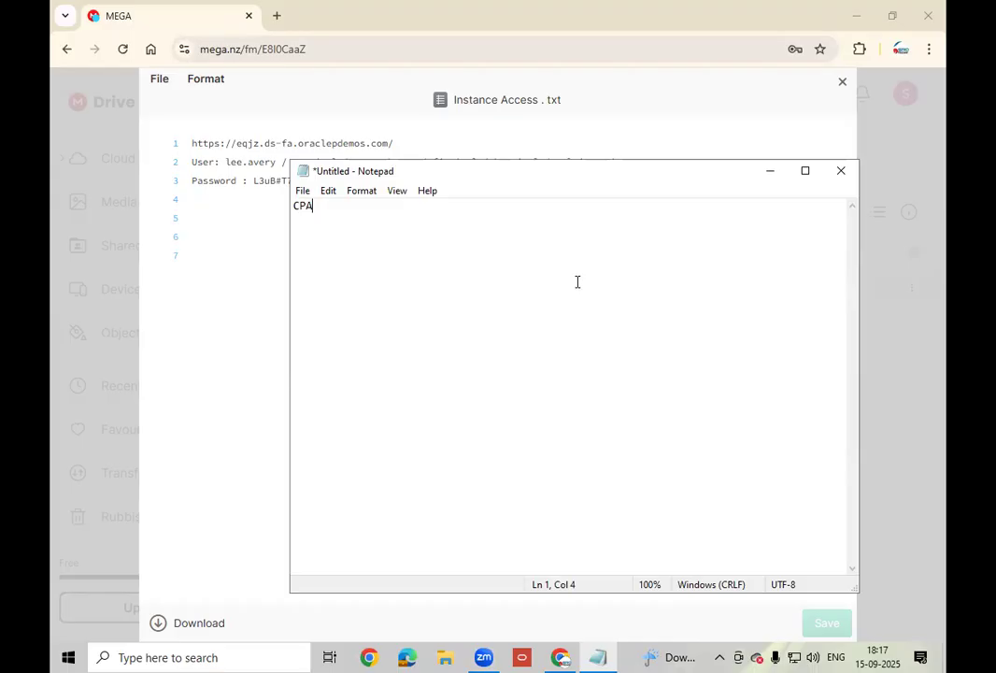
- Copy the Oracle instance URL from line 1 of Instance Access.txt for use in a second browser
click(770, 172)
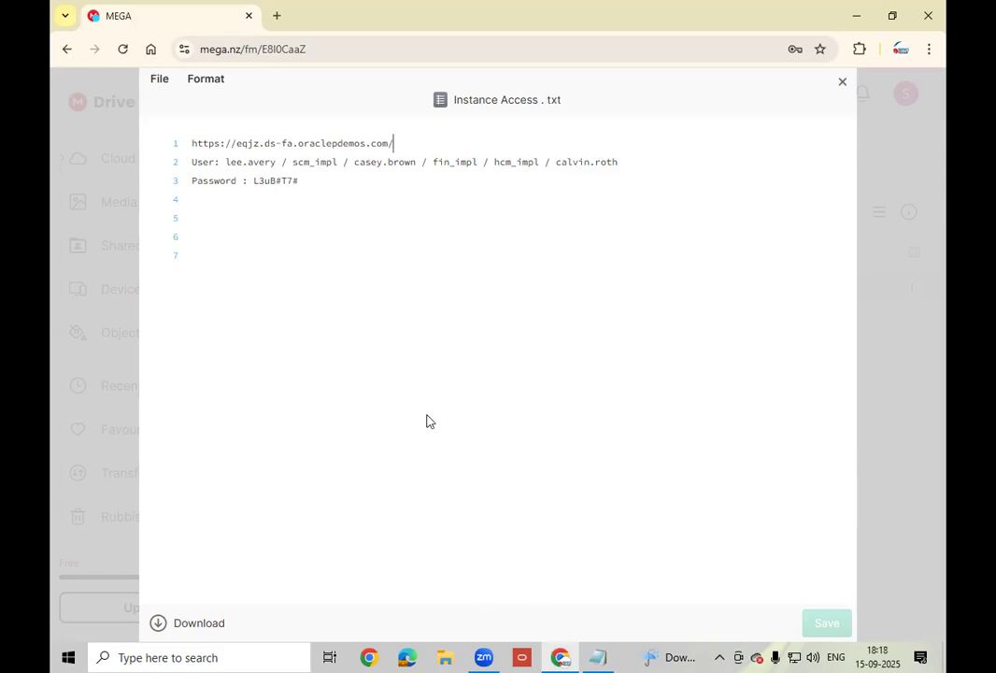
drag(393, 143, 189, 143)
key(ctrl+c)
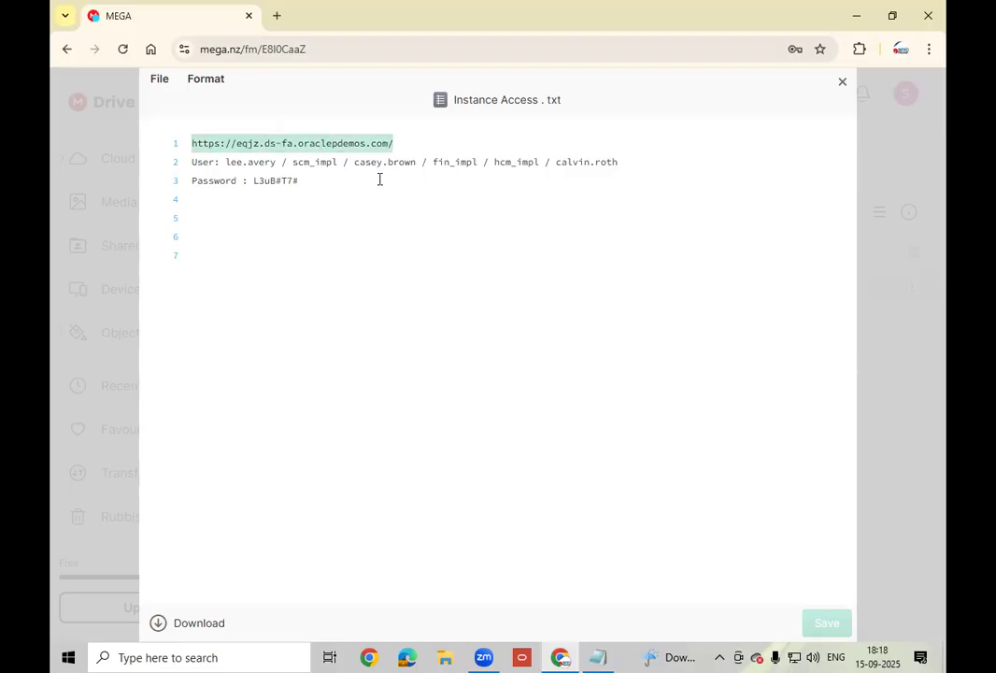
click(408, 656)
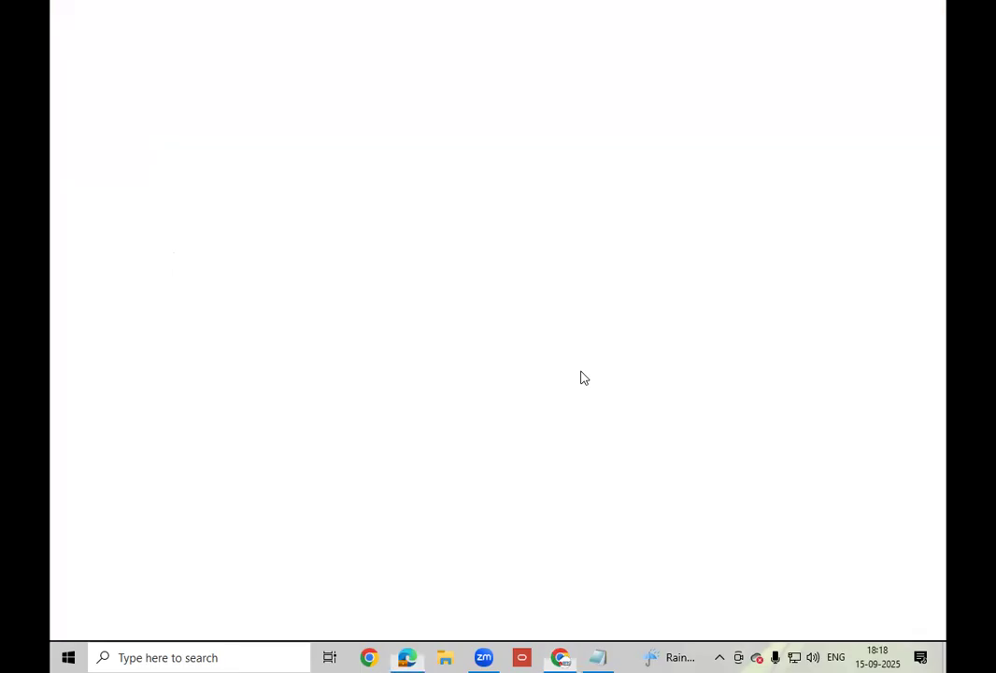
- Load the instance URL to reach the Oracle Cloud Sign In page, then select the password on line 3 in MEGA
key(ctrl+v)
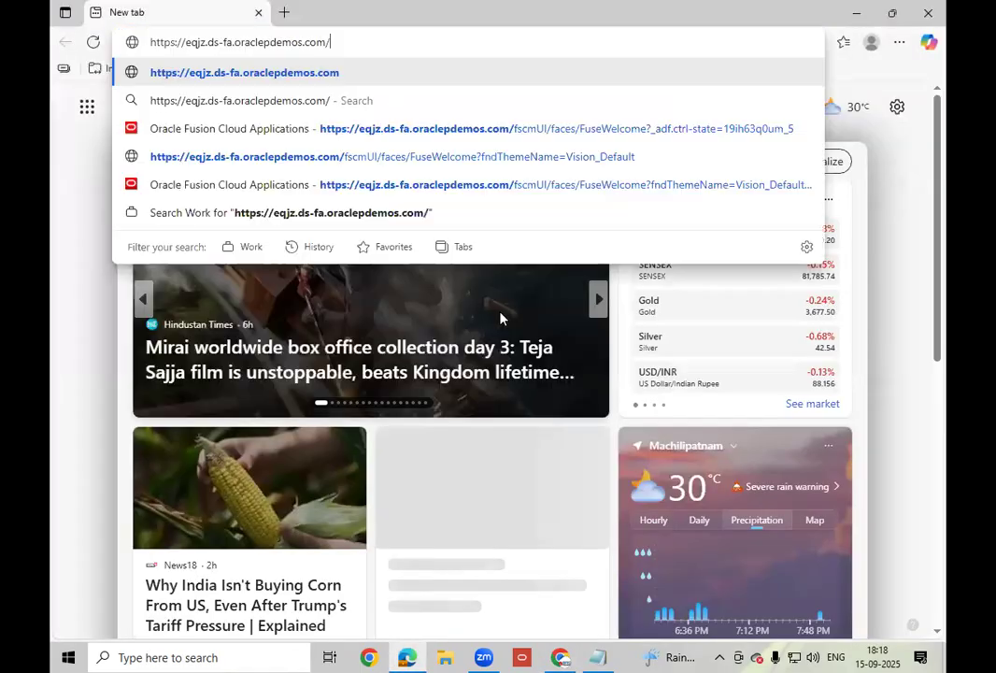
key(Return)
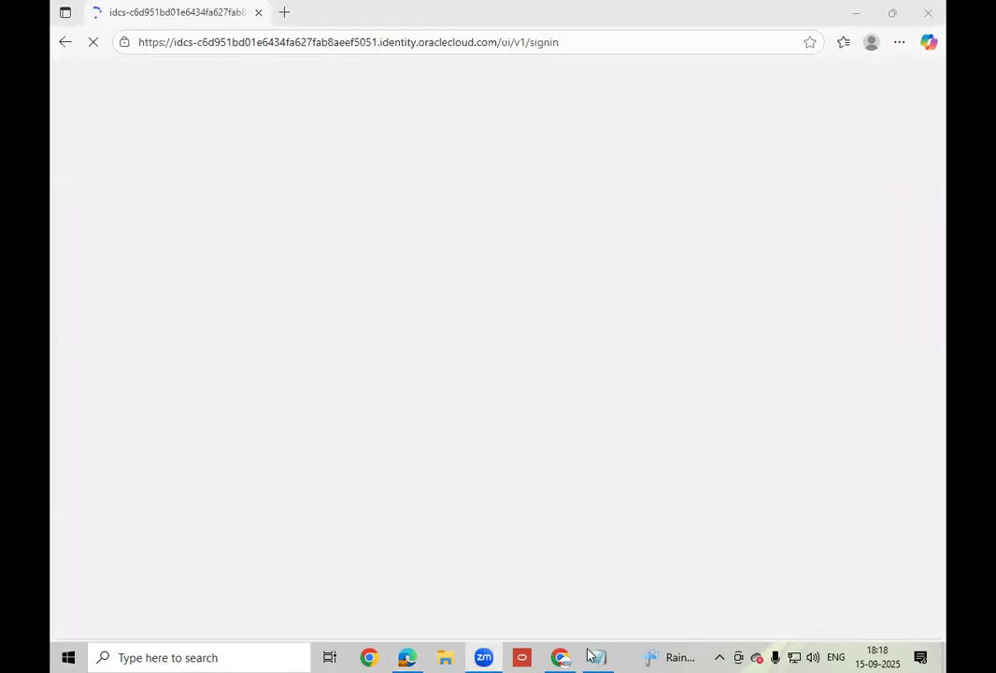
click(596, 655)
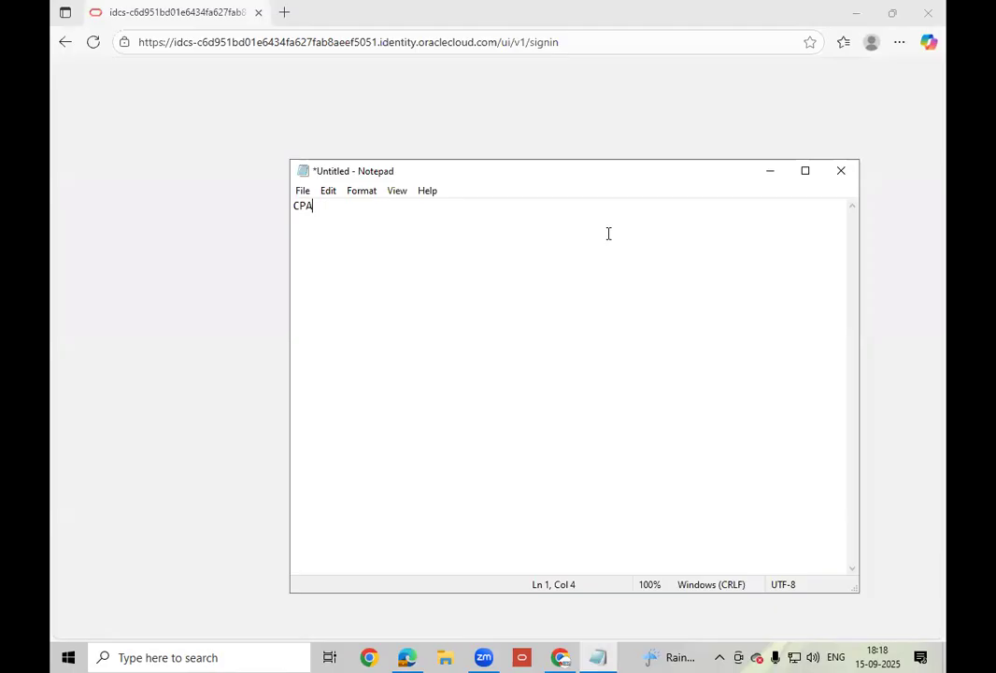
click(772, 172)
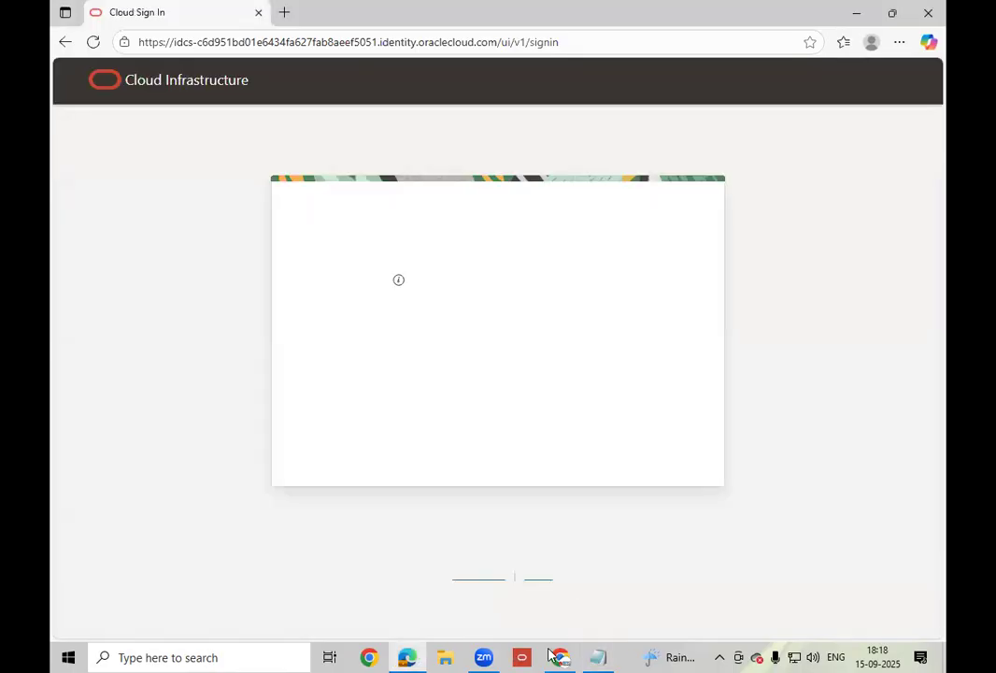
click(557, 657)
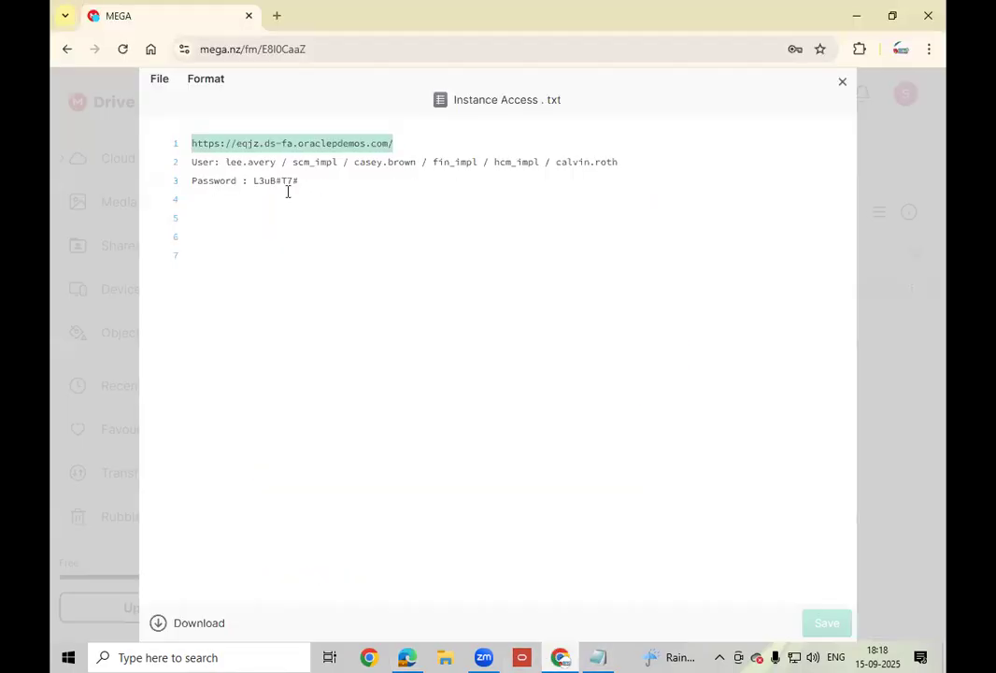
double_click(258, 181)
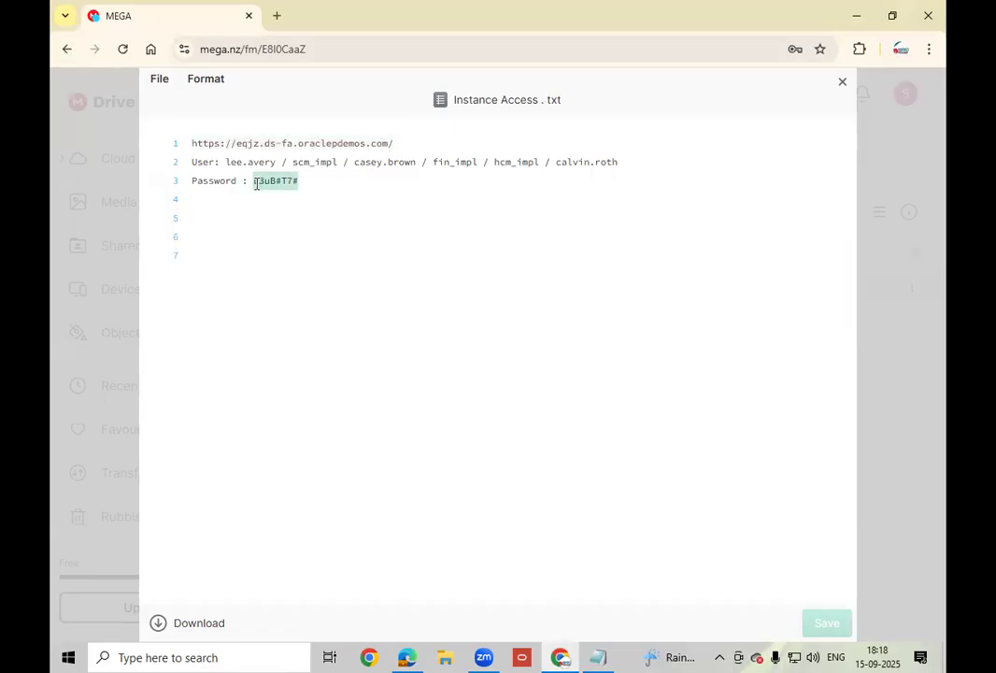
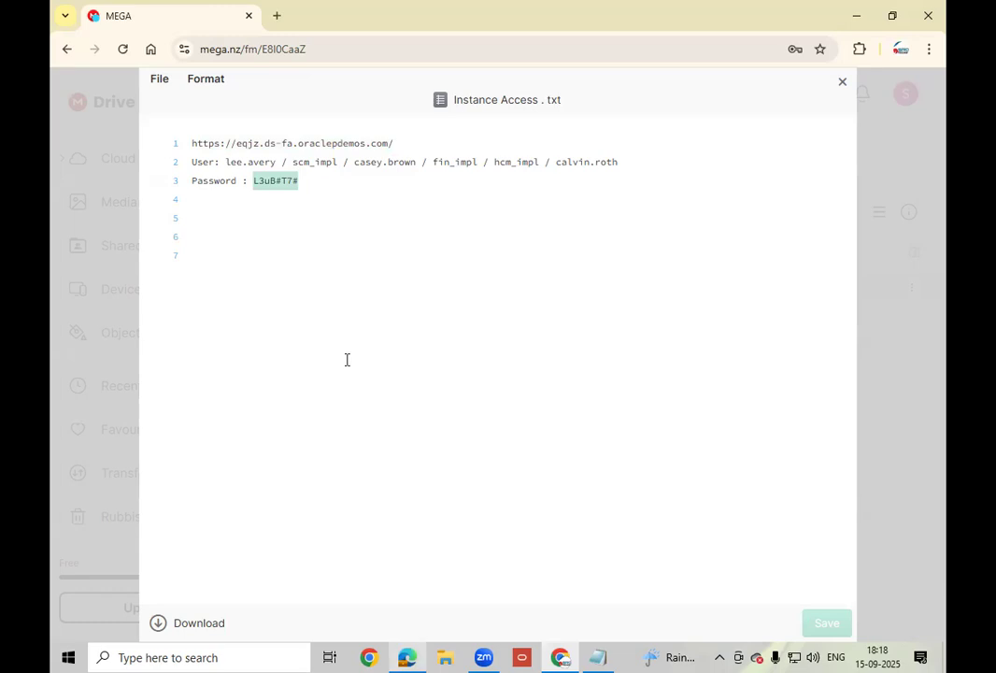
- Sign in to the Oracle instance with the implementation user's name and saved password
key(alt+Tab)
text(calvin.roth)
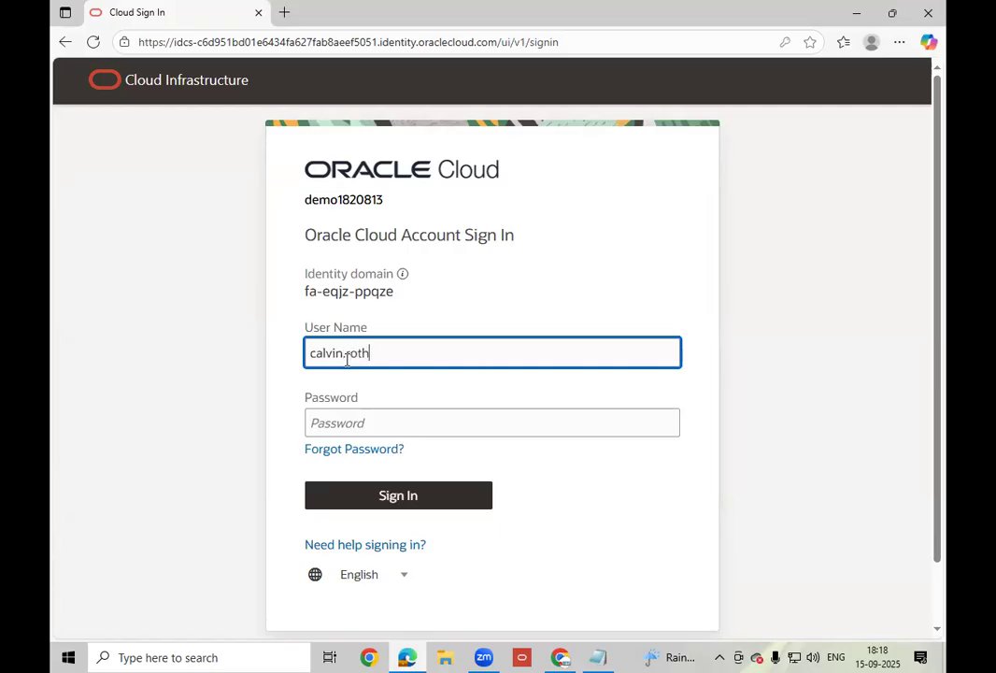
key(Tab)
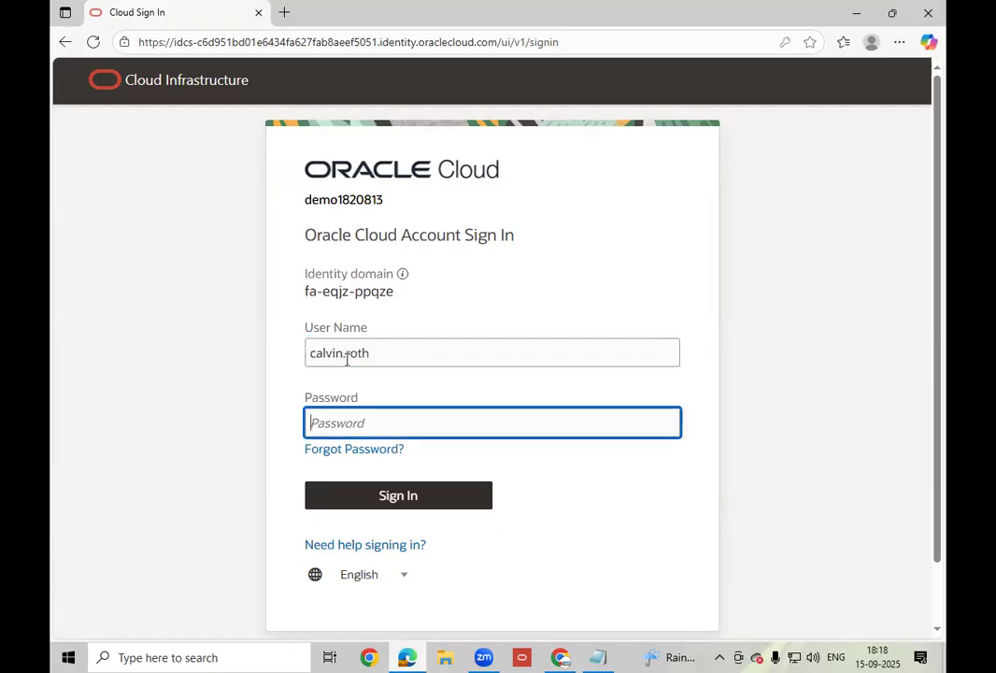
key(ctrl+v)
click(660, 500)
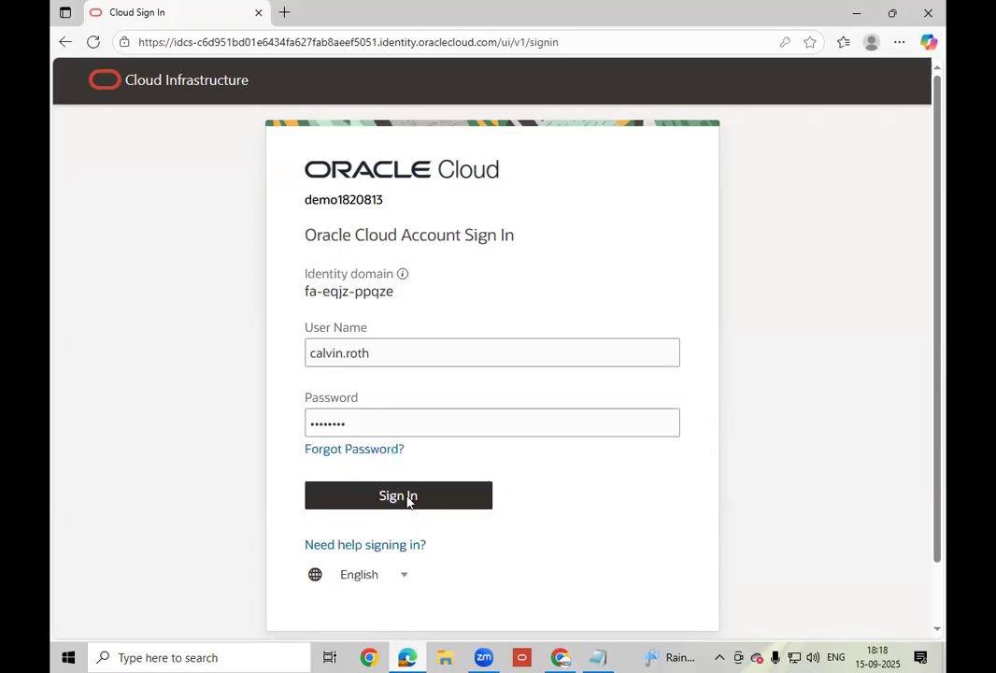
click(407, 500)
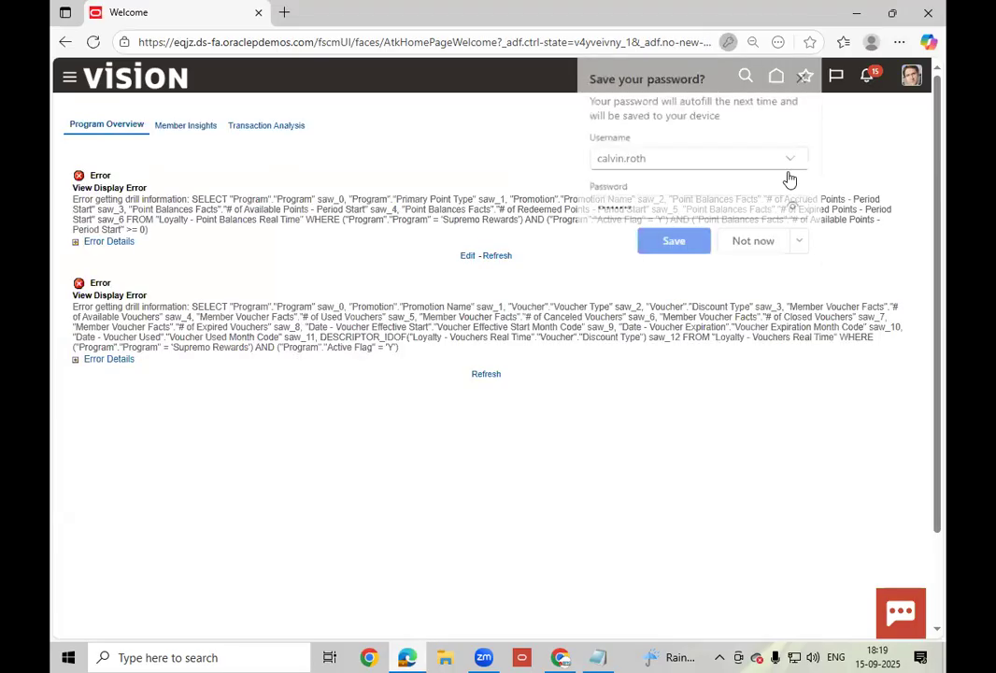
- Decline saving the password and open the Purchasing work area from the Procurement apps
click(775, 243)
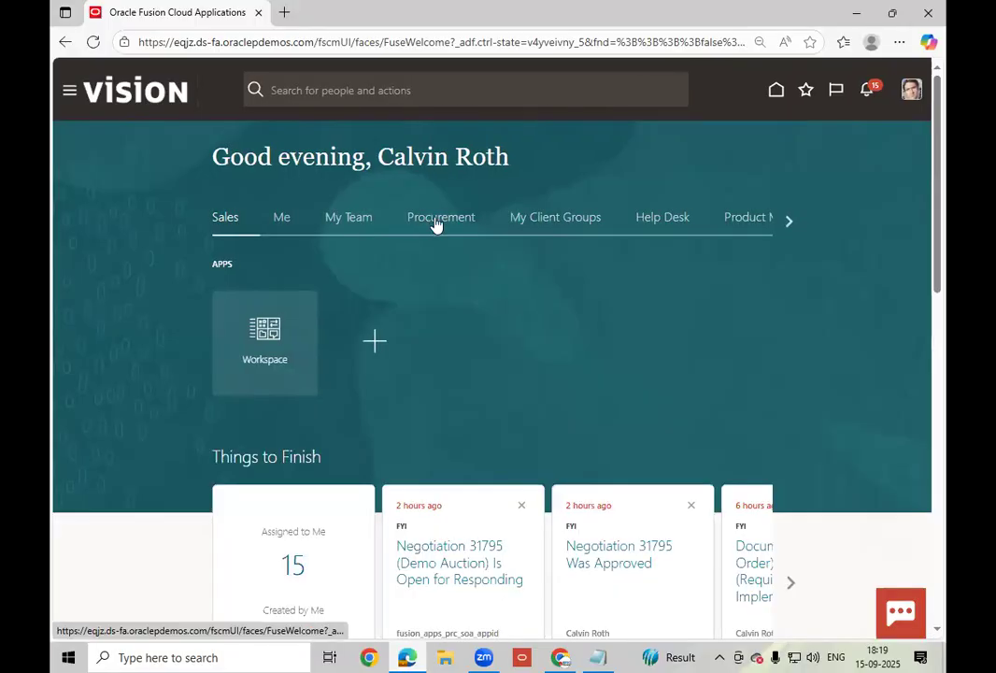
click(435, 220)
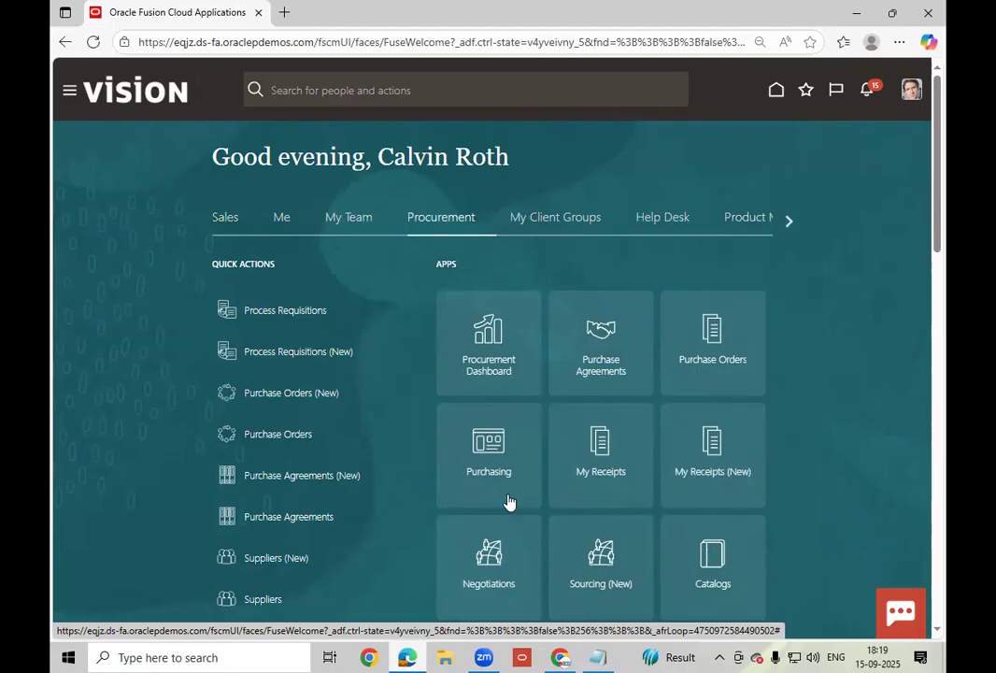
click(494, 472)
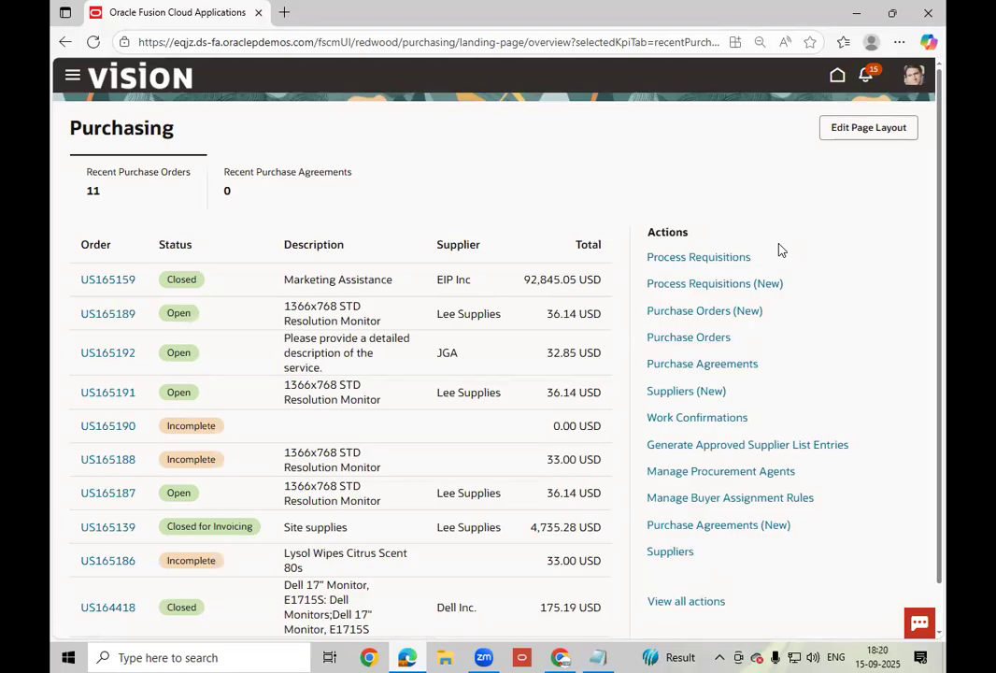
- Open the Purchase Agreements list of 126 agreements through View all actions
scroll(871, 340, down, 1)
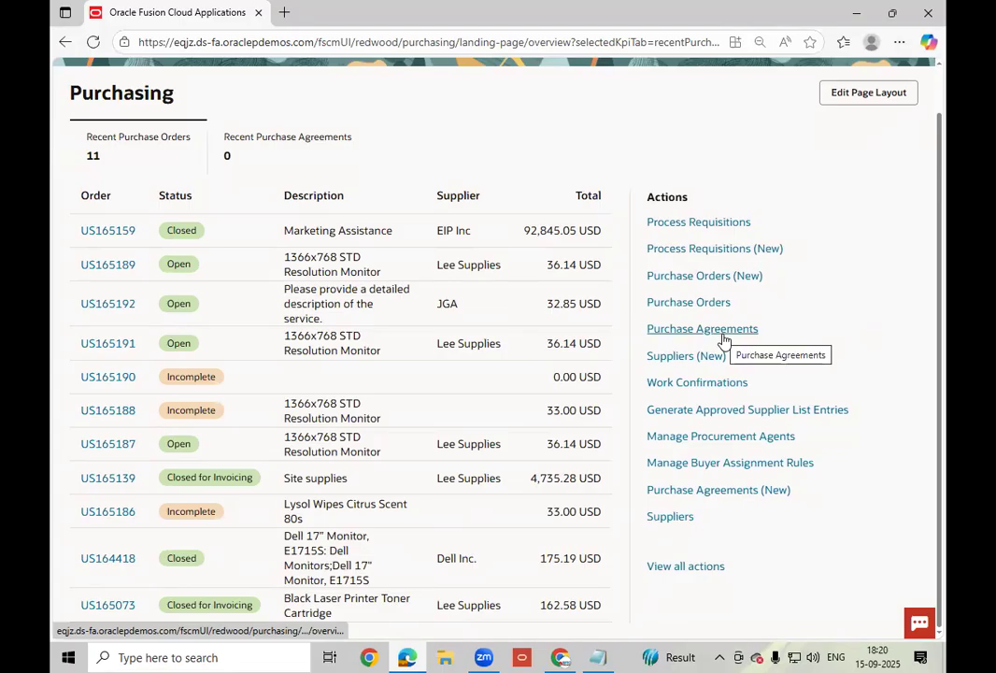
click(685, 566)
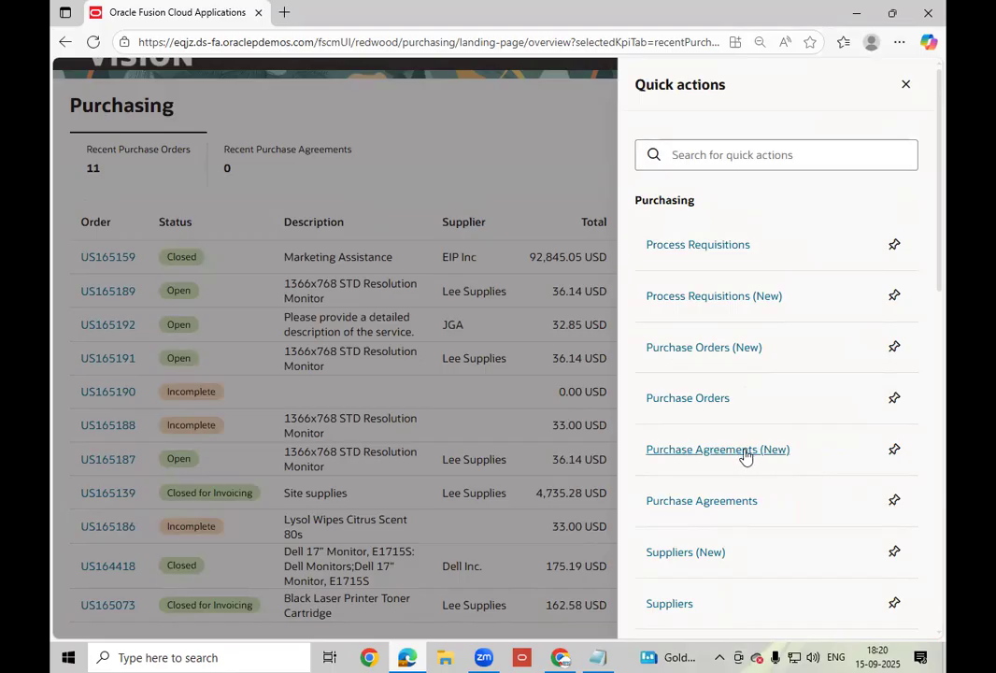
click(743, 452)
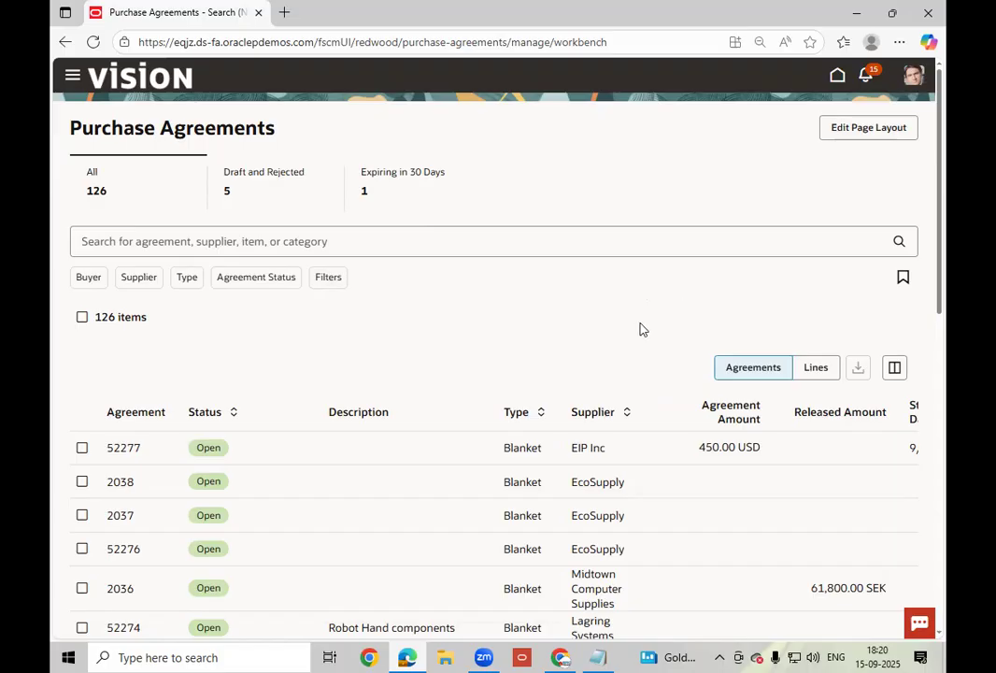
- Scroll through the existing agreements, then return to the Procurement home page
scroll(642, 329, down, 2)
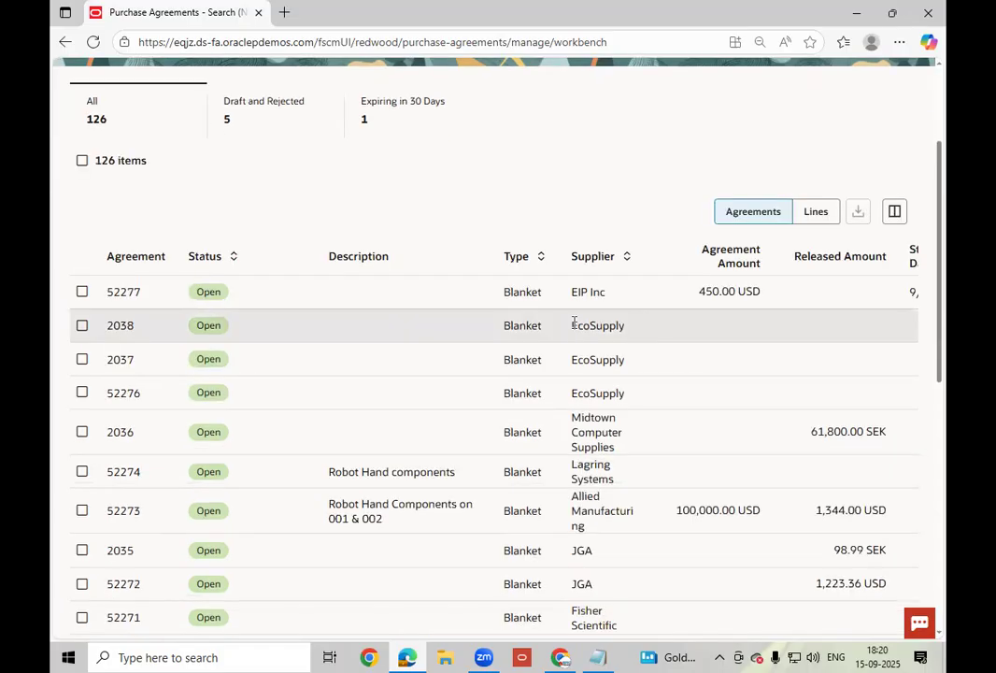
scroll(574, 320, down, 2)
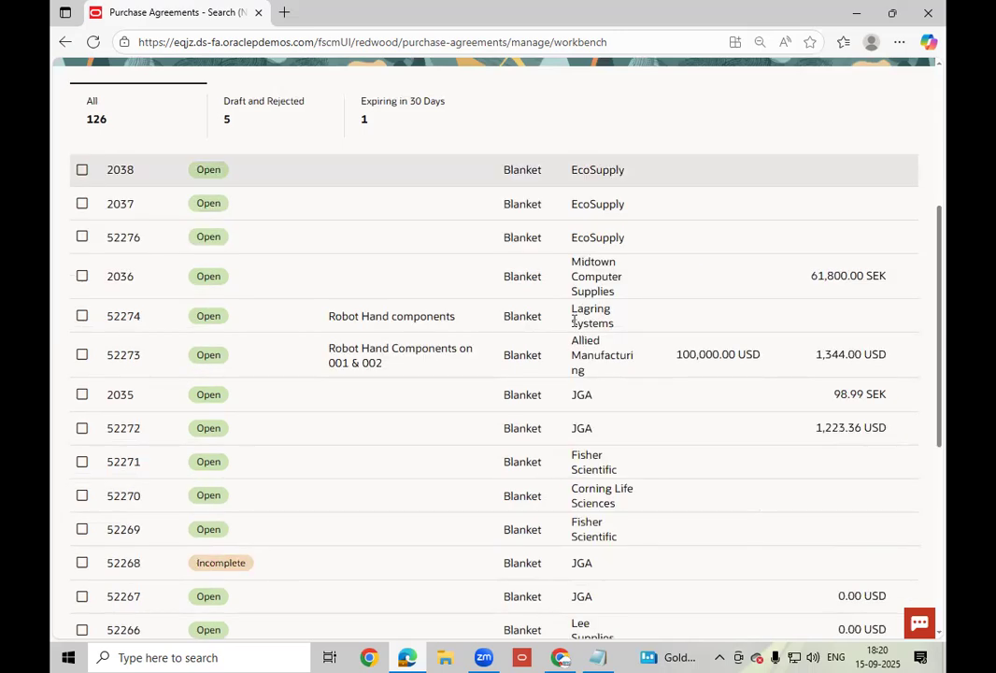
scroll(573, 323, down, 3)
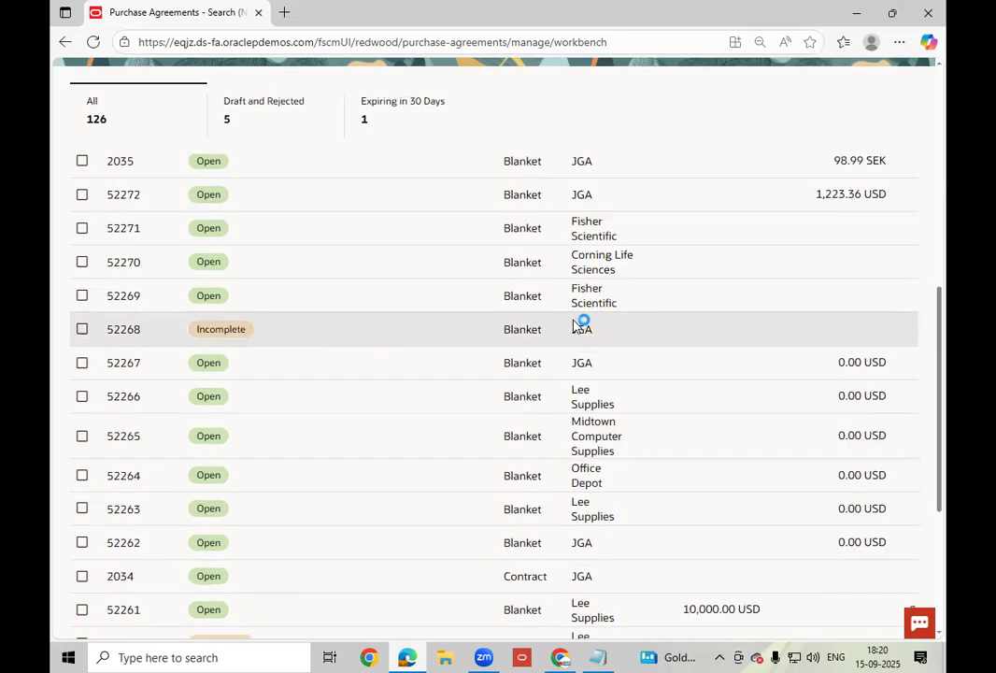
scroll(574, 323, down, 3)
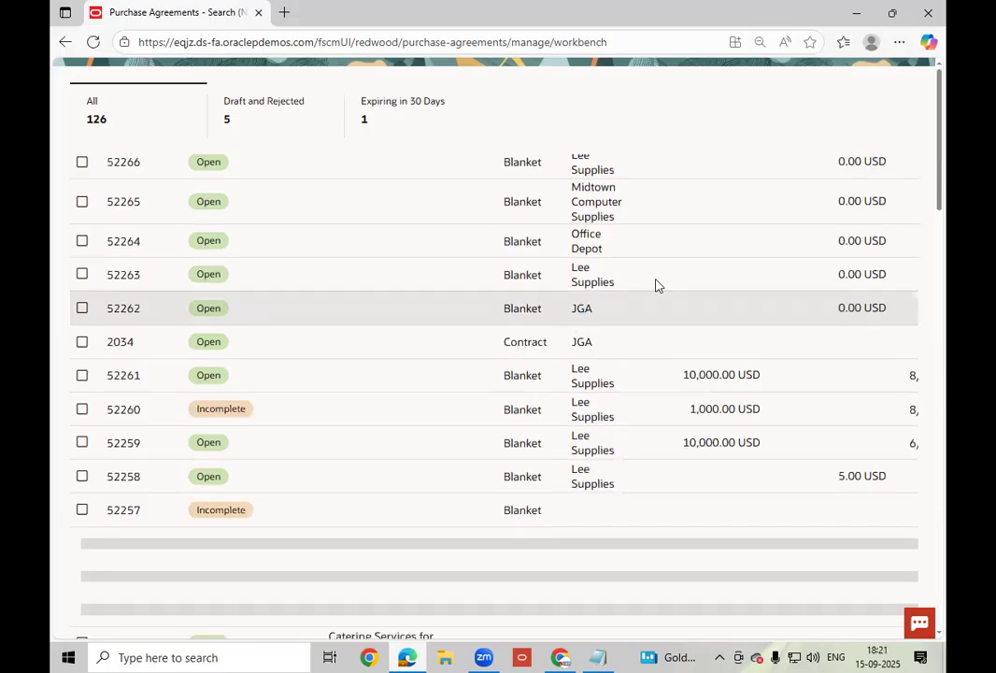
scroll(656, 285, up, 10)
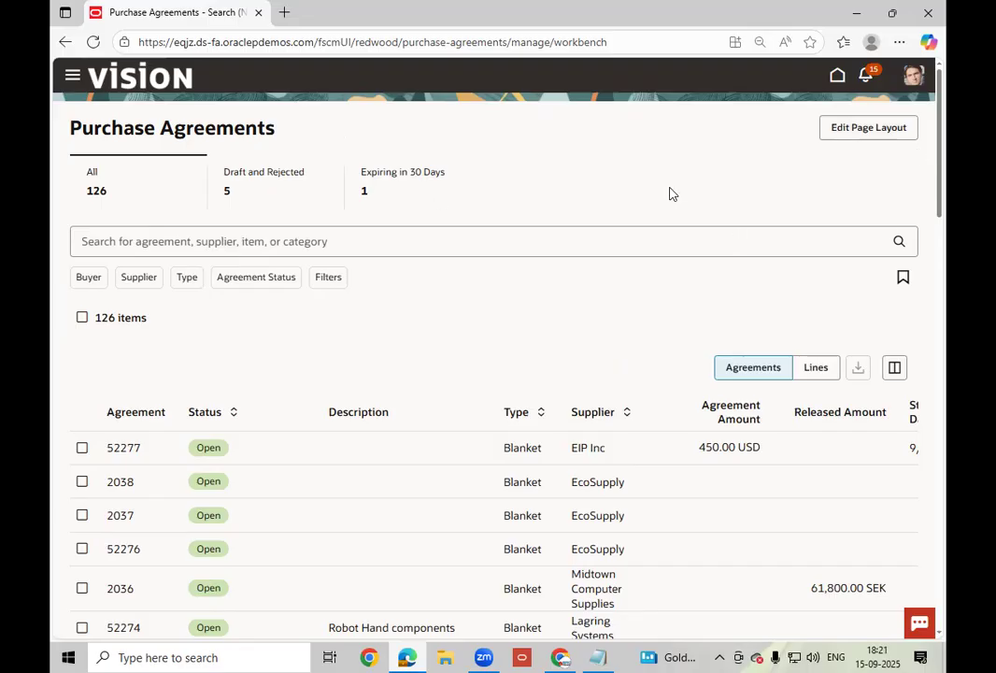
click(836, 78)
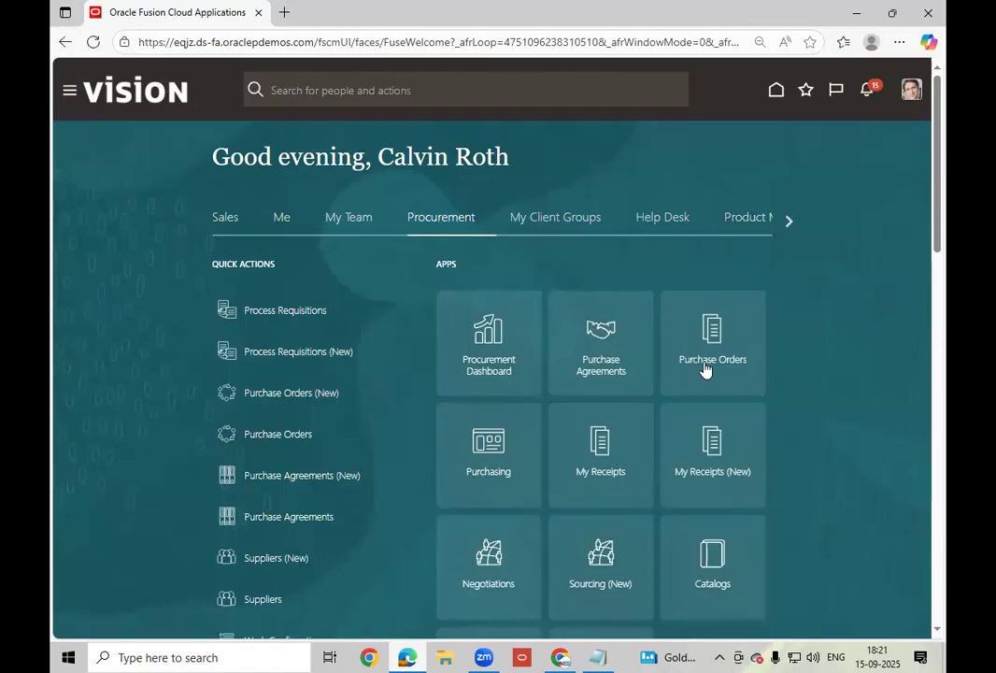
- Open the Purchase Agreements work area and choose Create Agreement from its tasks
scroll(624, 425, down, 2)
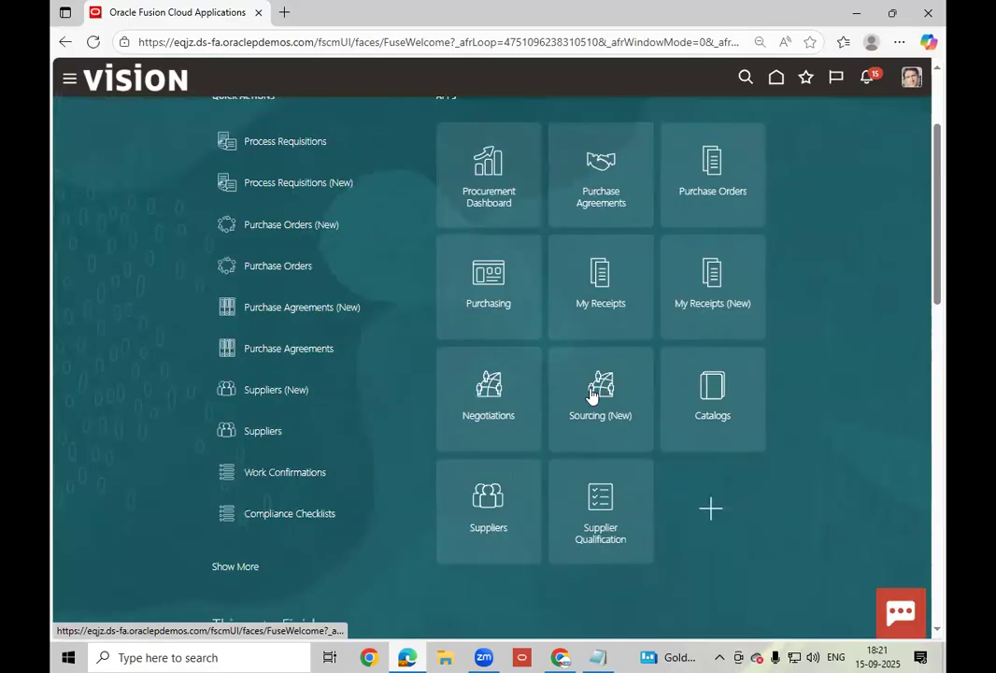
scroll(616, 377, up, 2)
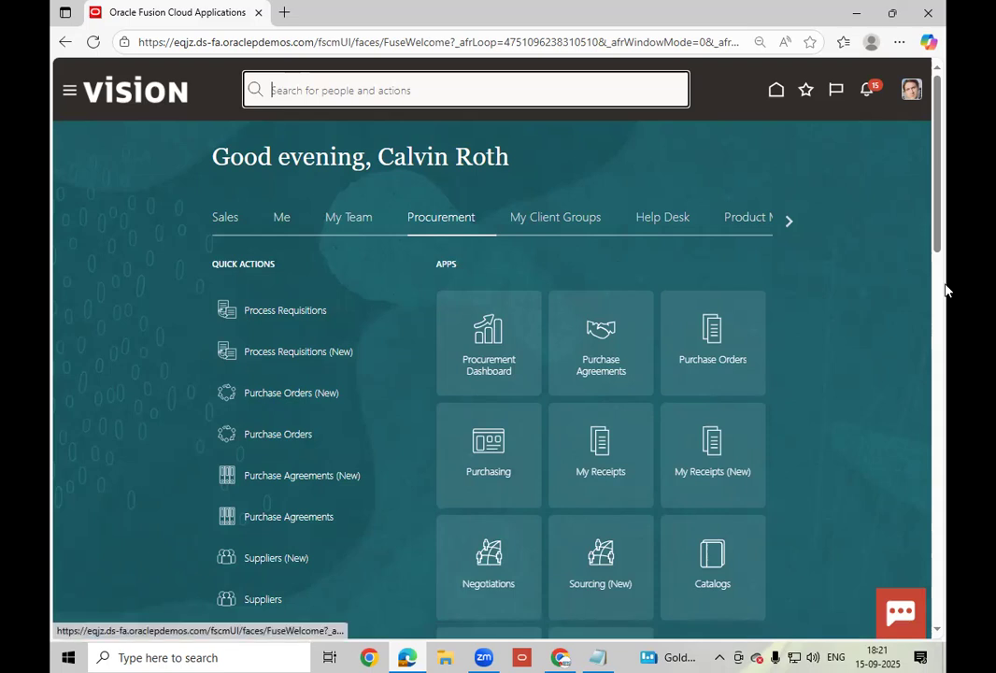
click(886, 299)
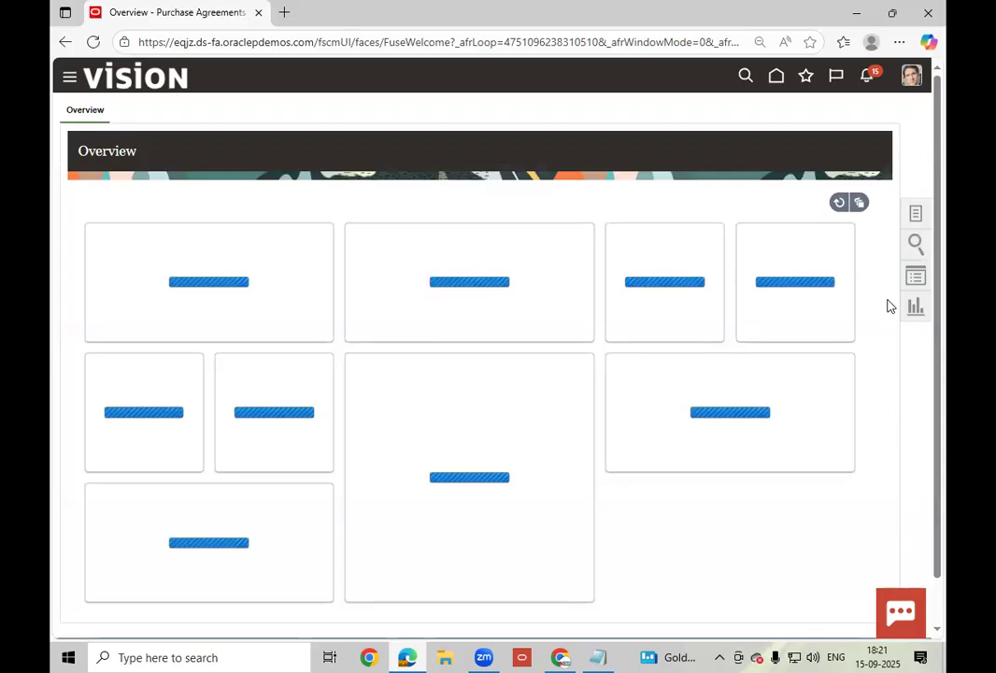
click(916, 214)
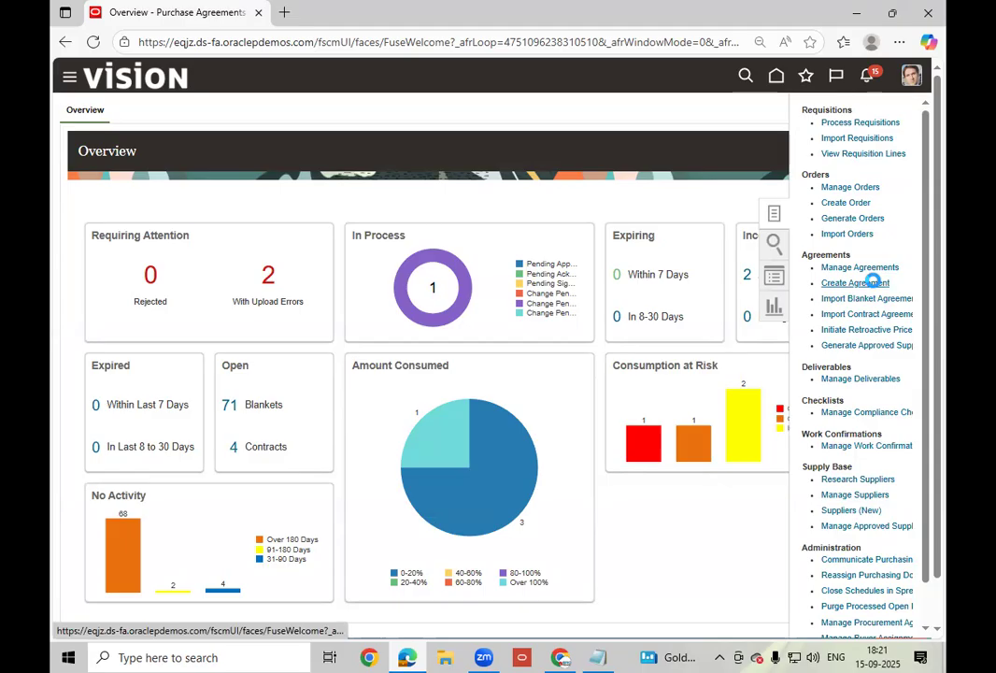
click(873, 283)
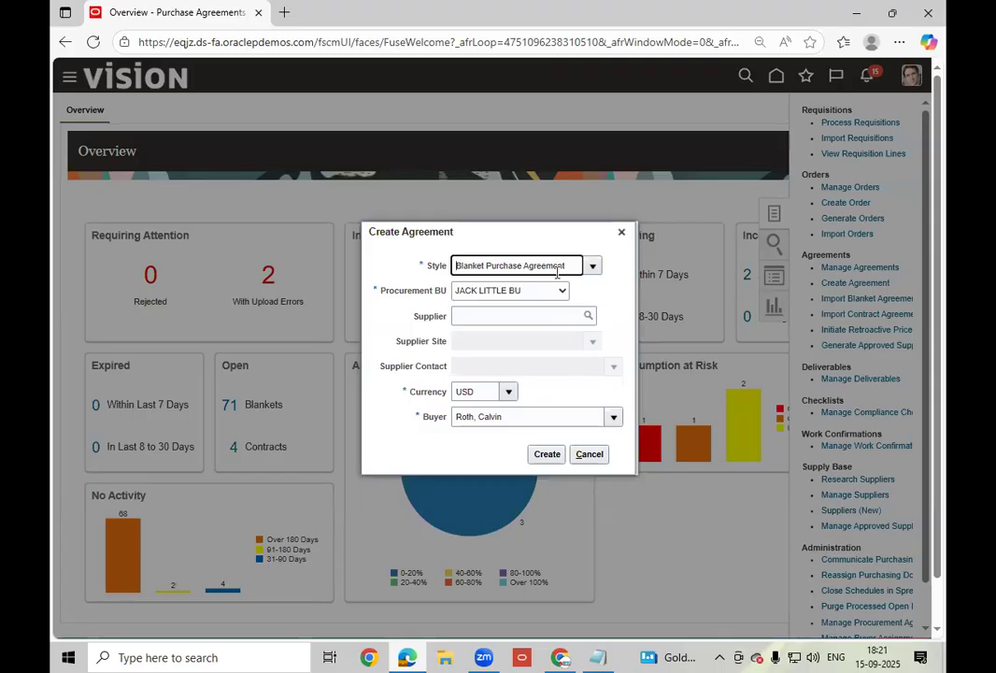
click(558, 269)
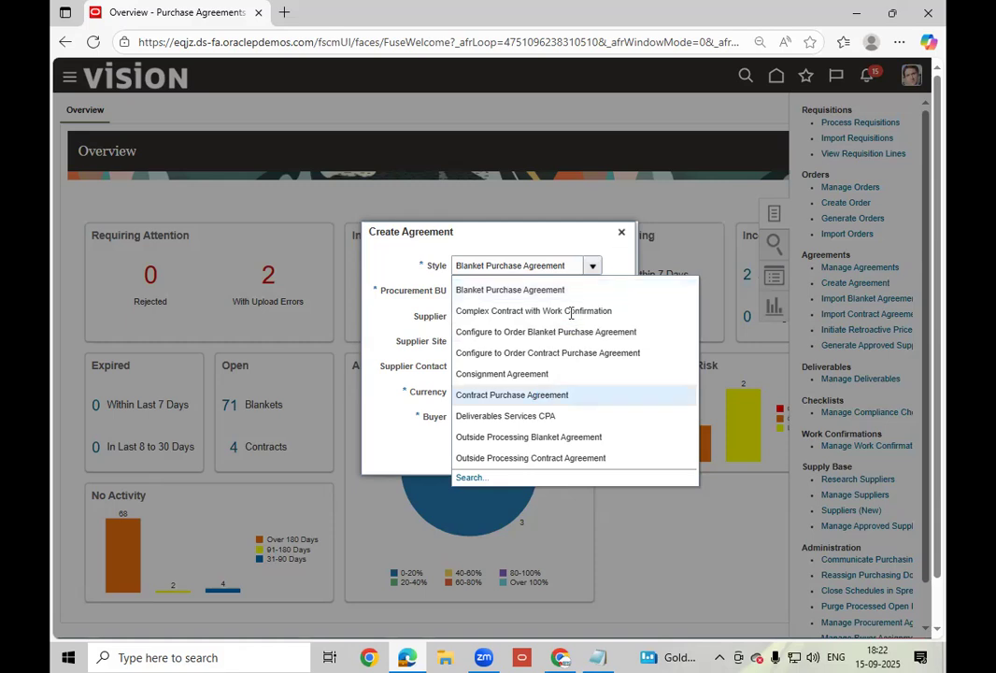
key(Return)
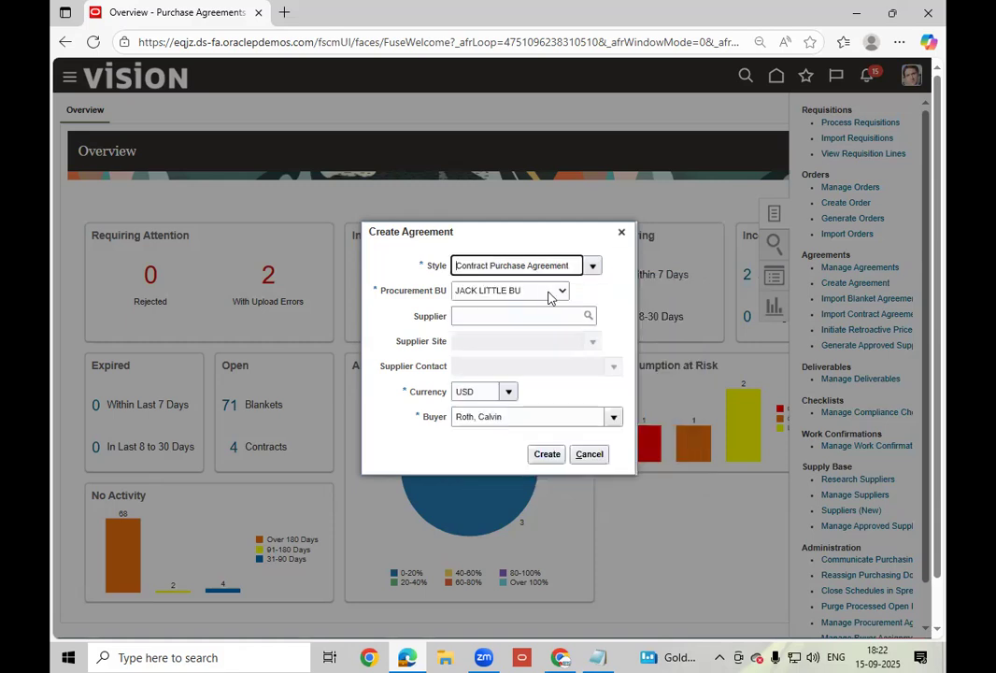
click(549, 293)
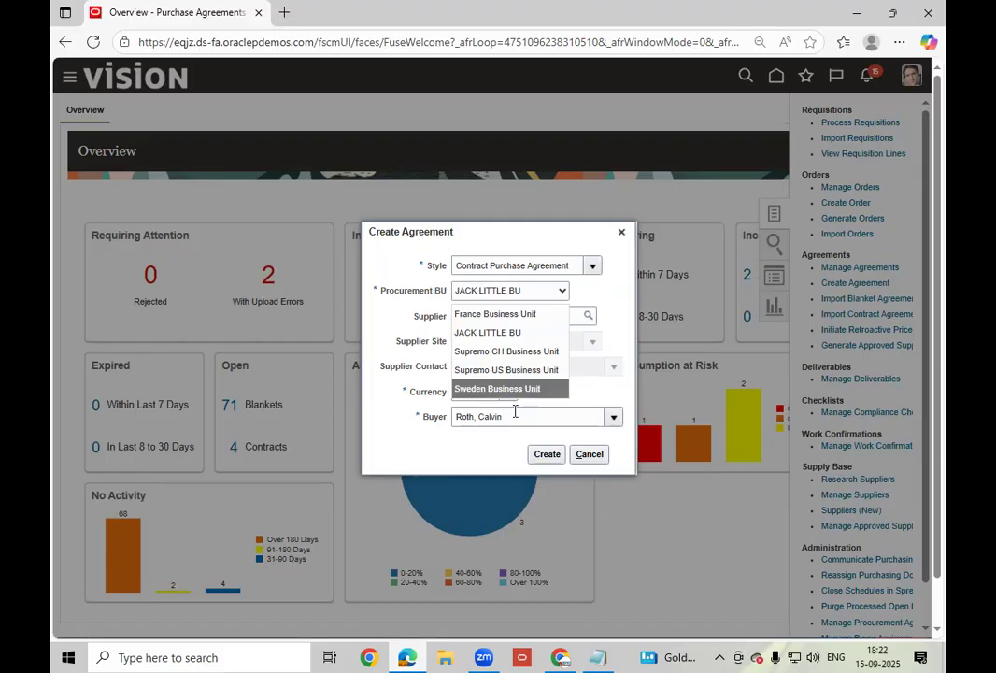
click(537, 335)
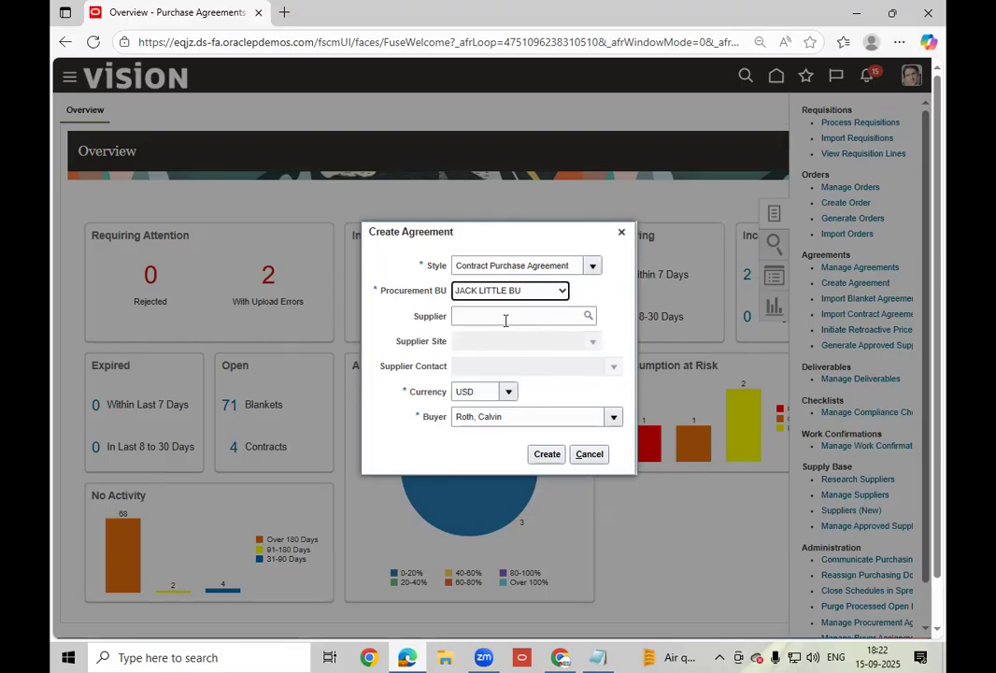
click(506, 317)
text(L)
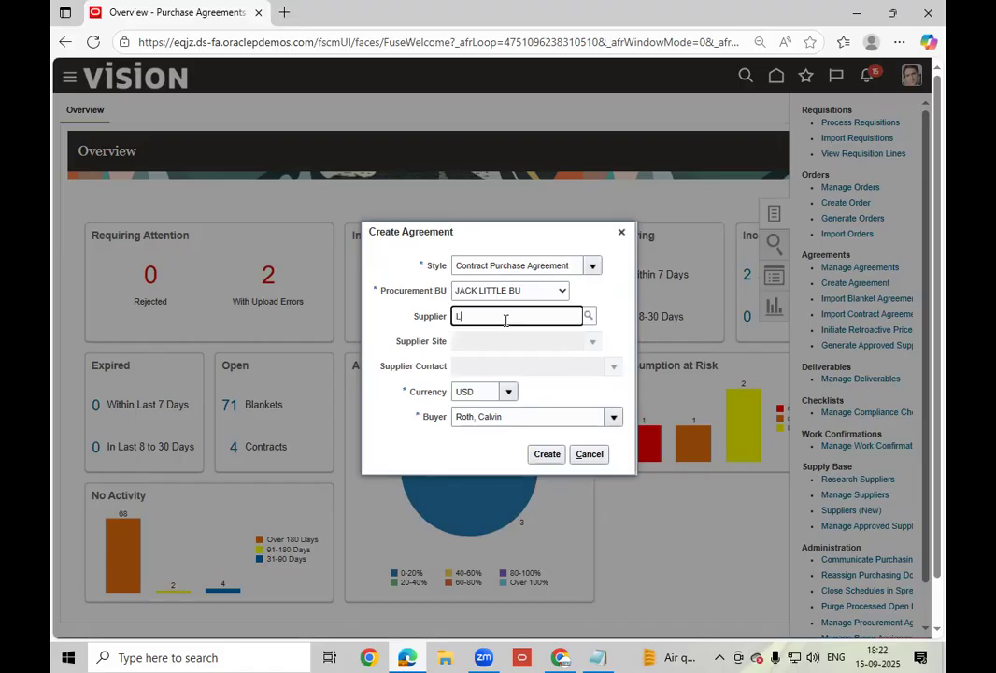
text(ee)
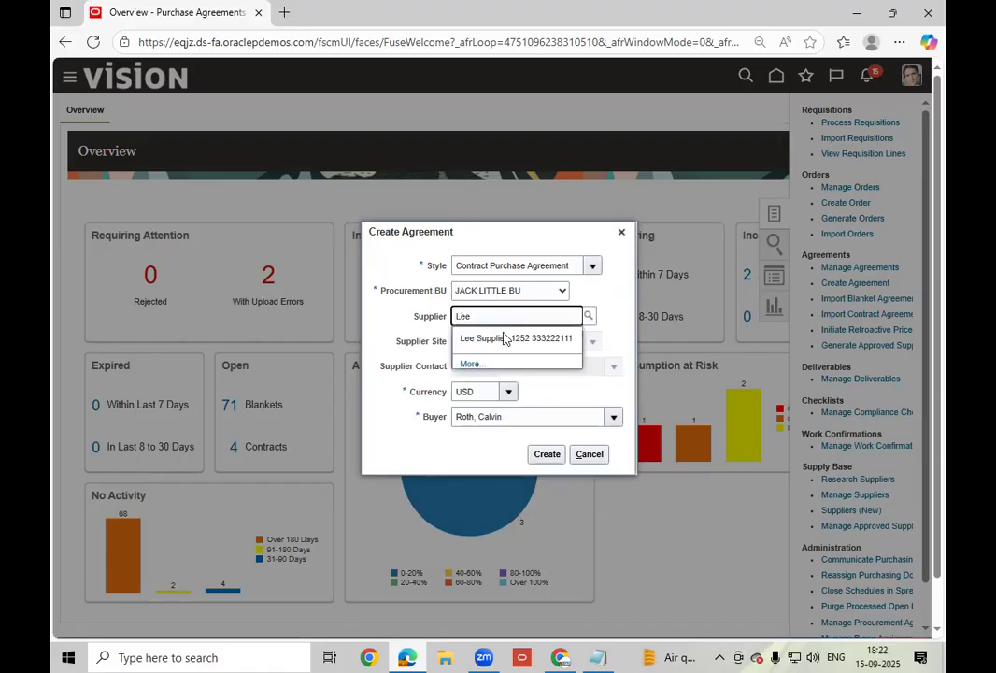
click(509, 338)
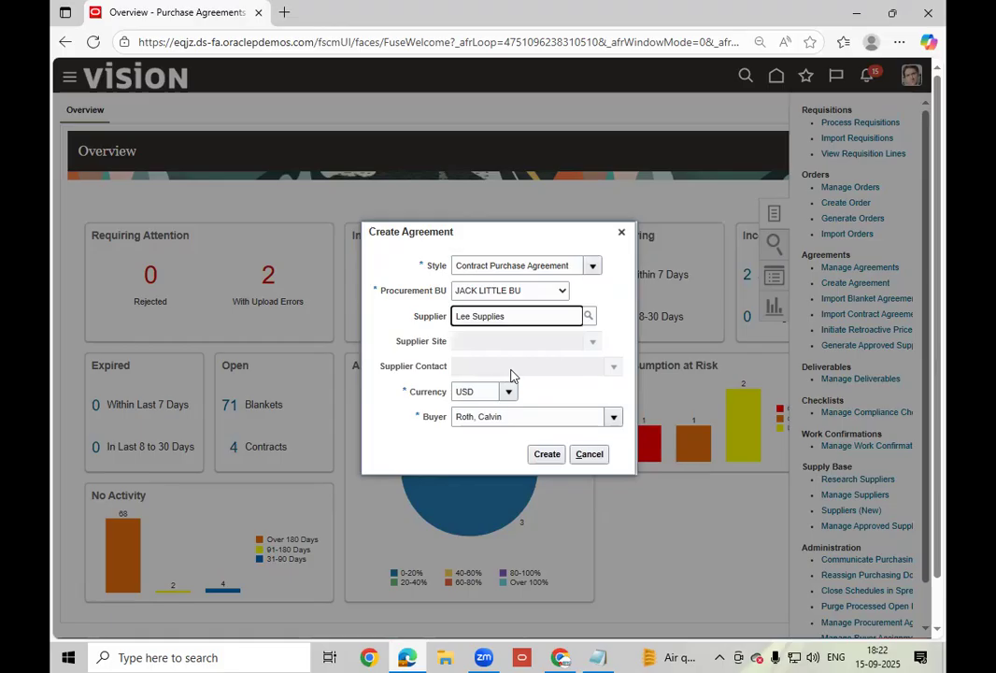
click(547, 455)
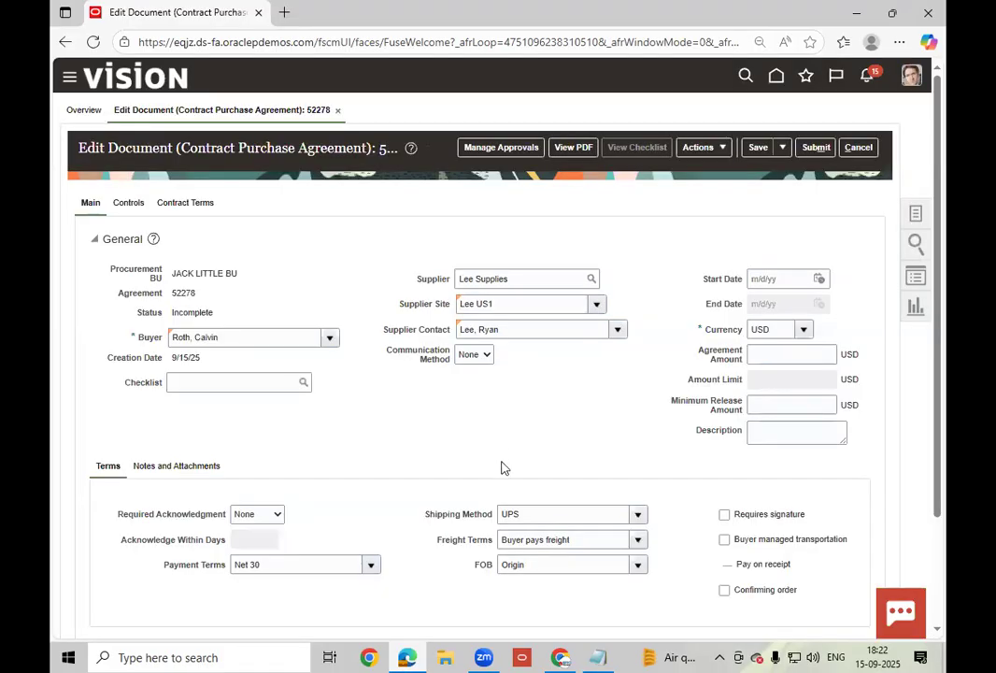
- Set the agreement start date to 1/1/25 and end date to 12/31/25
click(819, 280)
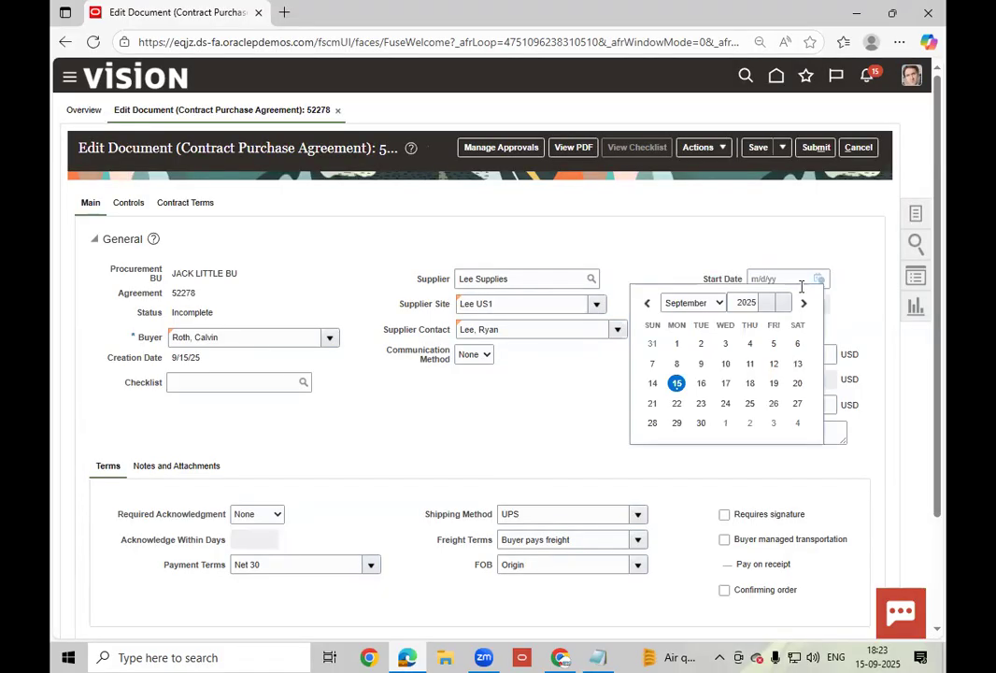
click(703, 302)
click(688, 324)
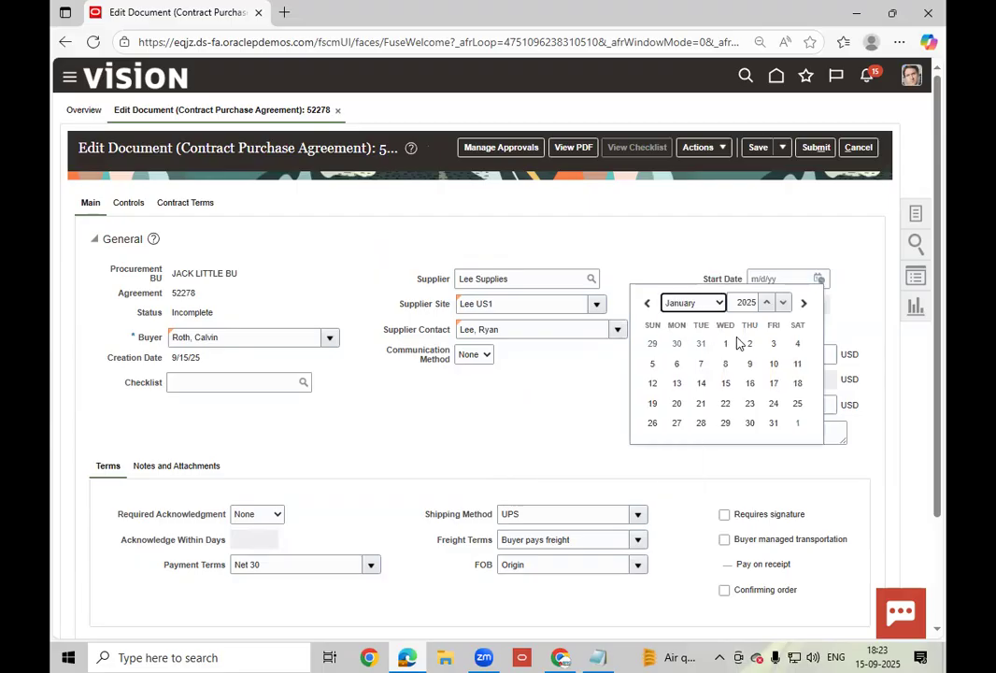
click(725, 343)
click(819, 305)
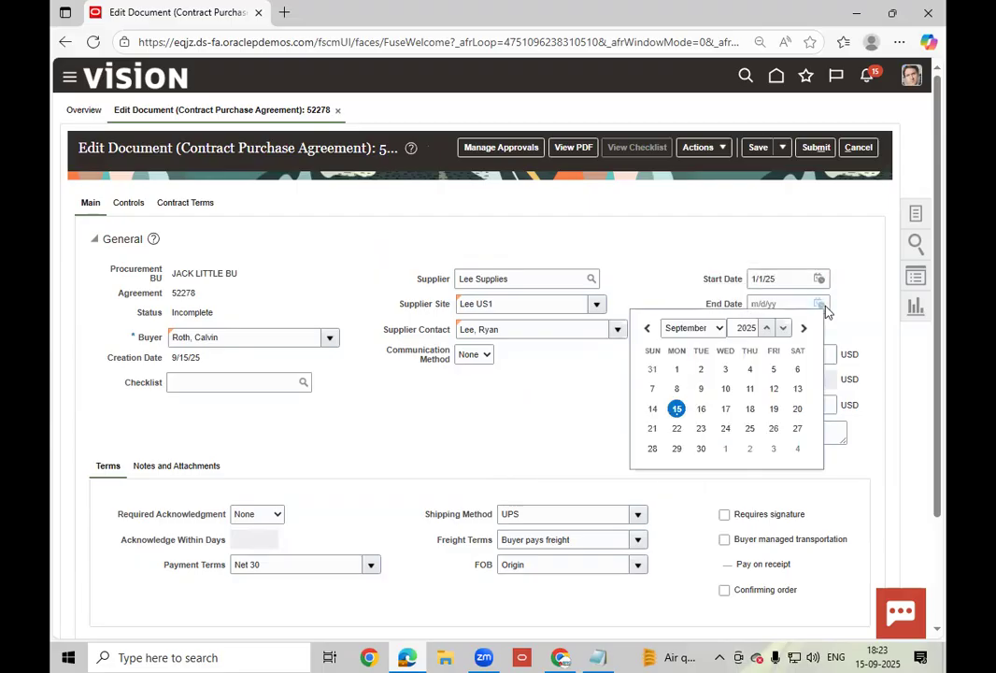
click(717, 327)
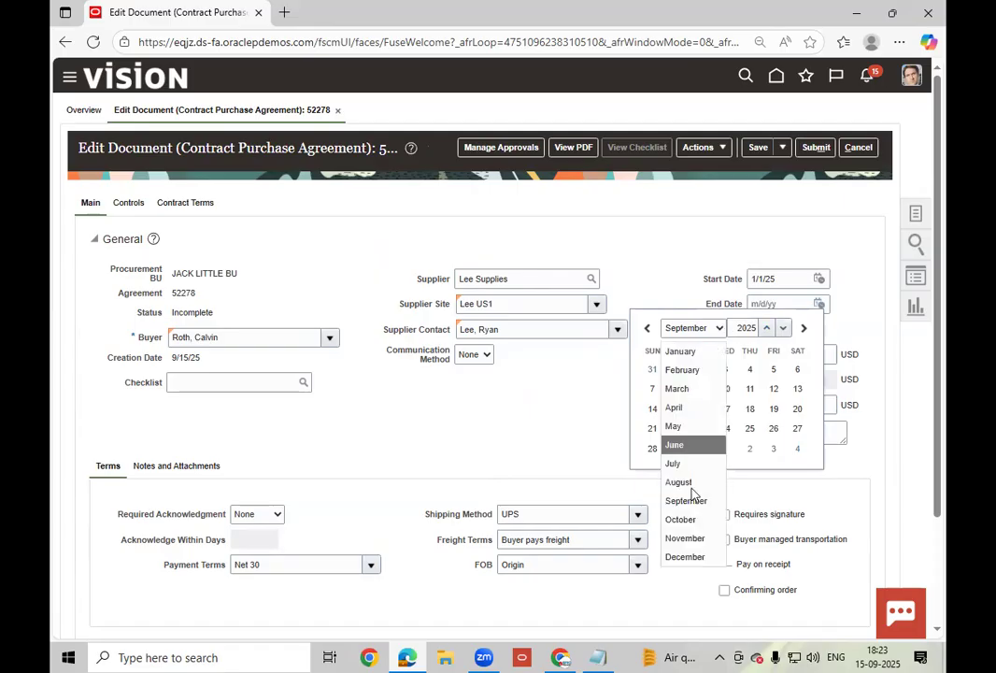
click(700, 558)
click(725, 448)
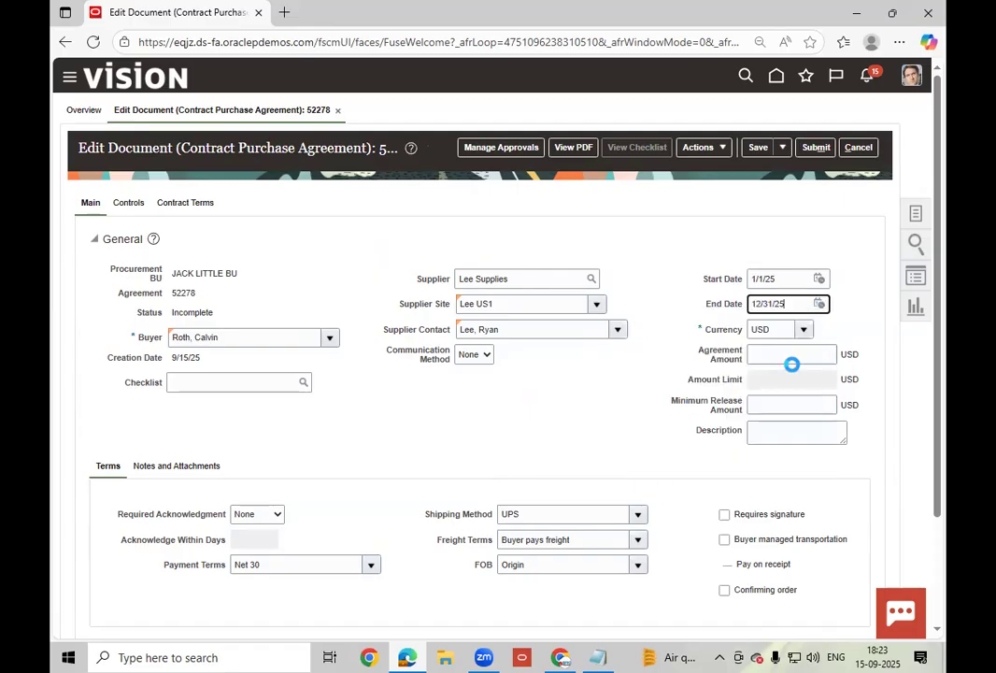
- Enter an agreement amount of 100,000.00 and a minimum release amount of 10.00
click(784, 352)
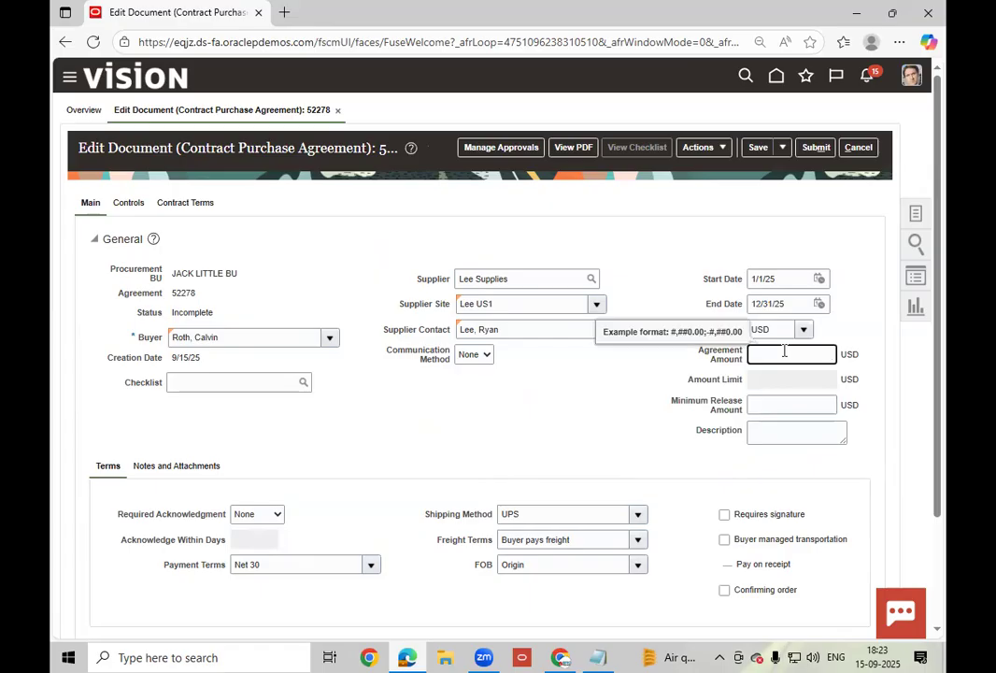
text(100000)
click(604, 432)
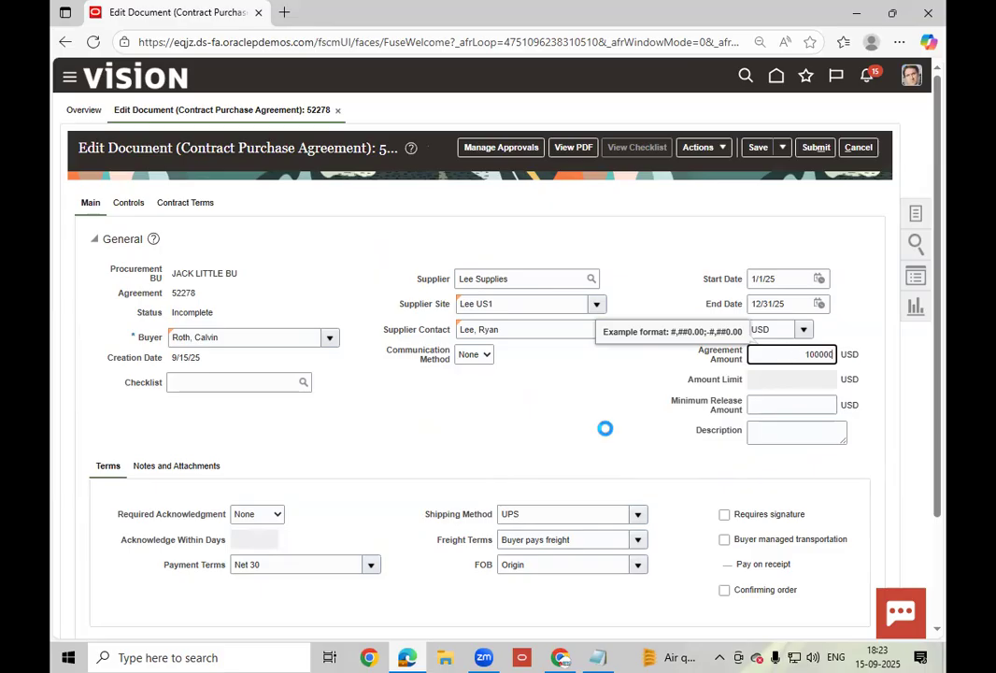
click(795, 409)
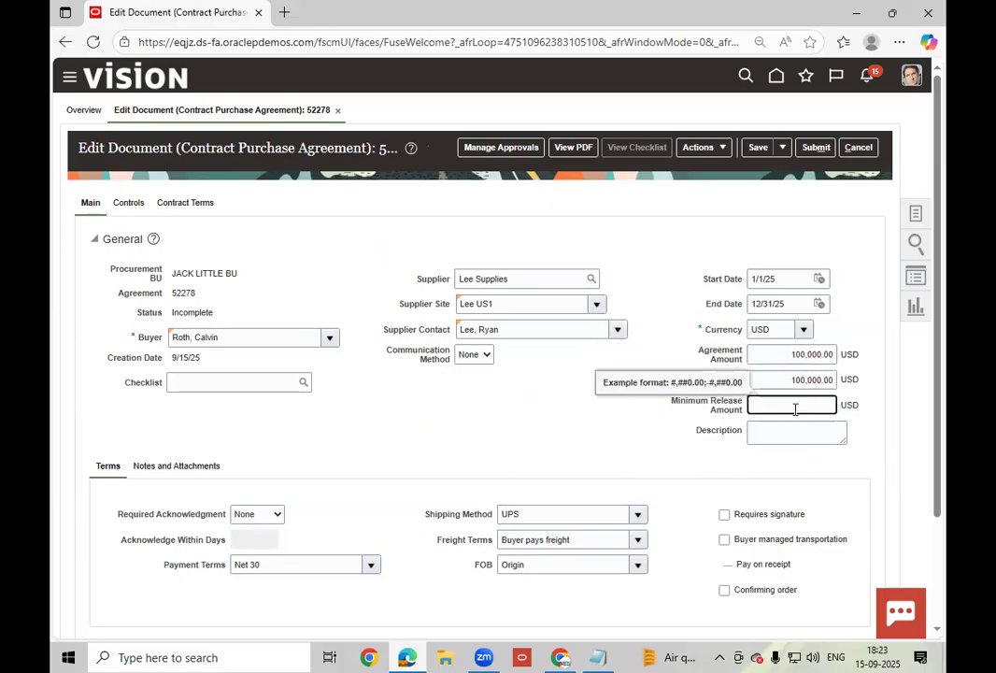
text(10)
click(532, 474)
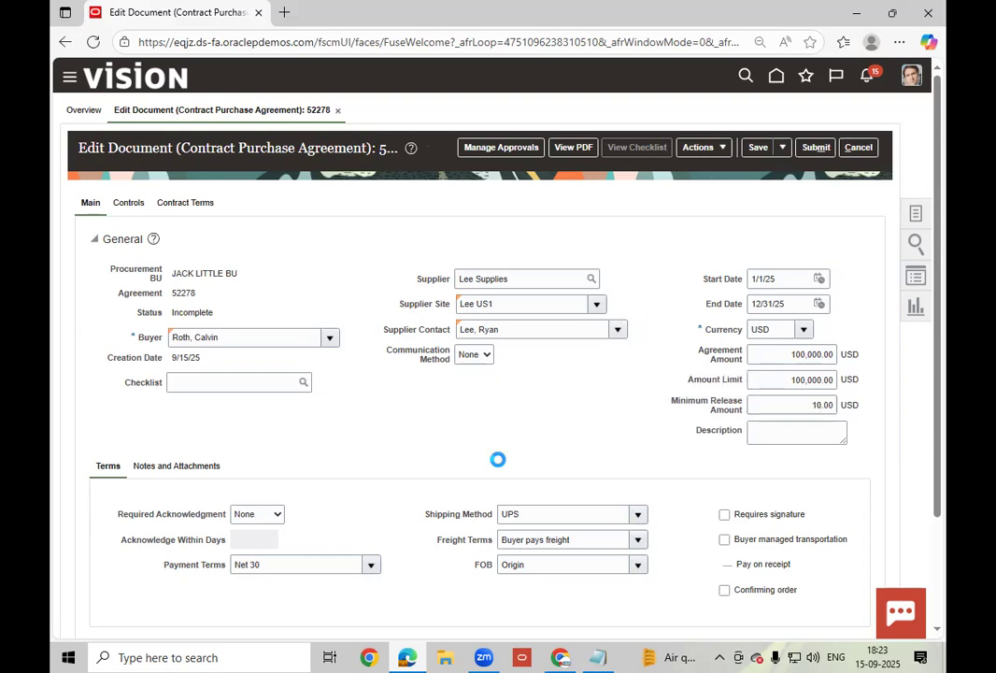
scroll(498, 468, down, 2)
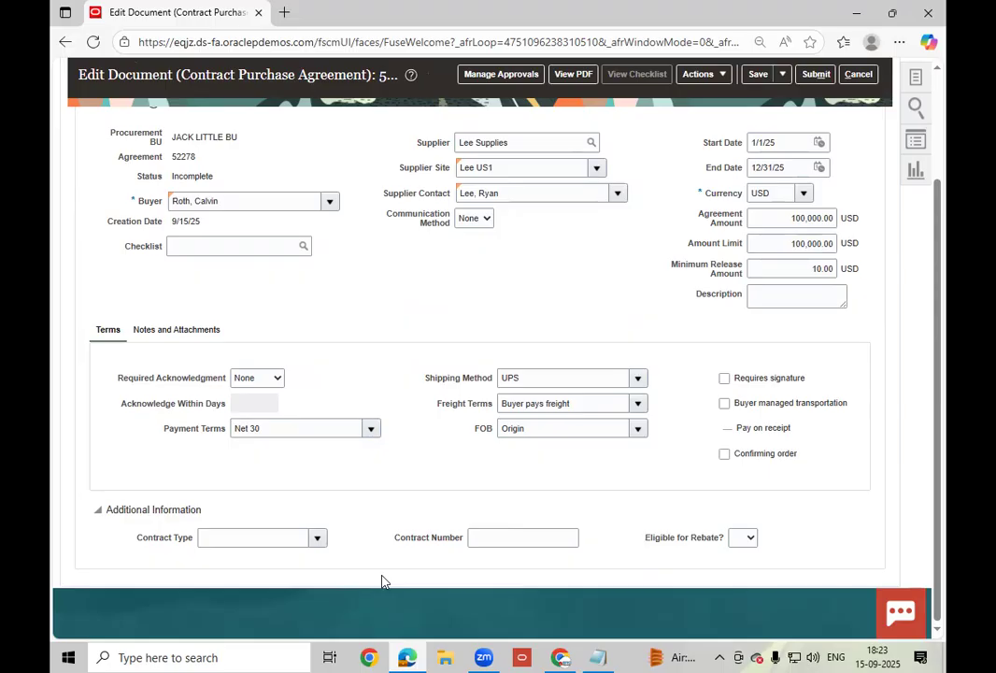
scroll(381, 581, up, 3)
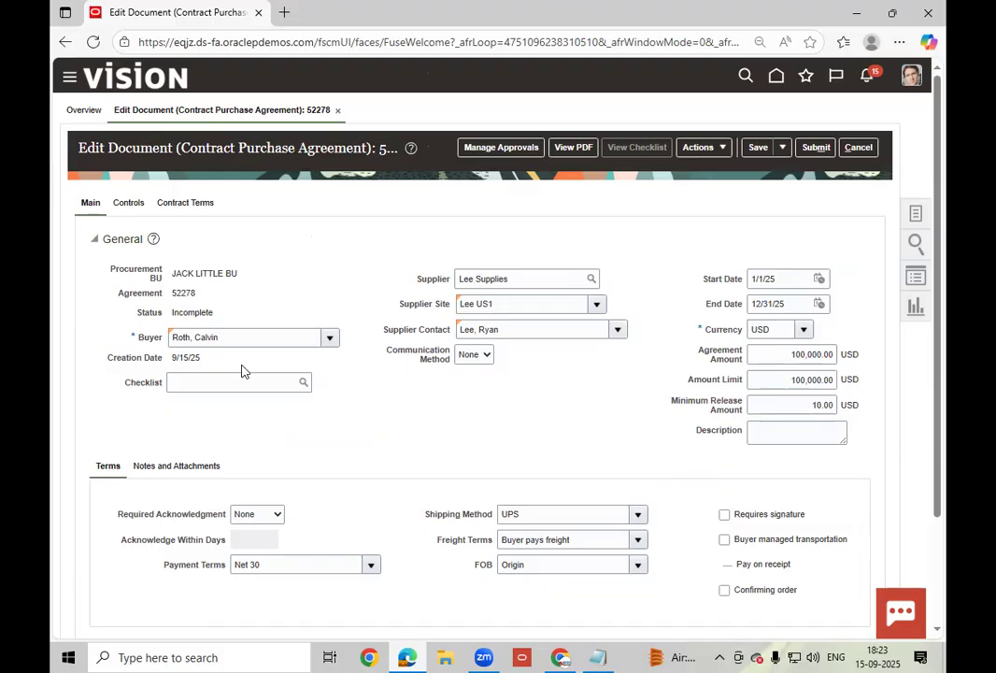
click(130, 204)
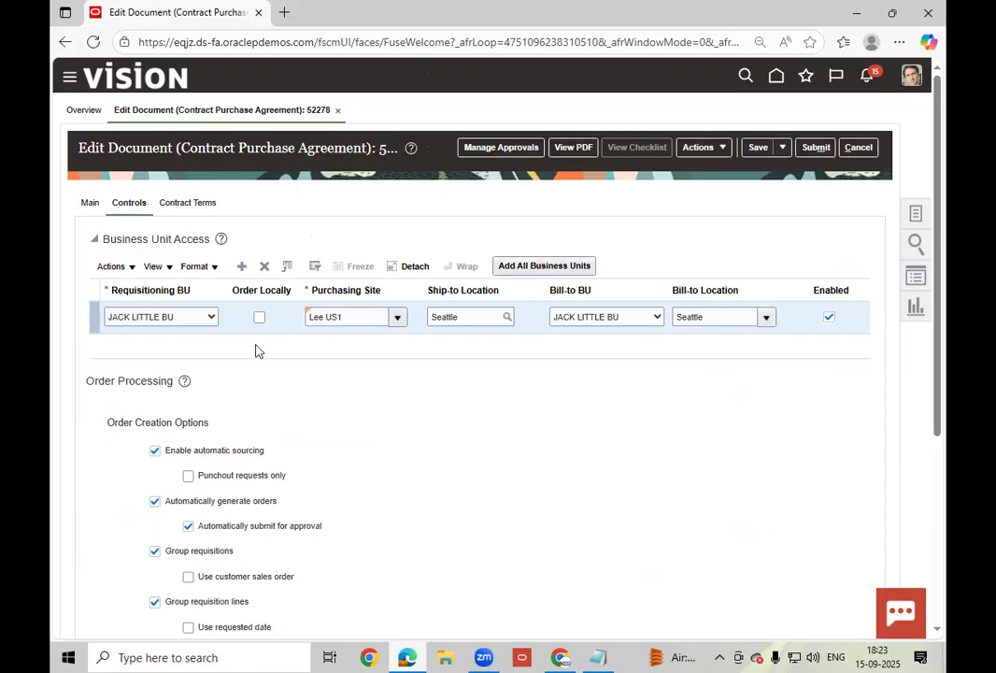
- Add a business unit access row with Sweden Business Unit as requisitioning BU
click(244, 269)
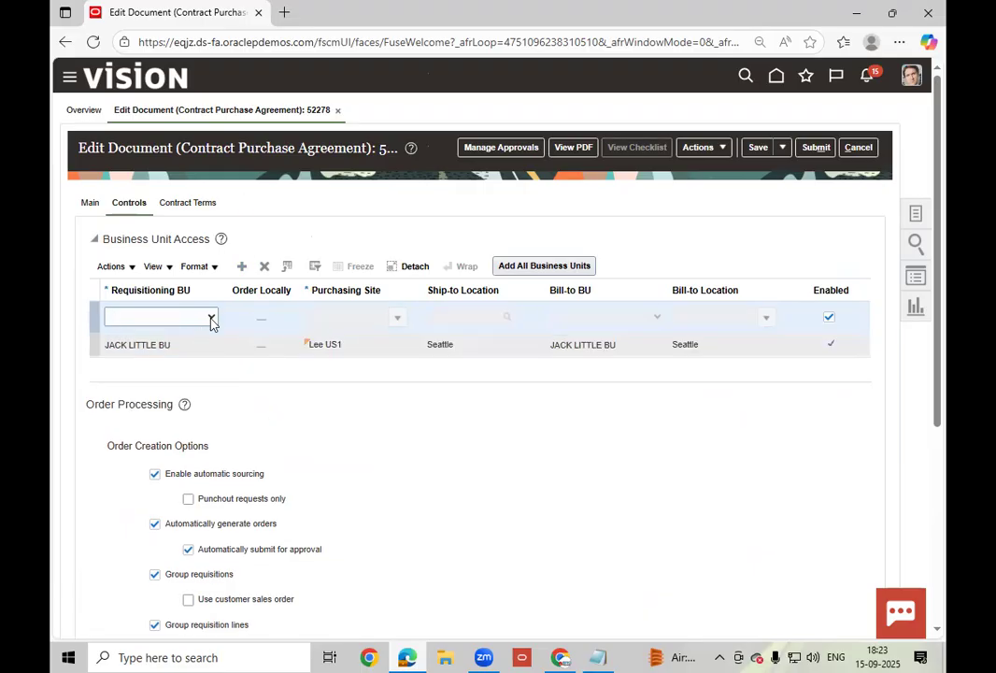
click(212, 320)
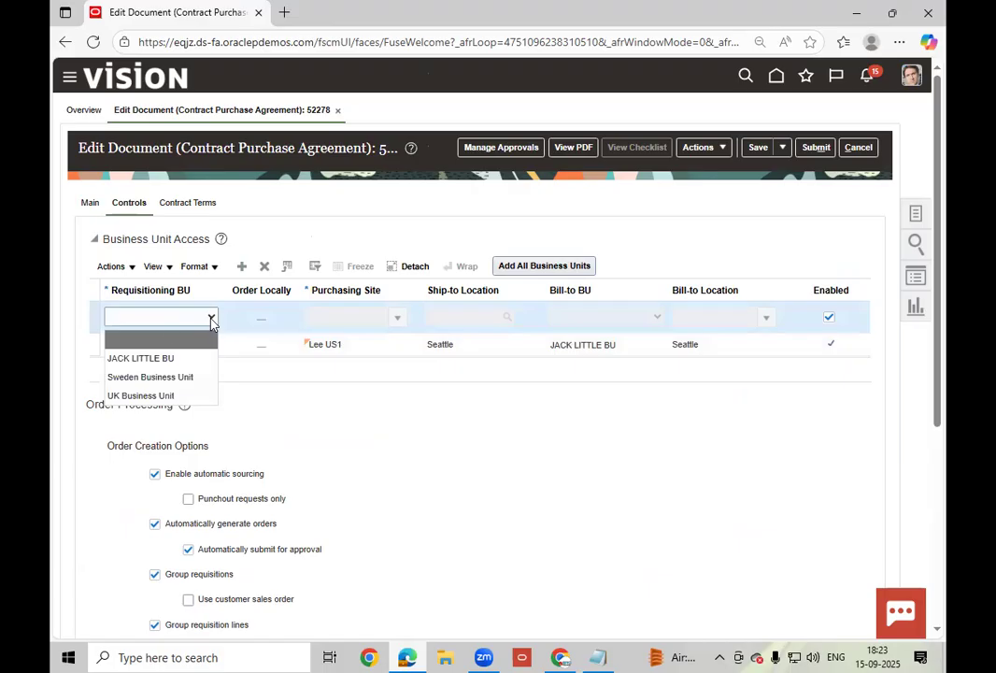
click(182, 398)
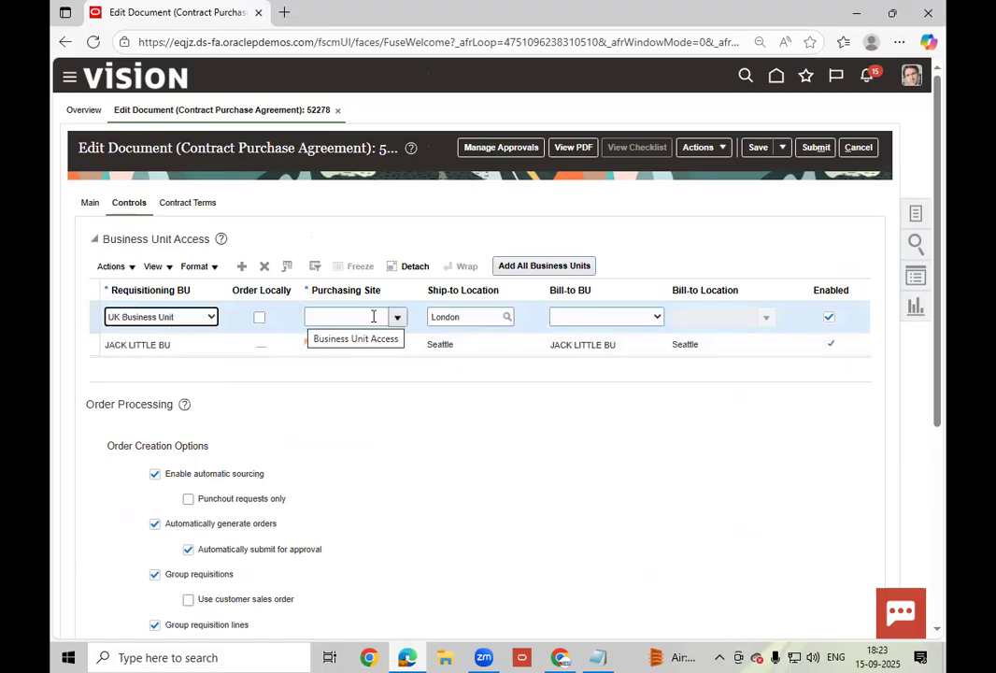
click(398, 319)
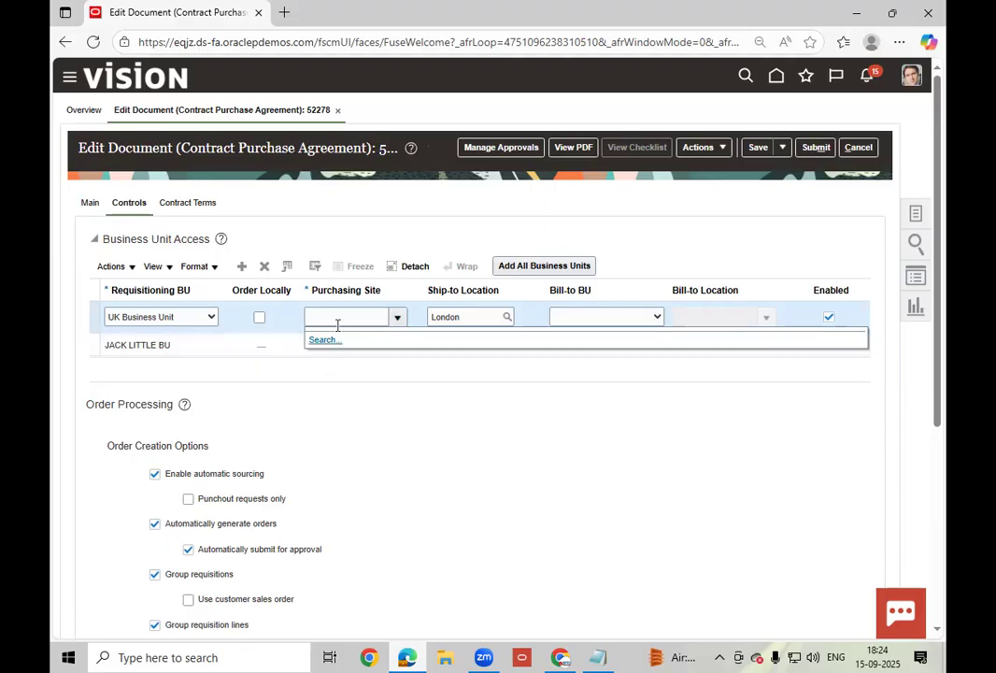
click(211, 320)
click(170, 366)
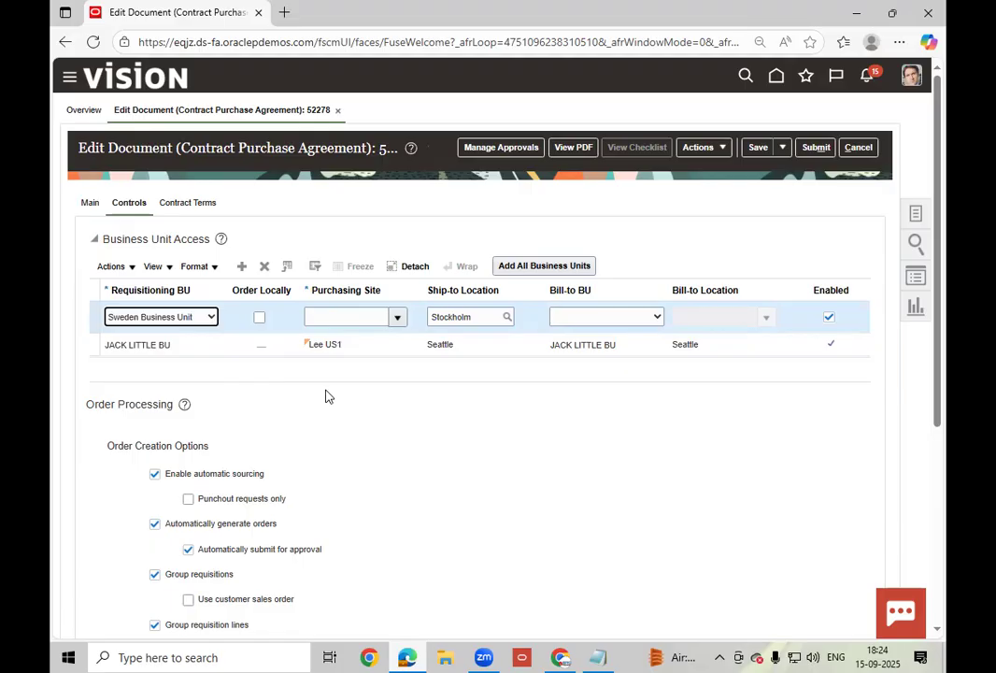
- Cancel the purchasing site search and delete the Sweden Business Unit access row
click(394, 317)
click(321, 341)
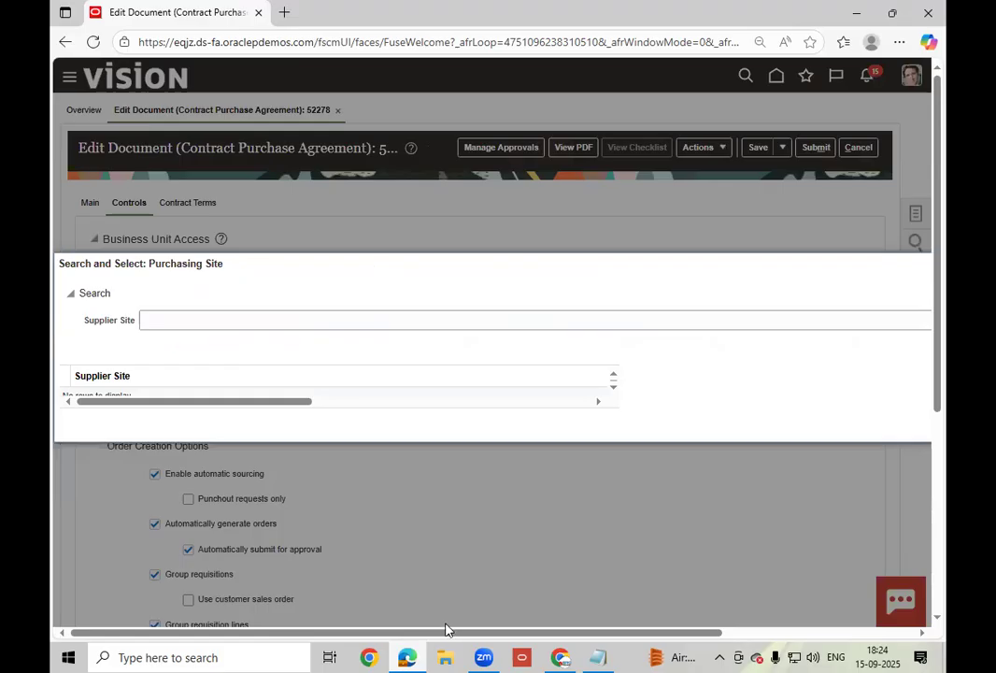
drag(444, 632, 736, 633)
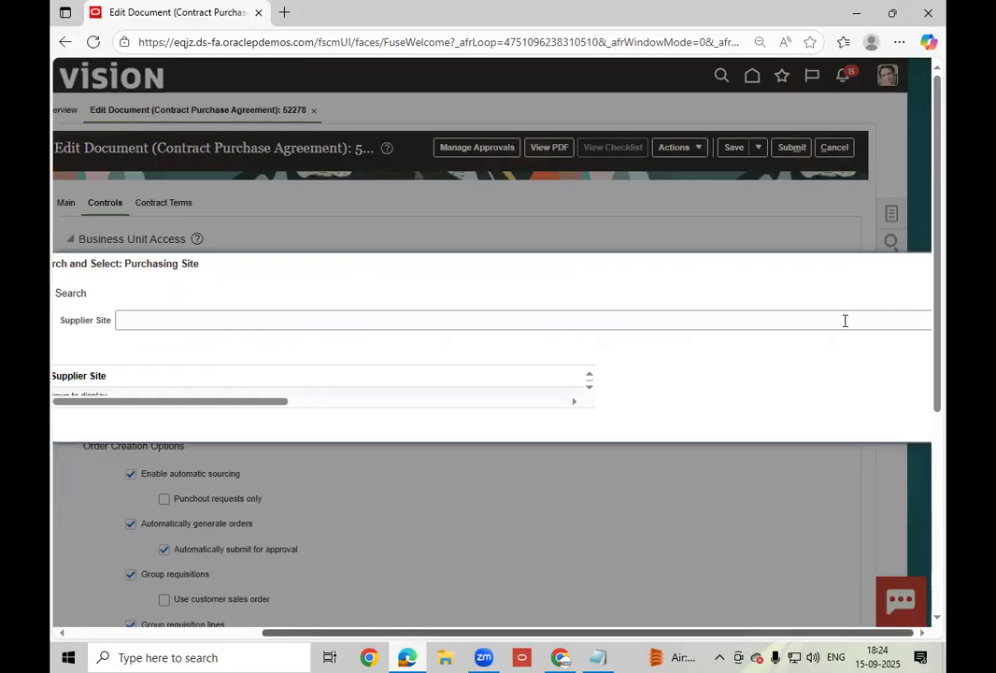
click(857, 346)
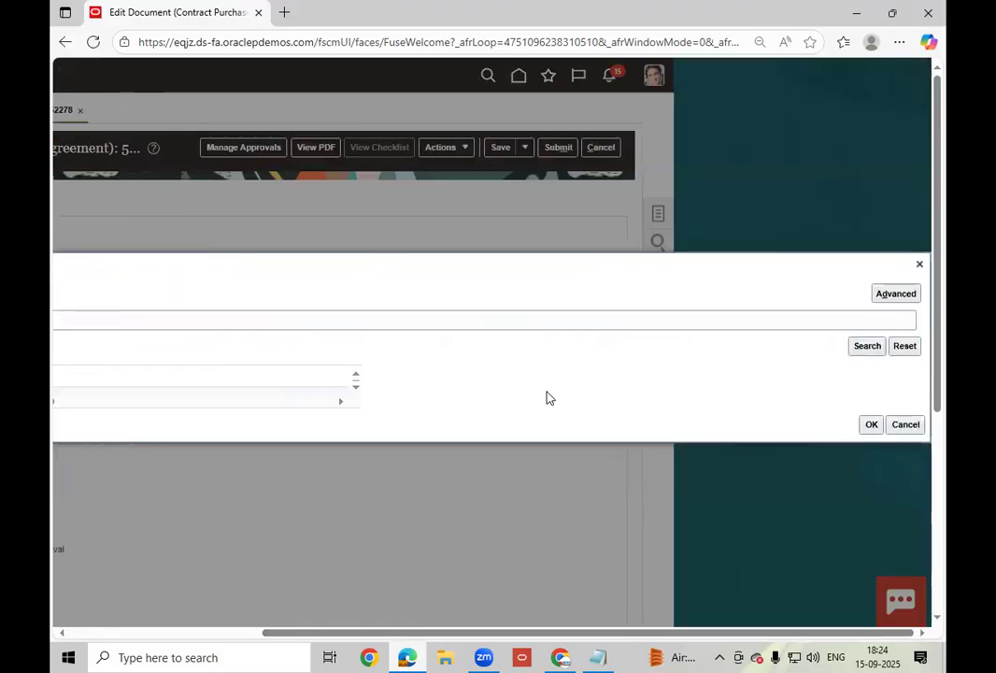
click(915, 426)
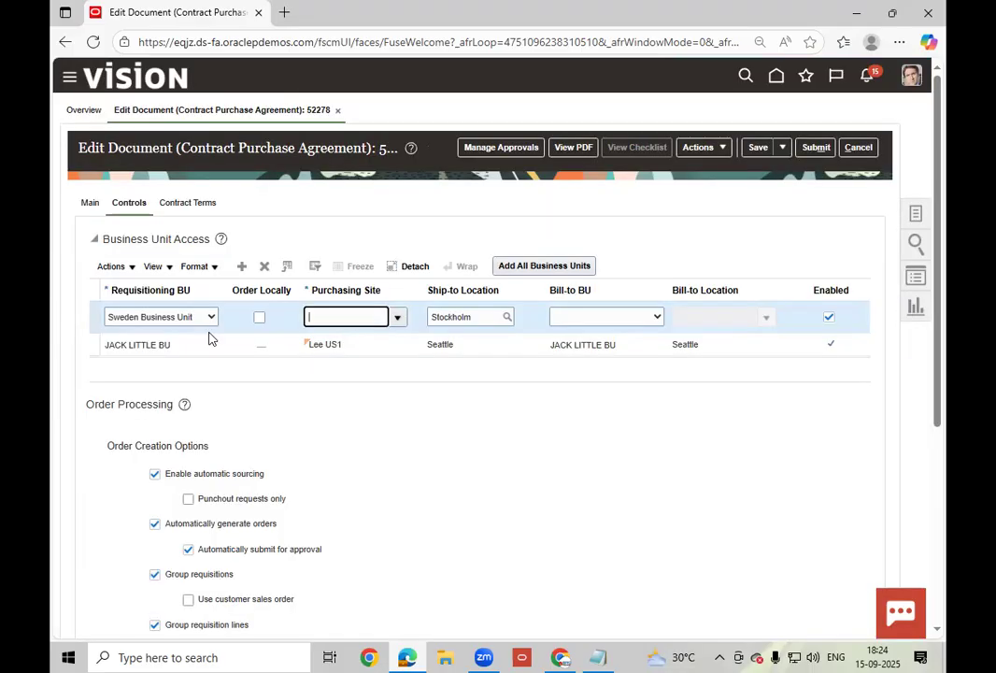
click(263, 266)
click(573, 367)
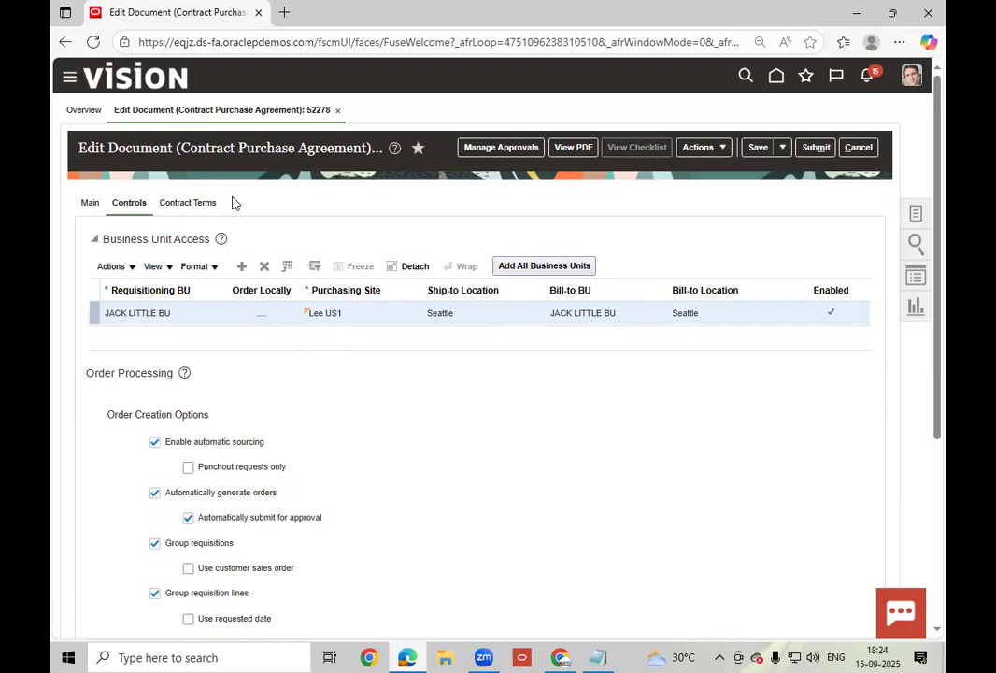
click(190, 203)
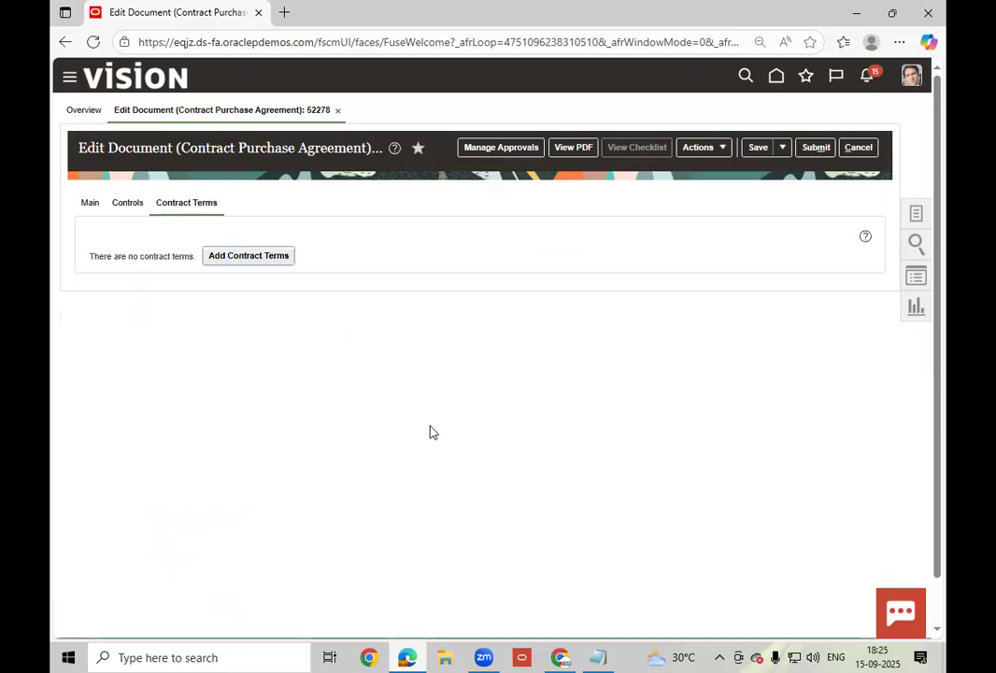
- Add contract terms, save agreement 52278, and bring up Manage Approvals
click(243, 265)
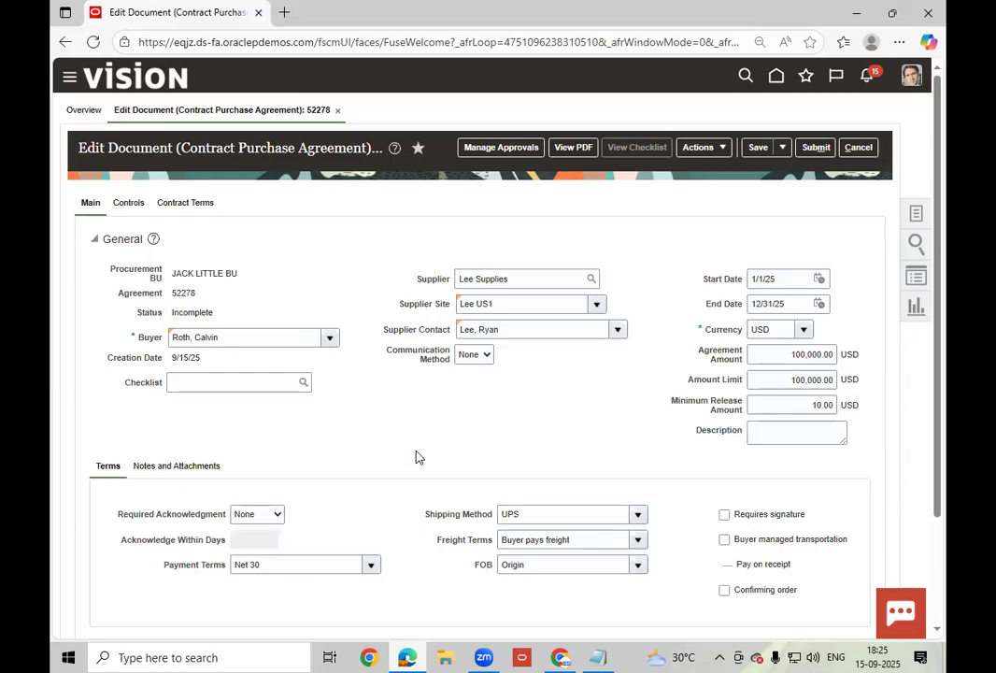
click(761, 151)
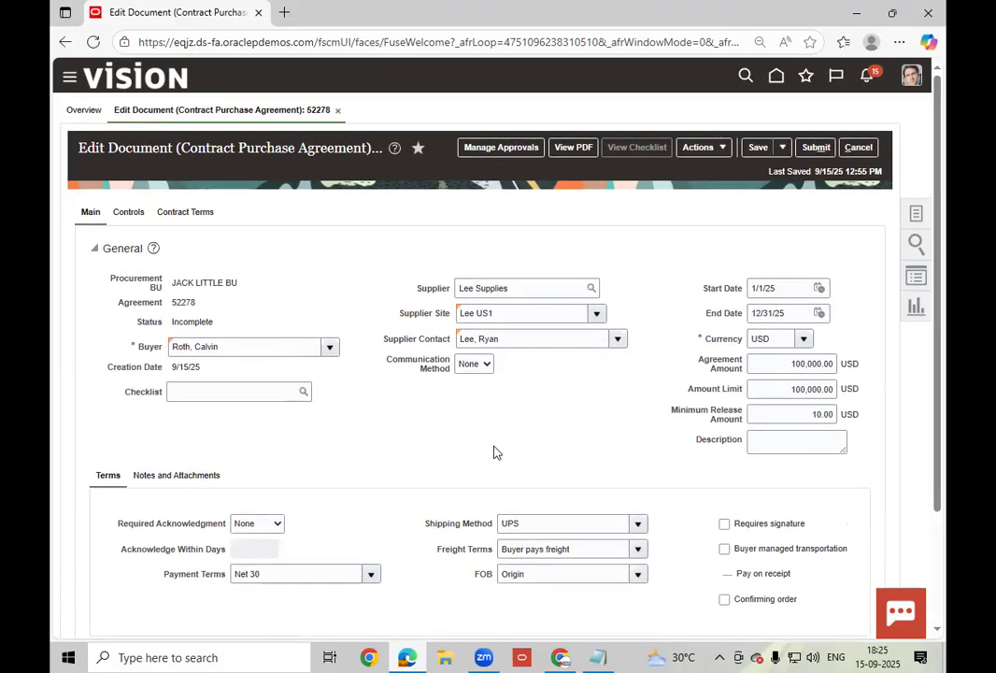
scroll(495, 452, down, 3)
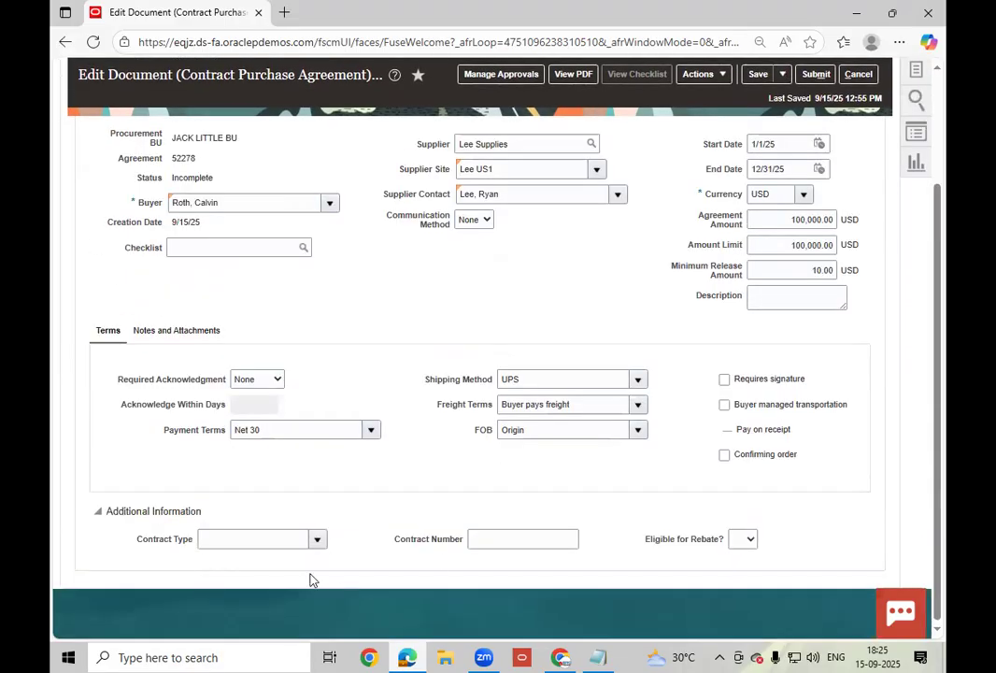
scroll(454, 536, up, 3)
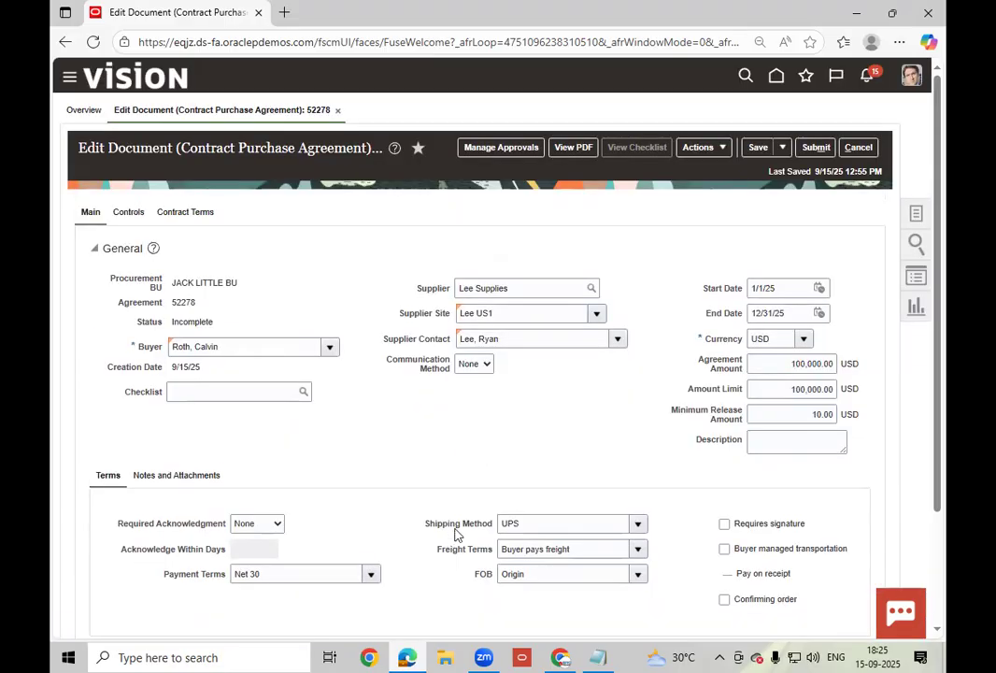
click(509, 147)
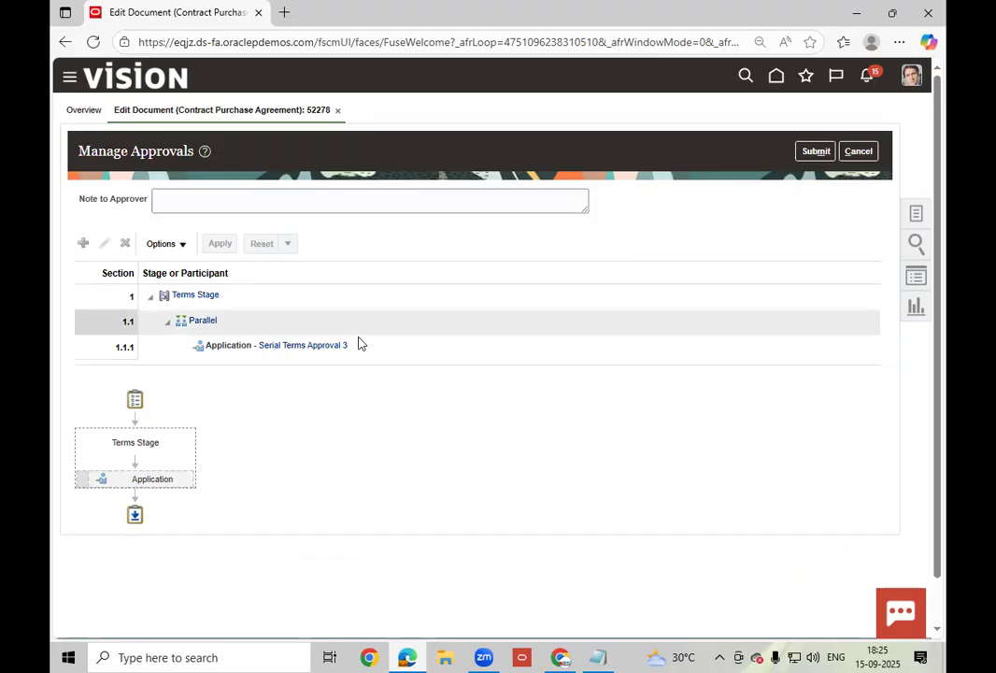
- Select the Serial Terms Approval 3 participant and submit agreement 52278
click(392, 346)
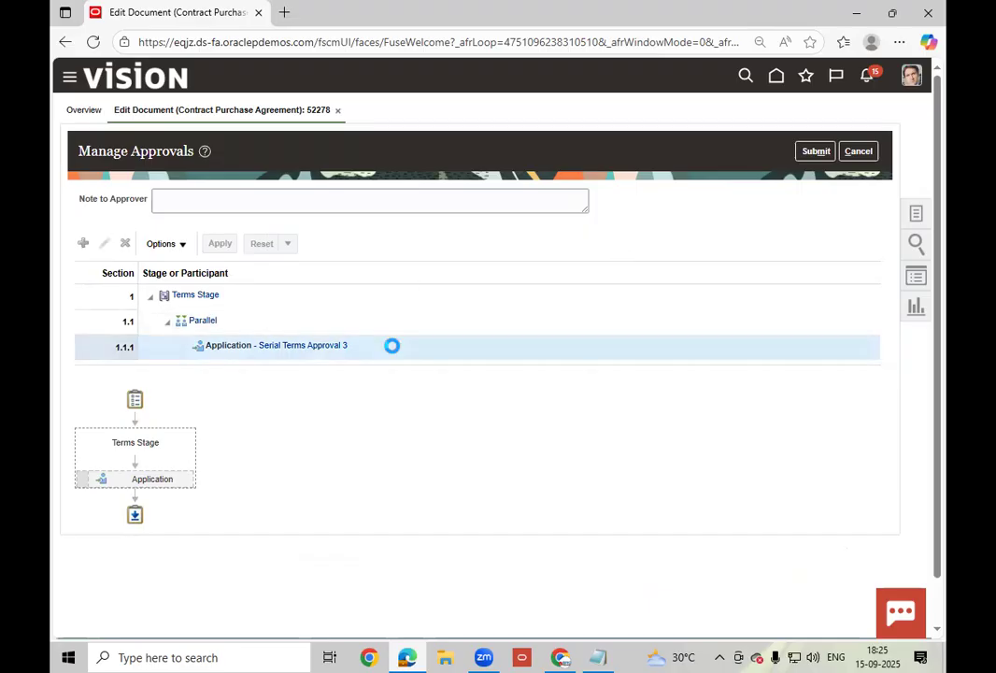
click(814, 151)
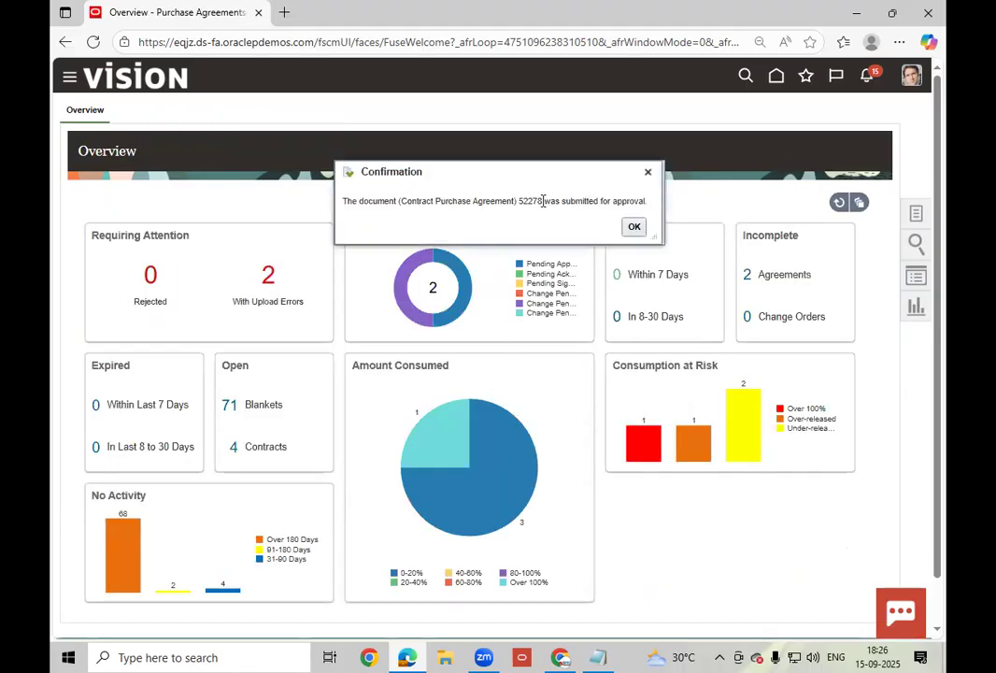
- Copy agreement number 52278 into Notepad on its own line under CPA, then minimize Notepad
drag(543, 201, 518, 201)
key(ctrl+c)
key(alt+Tab)
key(Return)
key(Return)
key(ctrl+v)
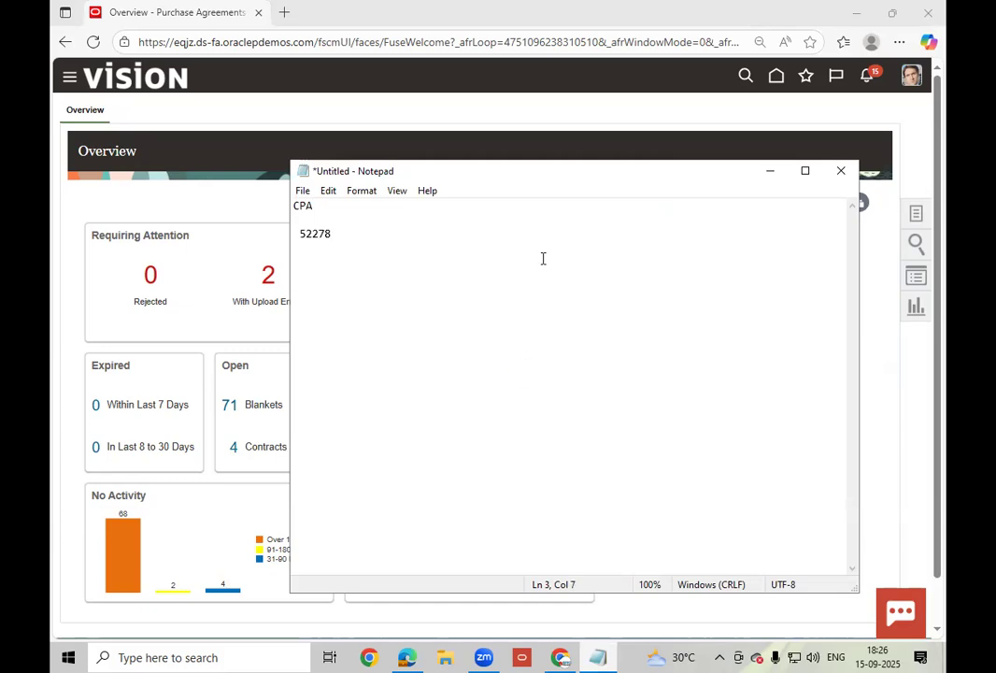
click(299, 234)
key(BackSpace)
double_click(305, 233)
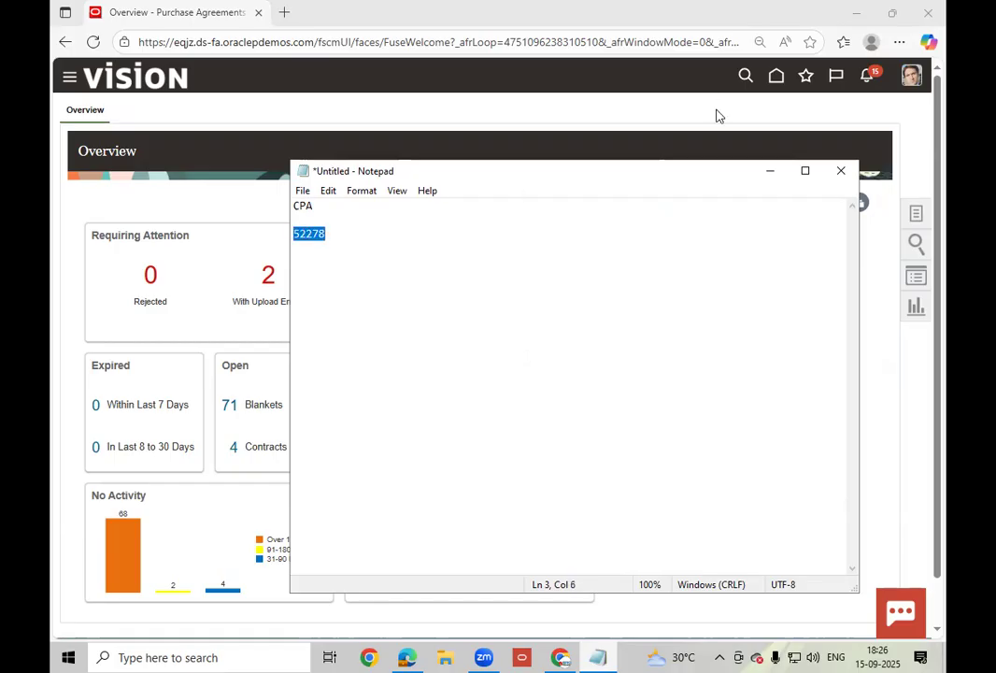
click(770, 170)
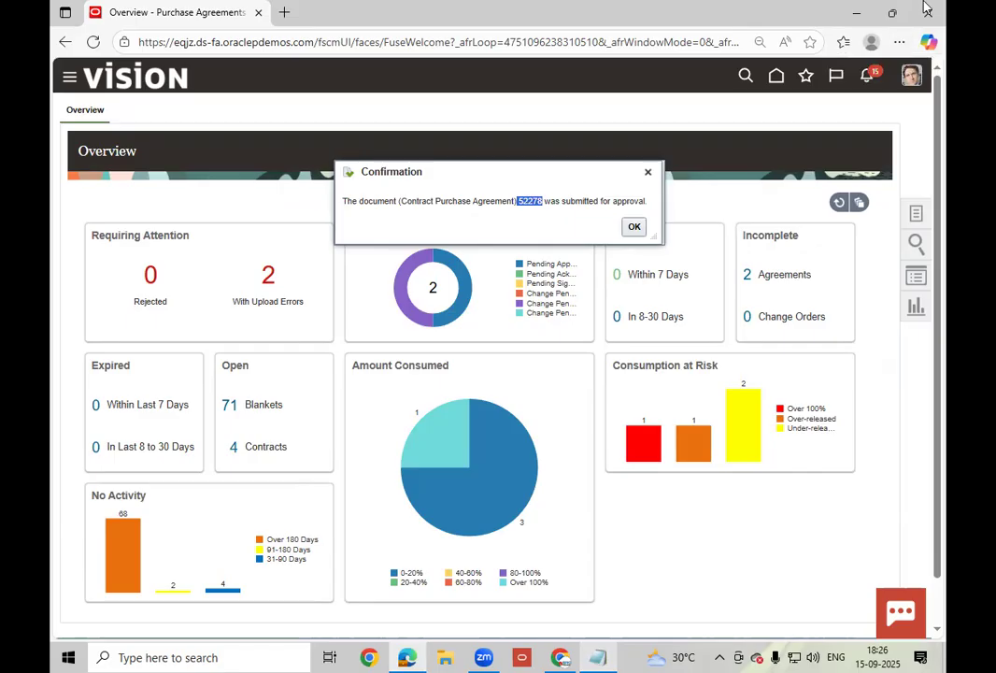
- Open a new Edge InPrivate window and load the eqjz.ds-fa.oraclepdemos.com demo site
click(899, 43)
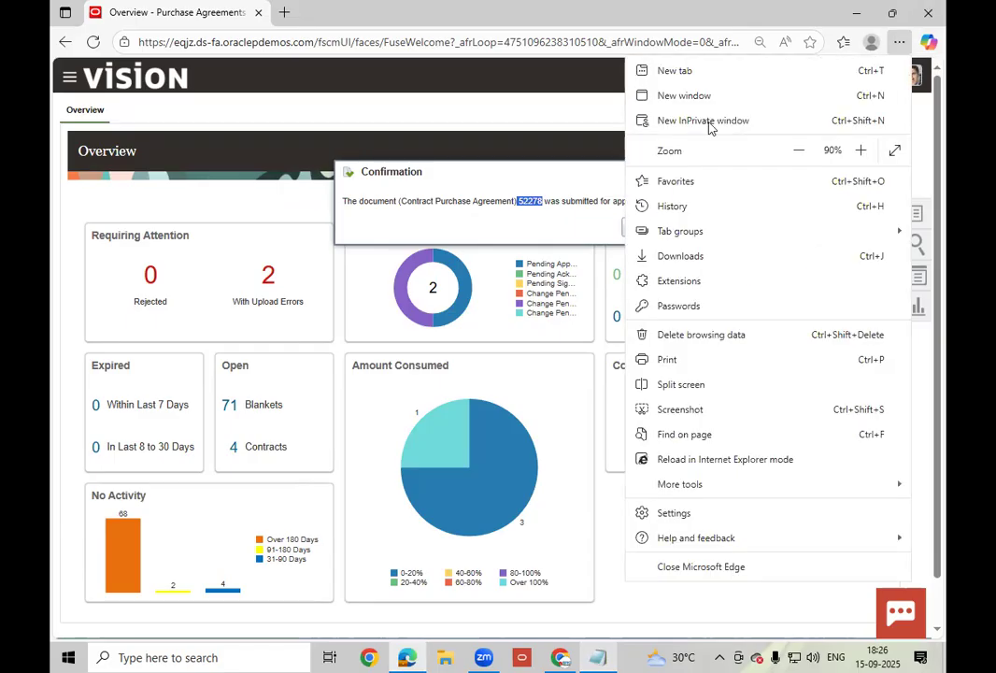
click(381, 126)
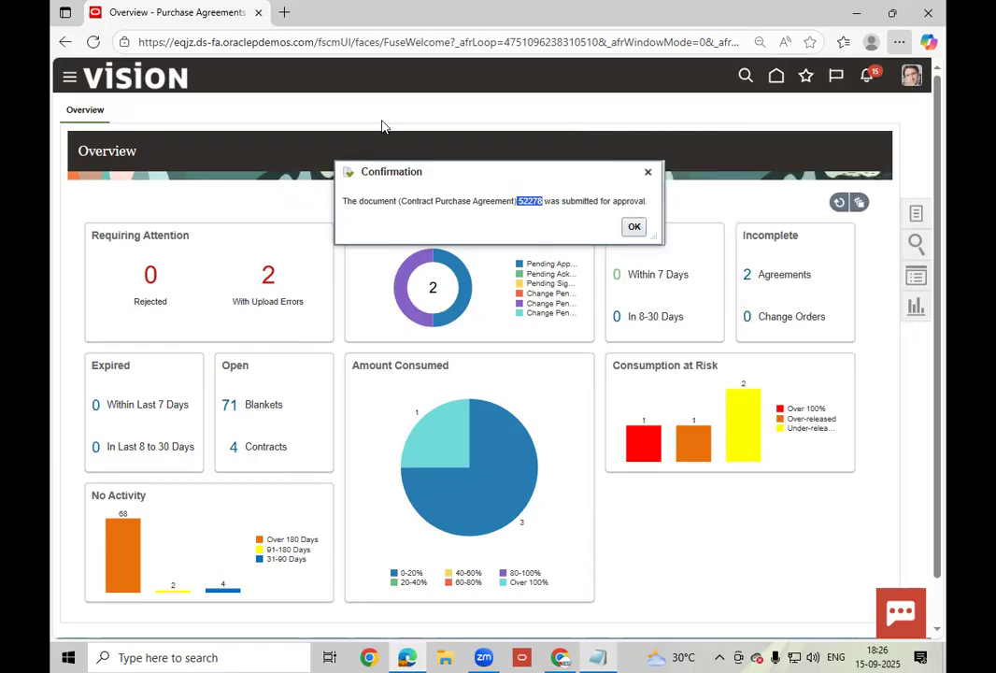
text(eq)
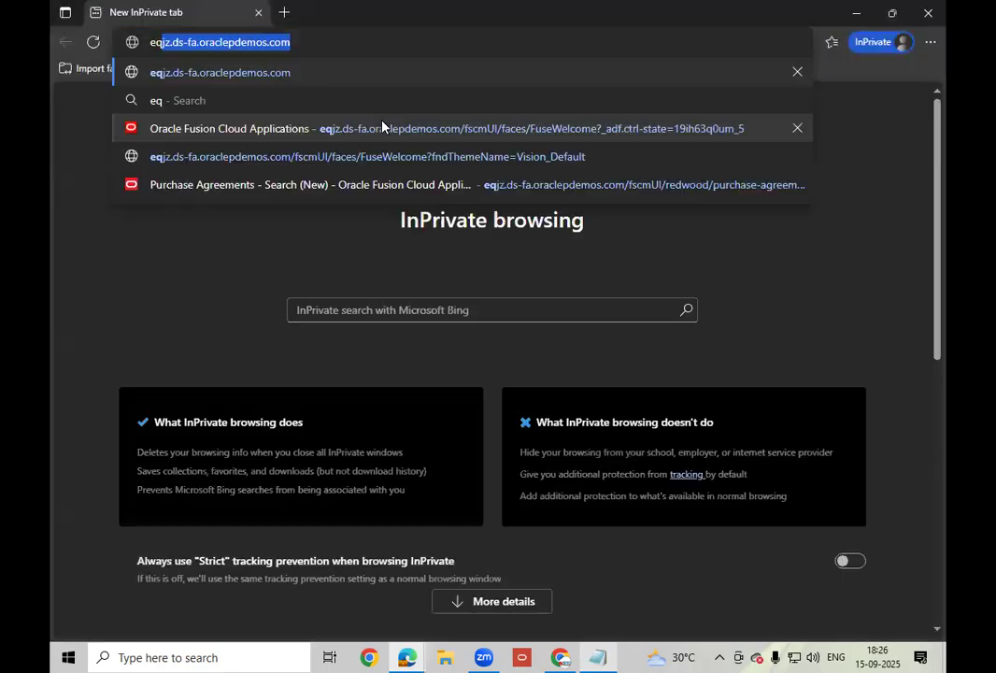
text(j)
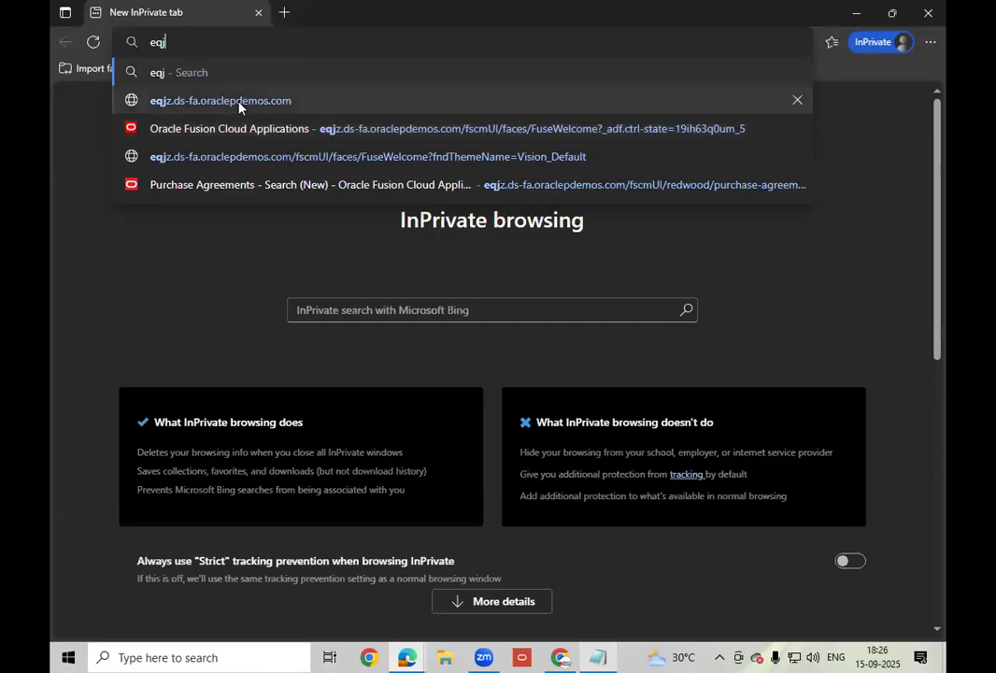
click(266, 98)
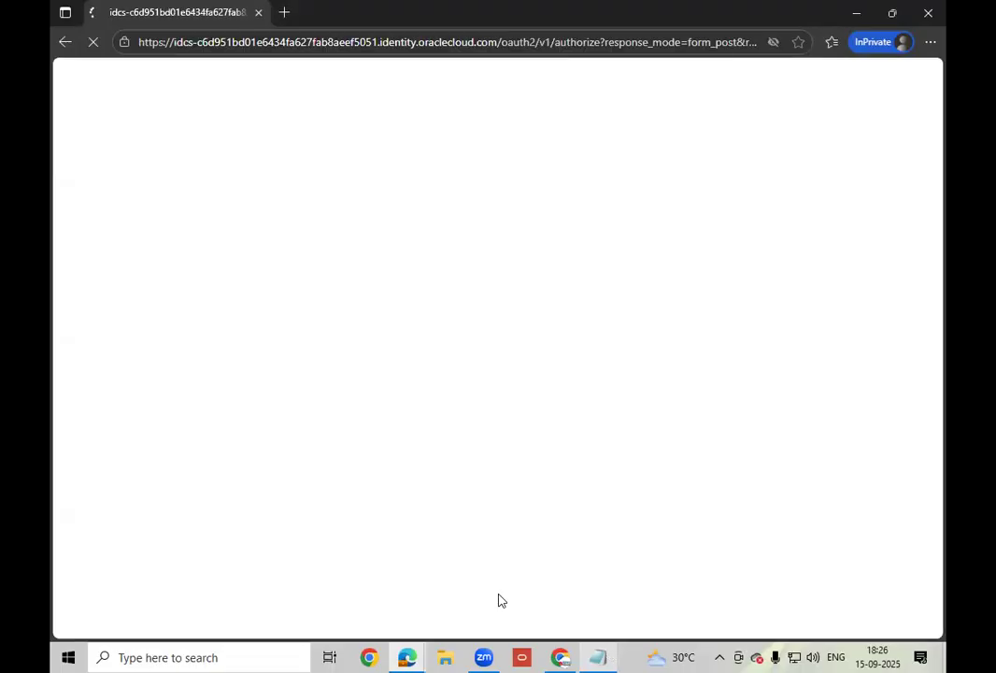
click(603, 655)
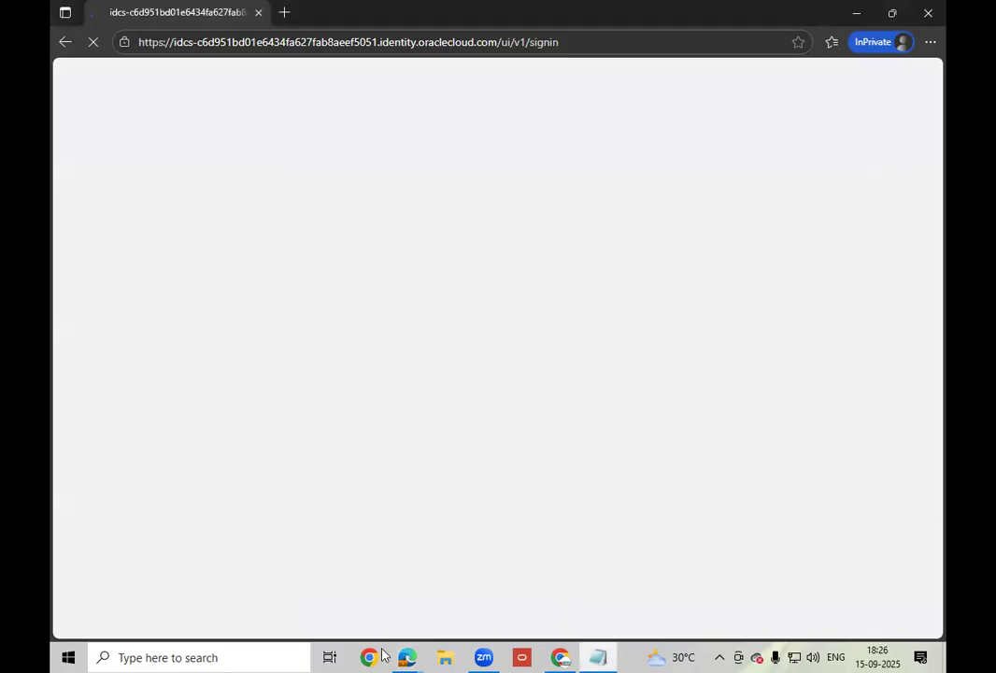
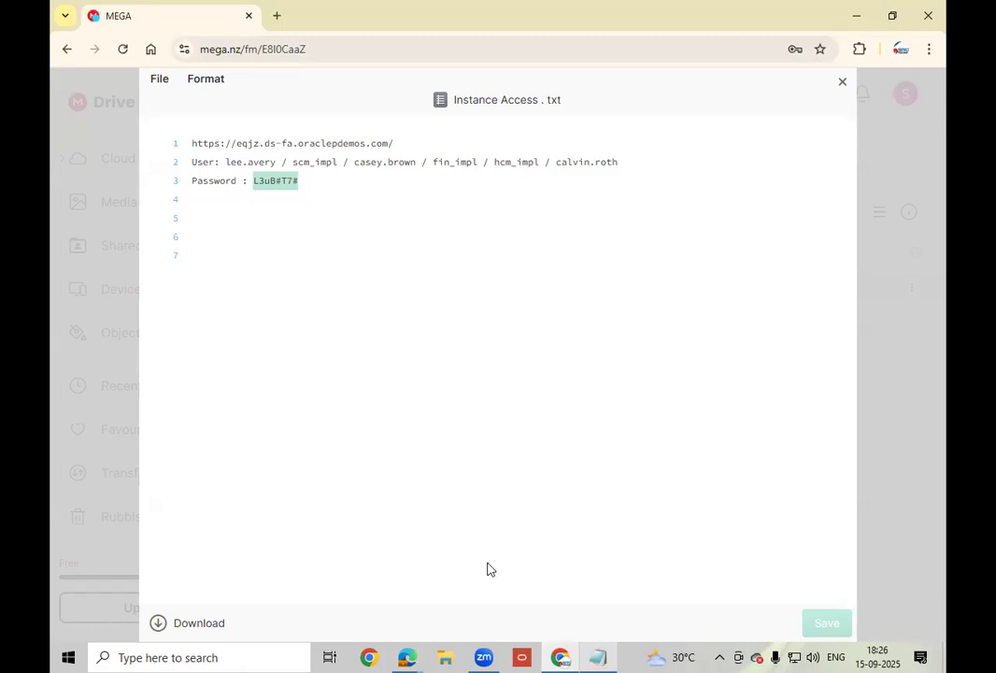
- Attempt to sign in to the Oracle demo site as scm_impl with the saved password
key(alt+Tab)
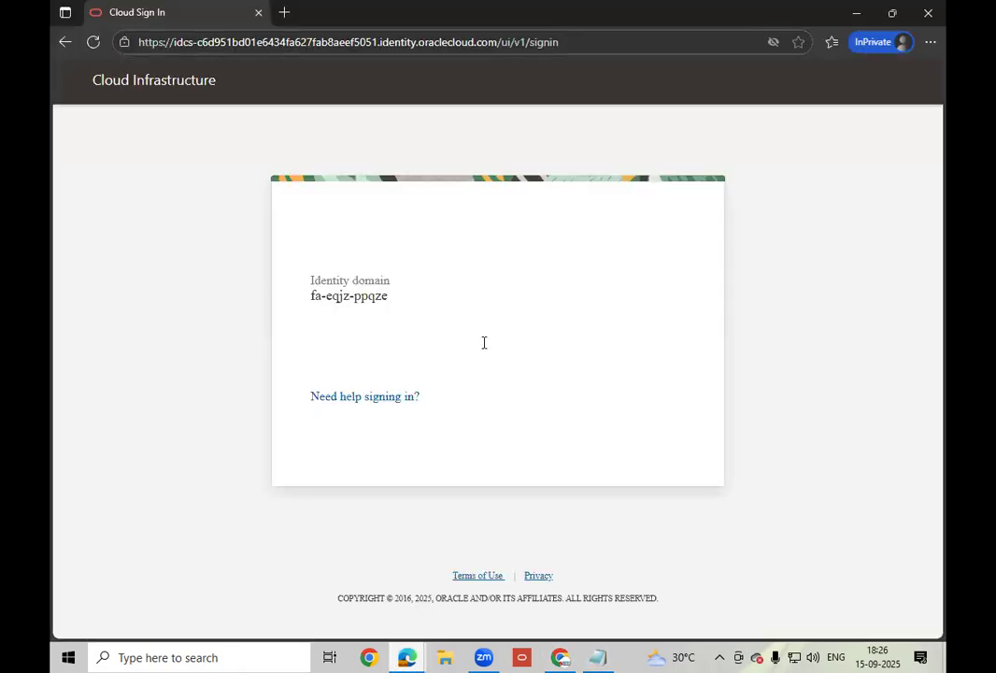
text(scm_impl)
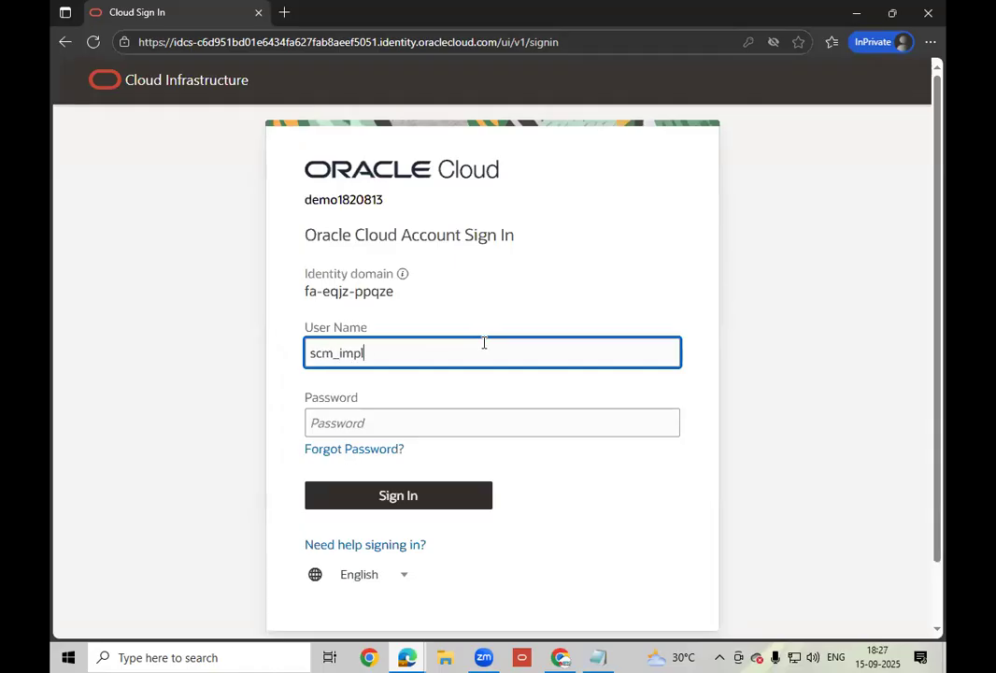
key(Tab)
key(ctrl+v)
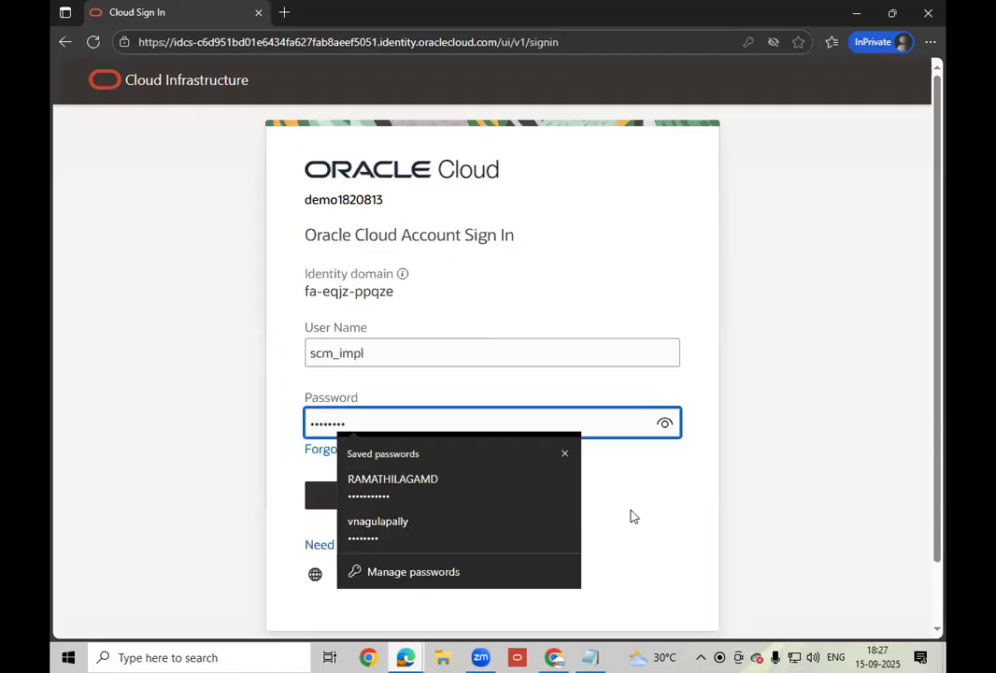
click(686, 518)
click(400, 496)
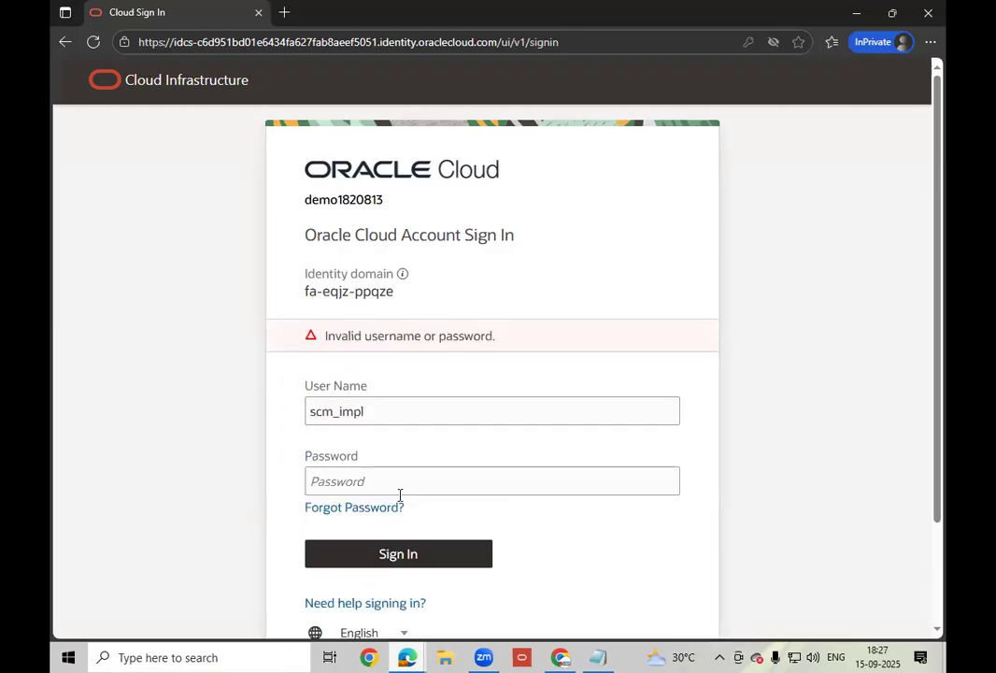
- After the rejection, retry sign-in with a different user name and the account password
double_click(416, 407)
text(lee.avery)
key(Tab)
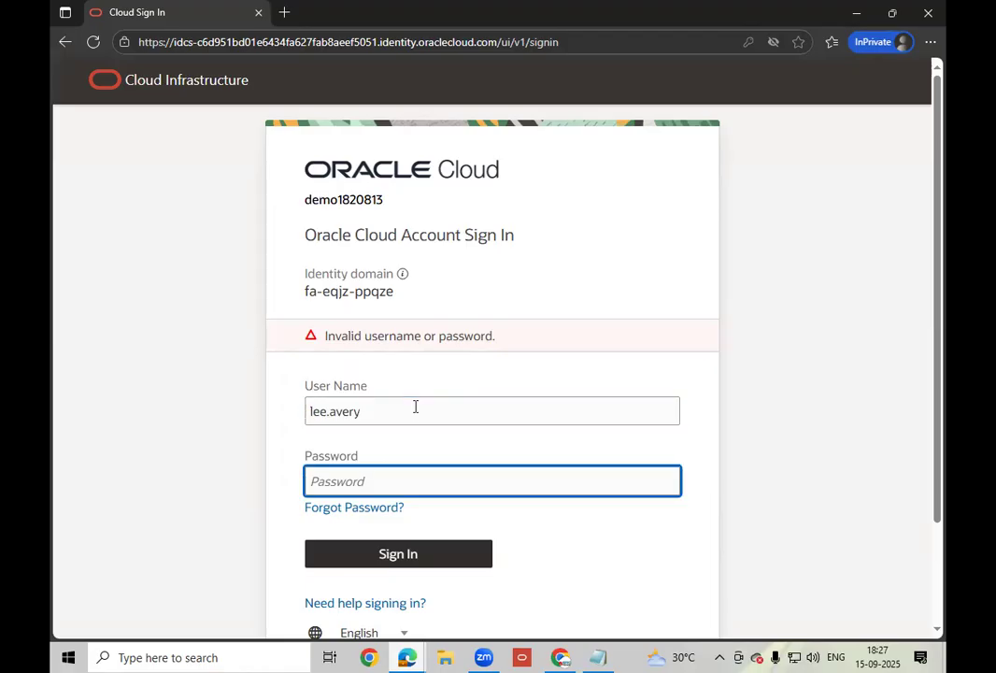
key(ctrl+v)
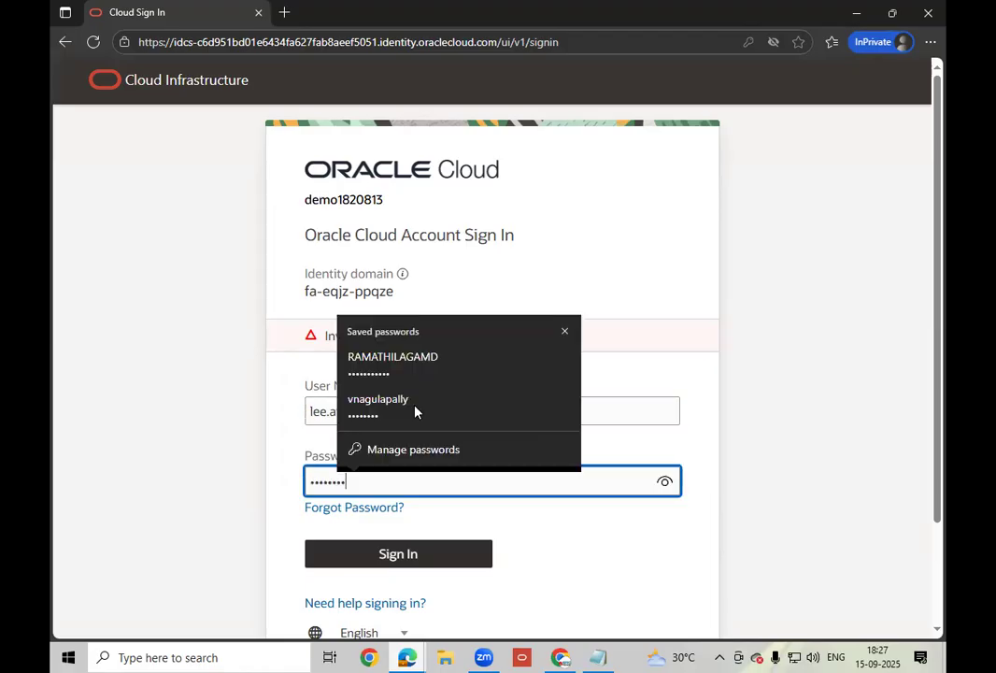
click(394, 557)
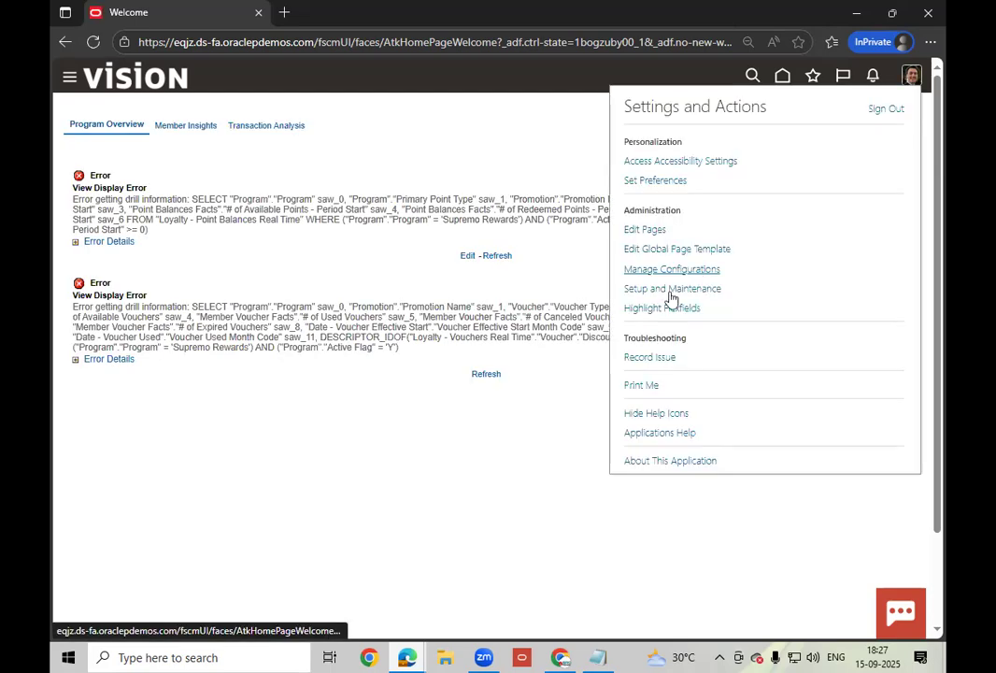
- In Setup and Maintenance, switch the offering to Procurement and start Configure Procurement Business Function
click(672, 288)
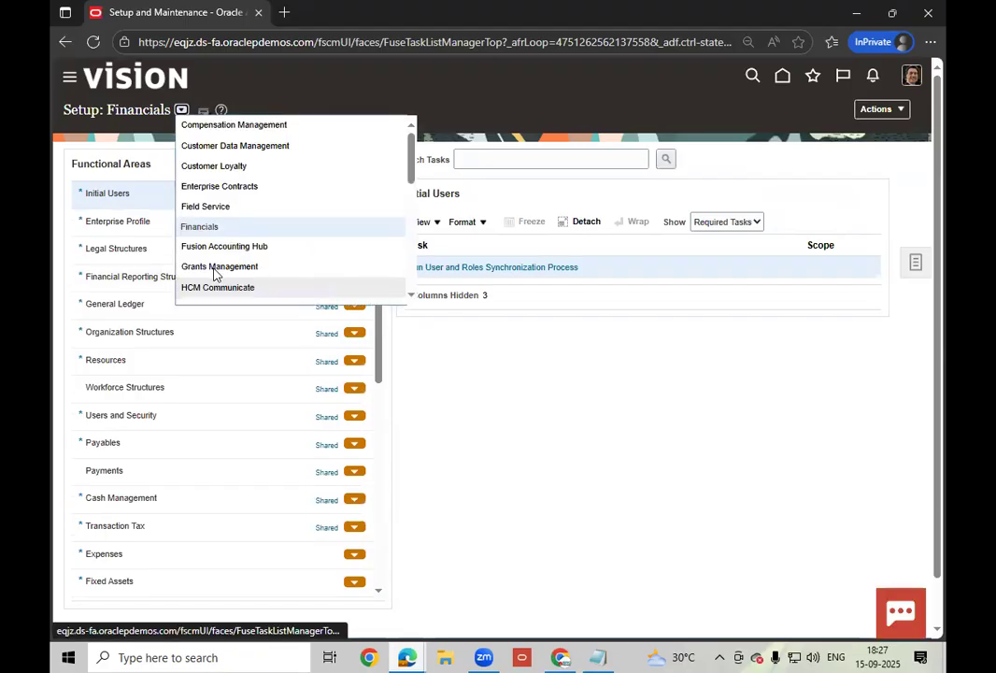
scroll(217, 280, down, 1)
click(206, 290)
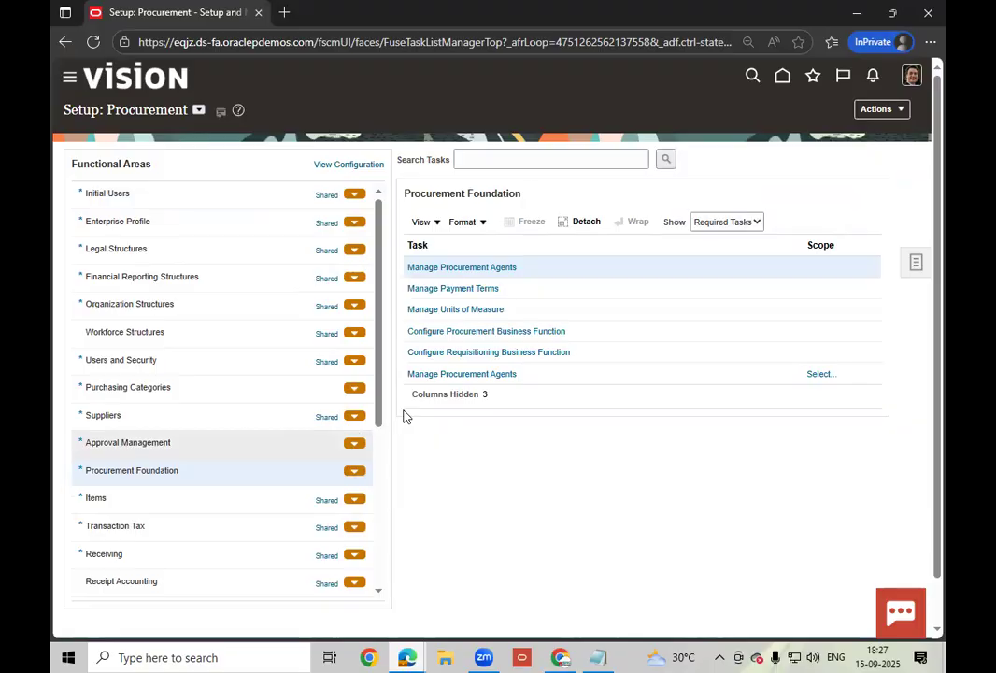
click(509, 333)
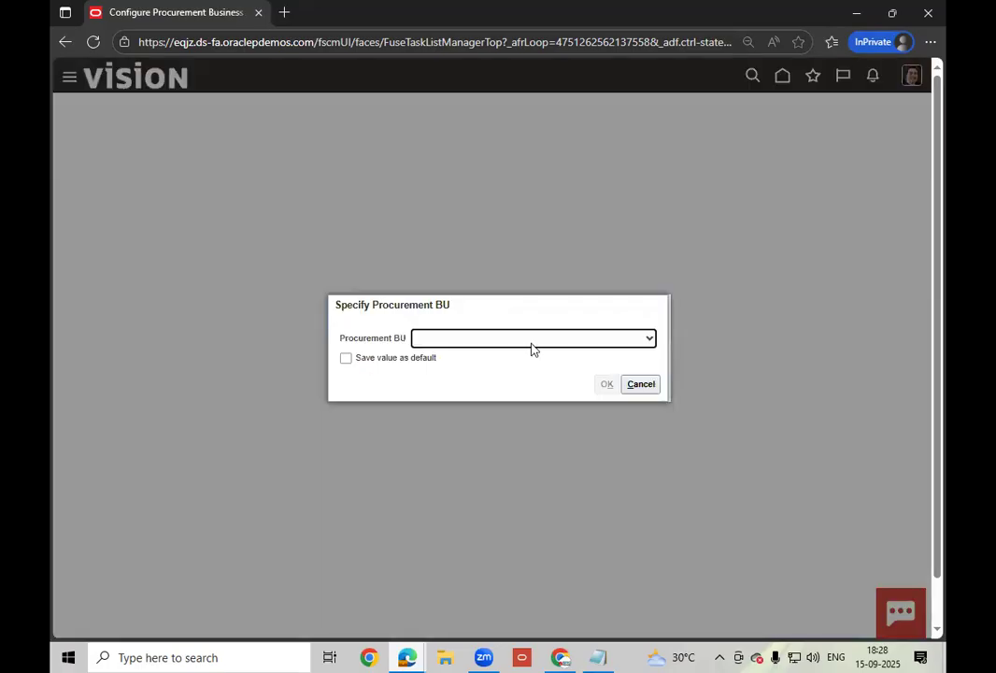
- Choose JACK LITTLE BU as the procurement BU and confirm
click(531, 342)
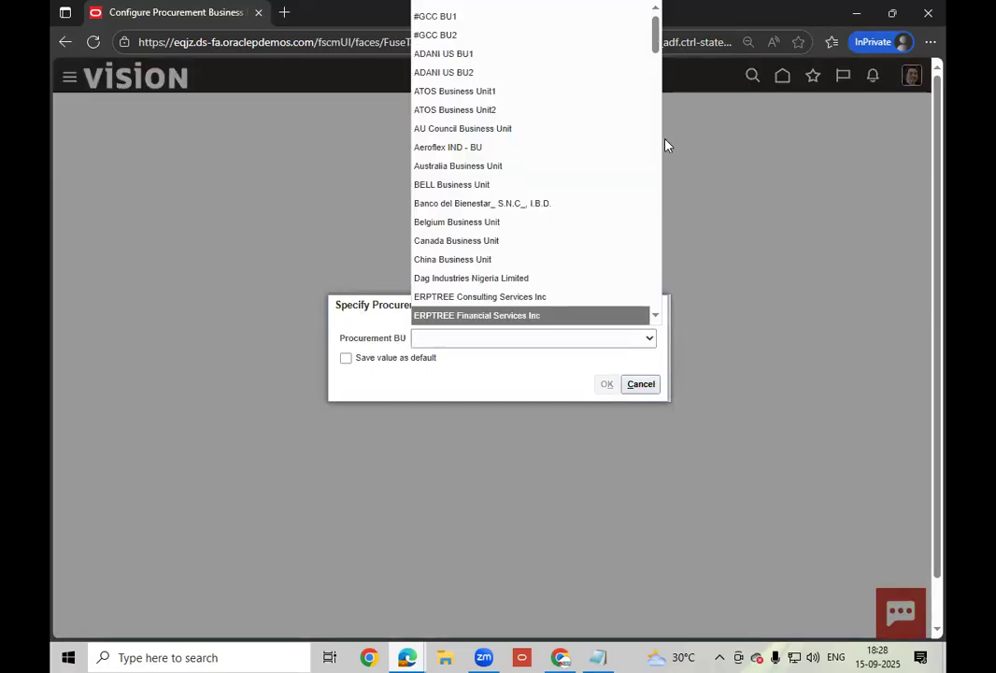
drag(655, 30, 657, 303)
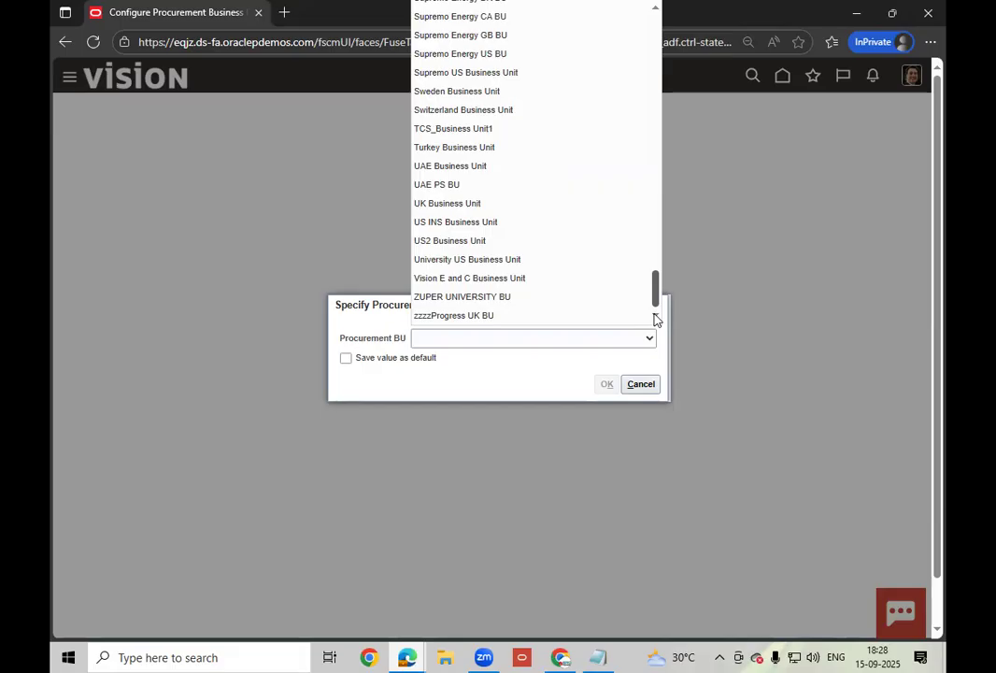
drag(656, 305, 627, 97)
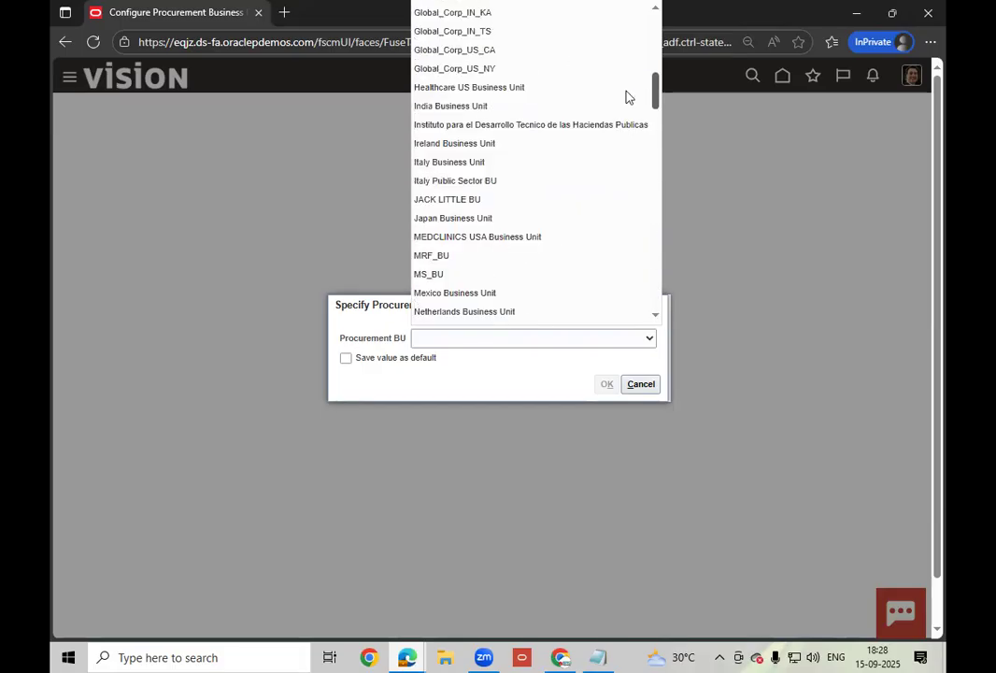
click(456, 201)
click(605, 384)
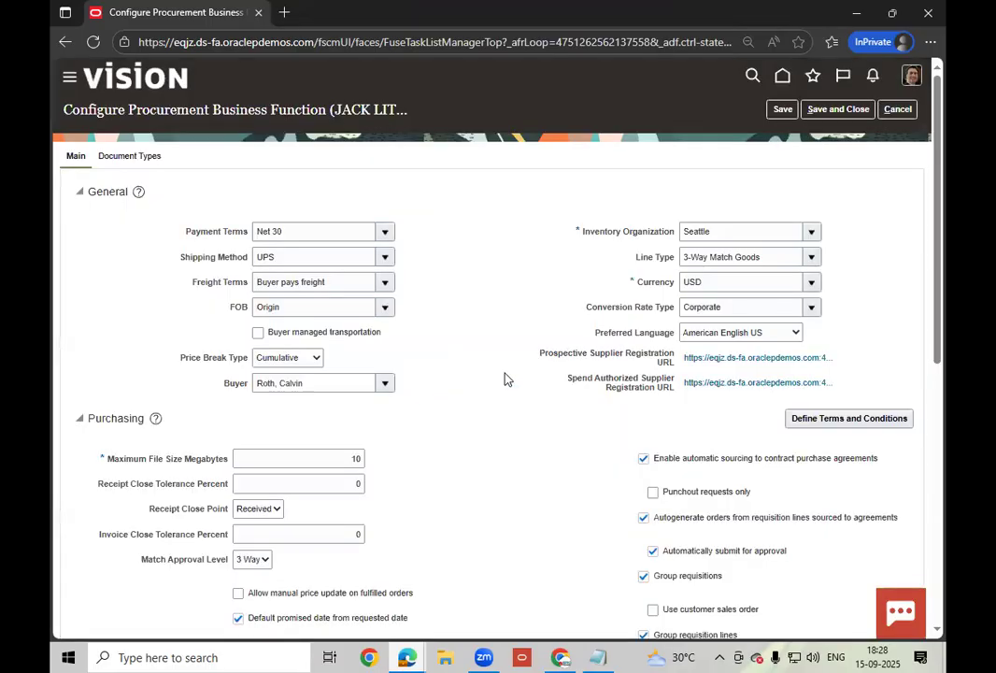
scroll(505, 378, down, 3)
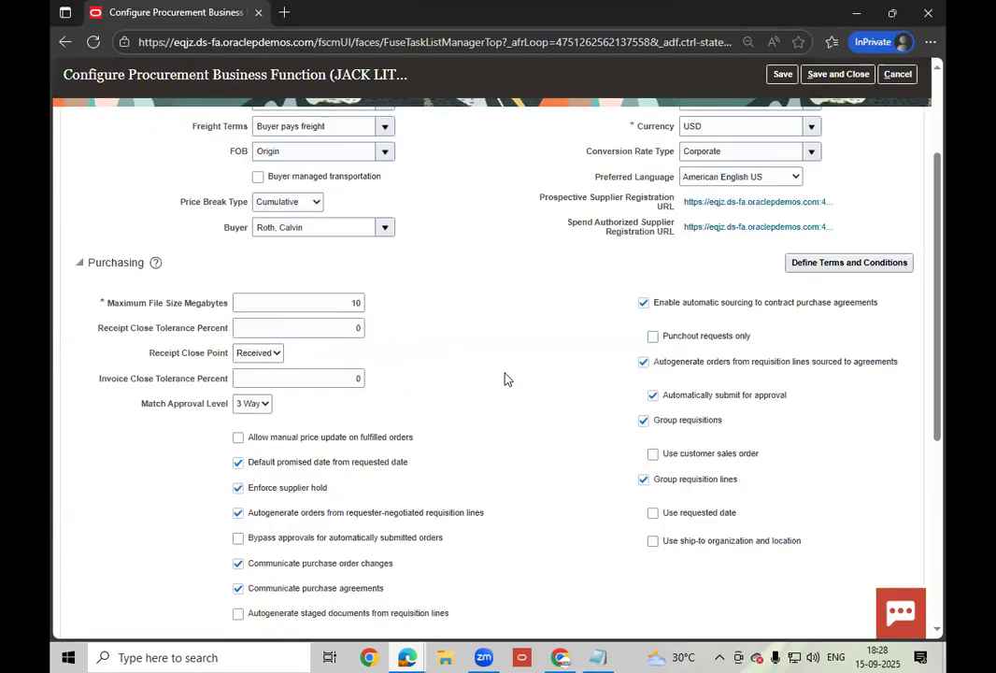
scroll(505, 379, down, 3)
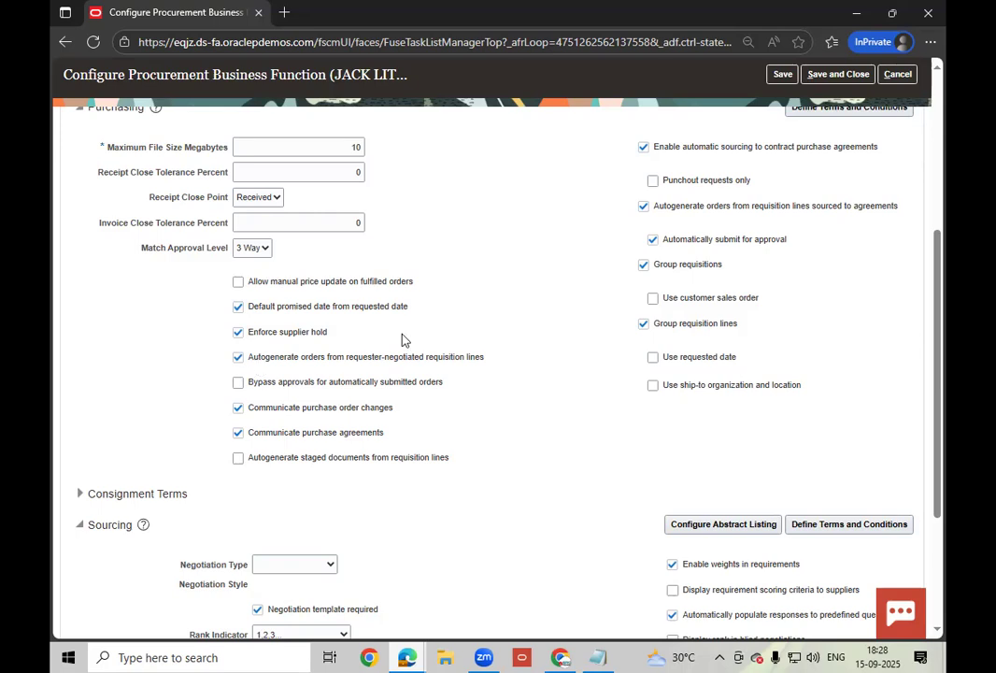
click(836, 75)
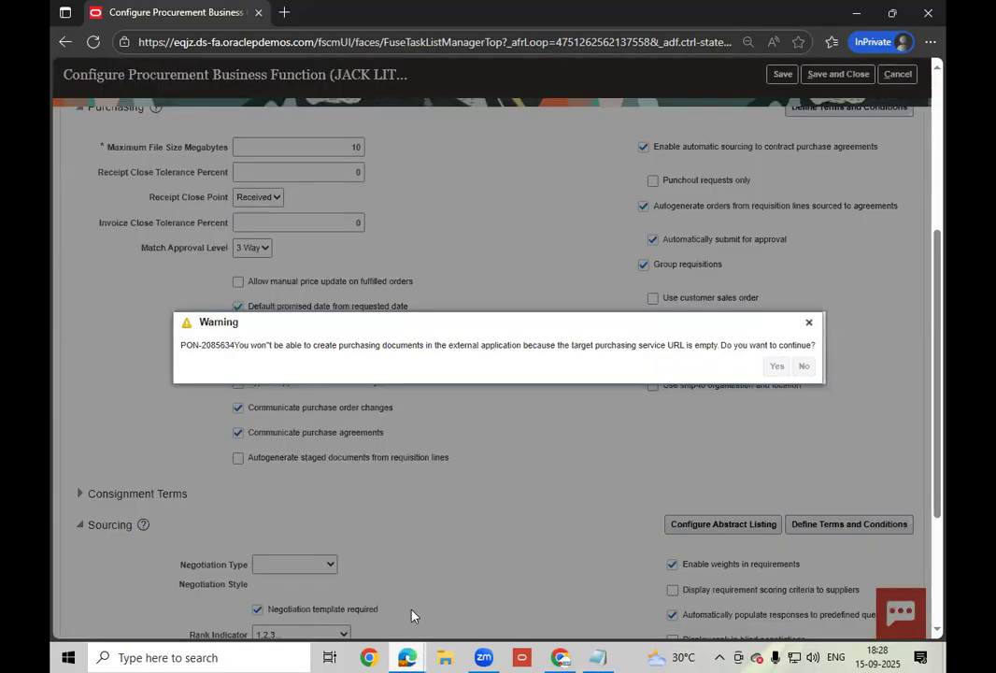
mouse_move(407, 657)
click(311, 574)
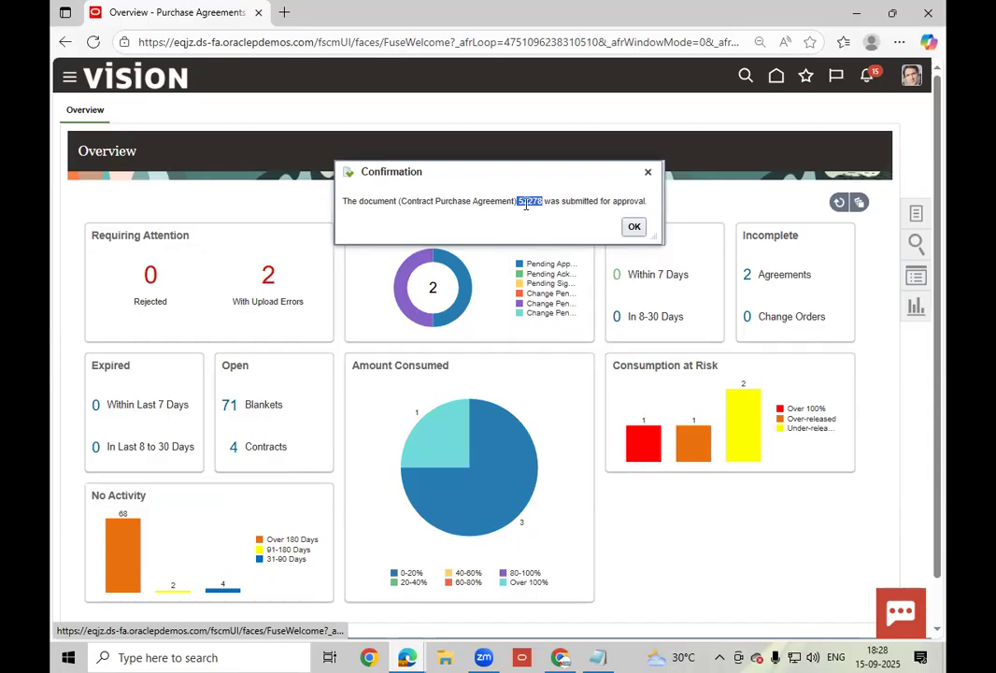
- Copy agreement number 52278 and dismiss the submission confirmation
right_click(526, 202)
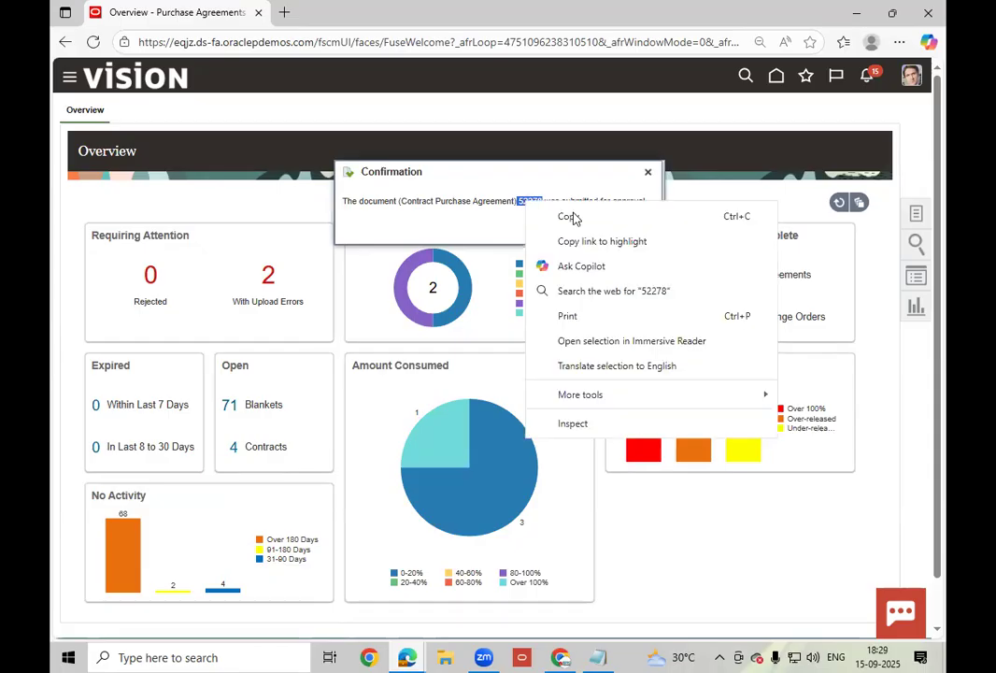
click(922, 217)
key(Return)
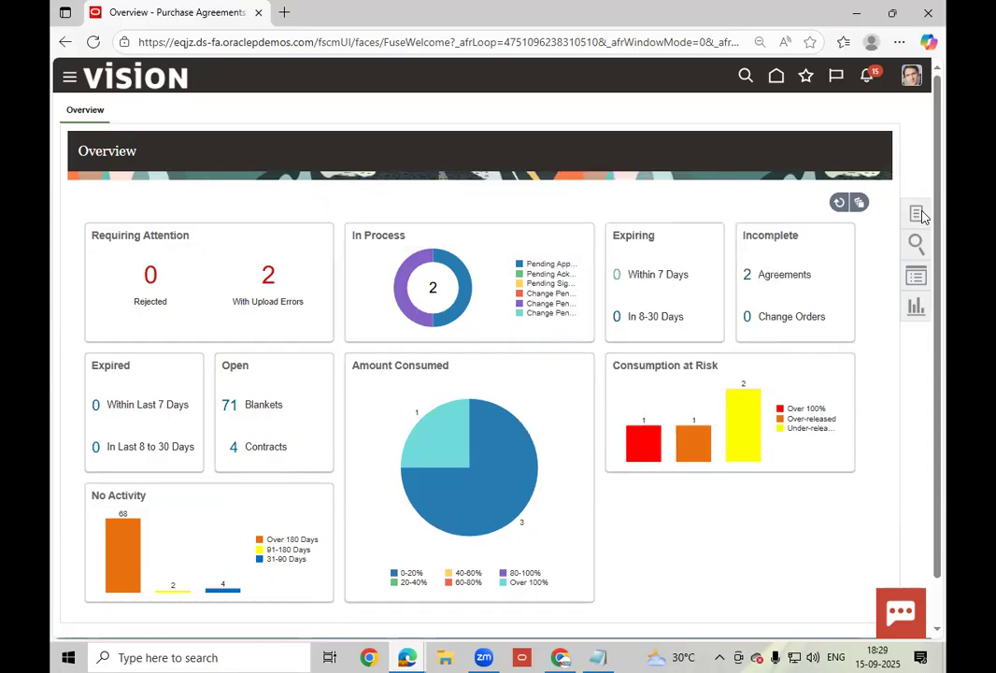
- Search Manage Orders for order 52278
click(919, 215)
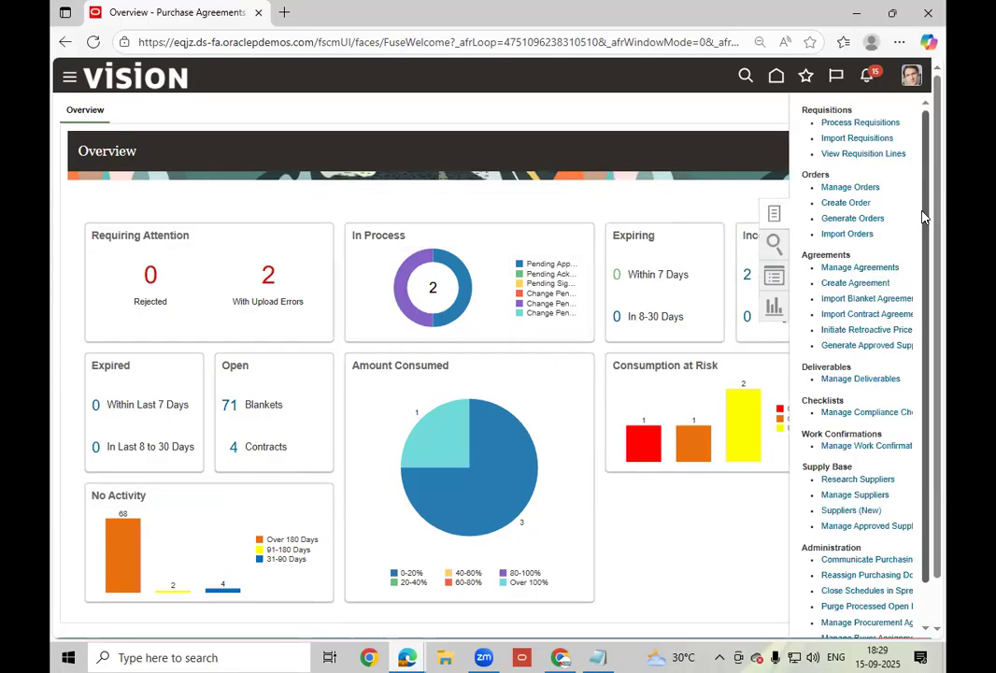
click(872, 188)
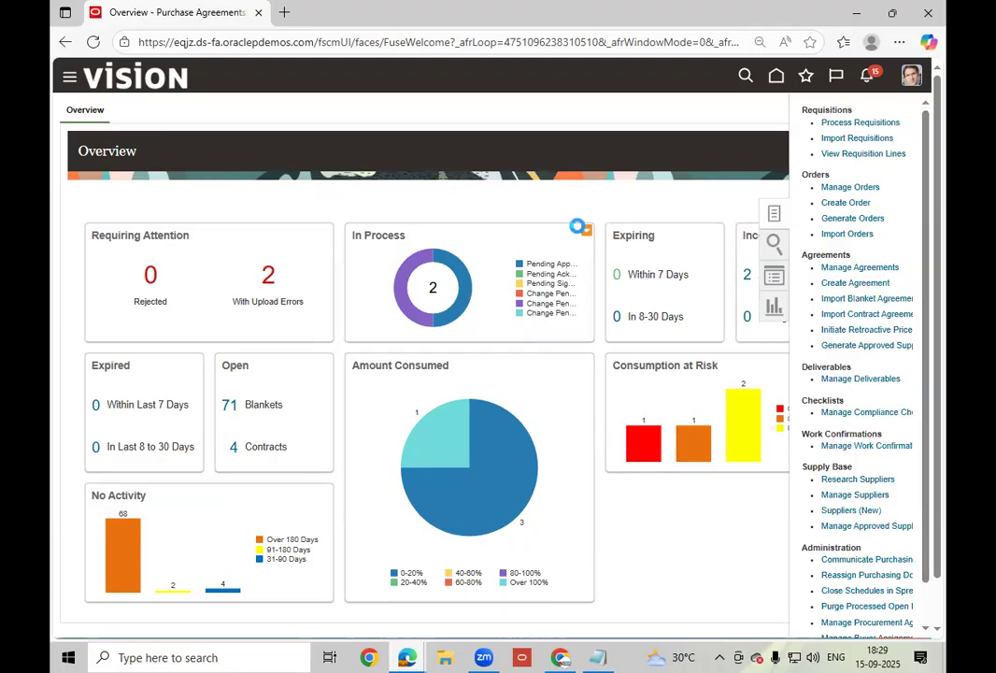
click(704, 277)
text(52278)
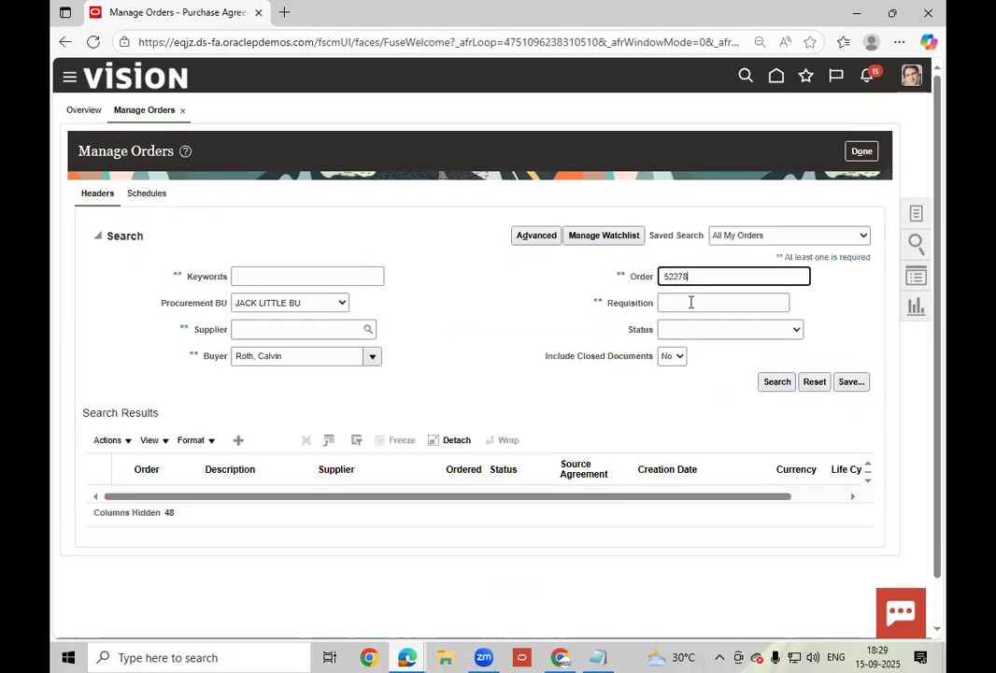
click(662, 276)
click(782, 385)
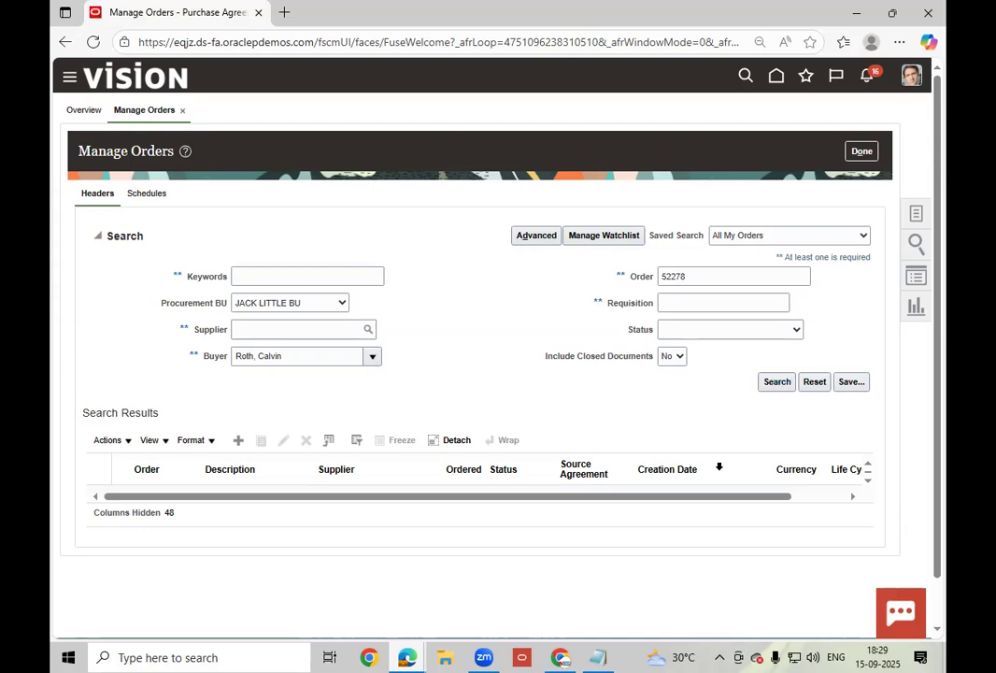
- Clear the Procurement BU and Buyer filters, then bring up Manage Agreements
click(342, 302)
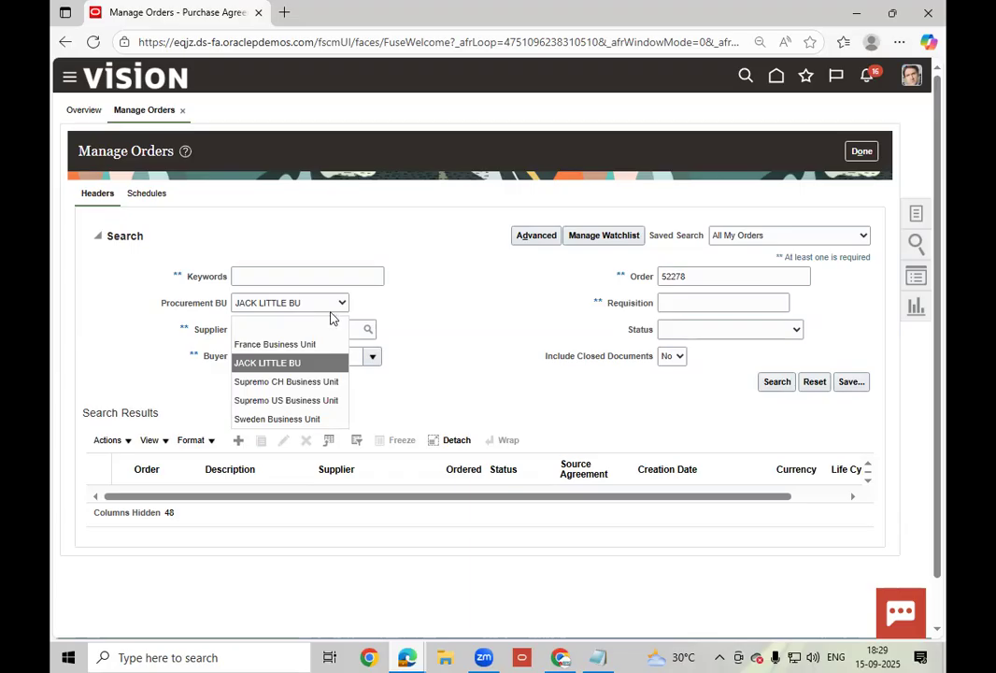
click(315, 322)
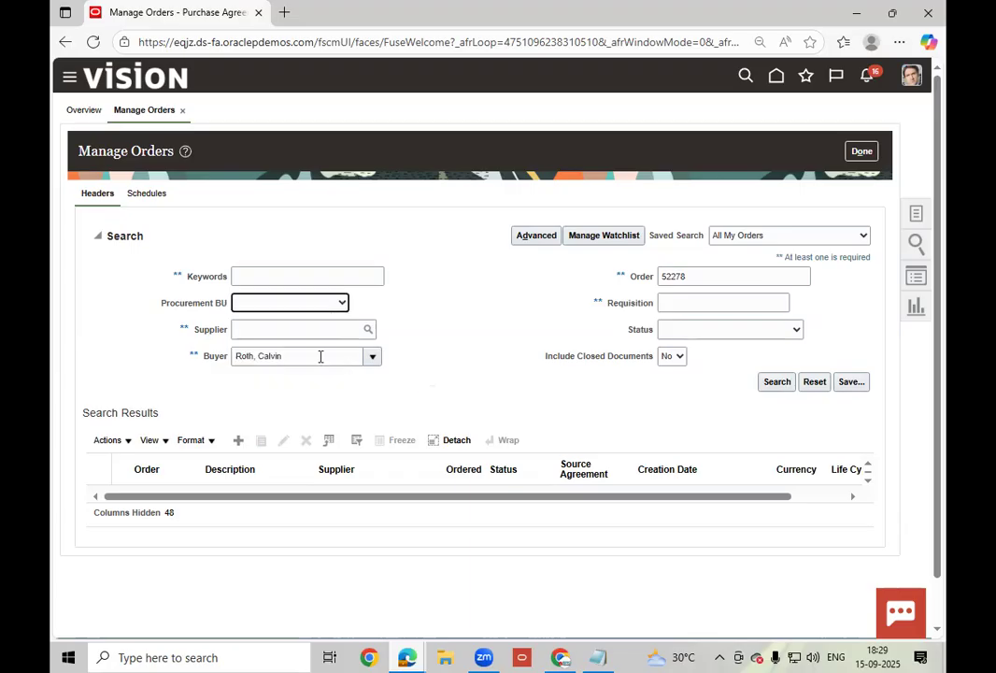
double_click(317, 356)
key(ctrl+a)
key(BackSpace)
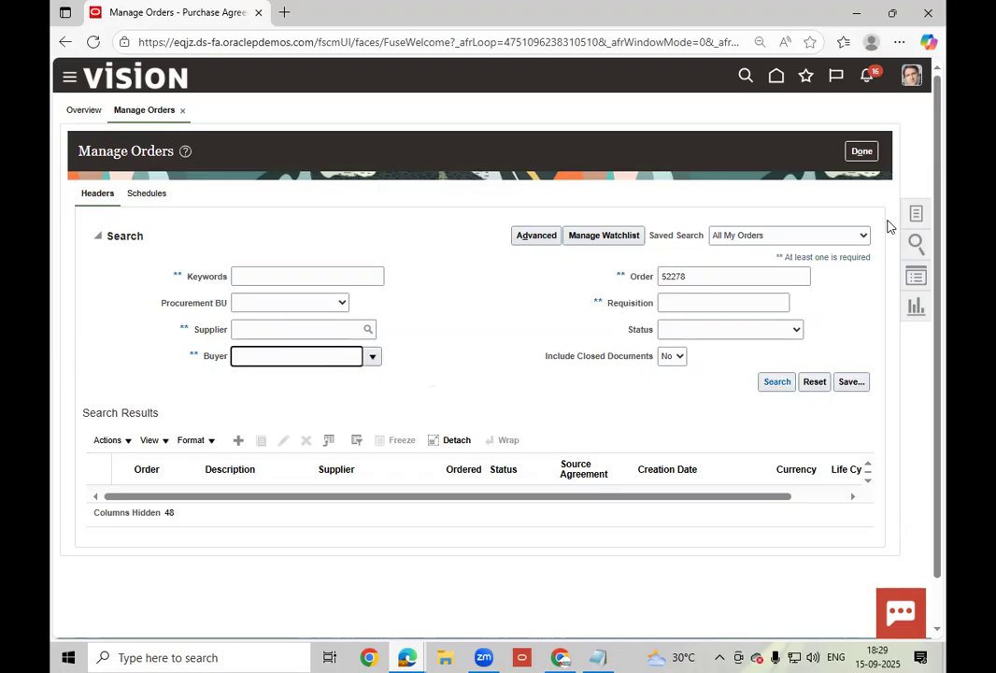
click(924, 215)
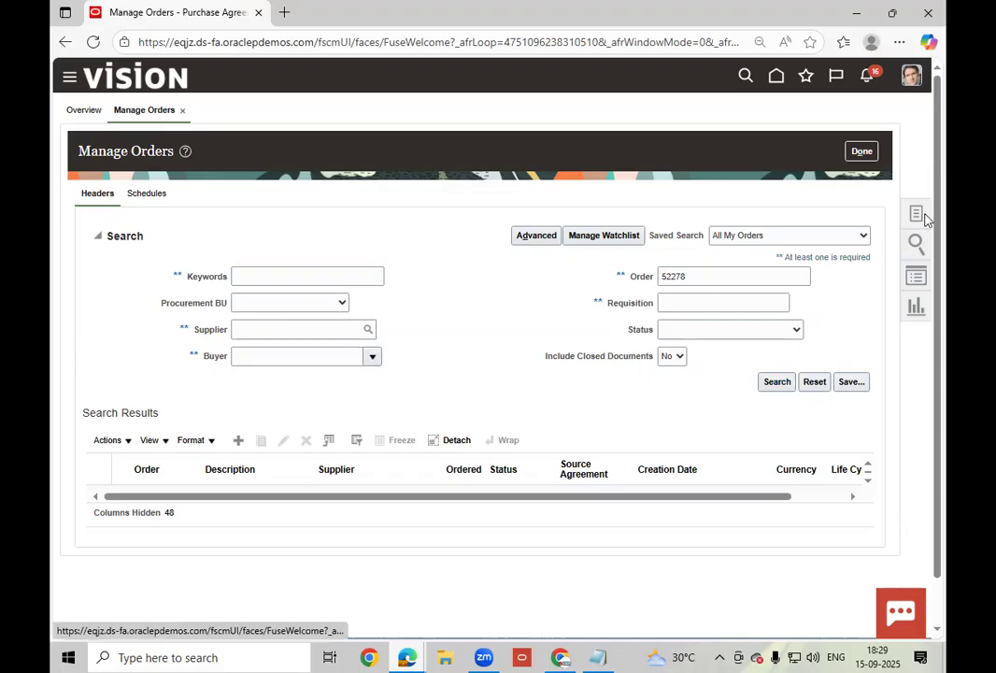
click(862, 268)
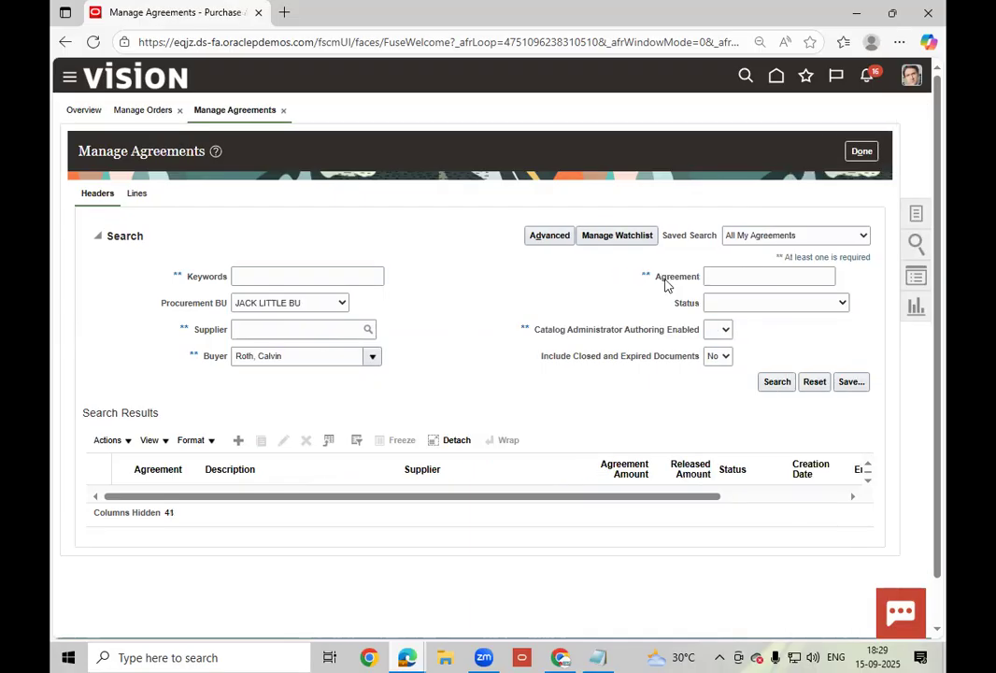
- Search Manage Agreements for 52278, then close the Agreements and Orders work areas
click(749, 279)
text(12278)
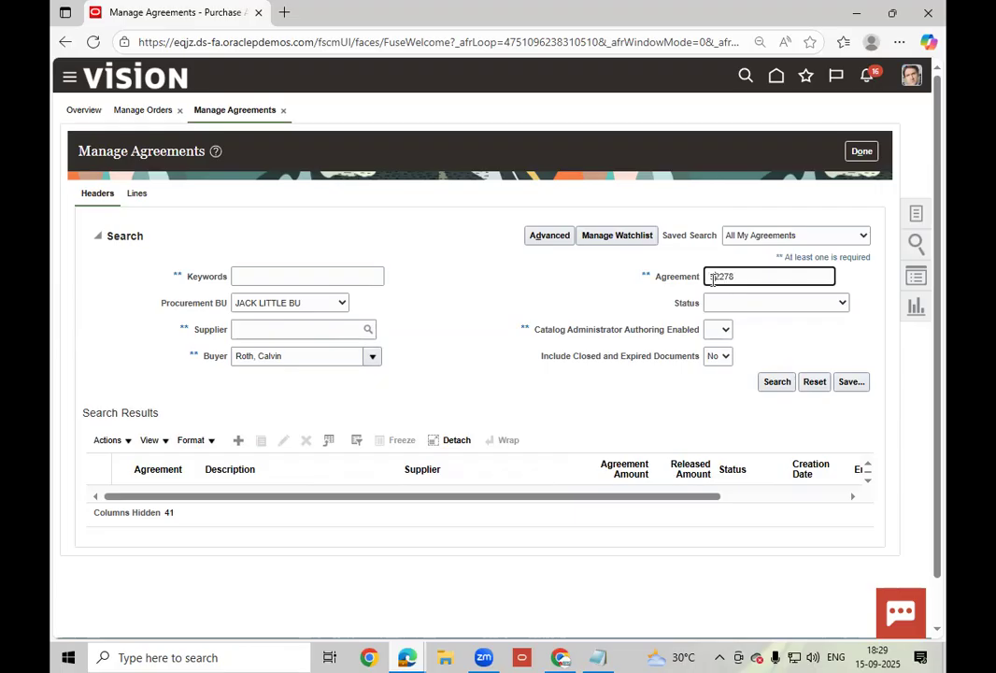
click(778, 383)
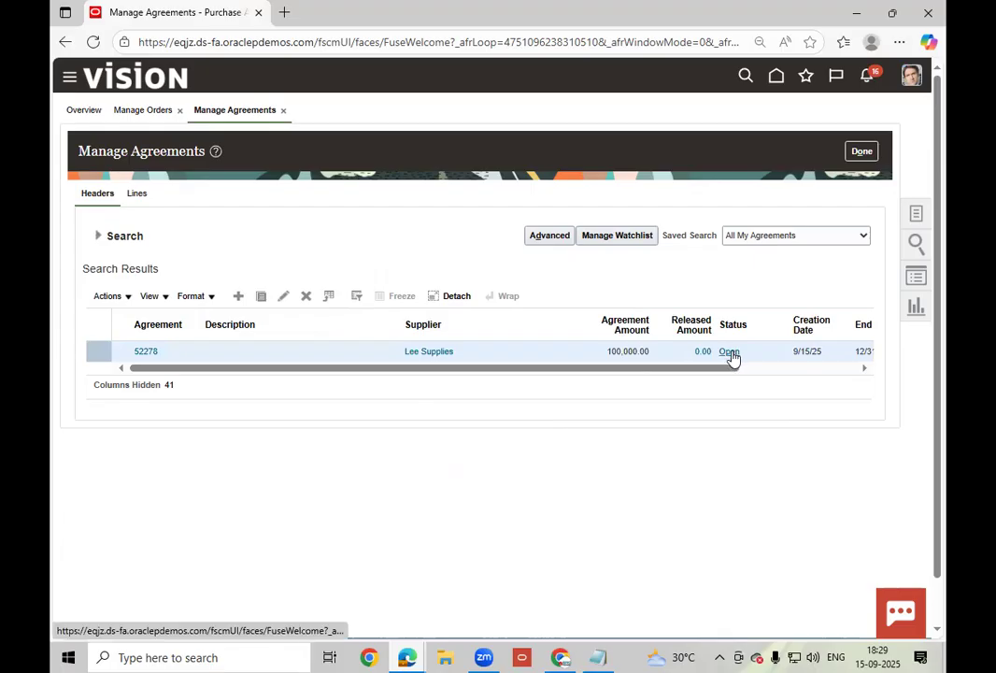
click(874, 156)
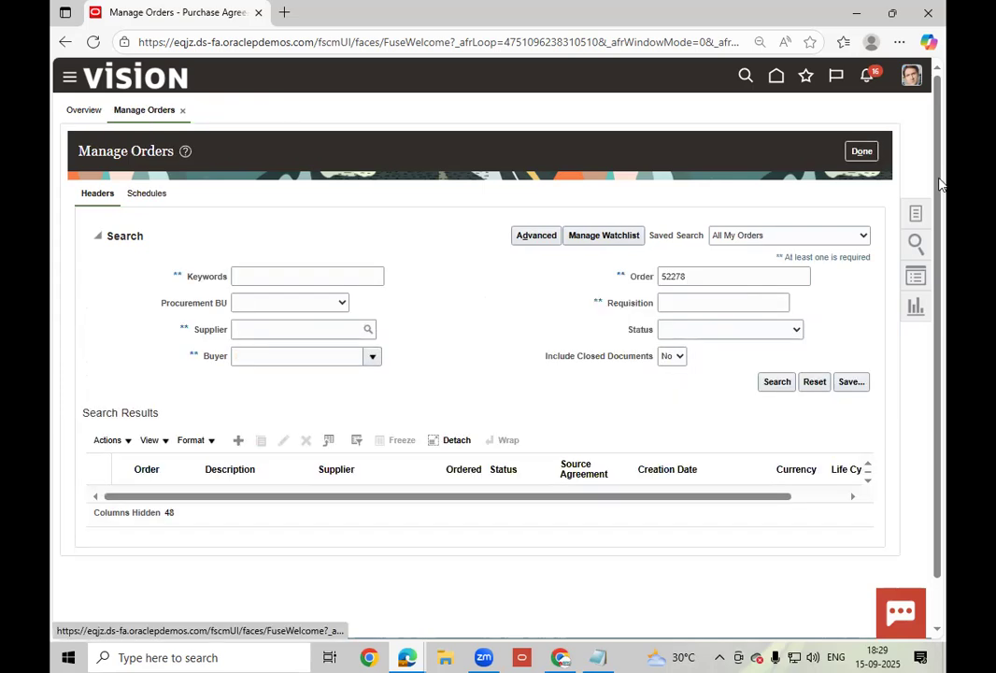
click(871, 154)
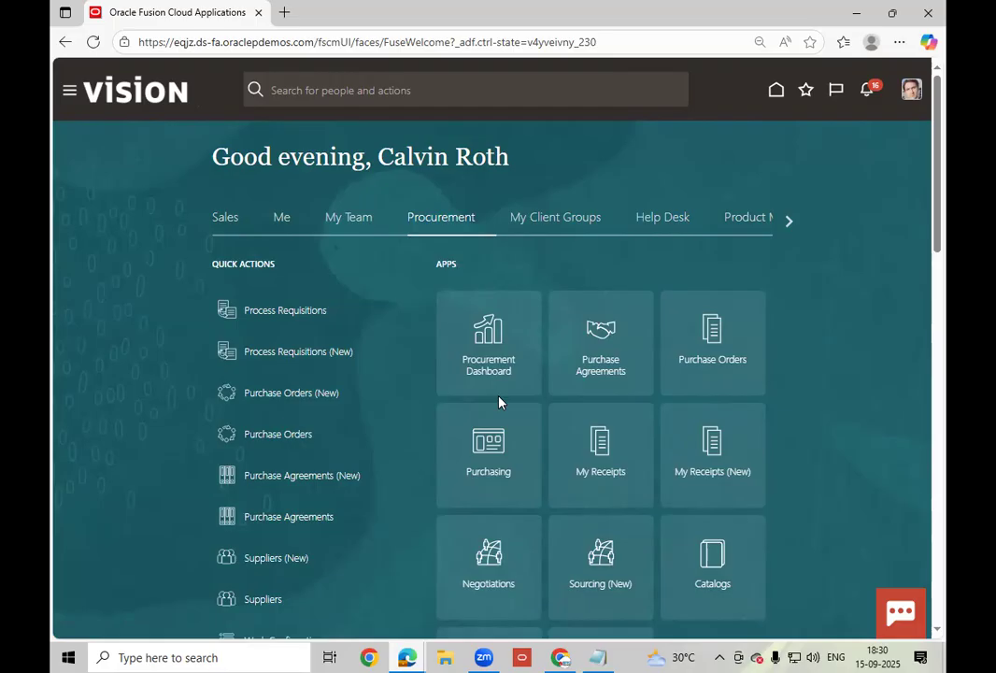
- Expand the home page's full Purchasing task list and open Requisition Lines
scroll(499, 402, down, 1)
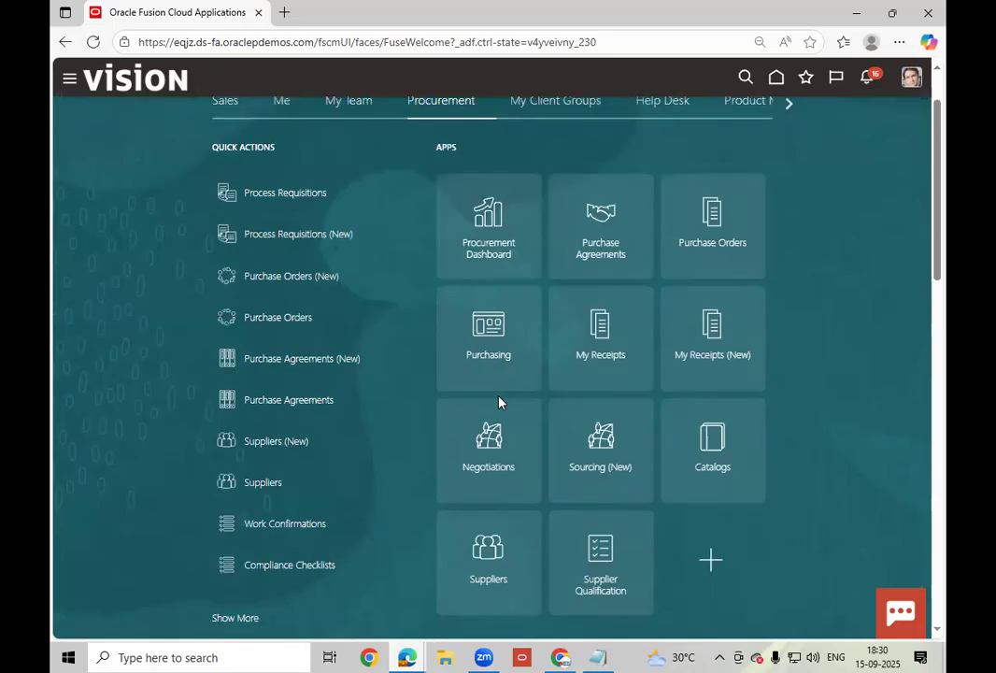
scroll(499, 402, up, 1)
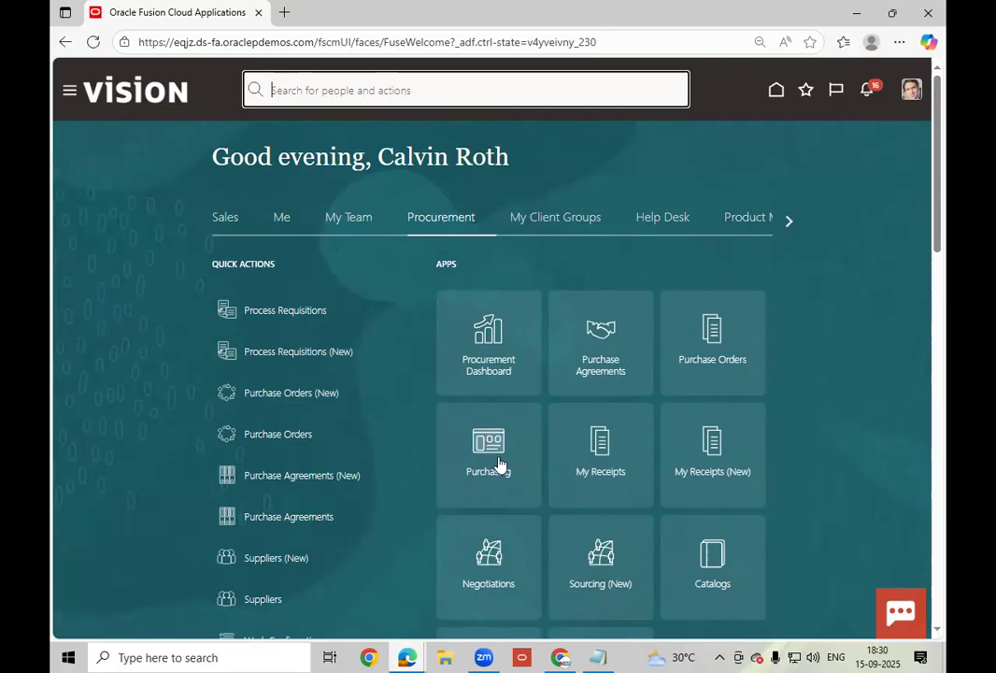
scroll(501, 462, down, 2)
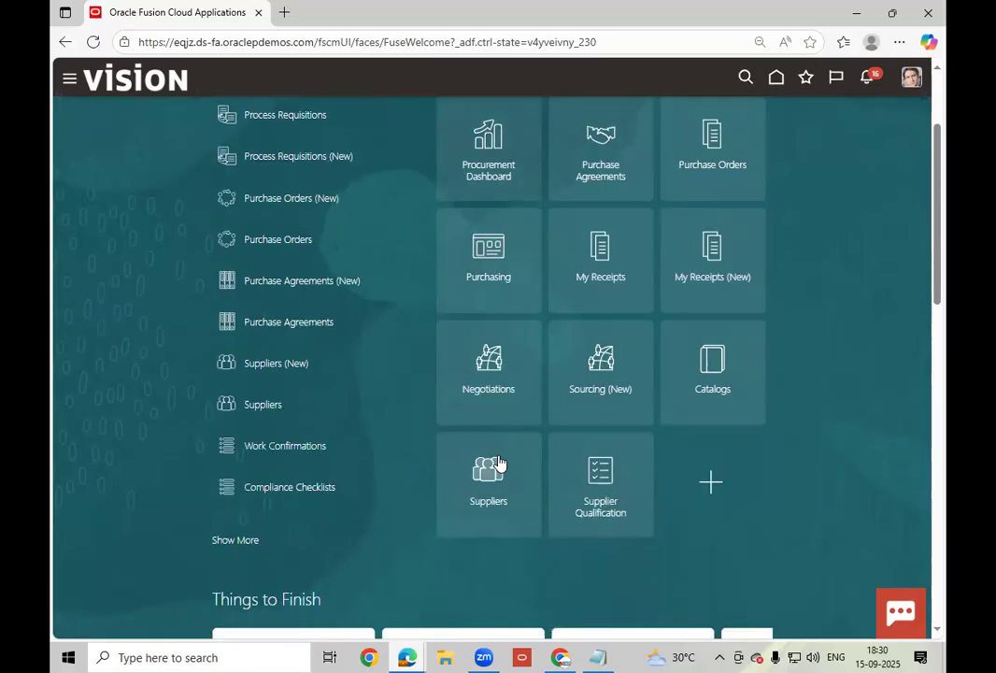
click(246, 542)
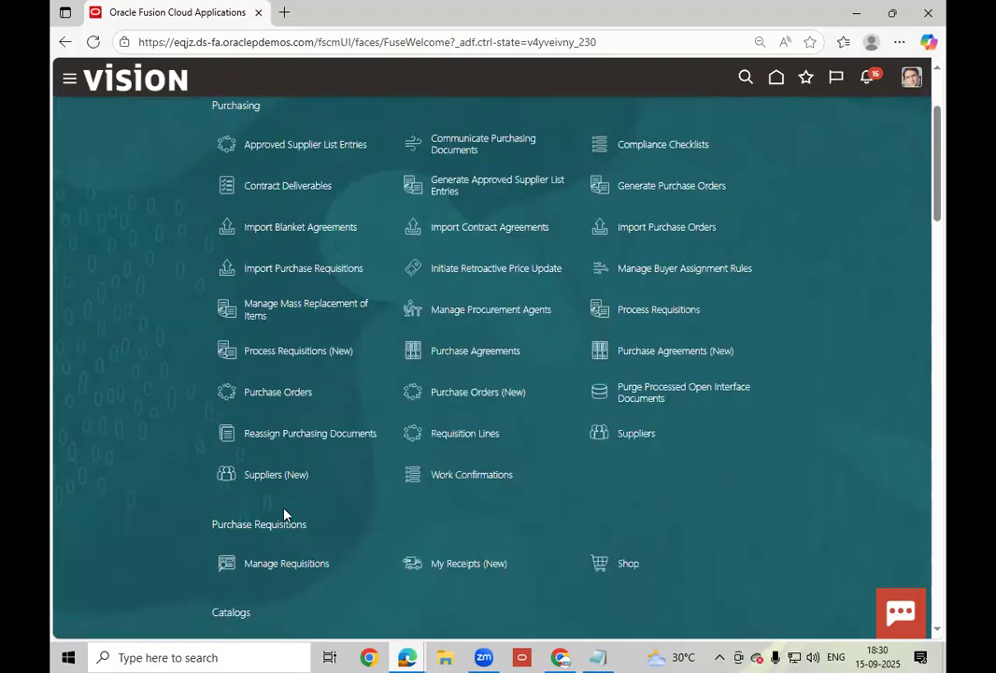
click(465, 434)
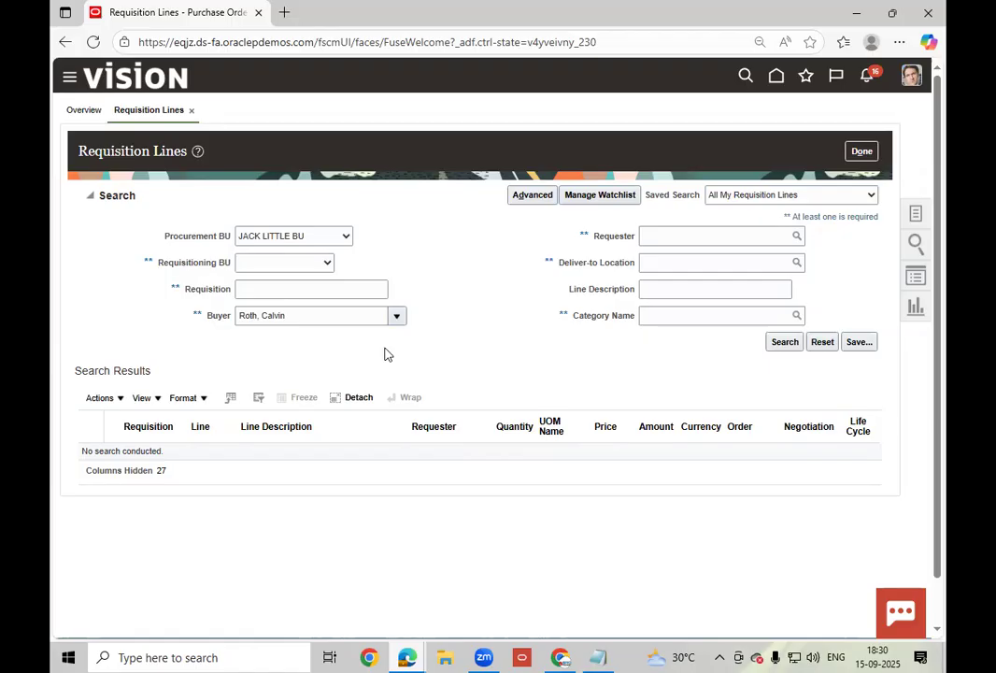
- Close Requisition Lines, return home, and expand the full Purchasing task list
click(861, 151)
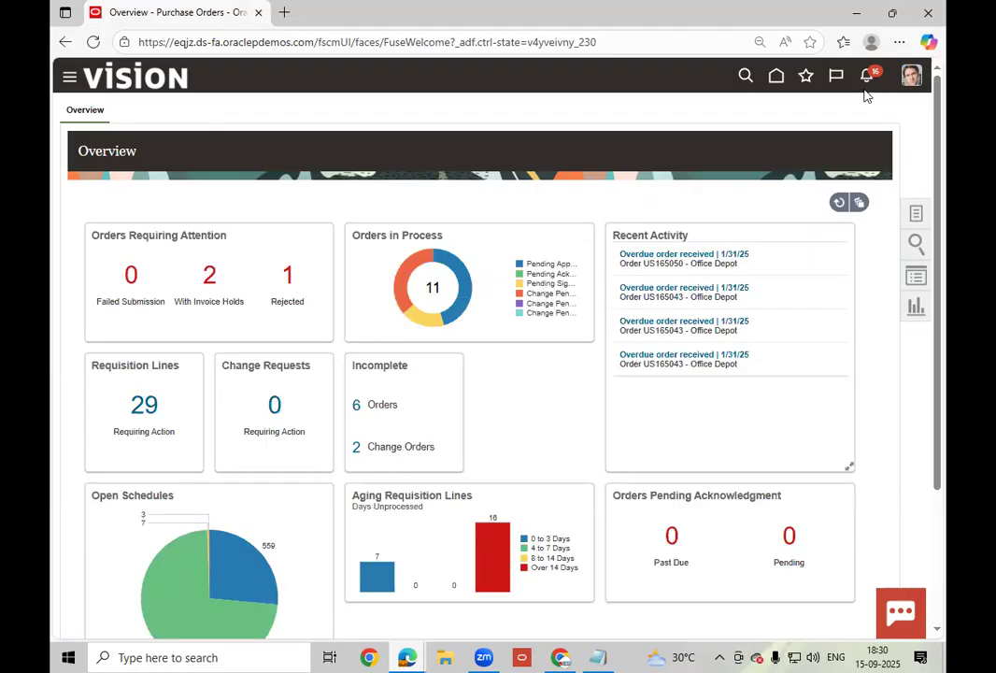
click(785, 84)
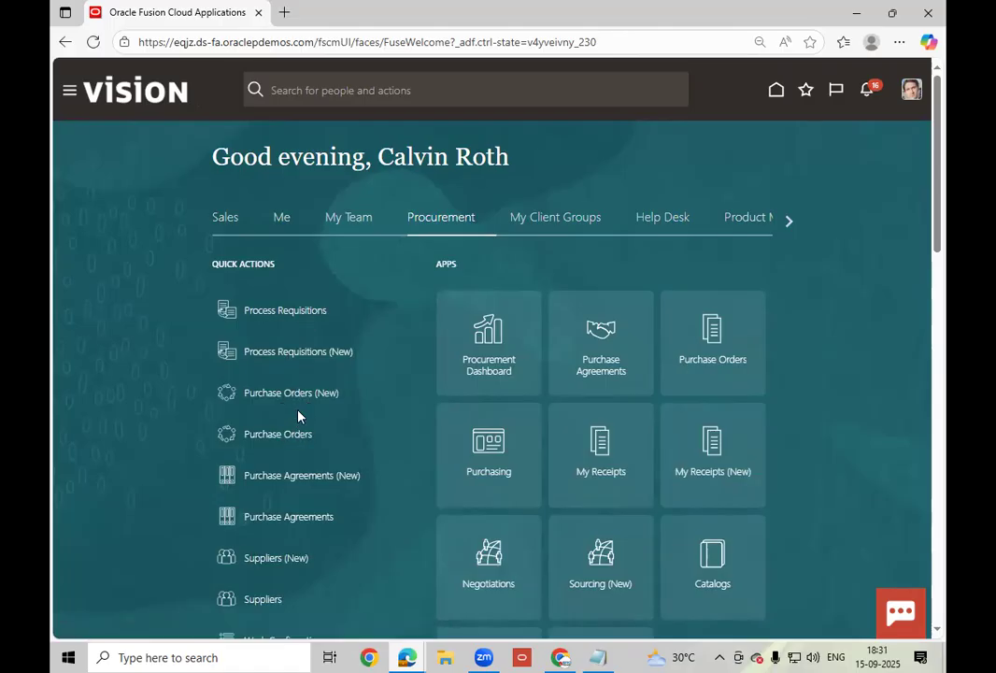
scroll(298, 416, down, 2)
click(234, 539)
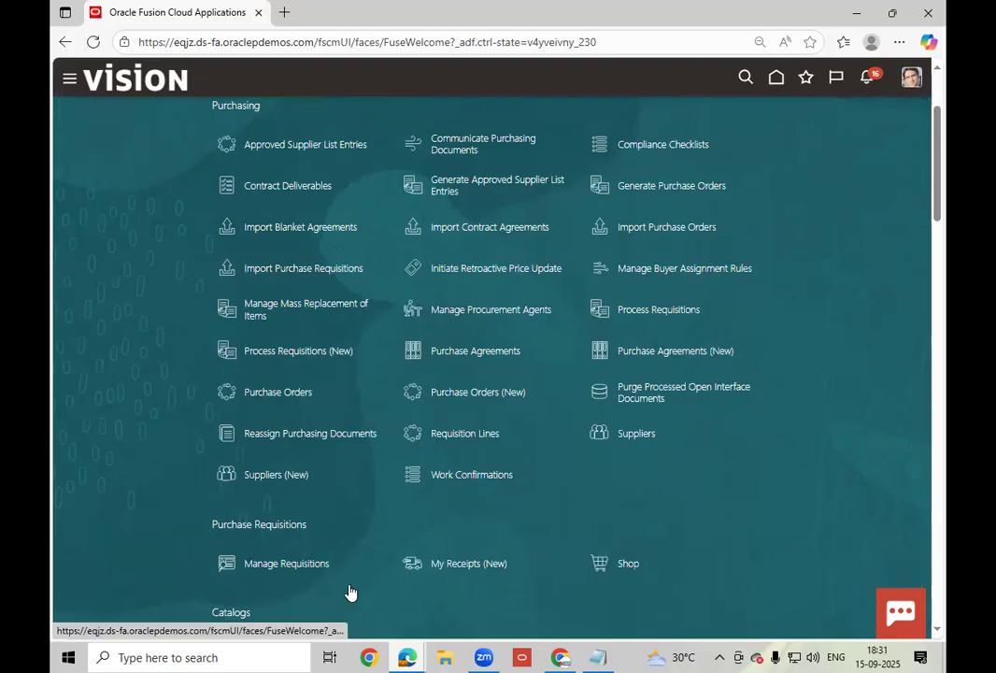
- Open Shop under Purchase Requisitions to see recent requisitions 204170–204174
scroll(320, 555, down, 1)
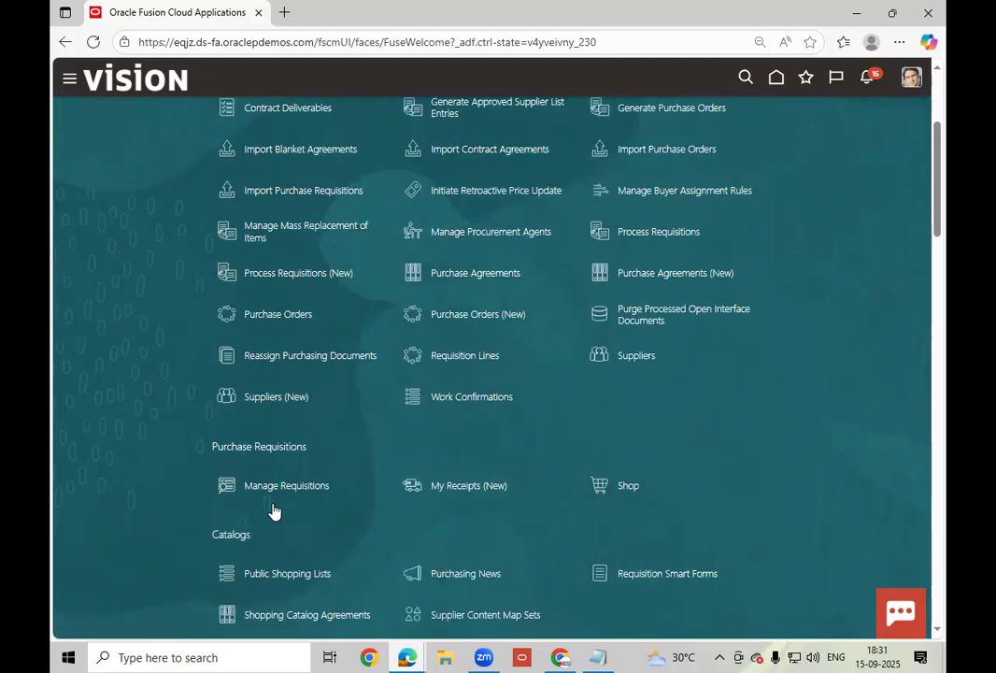
click(626, 488)
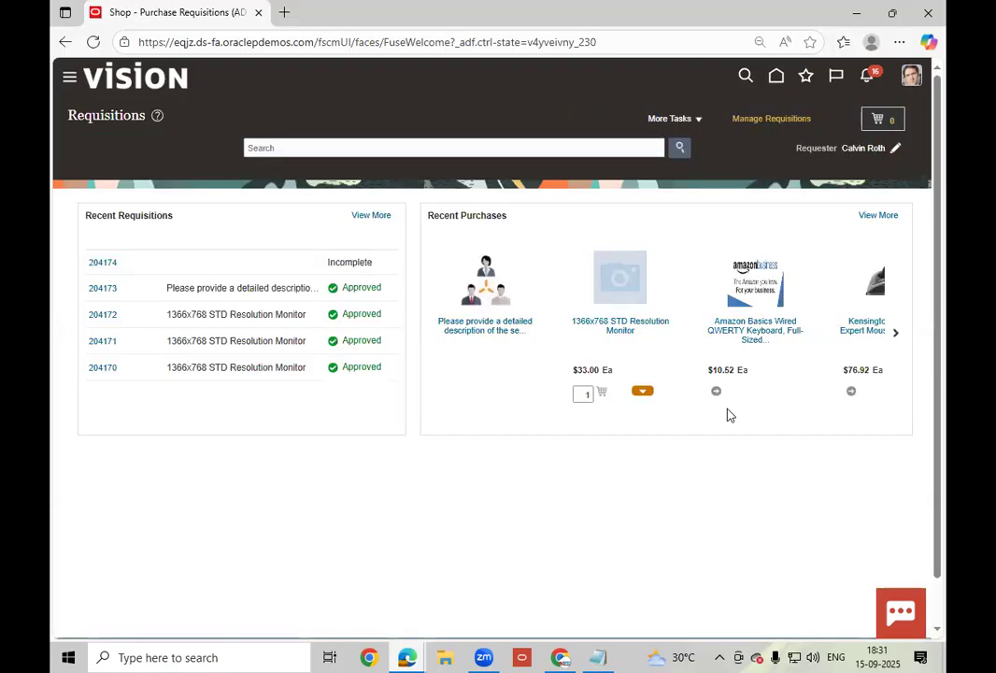
- Start a new requisition line from More Tasks and bring up its line type choices
click(701, 122)
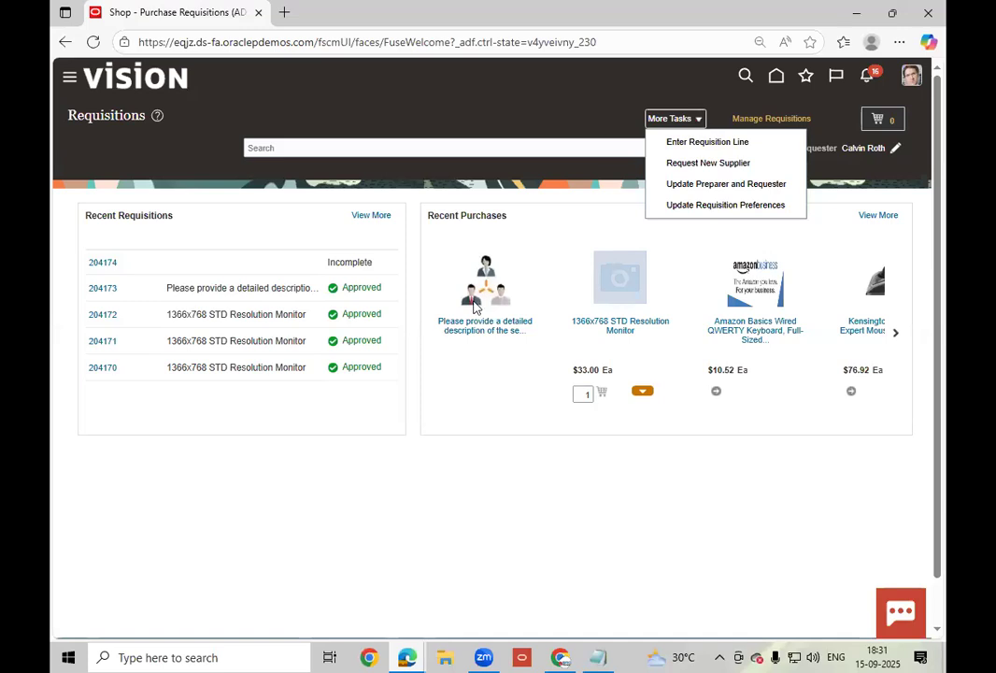
click(707, 143)
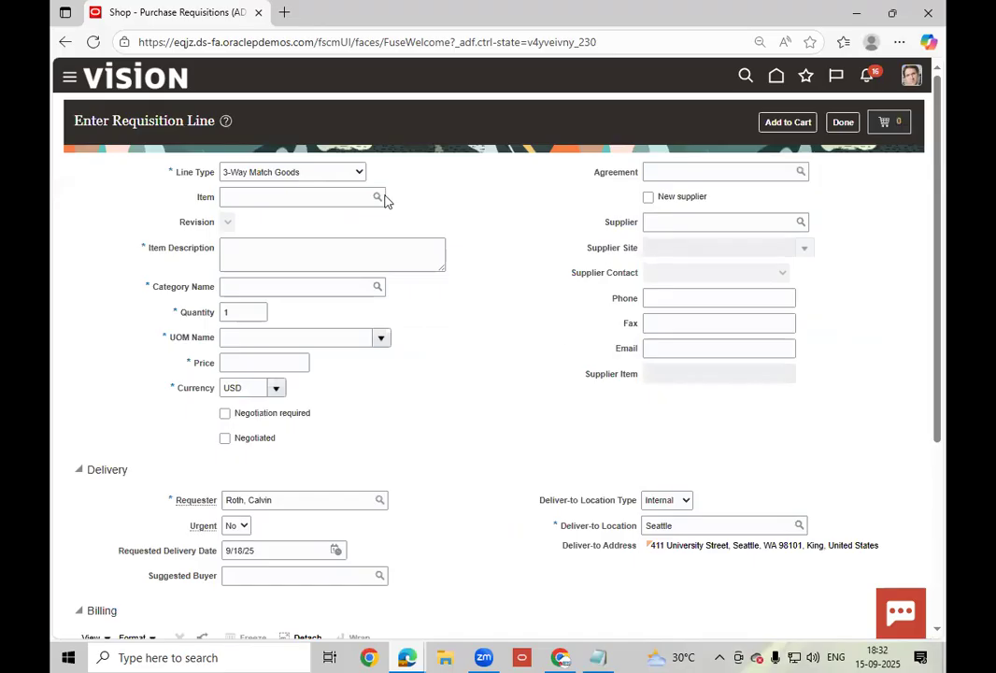
click(313, 172)
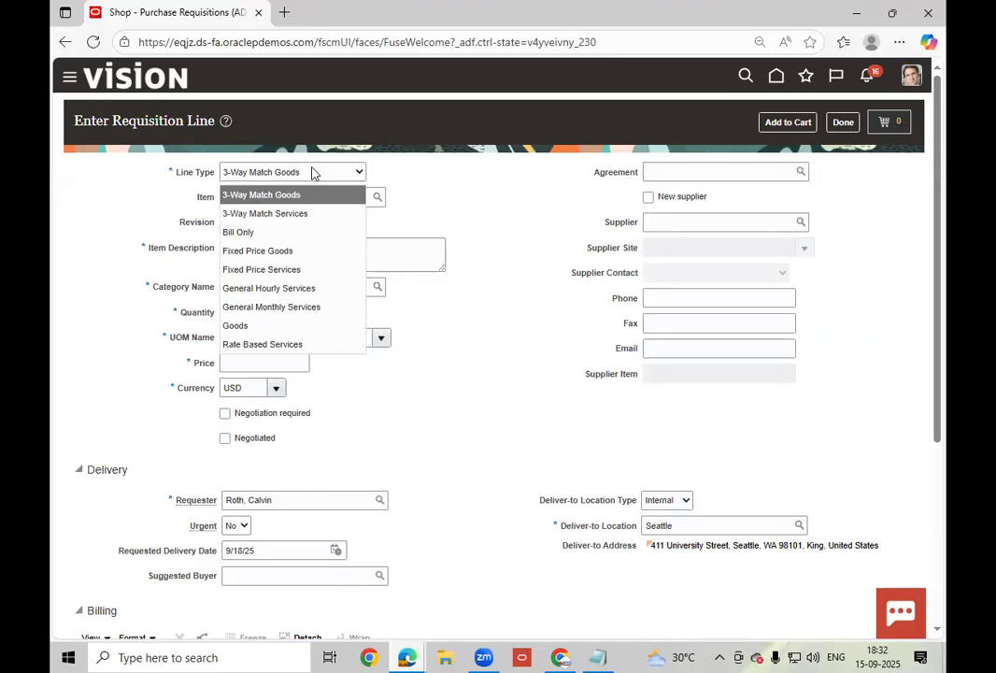
- Enter a Goods requisition line for item AS00103 with quantity 10
click(251, 325)
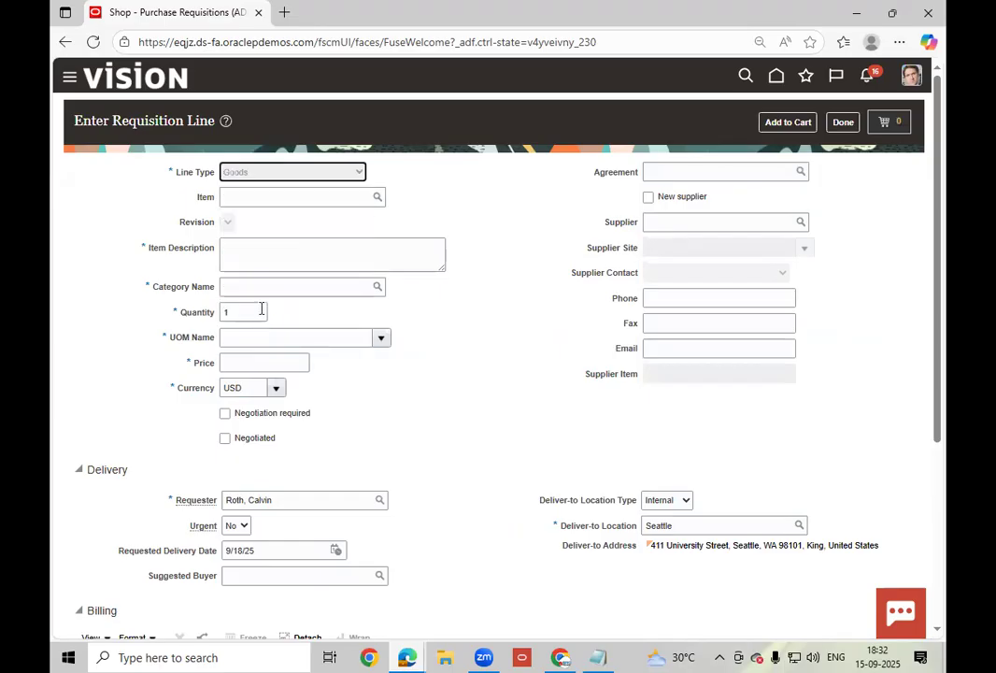
click(269, 196)
text(AS00103)
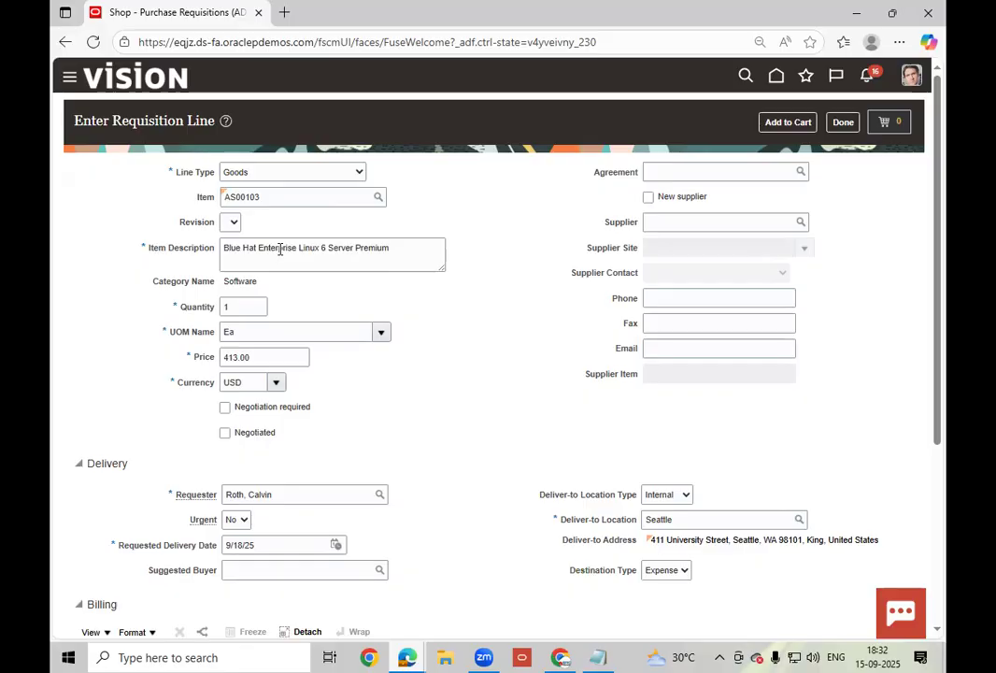
click(251, 307)
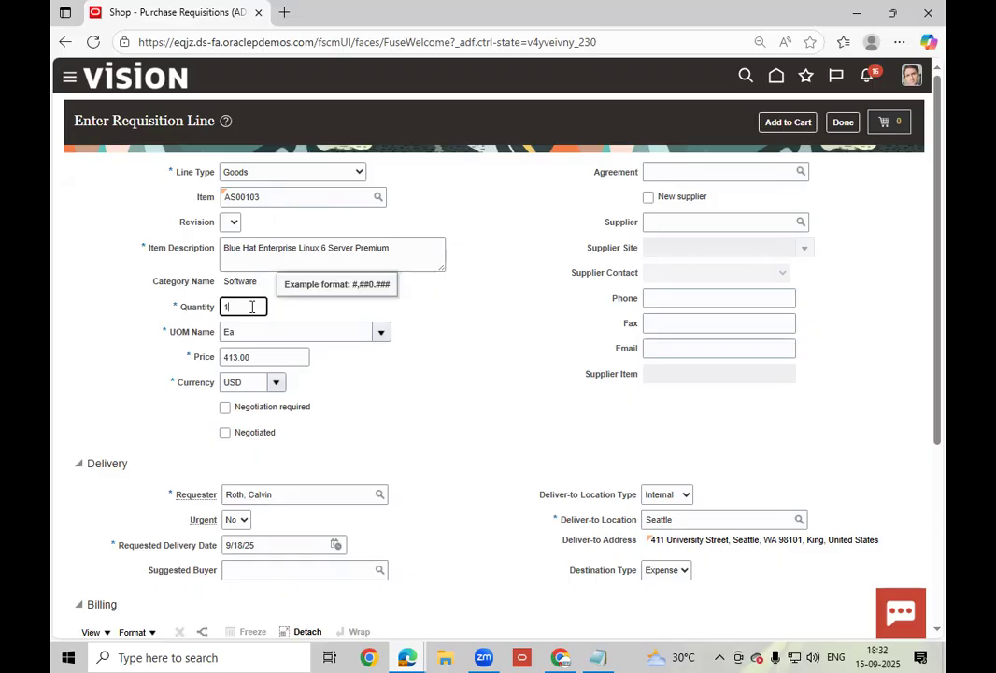
text(0)
key(Tab)
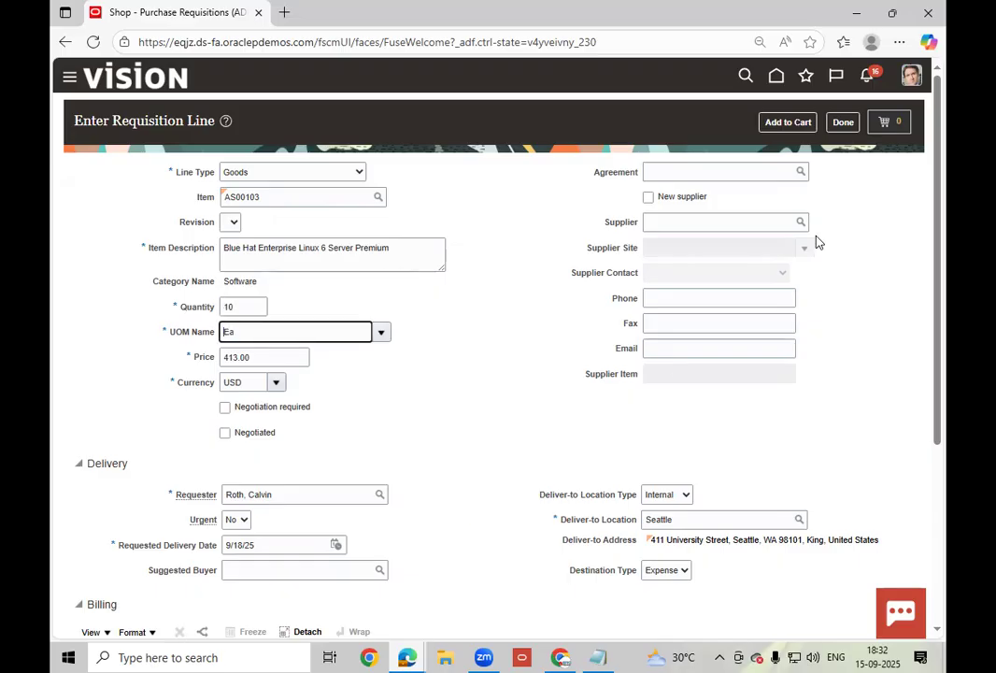
- Choose Lee Supplies as supplier, check the billing details, and add the line to the cart
click(697, 215)
text(Lee)
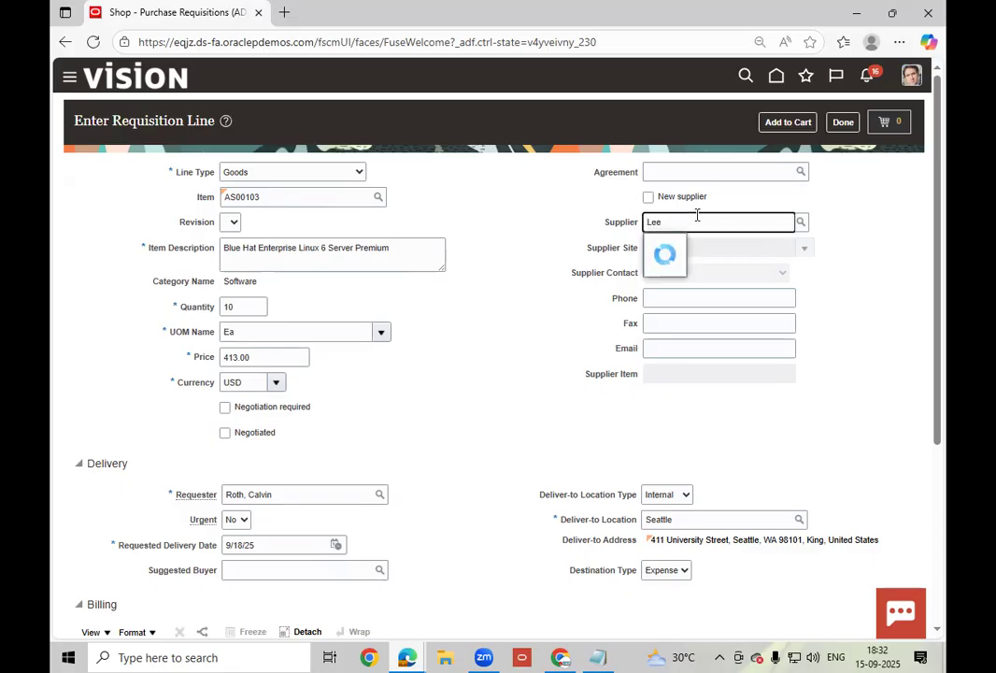
click(678, 246)
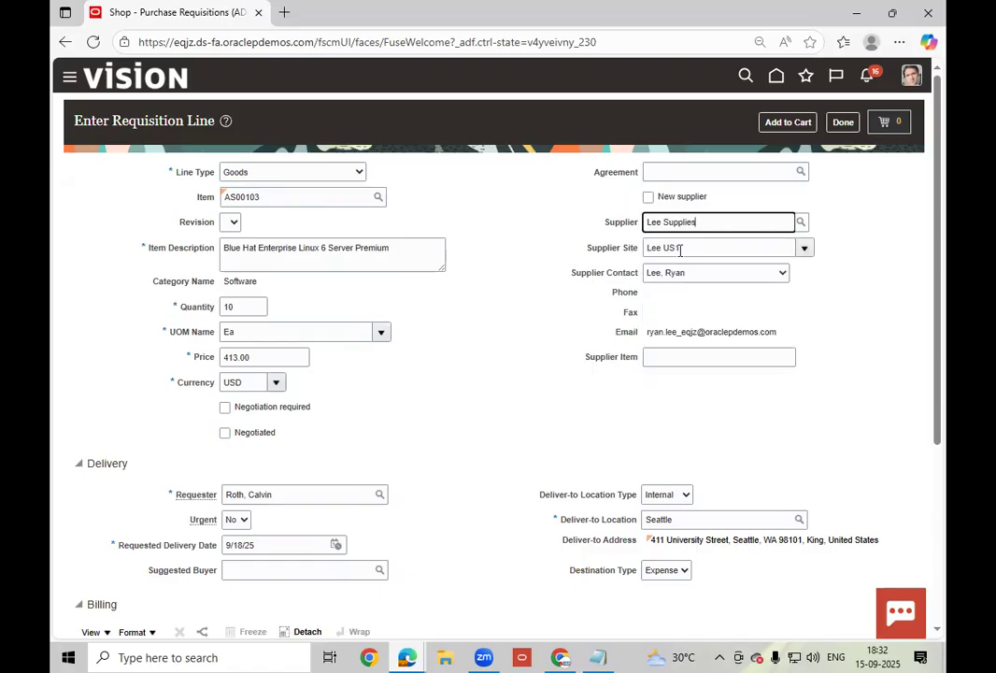
scroll(494, 413, down, 1)
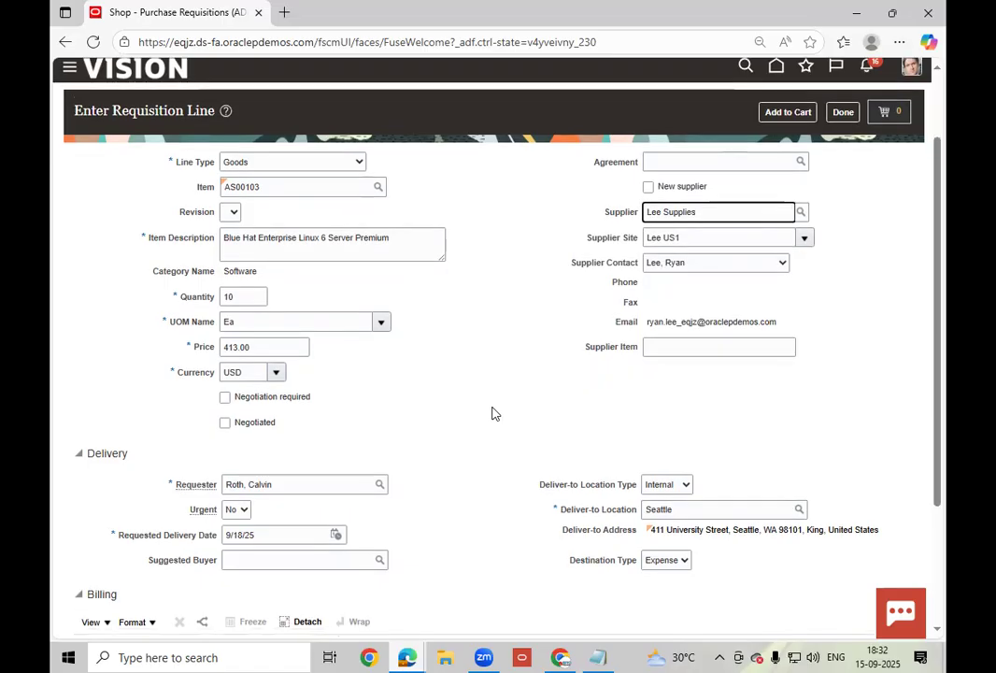
scroll(494, 413, down, 3)
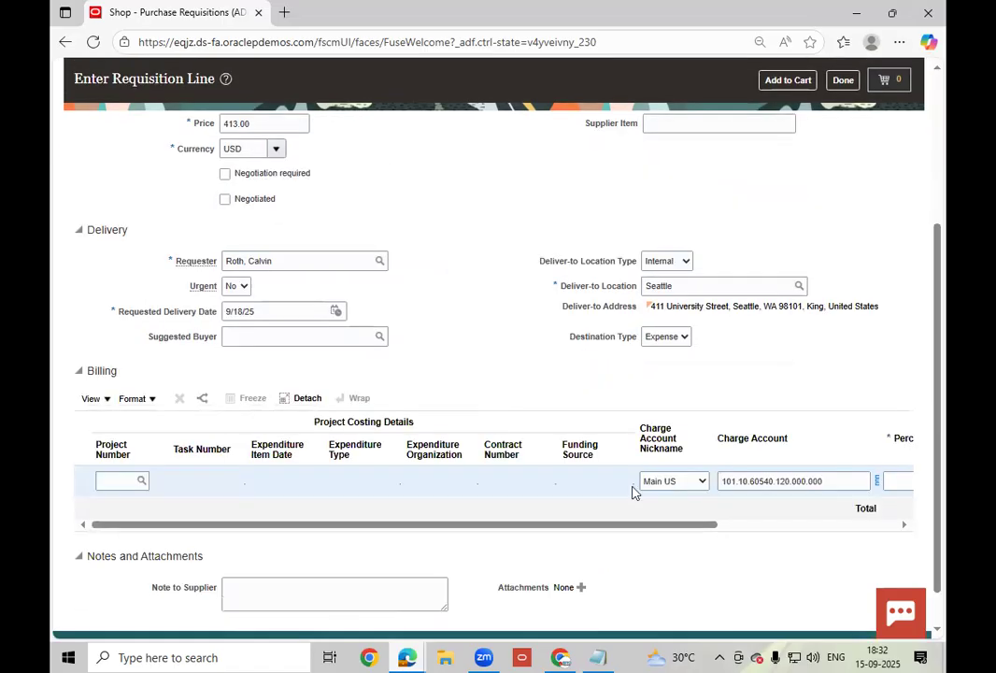
drag(589, 526, 743, 542)
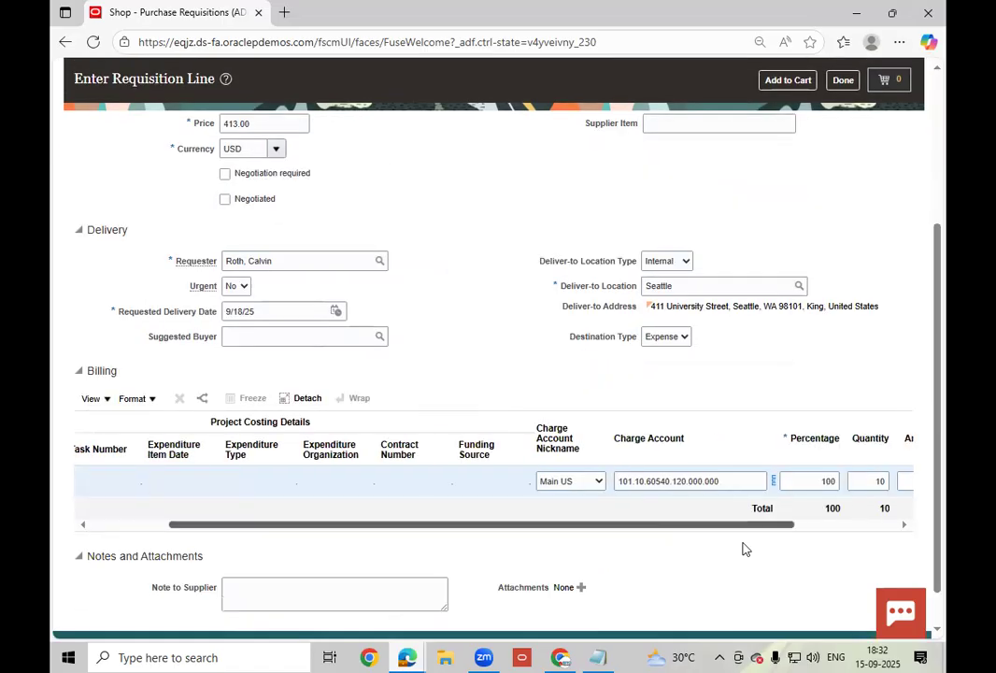
click(488, 391)
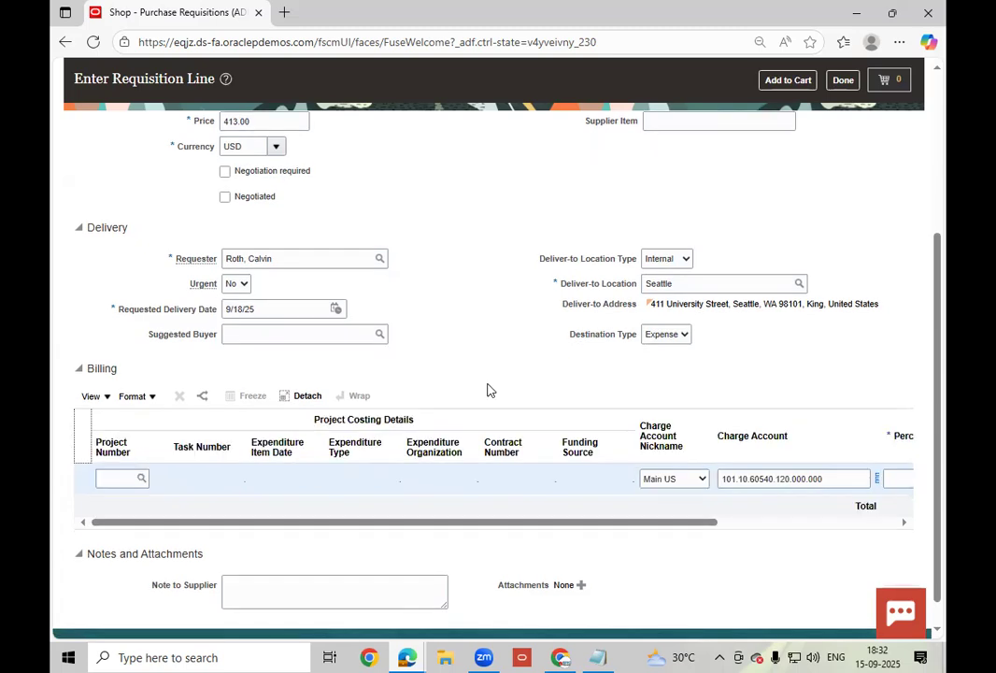
scroll(489, 389, down, 1)
scroll(490, 392, up, 3)
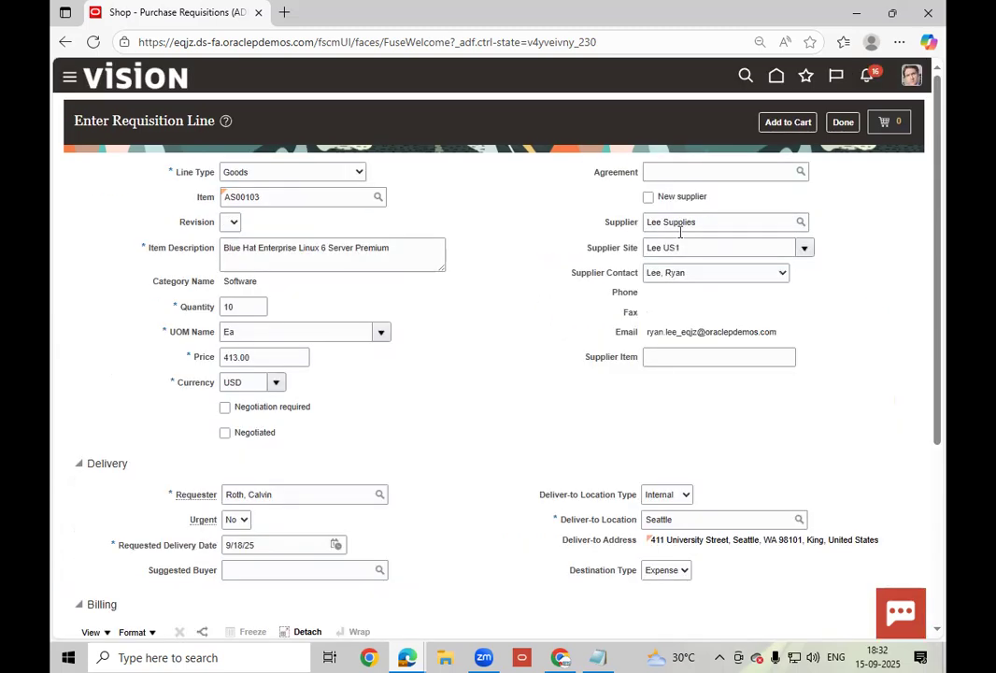
click(783, 125)
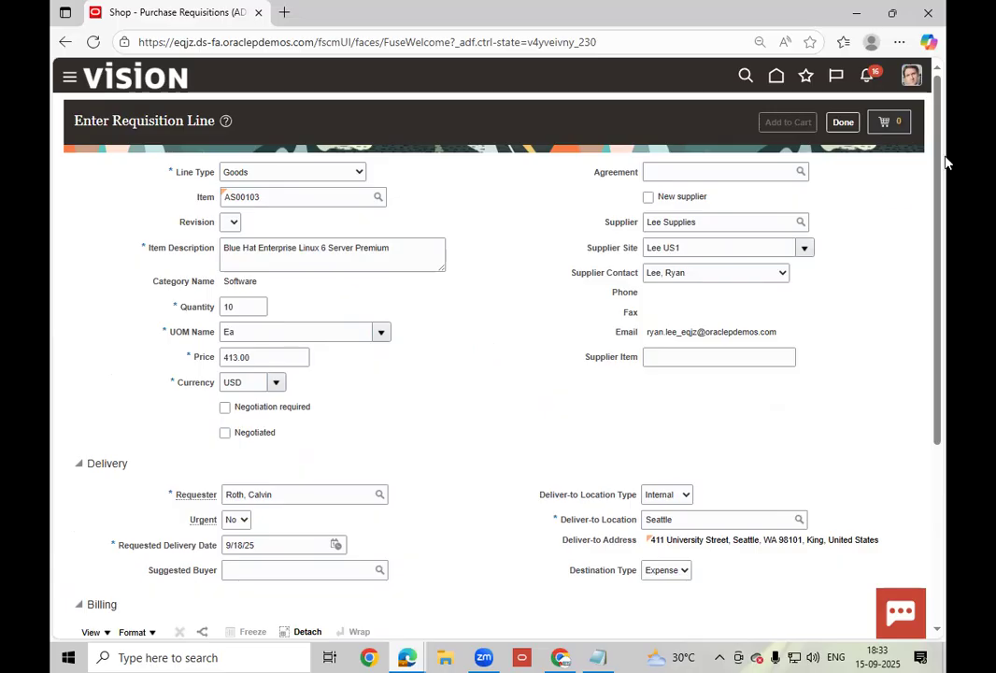
- Open the cart and review requisition 204174's line of 10 servers at 413.00 USD
click(889, 130)
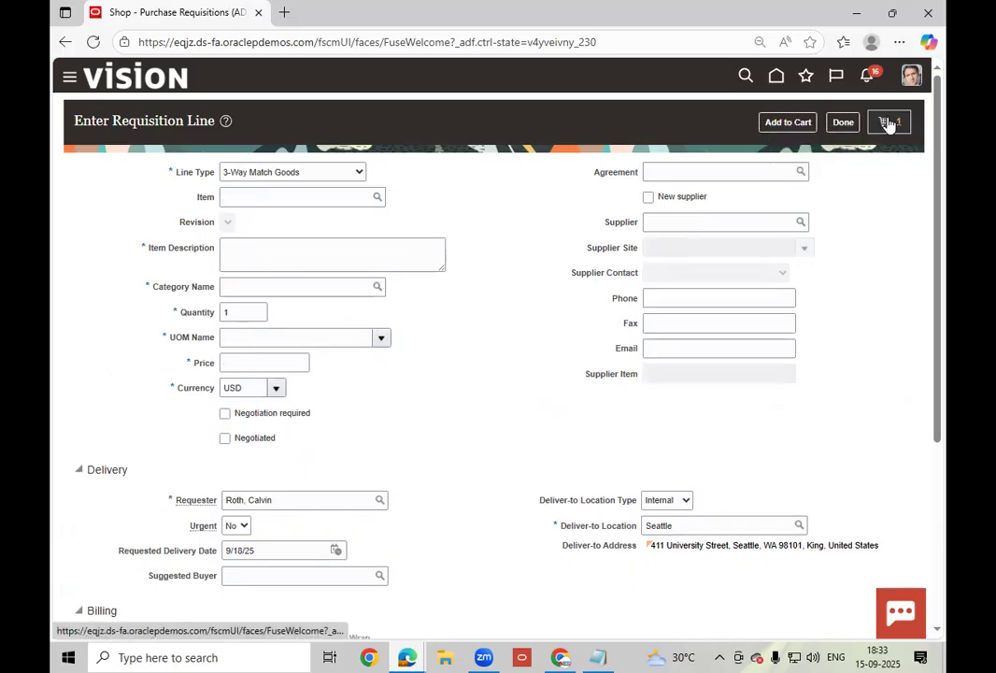
click(888, 122)
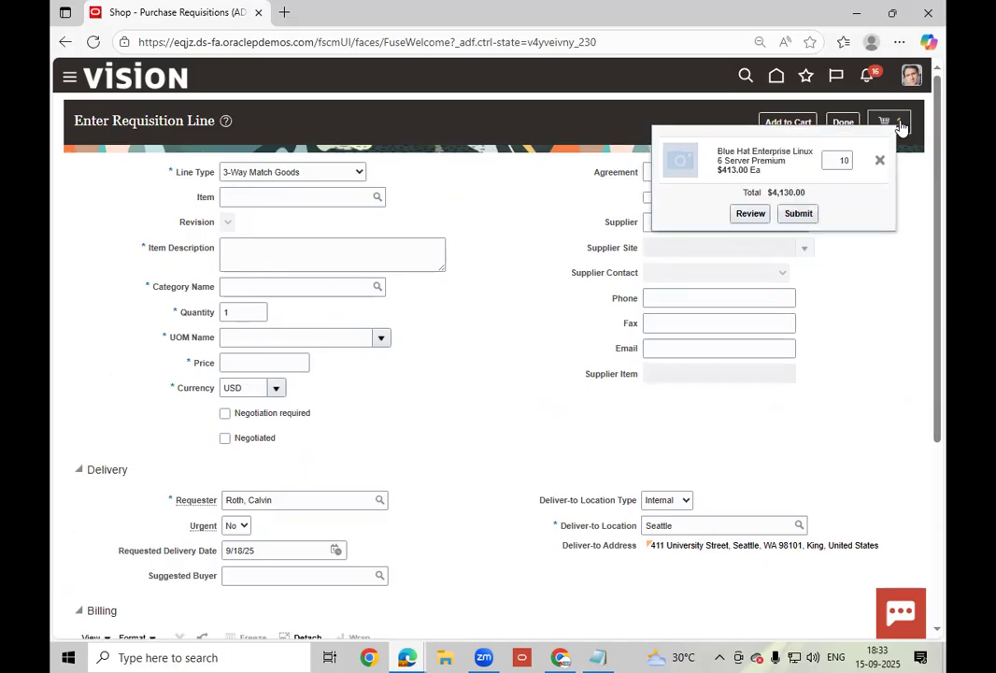
click(750, 215)
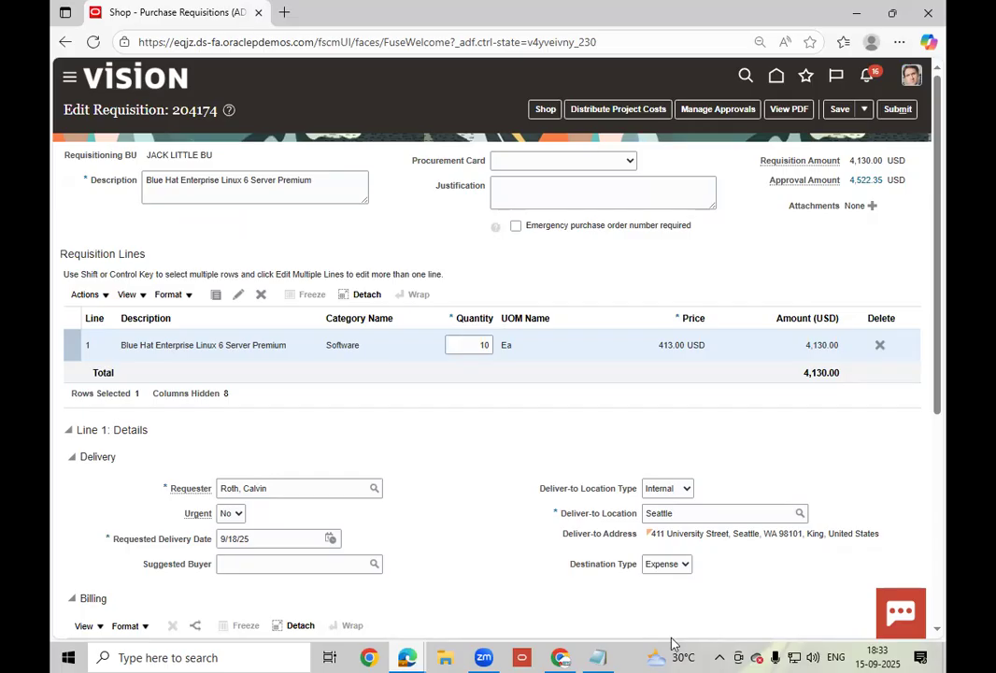
- Set the line's destination type to Inventory and keep subinventory Completed
click(667, 564)
click(680, 605)
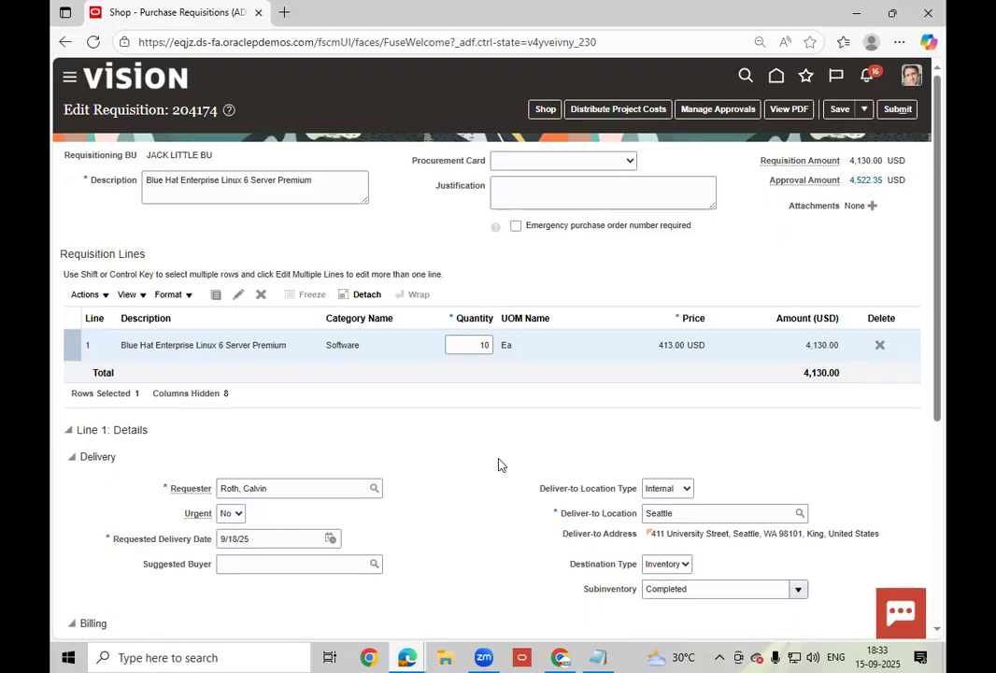
scroll(500, 464, down, 3)
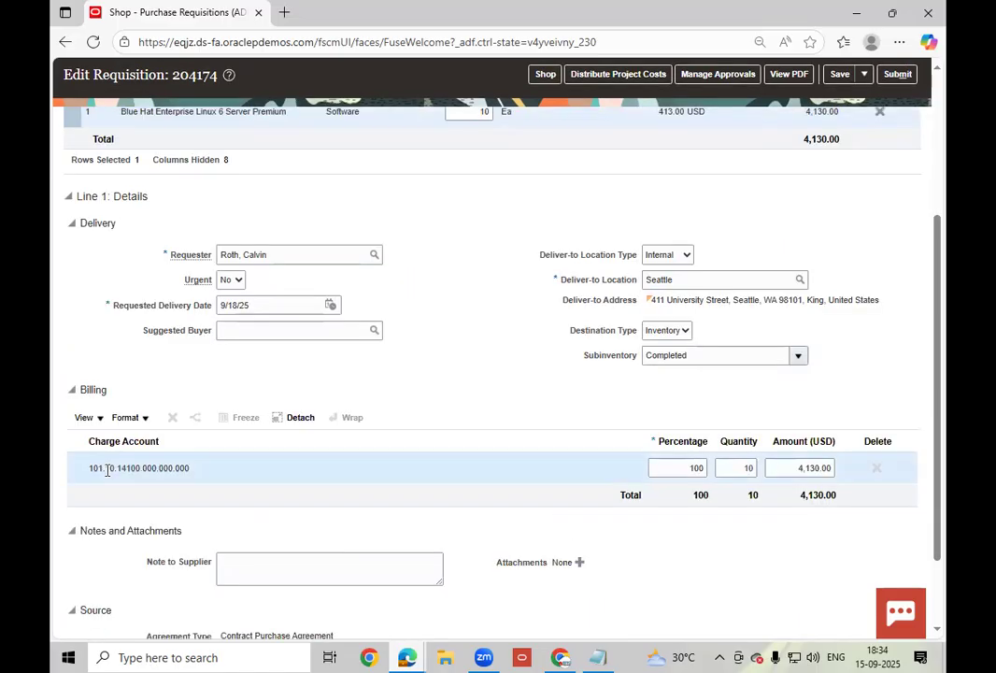
drag(75, 476, 451, 524)
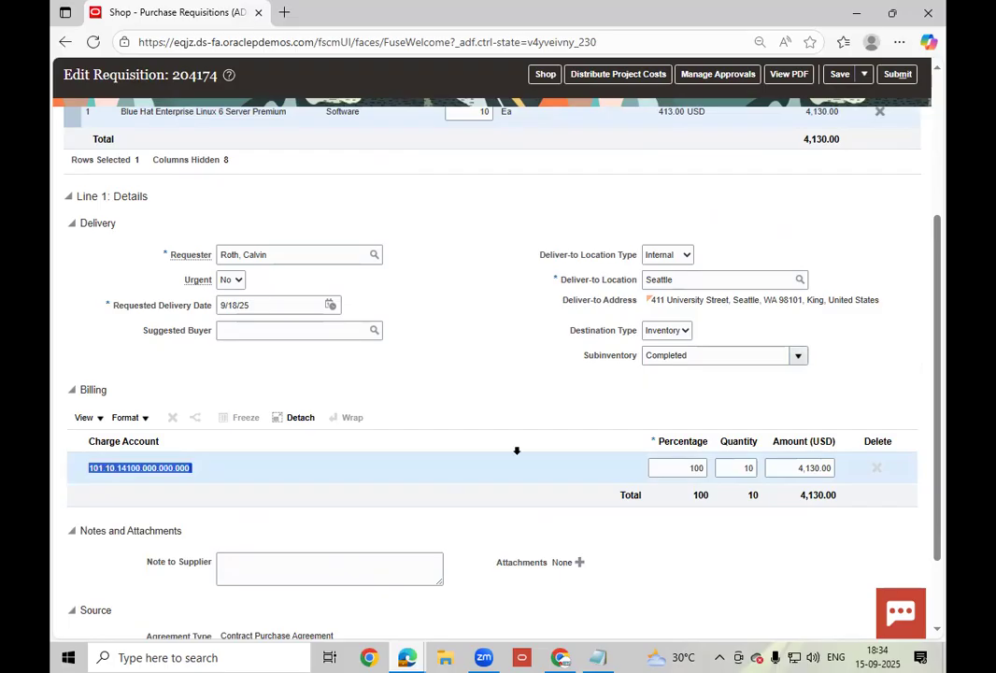
click(799, 356)
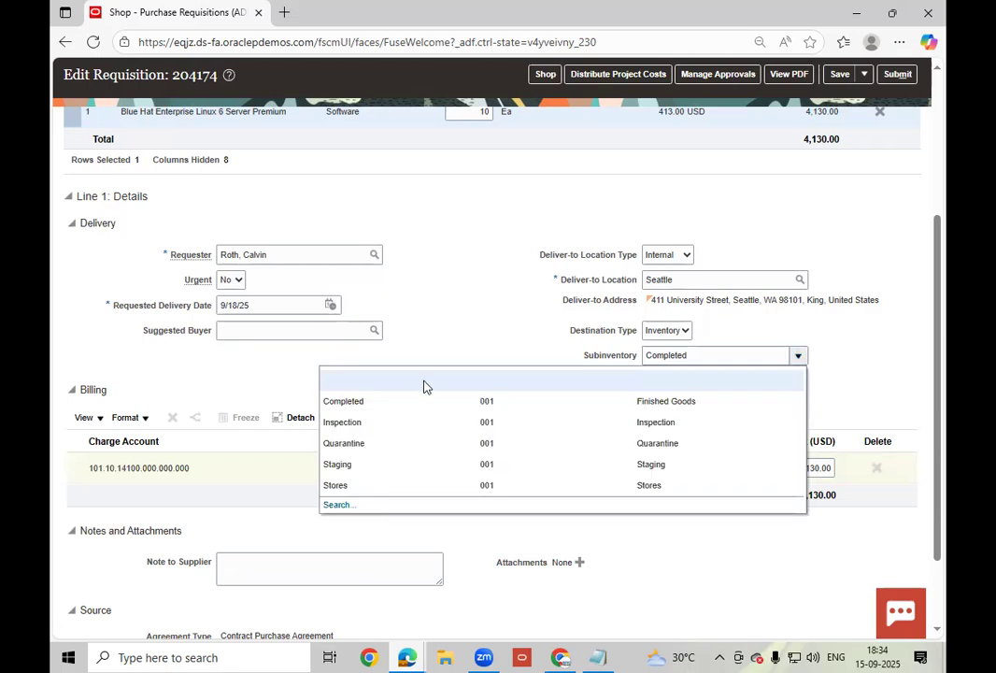
click(460, 287)
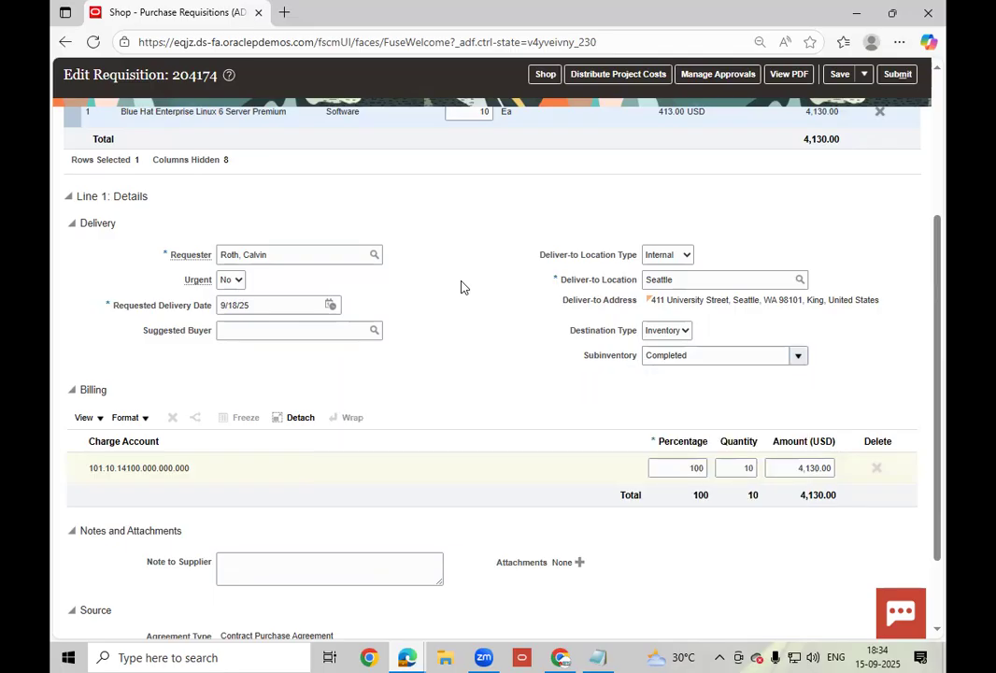
- Compare the line's source agreement against 52278 noted in Notepad
scroll(460, 287, down, 2)
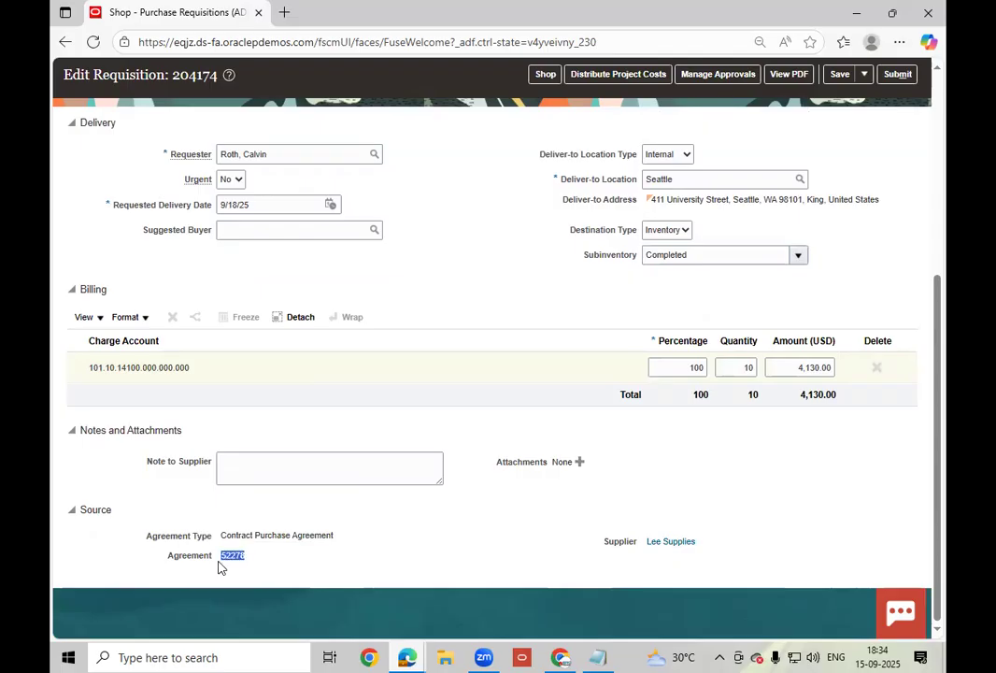
click(601, 657)
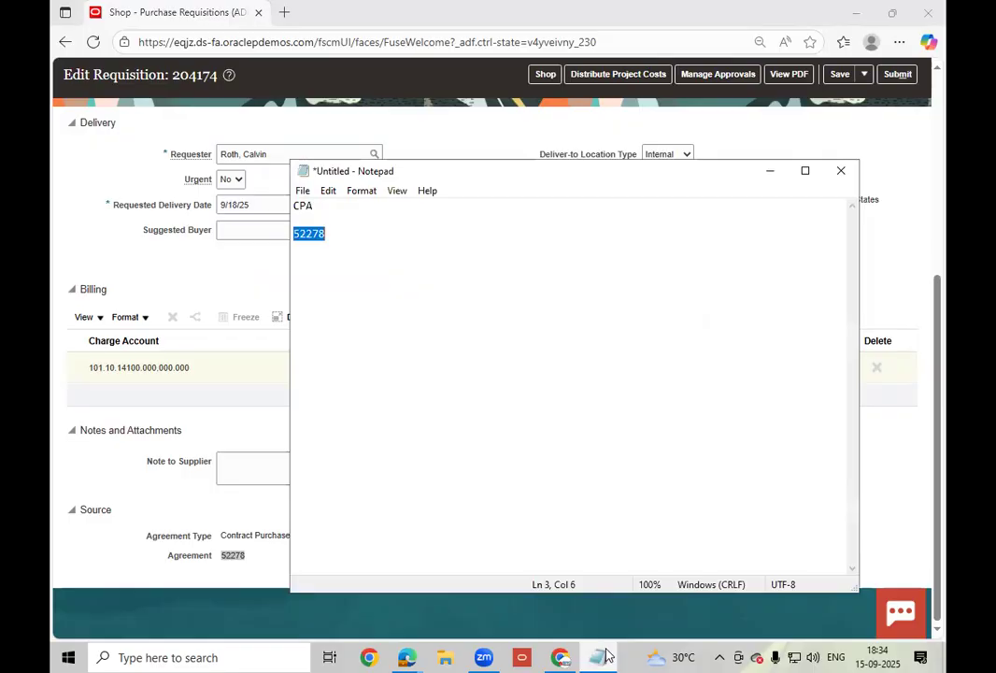
click(606, 656)
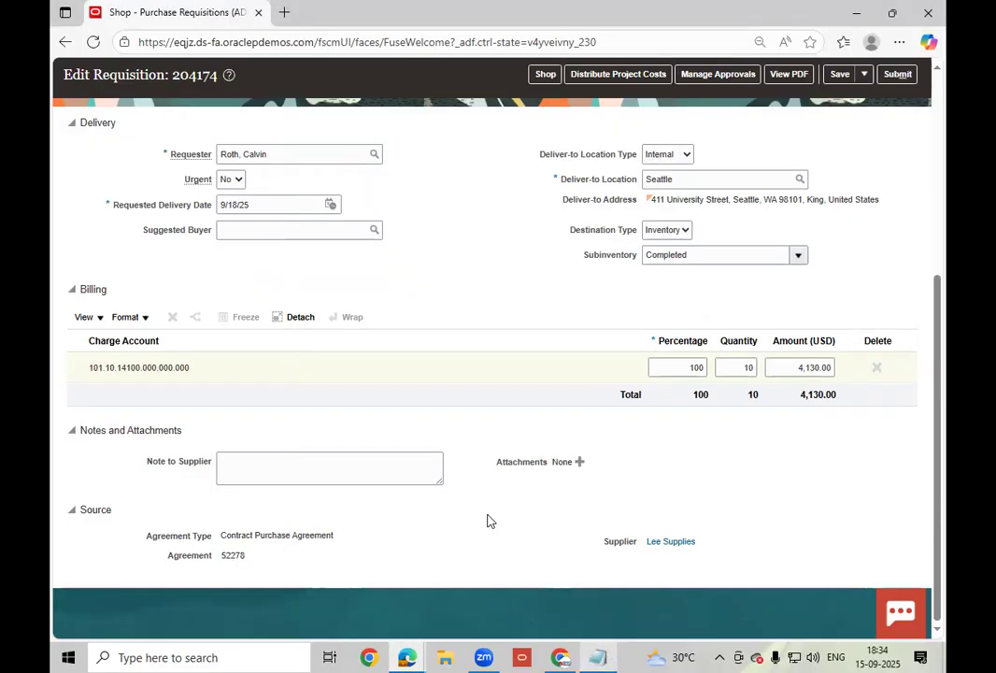
scroll(490, 520, up, 5)
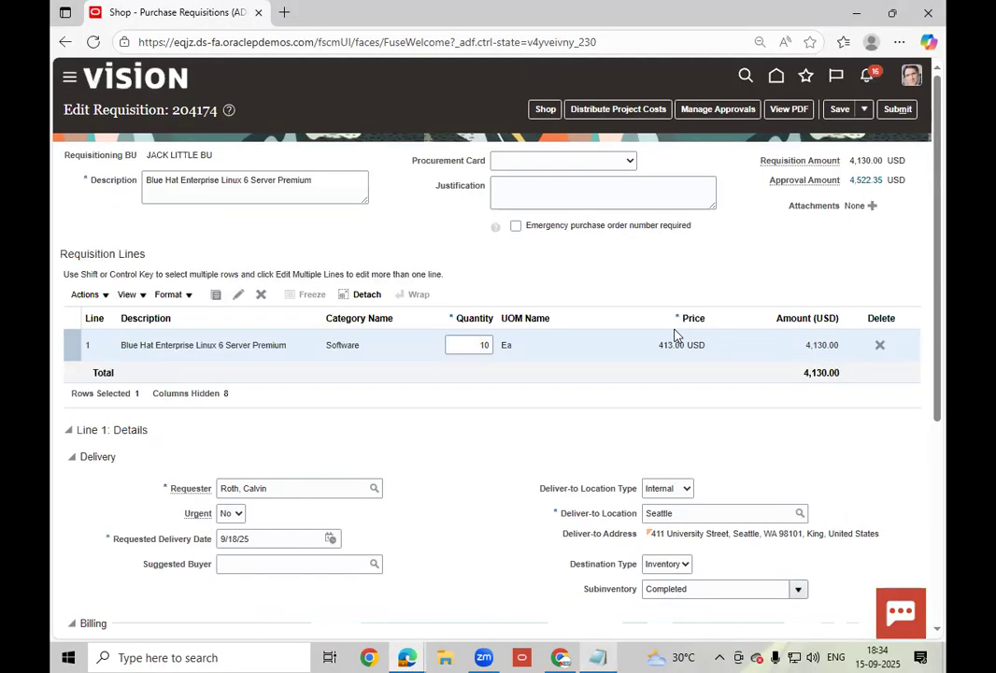
- Save requisition 204174 and go to its approval routing
click(838, 110)
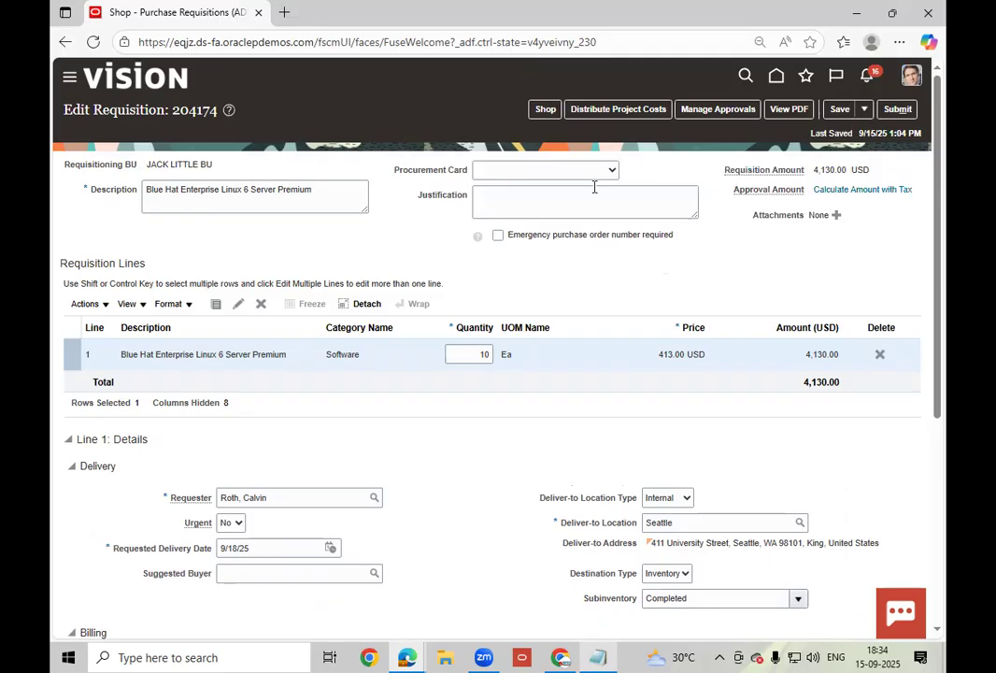
click(719, 111)
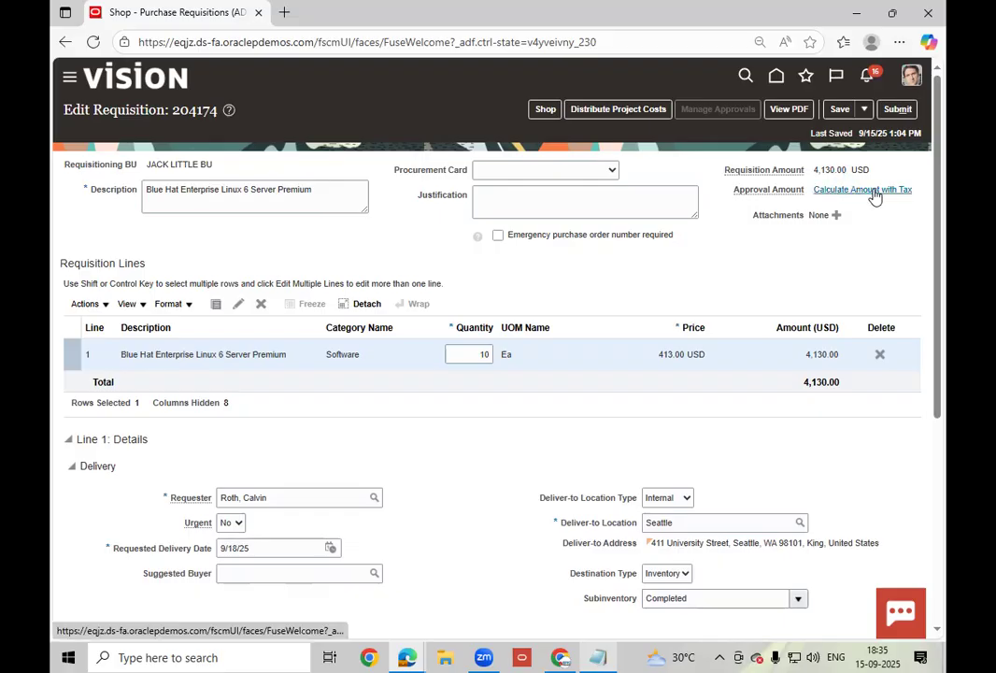
- Calculate the approval amount with tax, copy 204174, and submit the requisition for approval
click(874, 191)
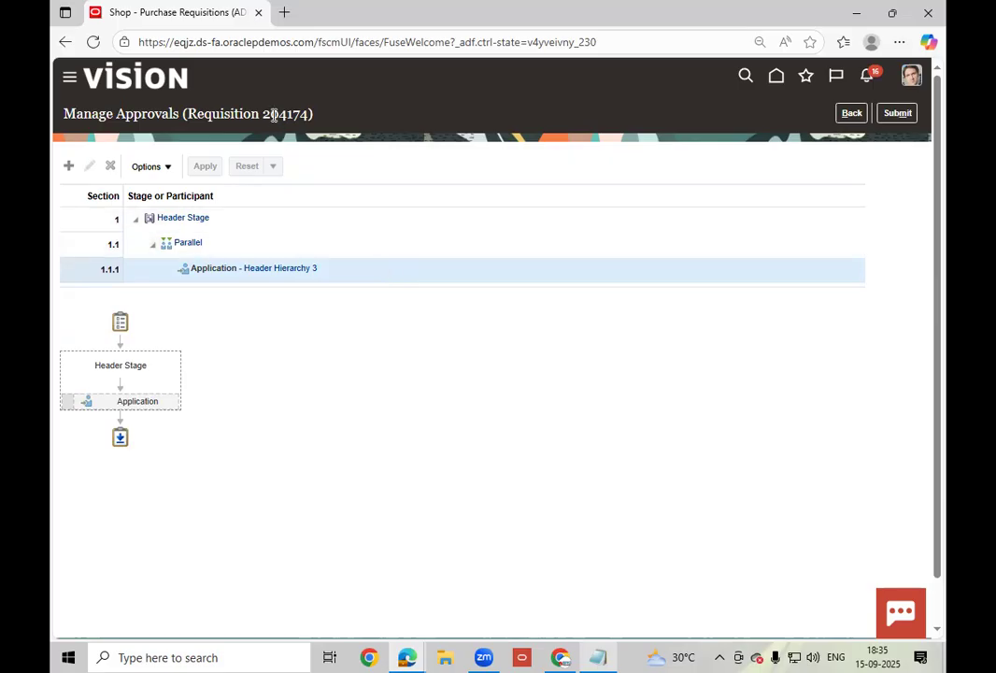
drag(264, 114, 310, 114)
key(ctrl+c)
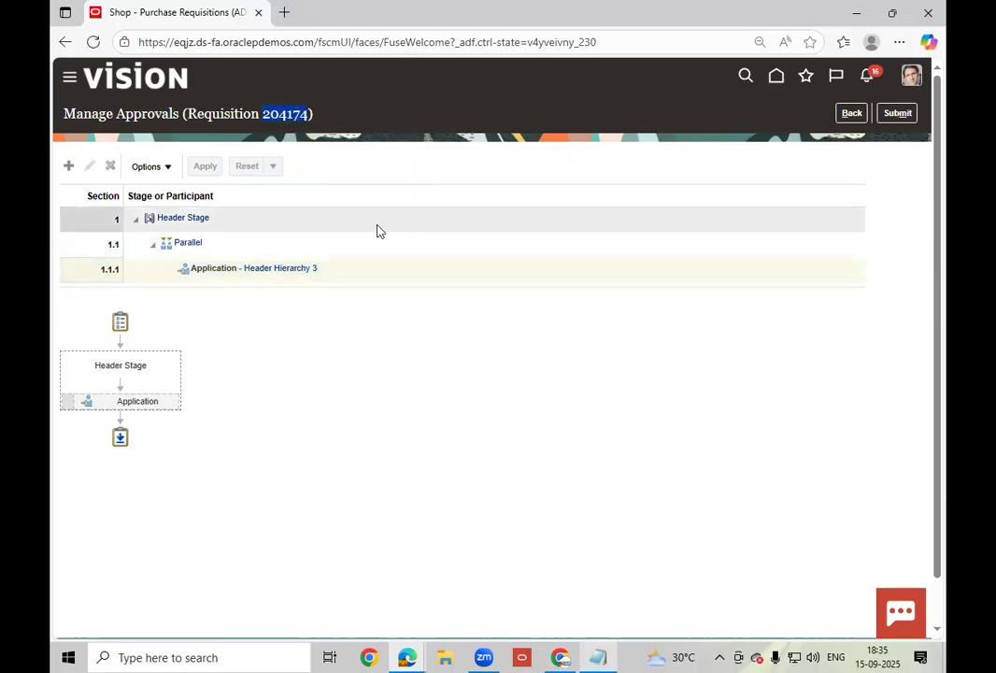
click(907, 114)
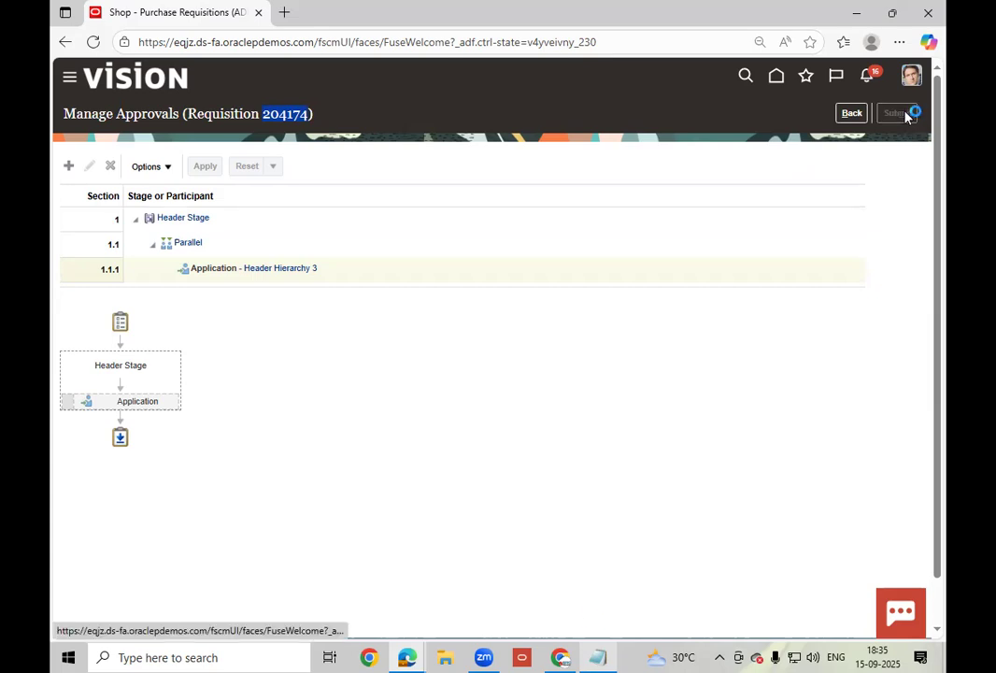
- Paste requisition number 204174 into Notepad on a new line below 52278
click(598, 656)
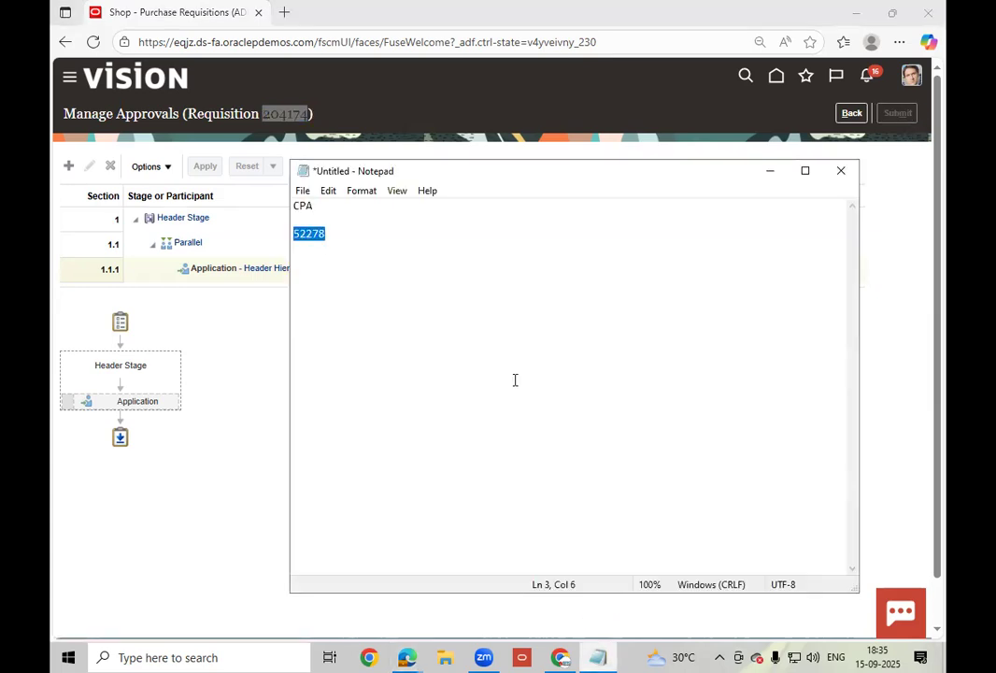
click(515, 381)
key(Return)
key(ctrl+v)
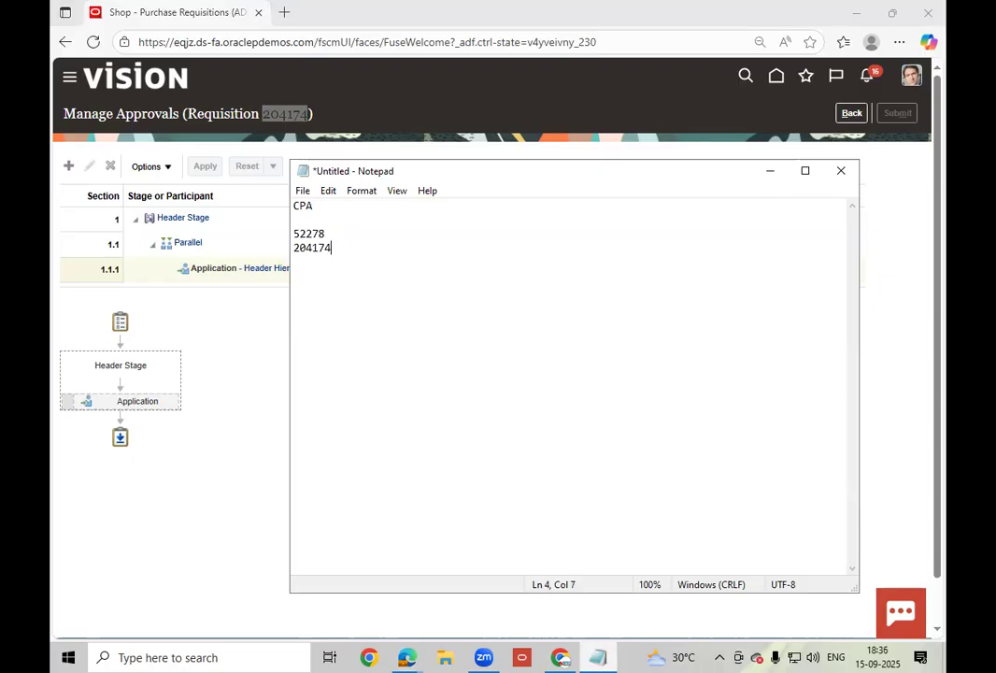
click(770, 172)
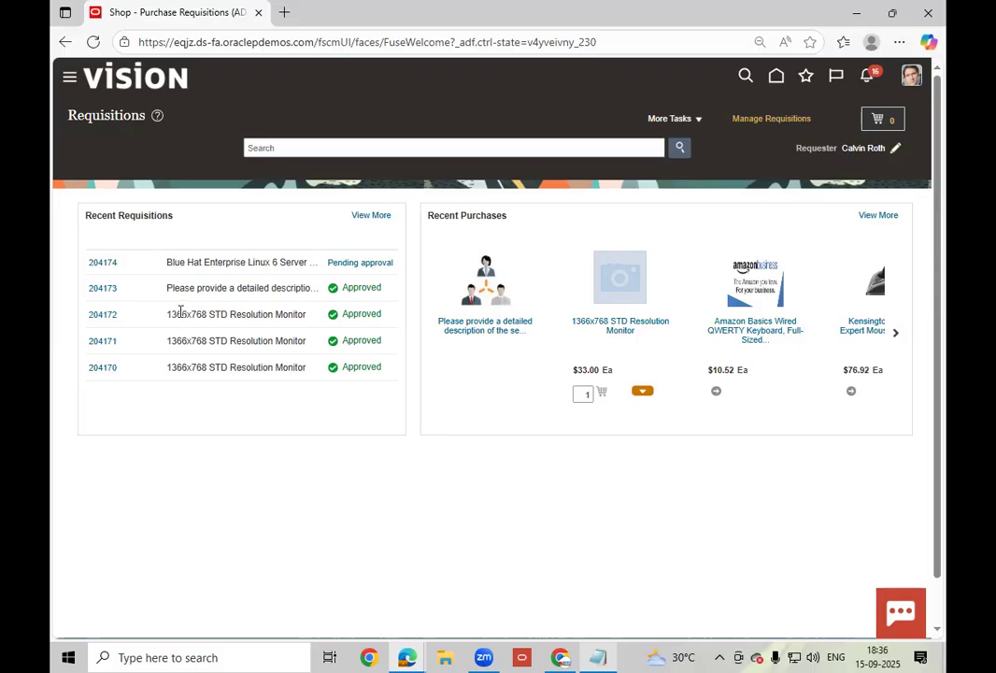
- Open requisition 204174 and try viewing its Pending approval details, then go back
click(99, 262)
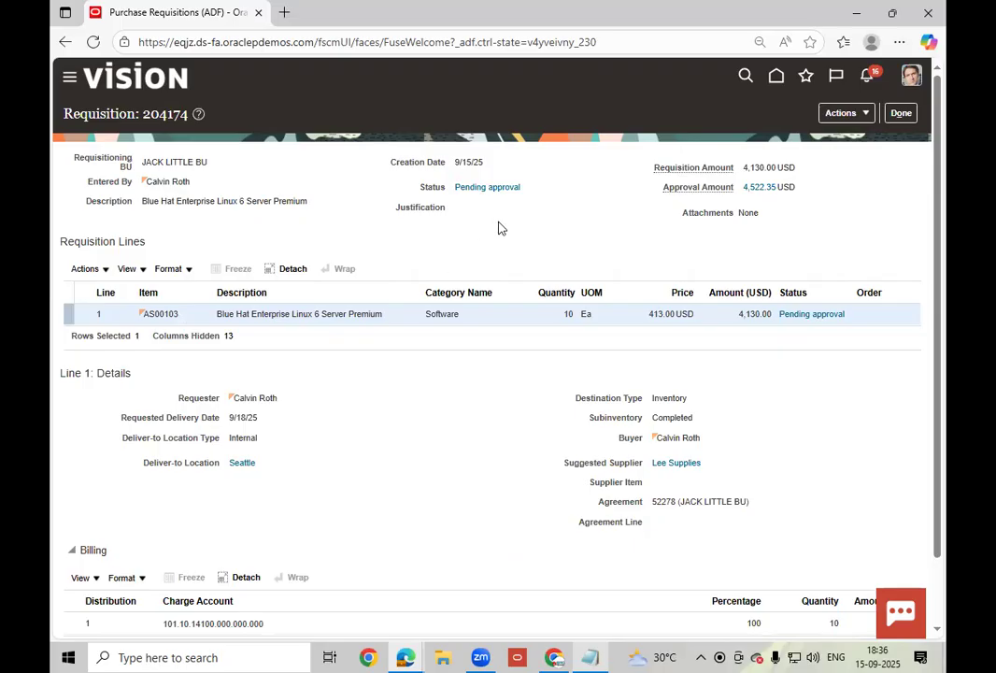
click(502, 188)
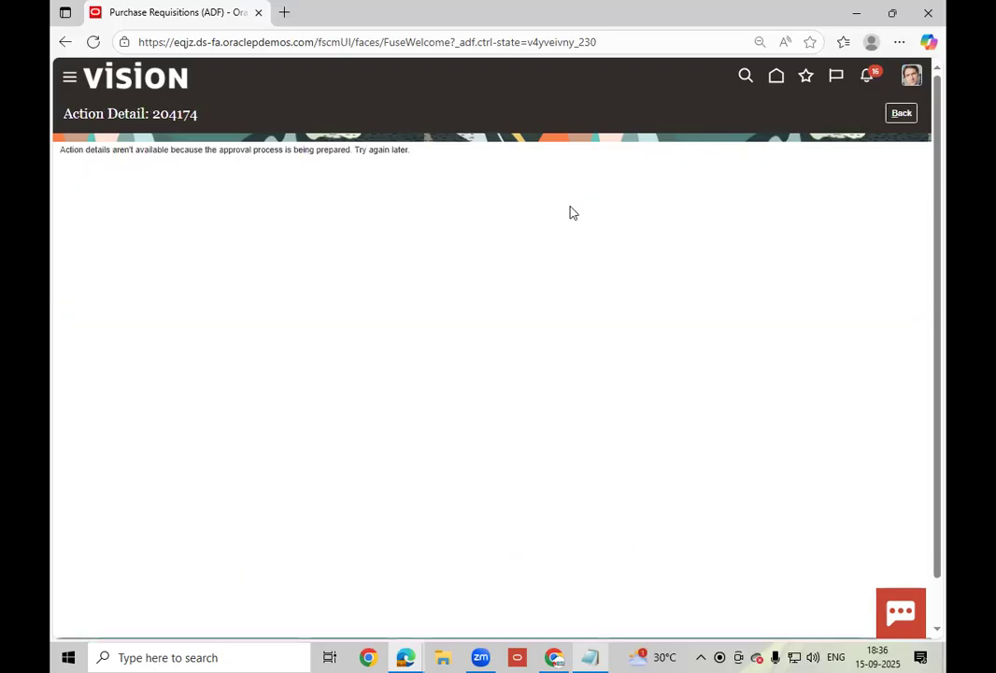
click(902, 113)
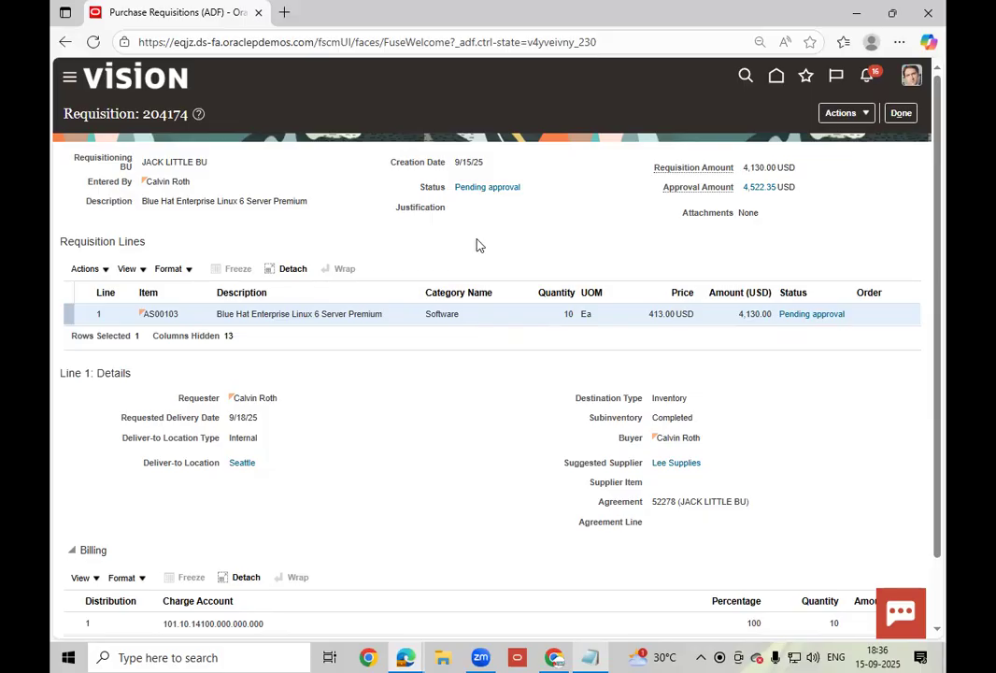
click(486, 187)
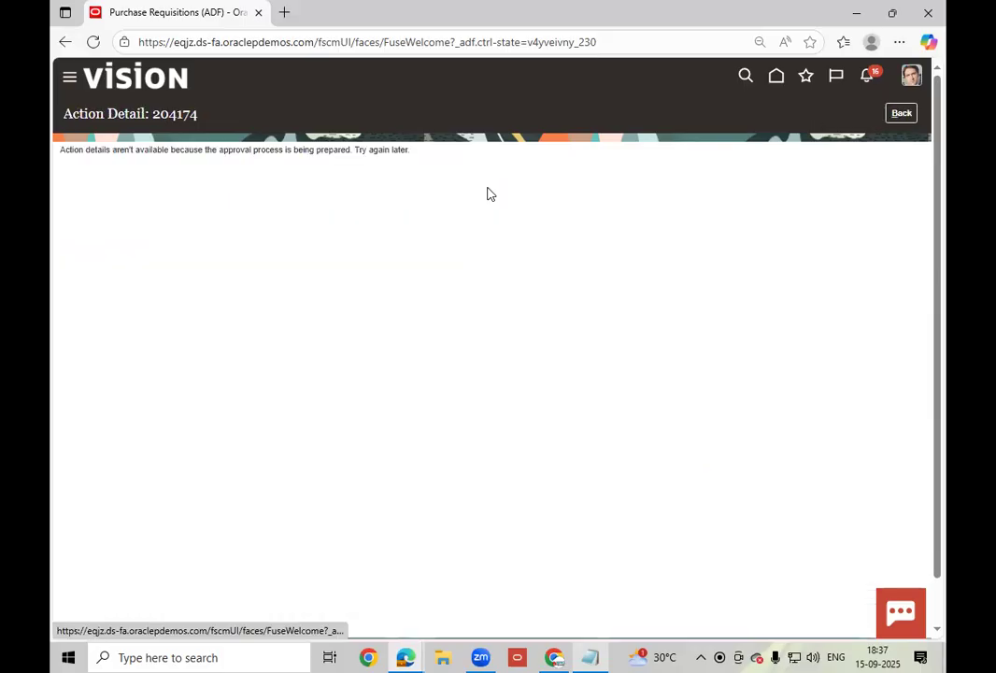
drag(147, 222, 508, 160)
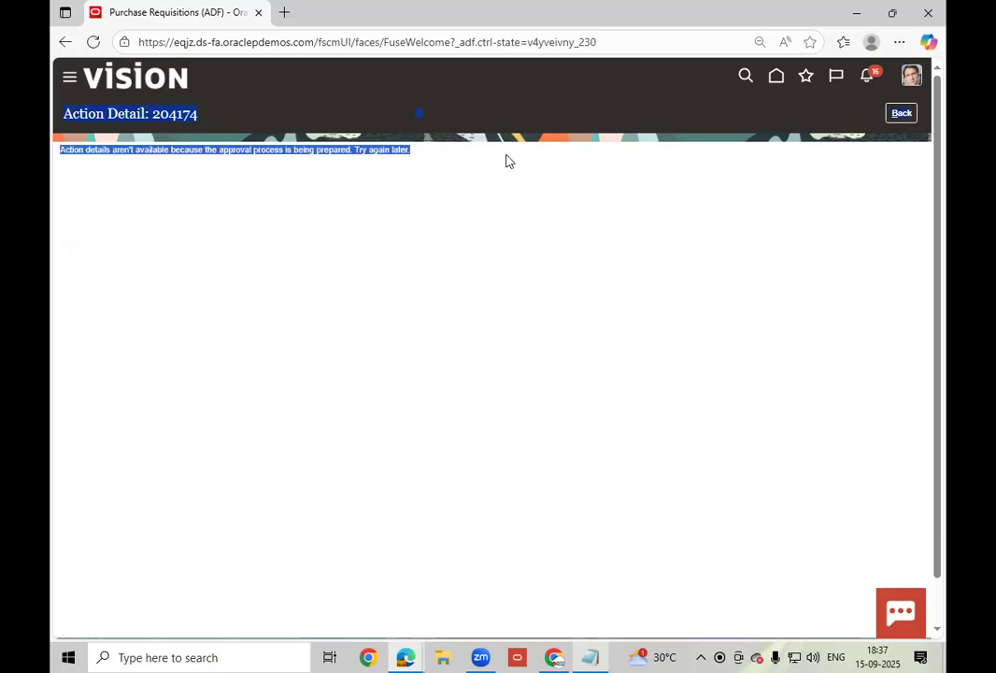
click(511, 211)
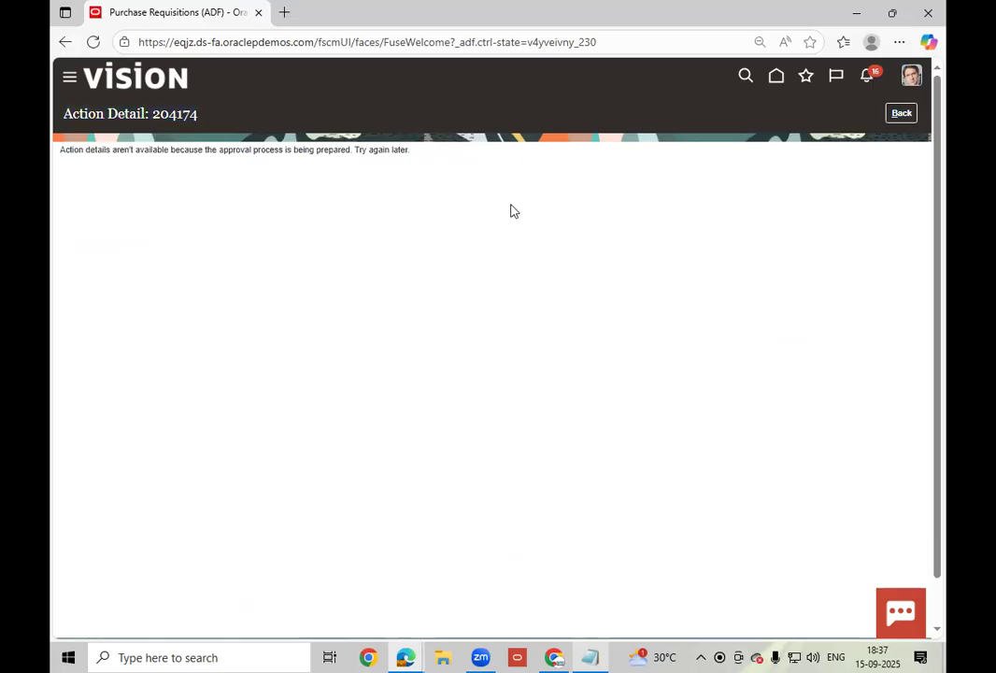
click(900, 114)
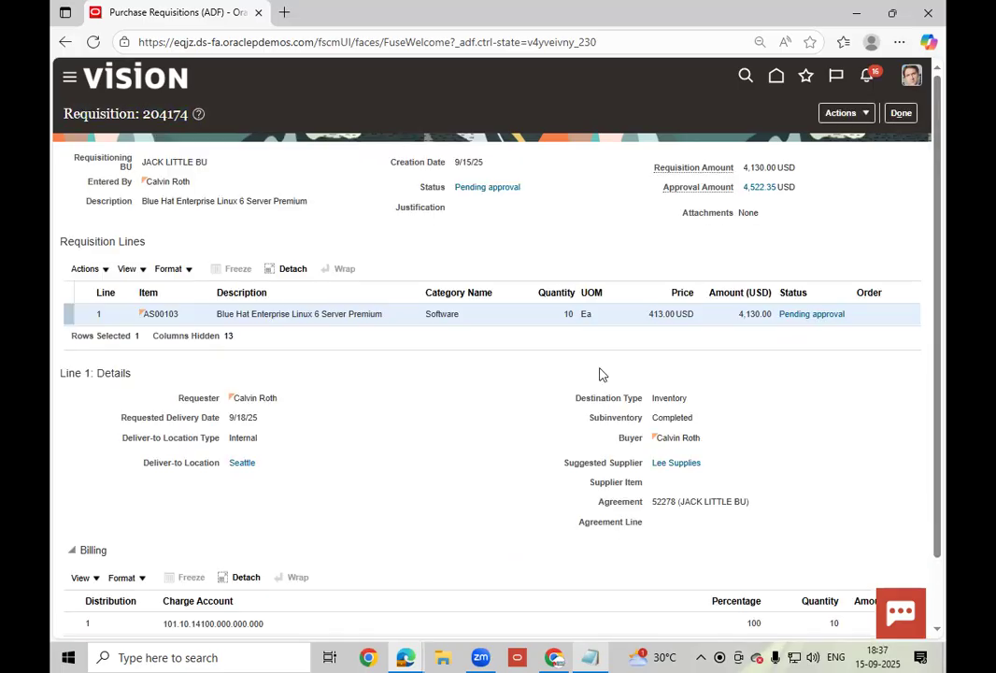
click(485, 188)
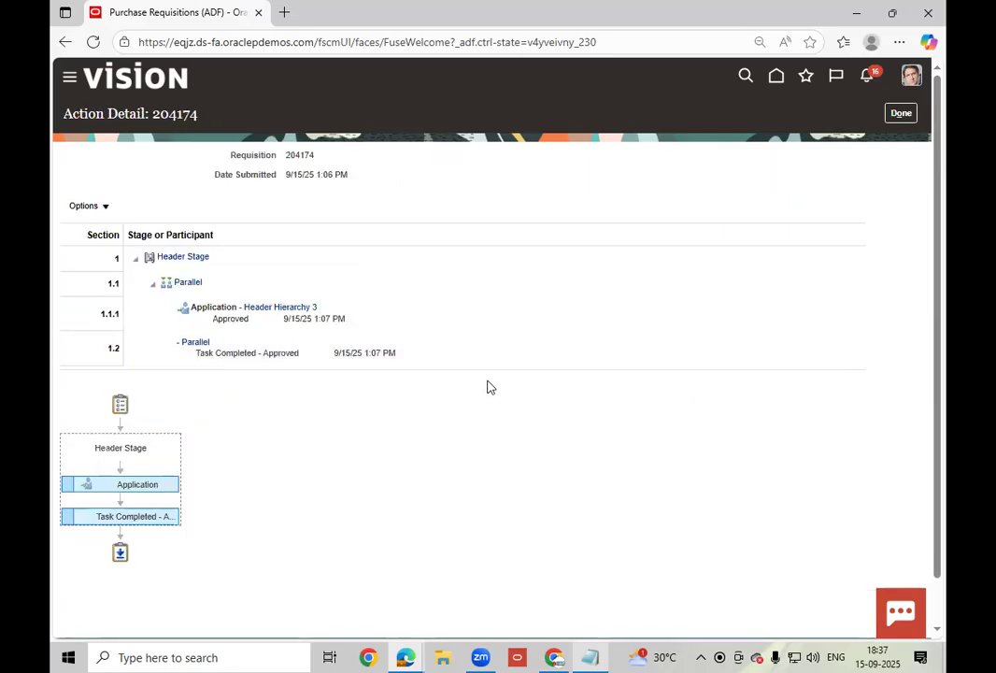
click(406, 309)
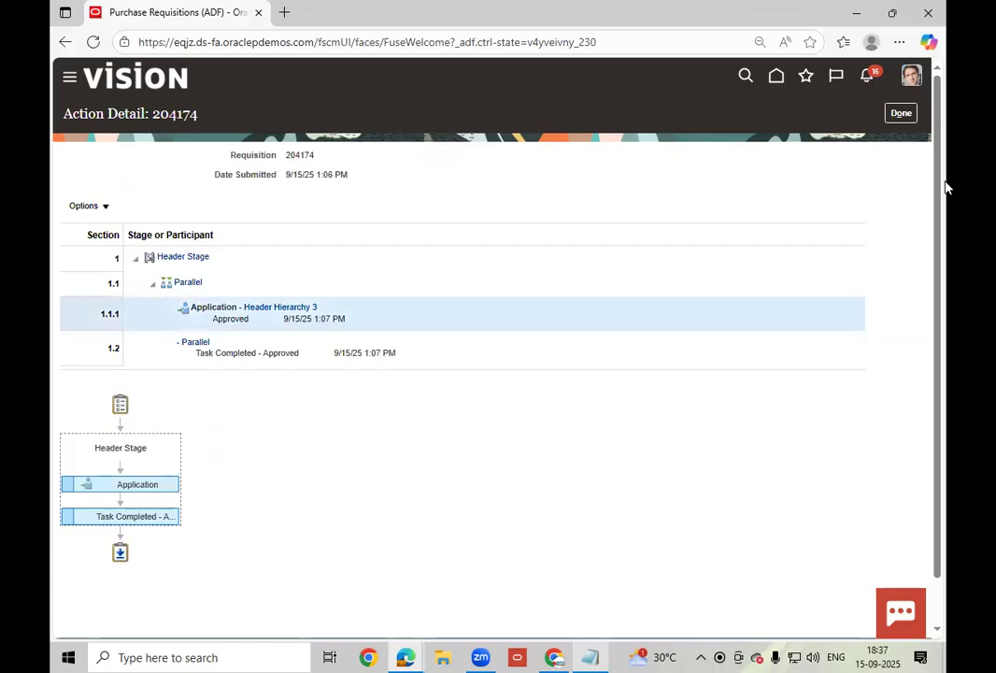
click(899, 114)
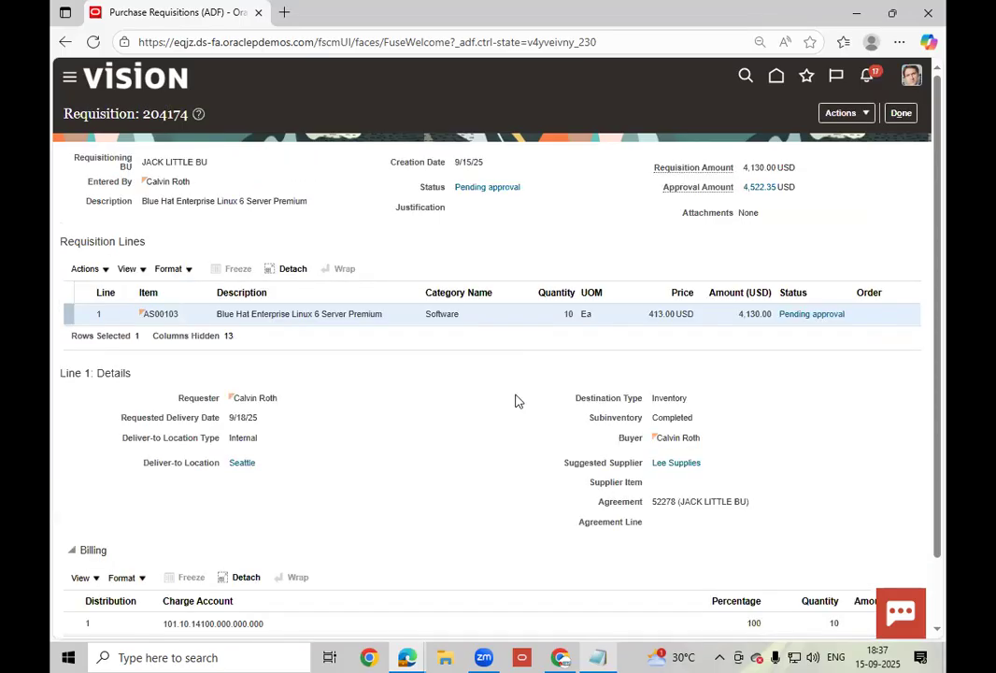
- Repeatedly reopen requisition 204174 to confirm it is Approved with no purchase order yet
click(900, 112)
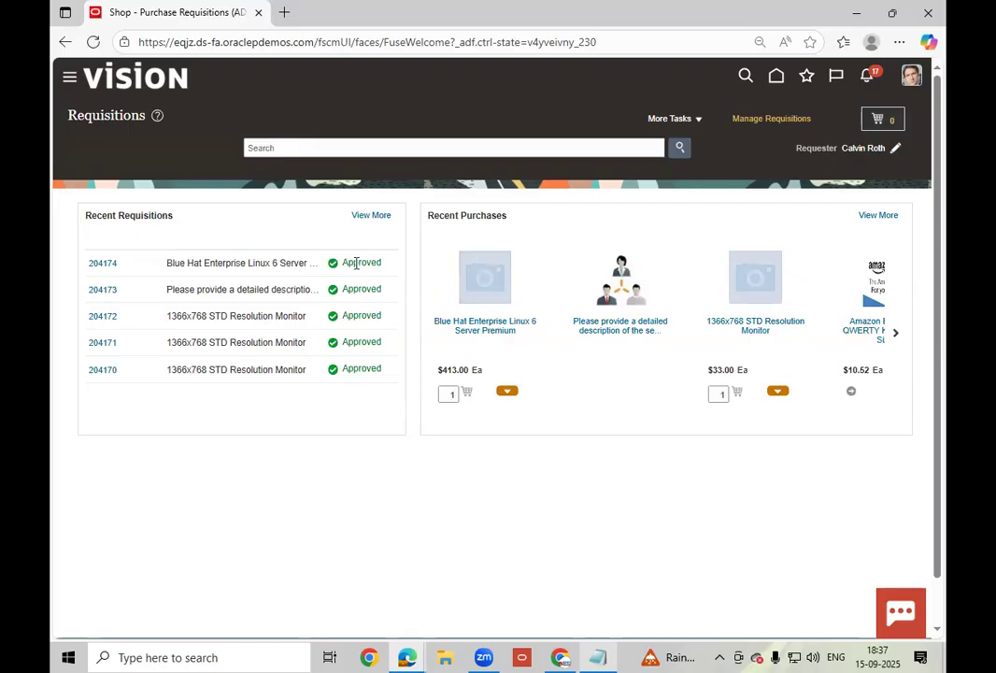
click(104, 266)
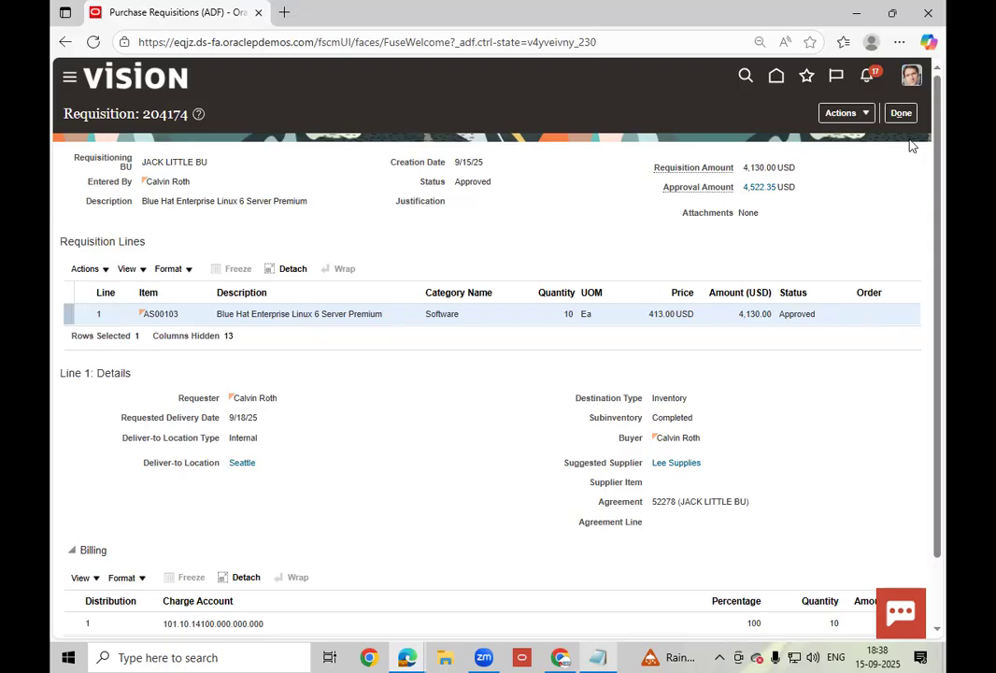
click(867, 113)
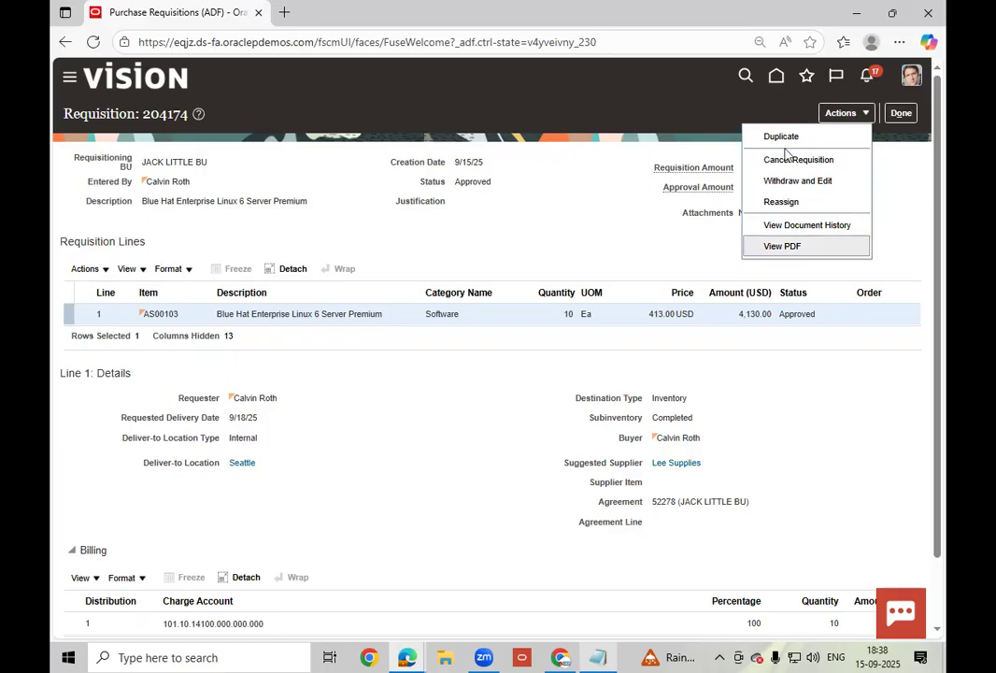
click(608, 217)
click(913, 113)
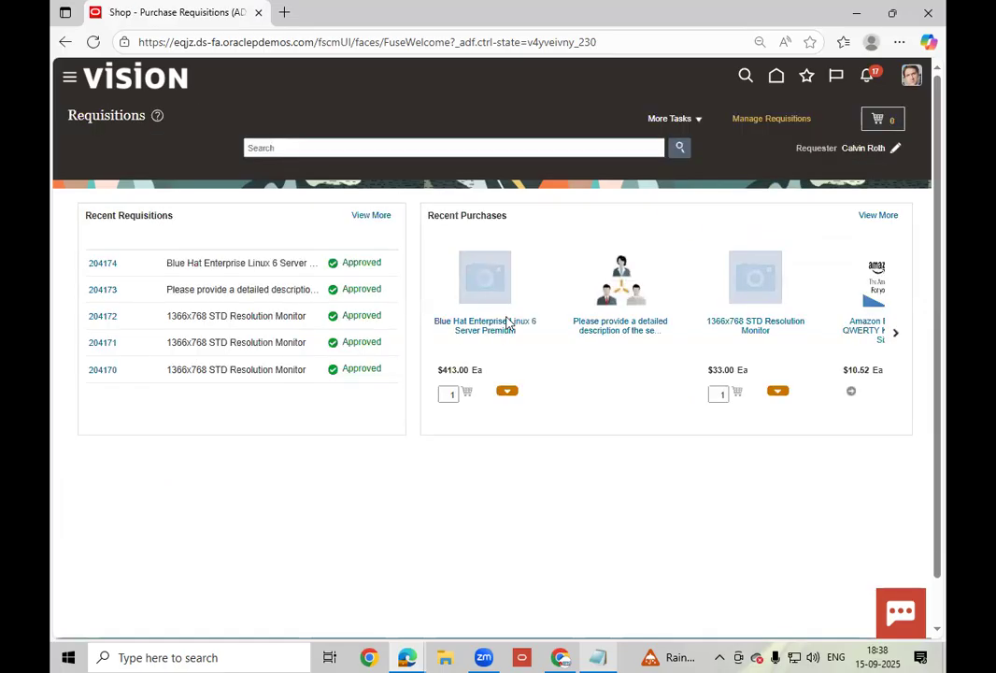
click(105, 264)
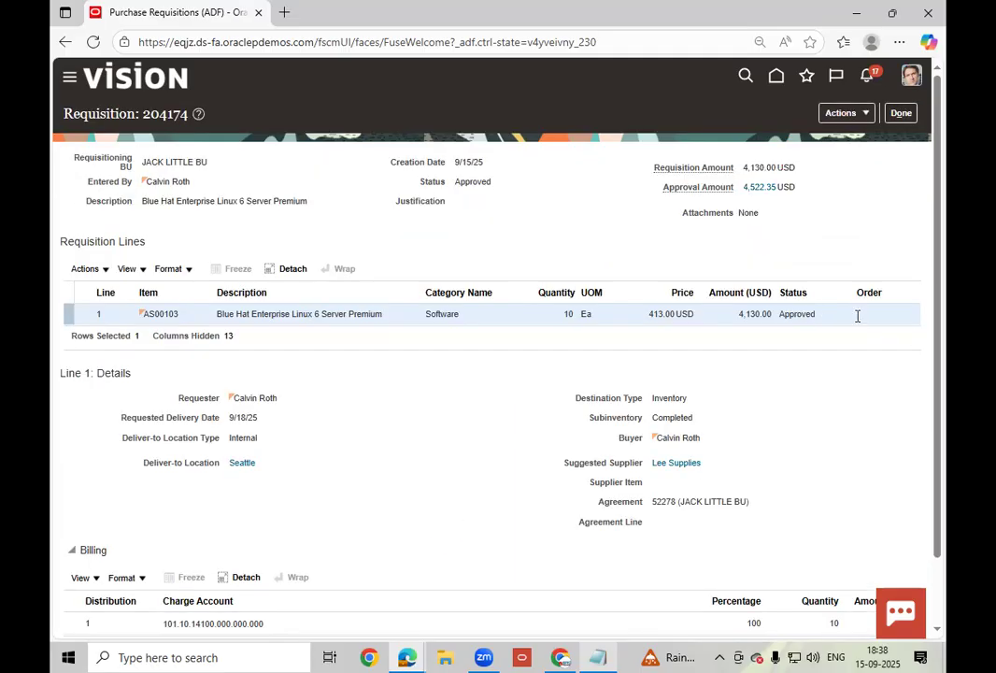
click(899, 116)
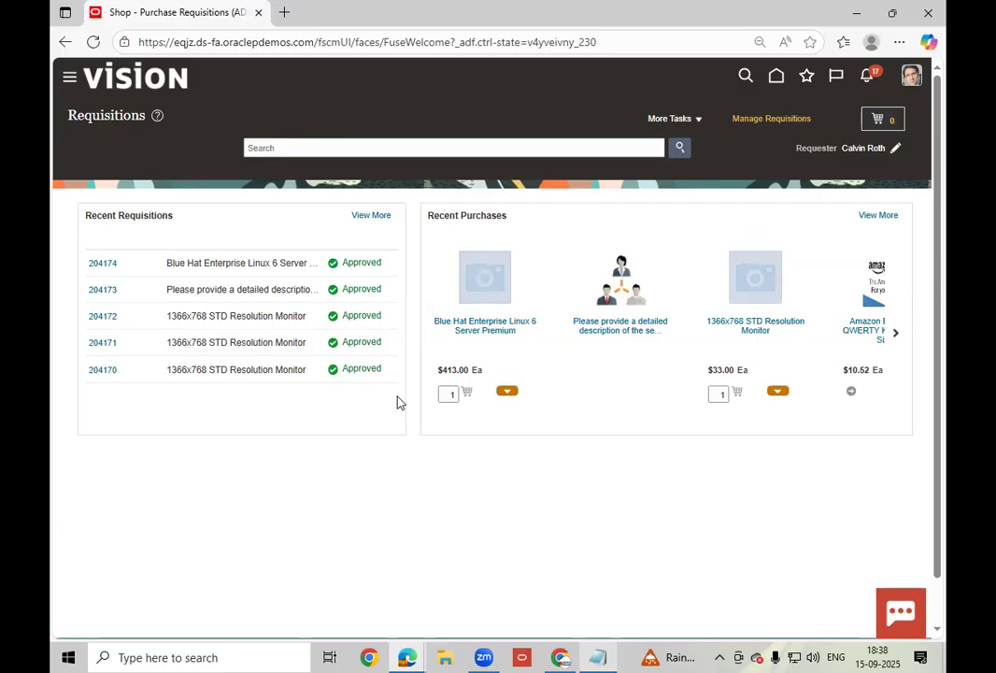
click(106, 264)
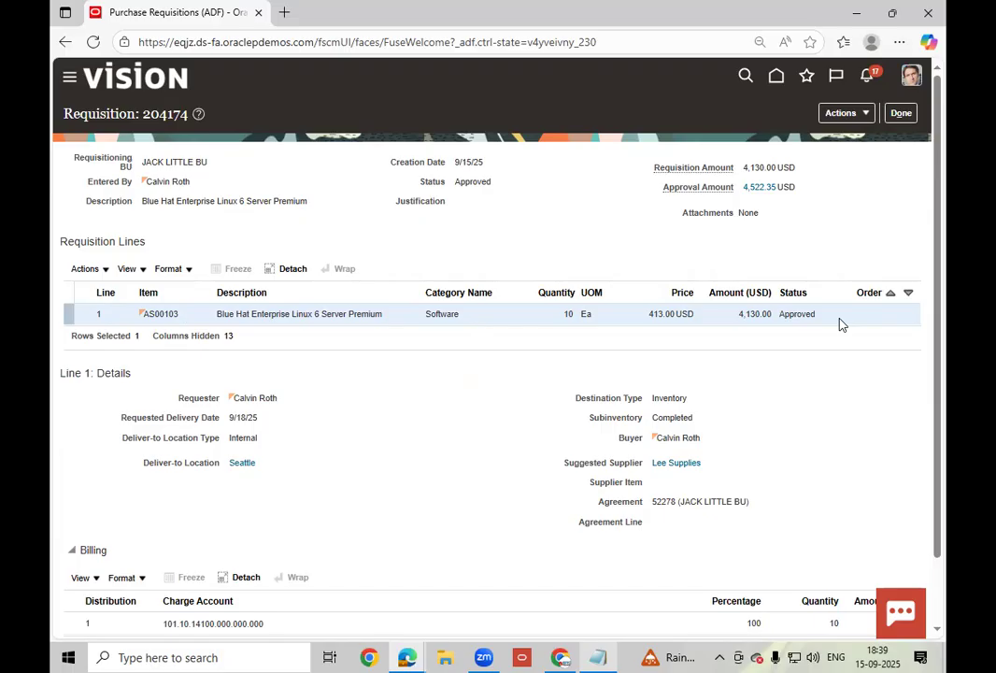
click(900, 114)
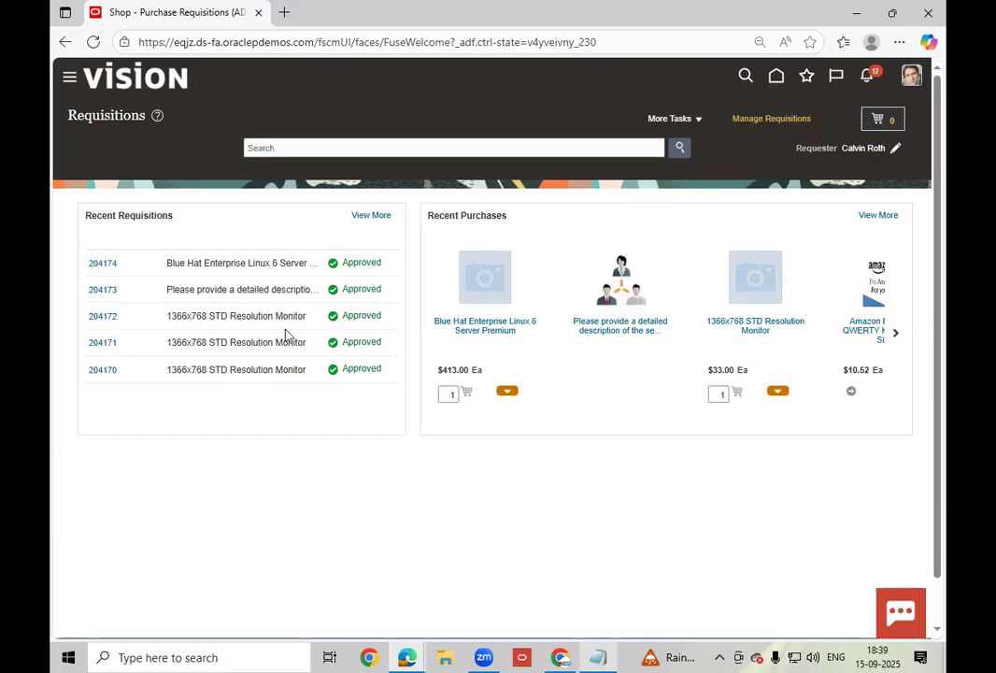
click(101, 262)
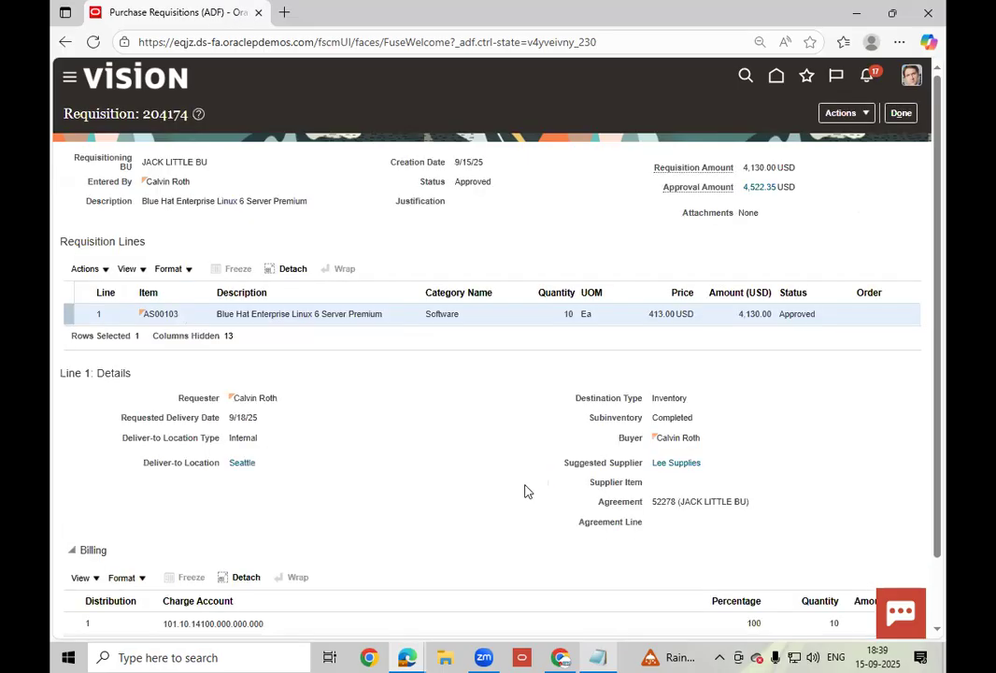
click(901, 112)
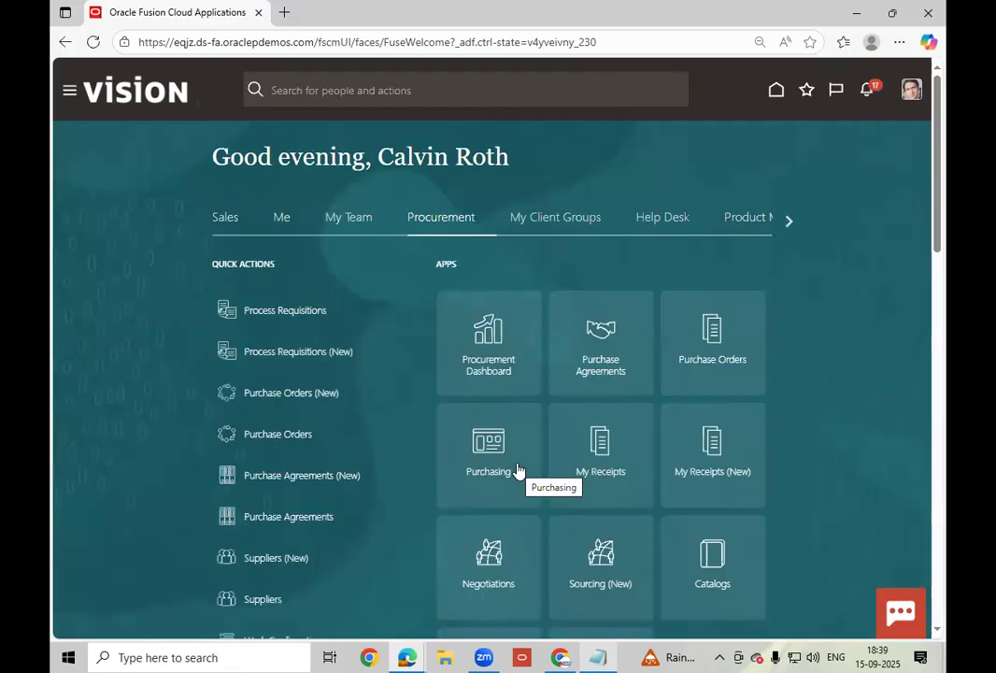
scroll(519, 469, down, 1)
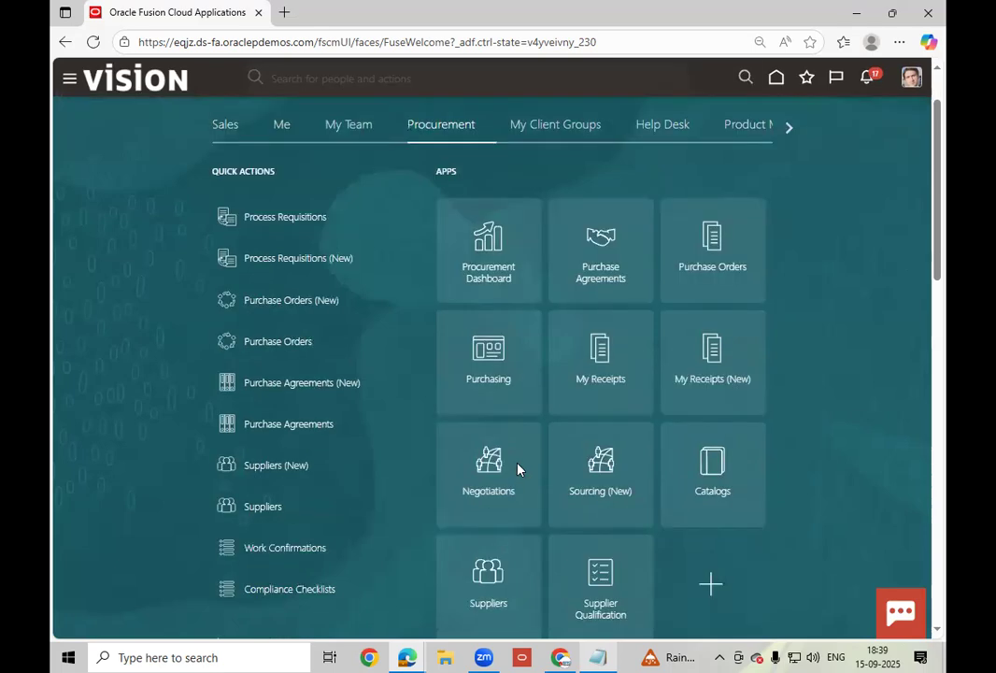
scroll(518, 468, down, 3)
click(236, 385)
scroll(420, 425, down, 4)
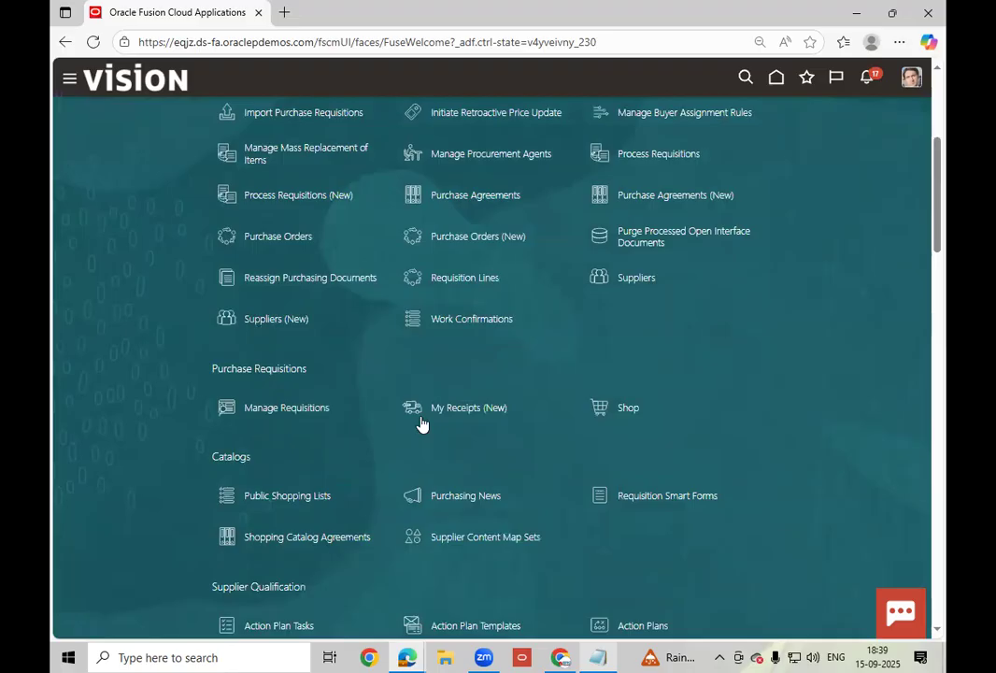
scroll(421, 423, down, 3)
scroll(621, 282, up, 2)
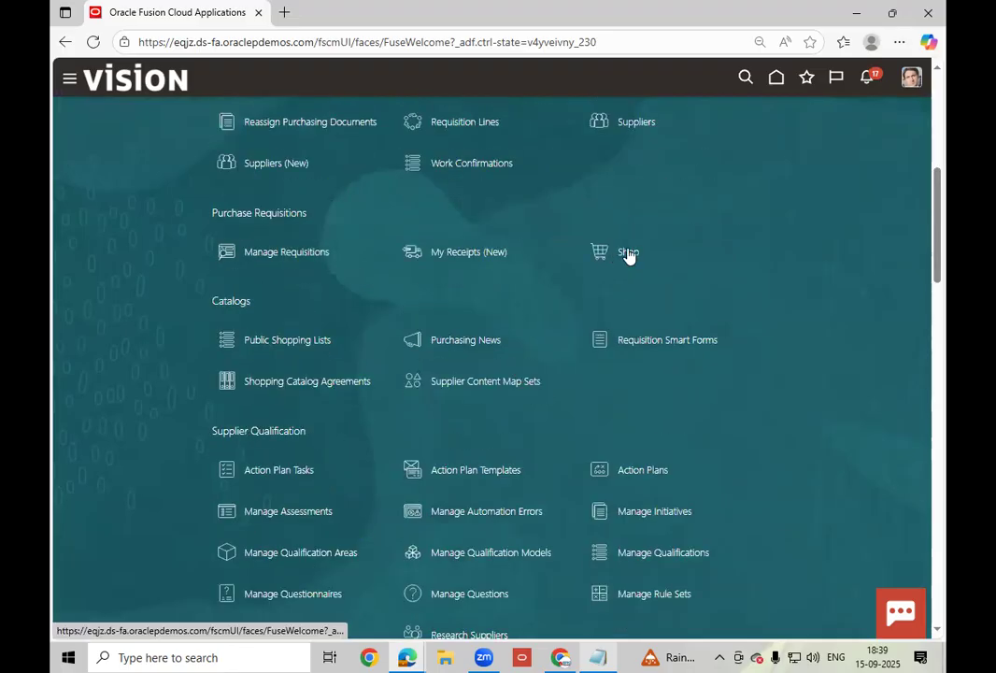
click(628, 254)
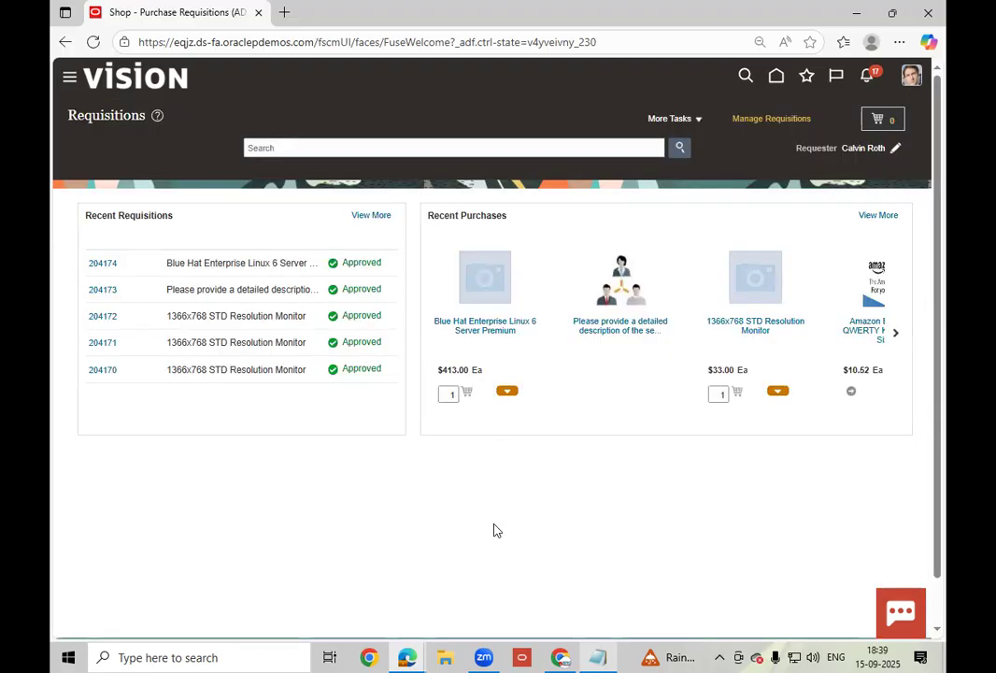
click(105, 264)
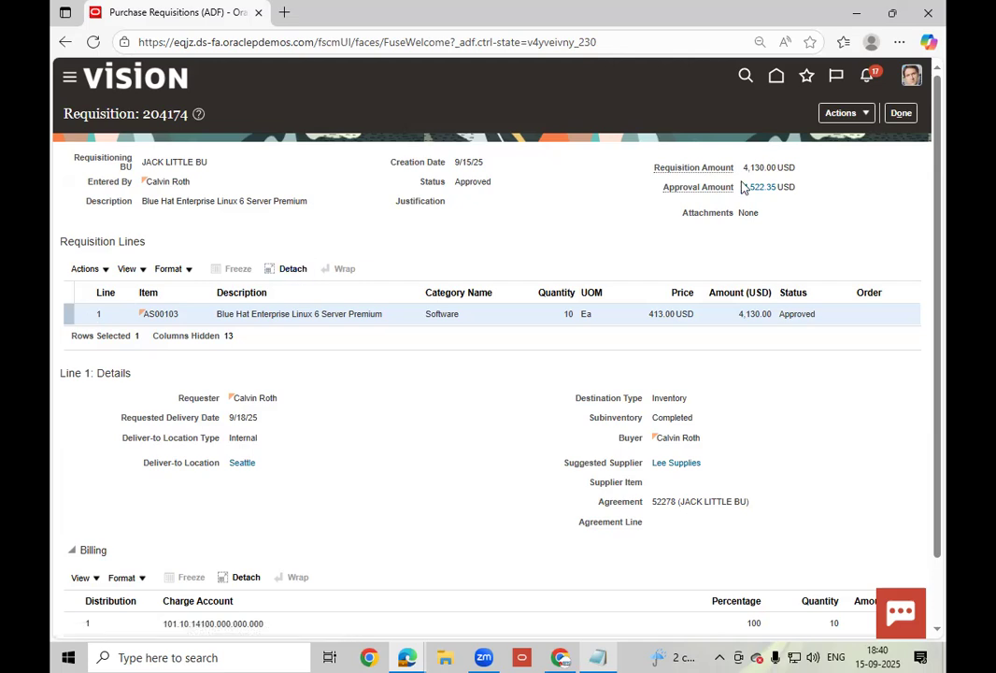
click(899, 113)
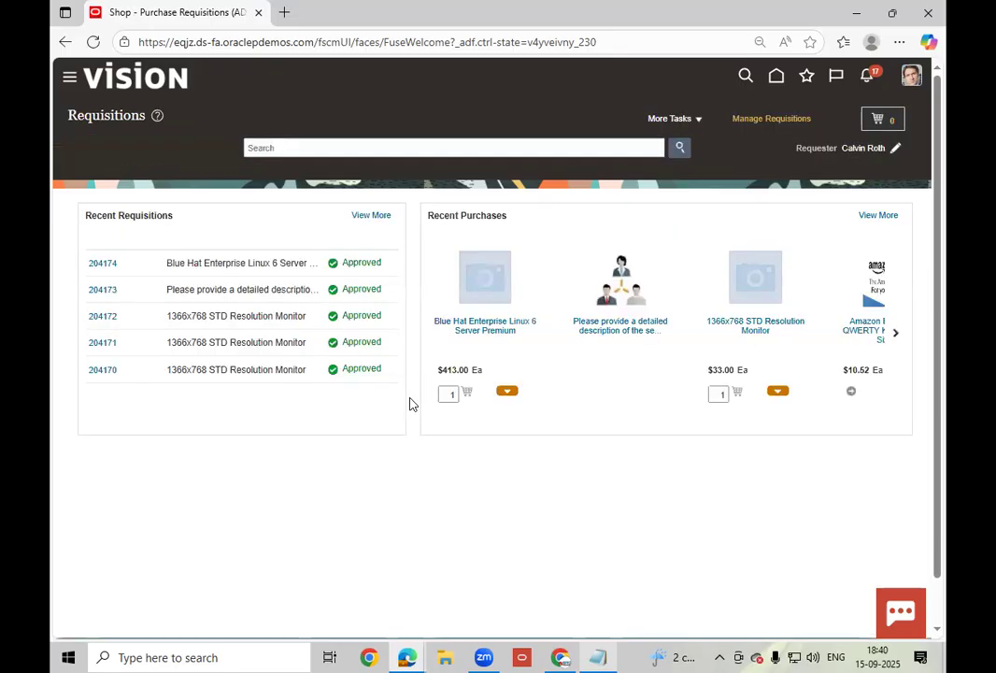
click(778, 81)
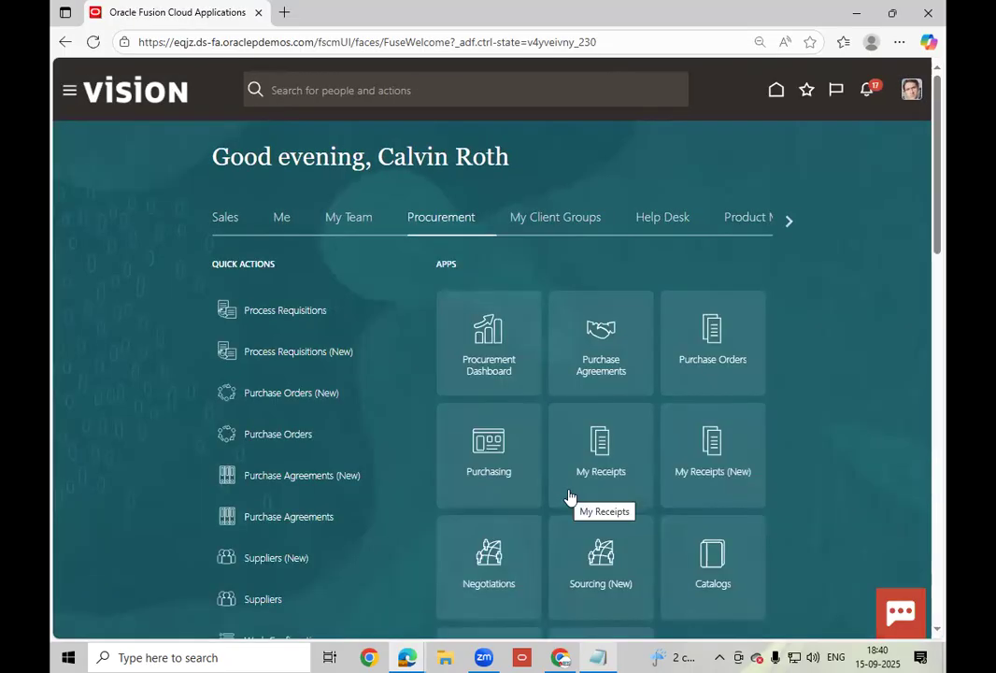
click(725, 365)
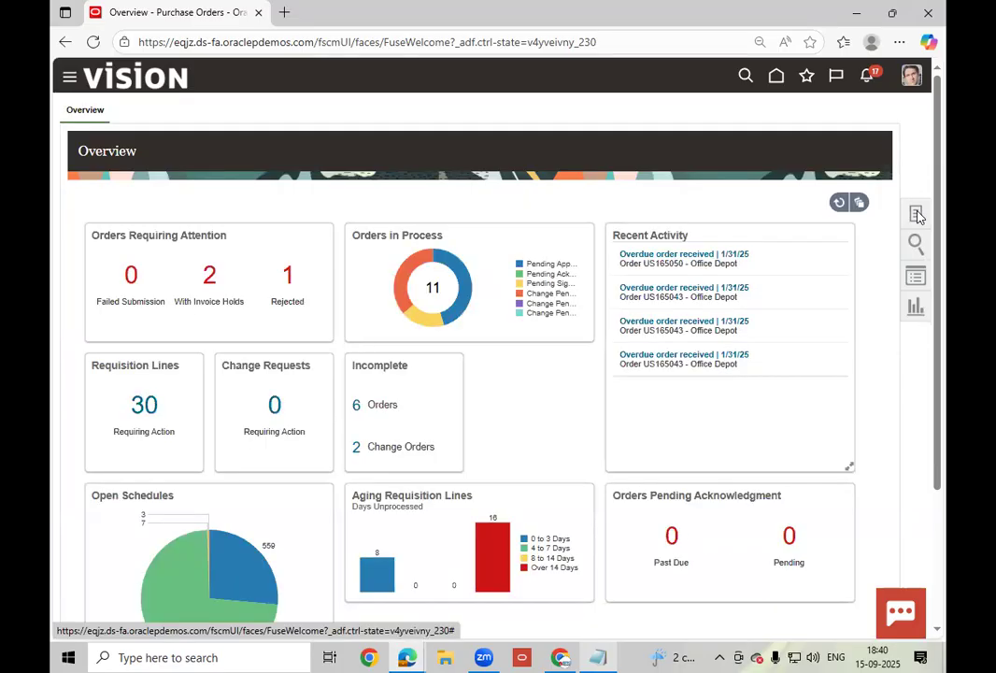
- In Process Requisitions, inspect the warning on 204174 about its unnegotiated price
click(916, 215)
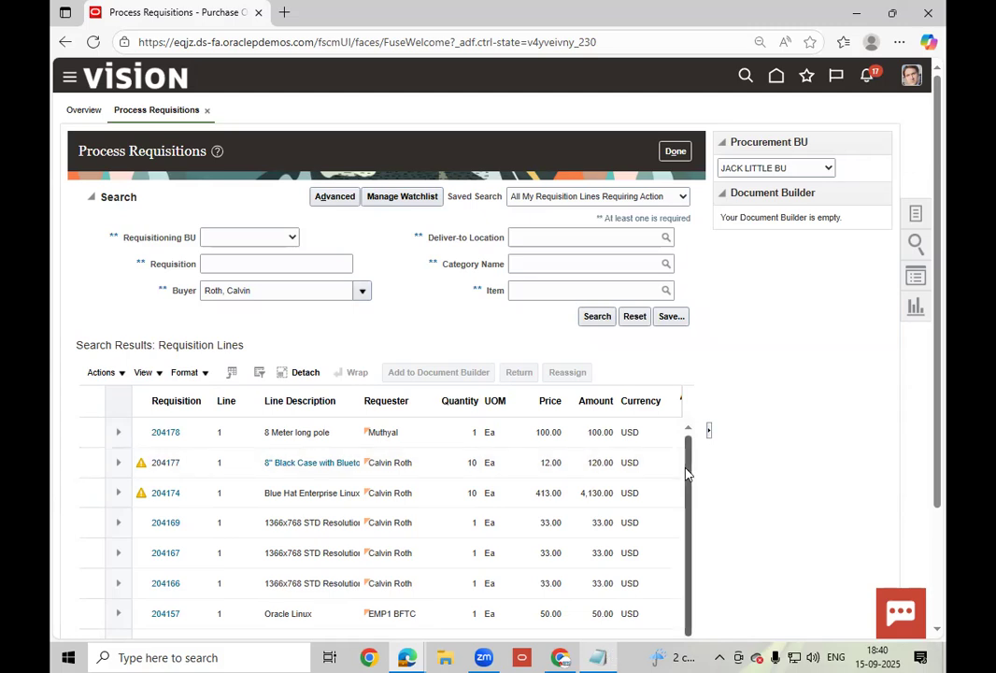
click(601, 656)
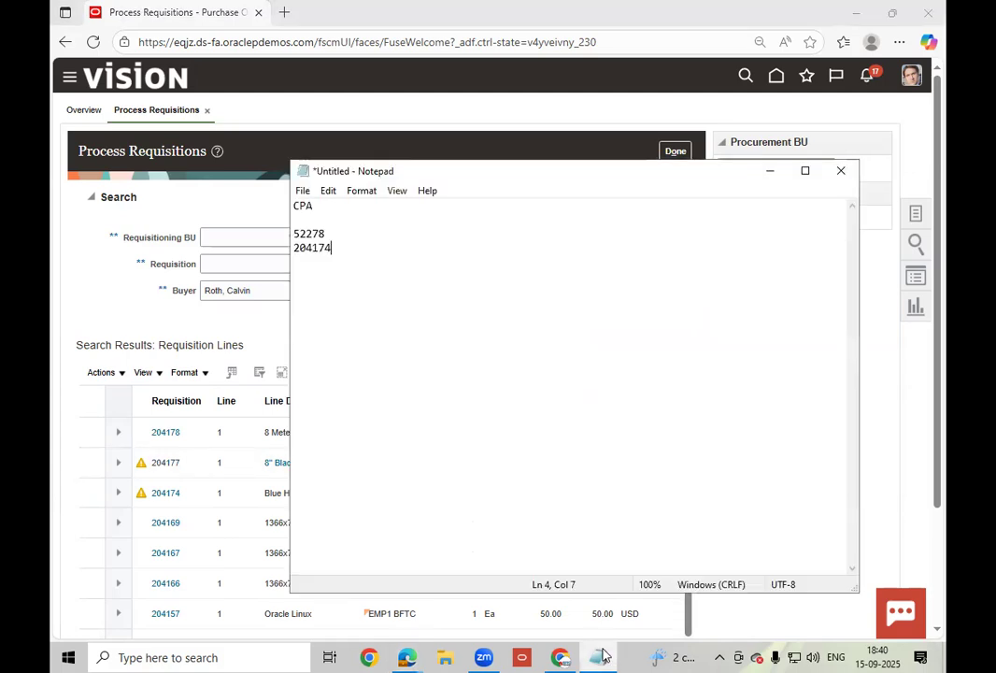
click(216, 526)
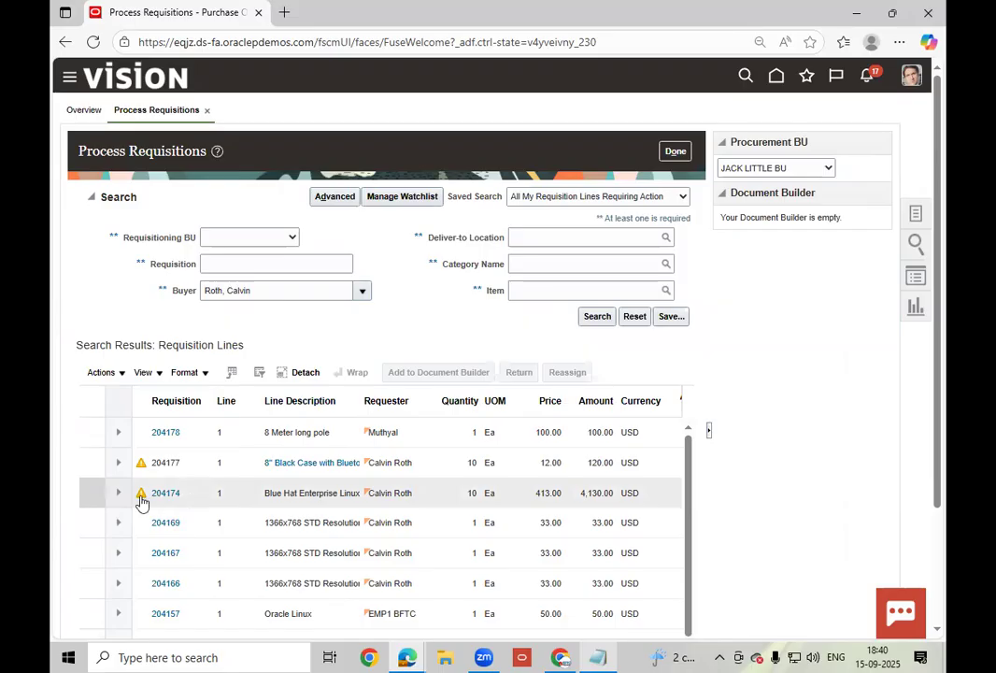
mouse_move(142, 502)
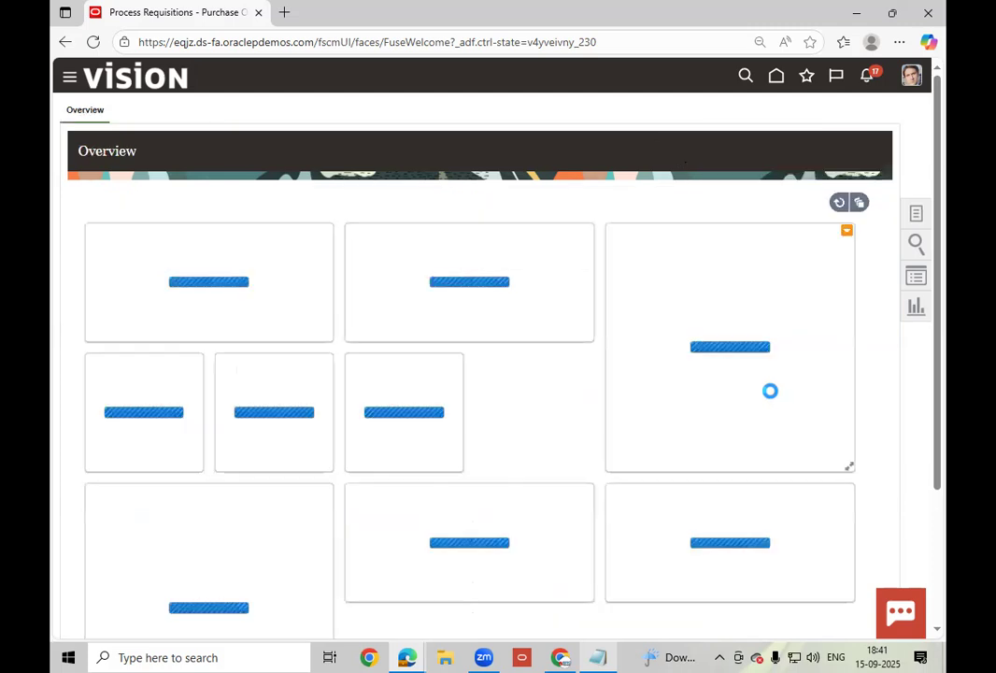
- Go Home, open Shop from the procurement tasks, and open requisition 204174's Actions menu
click(916, 214)
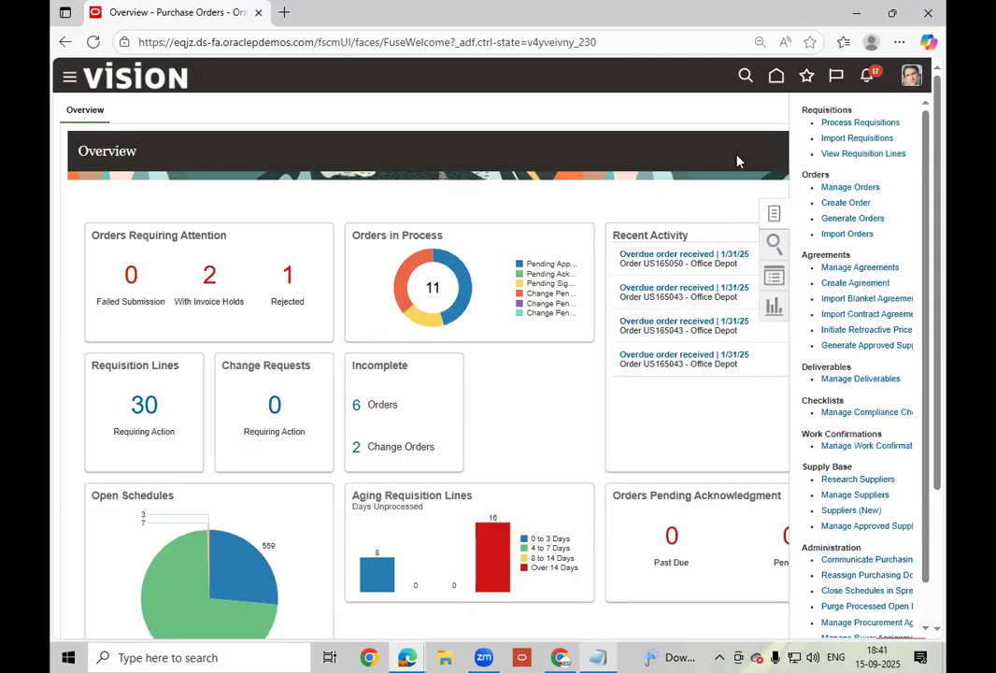
click(776, 80)
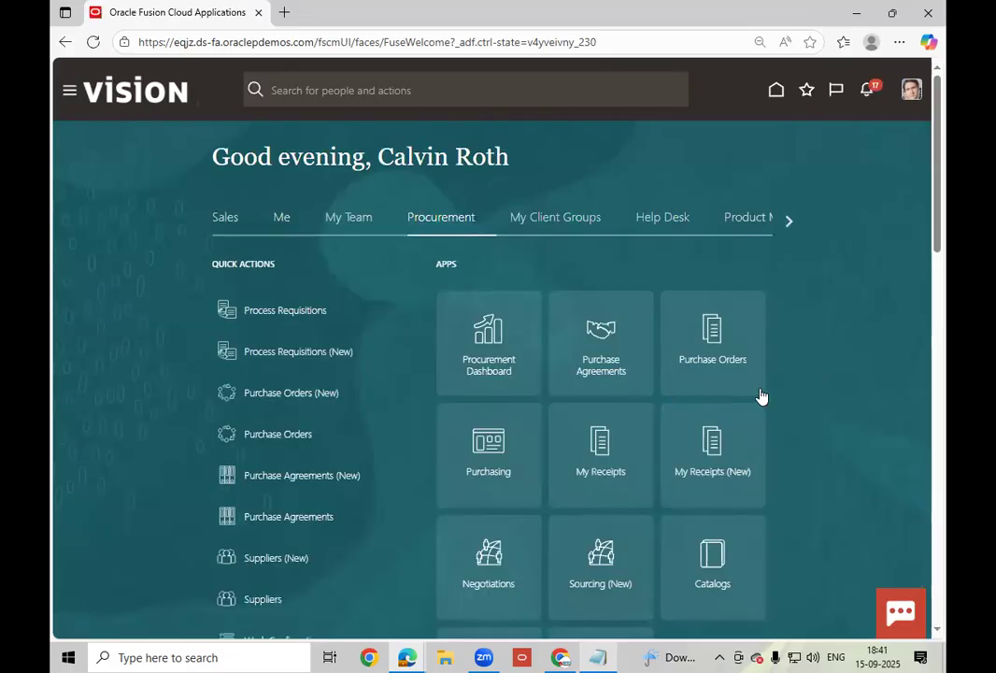
scroll(762, 396, down, 3)
scroll(761, 396, down, 3)
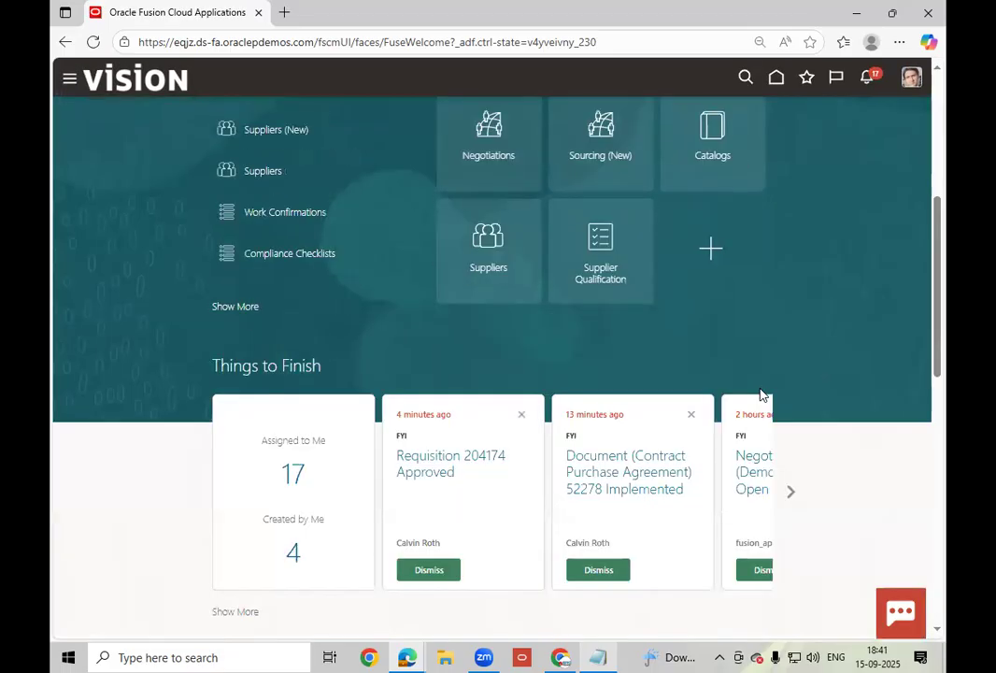
scroll(252, 397, up, 1)
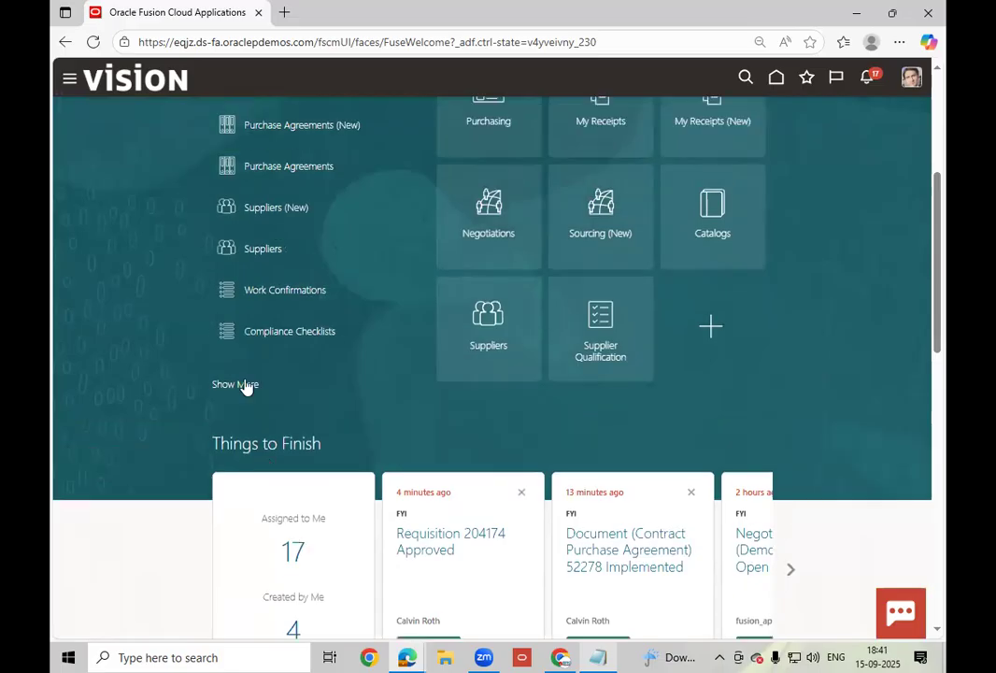
click(243, 385)
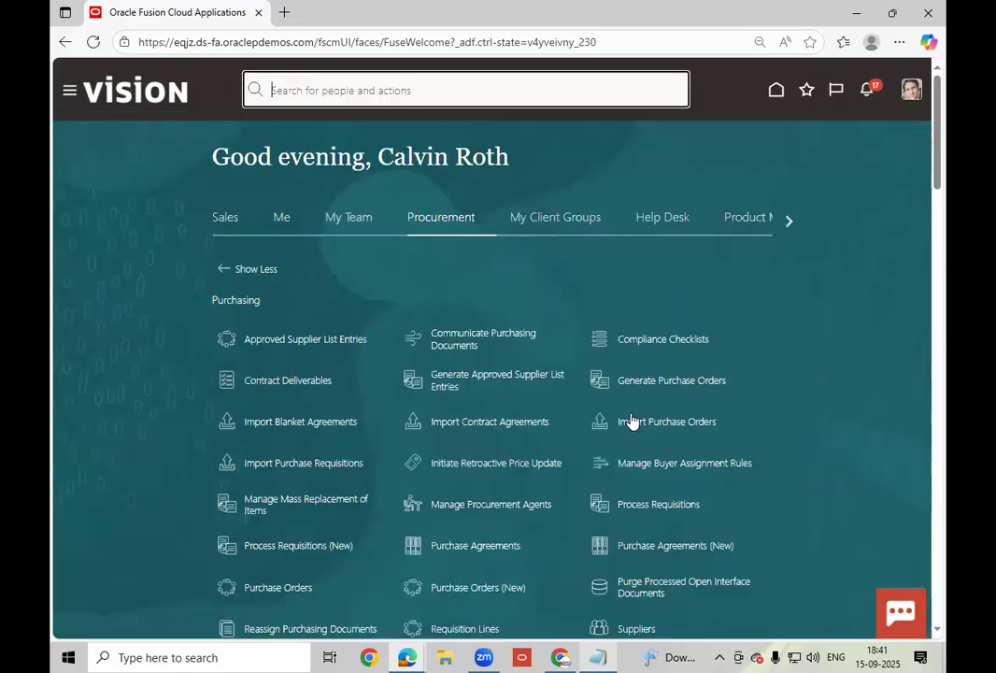
scroll(631, 421, down, 2)
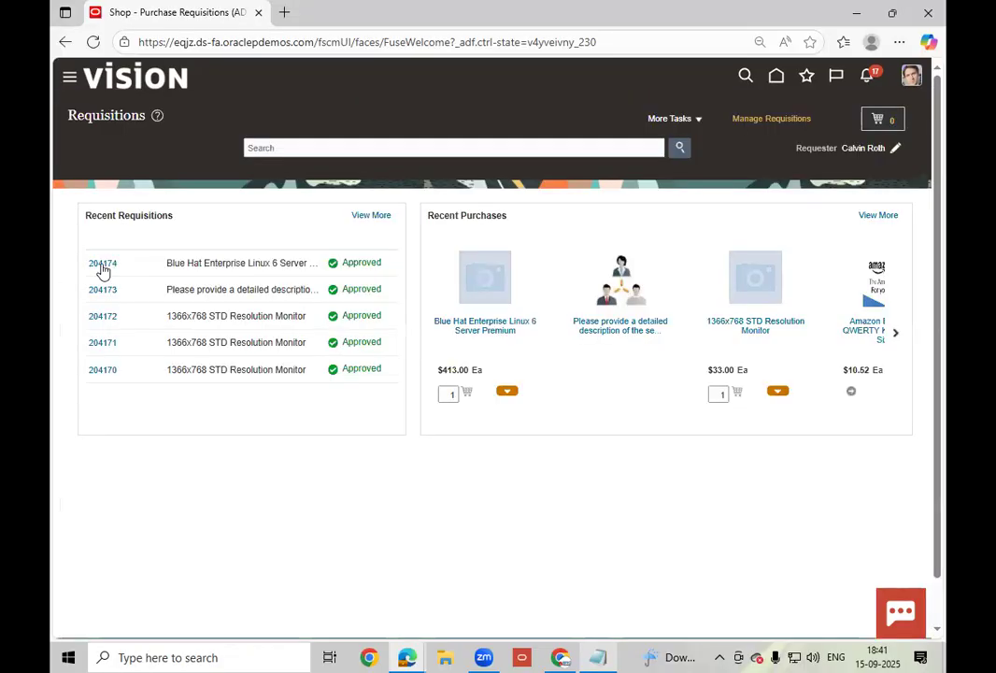
click(105, 262)
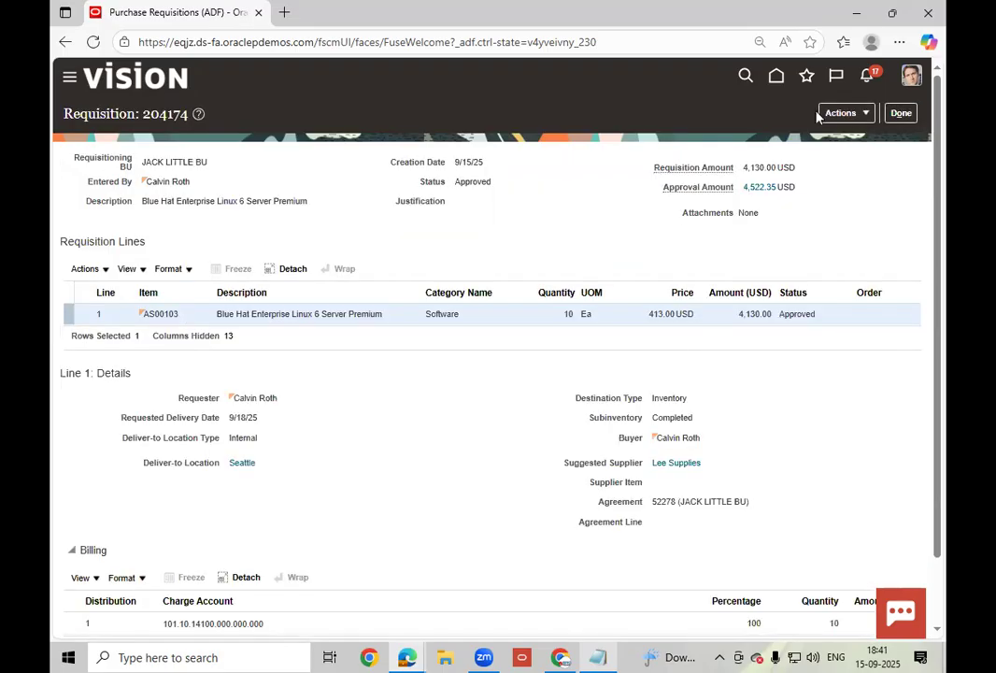
click(865, 113)
- Duplicate requisition 204174 as new requisition 204181
click(769, 140)
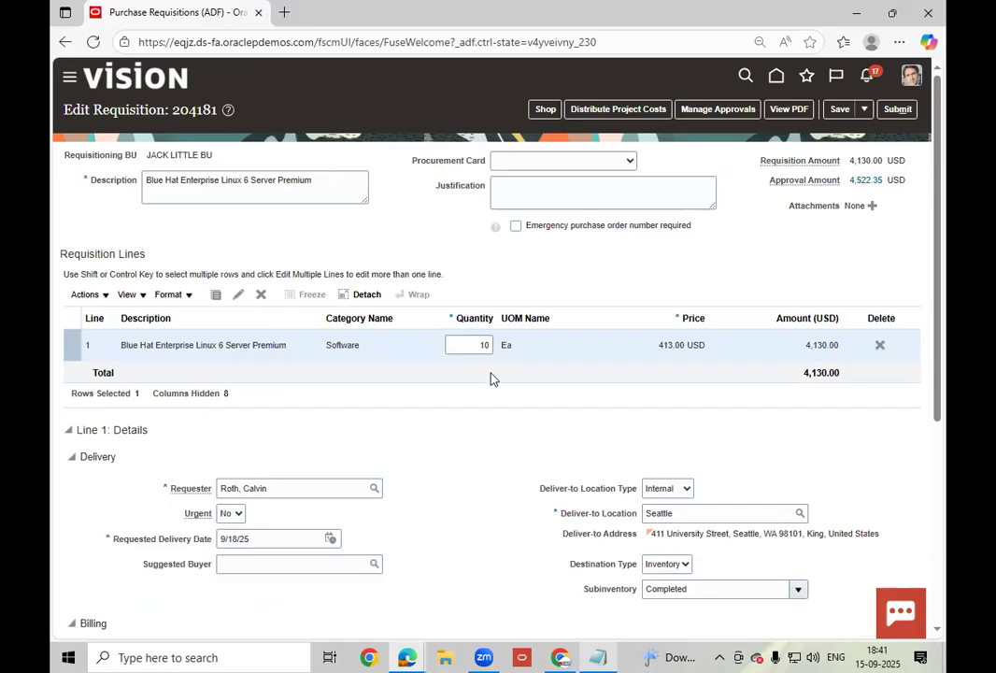
scroll(476, 376, down, 3)
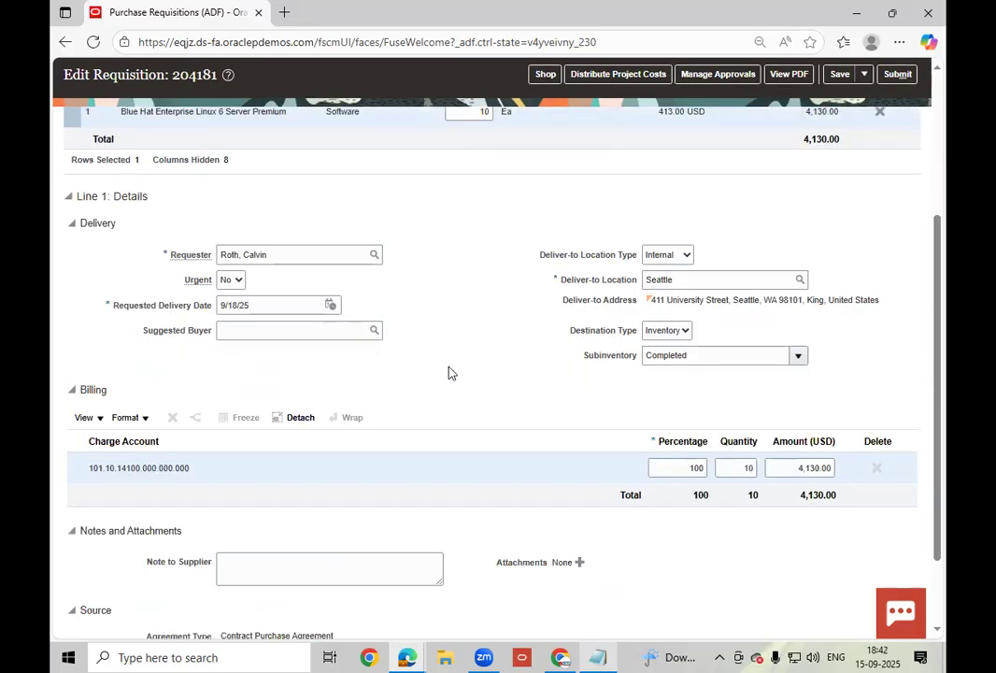
scroll(449, 373, down, 2)
scroll(448, 373, up, 5)
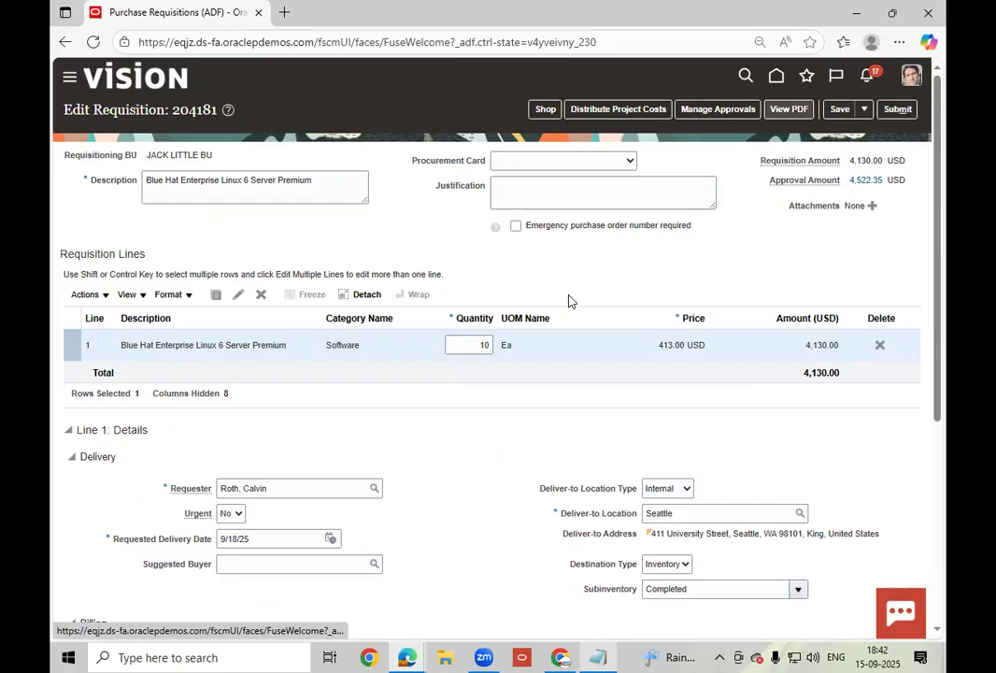
- Review requisition 204181's line of 10 servers and submit it for approval
scroll(570, 300, down, 1)
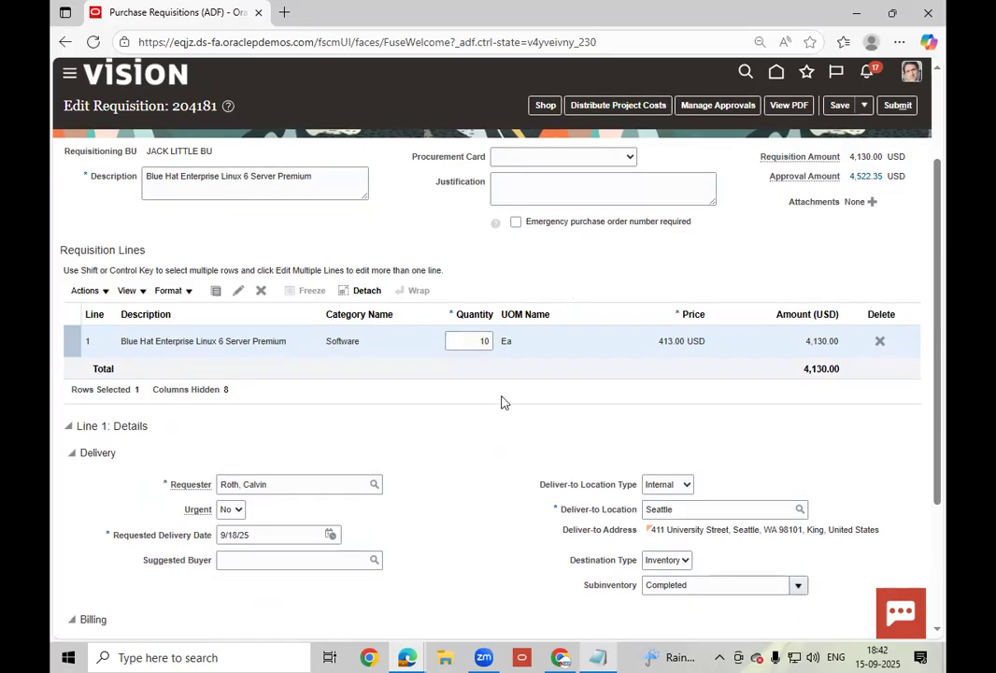
scroll(182, 400, down, 3)
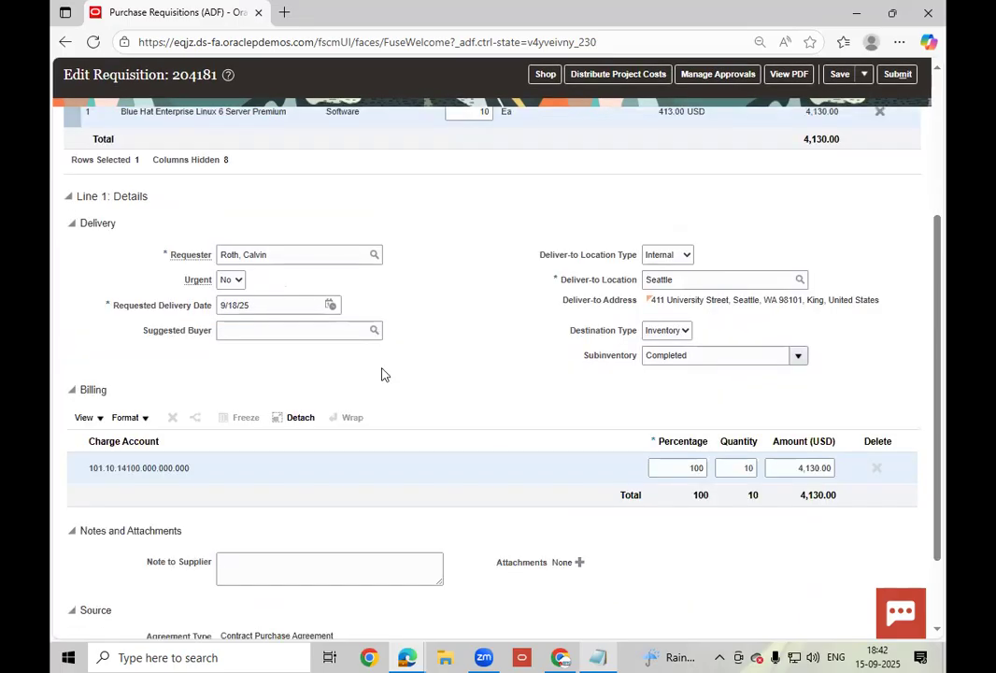
scroll(381, 374, down, 1)
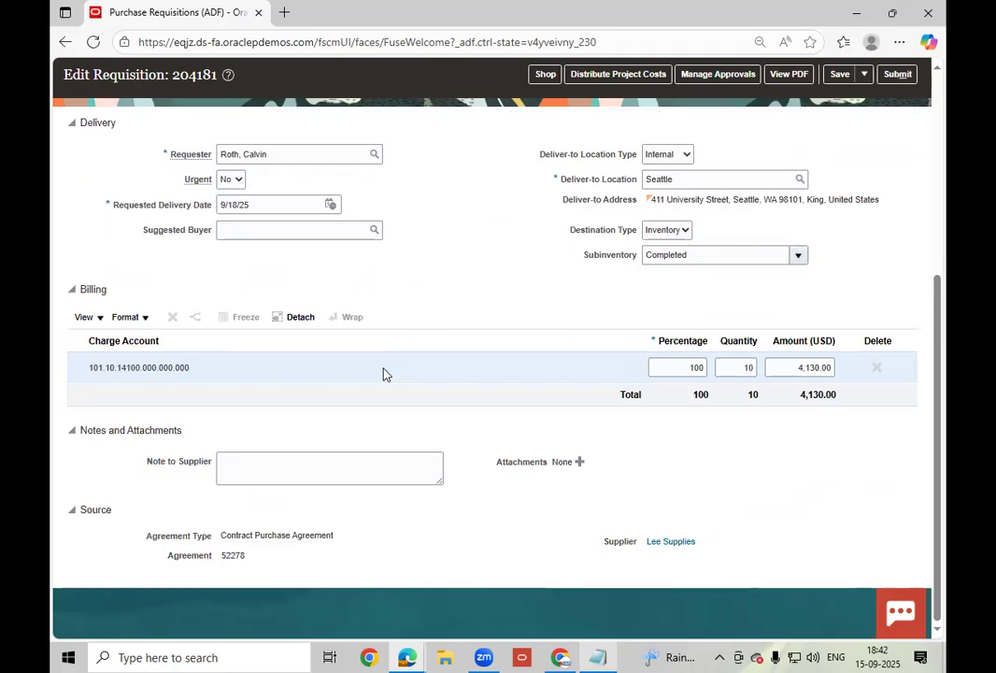
scroll(383, 374, up, 3)
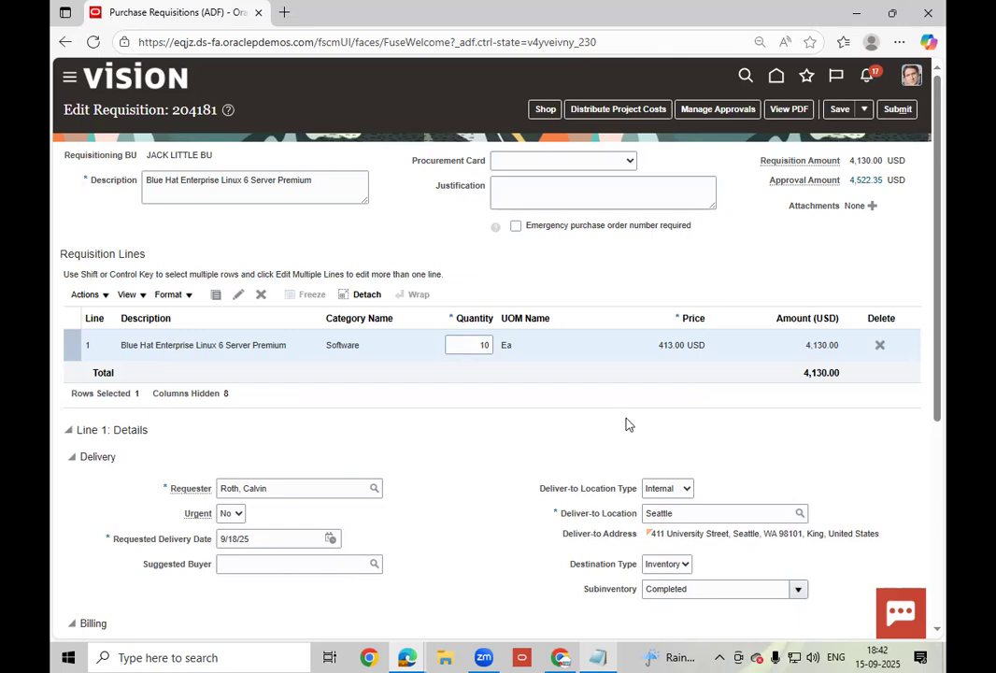
scroll(728, 290, down, 3)
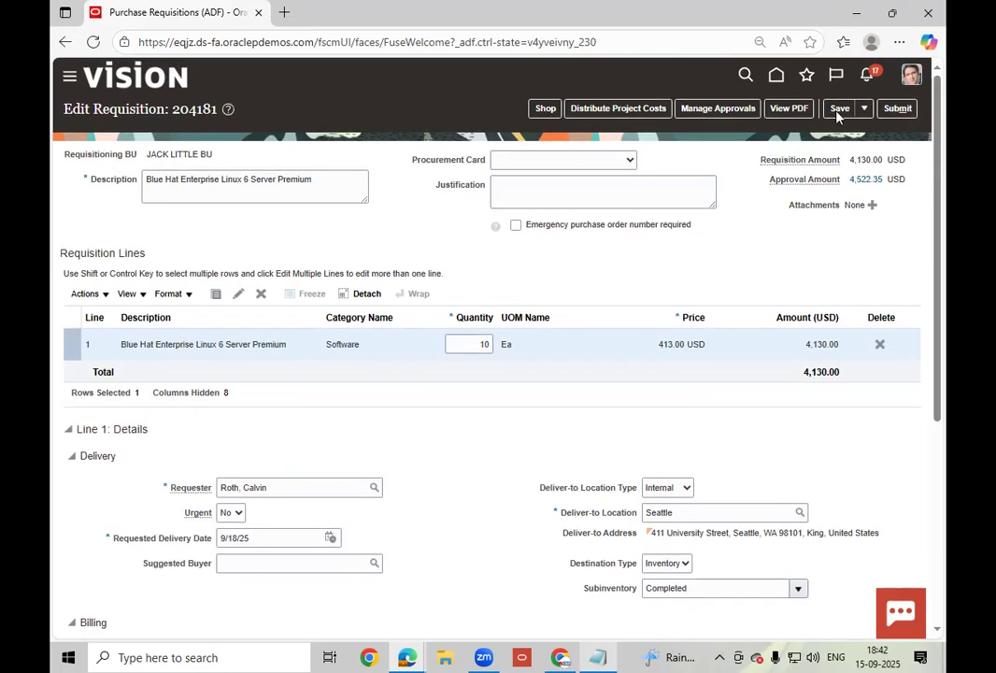
click(896, 109)
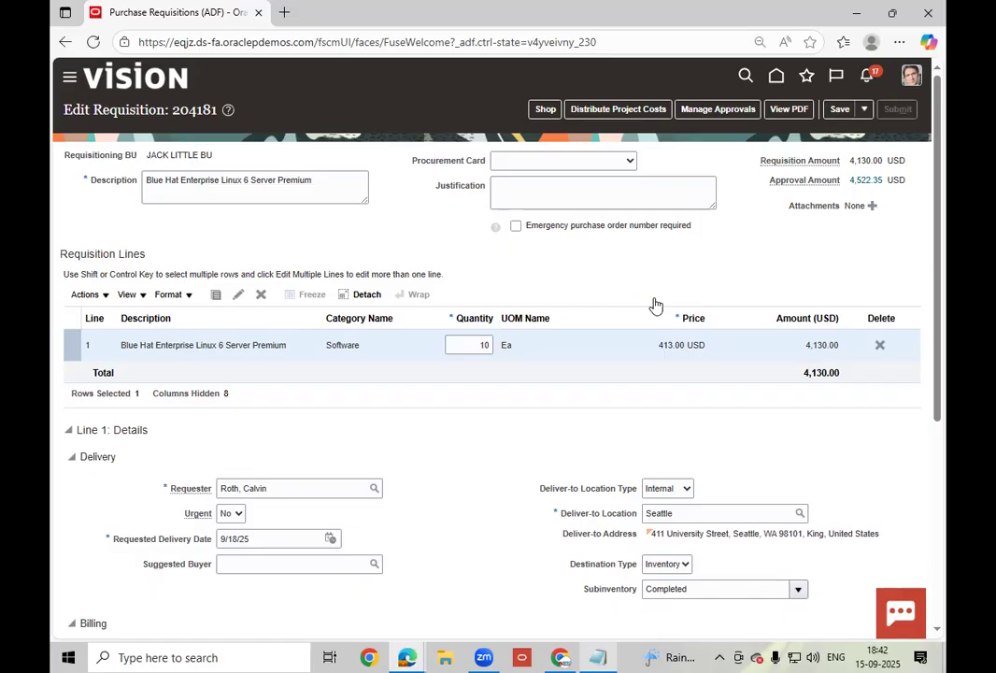
click(696, 120)
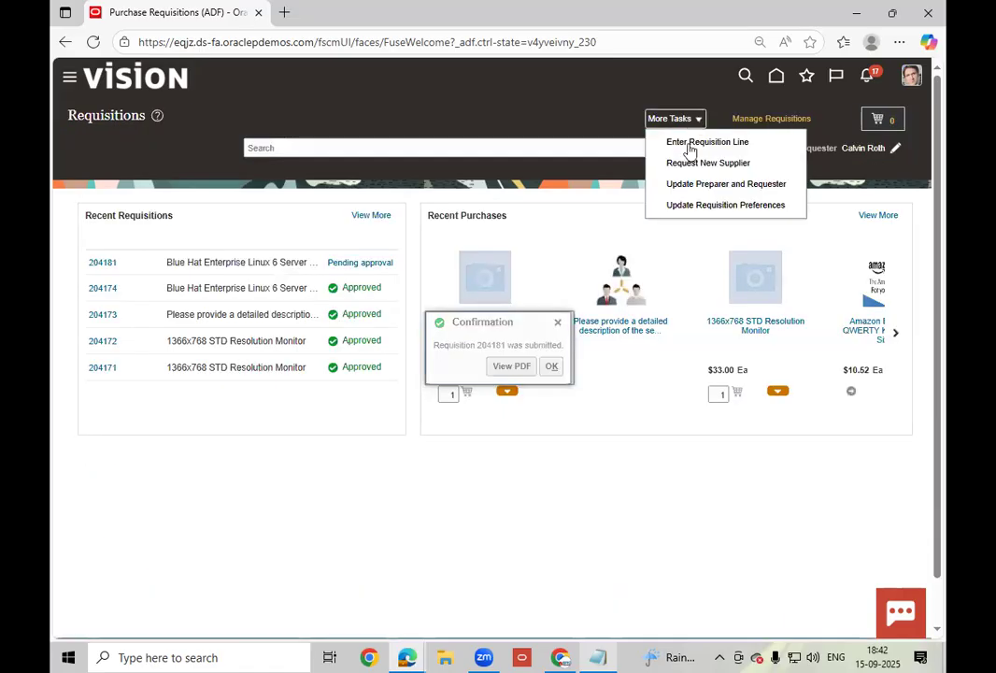
- Start a manual requisition line: Goods, item AS00104, quantity 20, marked Negotiated
click(688, 143)
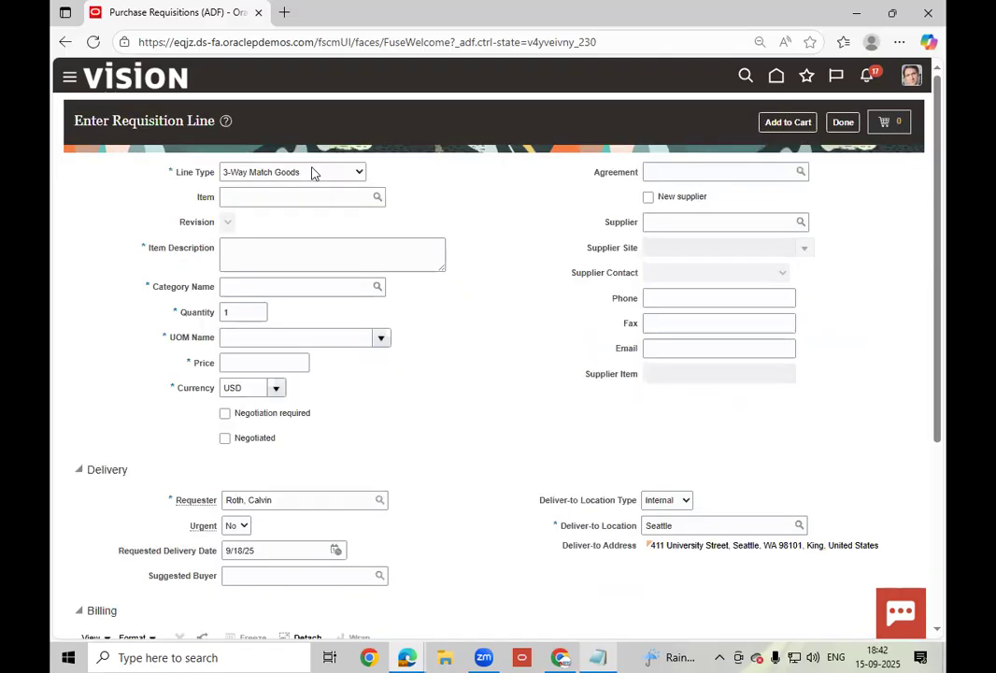
click(313, 174)
click(276, 324)
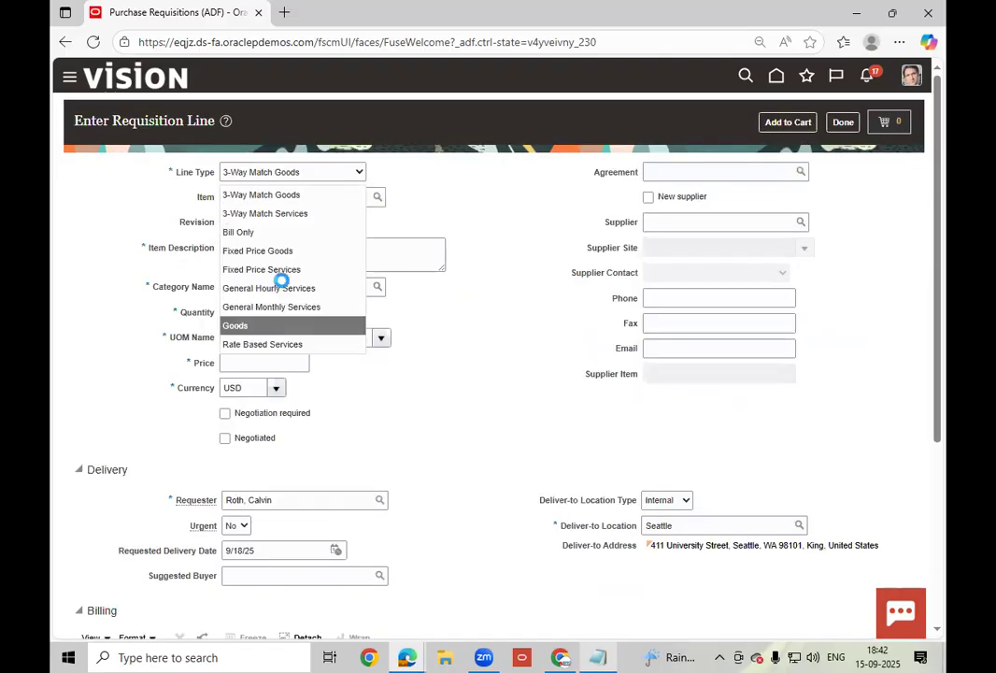
click(276, 202)
text(AS00104)
key(Tab)
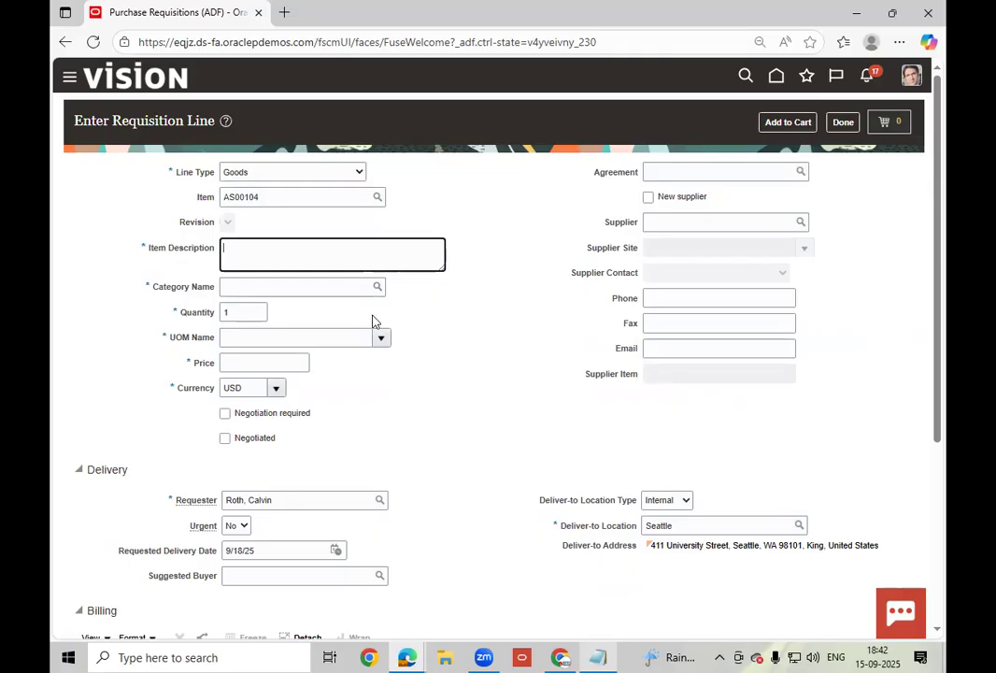
click(257, 307)
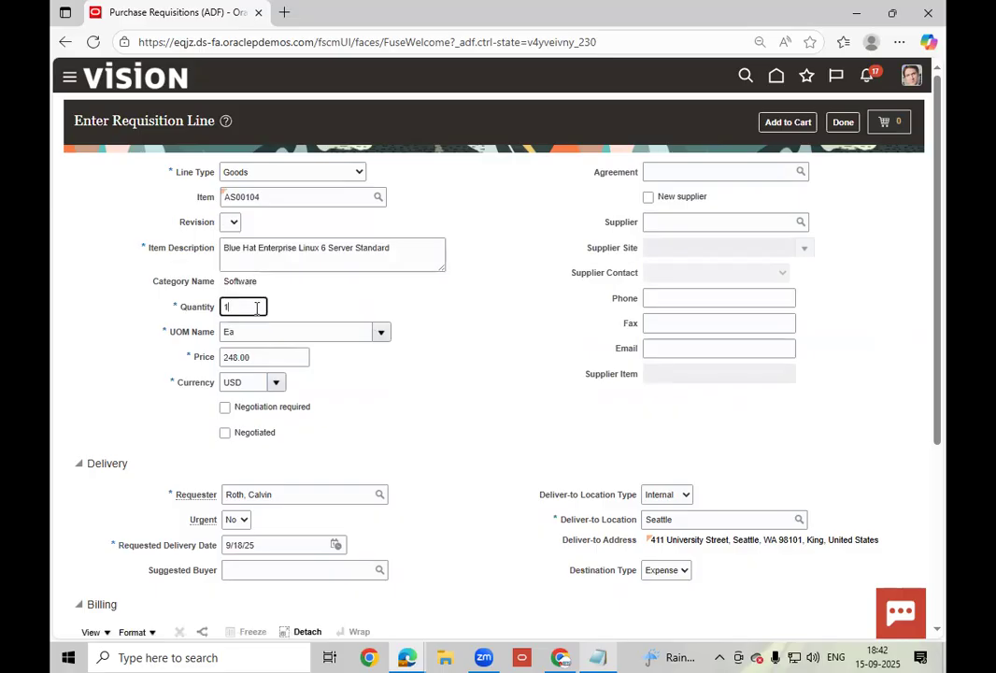
key(BackSpace)
text(20)
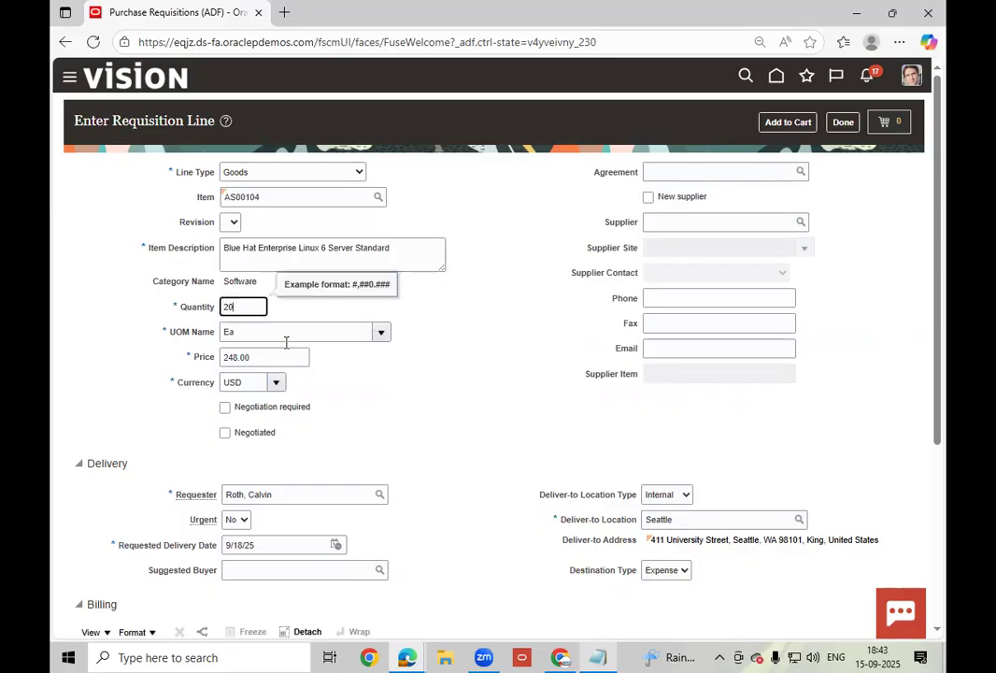
key(Tab)
click(262, 429)
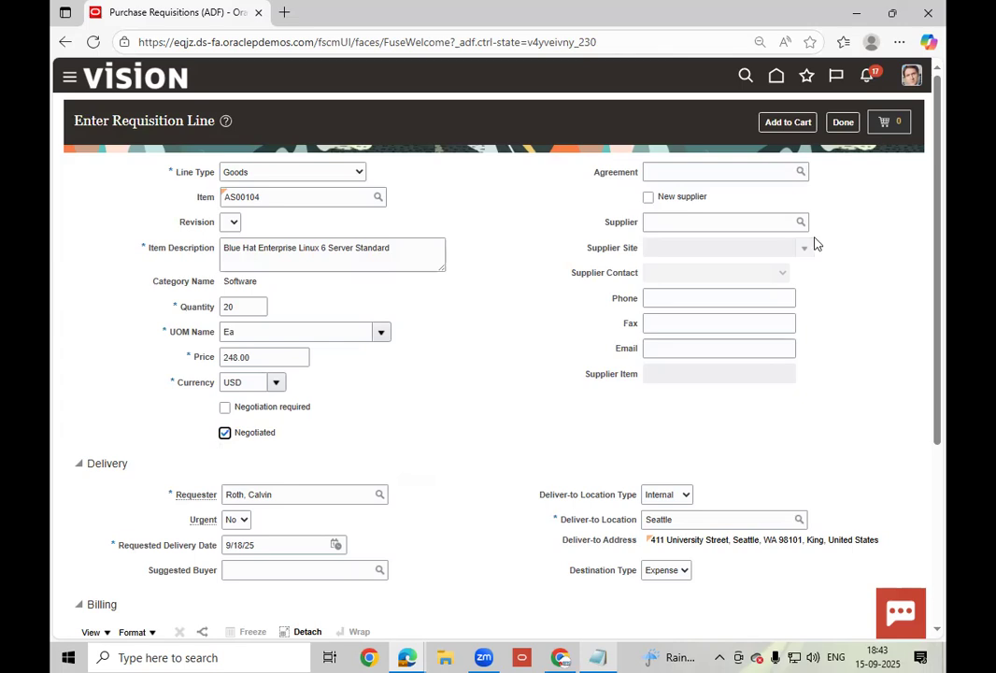
- Set supplier Lee Supplies and destination type Inventory, then add the line to the cart
click(728, 224)
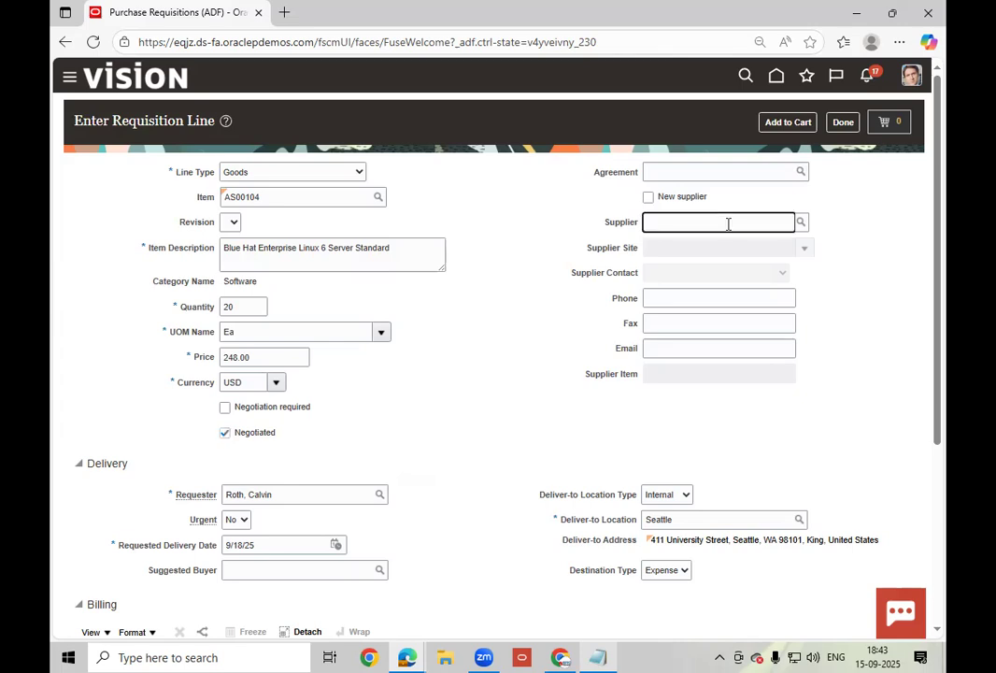
text(lee)
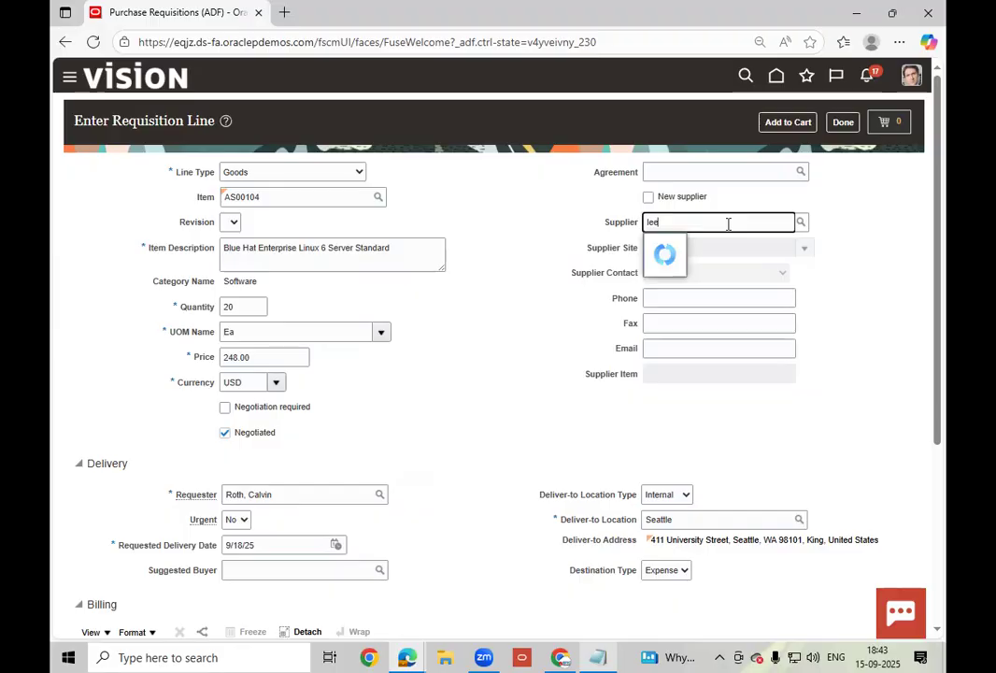
click(724, 244)
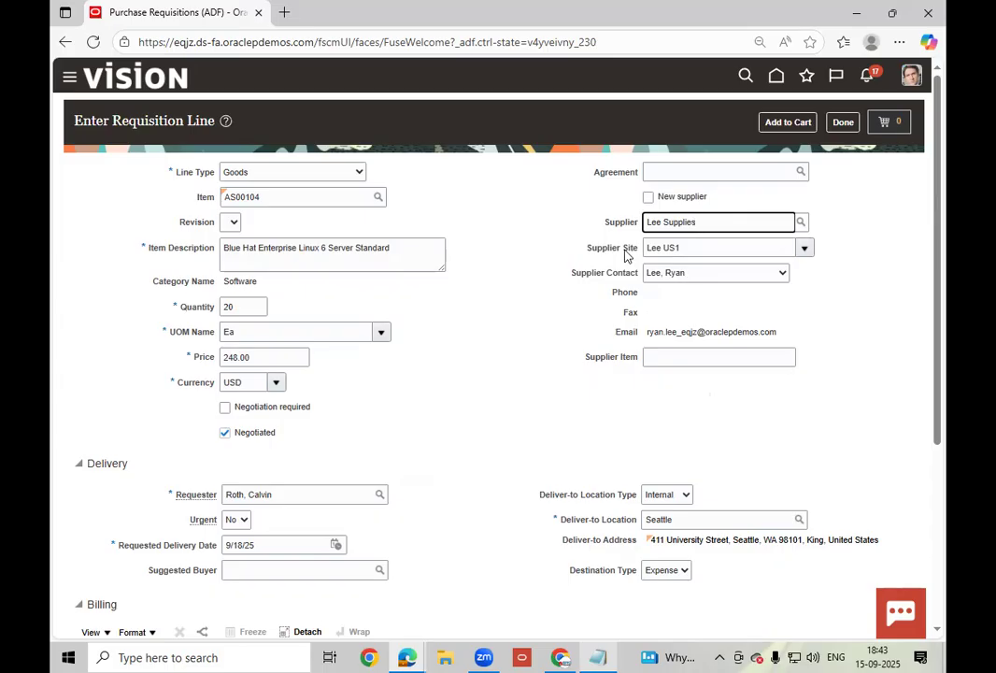
click(666, 571)
click(664, 612)
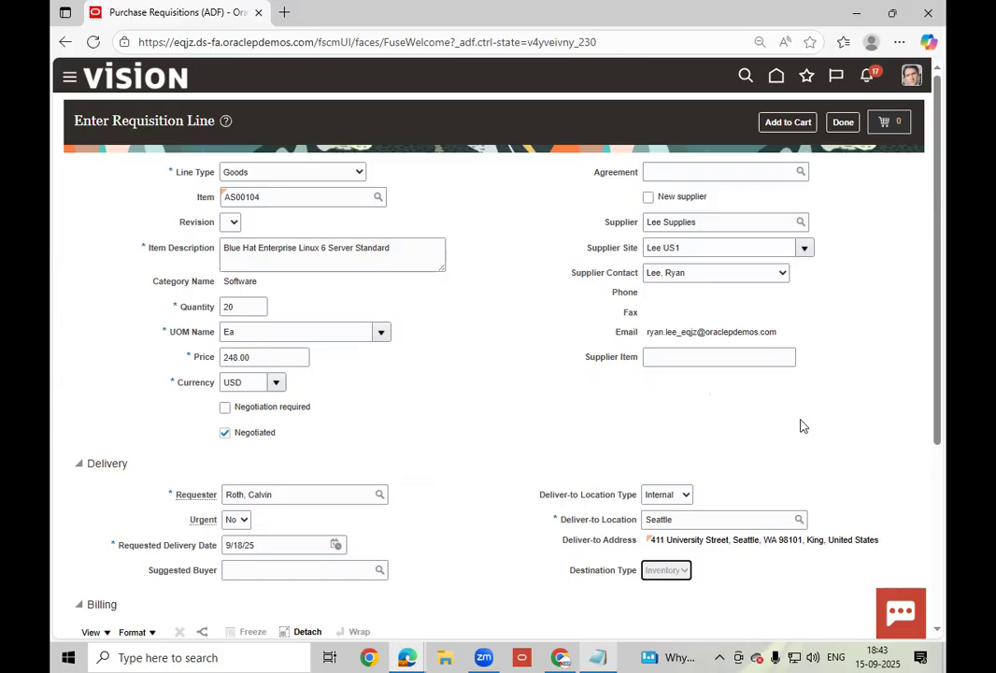
click(787, 122)
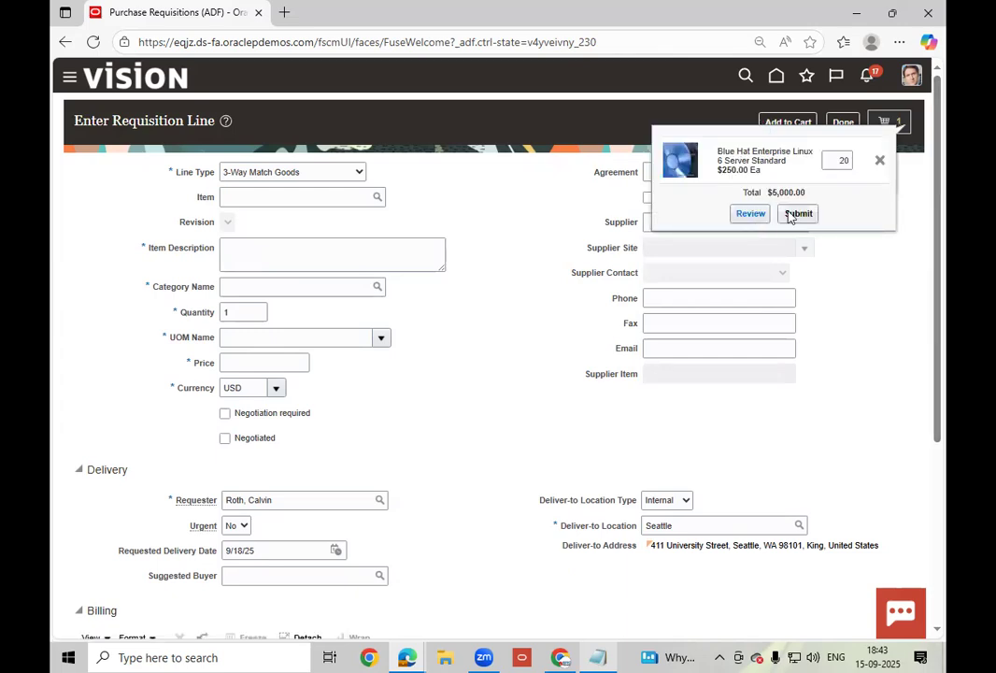
- Submit the cart, select the new requisition number 204182 and close the confirmation
click(801, 216)
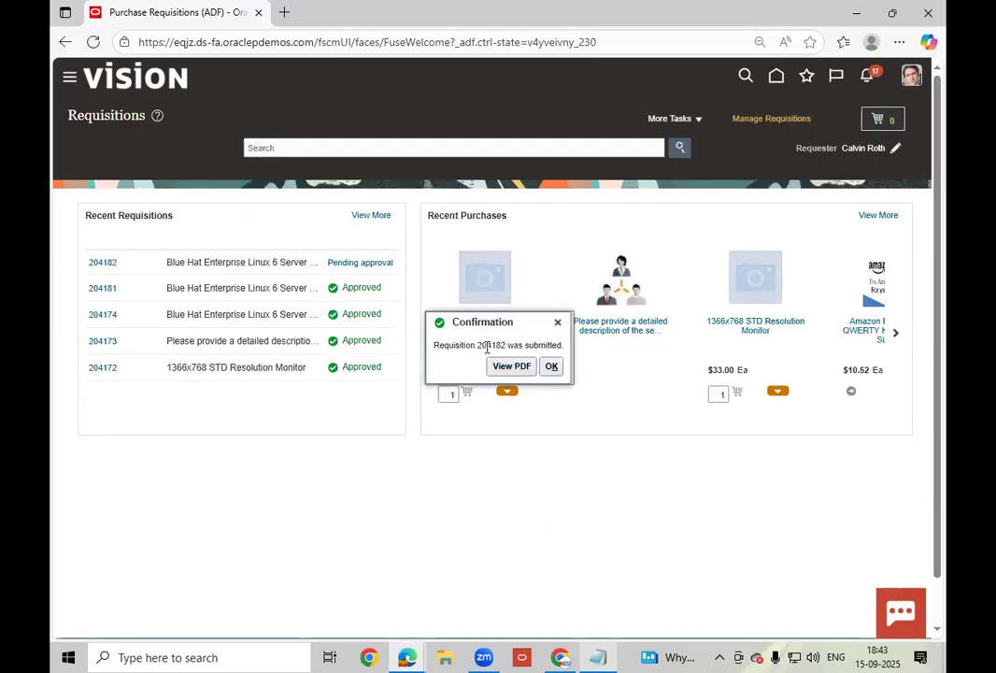
double_click(490, 345)
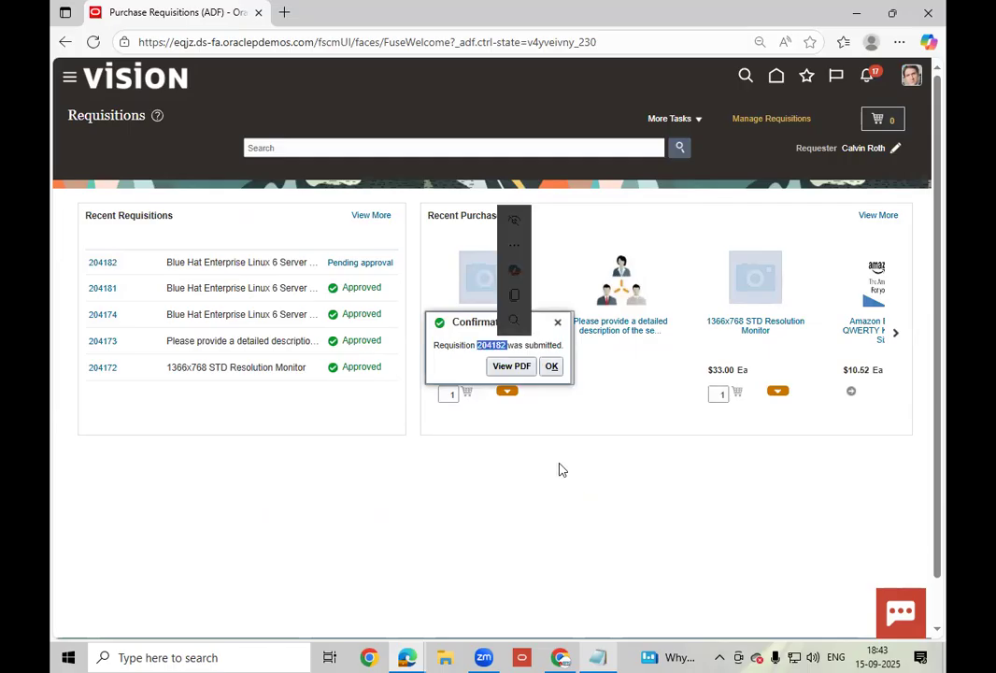
click(552, 368)
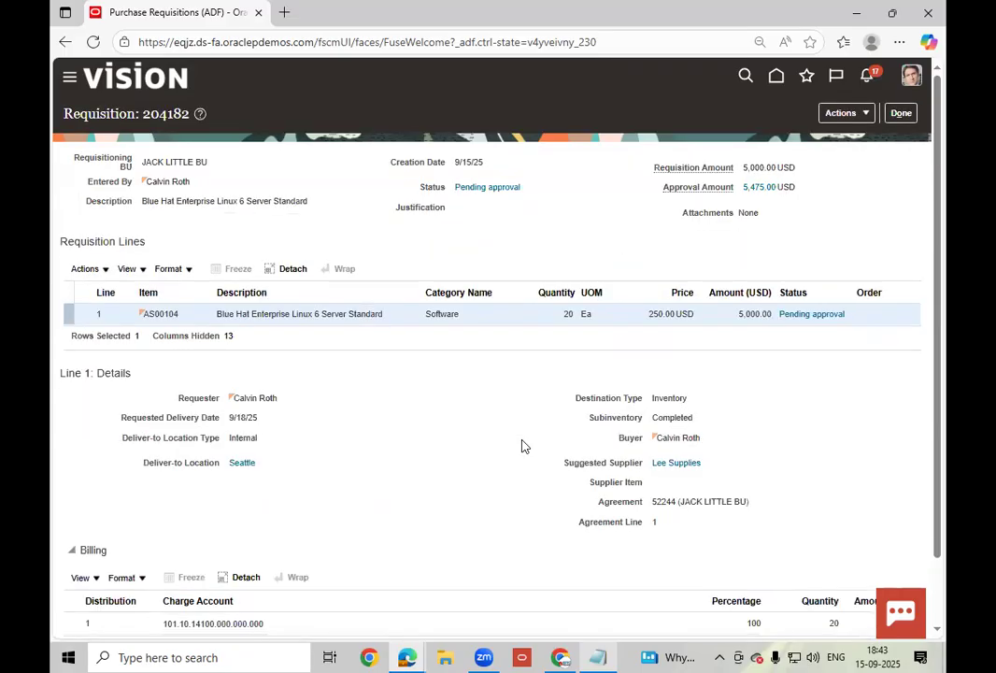
- Leave requisition 204182 and reload it from Recent Requisitions to see it Approved
click(865, 113)
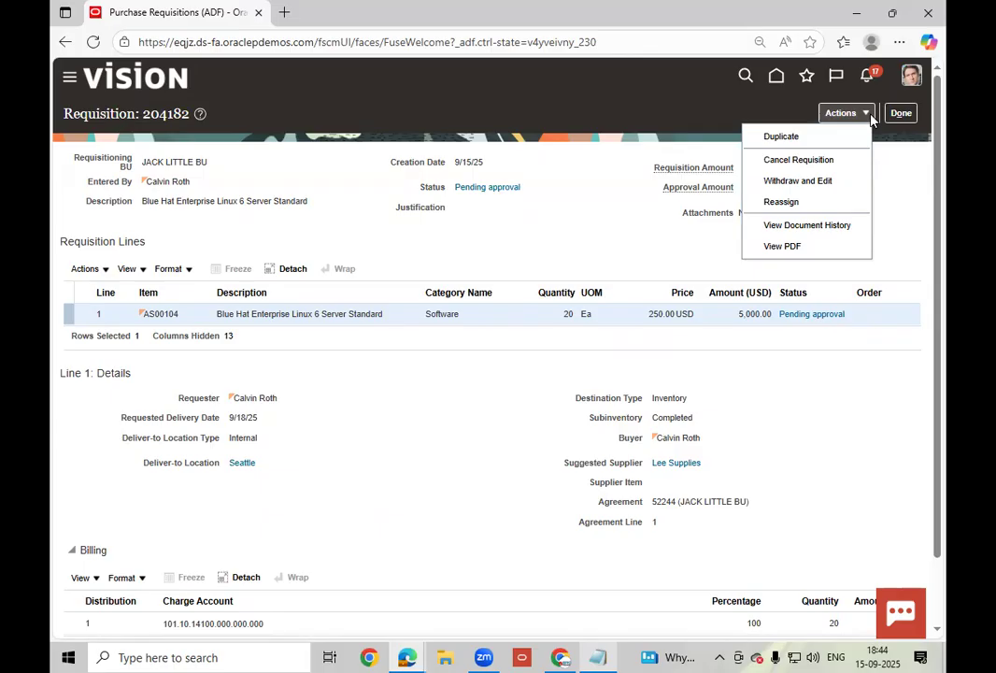
click(580, 242)
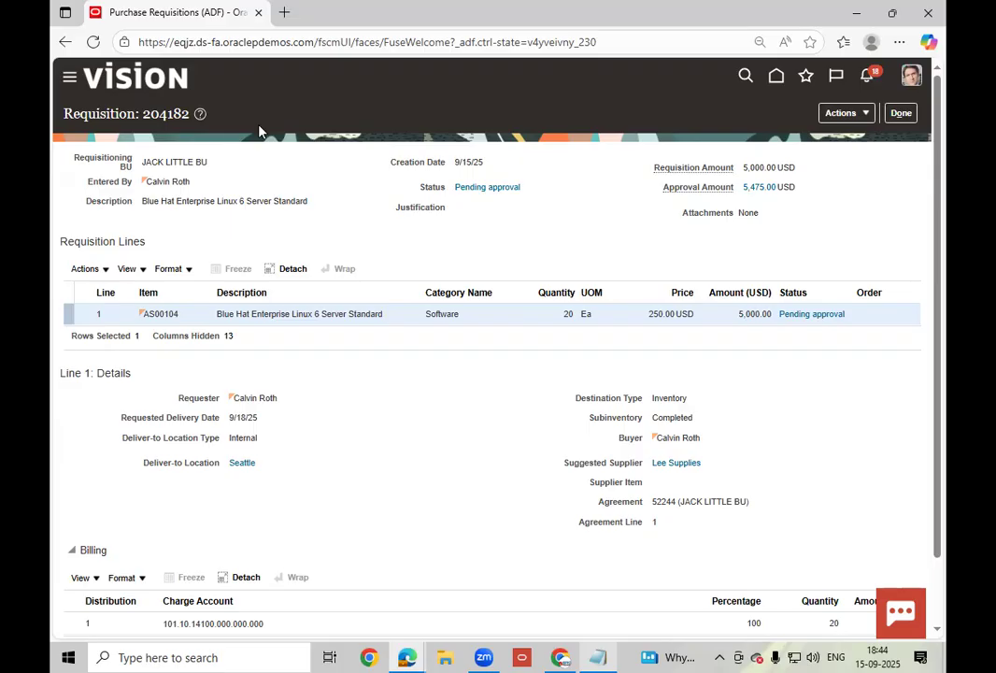
mouse_move(520, 290)
click(900, 113)
click(101, 264)
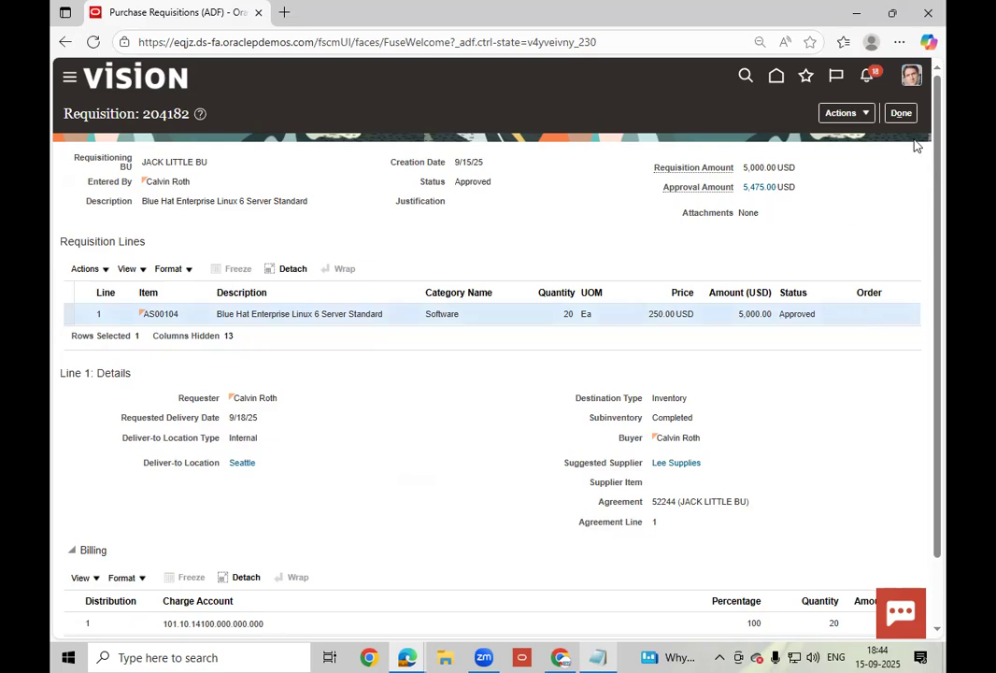
- Reopen requisition 204182, read line 1's buyer-processing message, and return to Requisitions
click(901, 113)
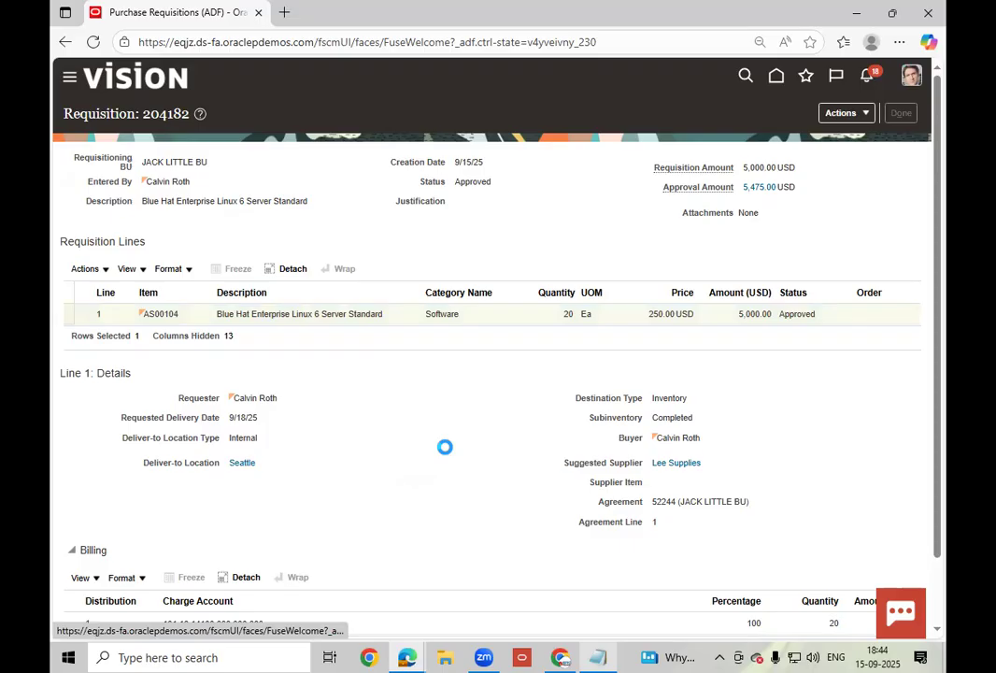
click(94, 263)
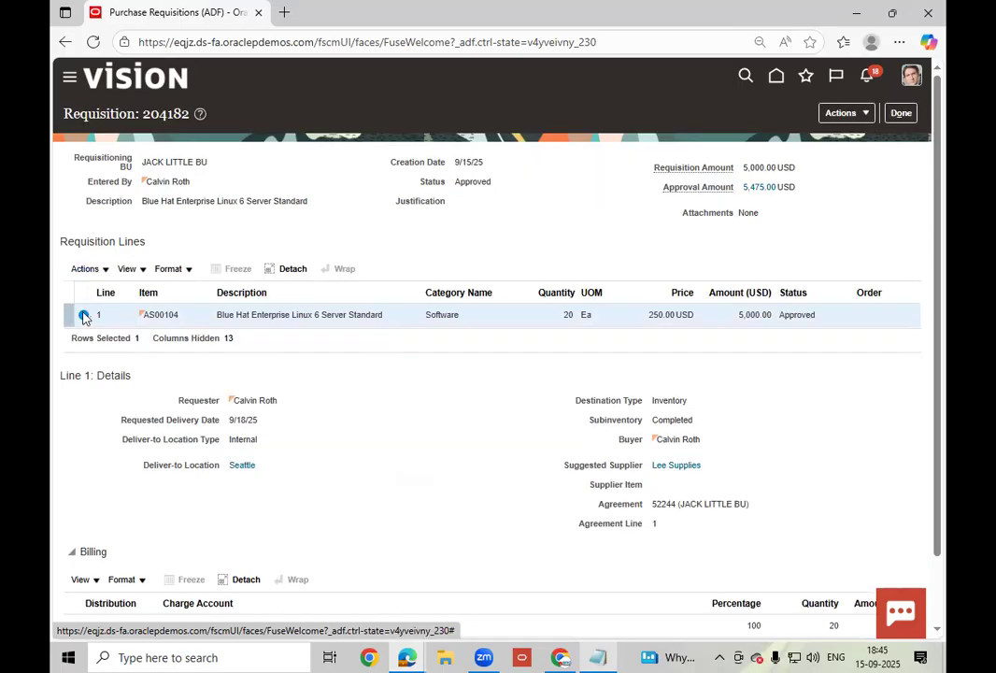
click(83, 315)
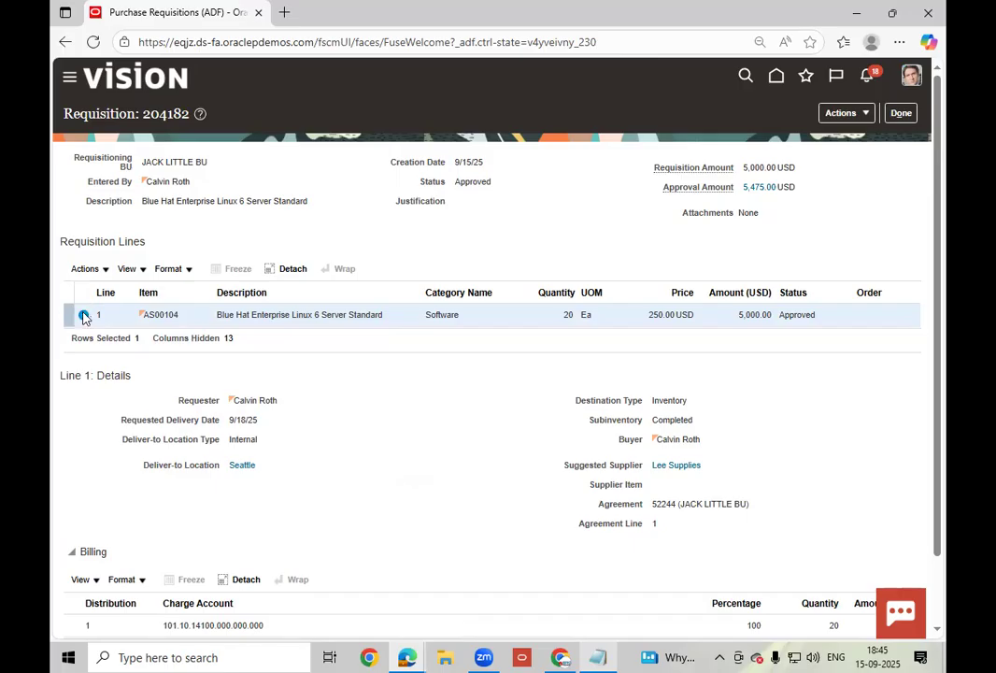
mouse_move(84, 318)
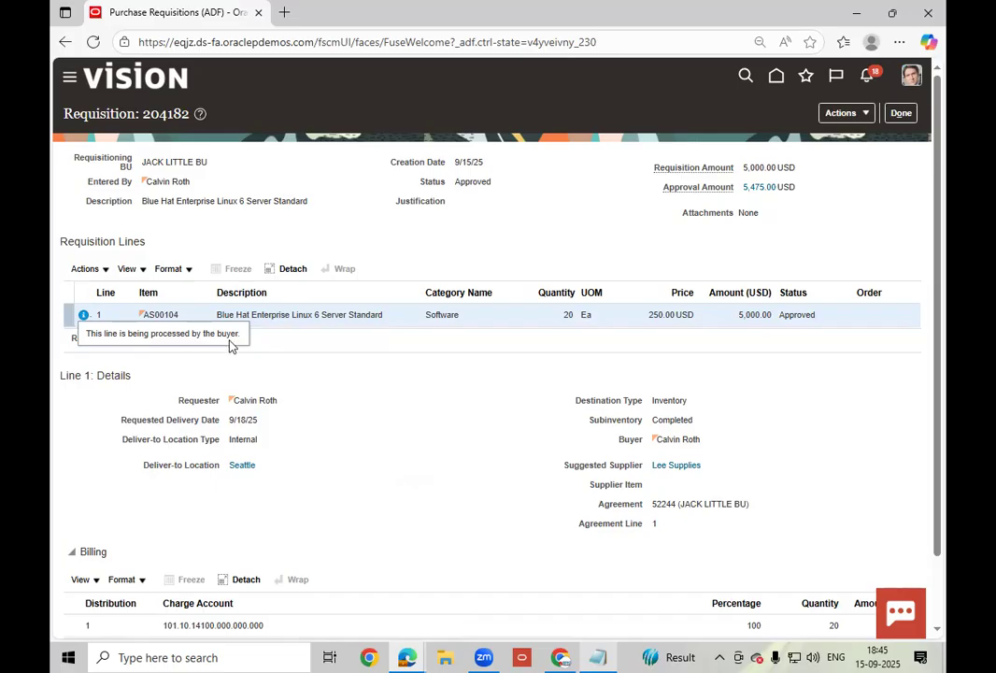
click(900, 112)
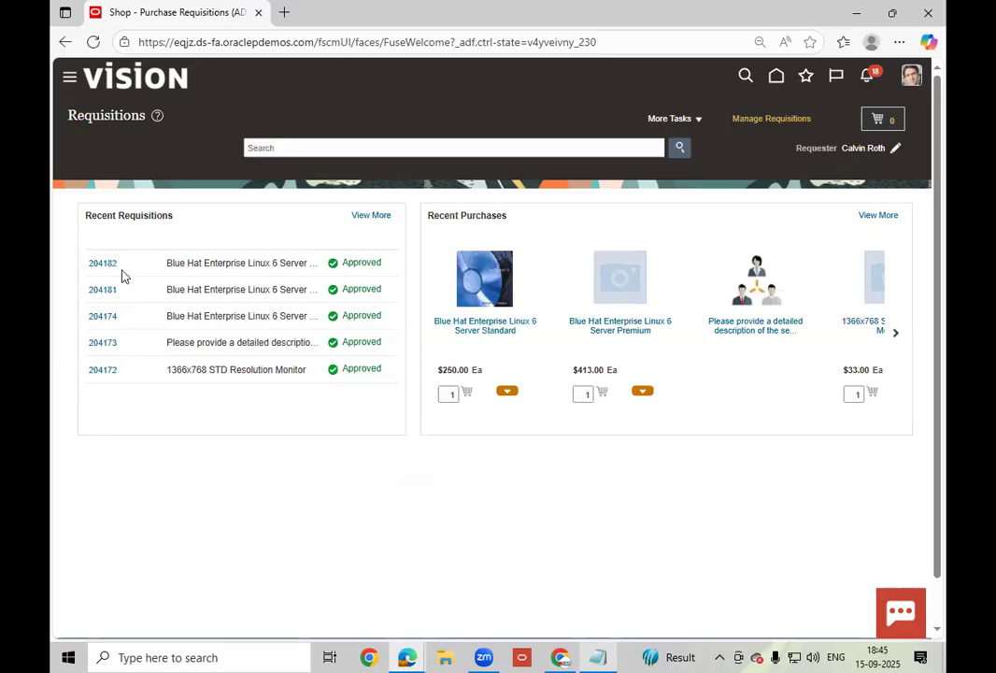
- Open and close requisition 204182 repeatedly to refresh its status
click(100, 265)
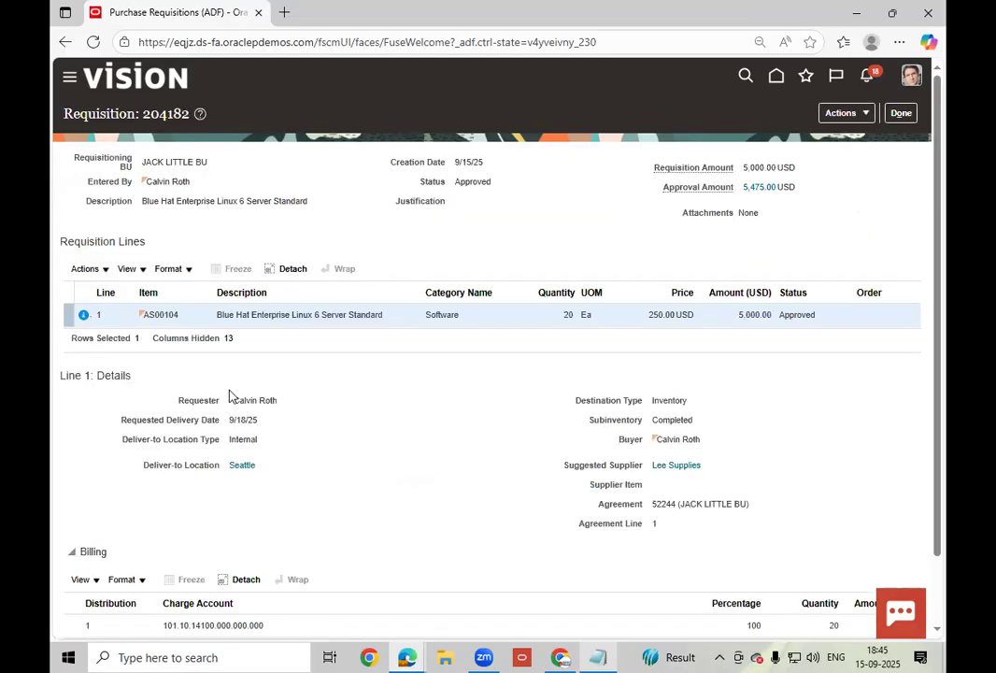
click(900, 113)
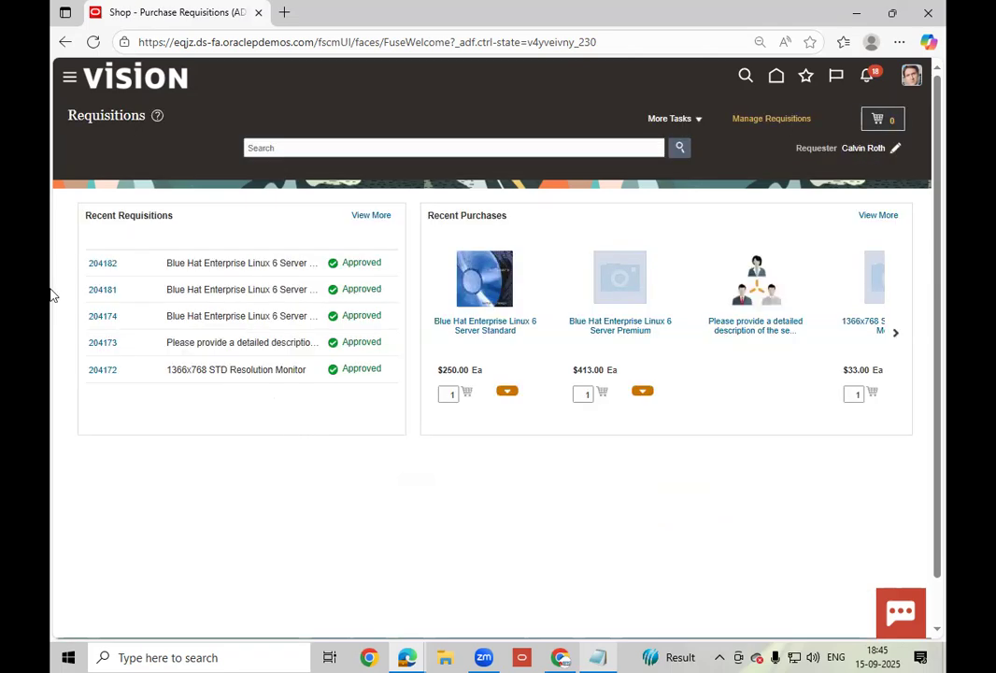
click(108, 267)
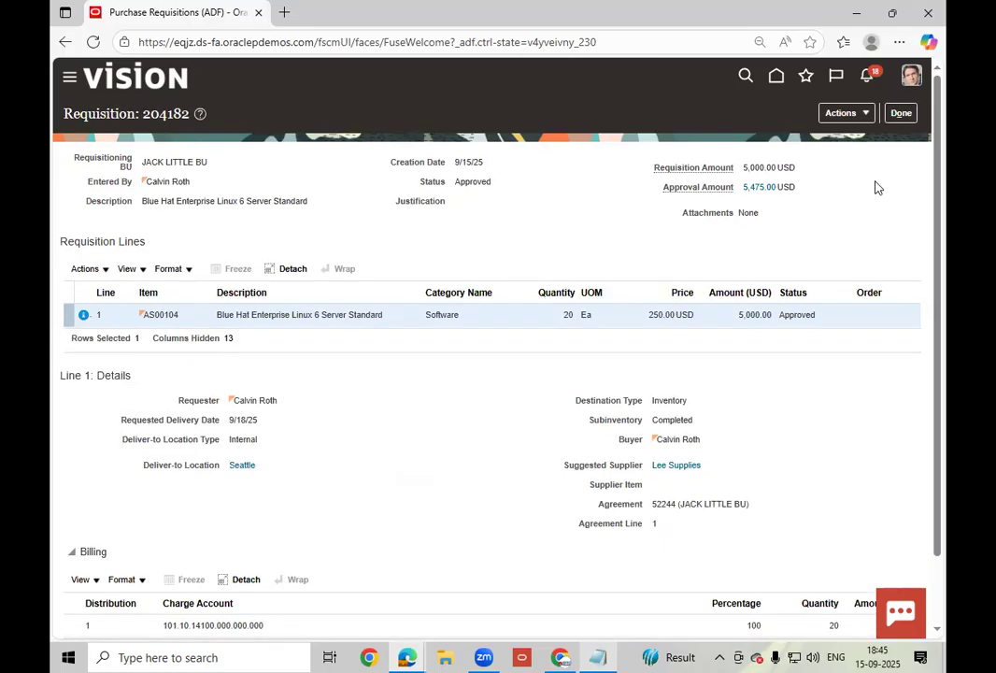
click(902, 113)
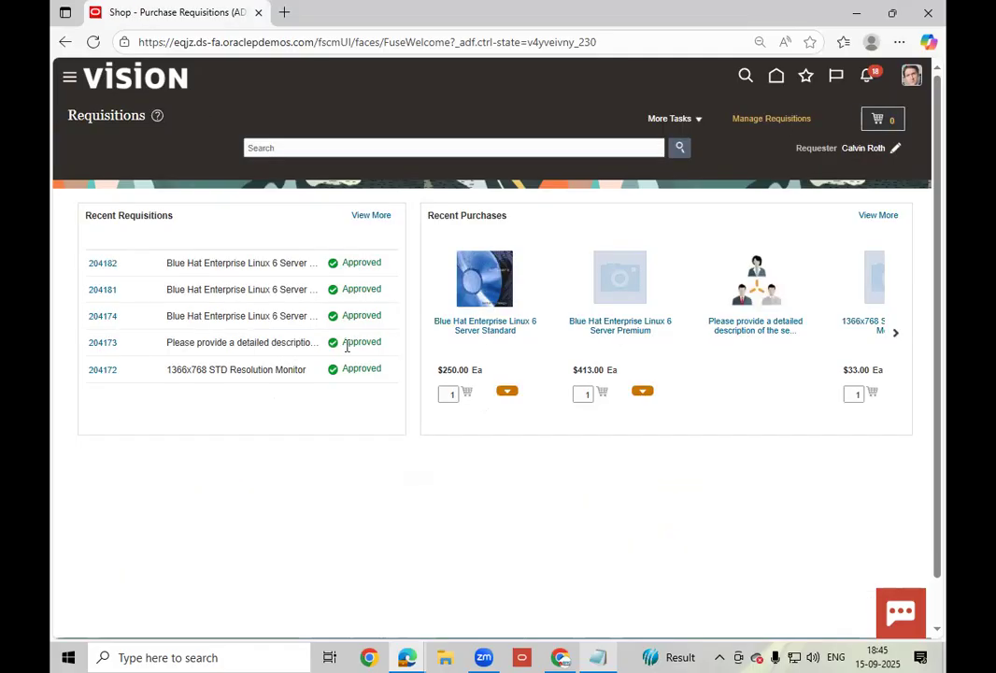
click(96, 265)
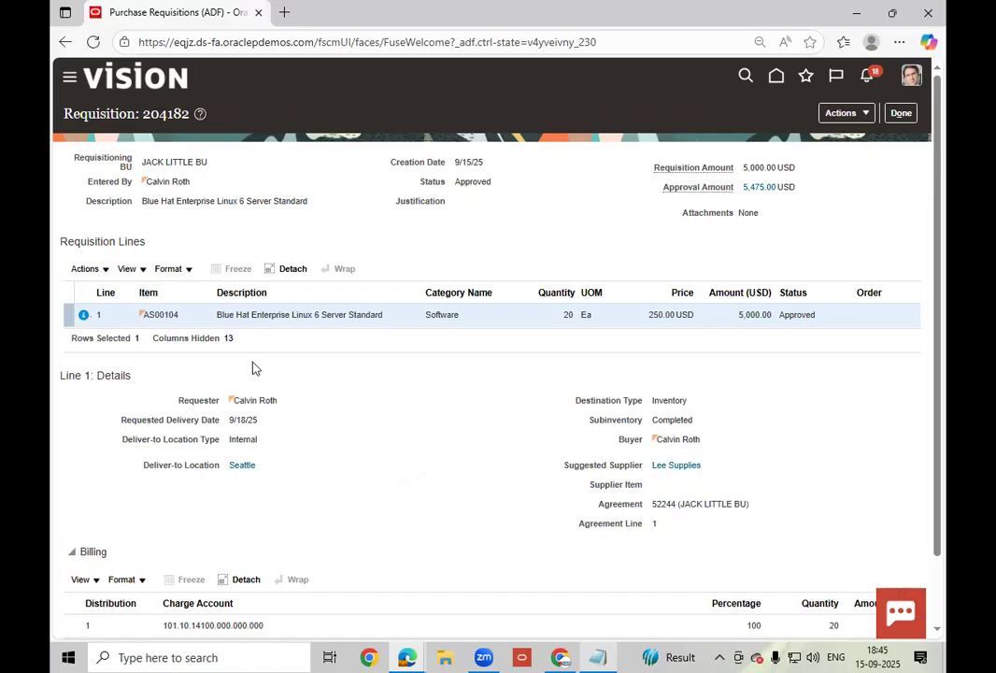
click(901, 113)
- Read line 1's processing message, close requisition 204182, and go to the home page
click(85, 316)
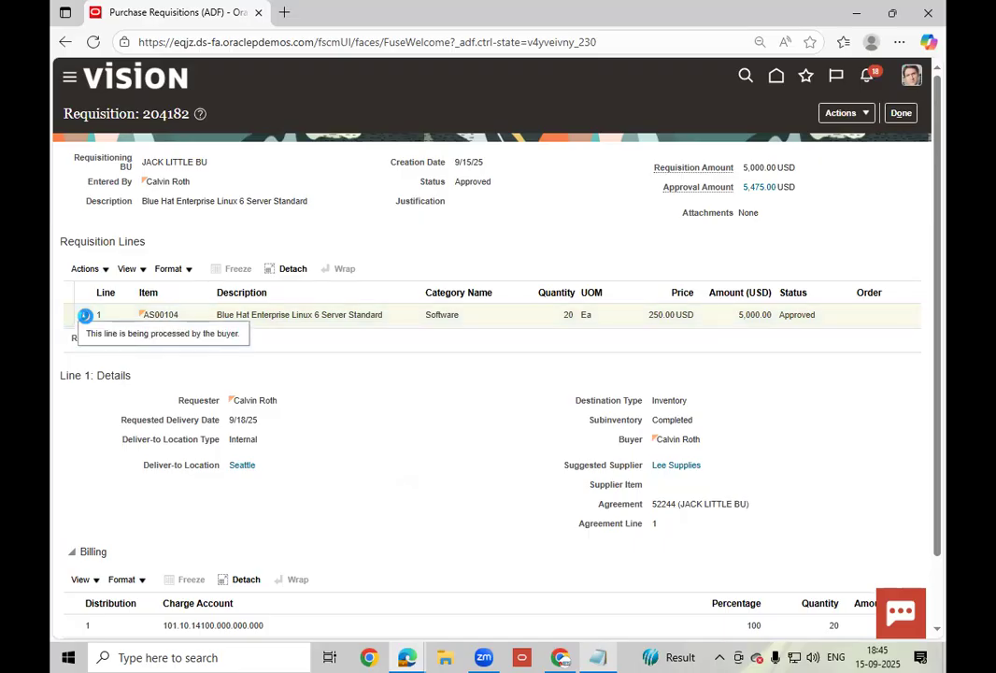
click(84, 316)
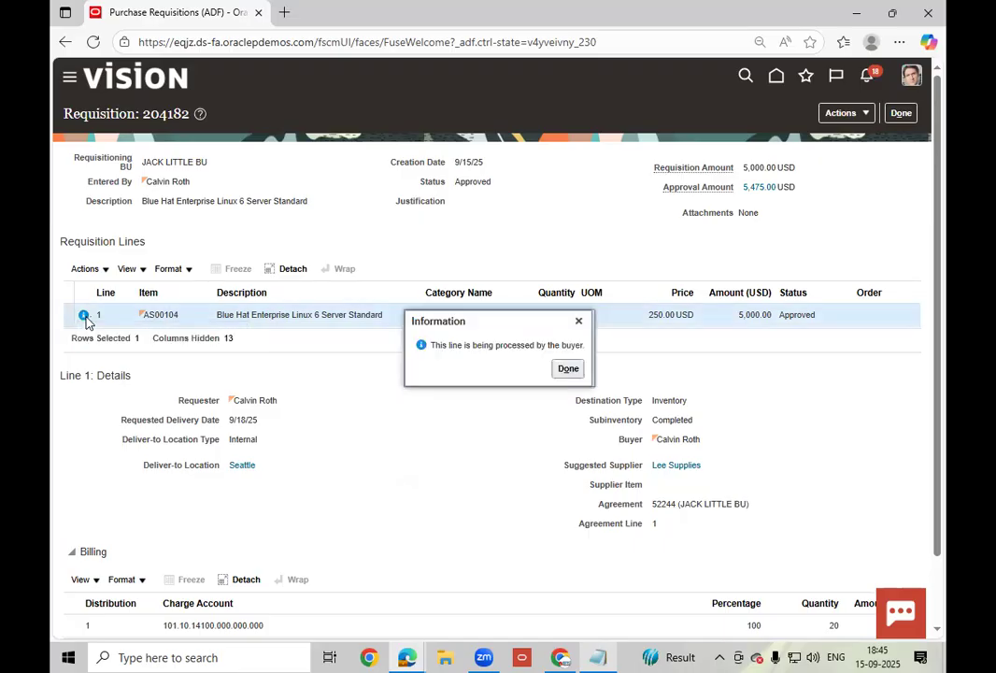
click(567, 369)
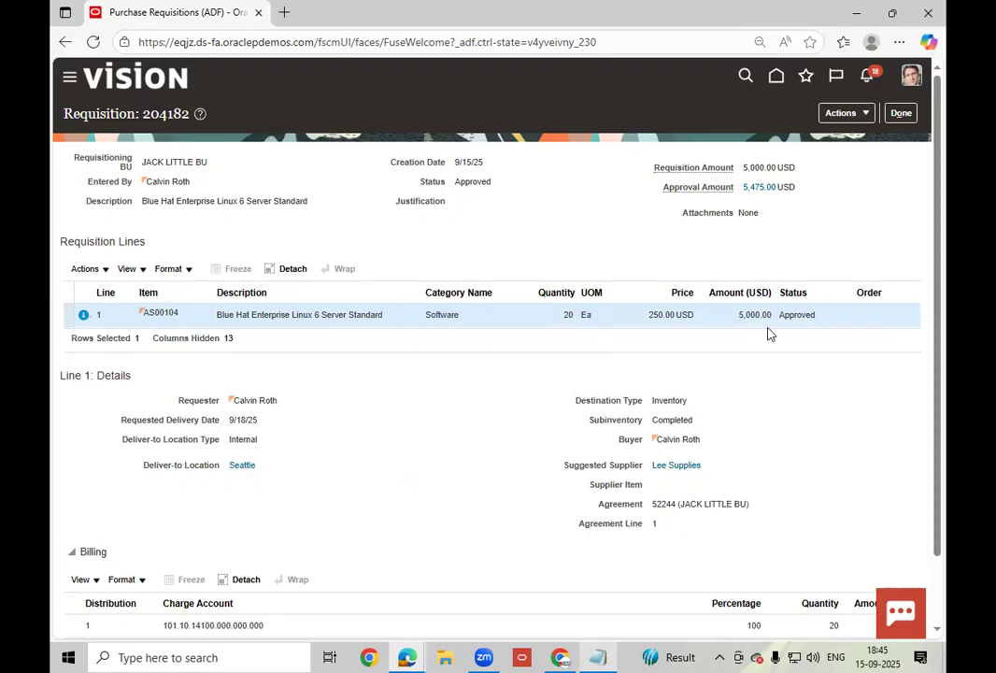
click(901, 114)
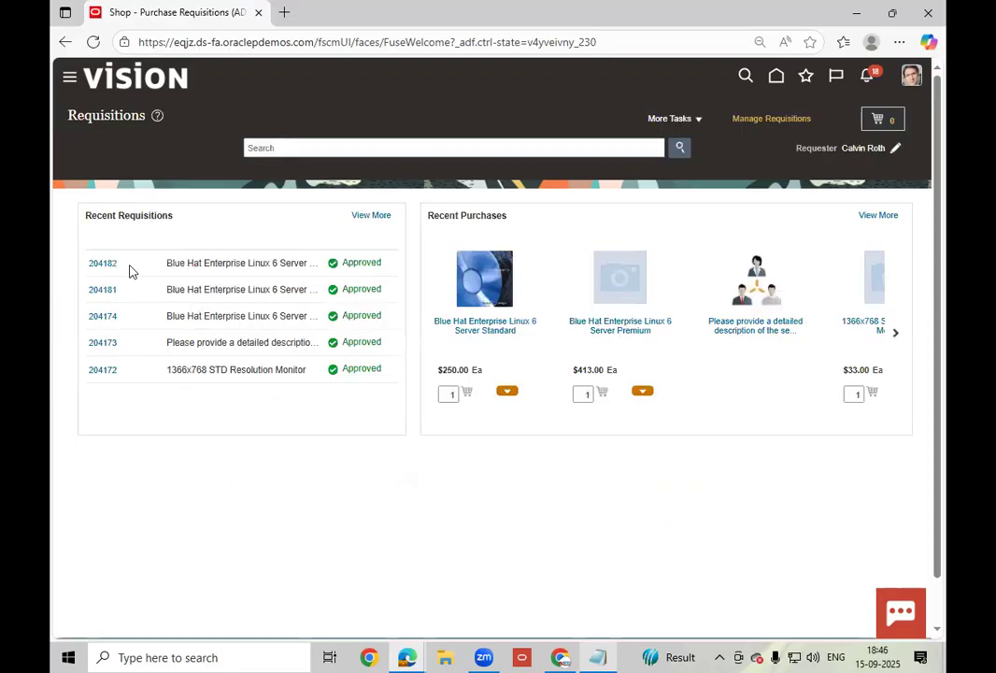
click(93, 264)
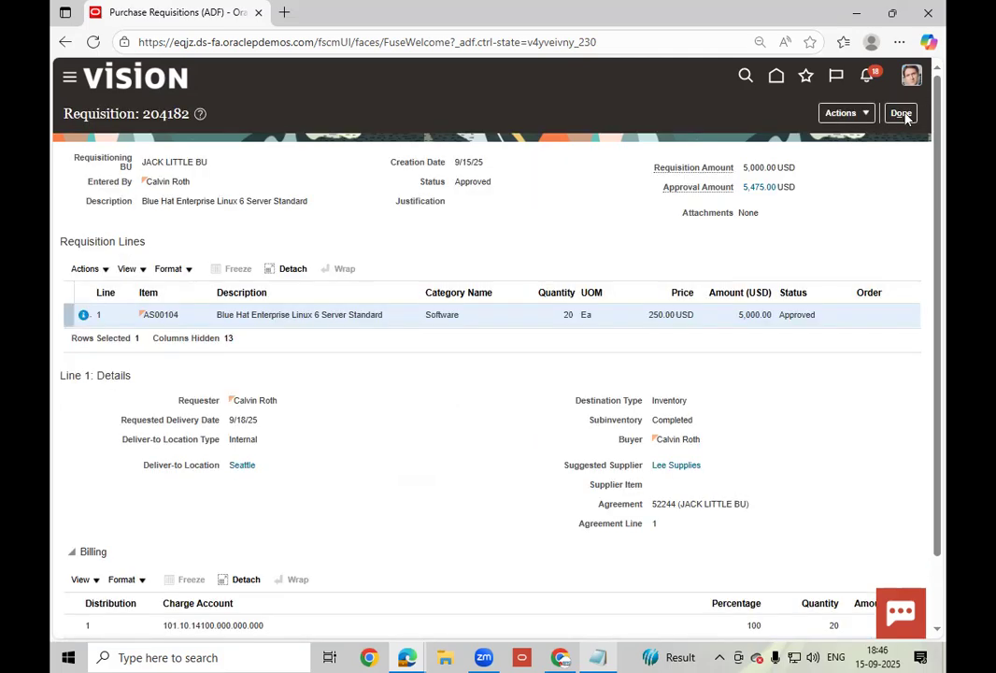
click(902, 113)
click(774, 78)
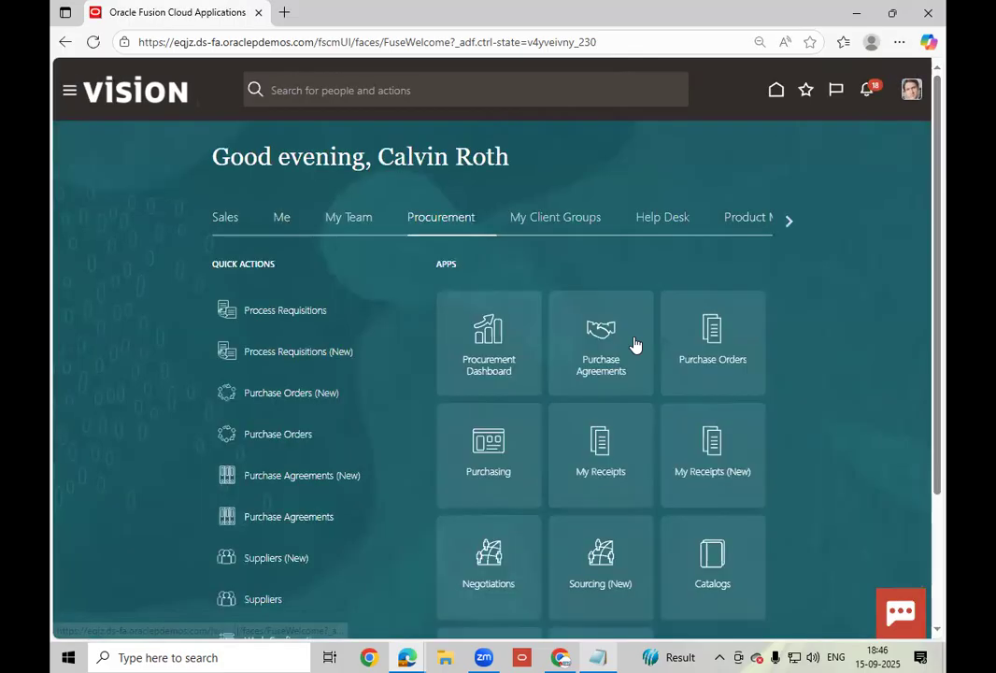
- Open Process Requisitions from the Purchase Orders work area, glancing at the agreement 52278 notes
click(689, 365)
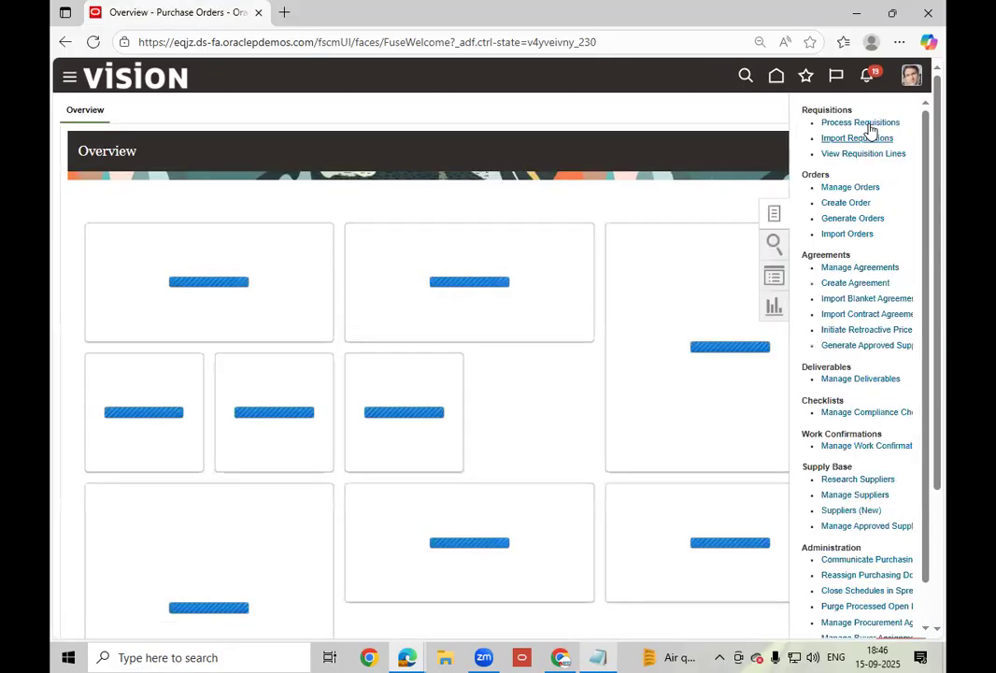
click(831, 123)
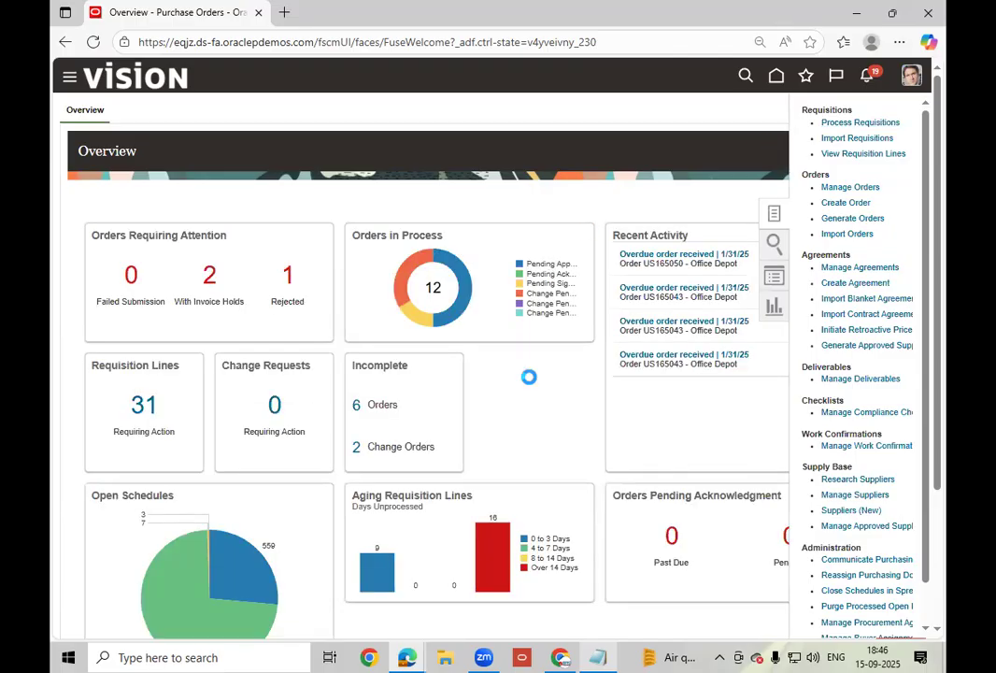
click(597, 656)
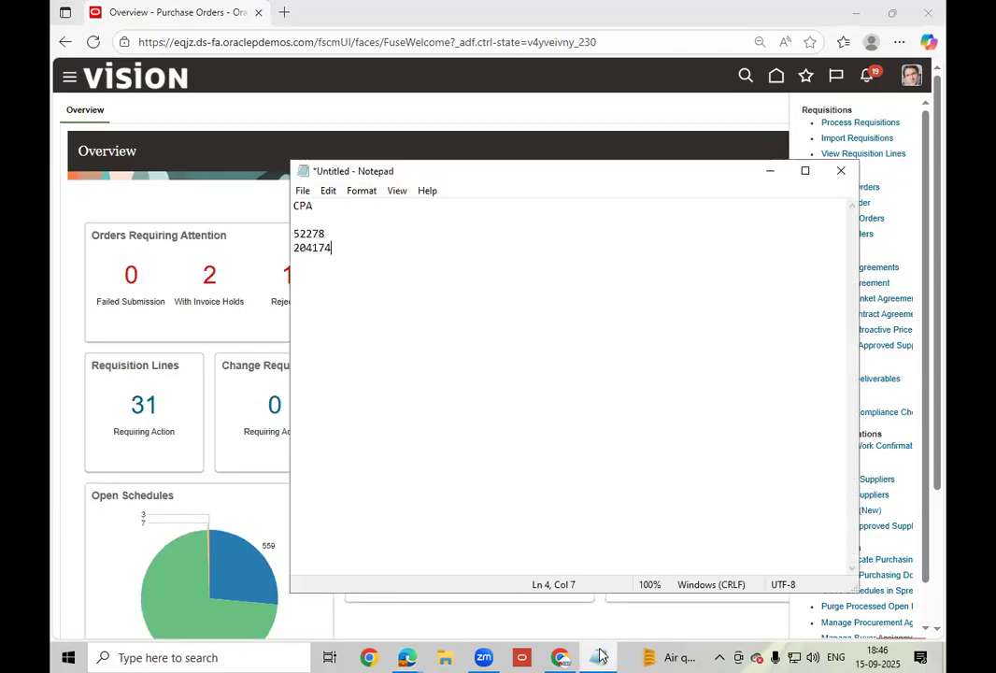
click(598, 656)
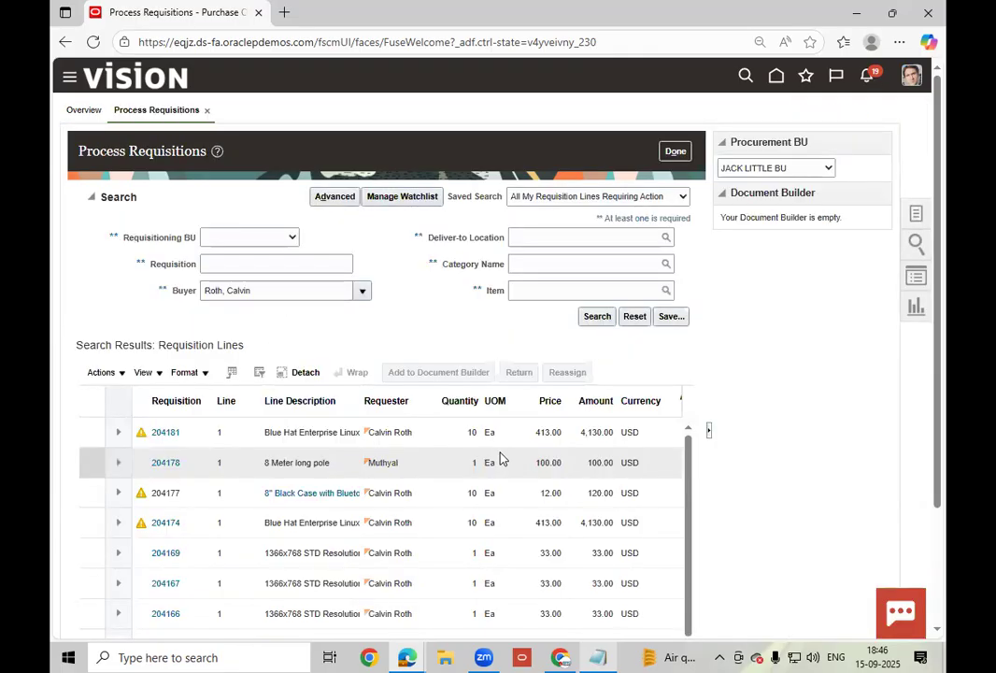
click(433, 462)
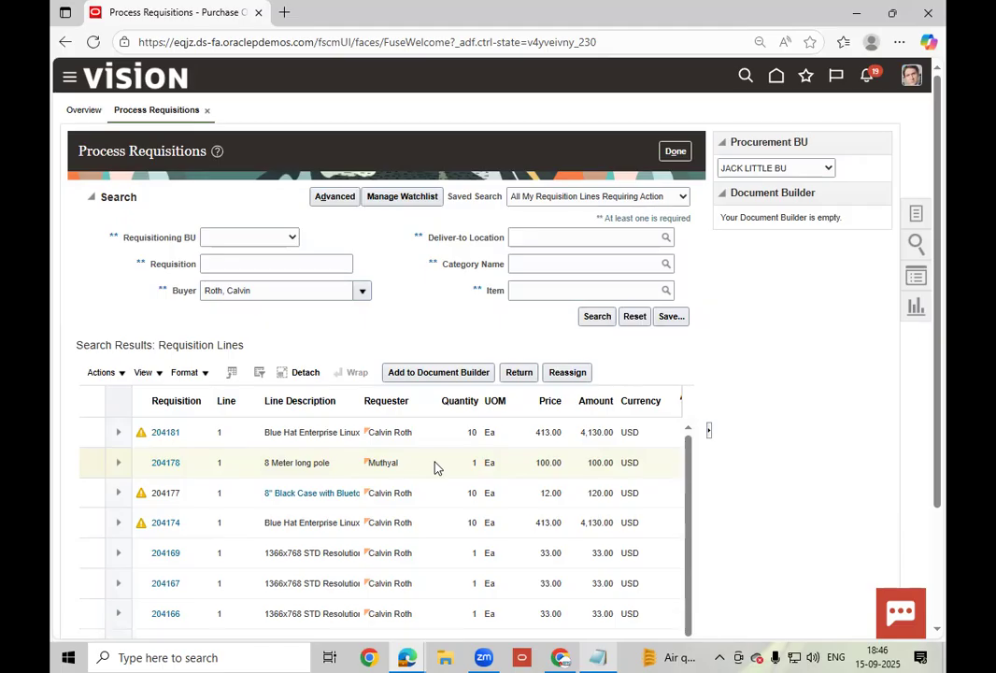
click(163, 465)
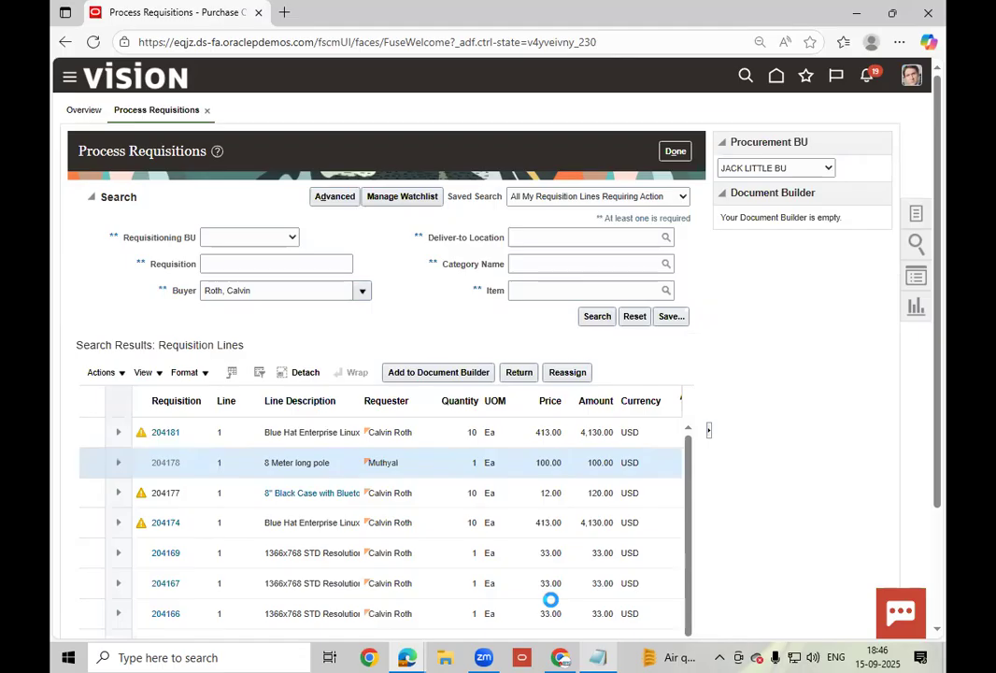
click(601, 656)
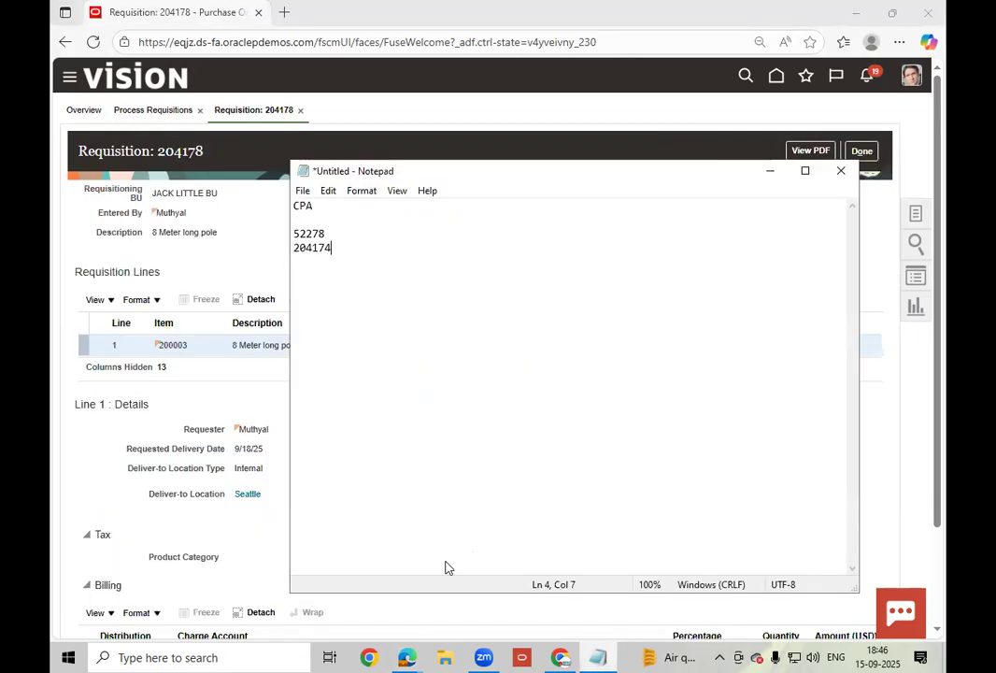
click(334, 511)
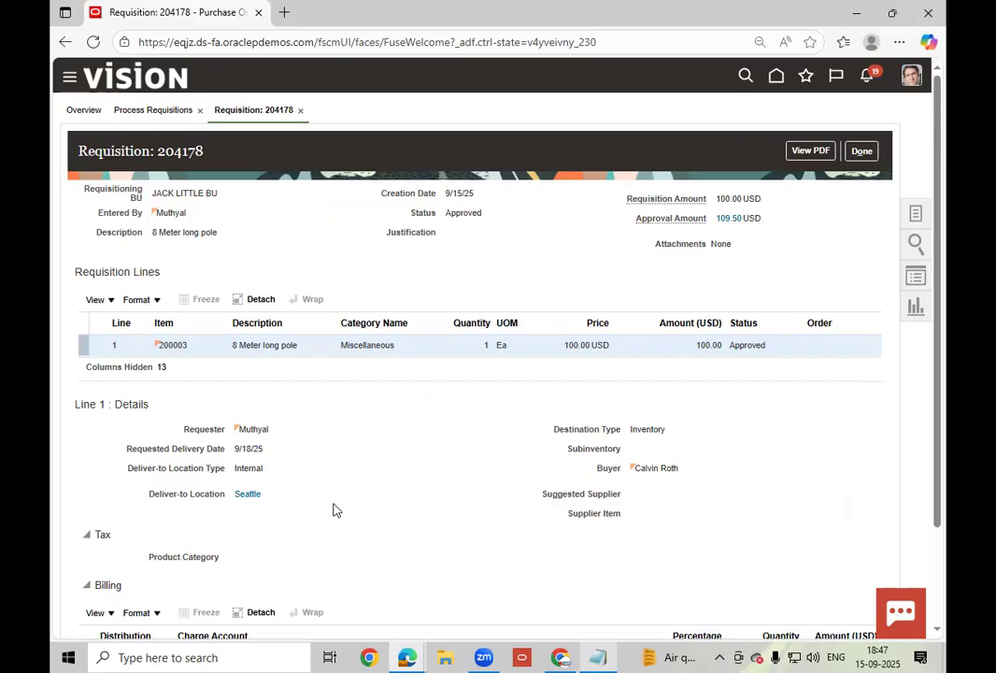
scroll(336, 511, down, 2)
scroll(337, 509, up, 2)
click(861, 152)
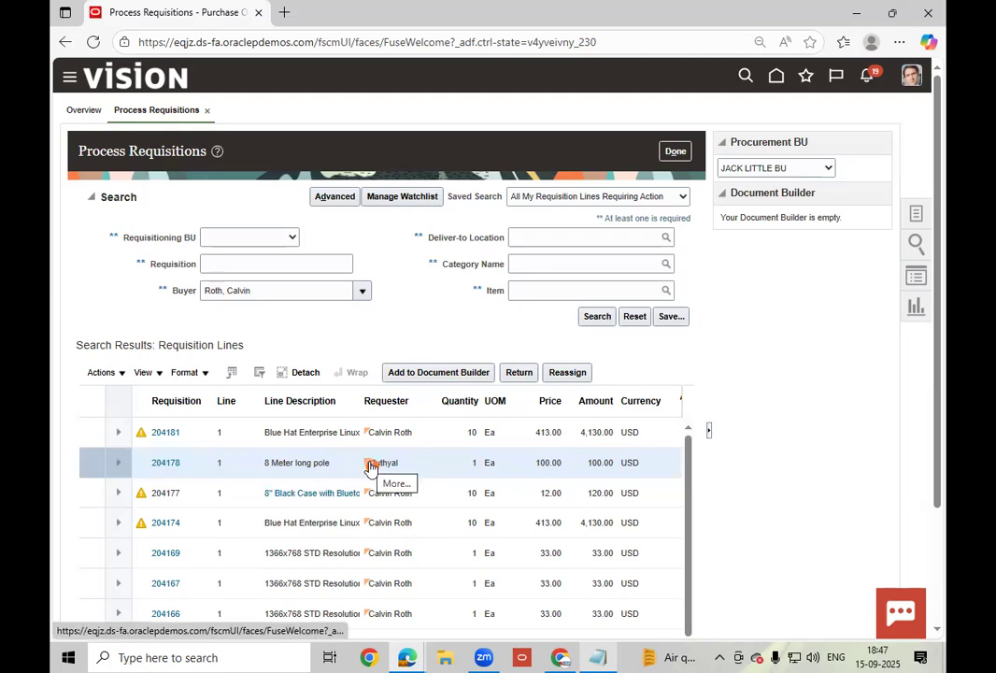
click(370, 465)
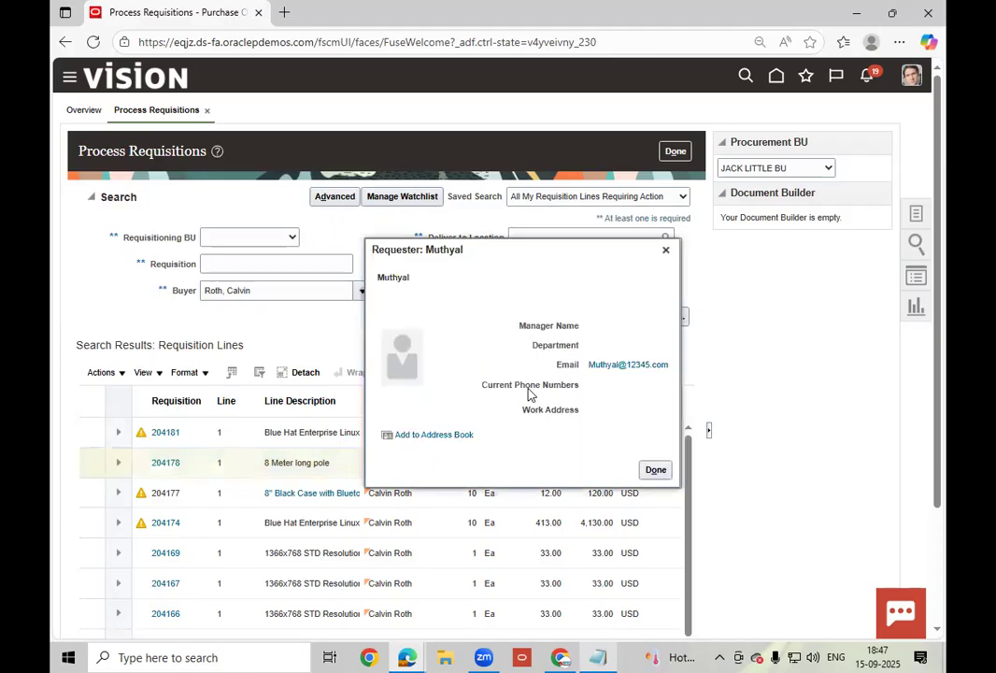
- Close the requester details for requisition line 204178
click(656, 438)
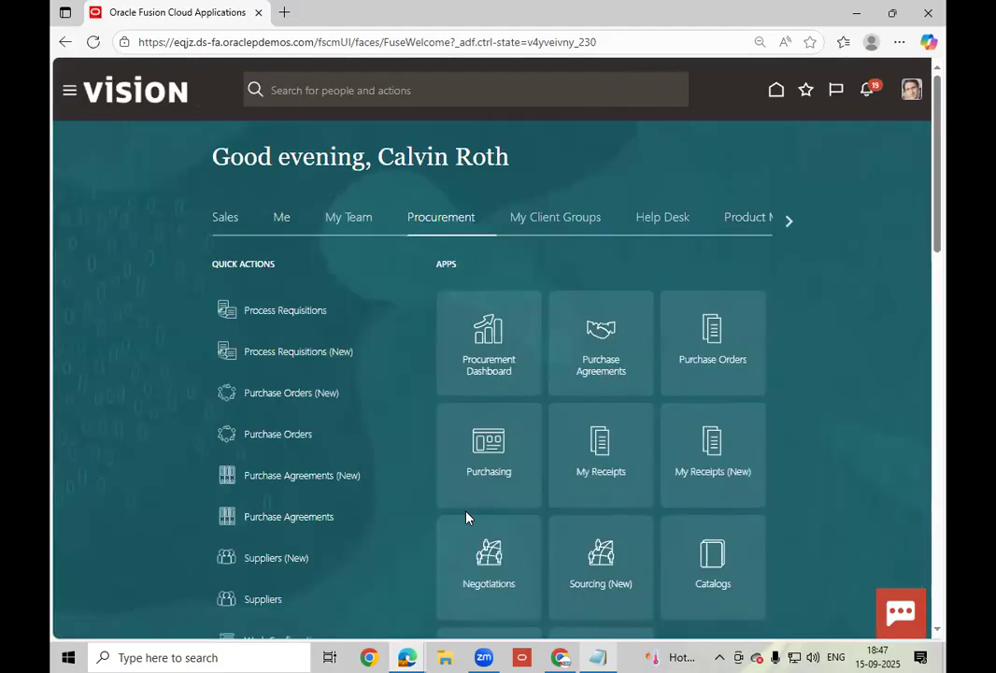
- Go to Shop via the expanded Purchasing tasks and open requisition 204182 from Recent Requisitions
scroll(445, 525, down, 1)
scroll(236, 474, down, 3)
click(235, 471)
scroll(788, 417, down, 5)
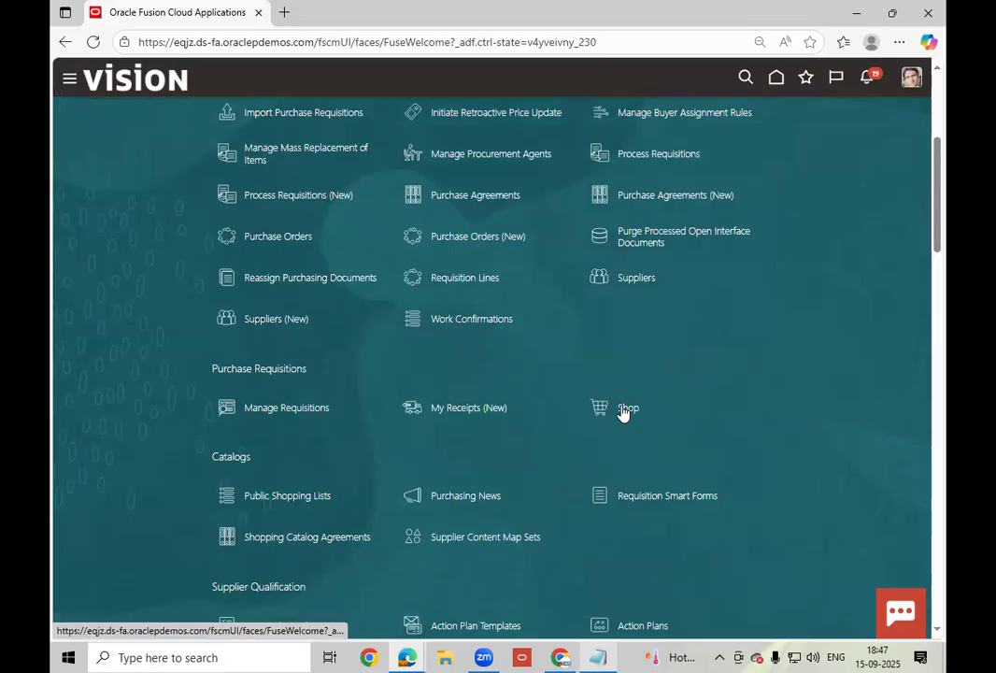
click(623, 409)
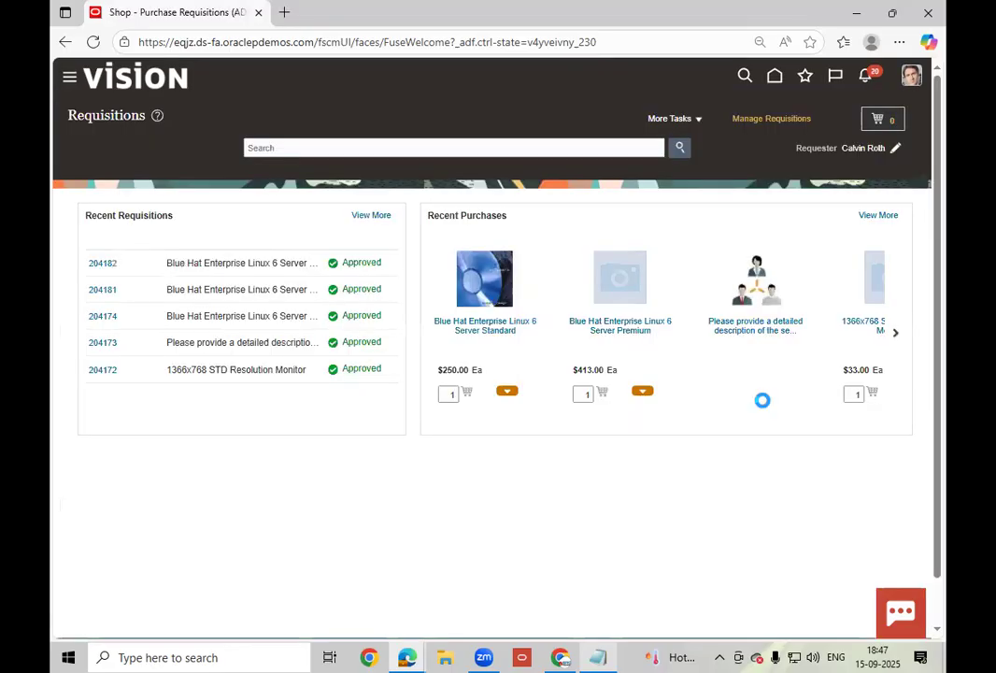
click(101, 265)
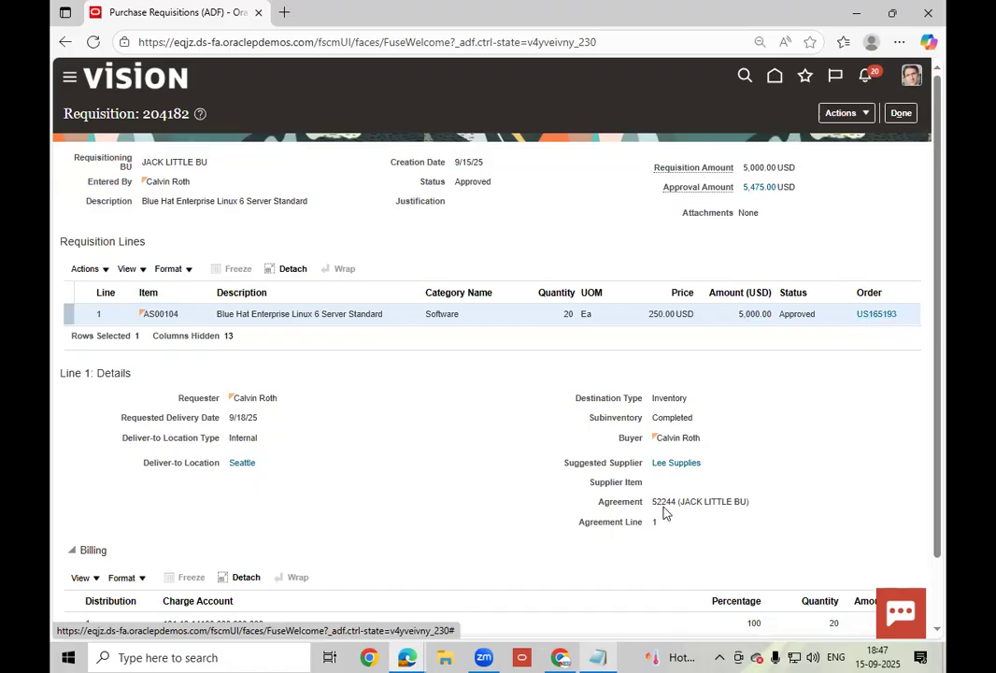
- Show and hide the saved notes a few times
click(614, 655)
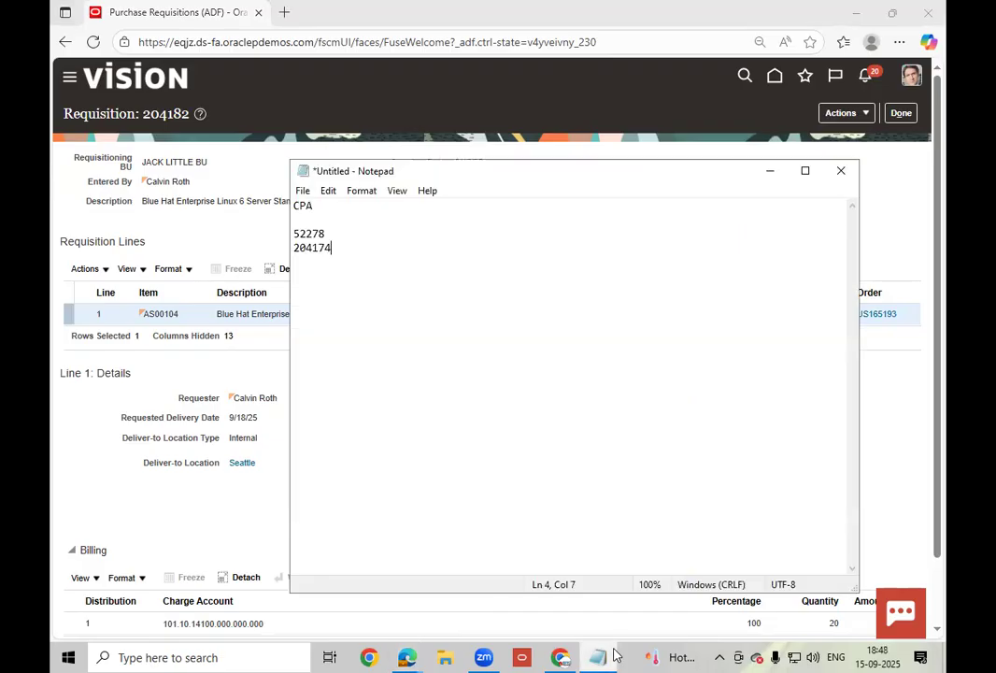
click(614, 655)
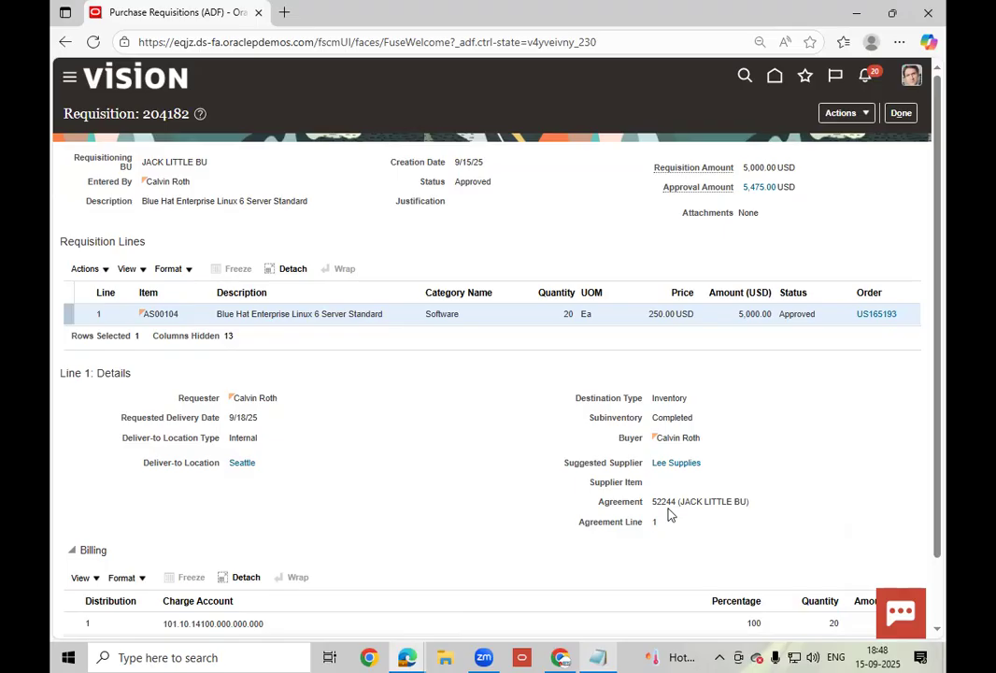
click(602, 655)
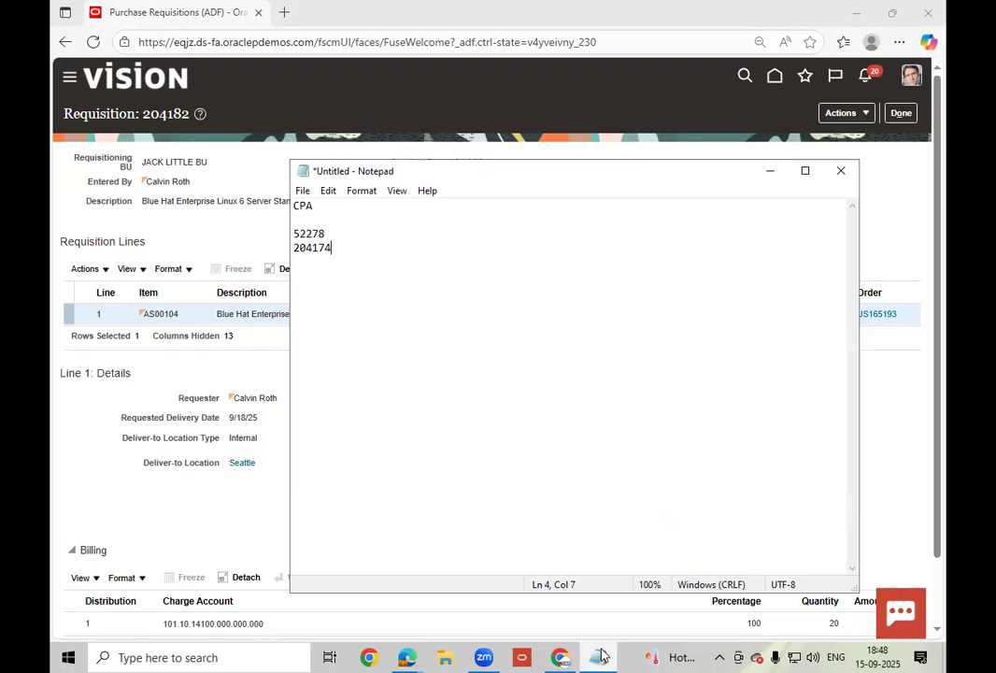
click(603, 654)
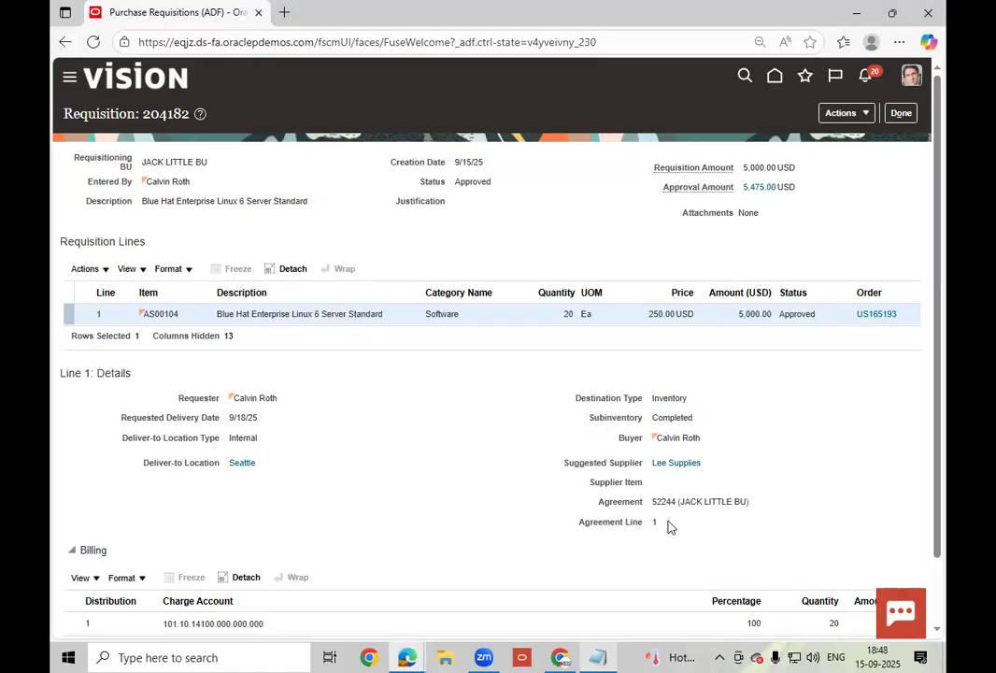
click(600, 657)
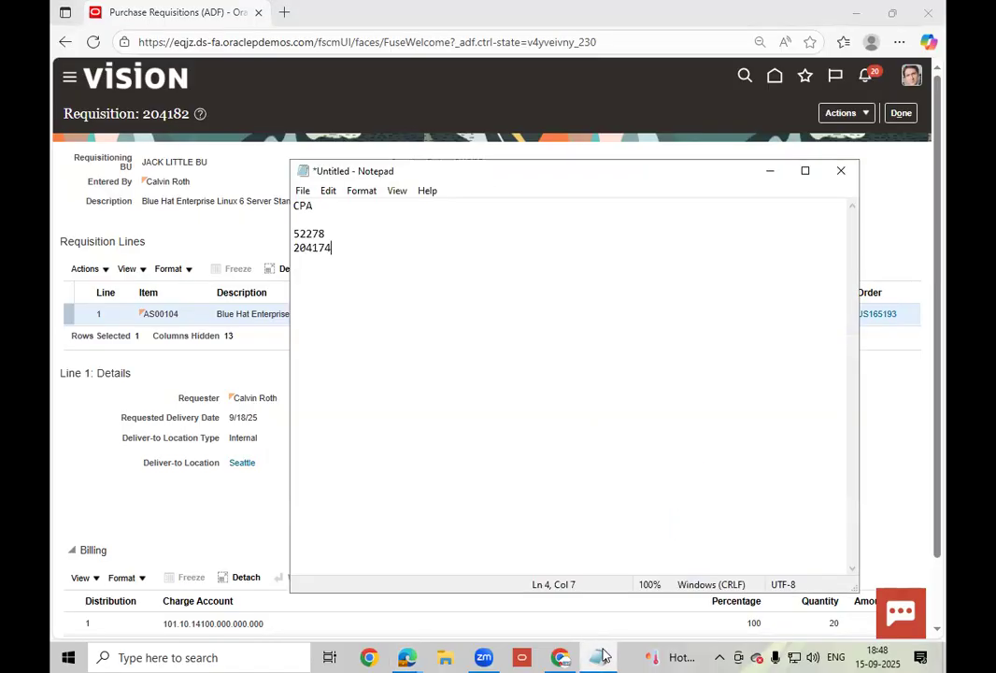
click(603, 655)
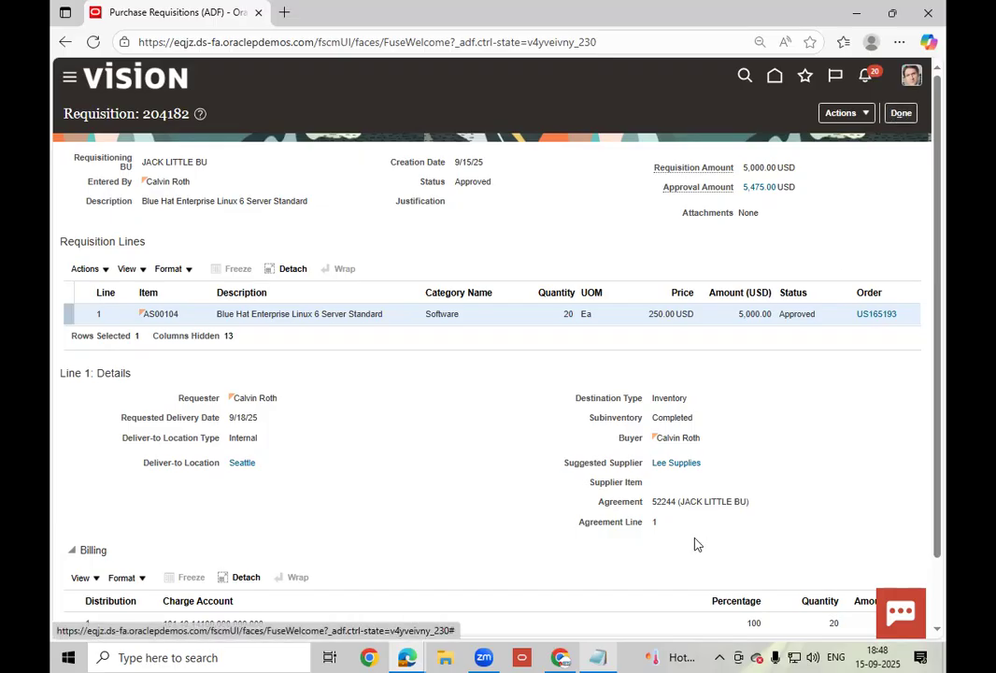
- Copy agreement number 52244 and close requisition 204182
double_click(660, 501)
key(ctrl+c)
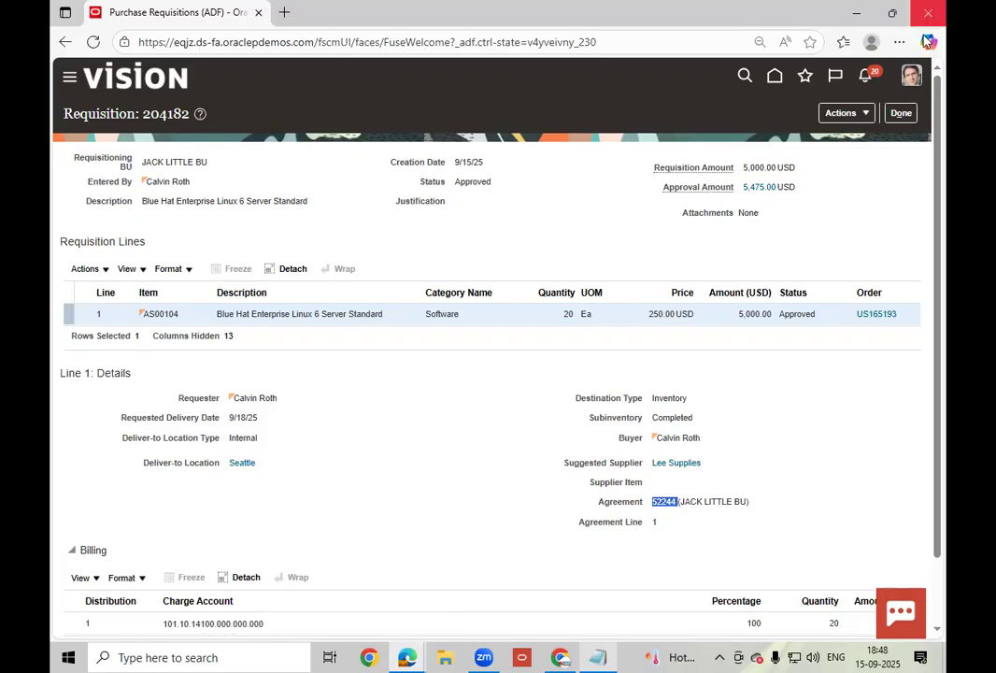
click(901, 116)
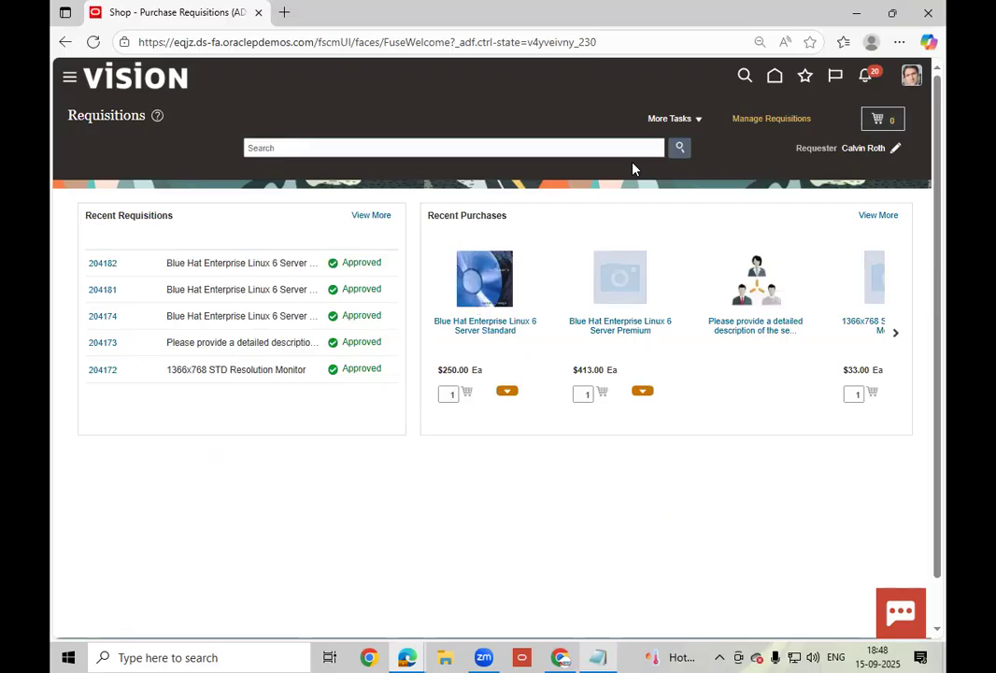
- From Home, go to Purchase Orders and choose Manage Agreements in the Tasks panel
click(775, 78)
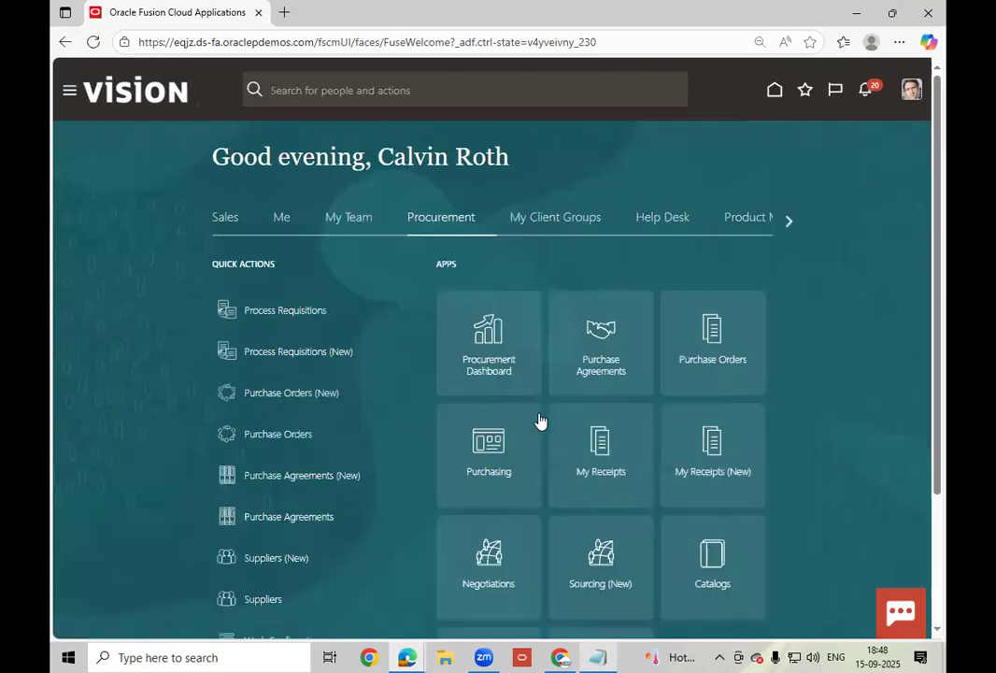
click(716, 370)
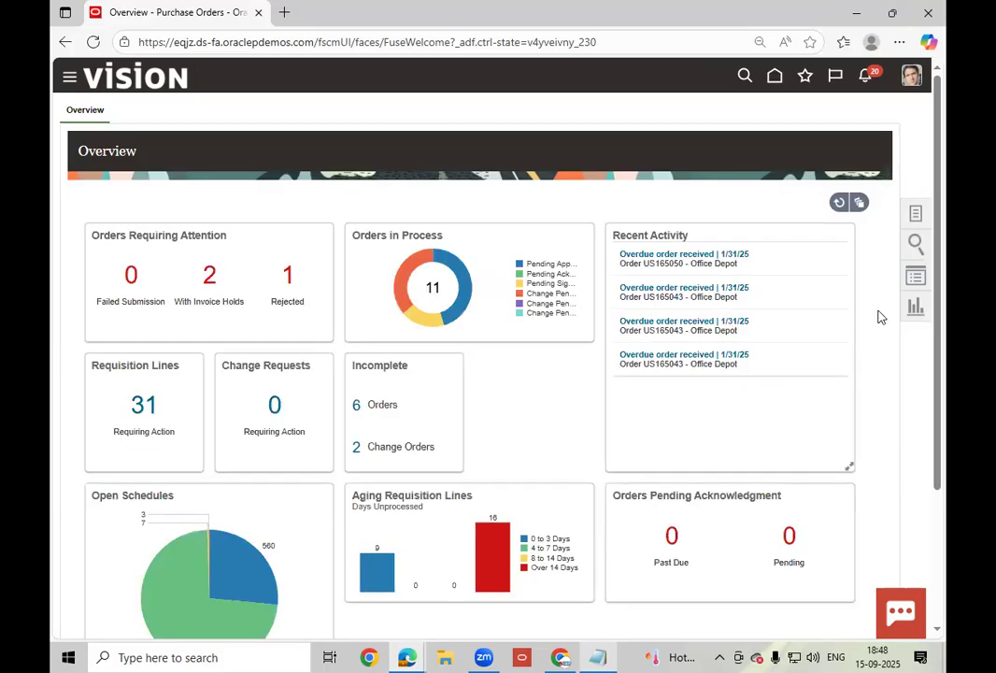
click(916, 214)
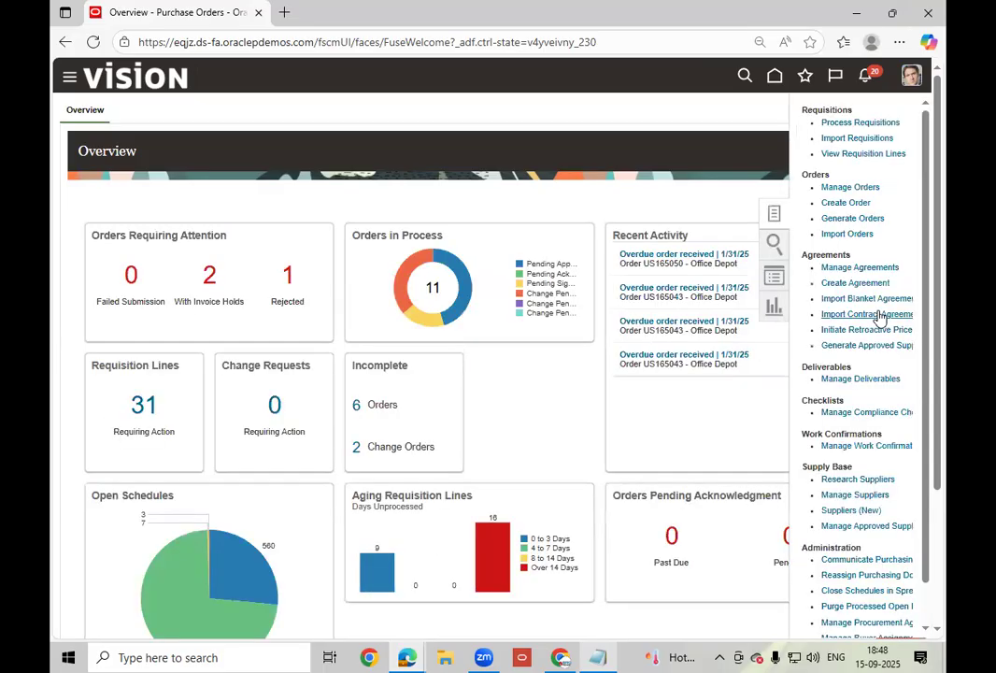
click(857, 267)
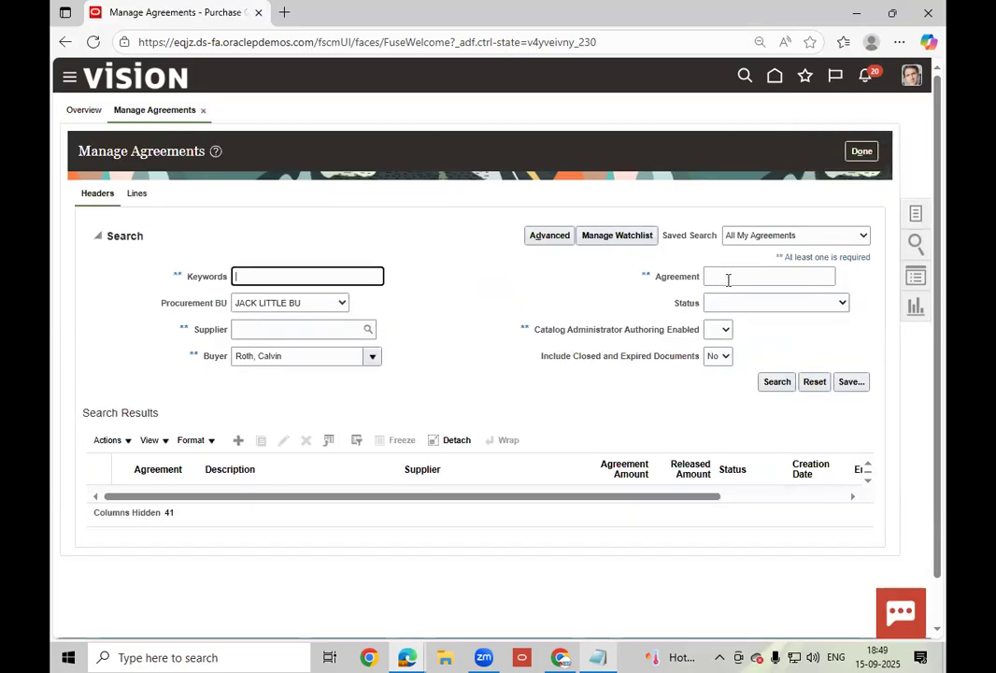
- Search for agreement 52244 and open the Lee Supplies blanket purchase agreement details
click(727, 278)
text(52244)
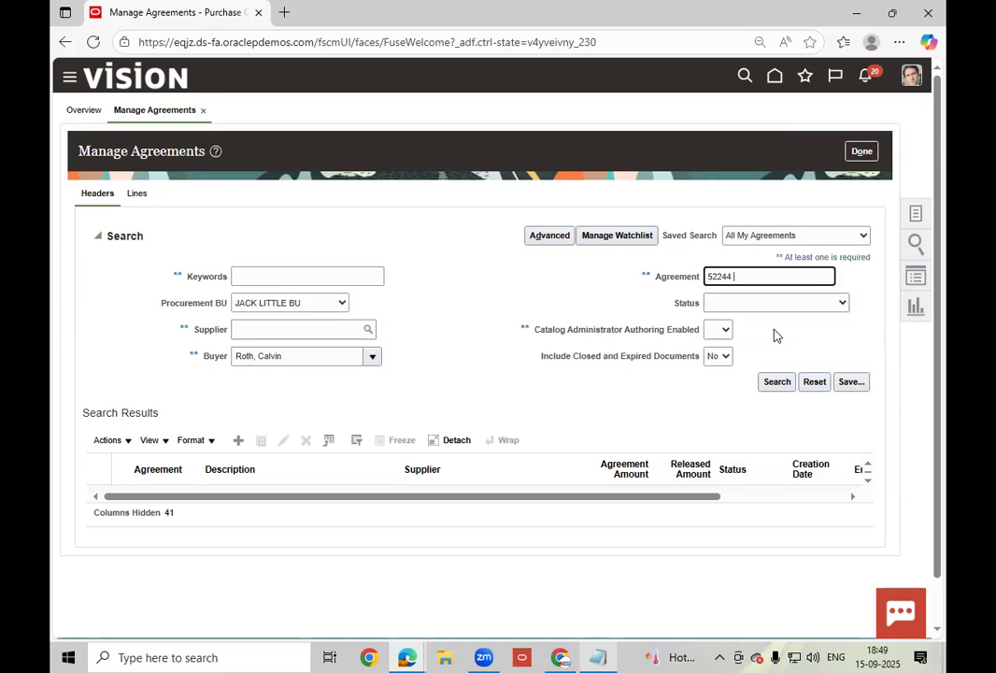
click(777, 381)
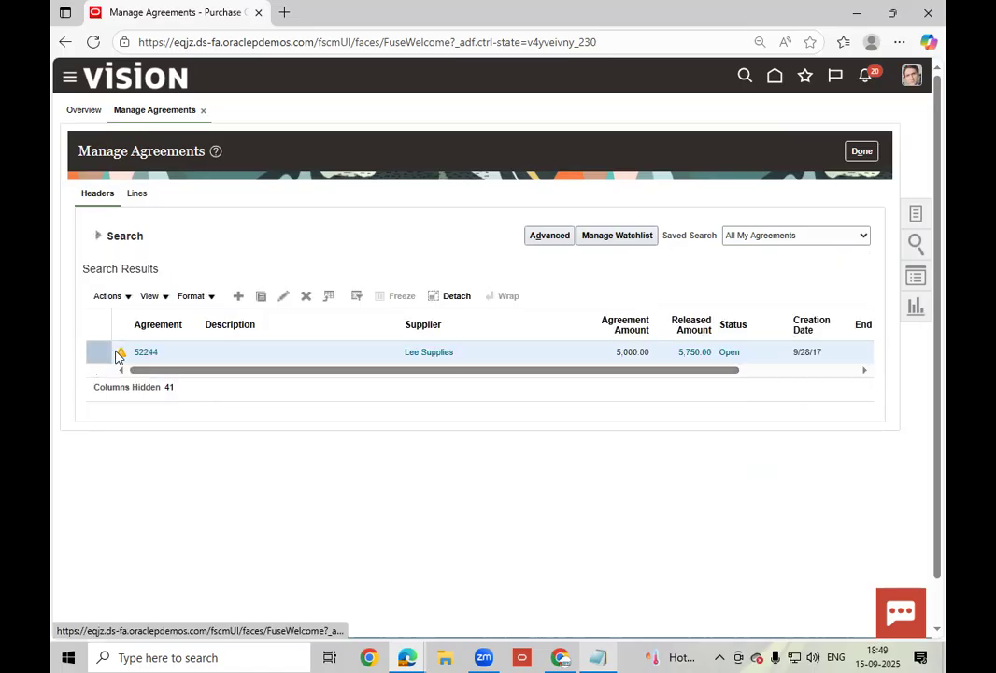
click(144, 354)
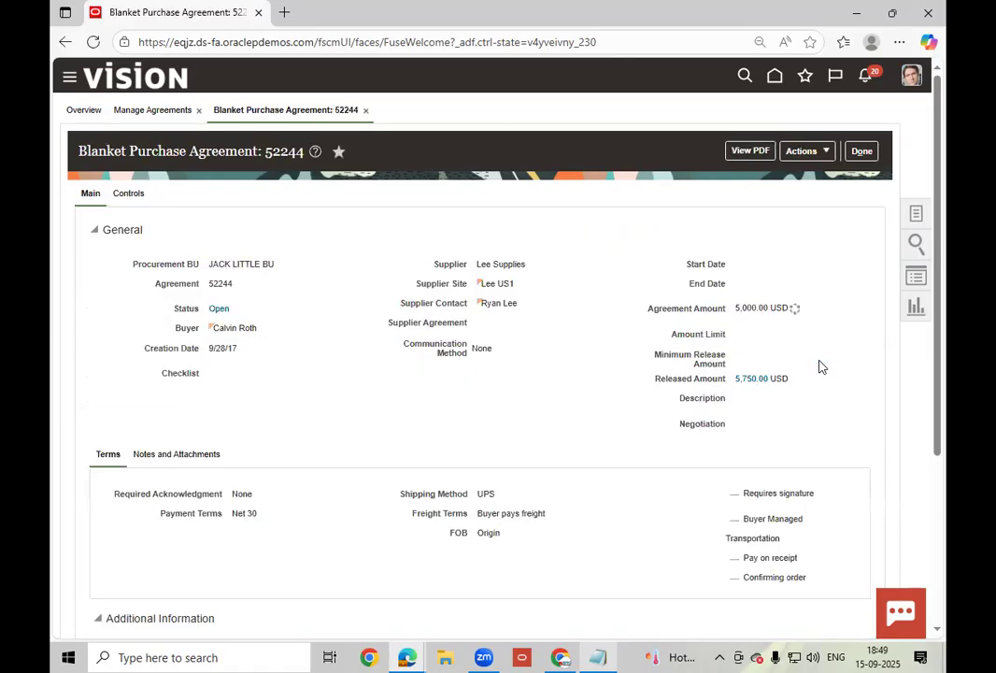
- Review agreement 52244's lines, then close it and return to the Purchase Orders overview
scroll(557, 413, down, 4)
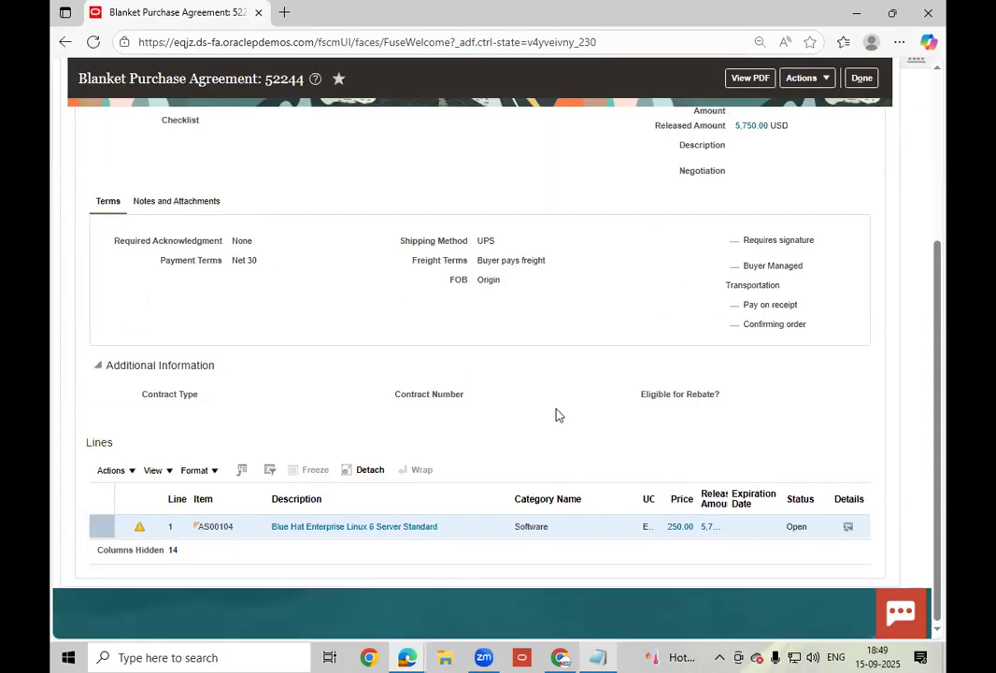
scroll(306, 467, up, 4)
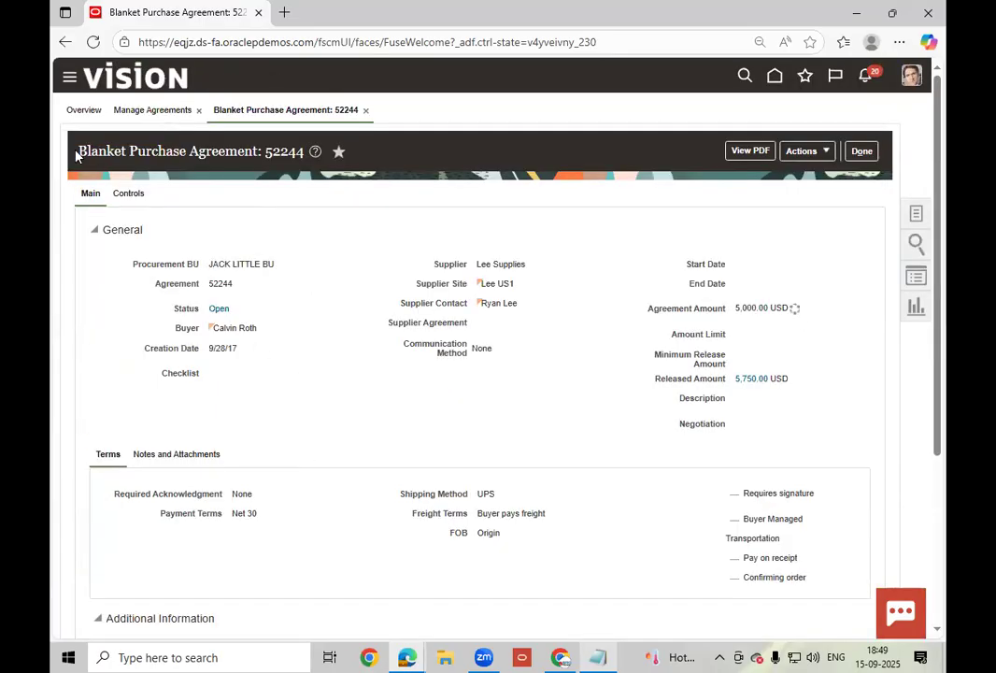
drag(79, 154, 475, 178)
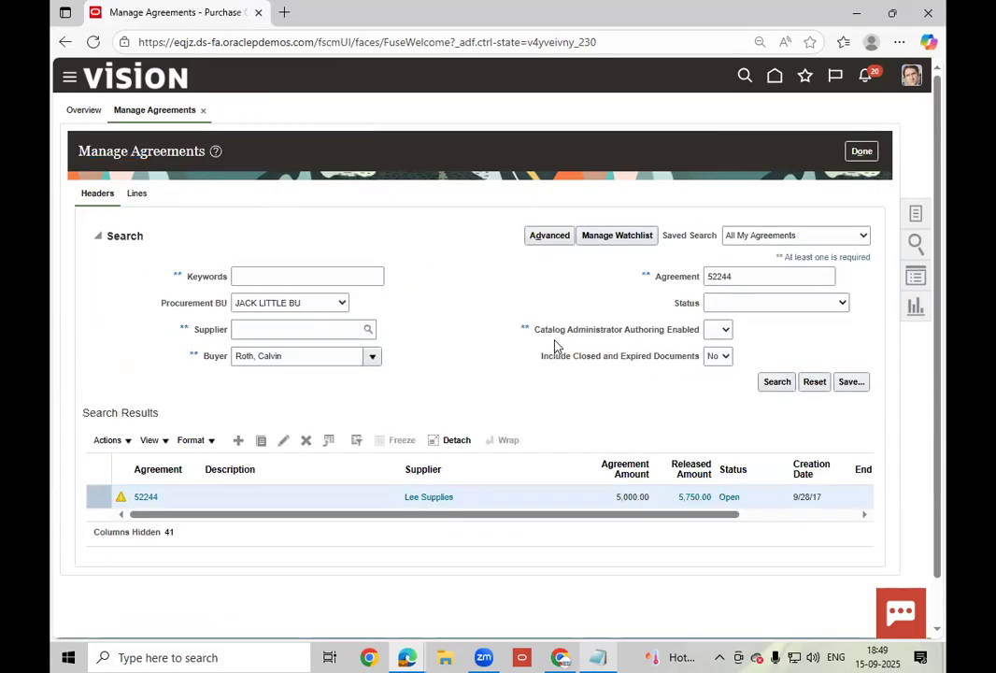
click(861, 152)
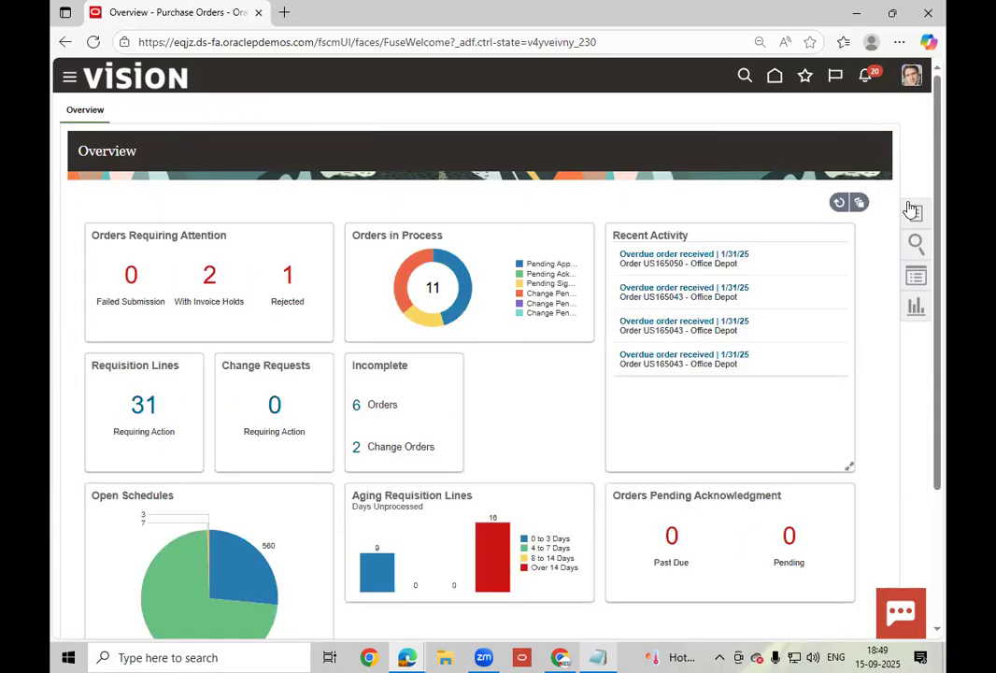
- Go from Home through the procurement quick actions to the requisitions Shop page
click(730, 354)
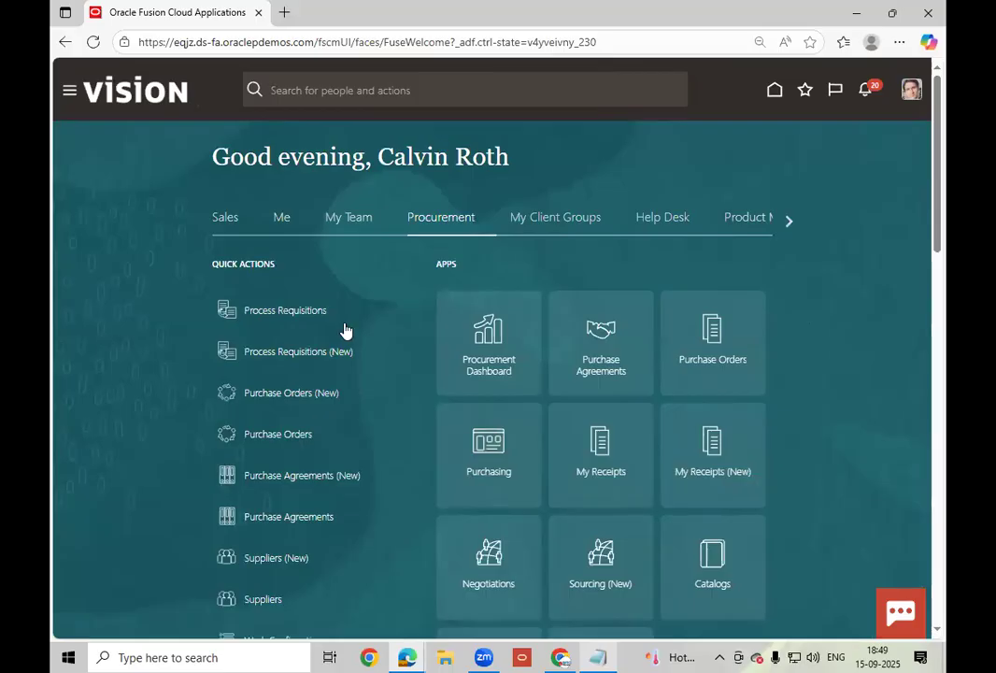
scroll(329, 424, down, 4)
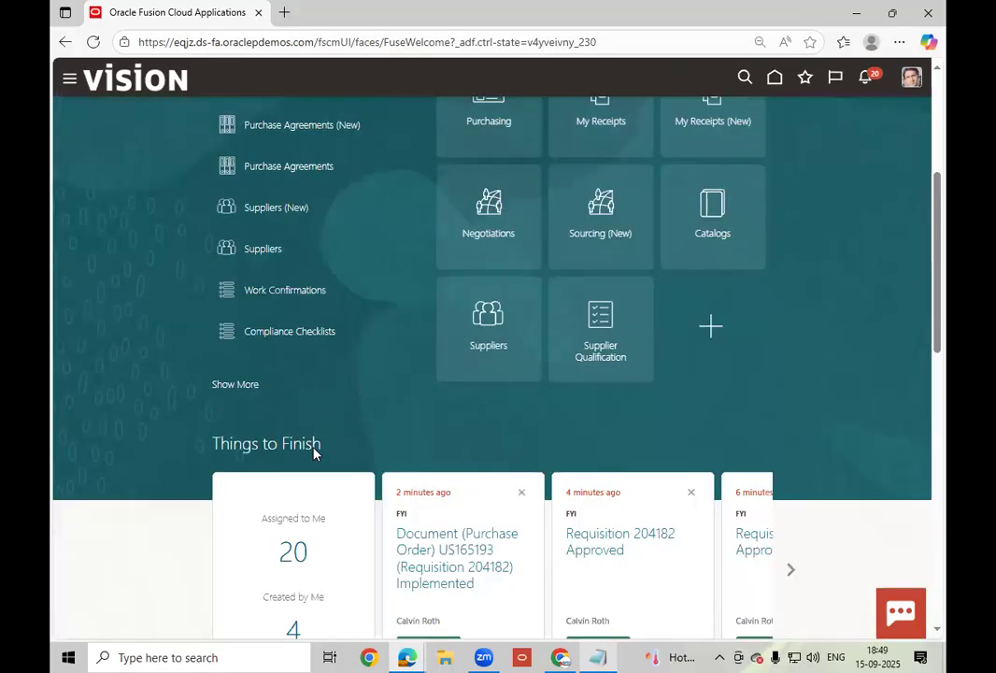
click(252, 394)
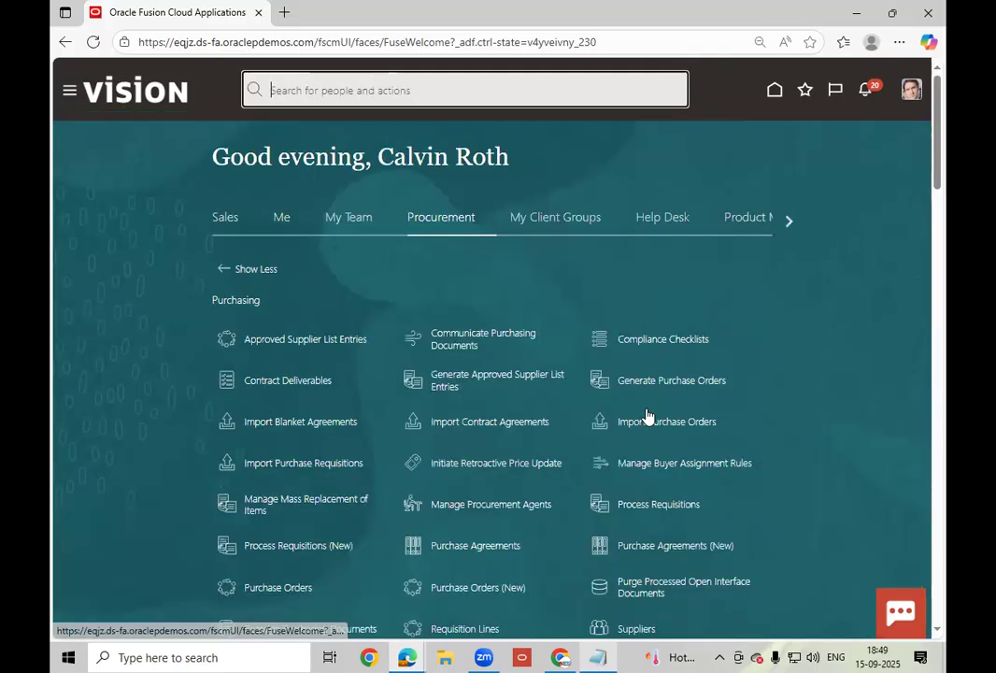
scroll(654, 426, down, 1)
scroll(669, 423, down, 5)
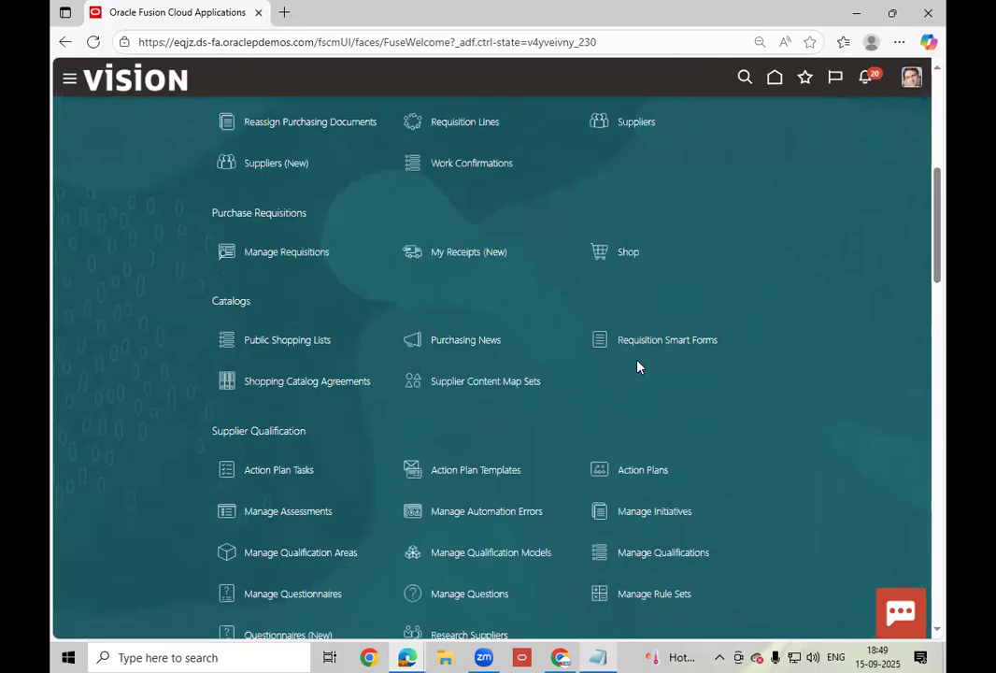
click(652, 264)
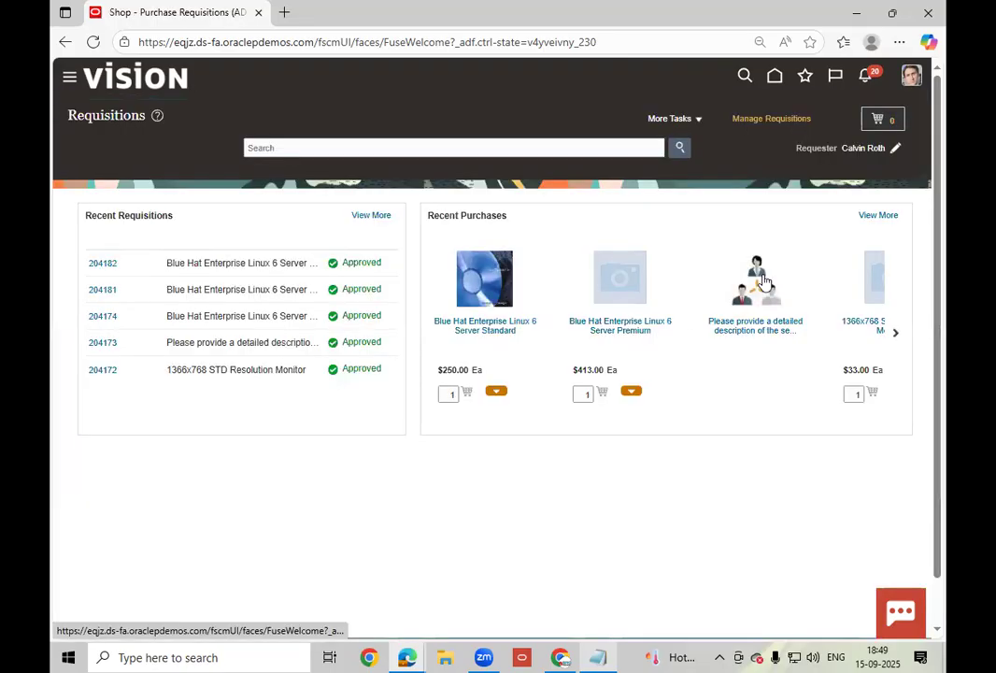
click(696, 118)
- Start a new Goods requisition line for item AS00103
click(692, 142)
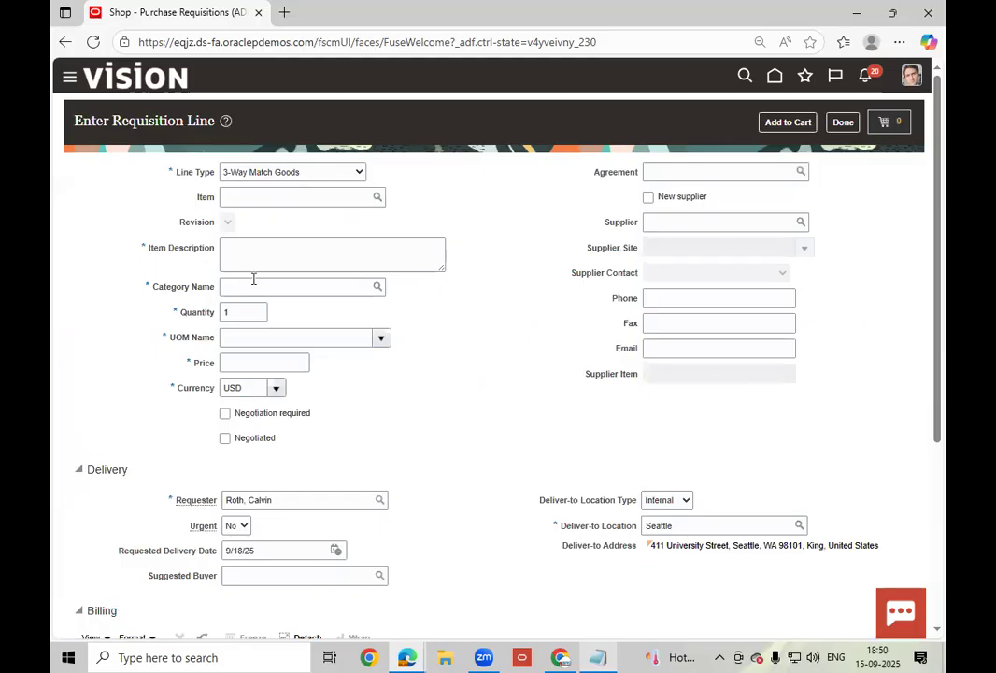
click(252, 174)
click(252, 326)
click(254, 198)
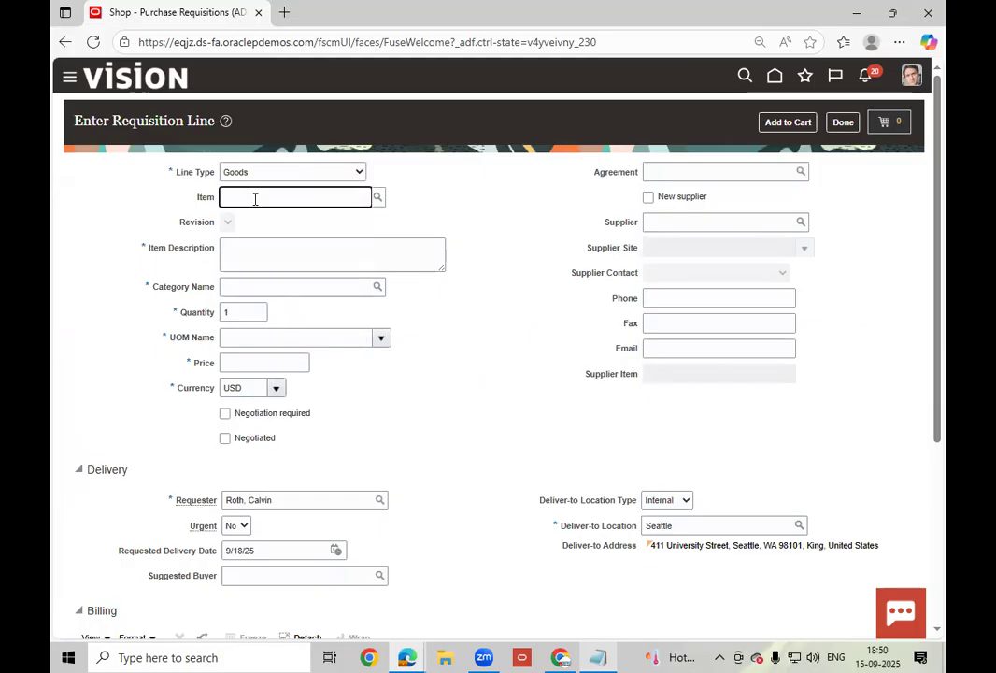
text(AS001013)
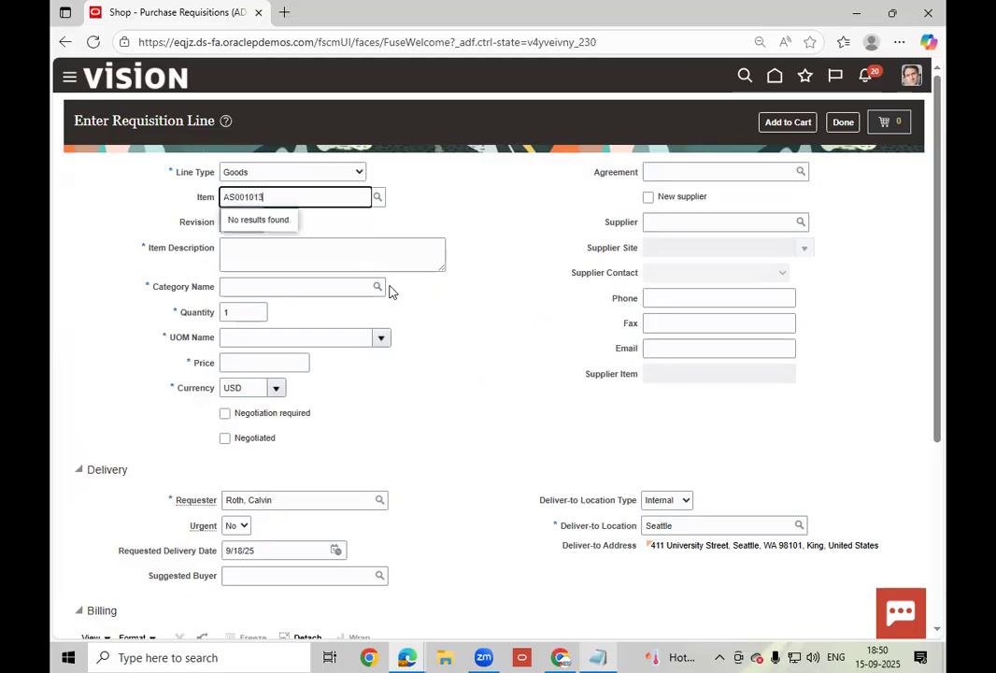
key(BackSpace)
key(BackSpace)
text(3)
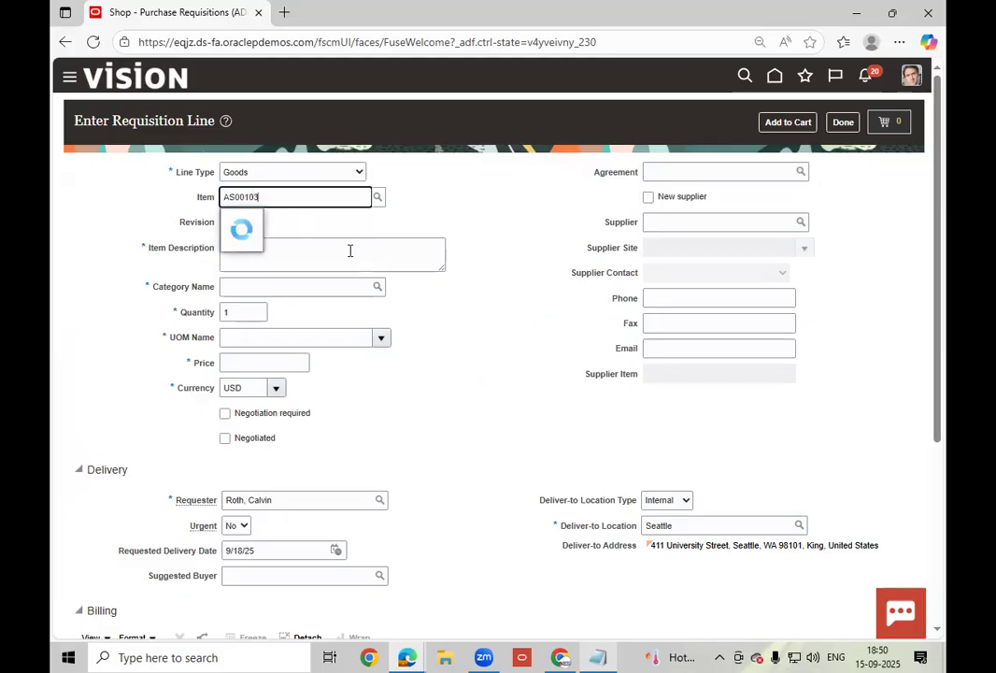
click(294, 224)
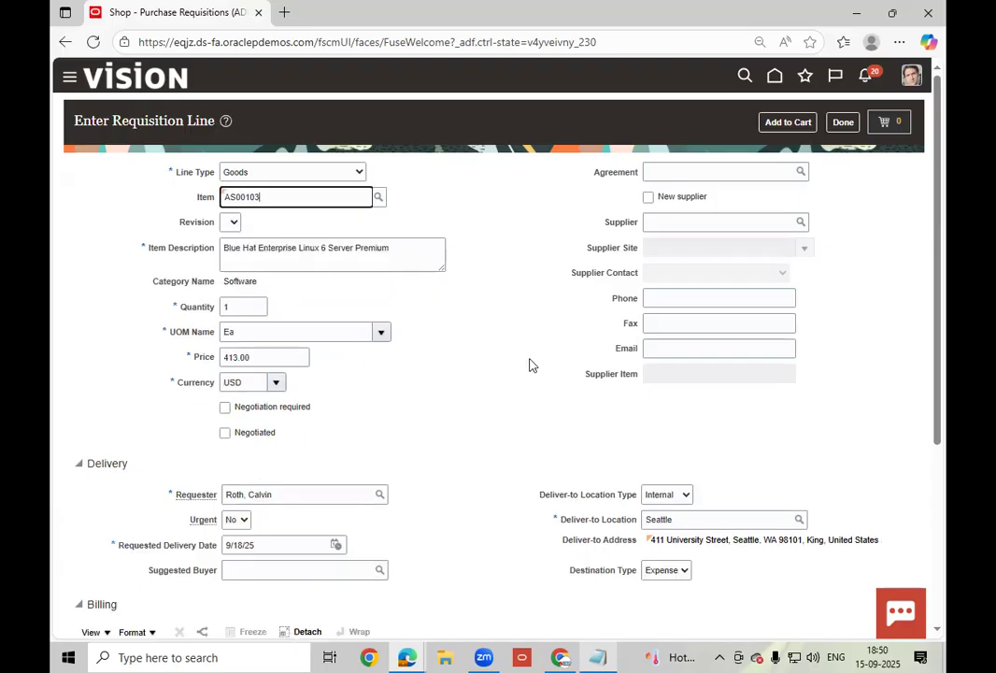
- Choose Lee Supplies as the line's supplier and mark it as negotiated
click(709, 221)
text(L)
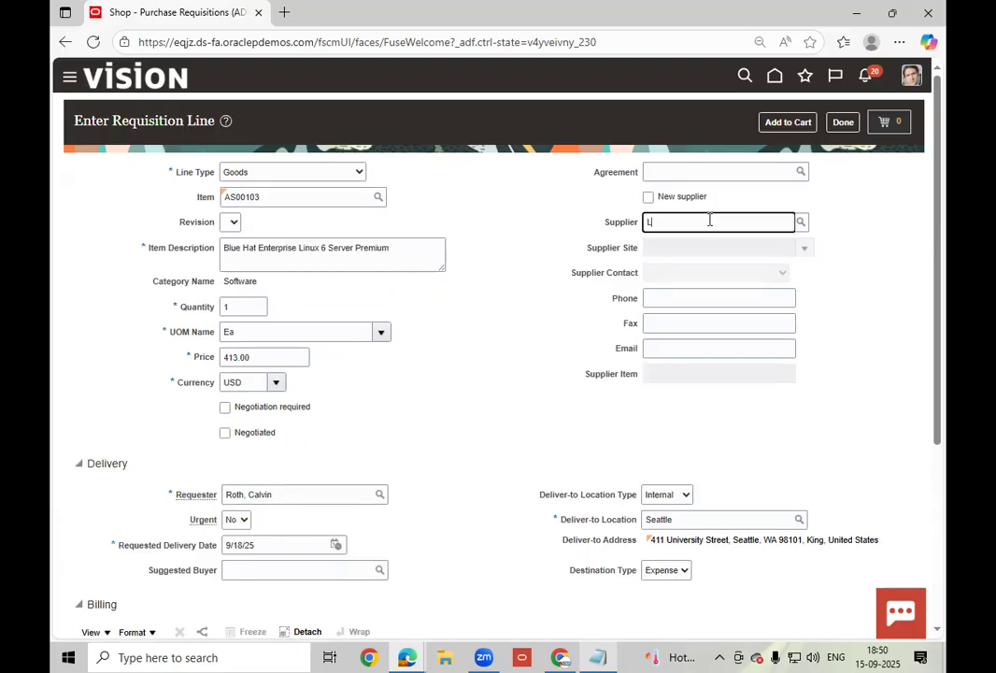
text(ee)
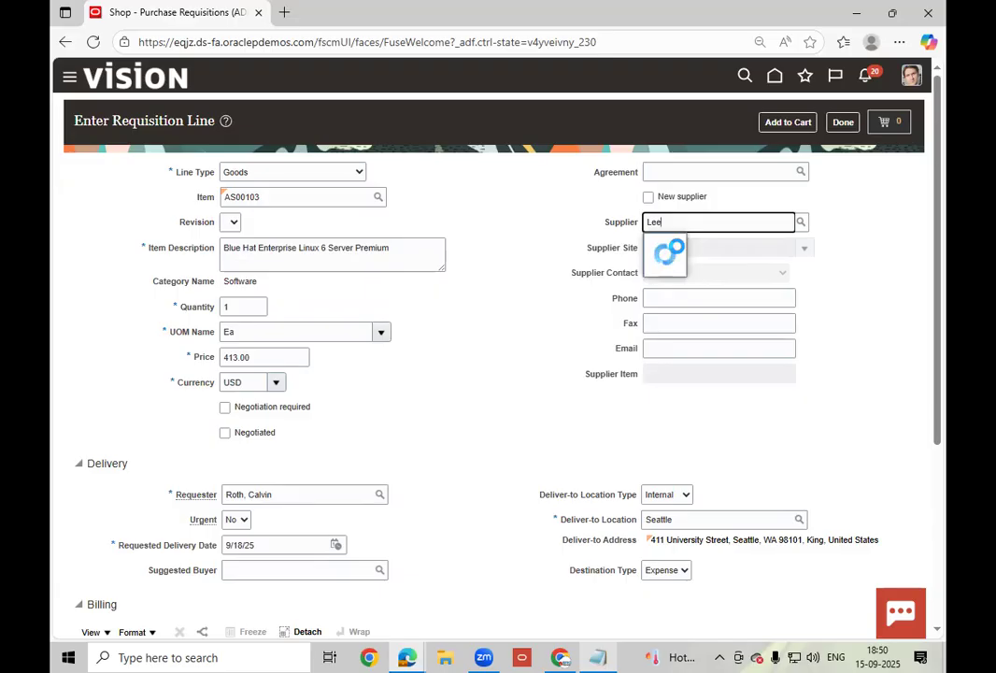
click(677, 252)
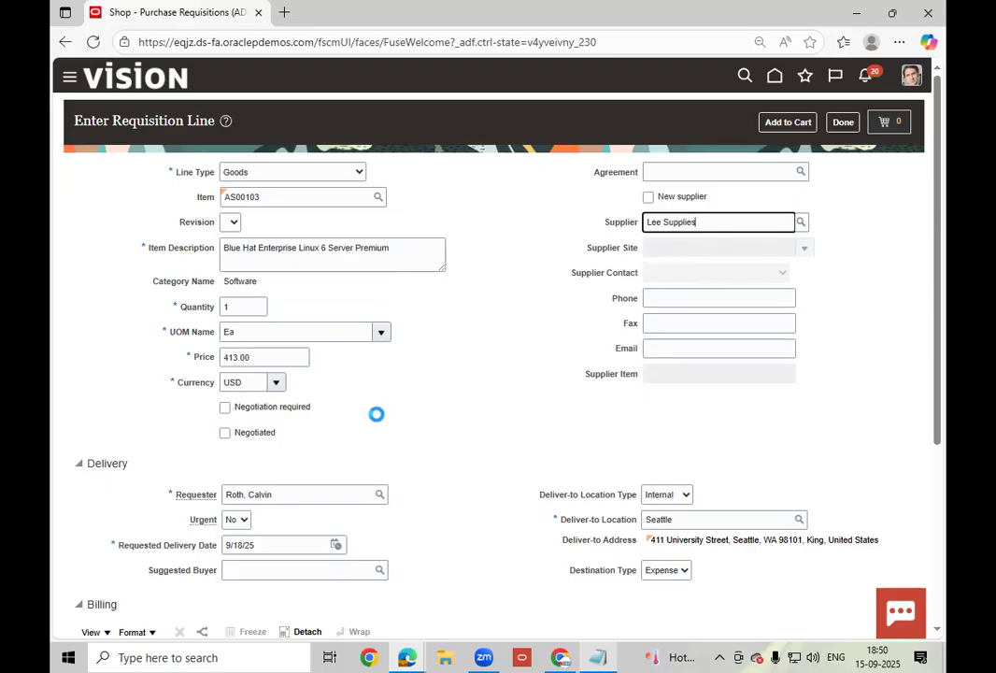
click(245, 435)
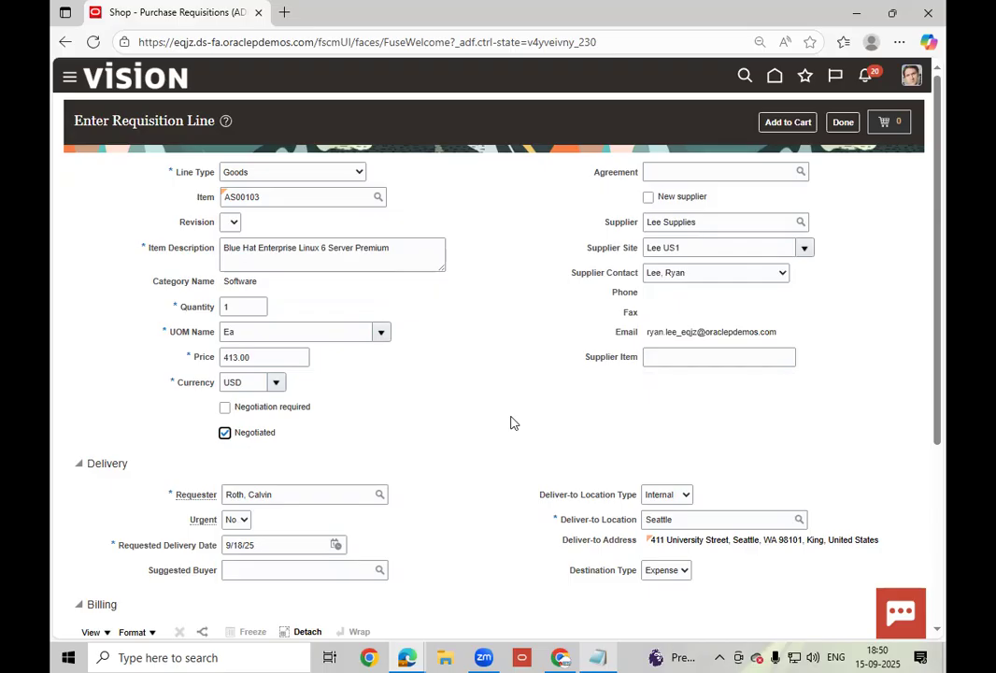
- Set quantity 10 and destination type Inventory, then add the line to the cart
scroll(511, 421, down, 1)
scroll(511, 420, down, 3)
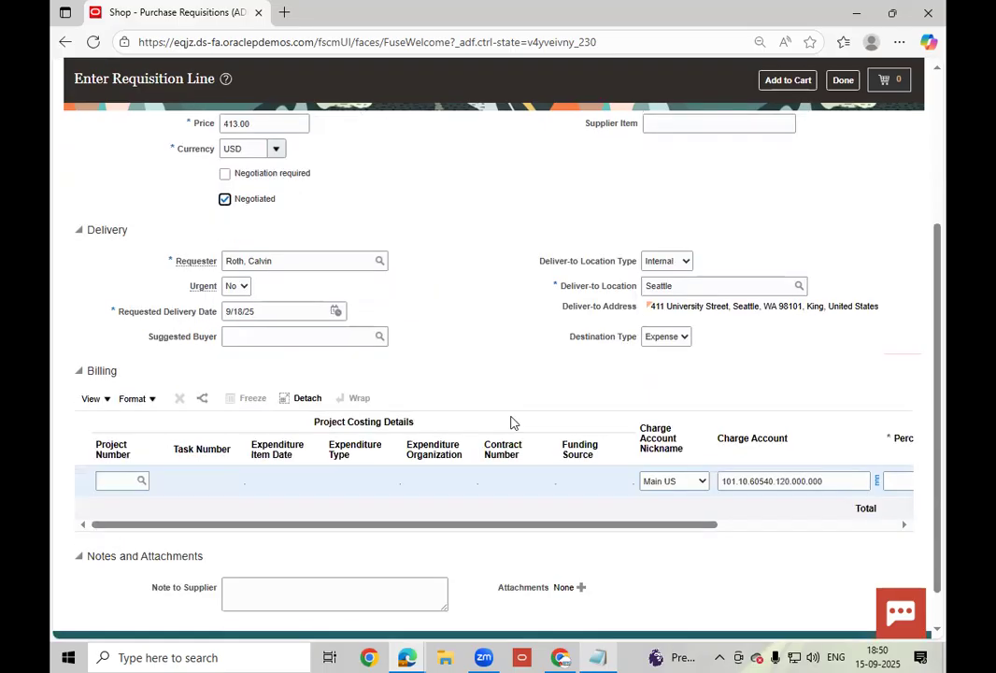
scroll(257, 307, up, 4)
click(256, 306)
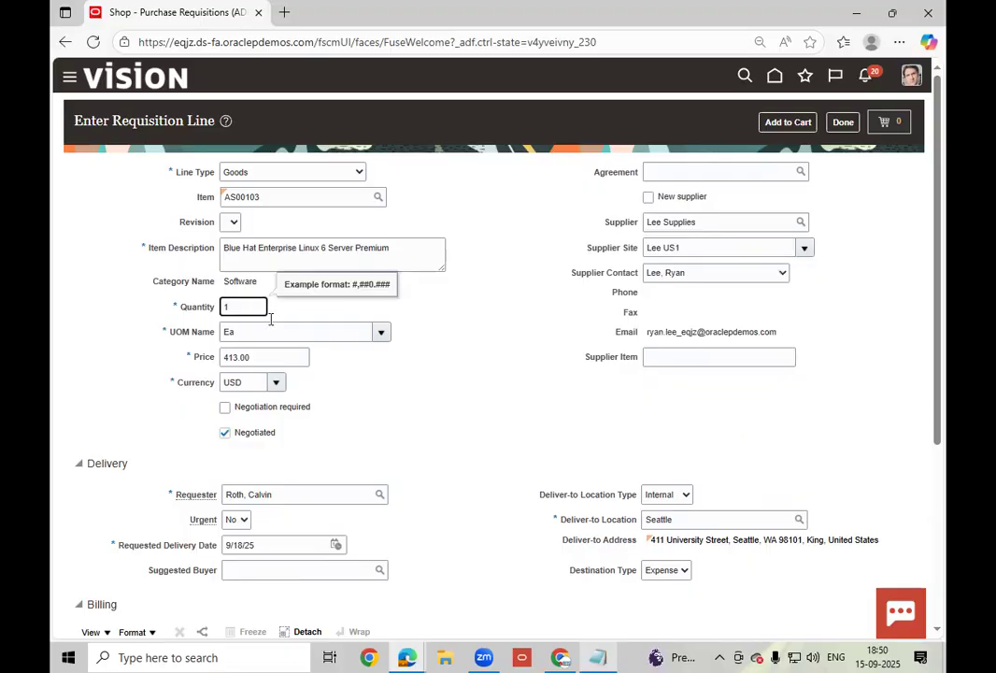
text(0)
key(Tab)
click(673, 589)
click(666, 570)
click(666, 610)
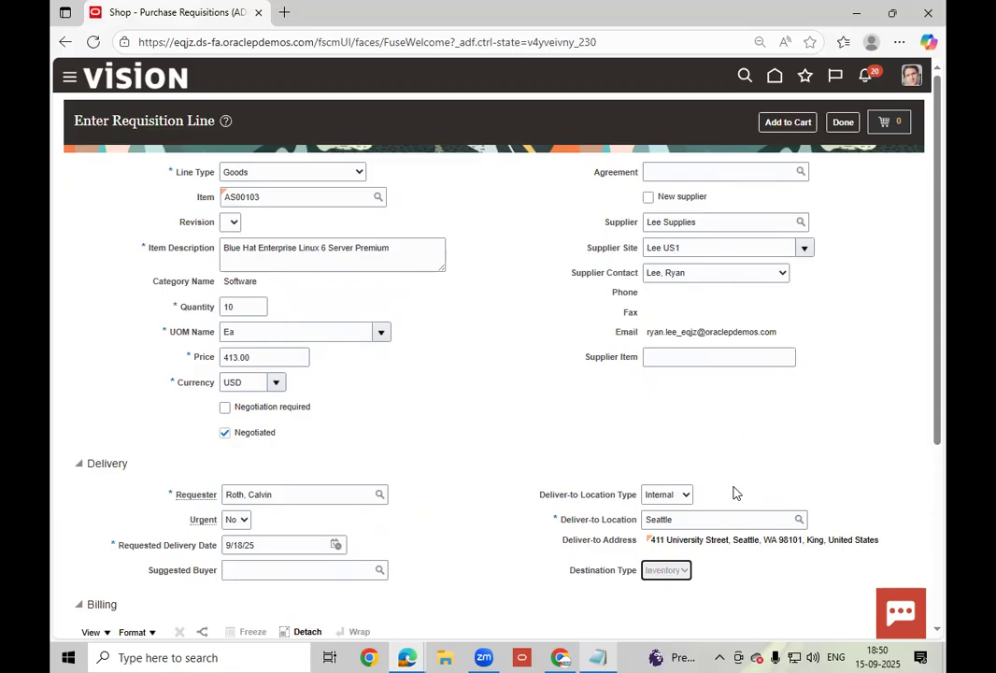
click(784, 123)
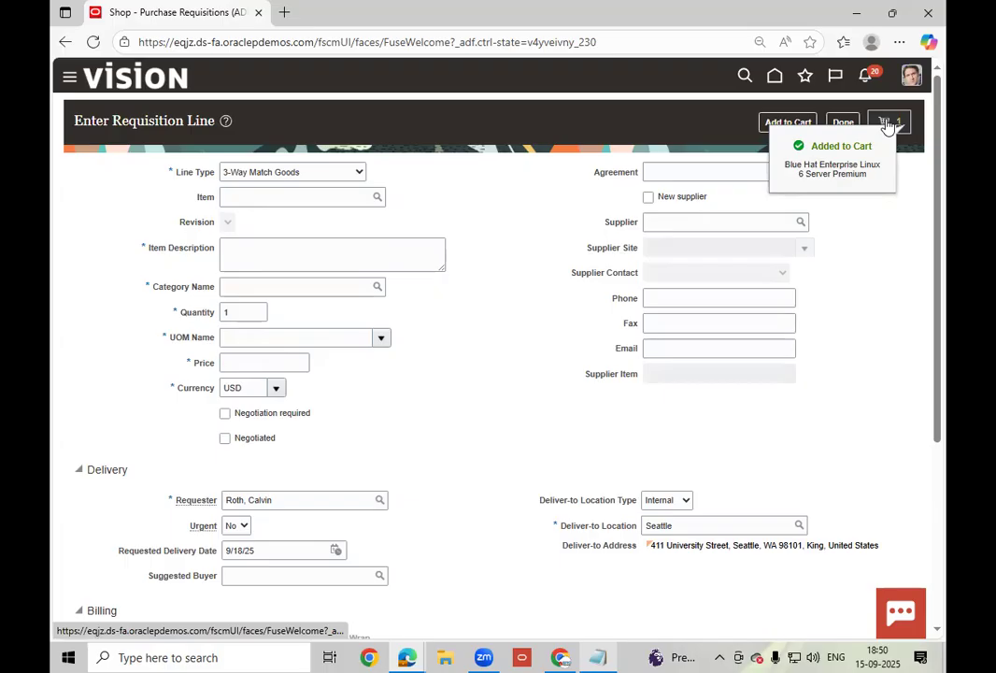
- Submit the cart as requisition 204183 and open the new requisition
click(887, 124)
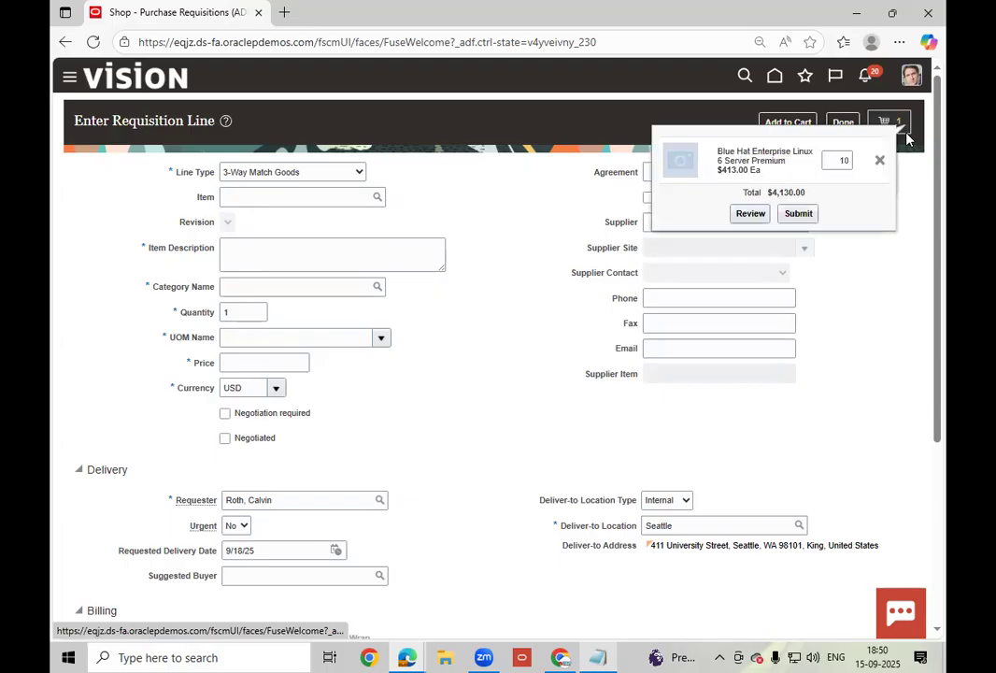
click(799, 215)
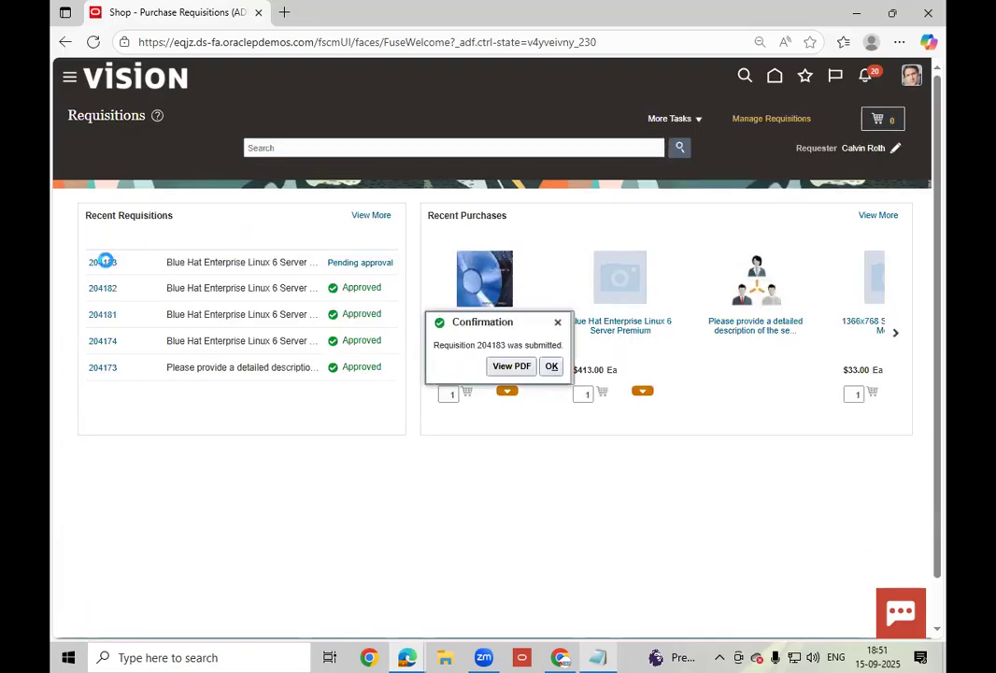
click(103, 262)
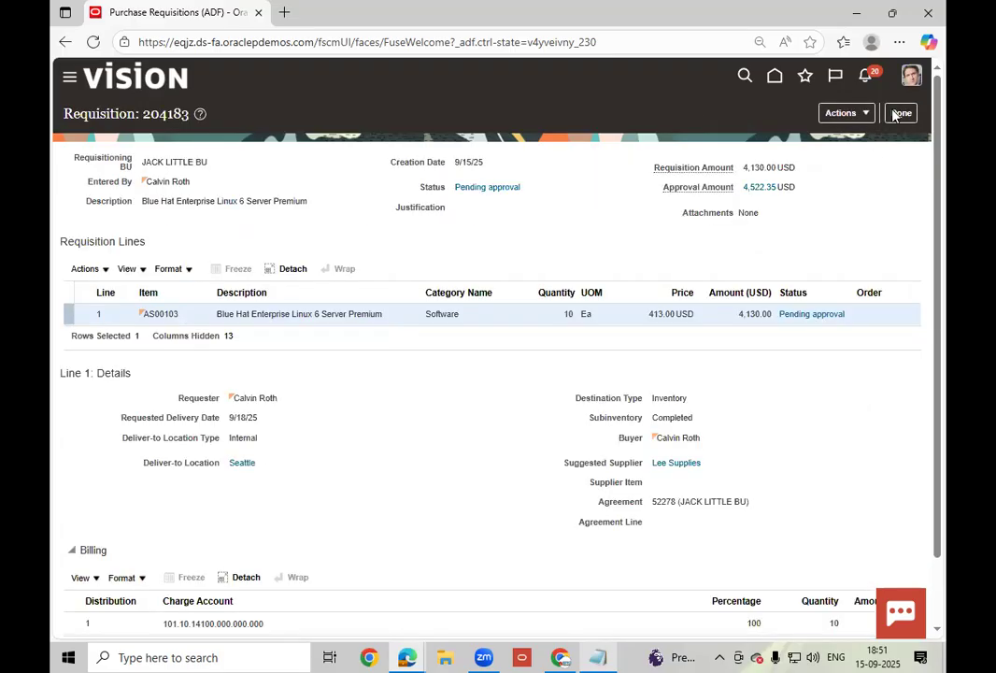
- Reopen requisition 204183 from Recent Requisitions several times to check its pending approval status
click(899, 113)
click(103, 263)
click(894, 118)
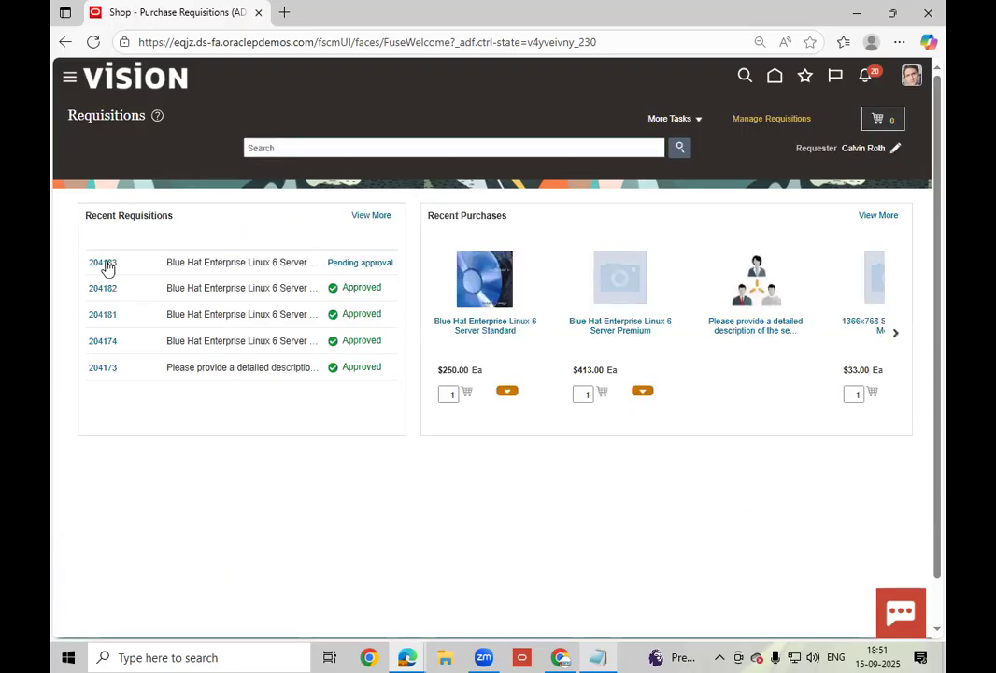
click(108, 265)
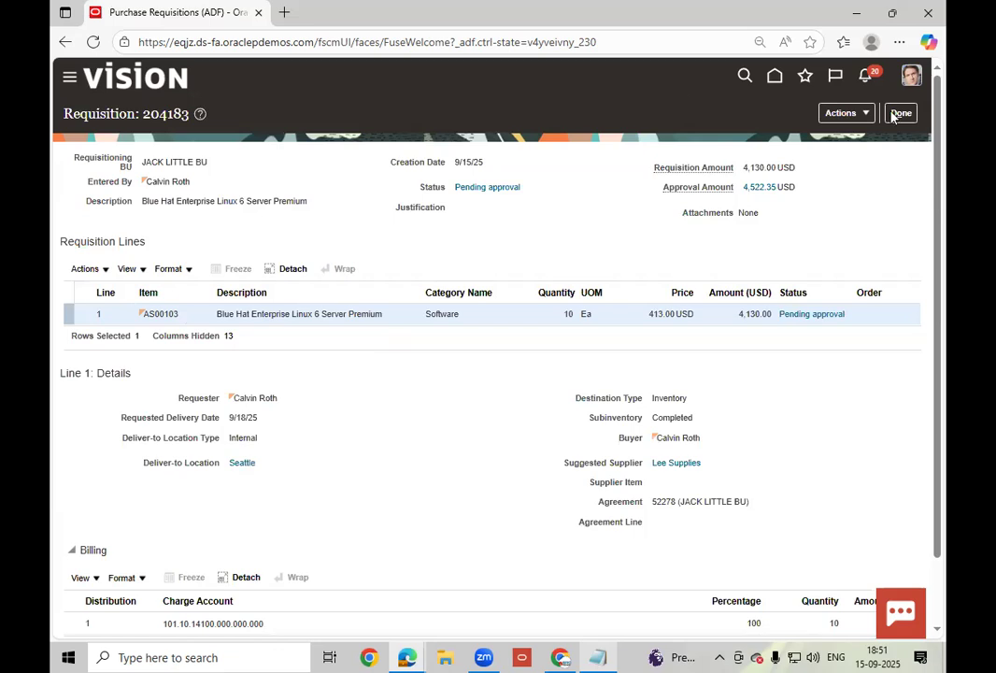
click(899, 113)
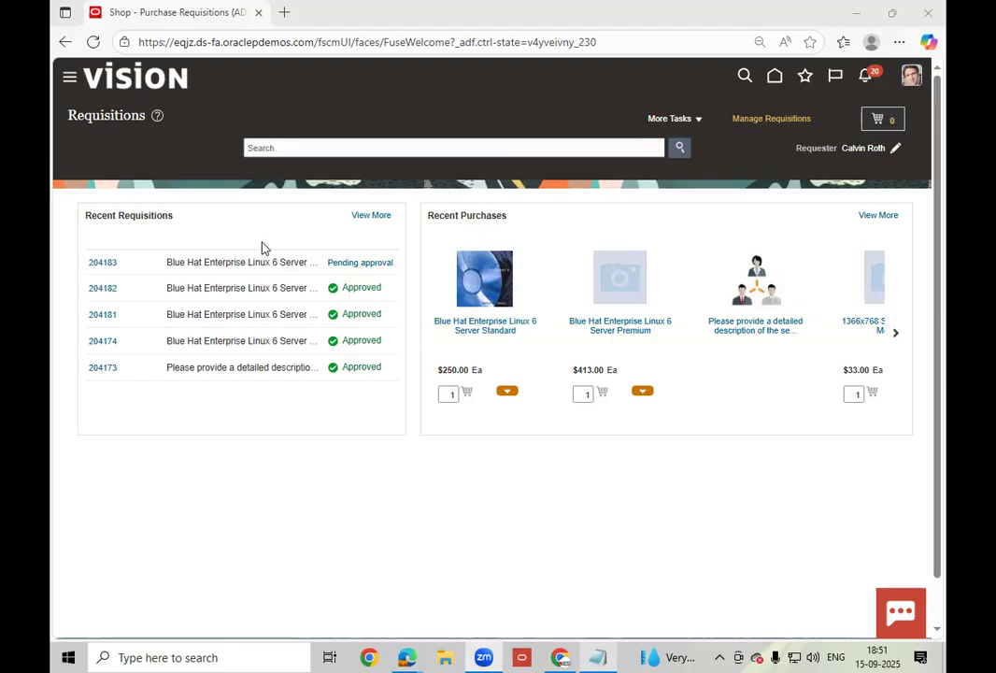
- Keep reopening requisition 204183 until it shows Approved with line 1 on order US165194
click(99, 263)
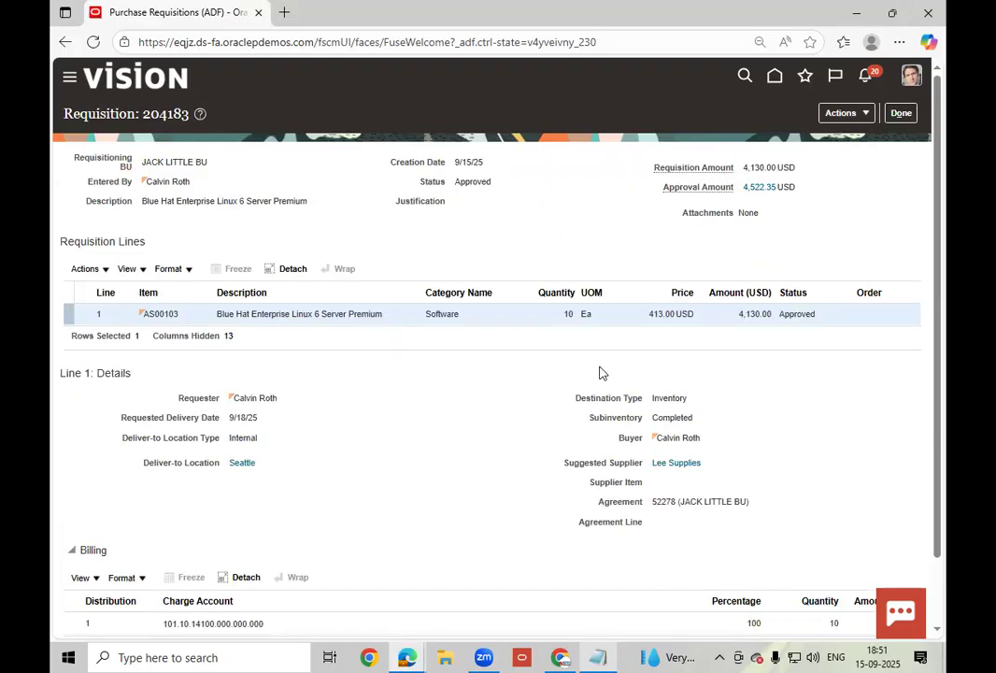
click(901, 113)
click(100, 264)
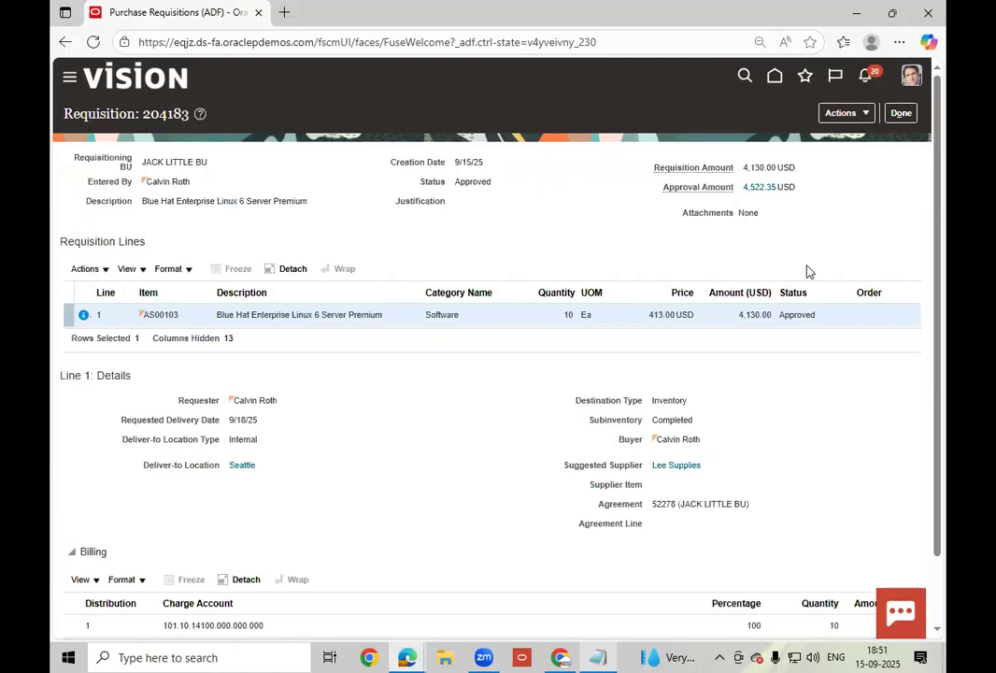
click(900, 113)
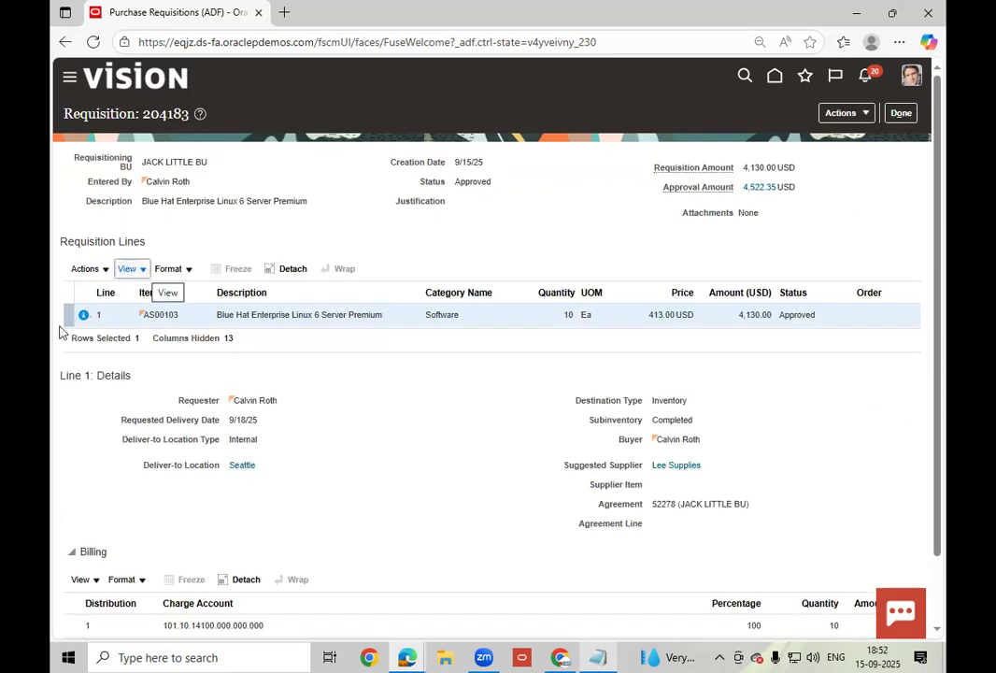
mouse_move(81, 314)
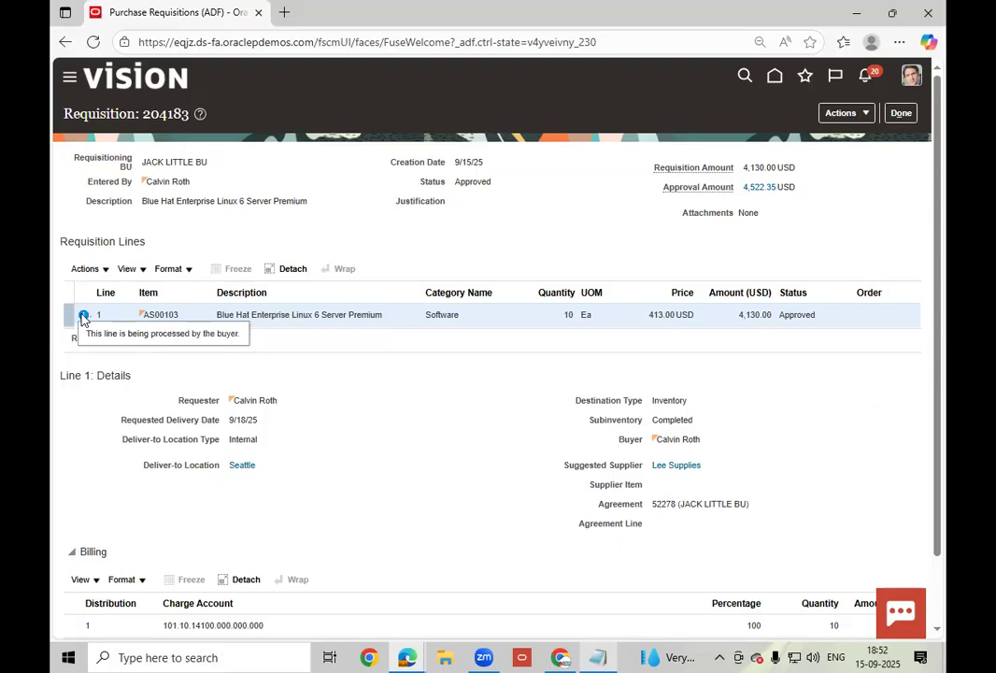
click(897, 119)
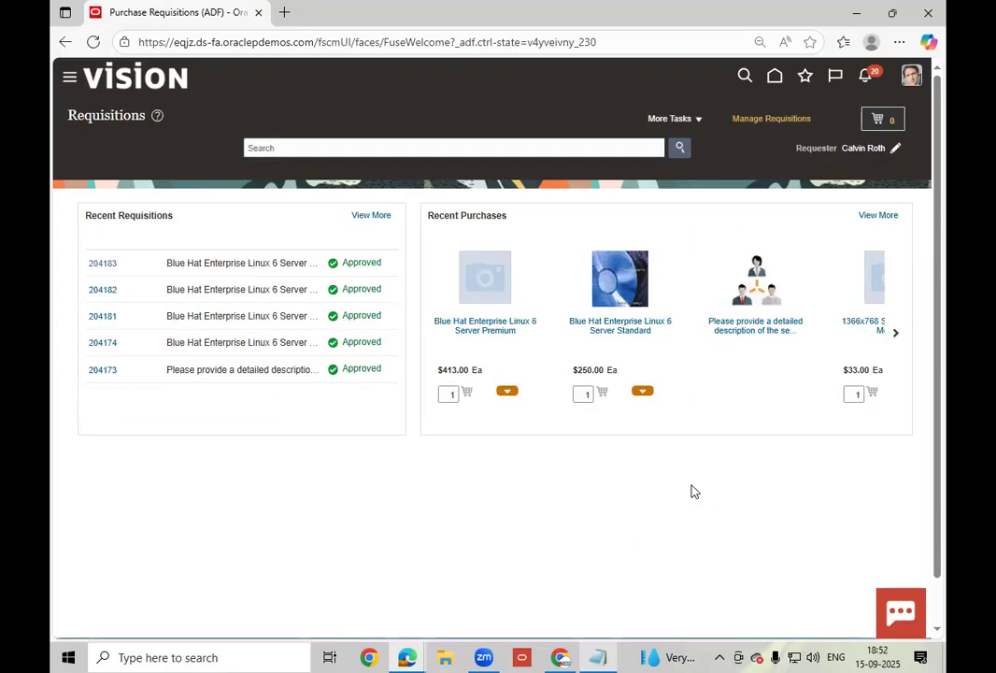
click(900, 113)
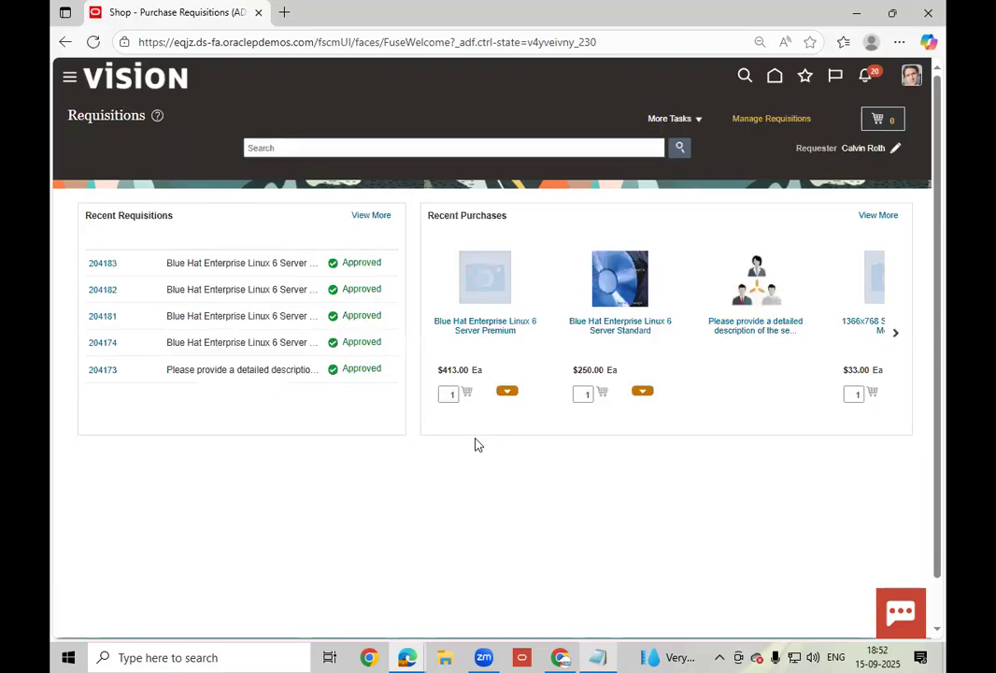
click(109, 265)
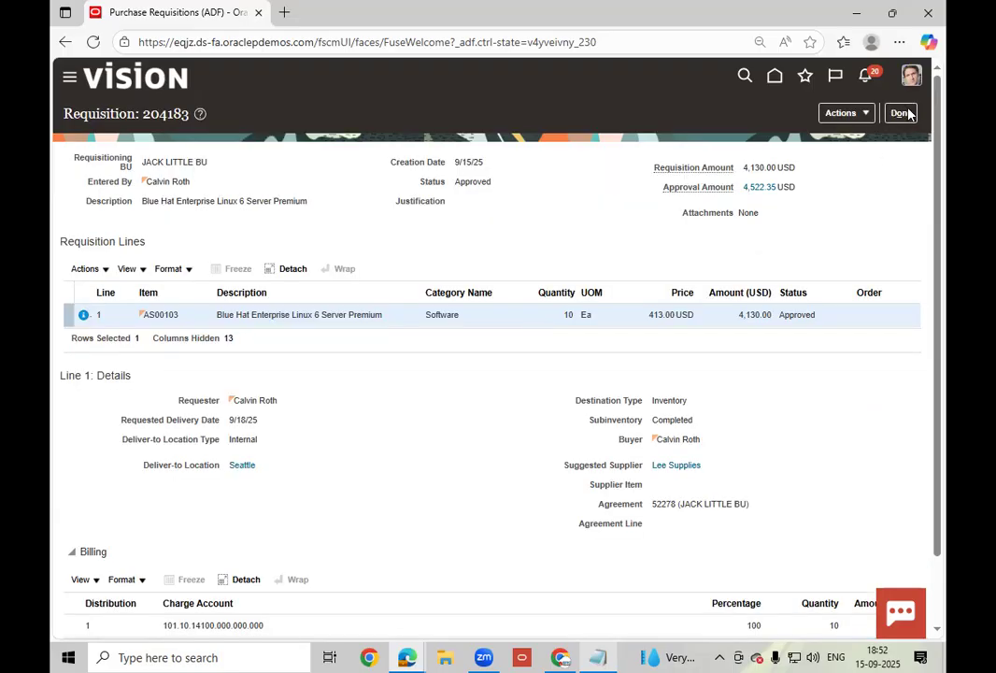
click(901, 114)
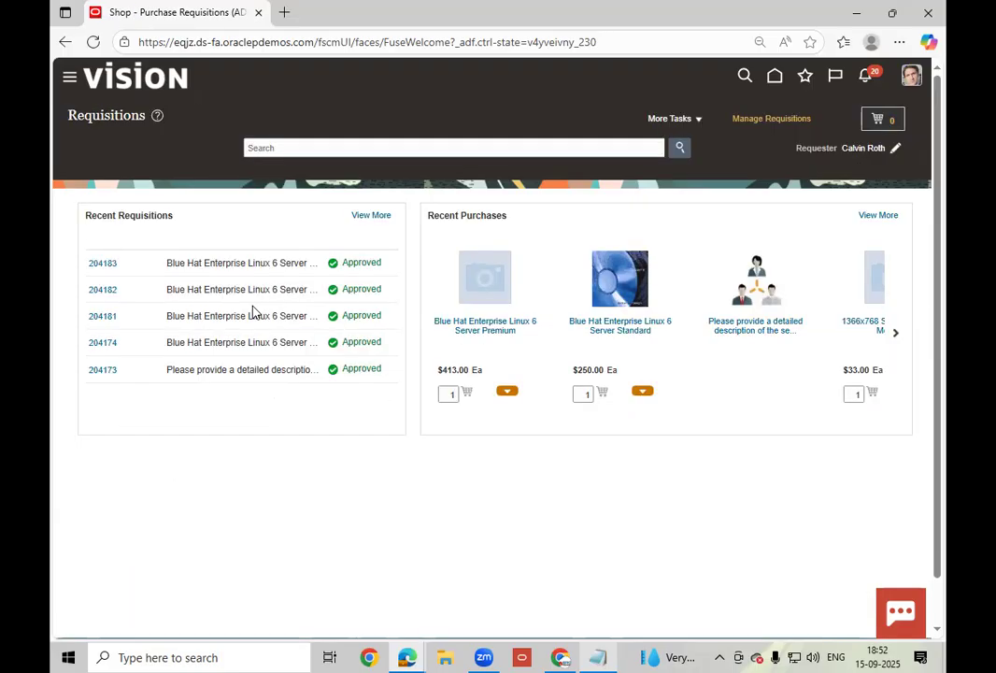
click(103, 263)
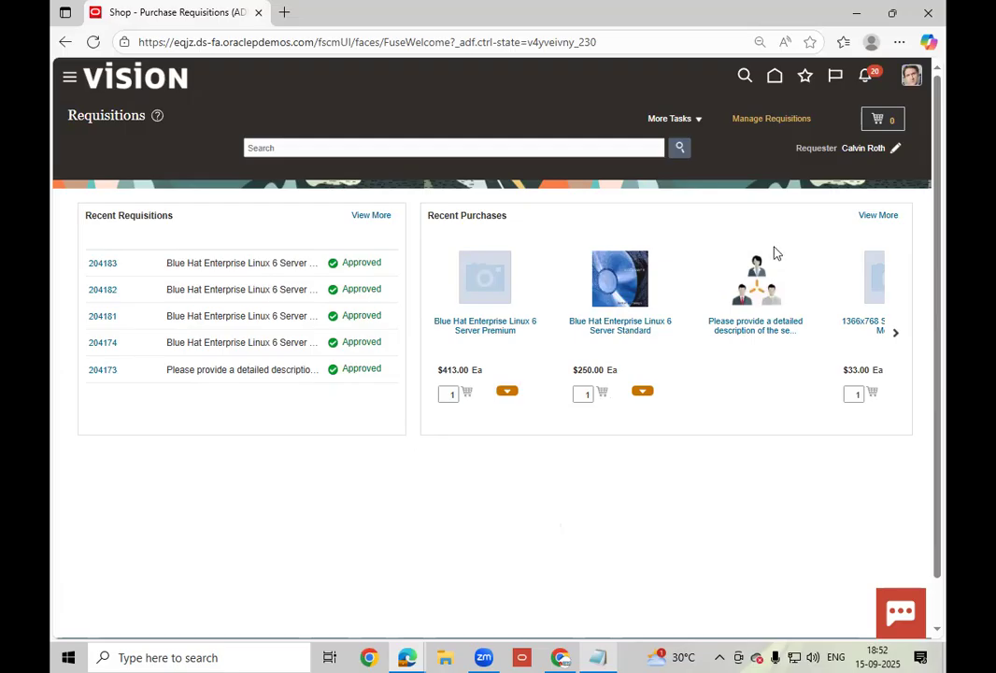
click(103, 264)
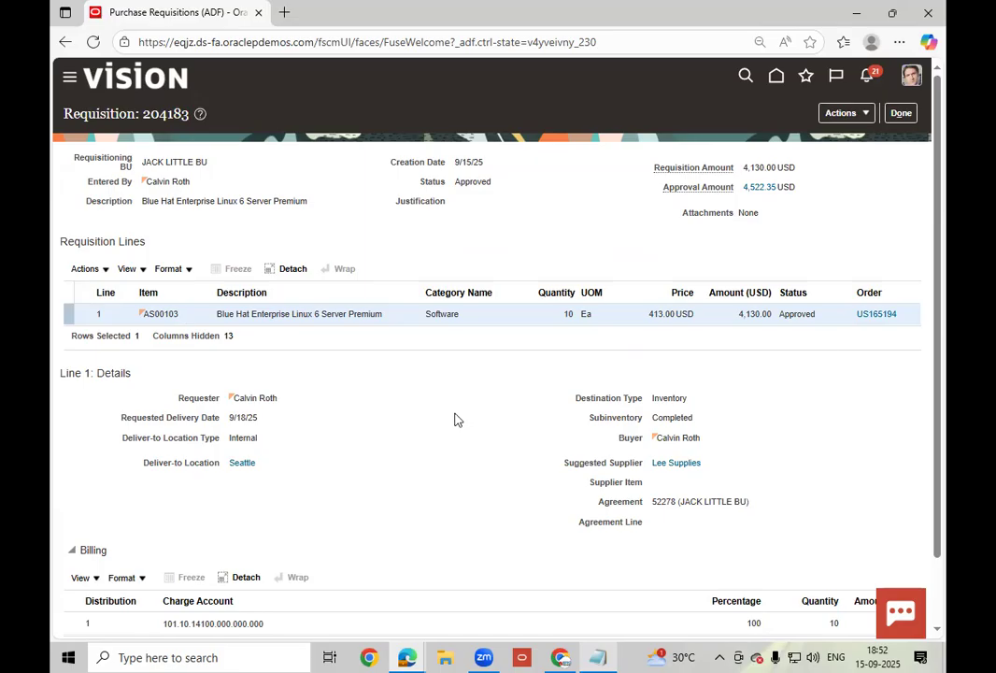
click(877, 319)
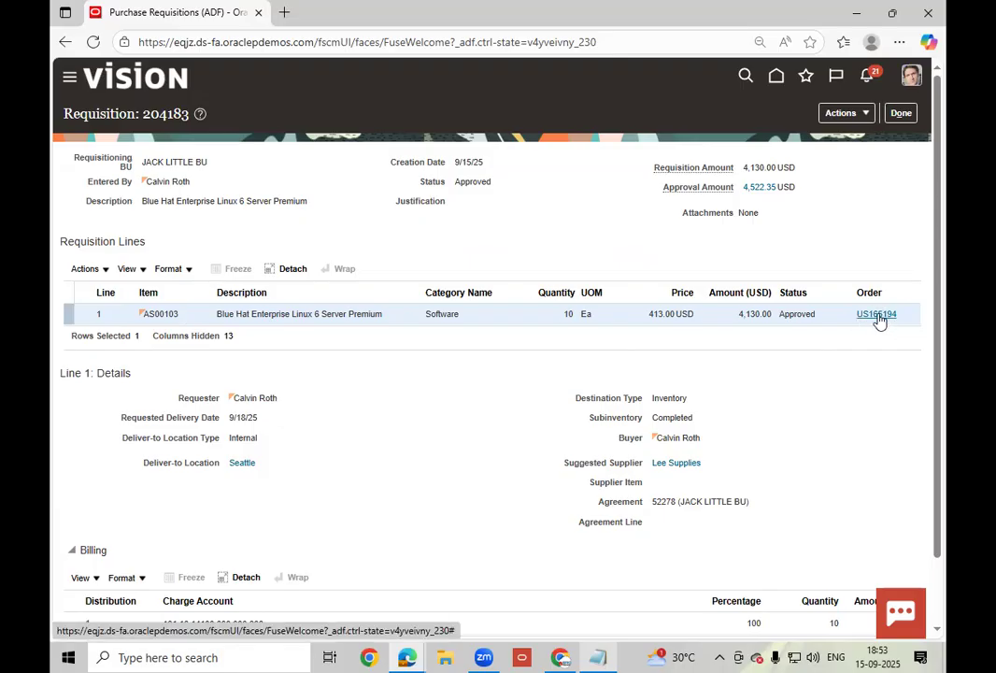
scroll(838, 449, down, 1)
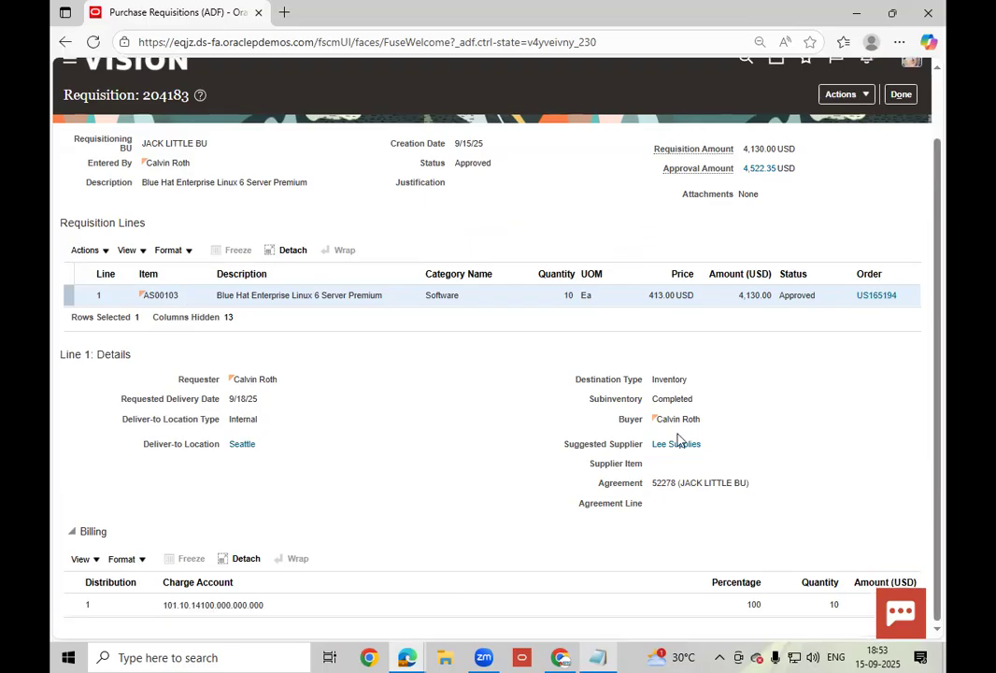
click(604, 656)
click(605, 658)
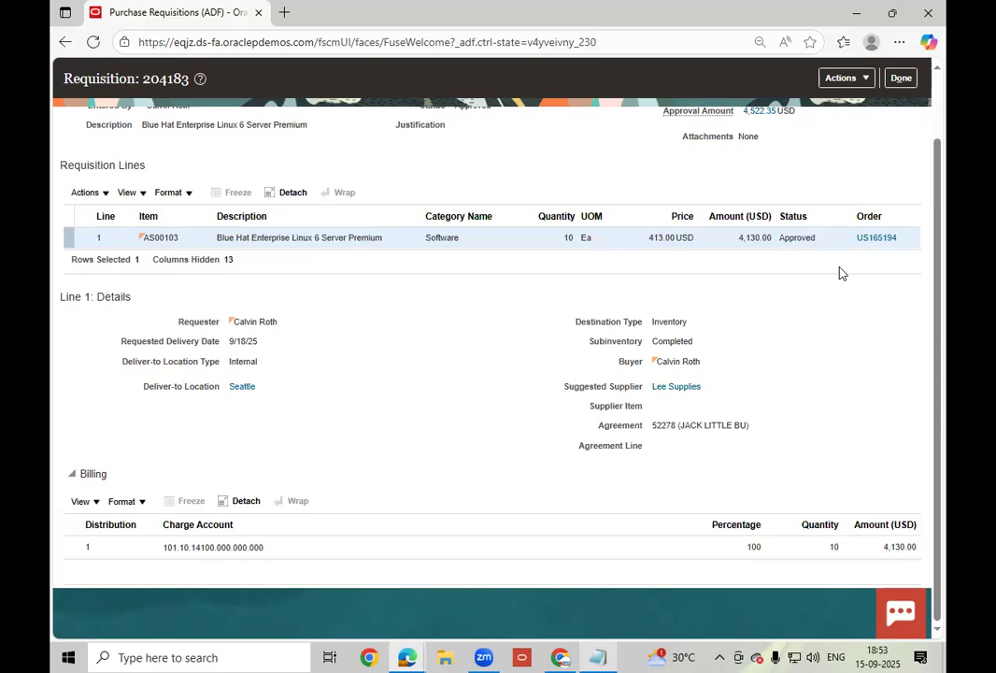
click(875, 239)
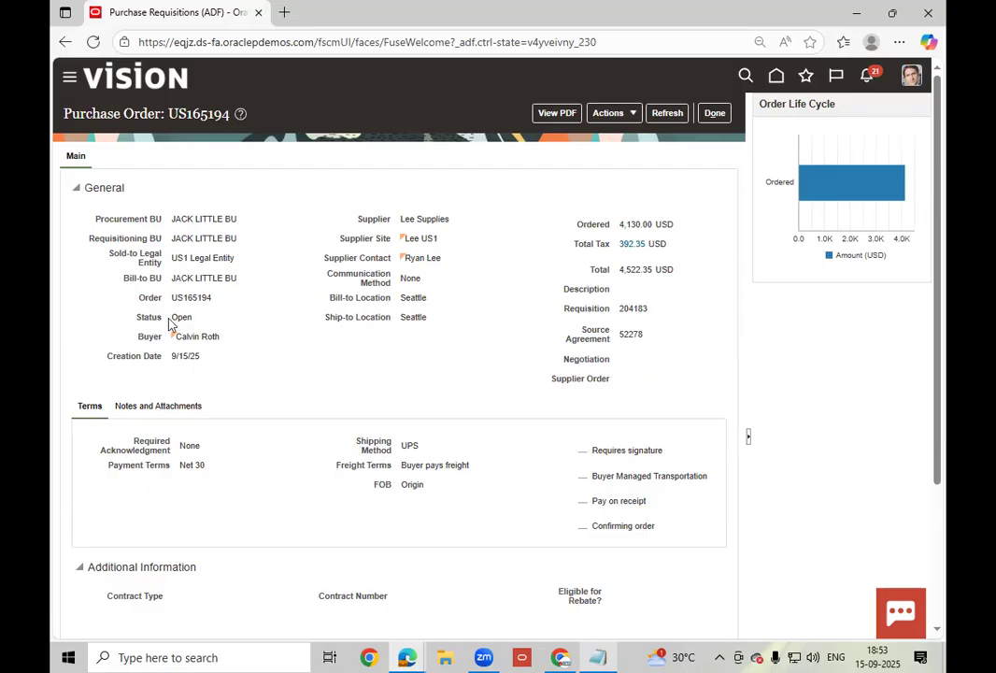
double_click(259, 321)
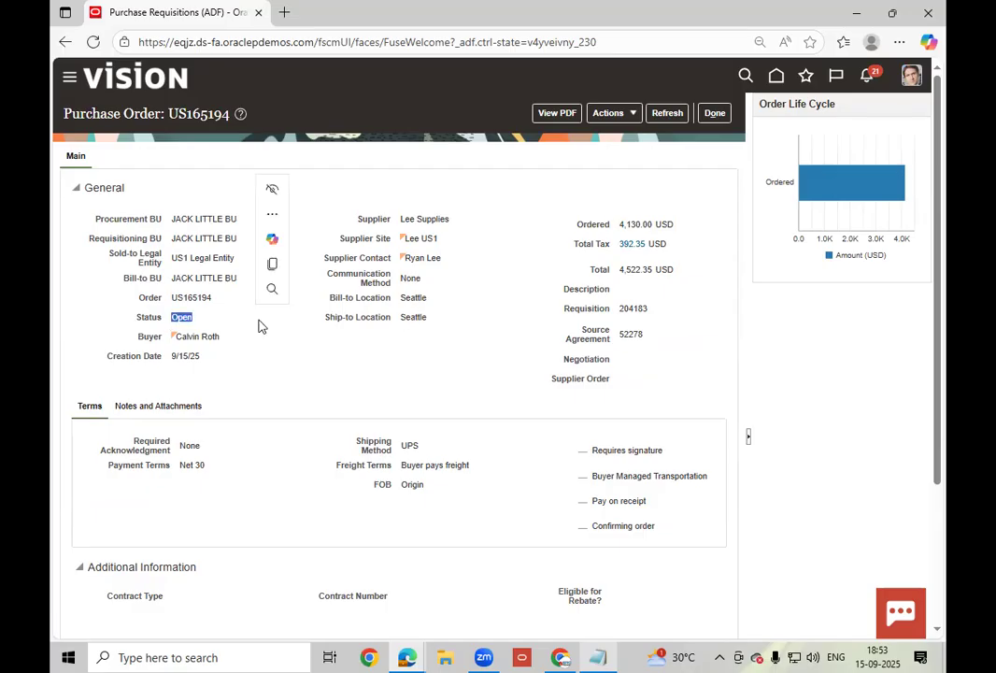
scroll(335, 367, down, 2)
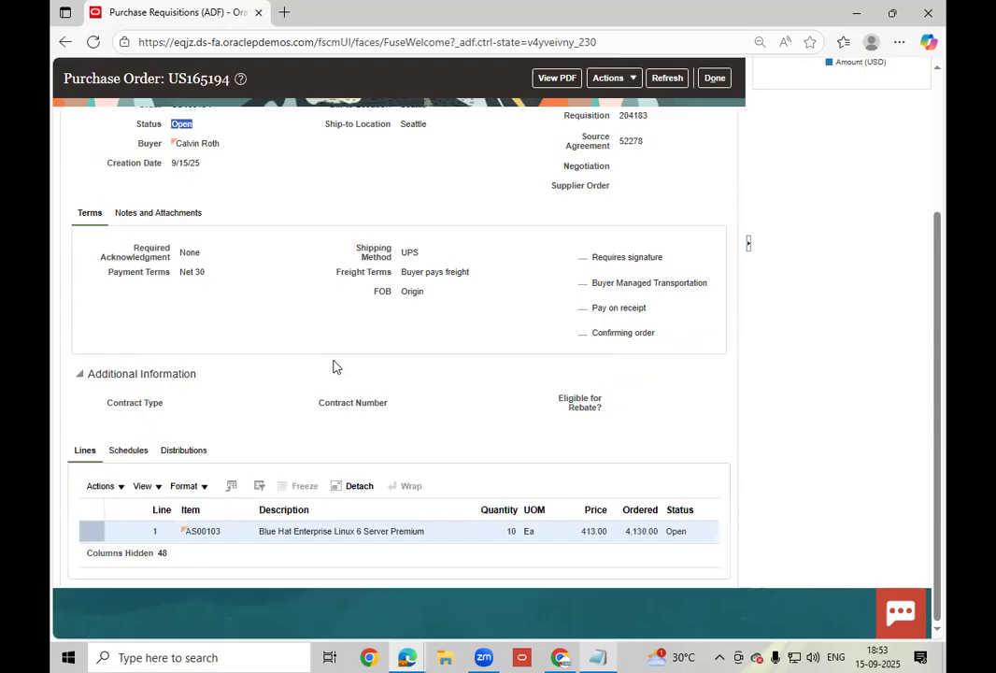
scroll(334, 366, up, 2)
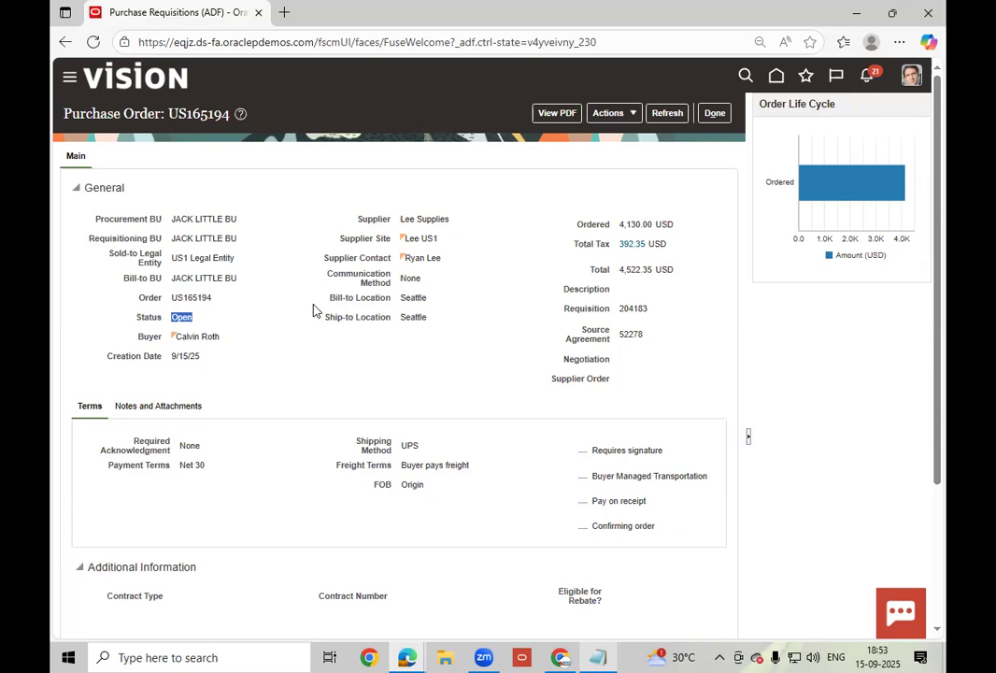
click(717, 112)
click(599, 657)
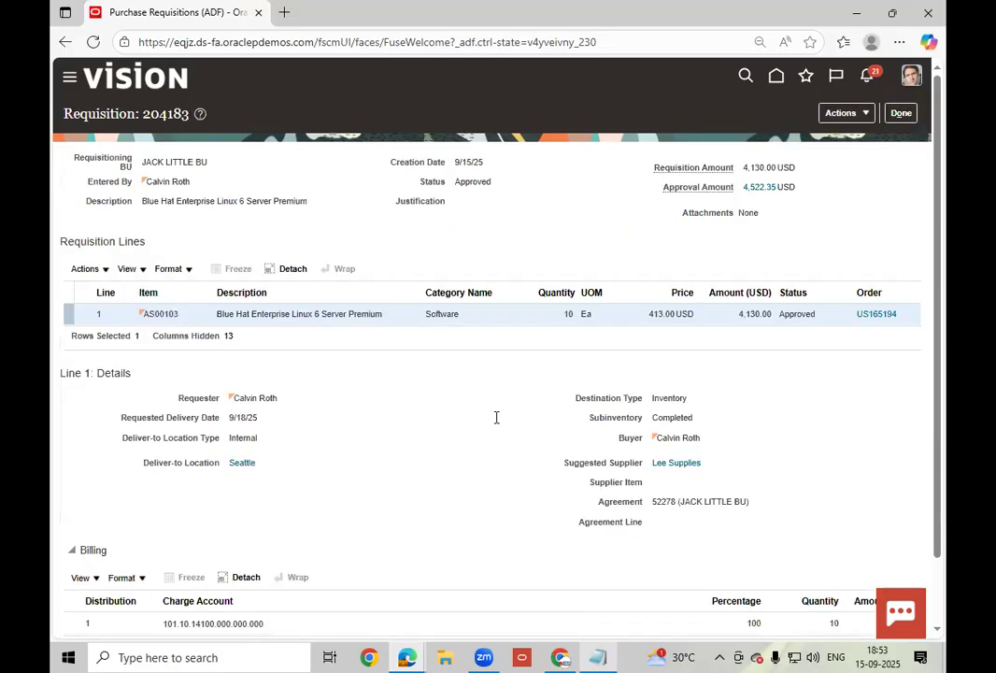
- Type 'Consigned Agreement.' on a new line below 204174, correcting the capital O
key(Return)
key(Return)
text(COnsigned Agreement)
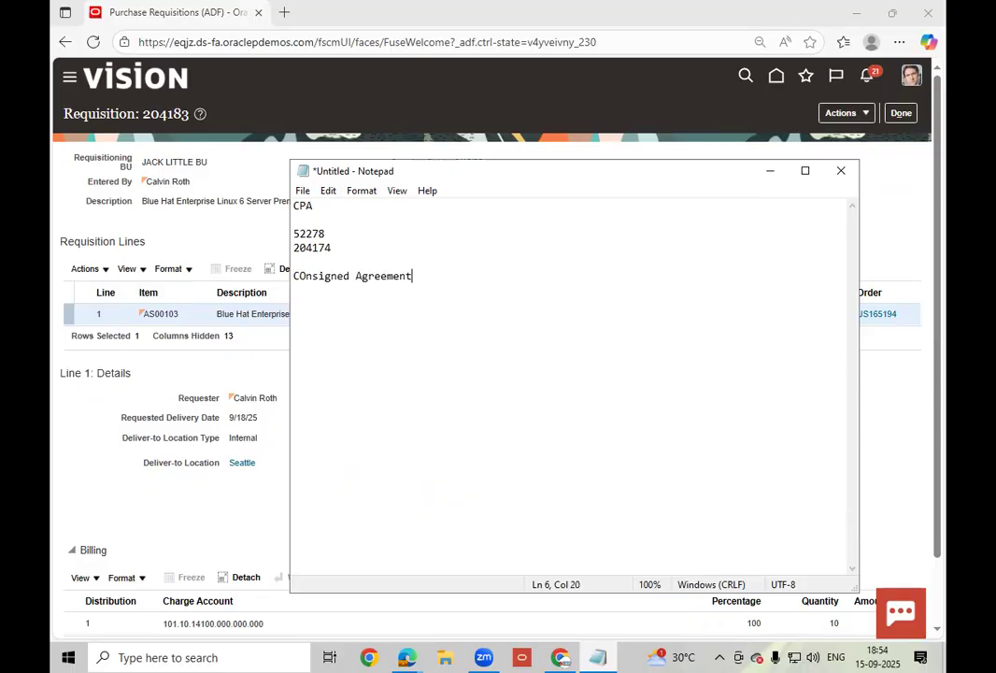
click(305, 276)
key(Delete)
text(o)
key(End)
text(.)
key(Return)
key(Return)
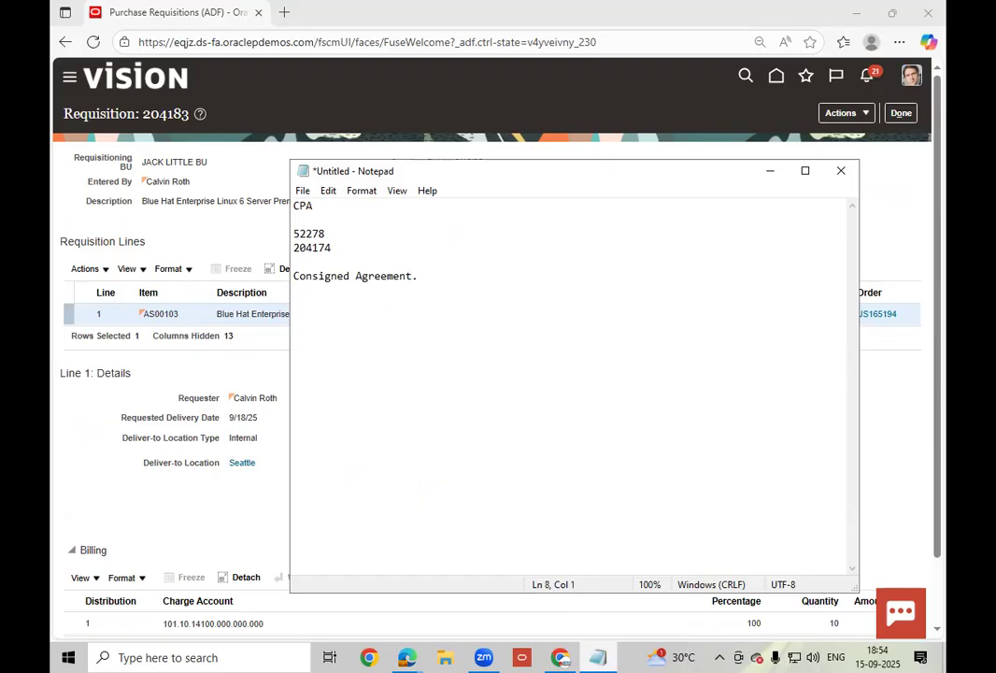
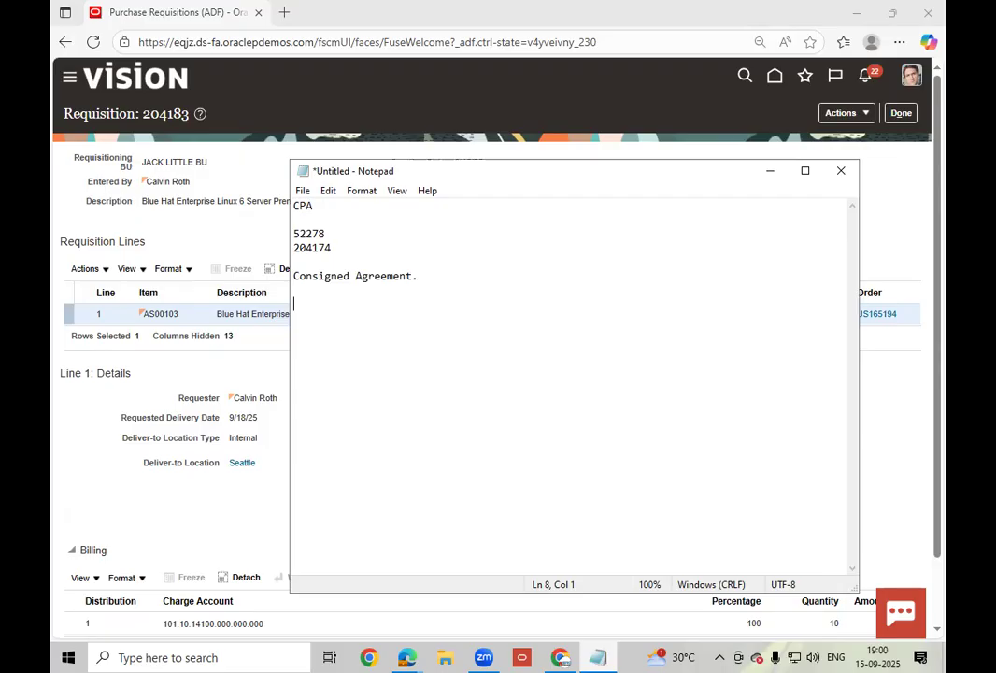
- Minimize the notes, close requisition 204183 with Done, and return to the Setup: Procurement window
click(770, 172)
click(909, 114)
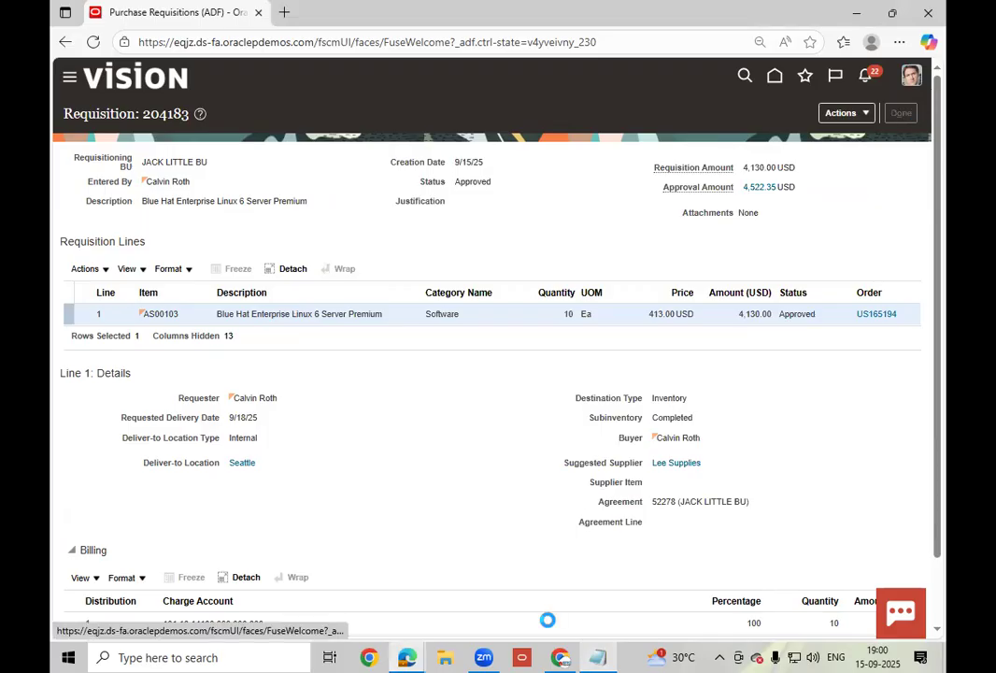
click(561, 657)
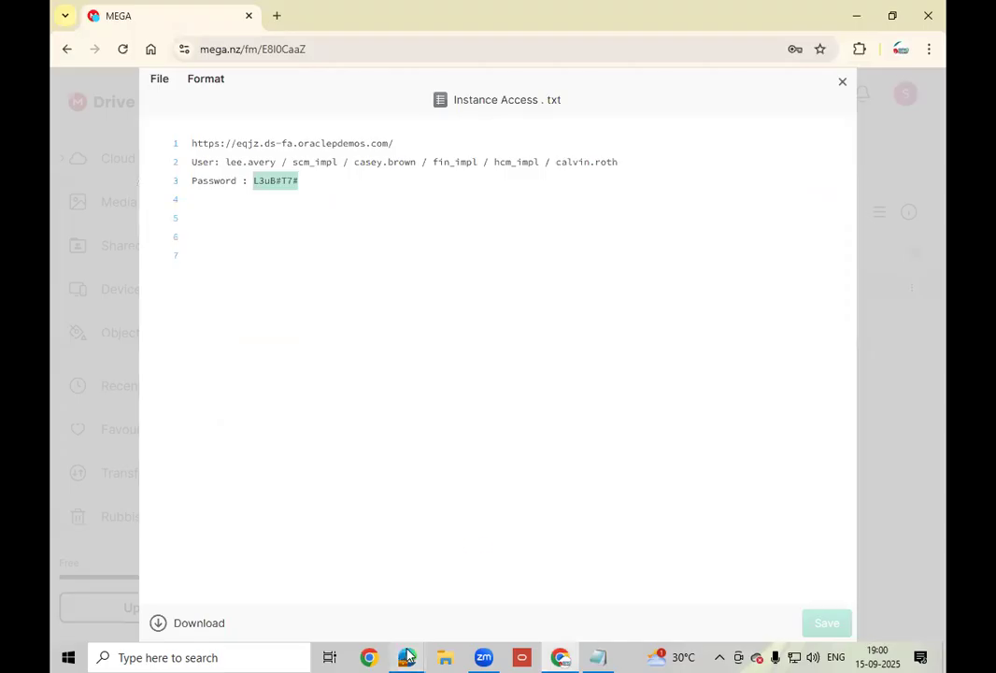
mouse_move(407, 657)
click(490, 560)
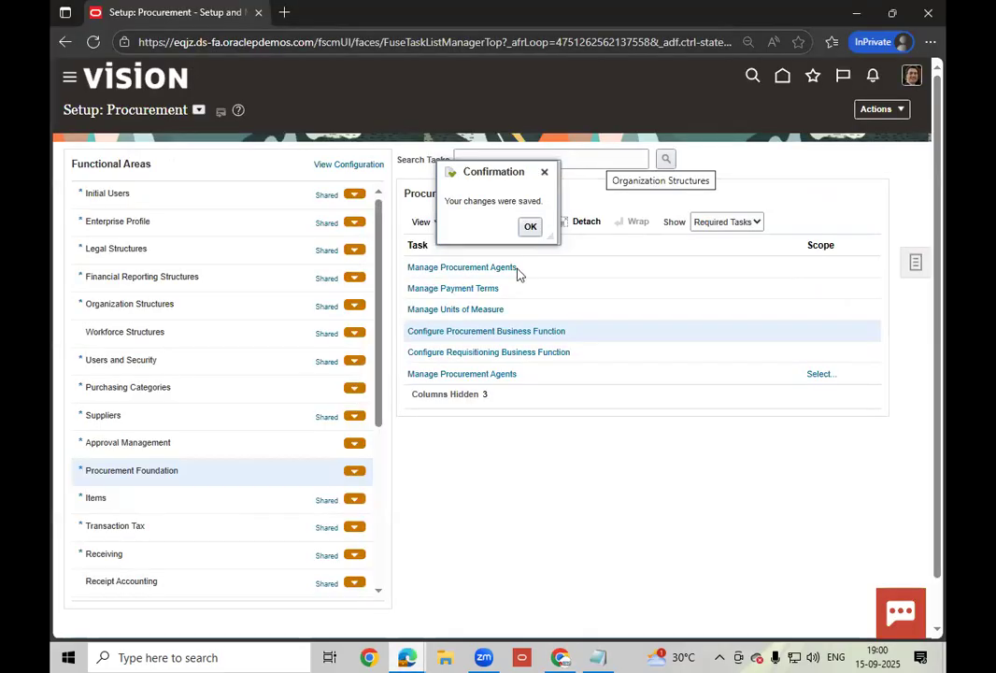
- Dismiss the save confirmation, show All Tasks for Procurement Foundation, and open Manage Document Styles
click(529, 228)
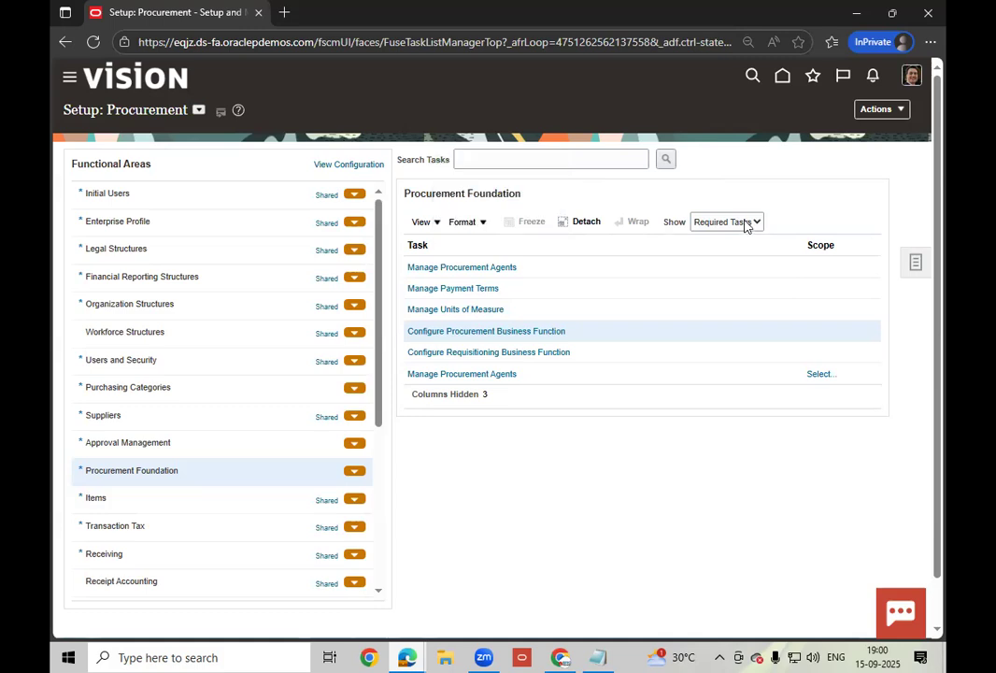
click(726, 221)
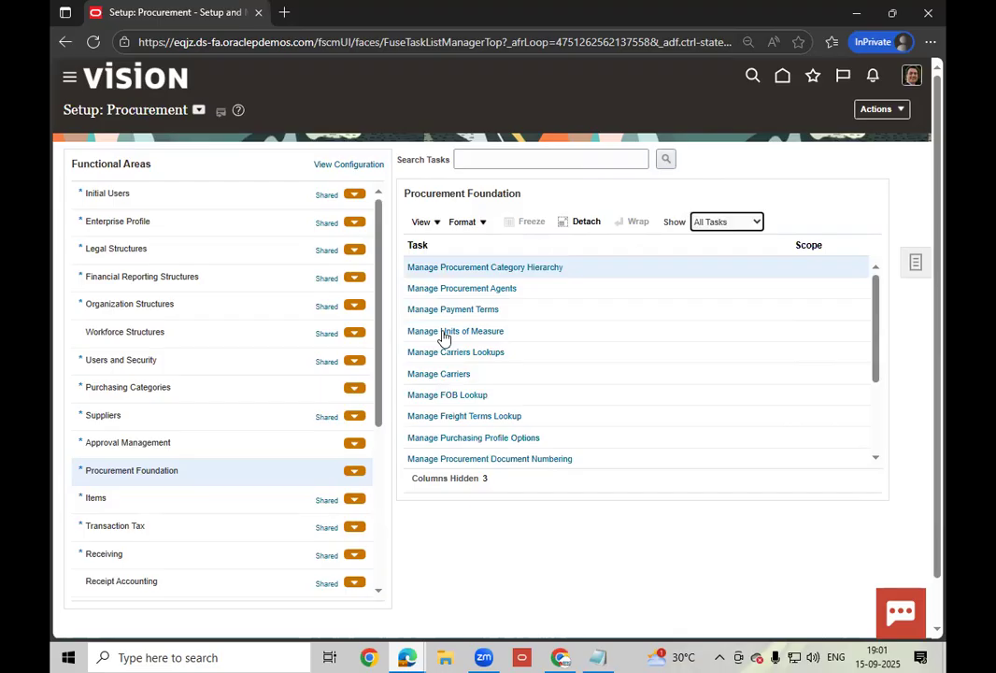
click(876, 458)
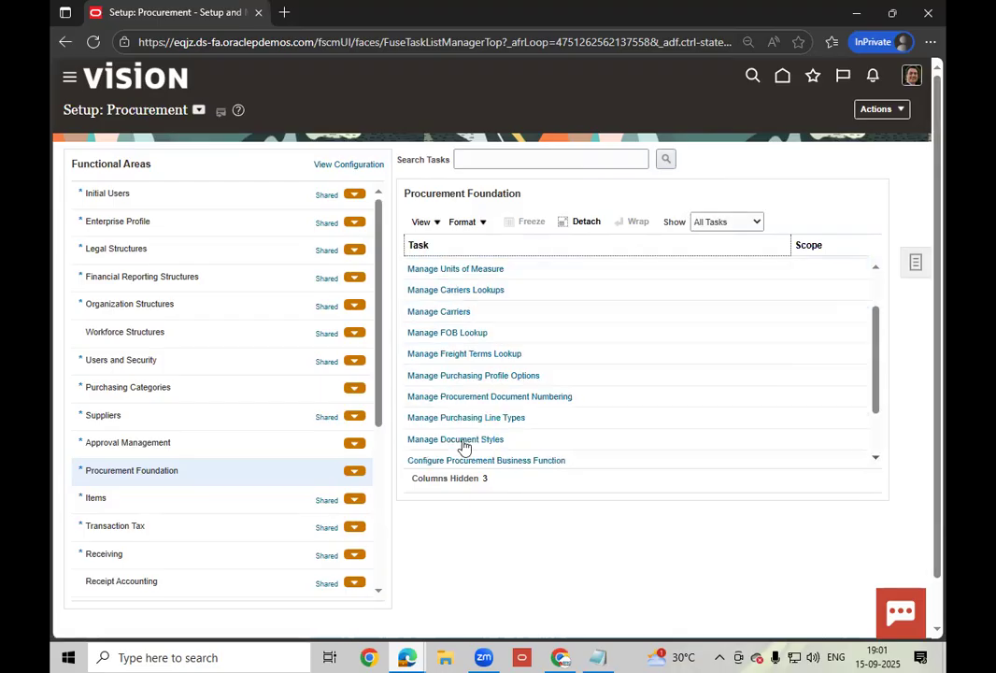
click(461, 441)
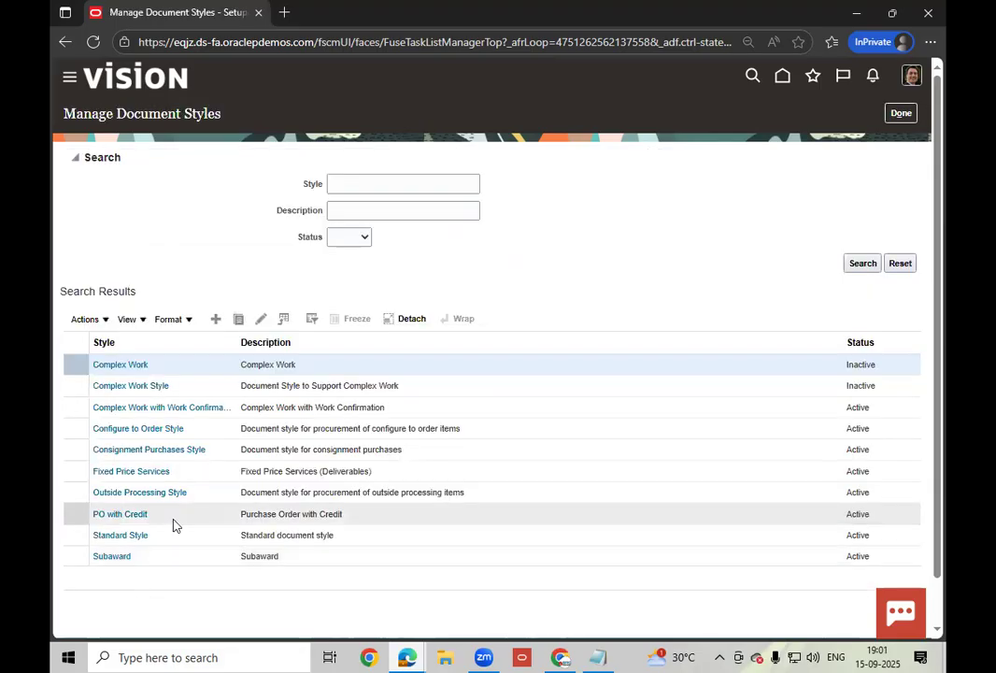
- Duplicate Consignment Purchases Style and name the new style LT_CON_DOUMENT
click(214, 449)
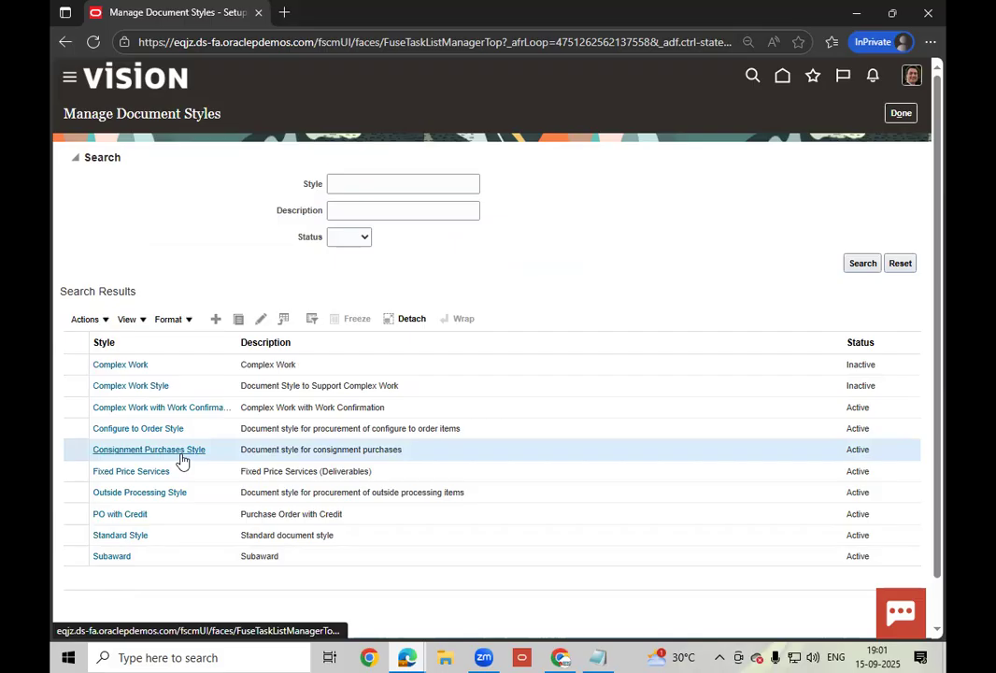
click(239, 320)
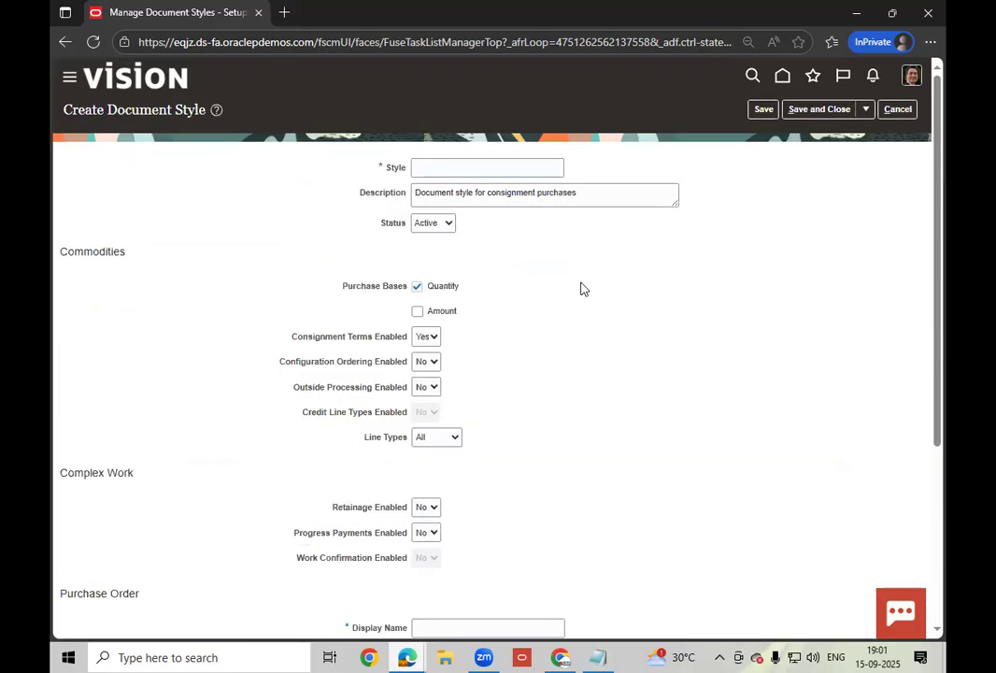
click(428, 169)
text(LT)
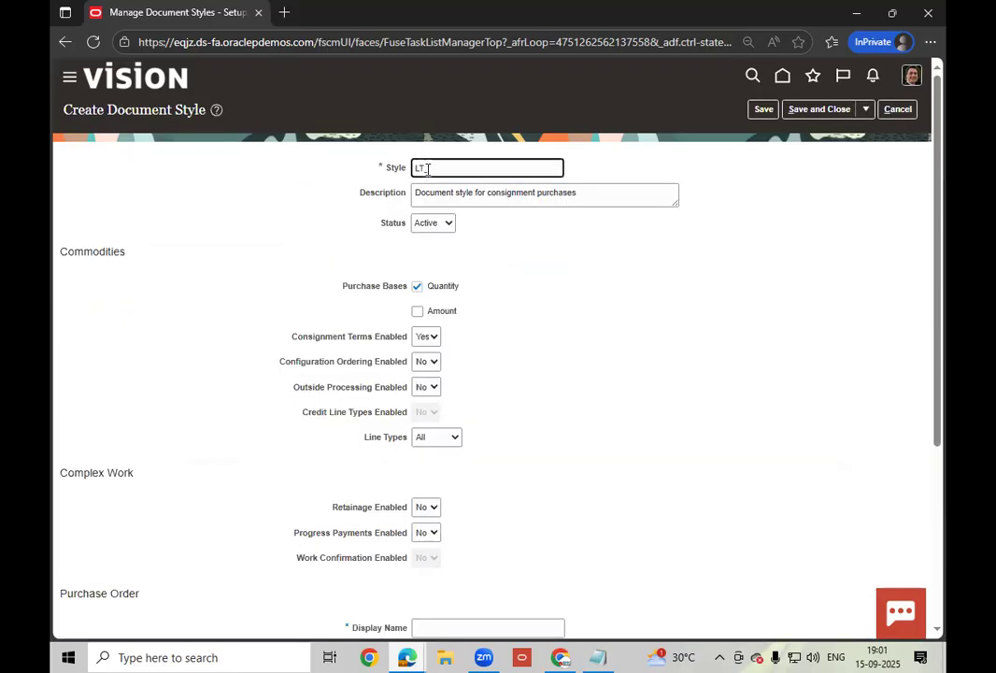
text( CON_DOUMENT)
drag(627, 192, 404, 205)
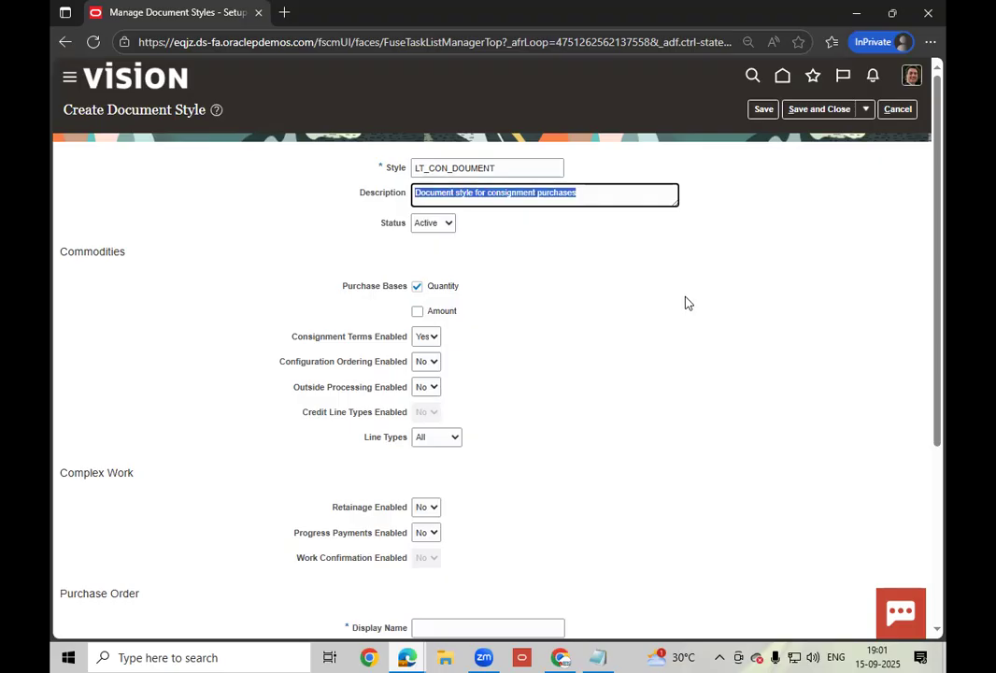
click(607, 288)
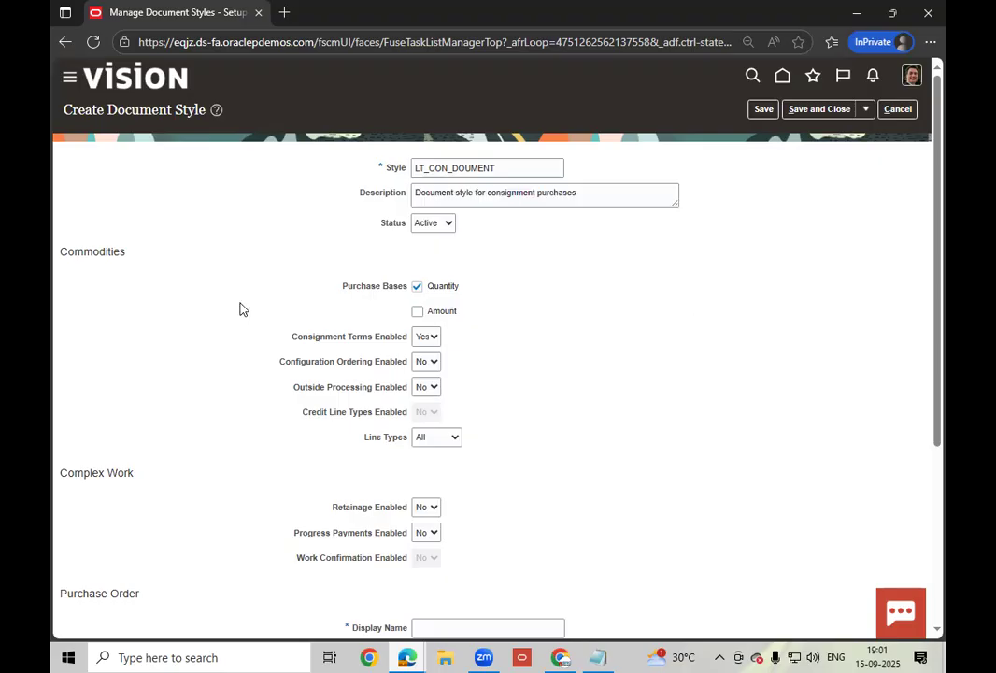
- Allow Amount as a purchase basis, keeping Consignment Terms Yes and Line Types All
click(435, 314)
click(435, 345)
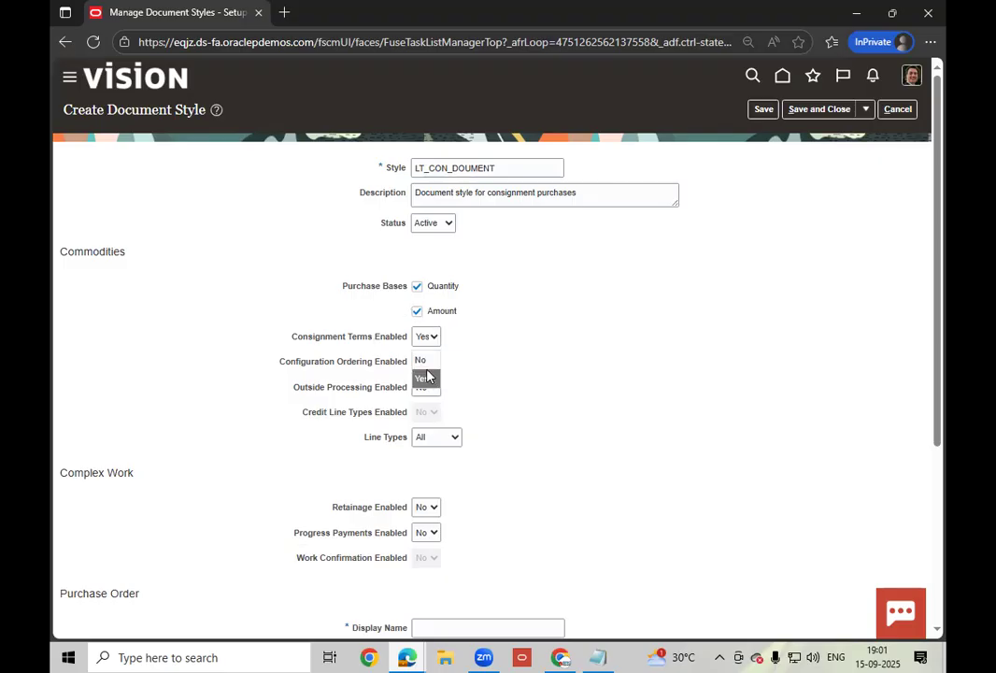
click(429, 375)
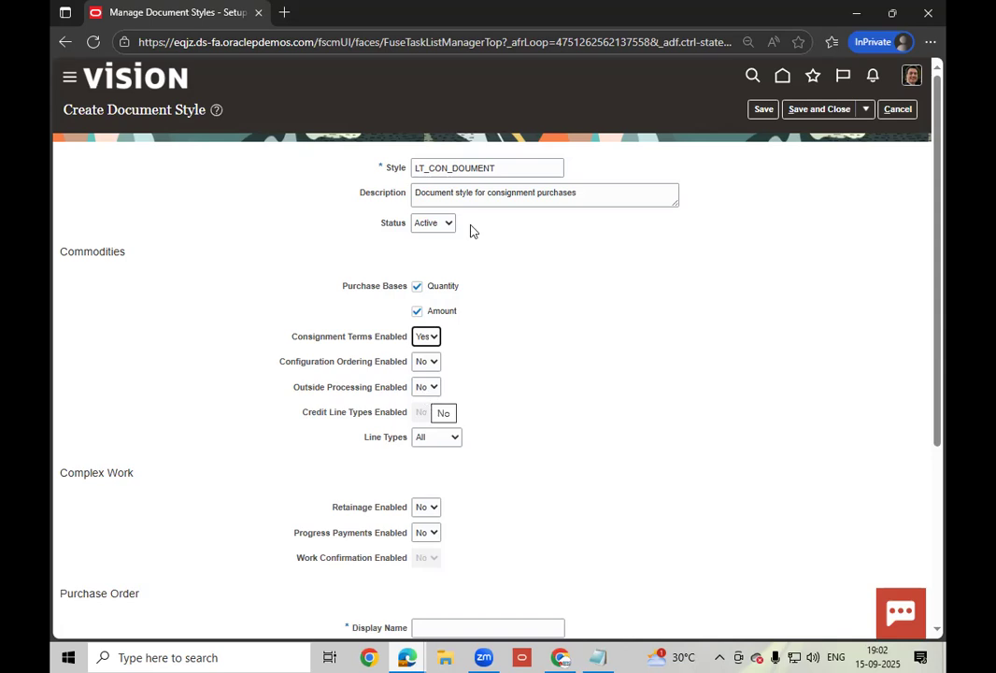
click(457, 440)
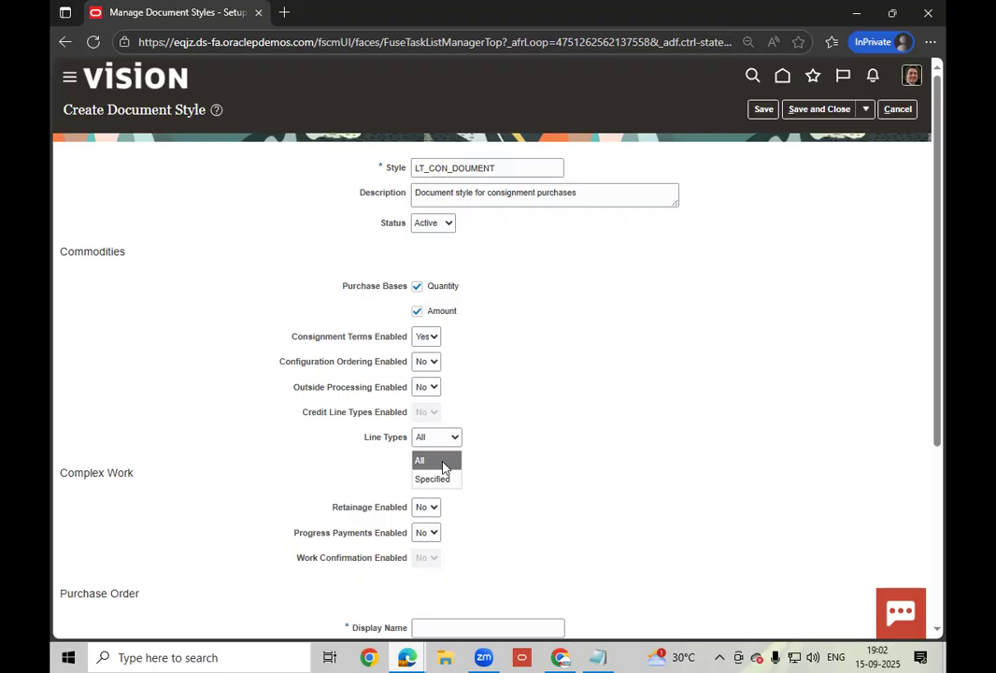
click(443, 461)
- Enter display names LT_CON_PO for purchase orders and LT_CON_AGMT for blanket agreements, then save
scroll(538, 464, down, 2)
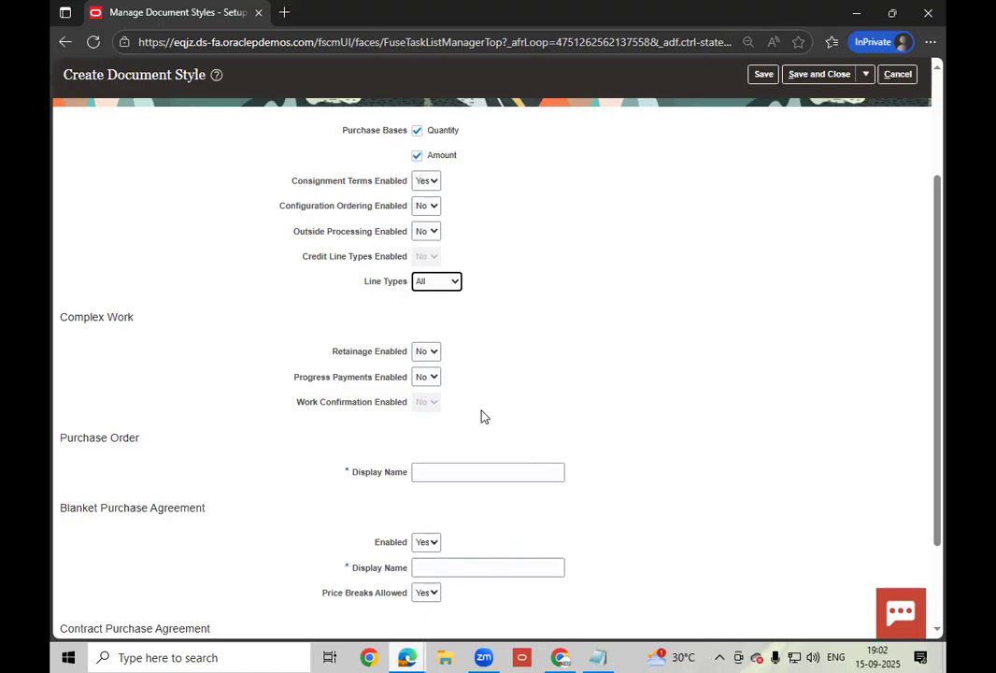
click(448, 475)
text(LT_Co)
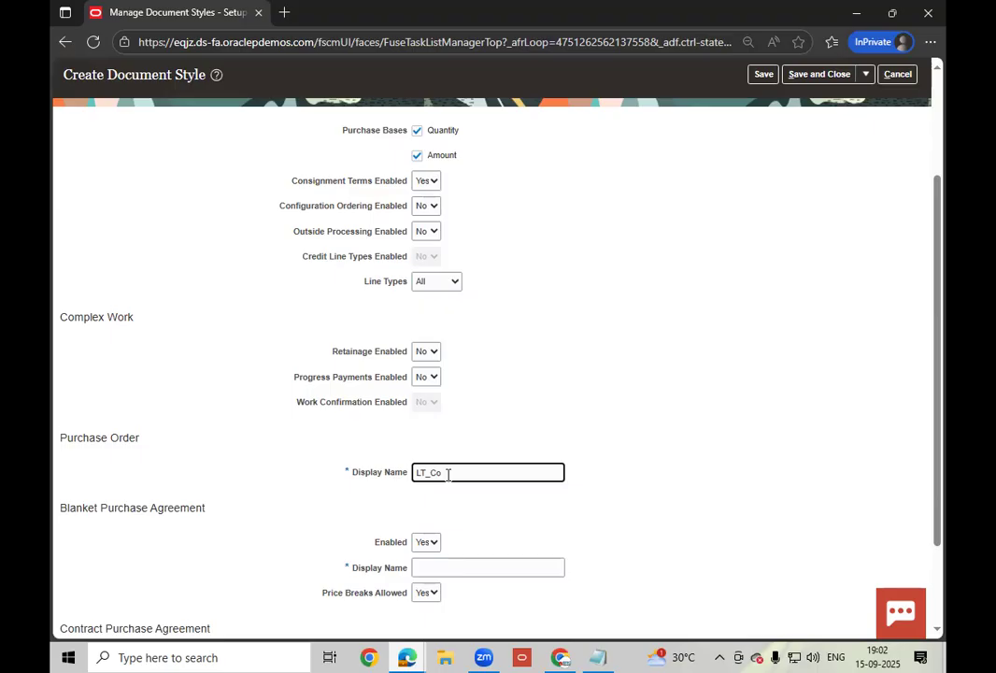
text(ON_PO)
scroll(344, 492, down, 2)
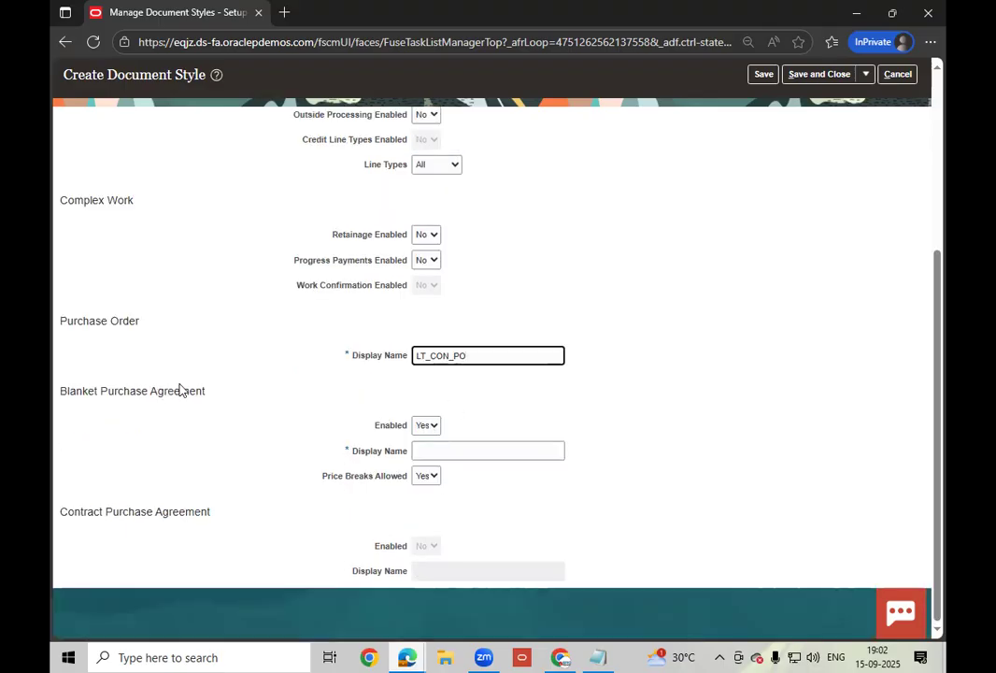
drag(207, 394, 87, 392)
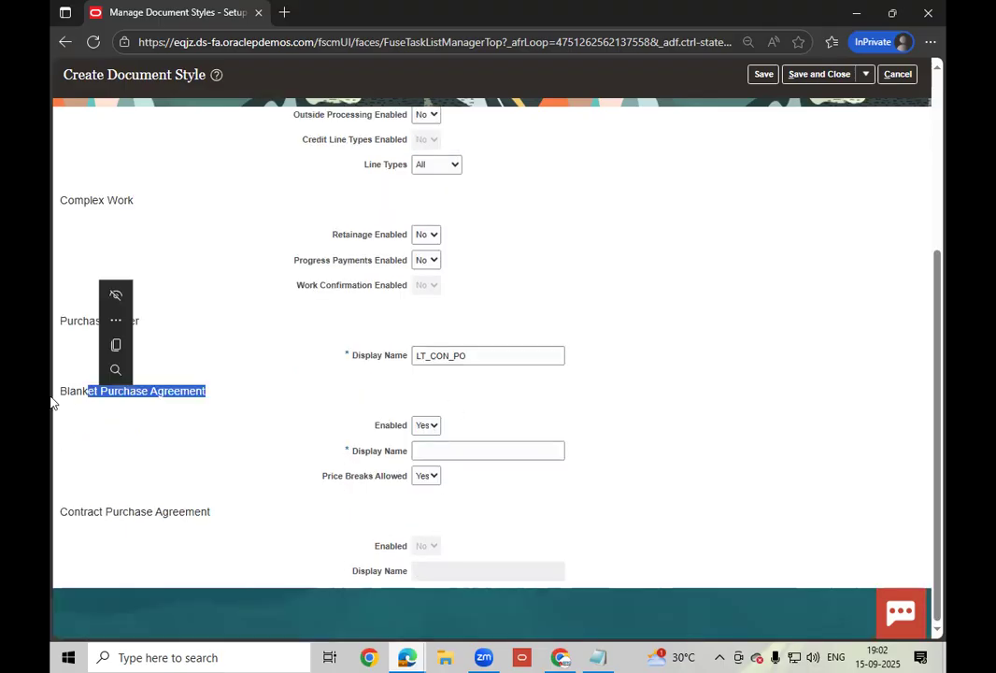
drag(230, 401, 76, 397)
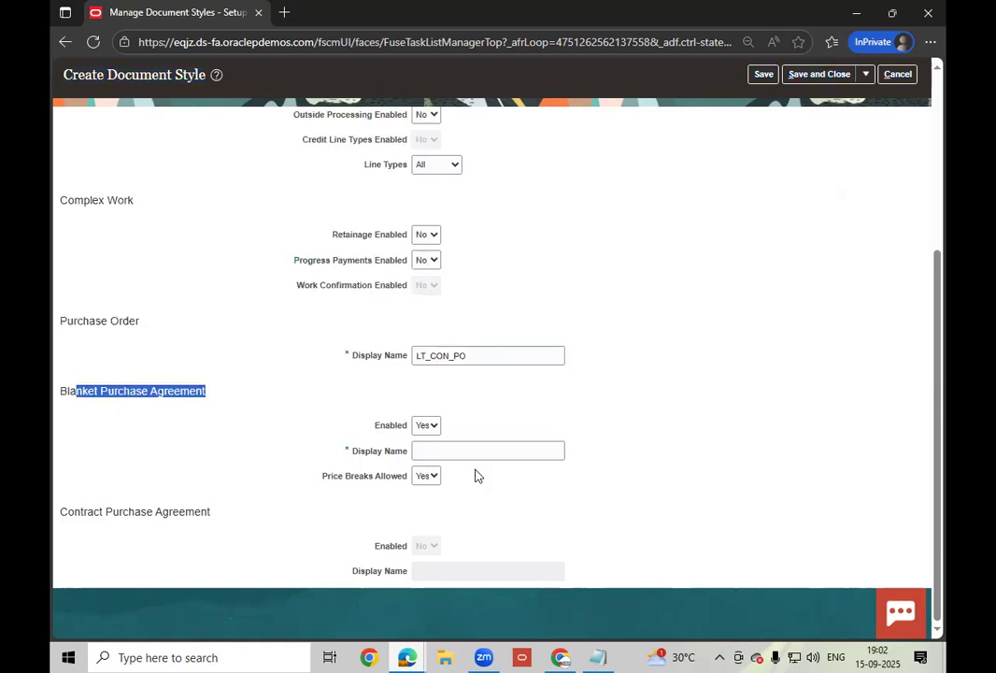
click(477, 458)
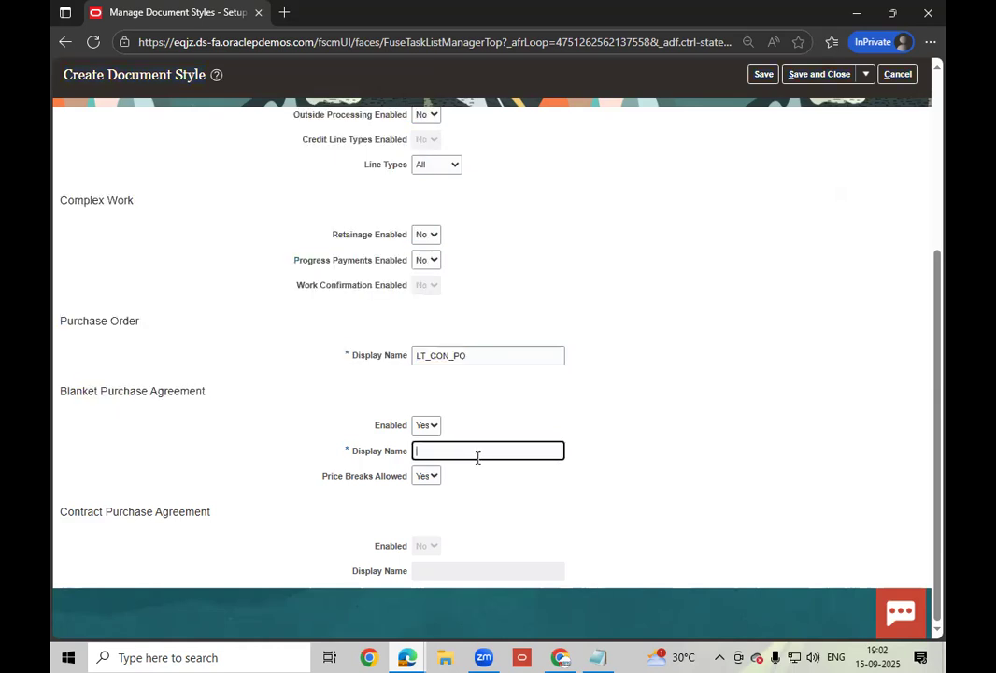
text(LT_CON_AGMT)
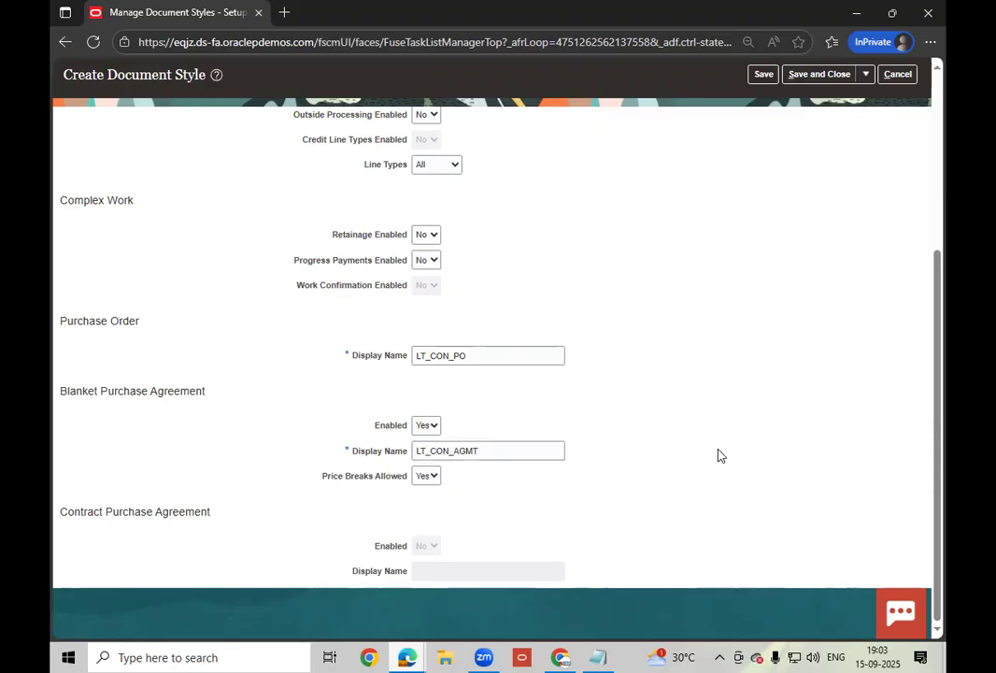
scroll(719, 455, up, 2)
scroll(719, 455, up, 1)
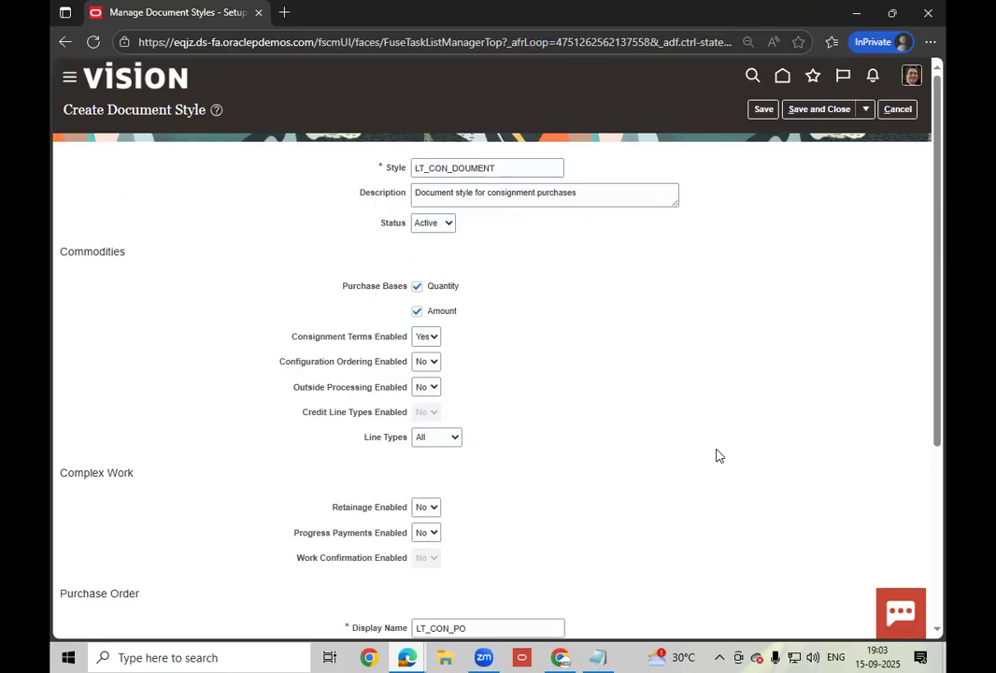
click(768, 112)
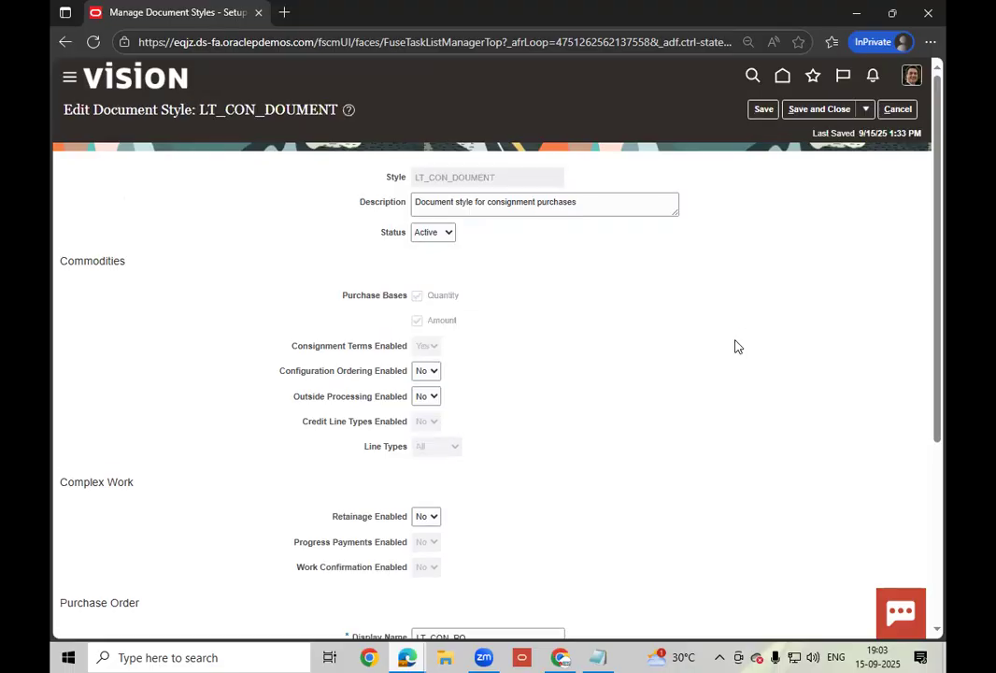
- Save and close LT_CON_DOUMENT, review Consignment Purchases Style without changes, then exit Manage Document Styles
click(822, 110)
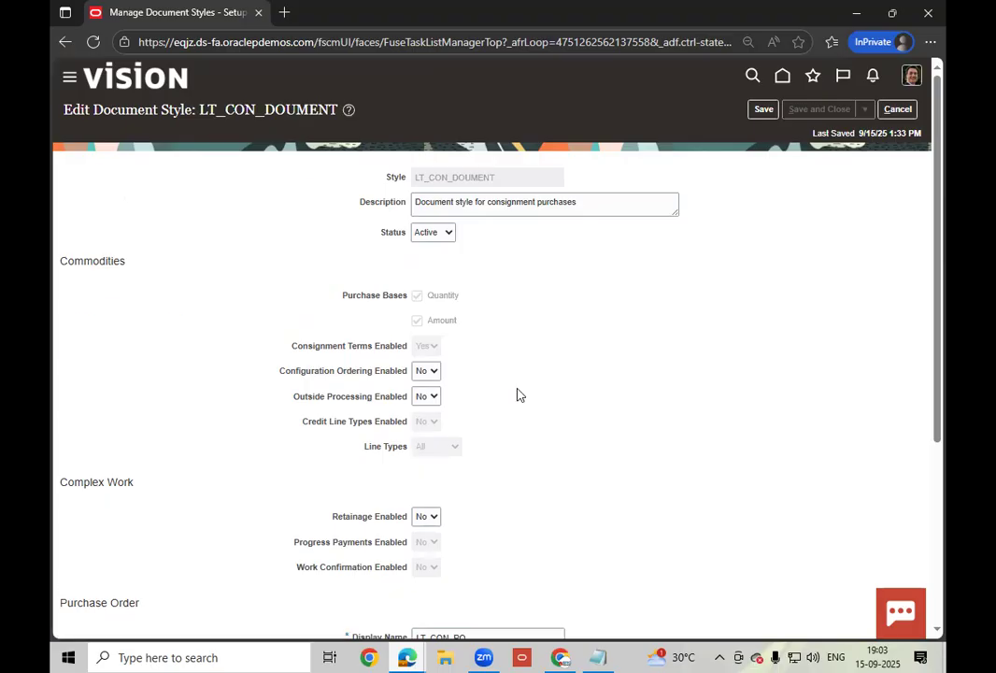
click(531, 227)
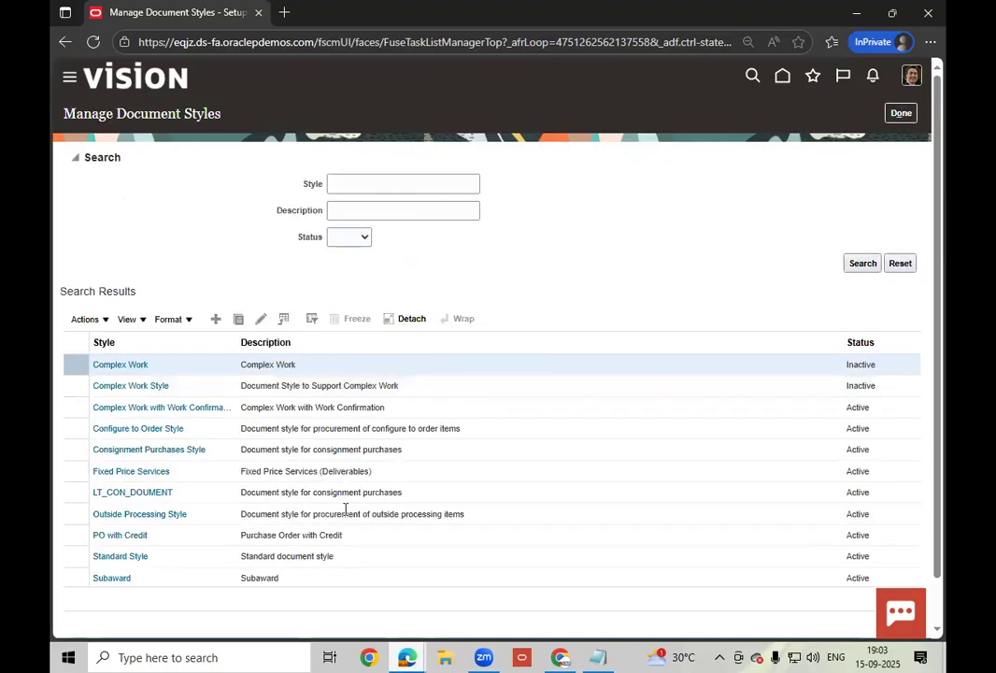
click(423, 454)
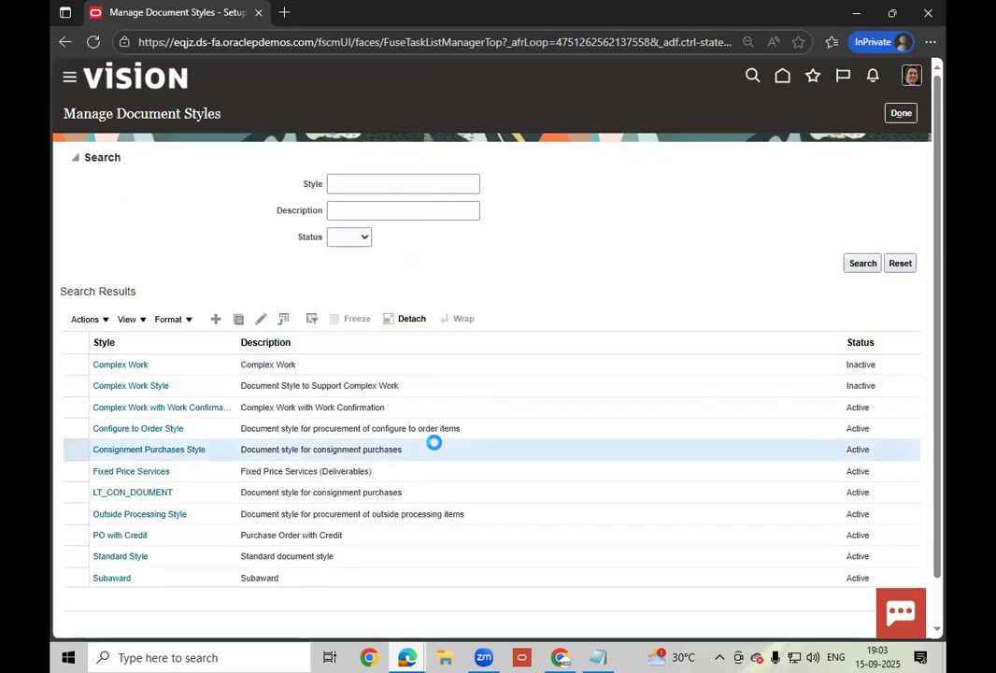
click(171, 450)
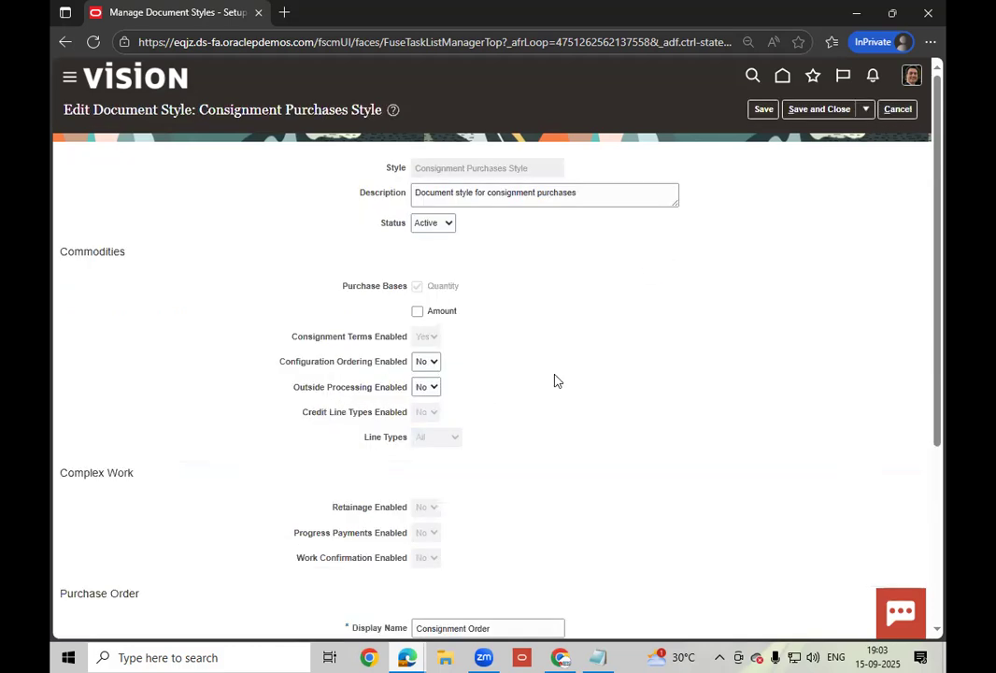
scroll(554, 380, down, 3)
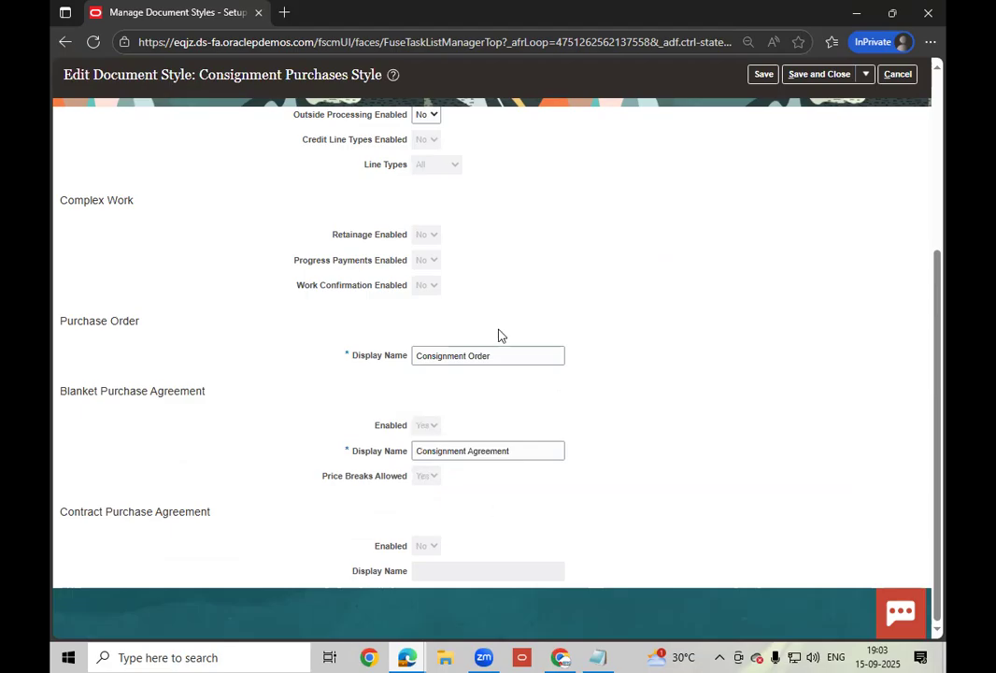
scroll(501, 336, up, 3)
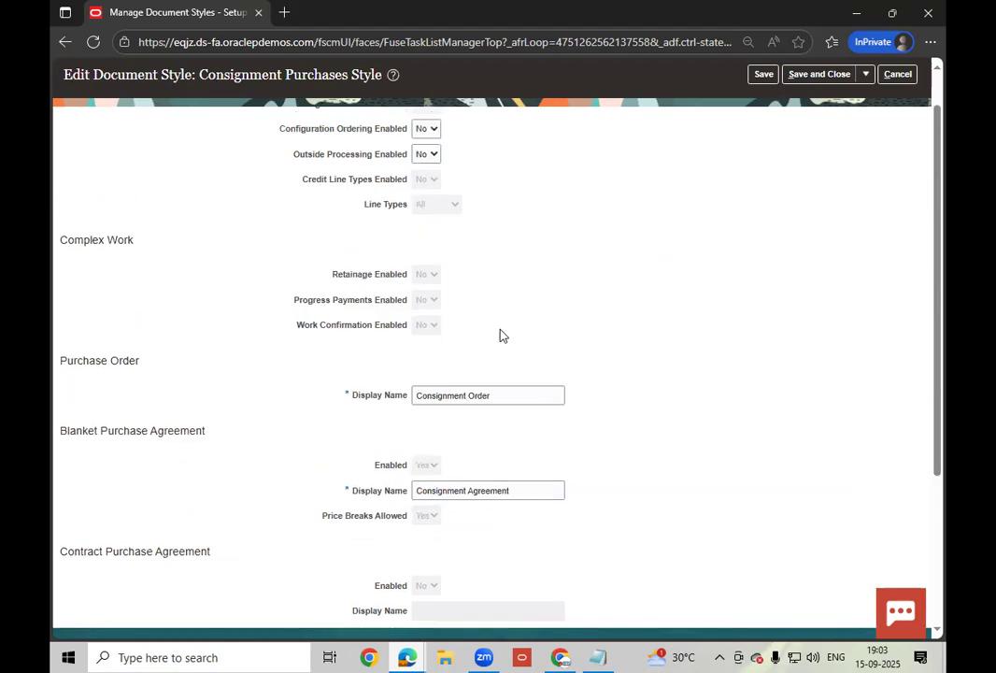
click(898, 110)
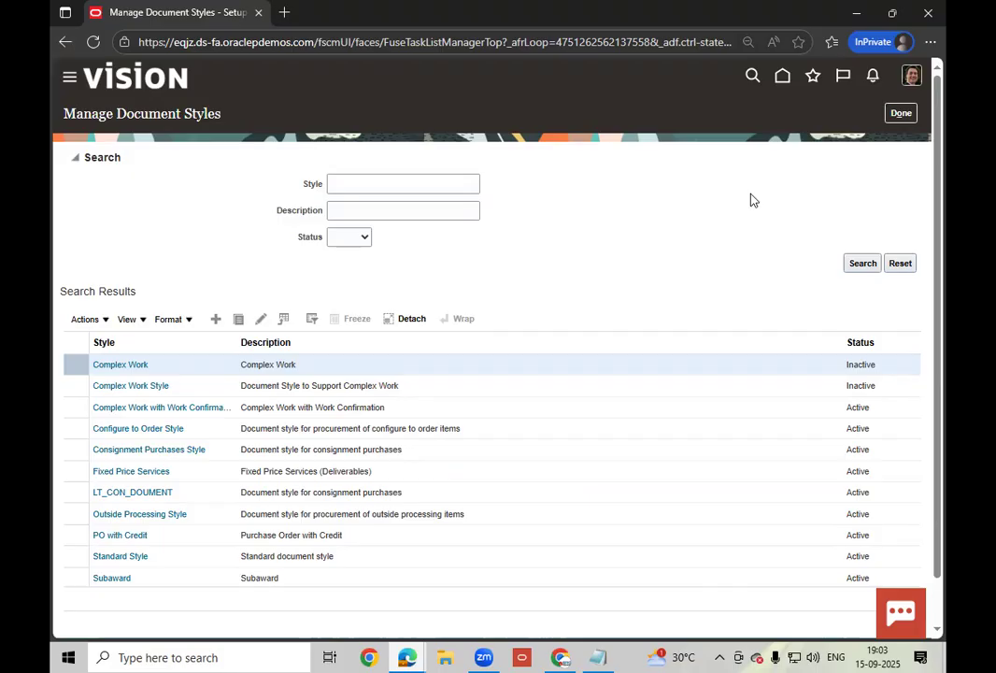
click(903, 114)
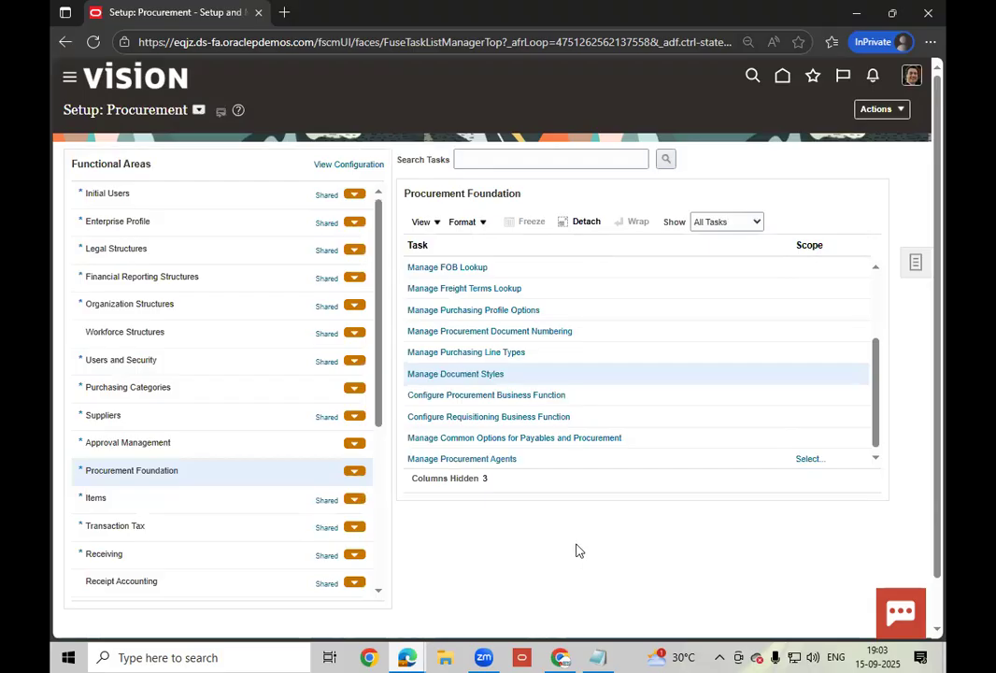
- Start Configure Procurement Business Function and choose the procurement business unit from the dropdown
click(509, 396)
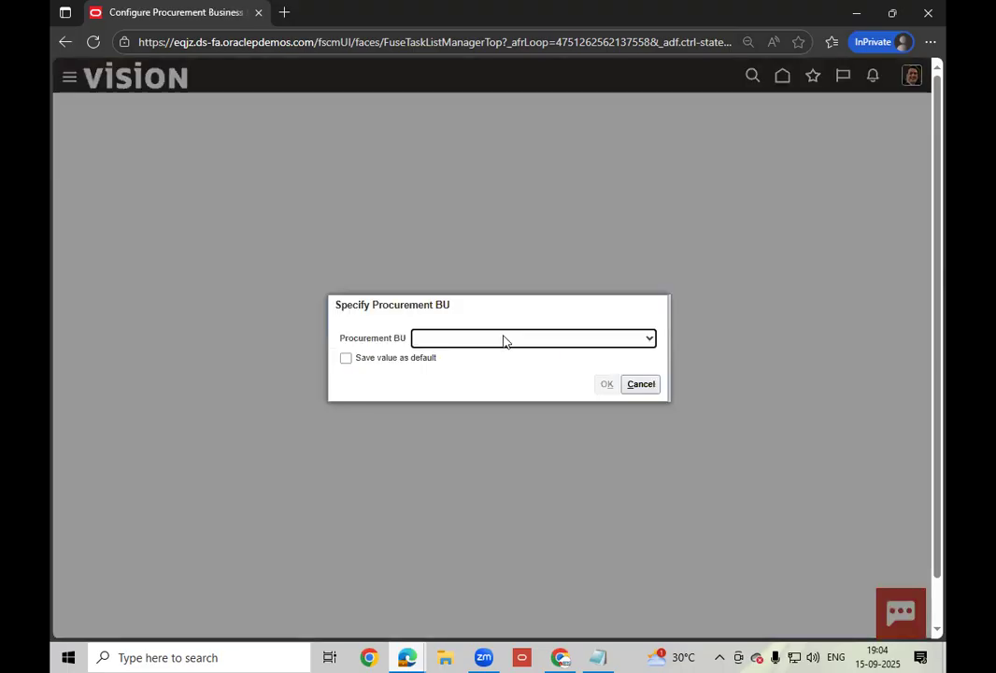
click(503, 339)
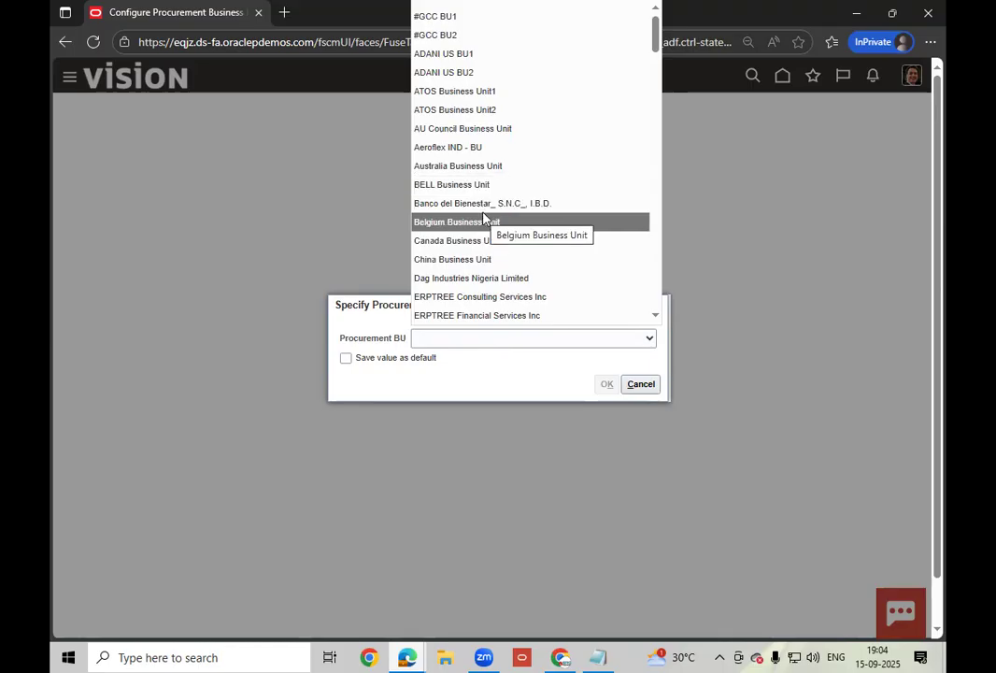
scroll(484, 218, up, 1)
scroll(484, 218, down, 3)
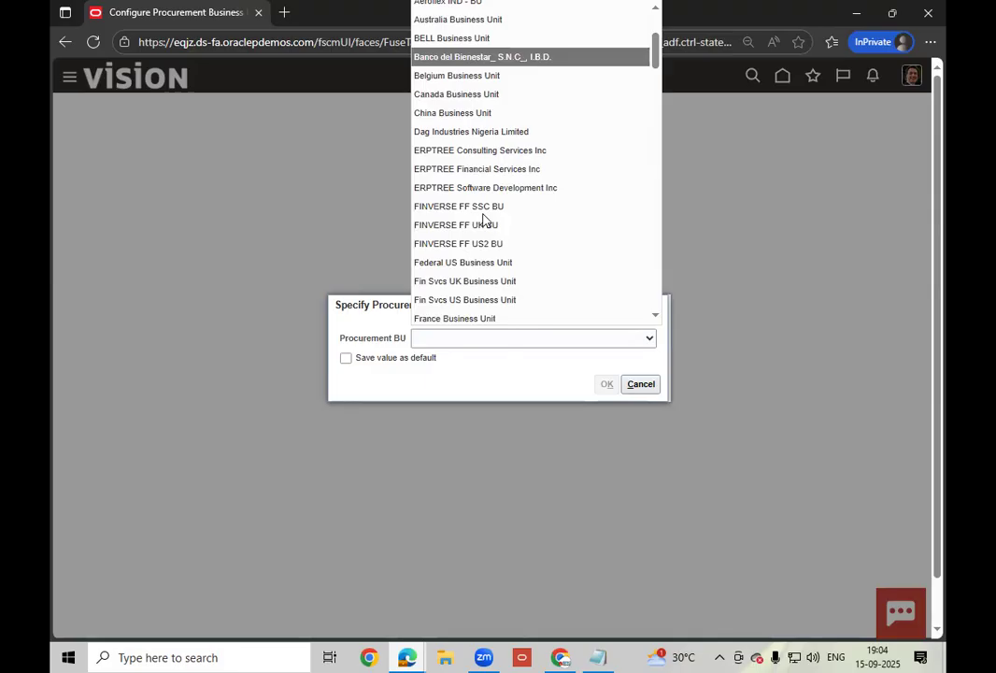
scroll(484, 218, down, 3)
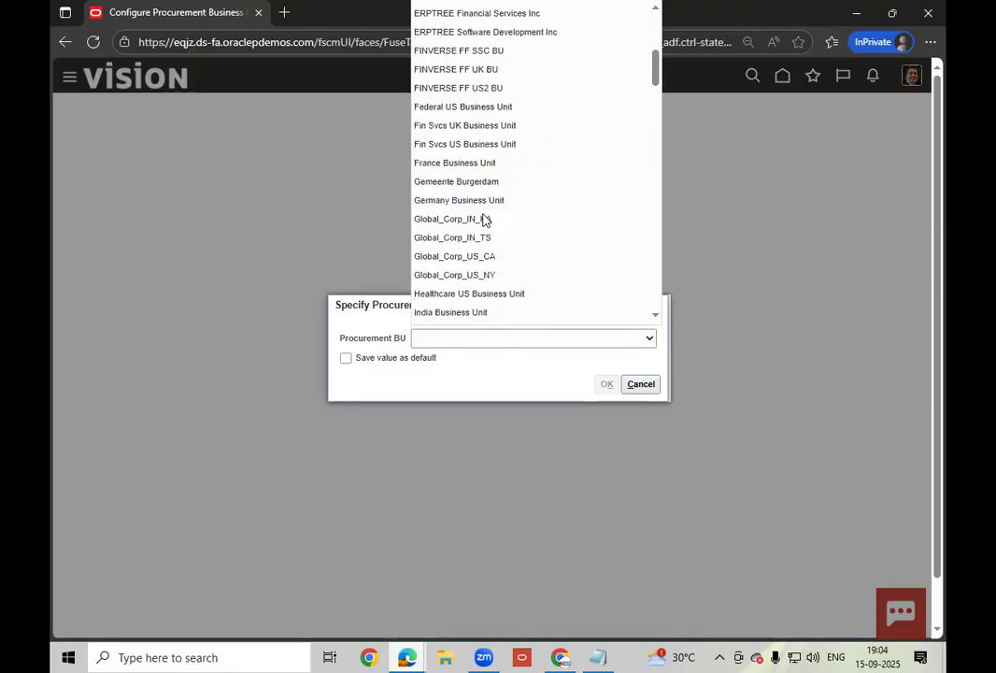
scroll(484, 218, down, 4)
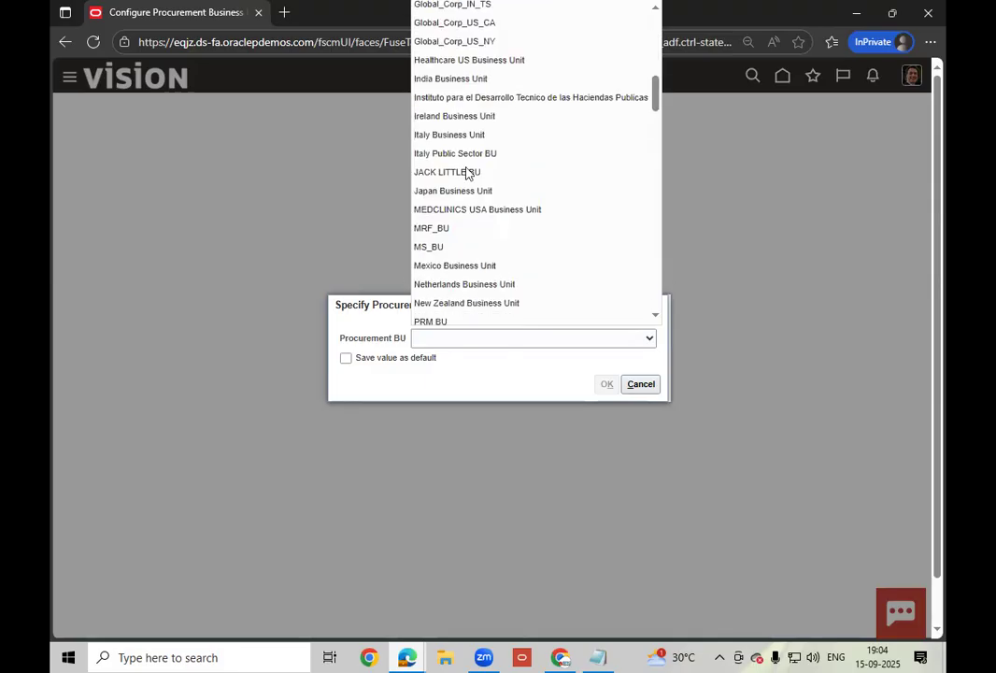
click(468, 173)
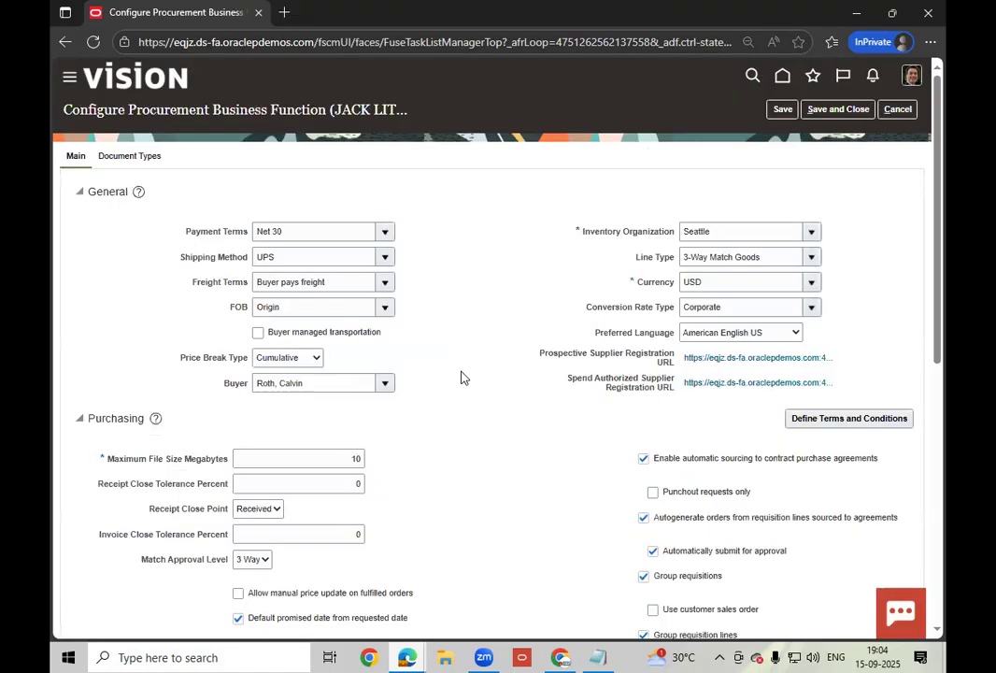
- Expand Consignment Terms, keep Receipt as the aging onset point, and select the Aging Period Days value
scroll(464, 375, down, 5)
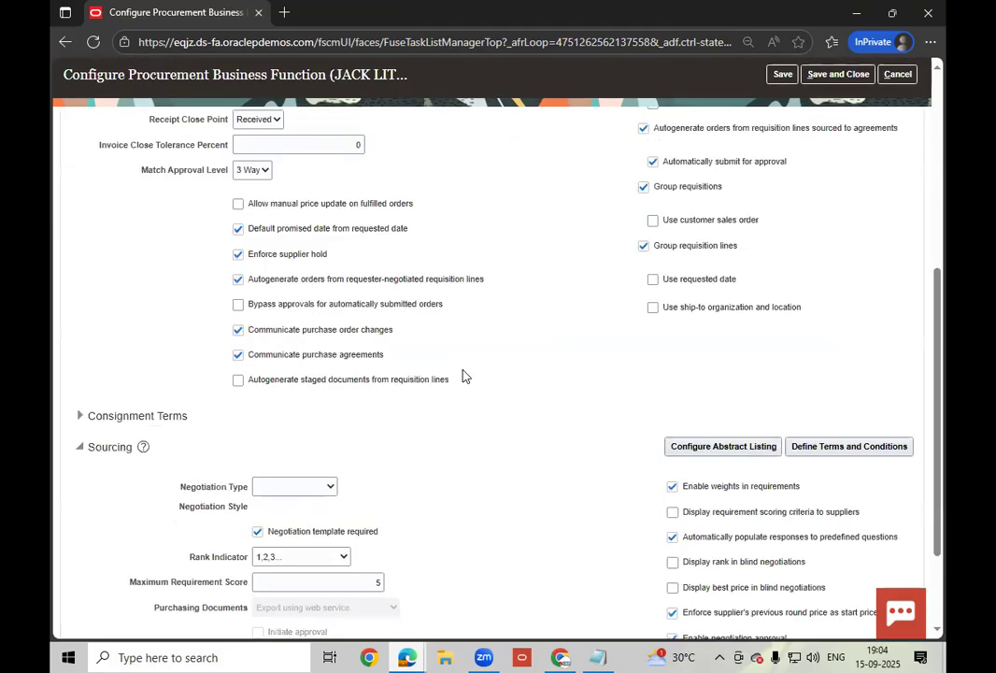
click(83, 416)
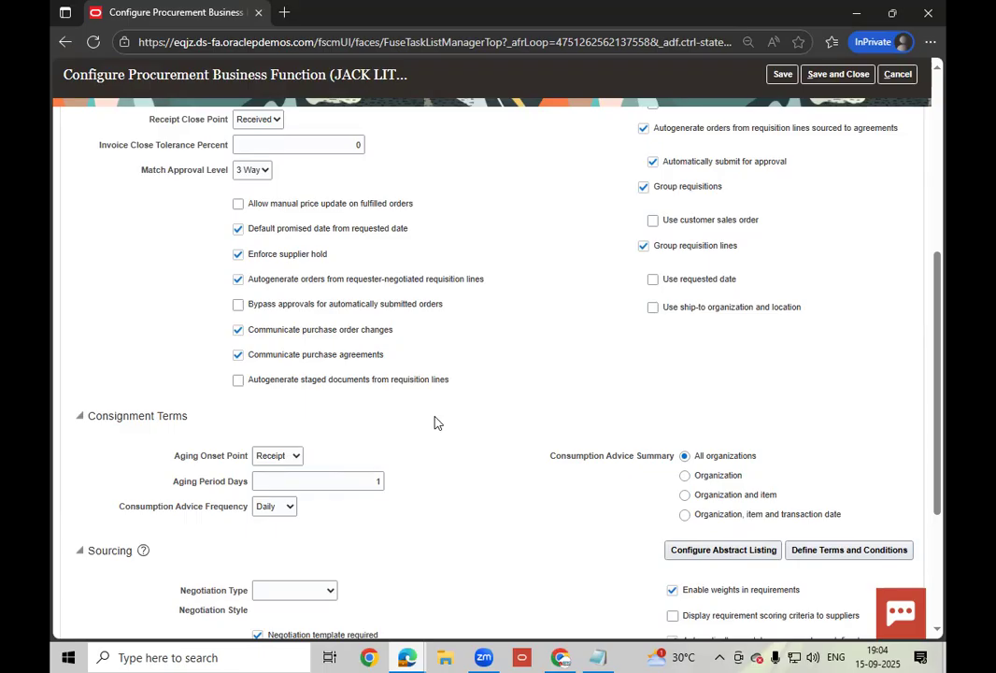
click(281, 458)
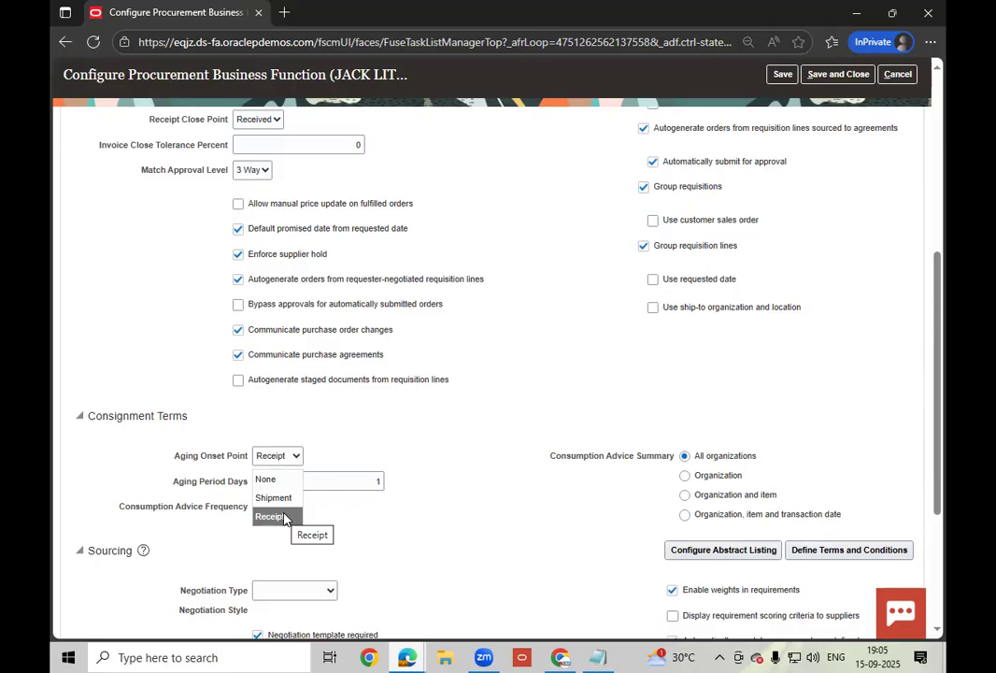
click(270, 516)
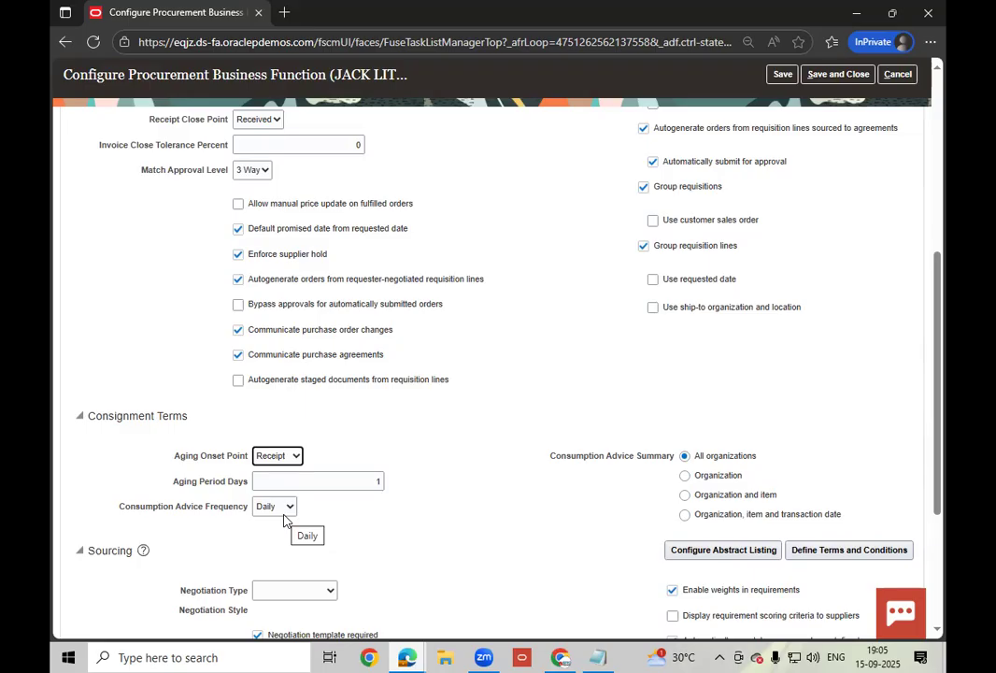
click(397, 414)
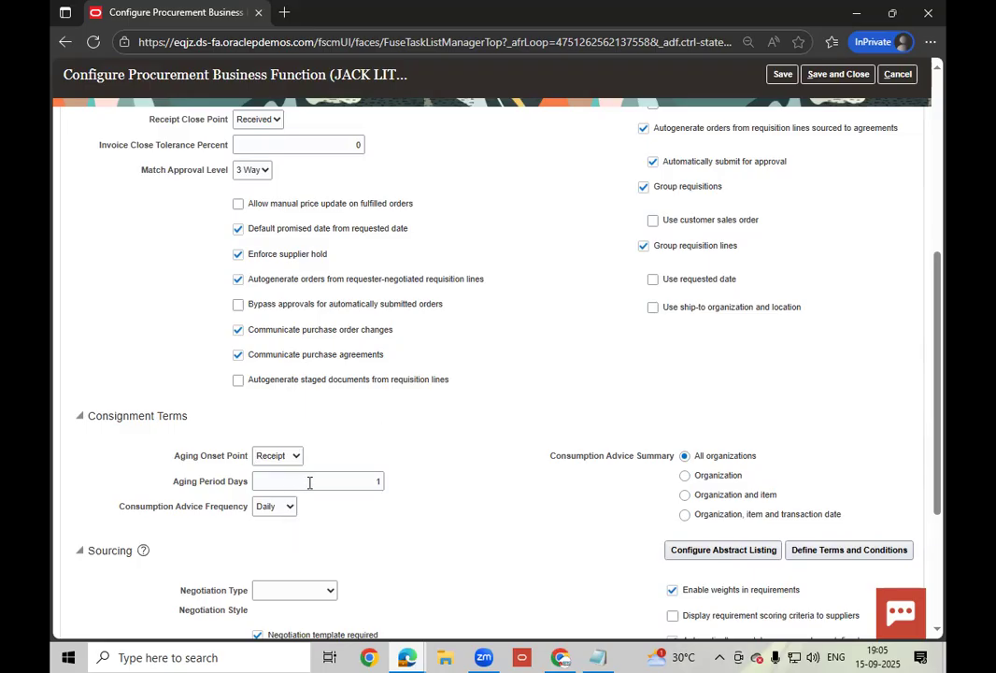
drag(309, 481, 397, 486)
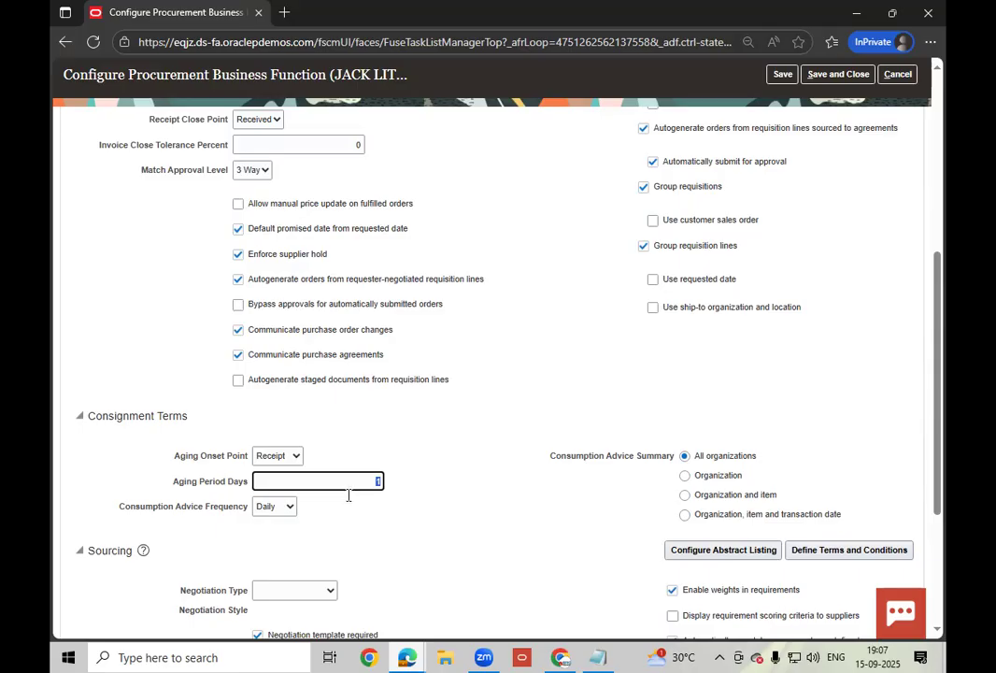
- Confirm Daily consumption advice and Receipt aging onset, then save and close the business function settings
click(288, 507)
click(271, 529)
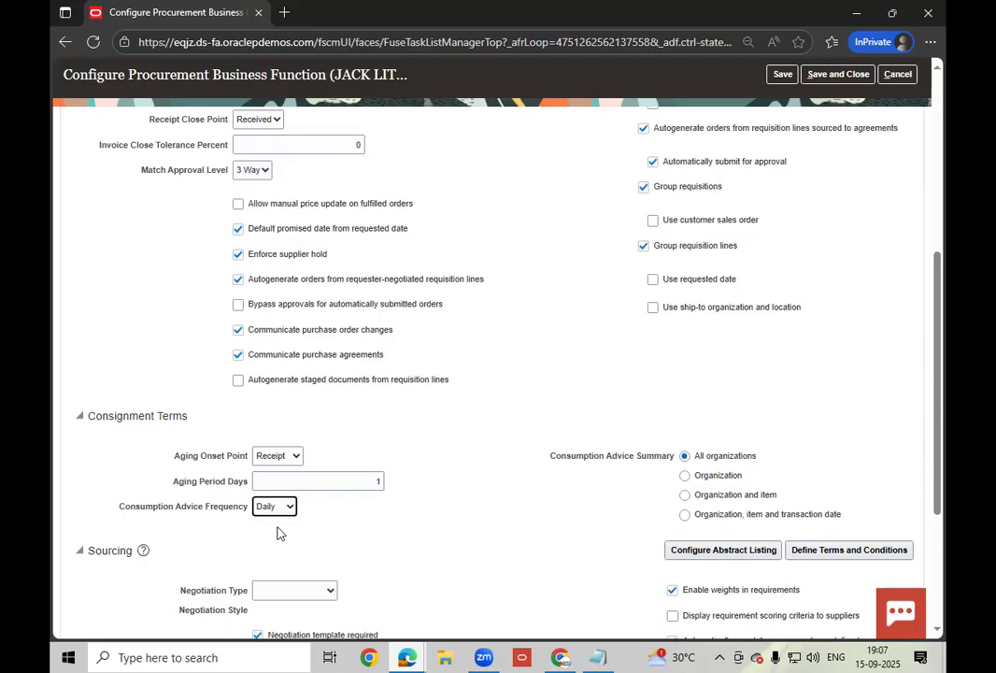
click(287, 507)
click(414, 519)
click(288, 457)
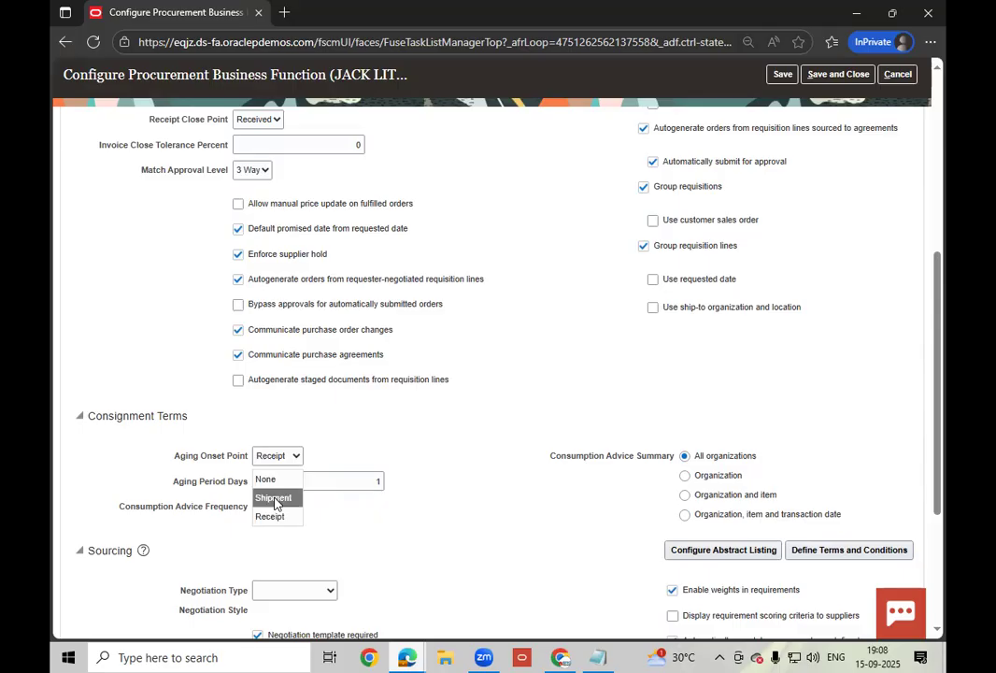
click(363, 480)
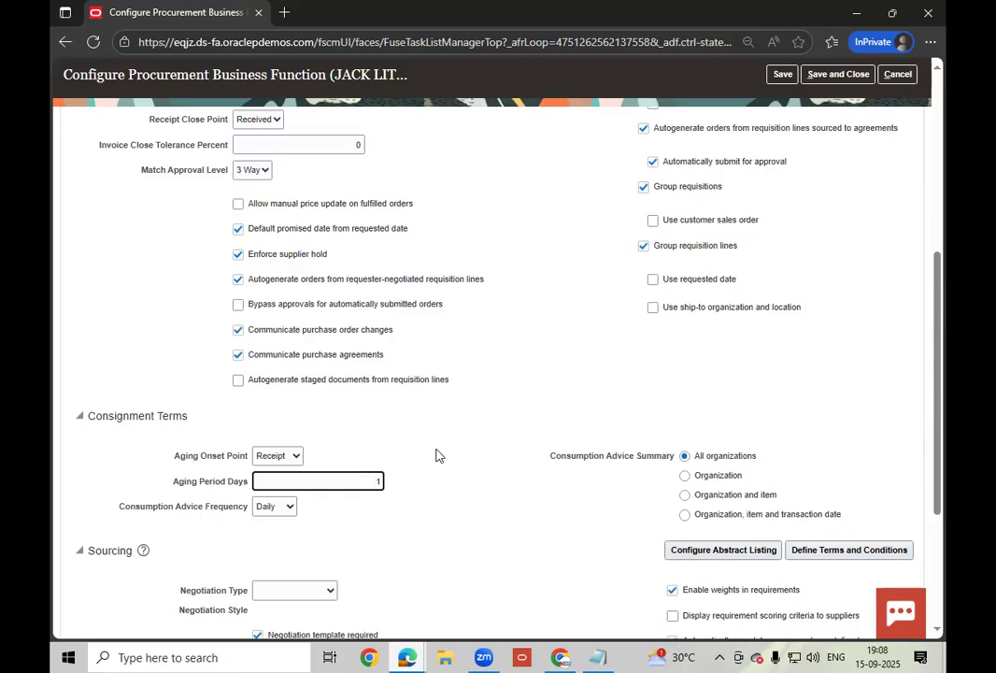
click(839, 75)
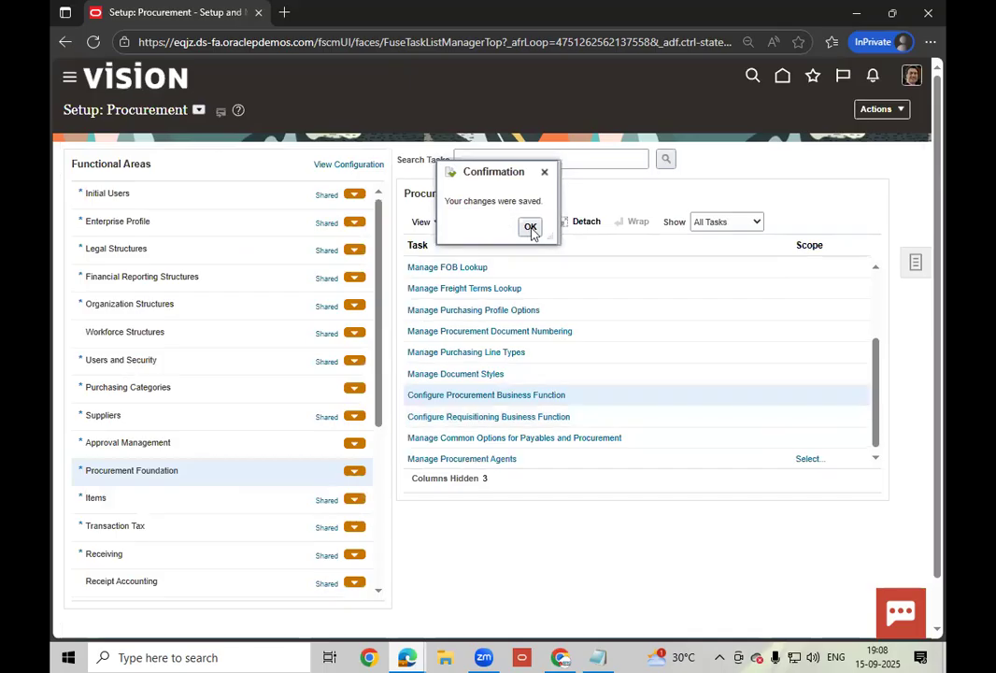
- Dismiss the confirmation and switch to the other Oracle browser window showing Suppliers Overview
key(Return)
click(563, 656)
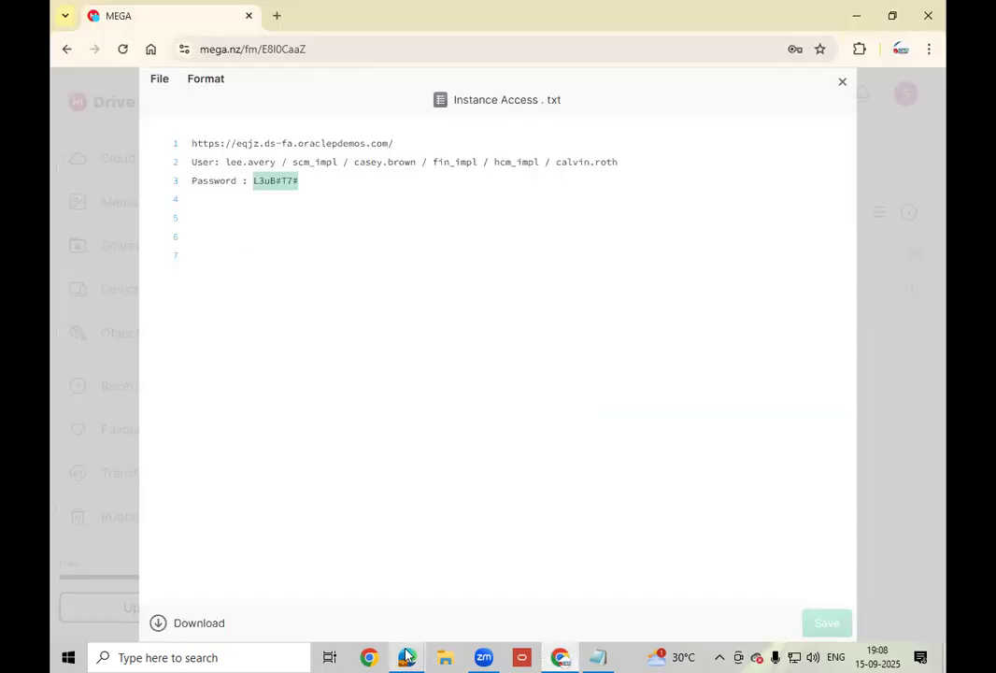
mouse_move(404, 656)
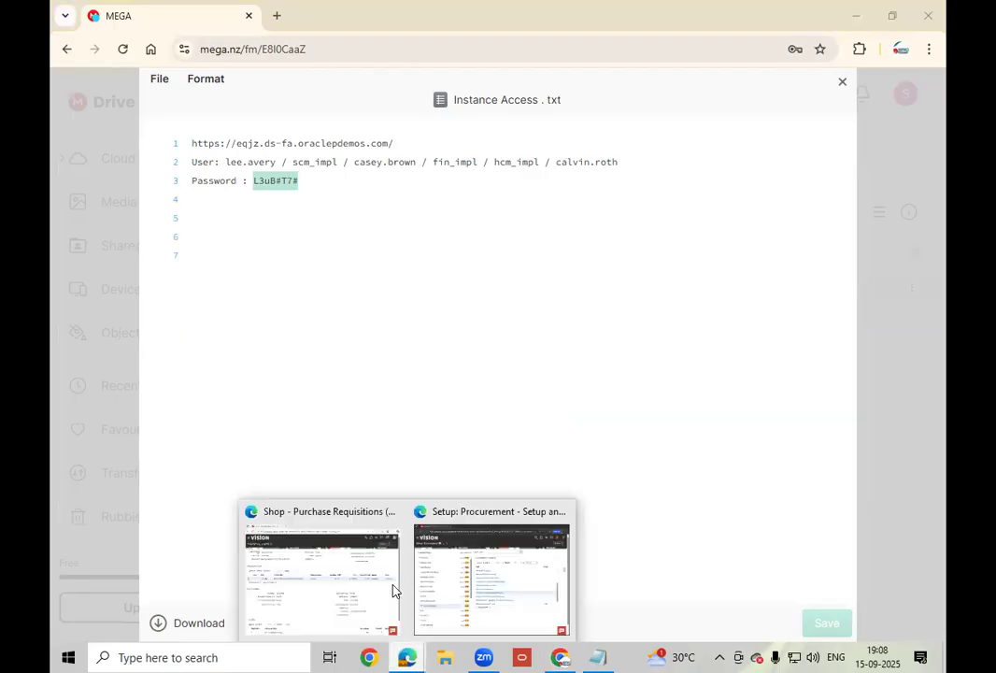
click(321, 572)
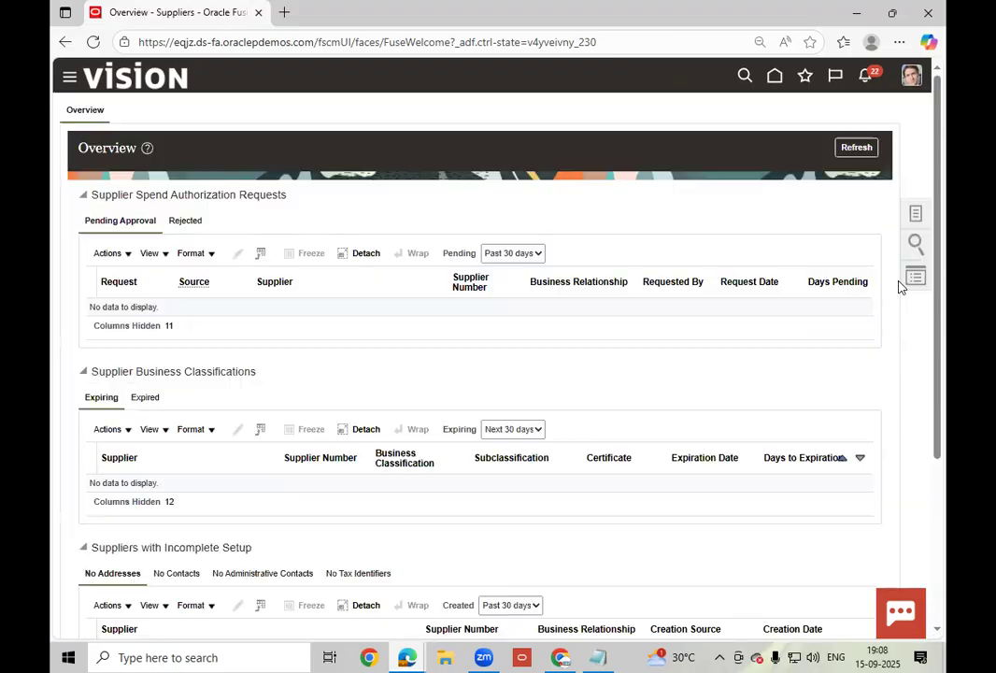
- Search suppliers with the keyword ABC and open the ABC Consulting supplier record
click(916, 216)
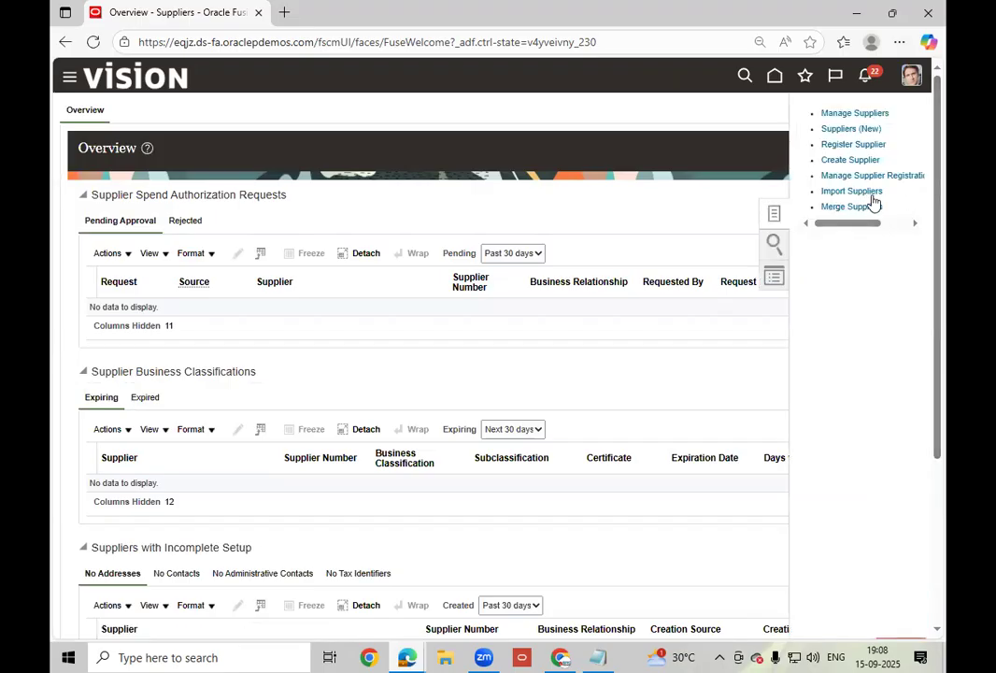
click(854, 114)
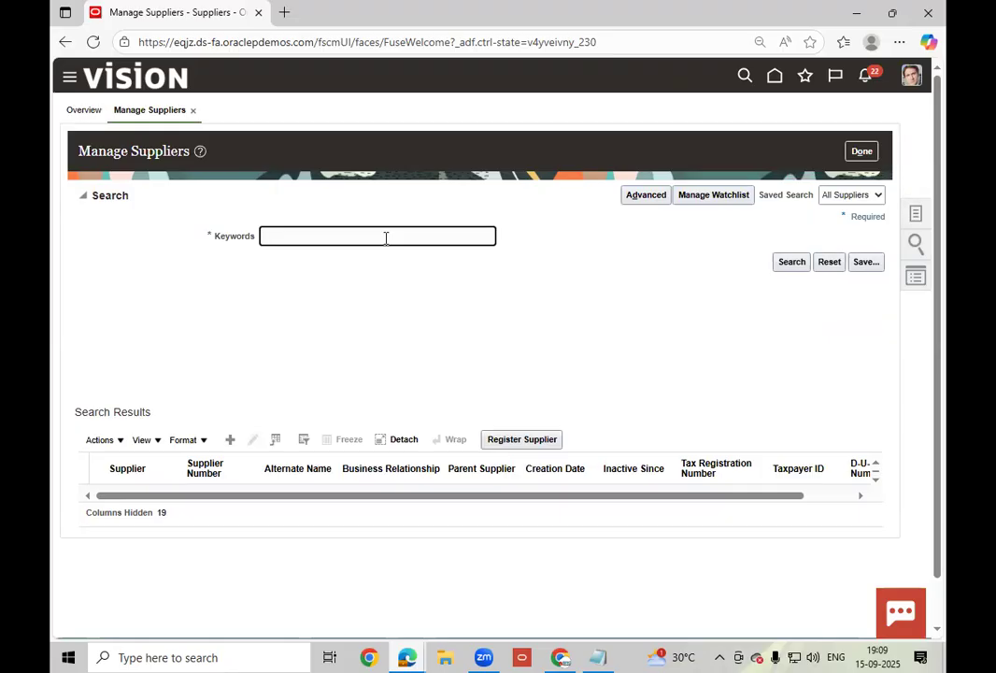
text(A)
text(dva)
key(BackSpace)
key(BackSpace)
key(BackSpace)
key(BackSpace)
text(ABC)
click(786, 264)
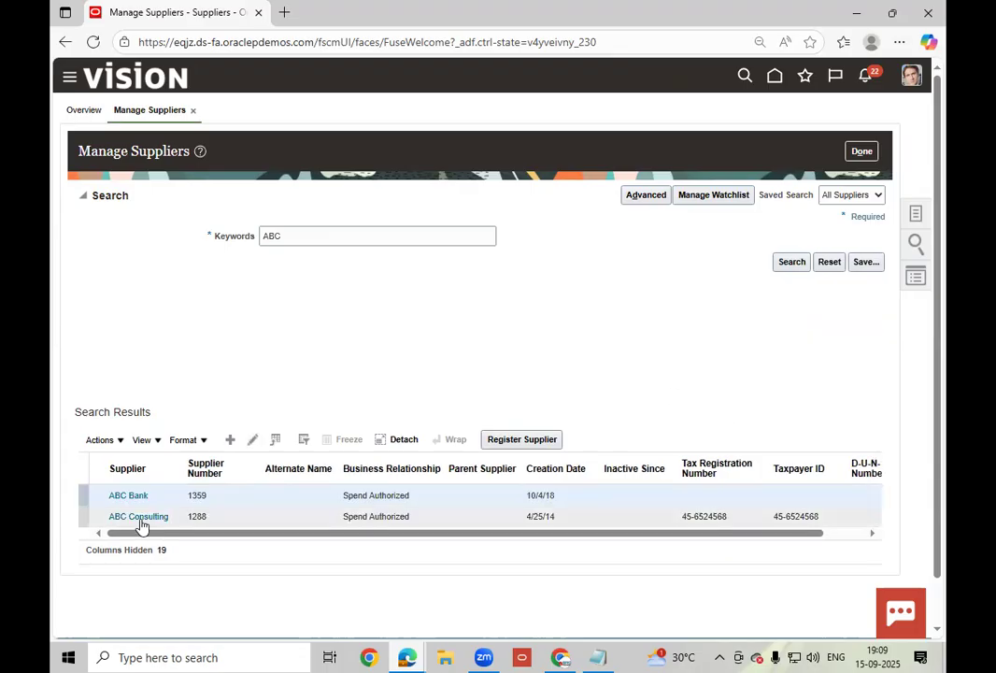
click(142, 517)
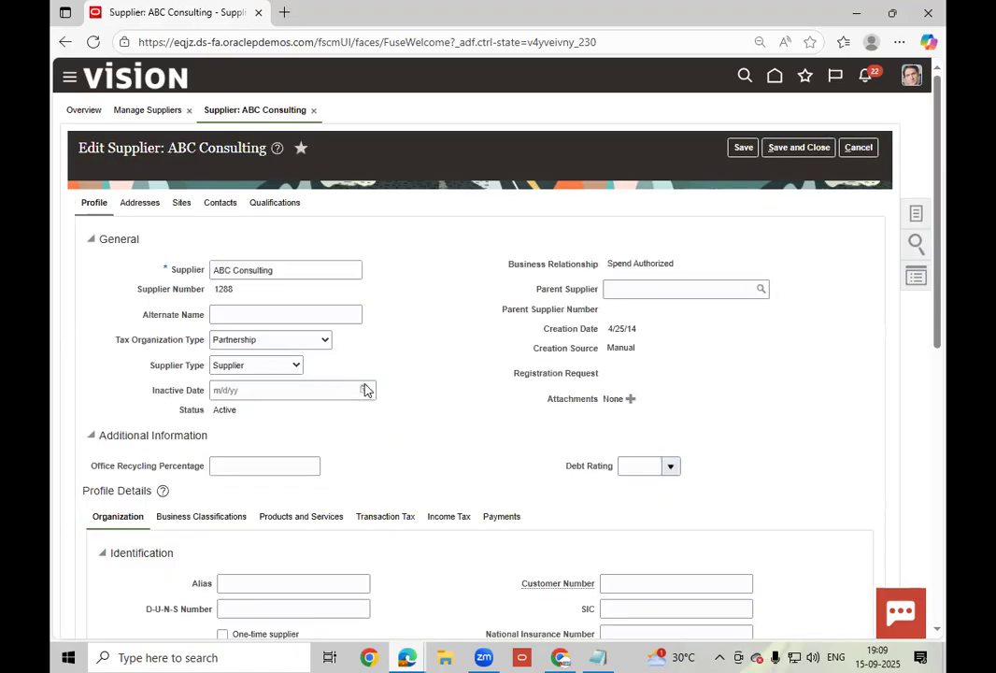
- Open supplier site ABC US12 from the Sites list and show its Purchasing settings
click(182, 205)
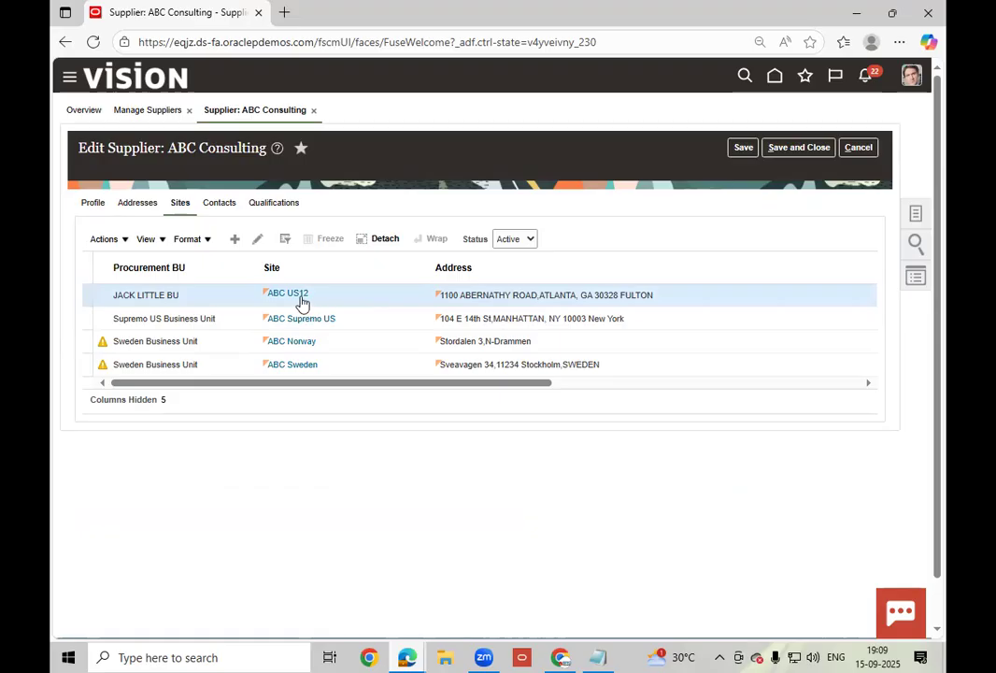
click(258, 239)
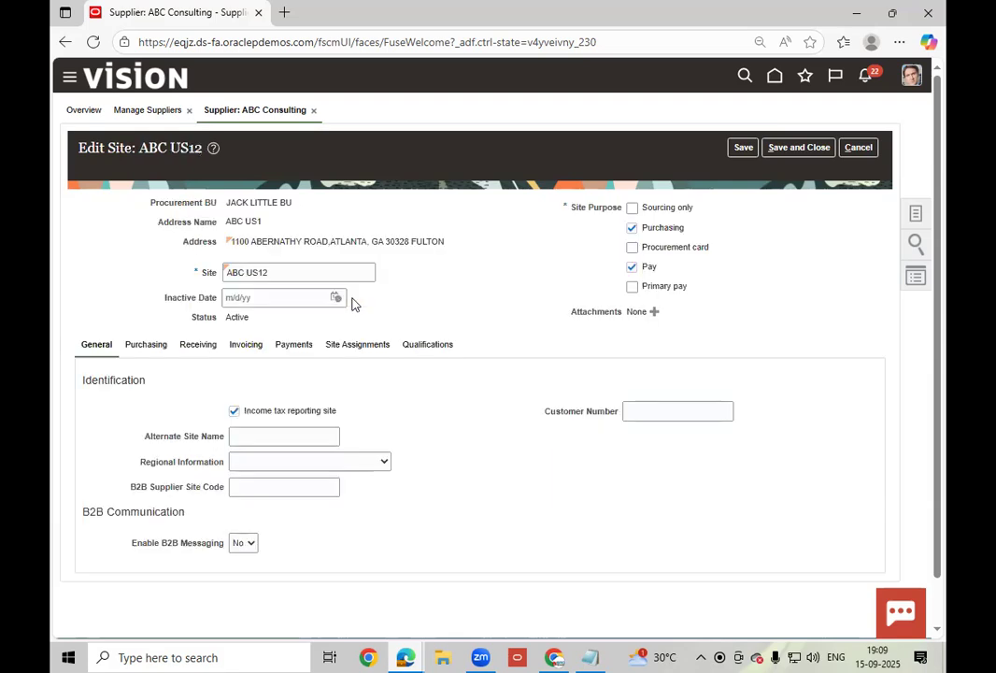
click(136, 347)
- Turn on Pay on use and set Consumption Advice Summary to All organizations
scroll(348, 398, down, 2)
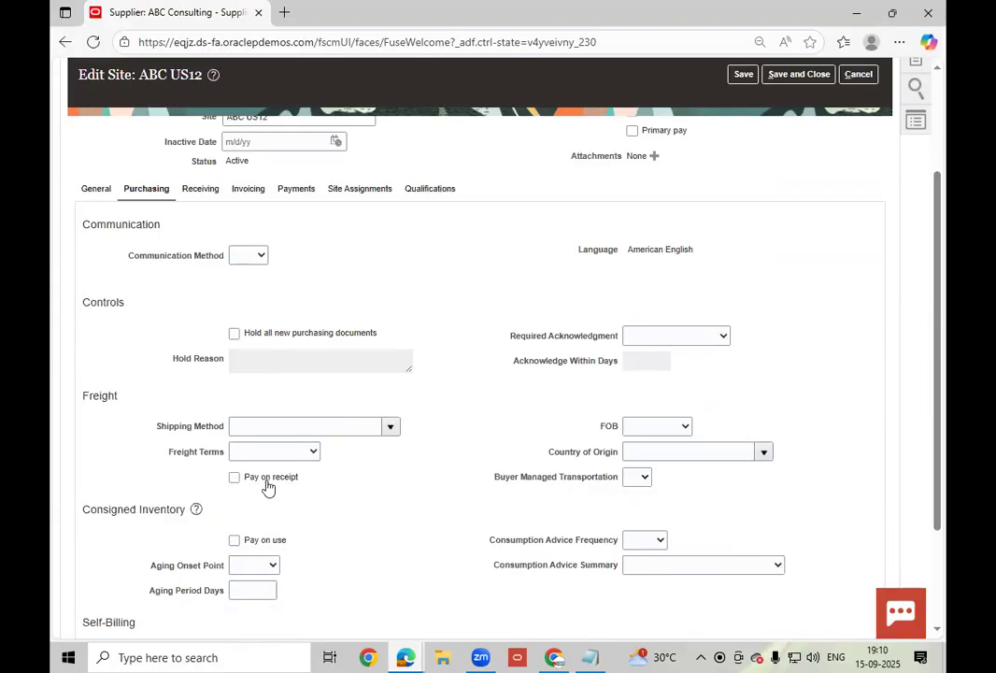
click(238, 541)
scroll(280, 449, down, 2)
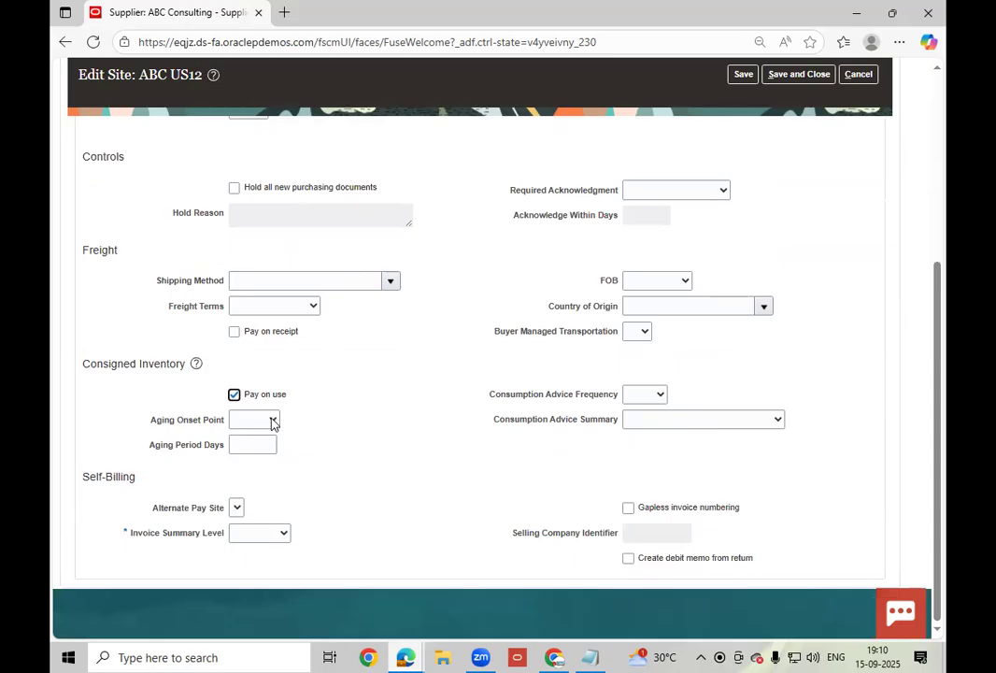
click(272, 422)
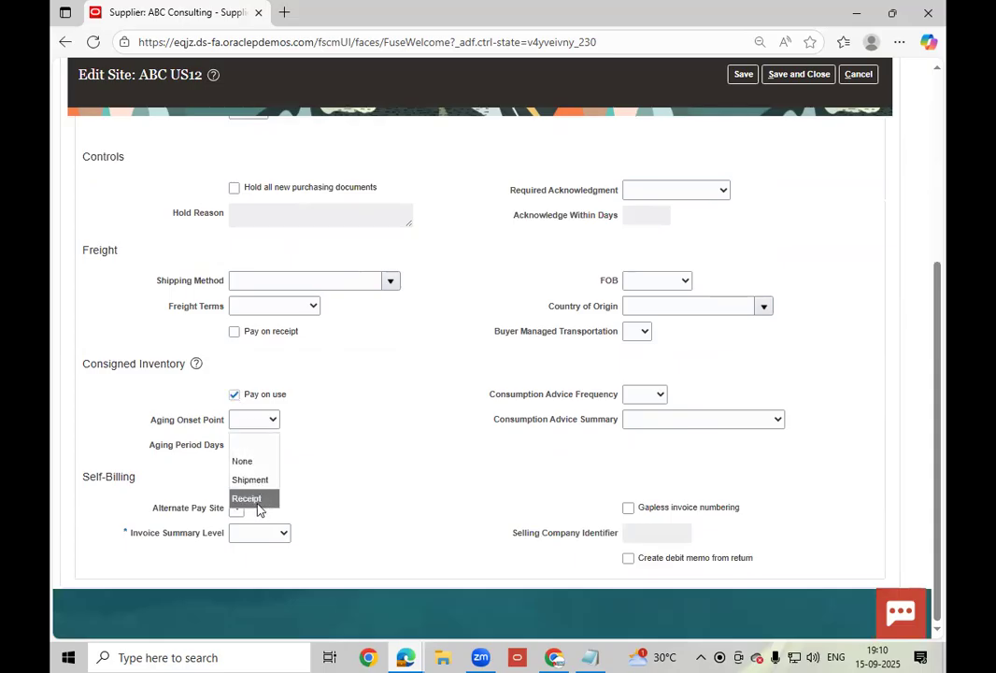
click(563, 421)
click(658, 395)
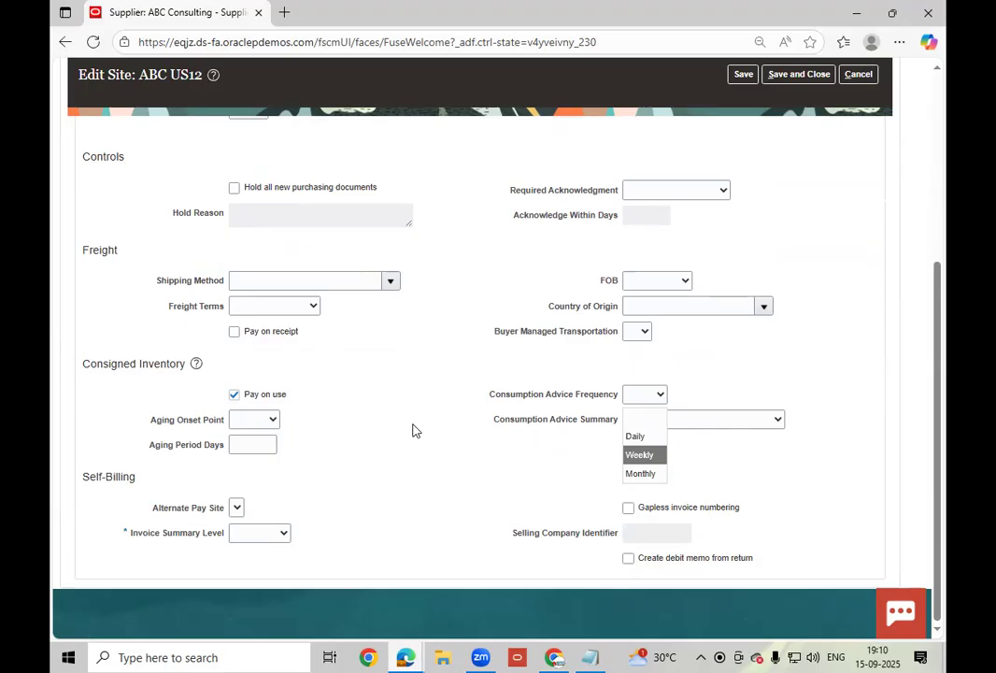
click(649, 425)
click(649, 425)
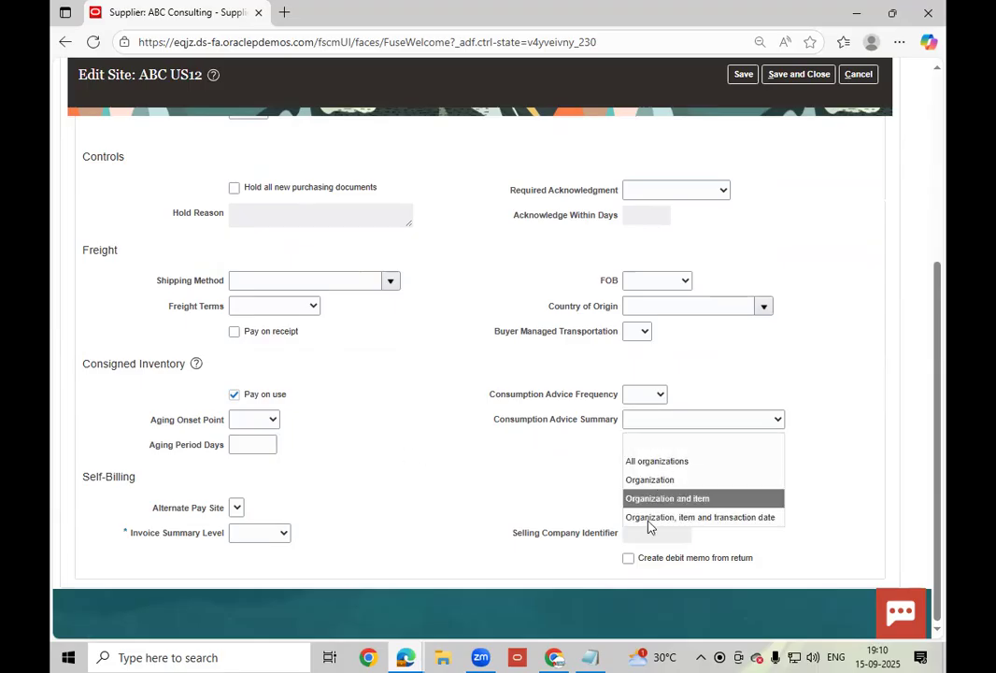
click(652, 460)
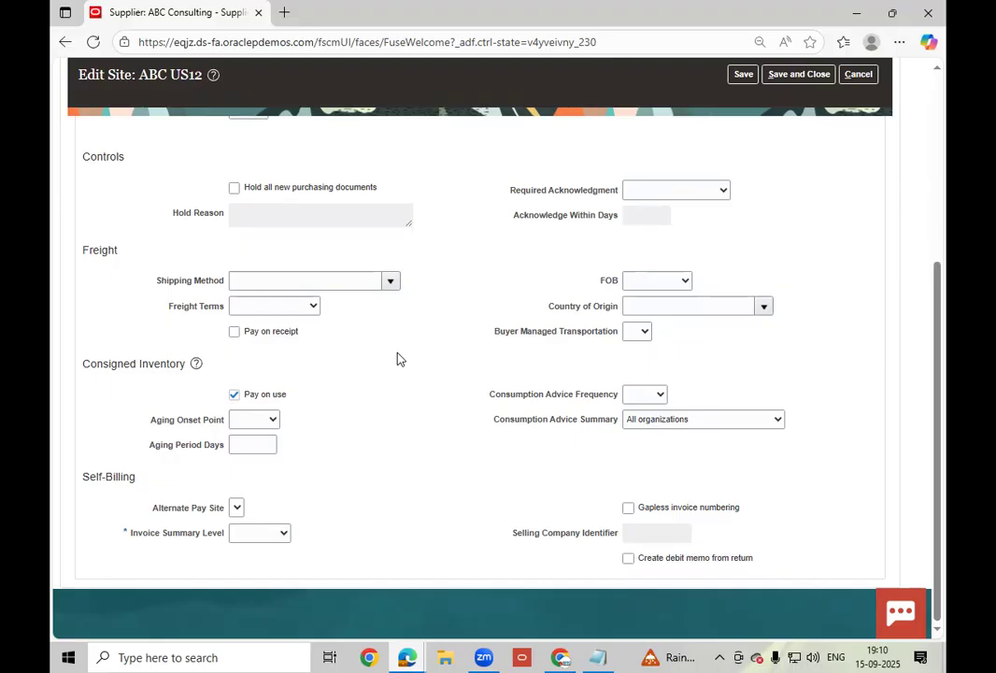
- Set Invoice Summary Level to Pay Site and save the ABC US12 site
click(260, 536)
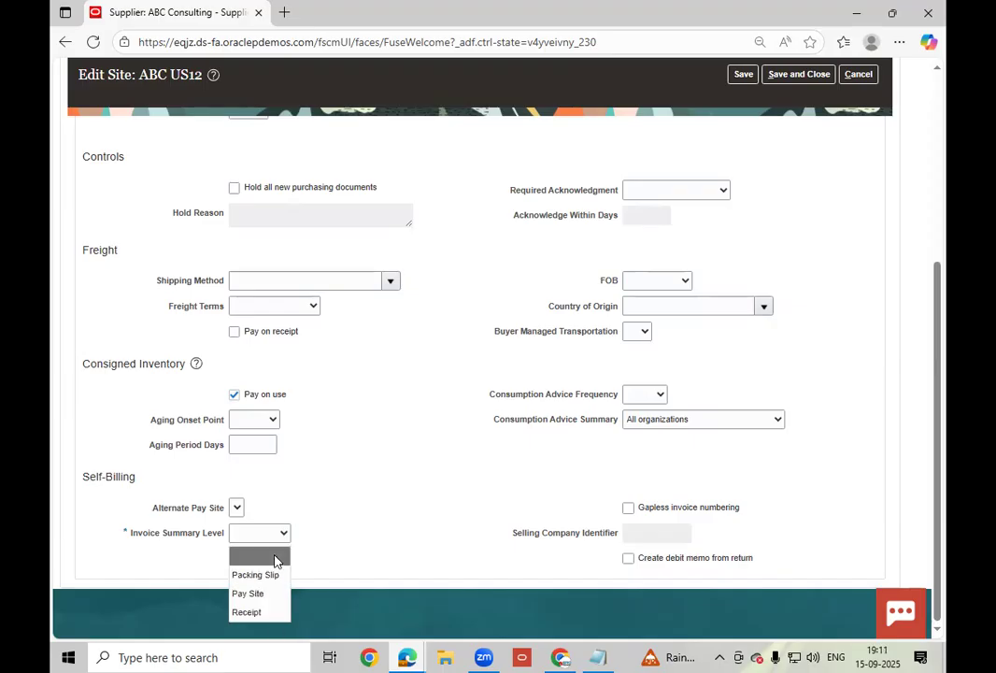
key(Return)
click(352, 525)
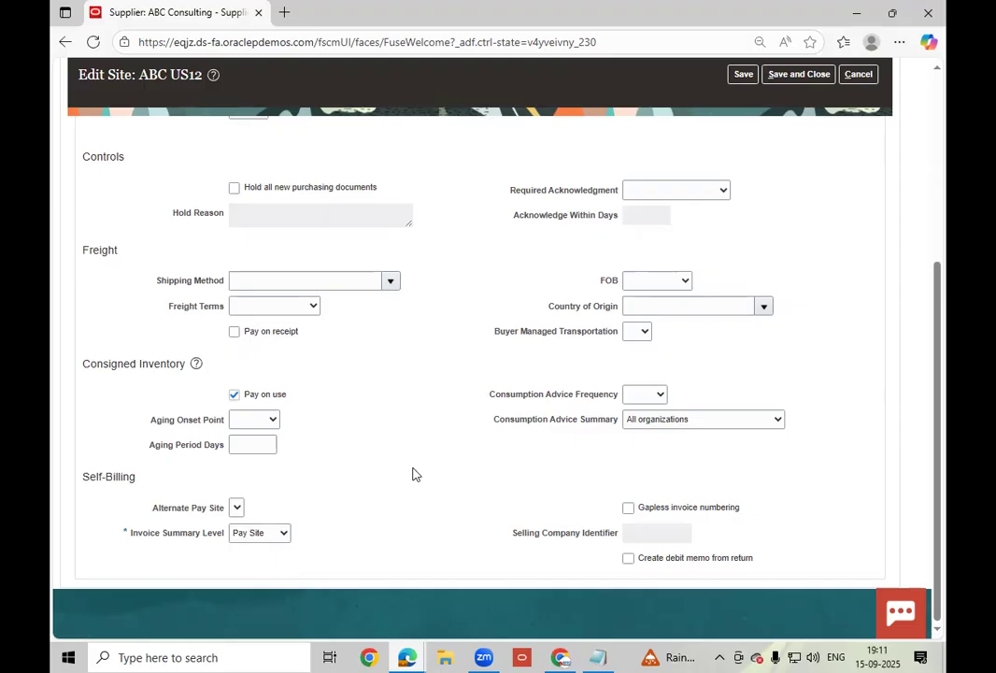
scroll(412, 474, up, 2)
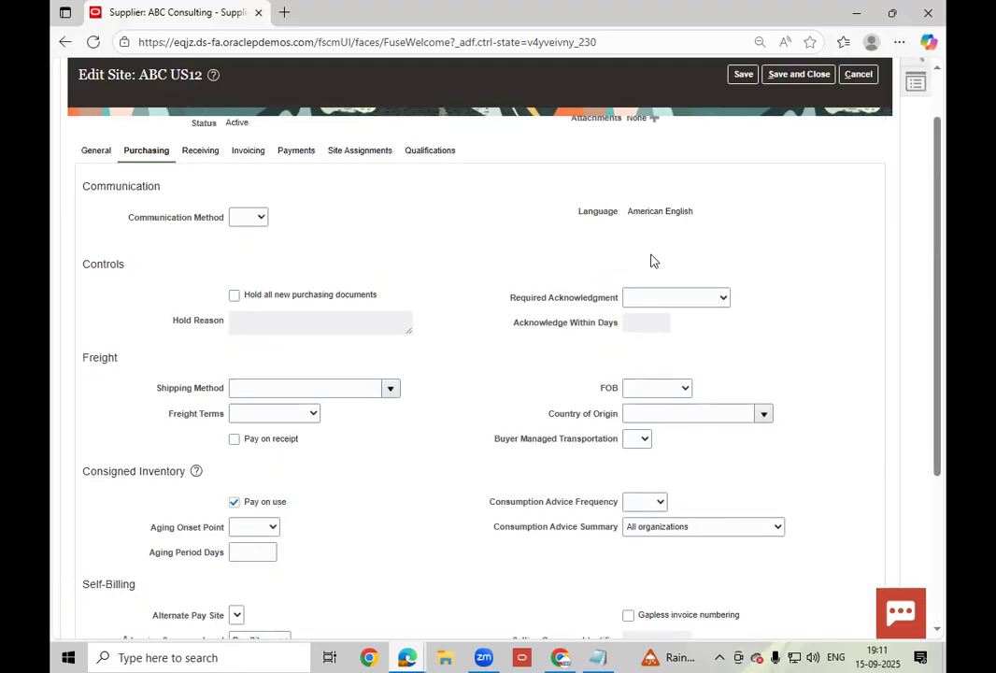
scroll(712, 216, up, 2)
click(742, 79)
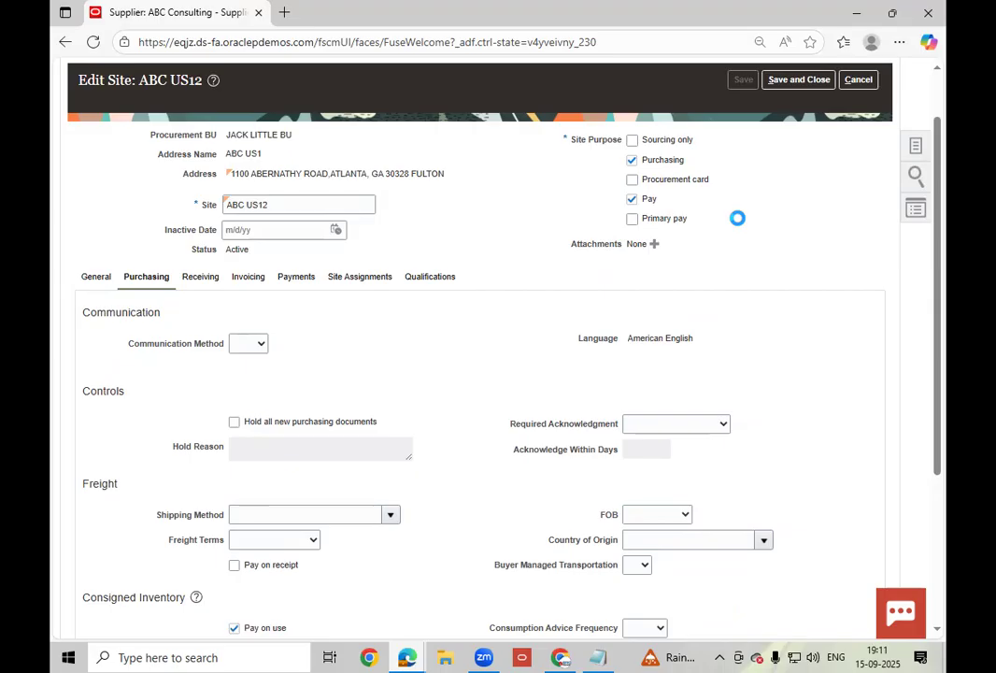
- Save and close the ABC US12 site and the ABC Consulting supplier, confirm, and finish
click(798, 80)
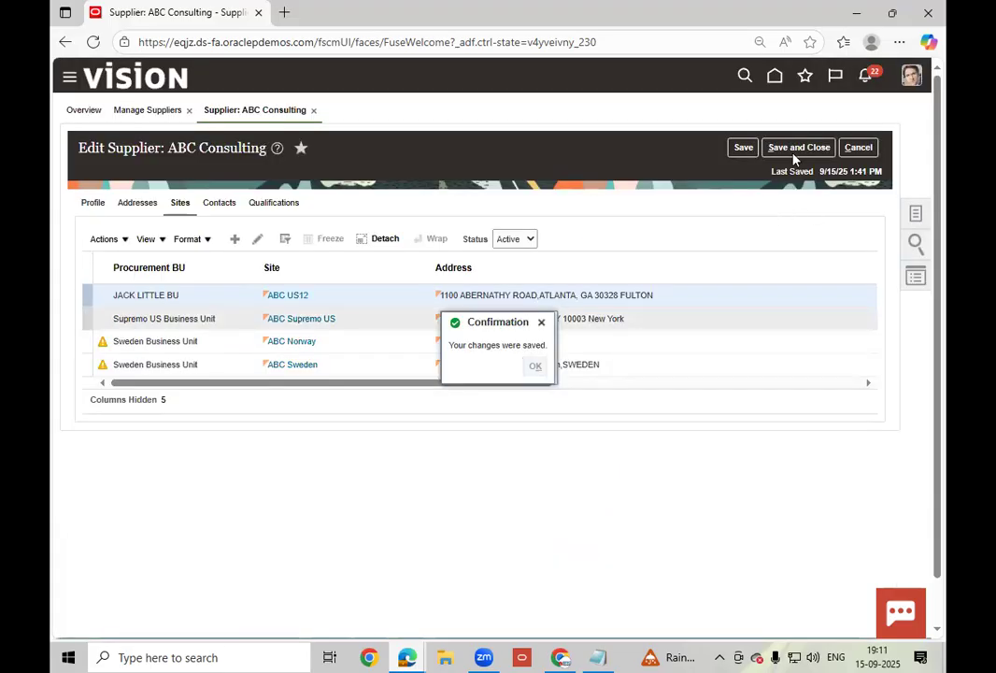
click(793, 146)
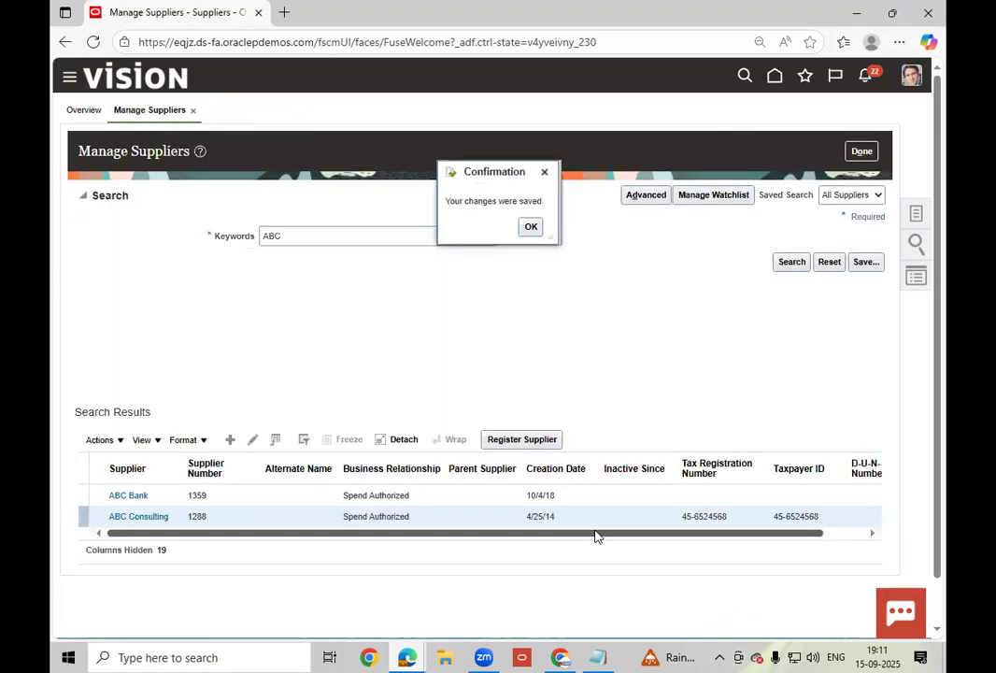
click(532, 229)
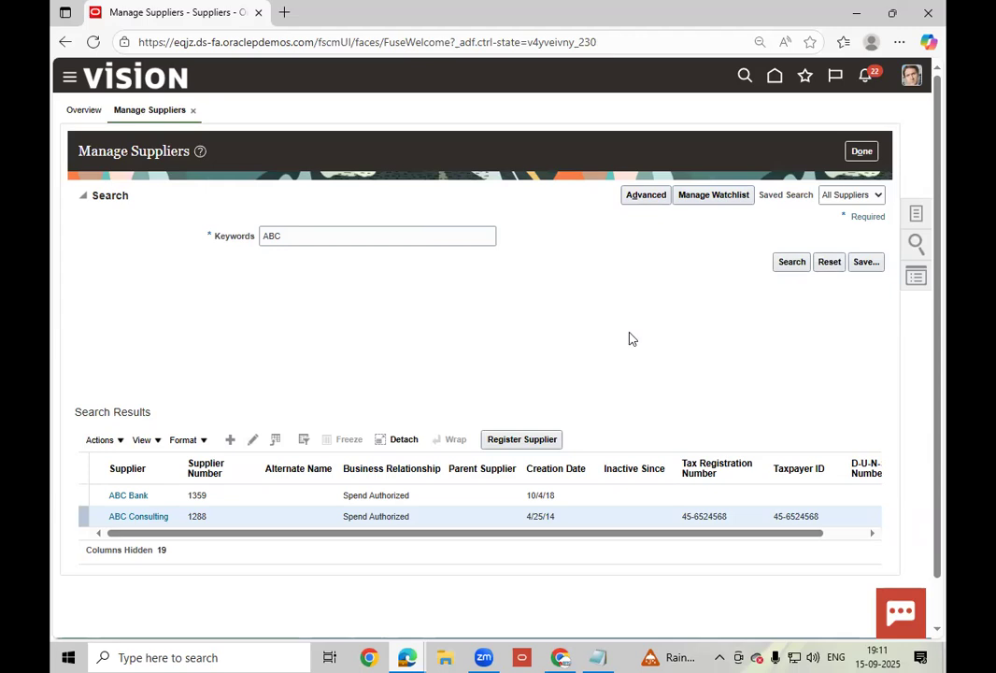
click(869, 150)
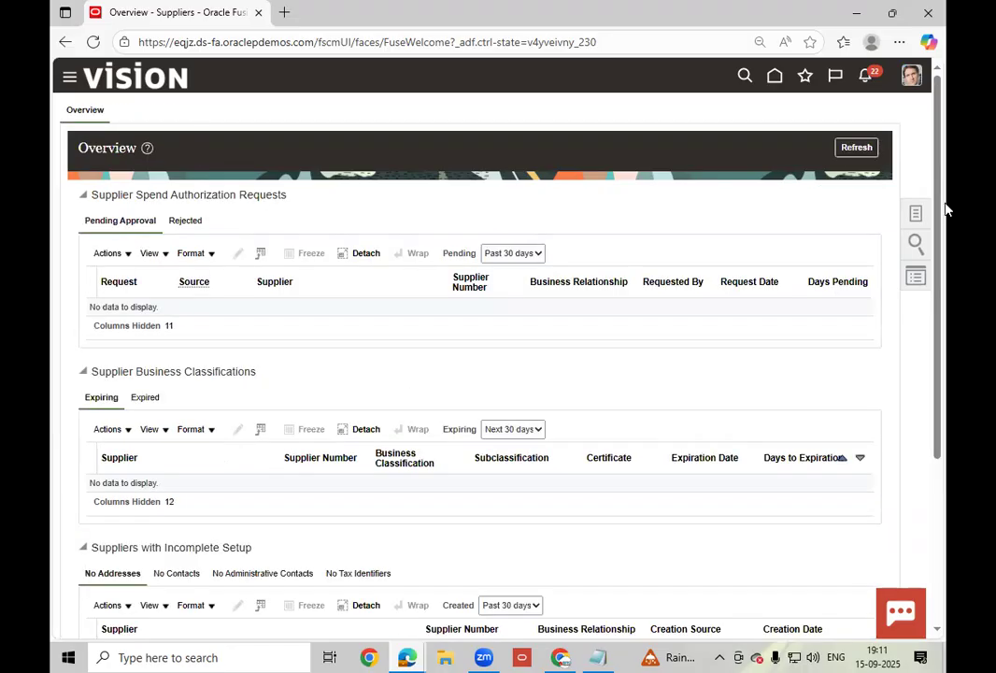
- Go back to the Procurement setup window and navigate to the home page
click(561, 657)
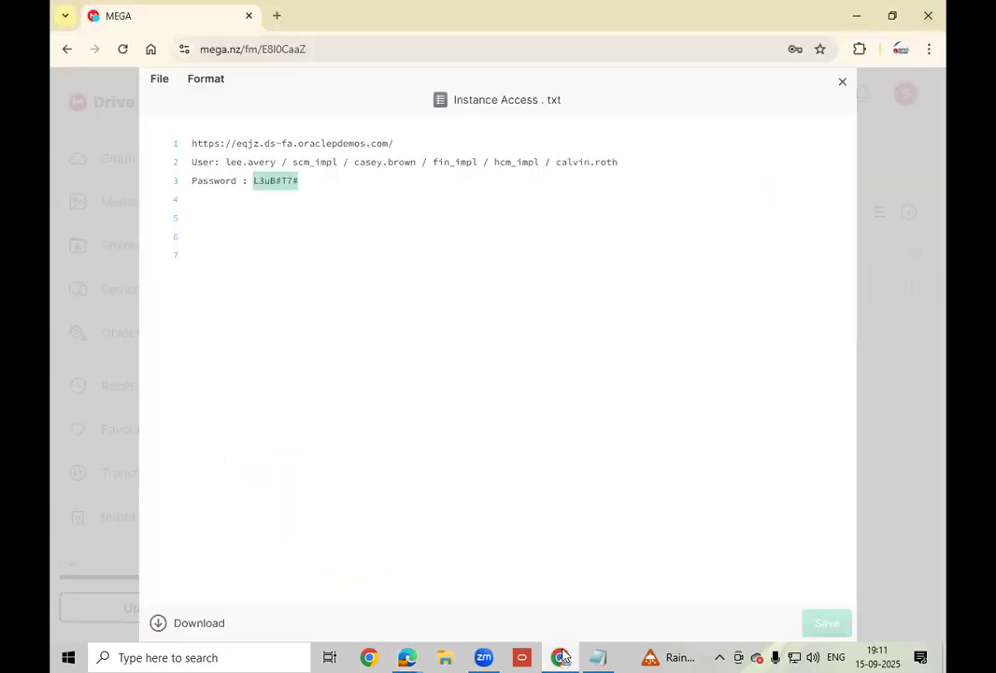
click(408, 657)
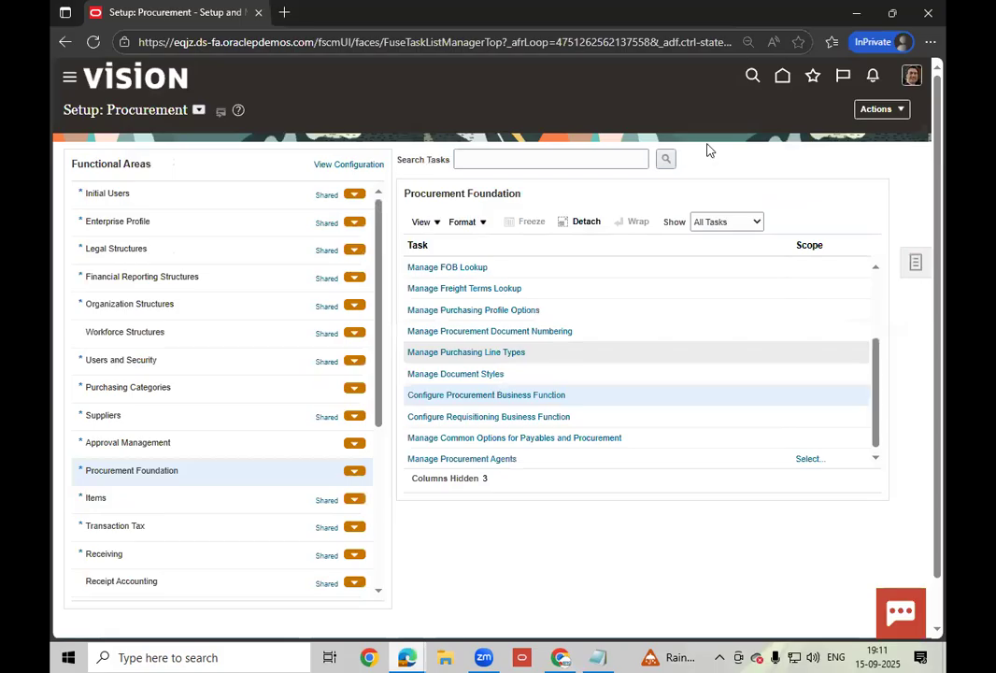
click(782, 79)
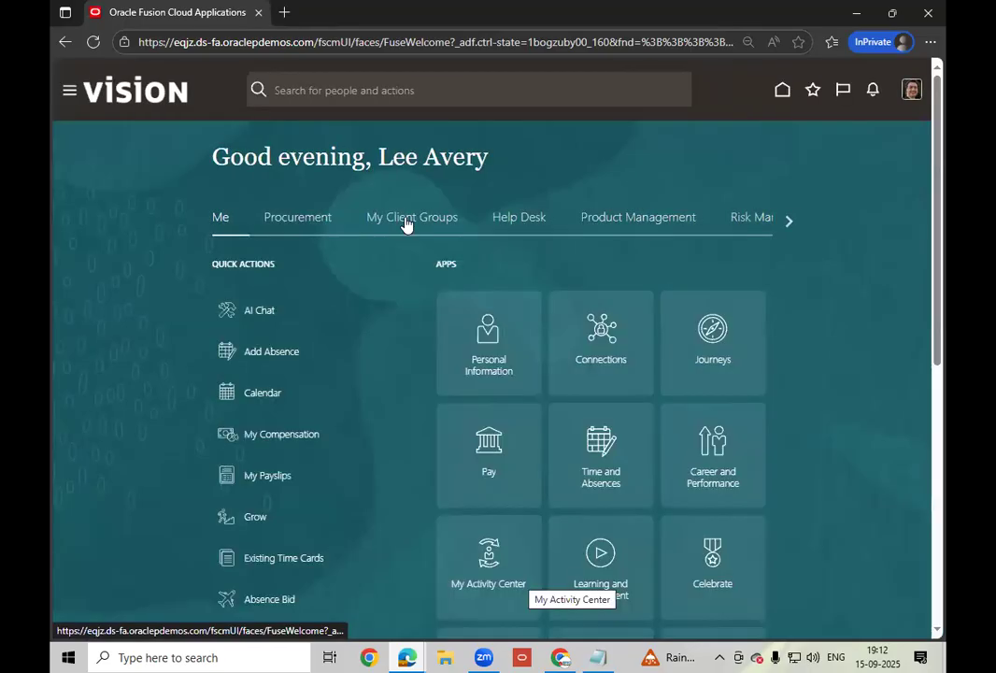
- Open Product Information Management from the Product Management apps and launch Create Item
click(662, 228)
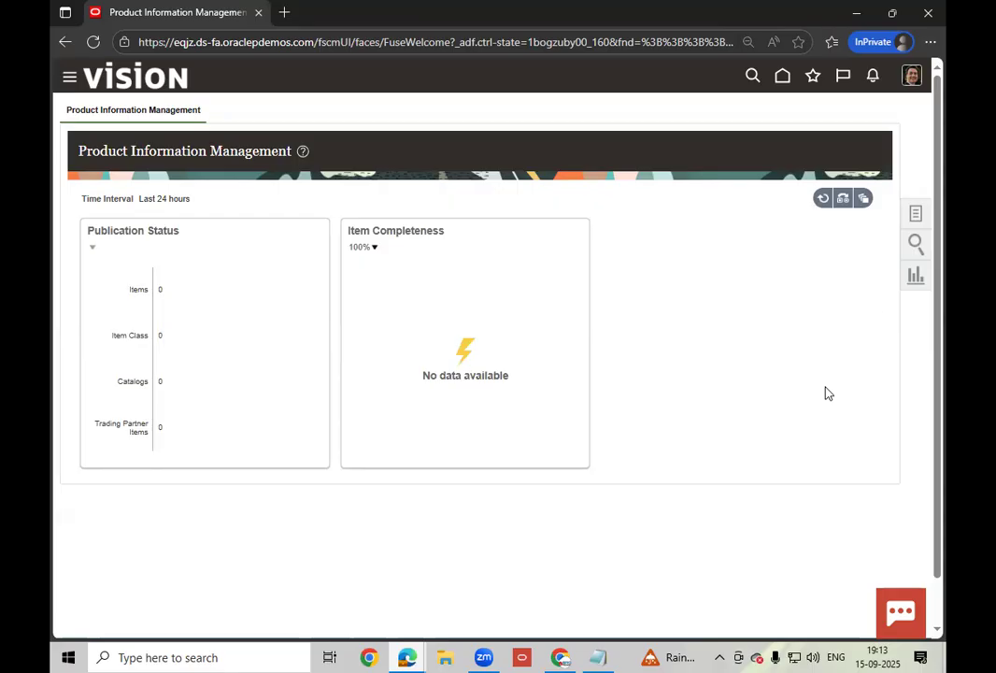
click(919, 212)
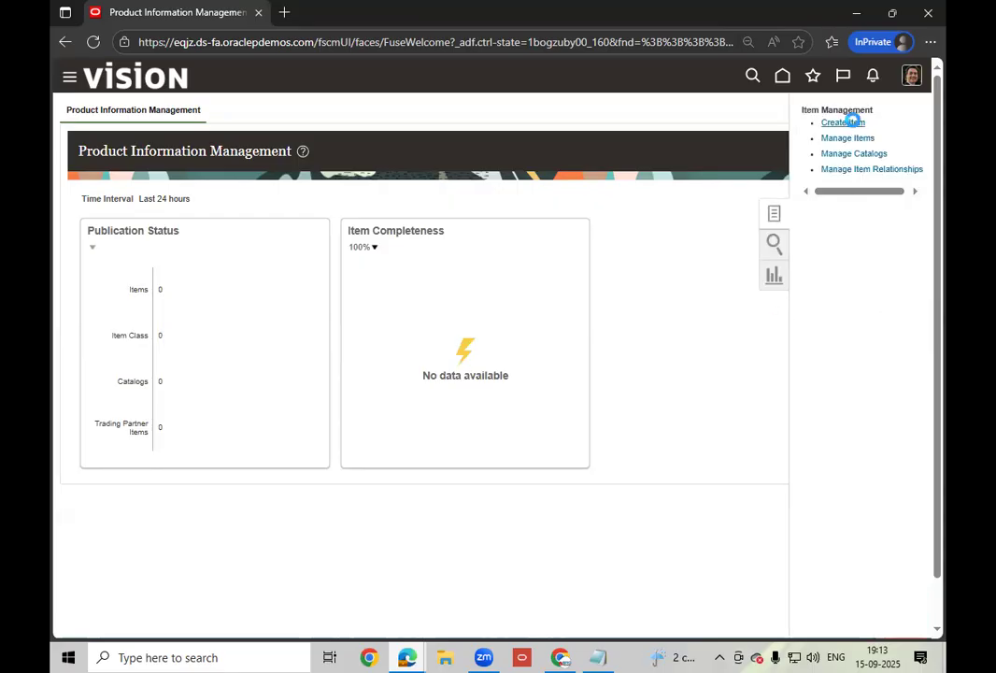
click(847, 121)
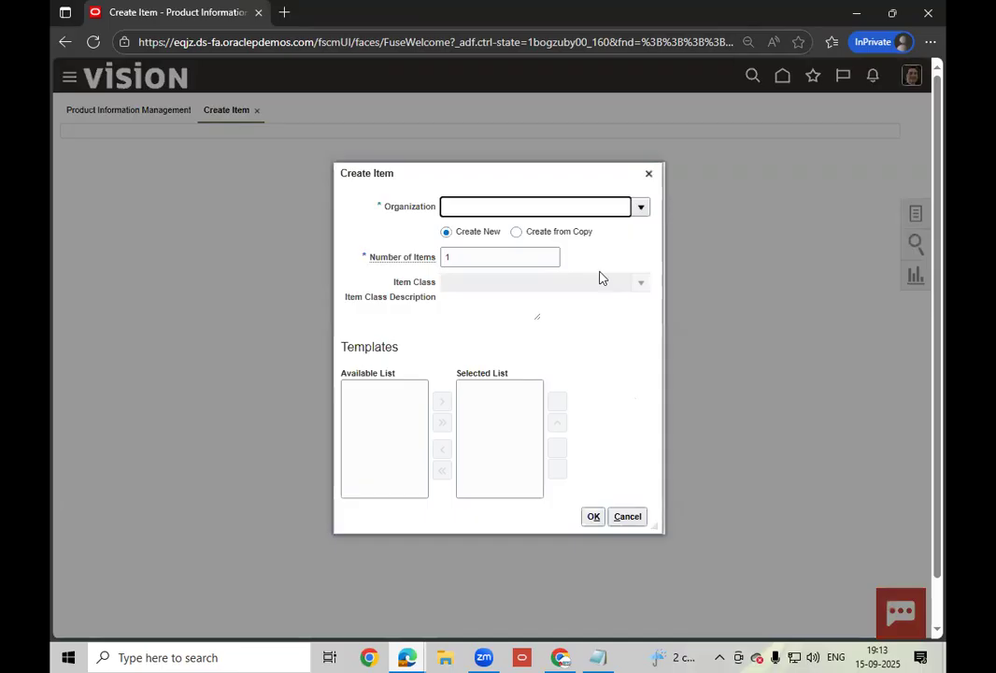
- Enter organization 000, type then clear an item class, and close Create Item without saving
text(000)
click(472, 288)
text(Roo)
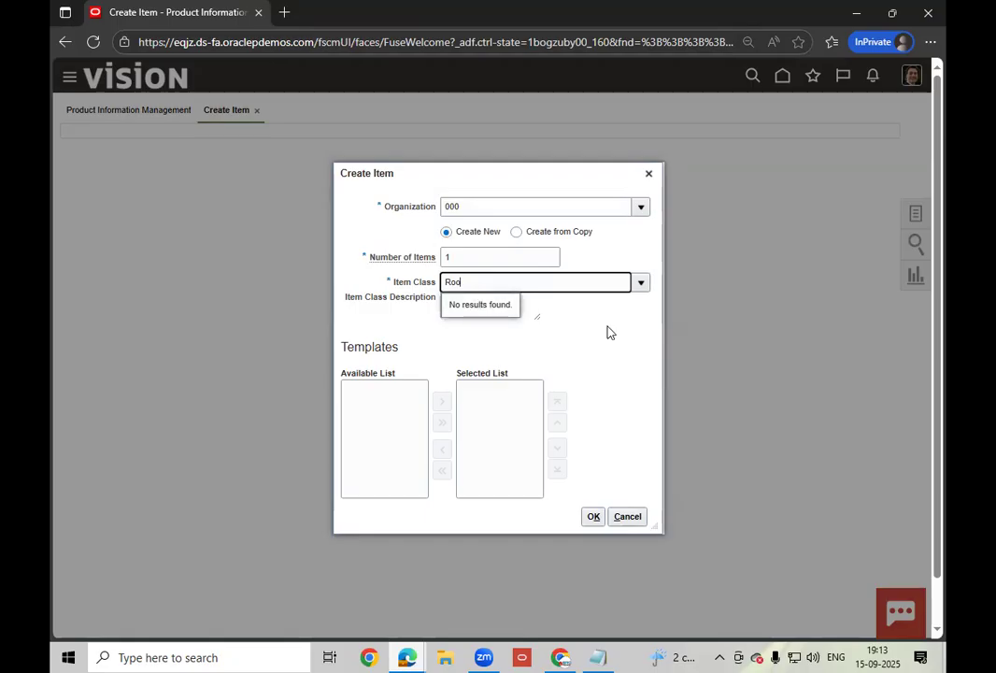
key(BackSpace)
key(BackSpace)
key(BackSpace)
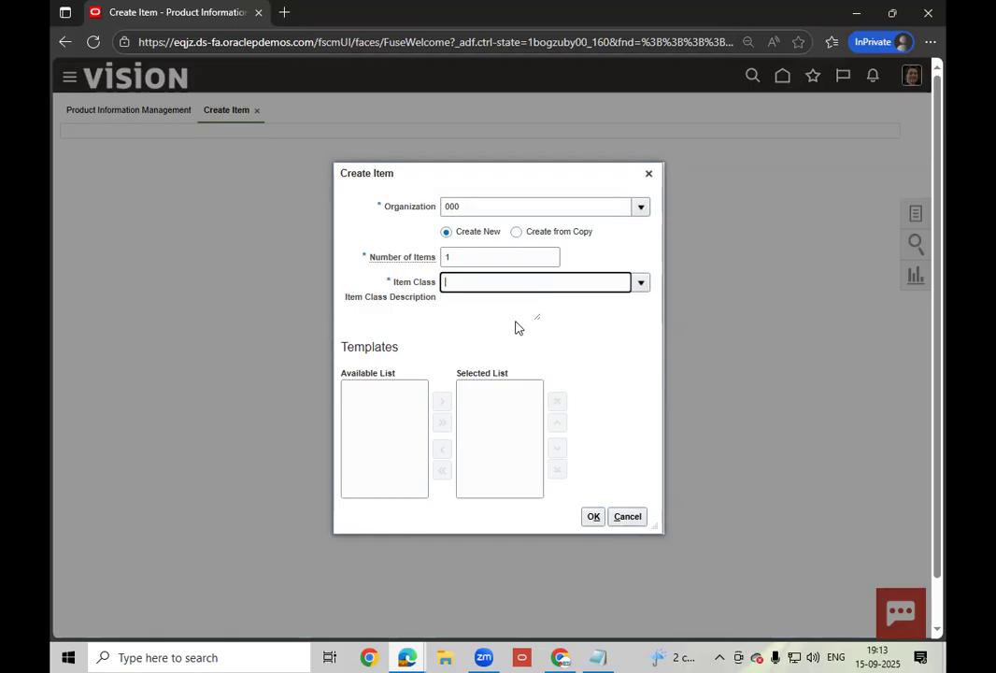
click(650, 177)
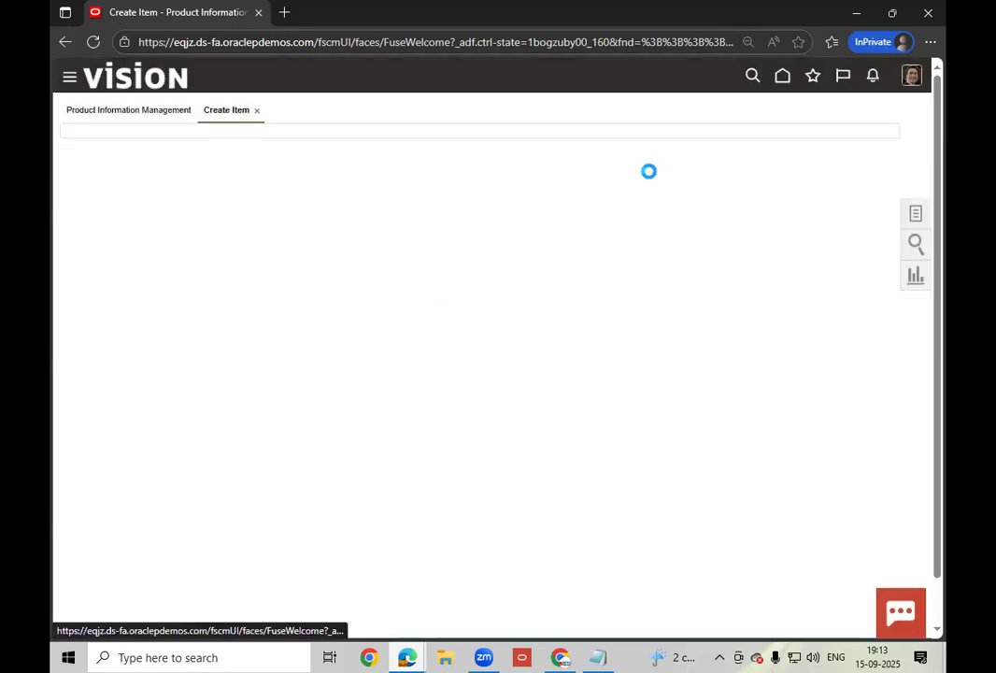
click(559, 656)
- Bring the suppliers window forward, return Home, and open the Purchase Orders tile
mouse_move(406, 657)
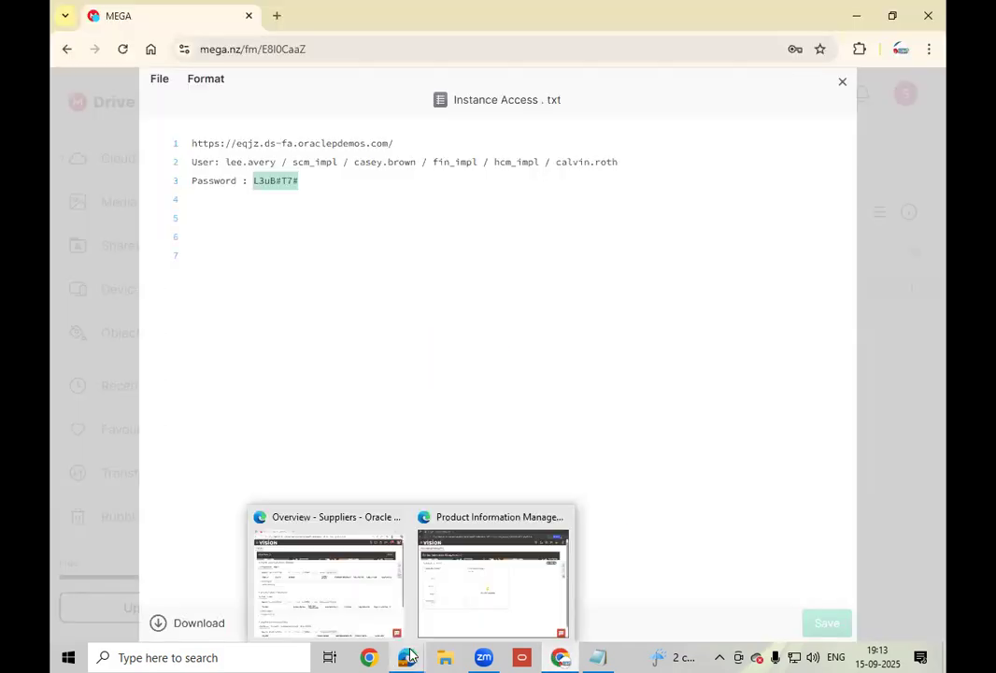
click(356, 581)
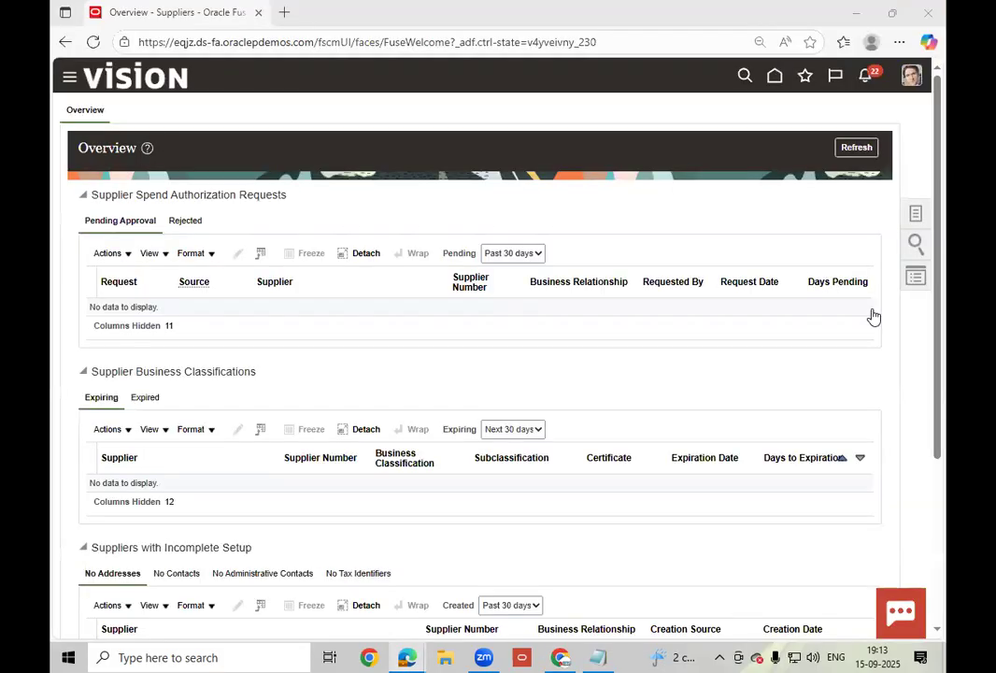
click(776, 81)
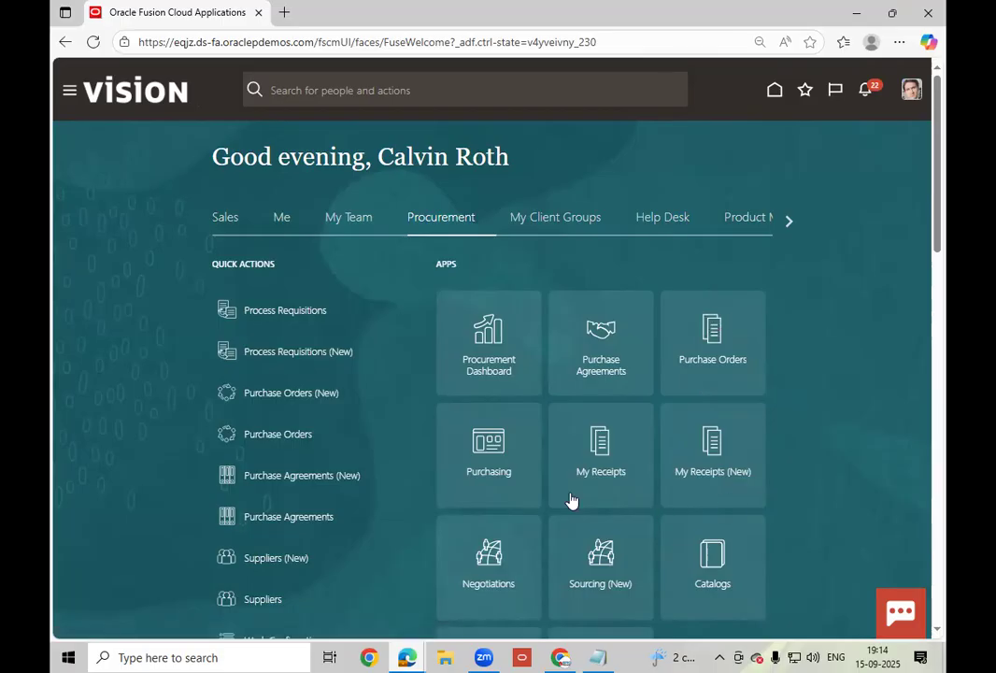
click(707, 360)
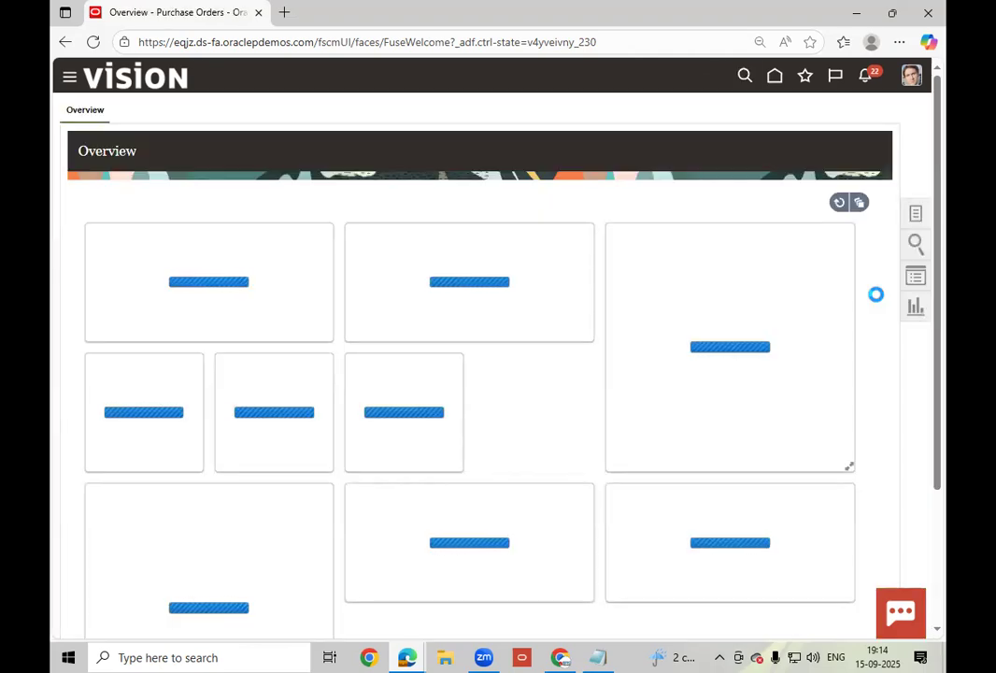
- Create a new agreement with style LT_CON_AGMT and supplier ABC Consulting
click(914, 215)
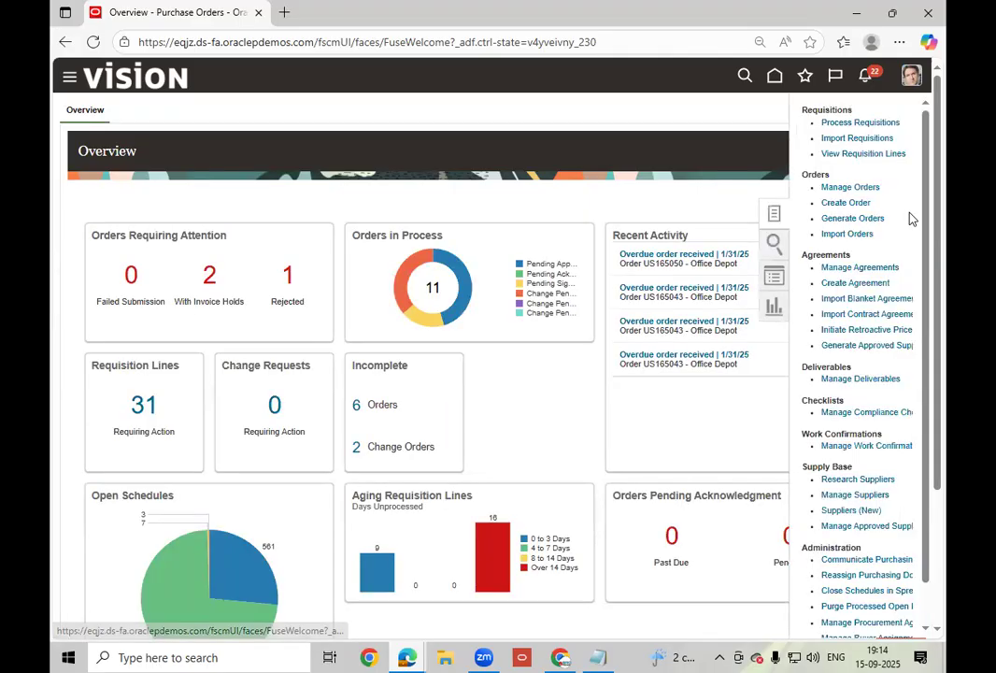
click(851, 285)
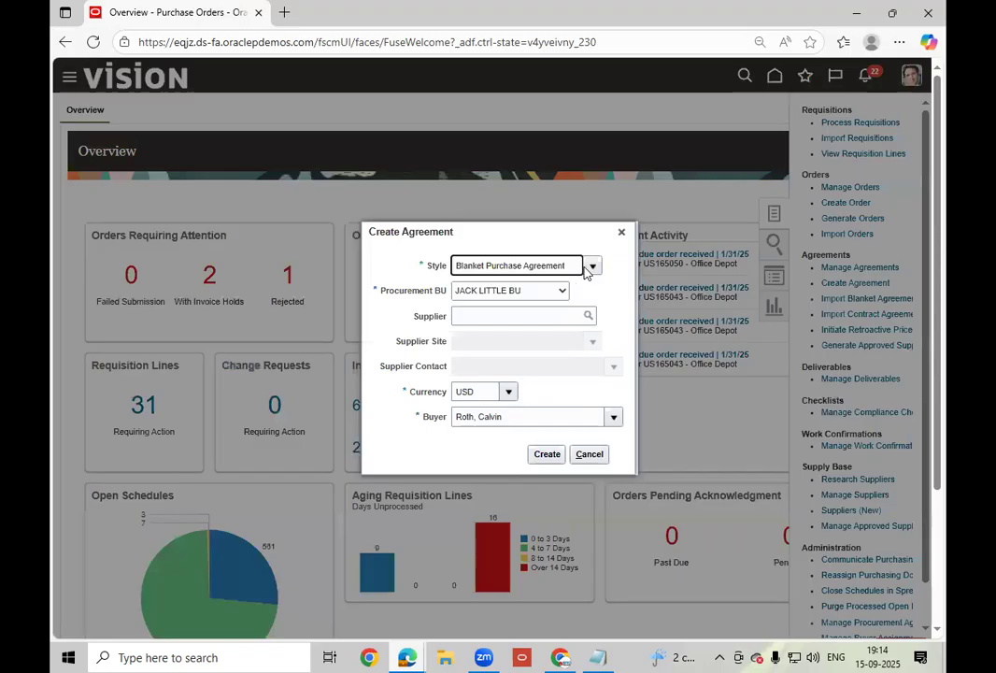
click(589, 266)
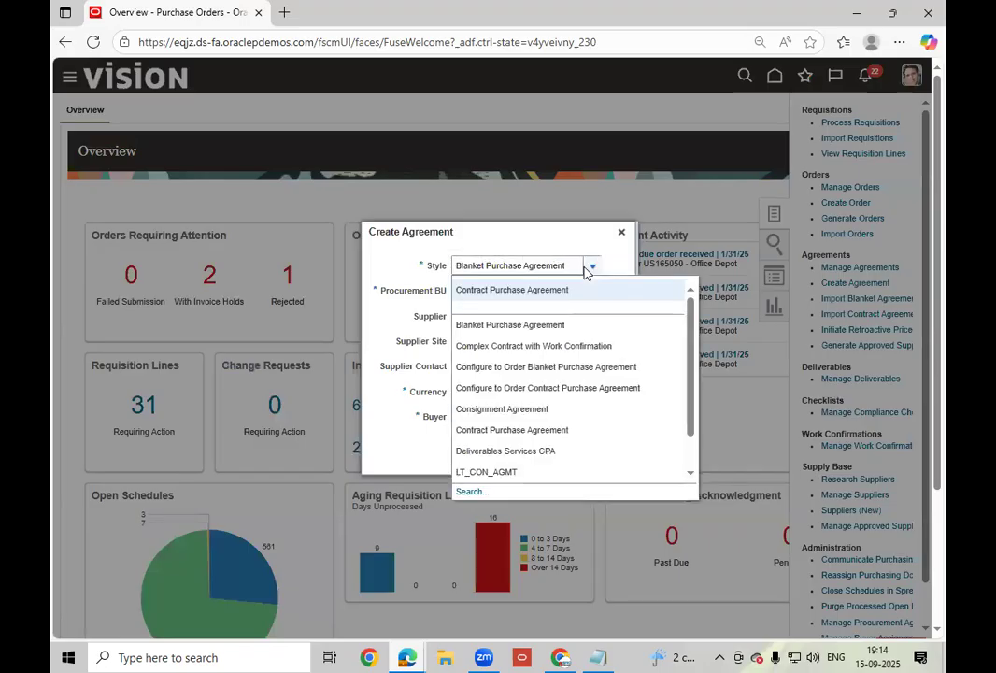
click(518, 471)
click(529, 316)
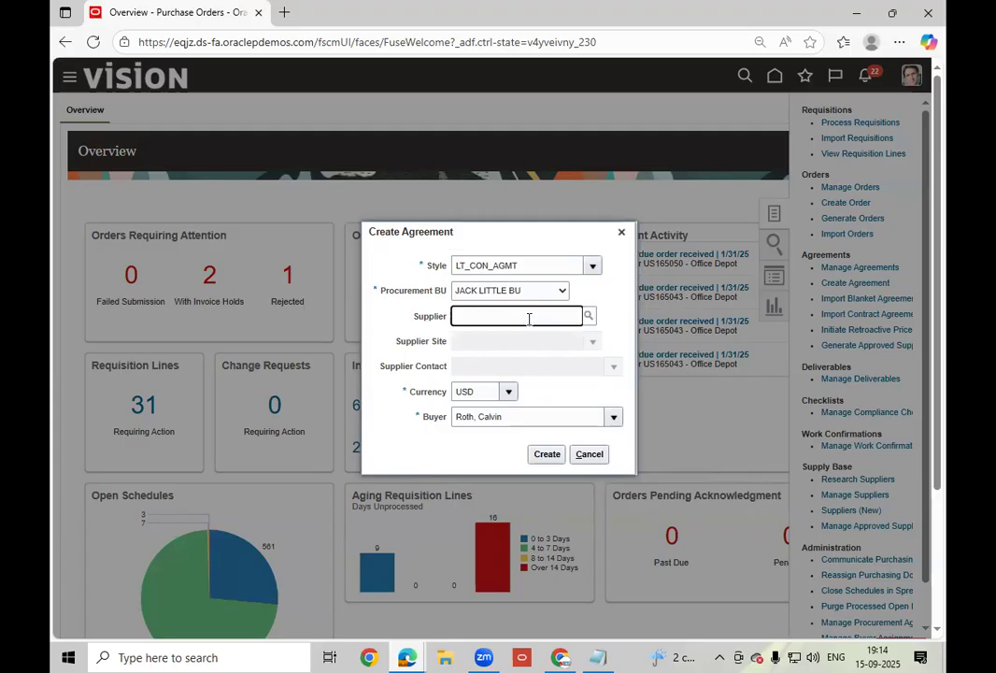
text(ABC)
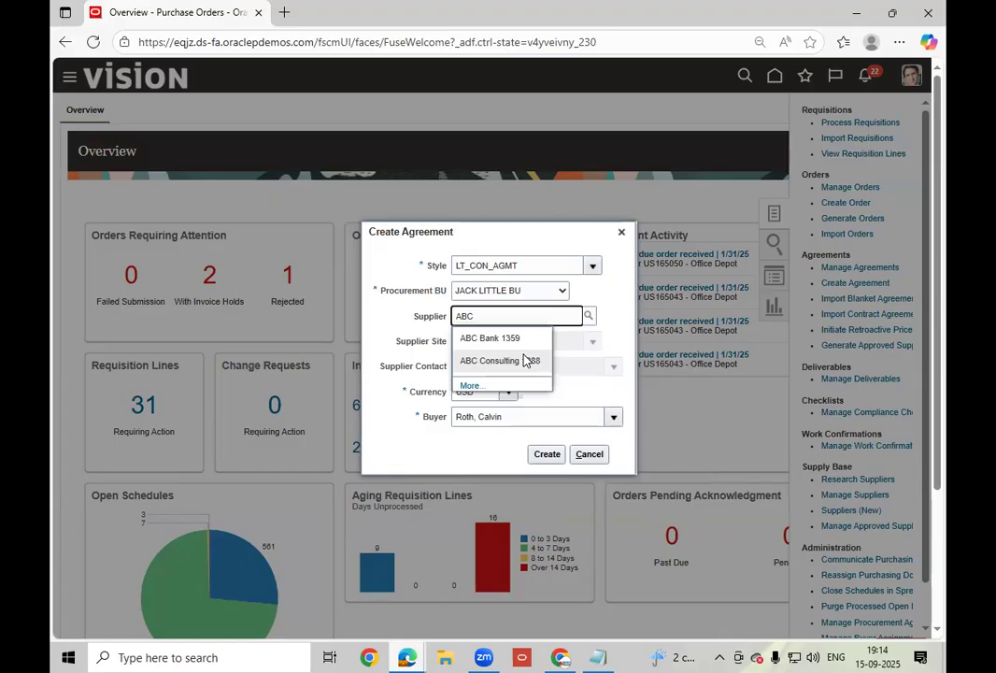
click(499, 360)
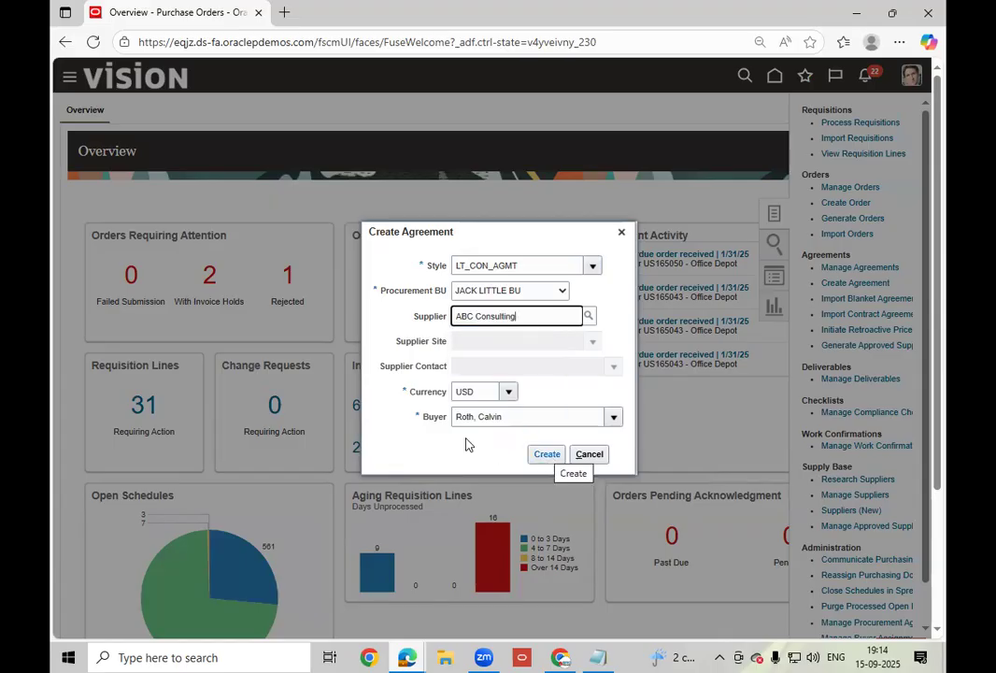
click(546, 454)
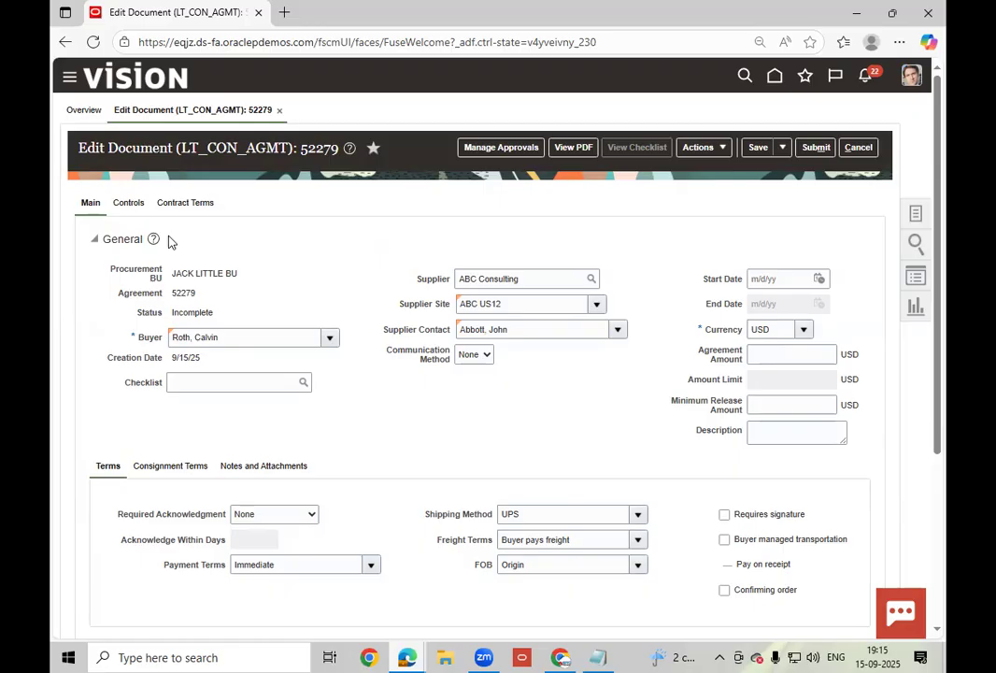
- Review agreement 52279's Controls tab, then go back to Main and scroll to the Lines table
click(128, 202)
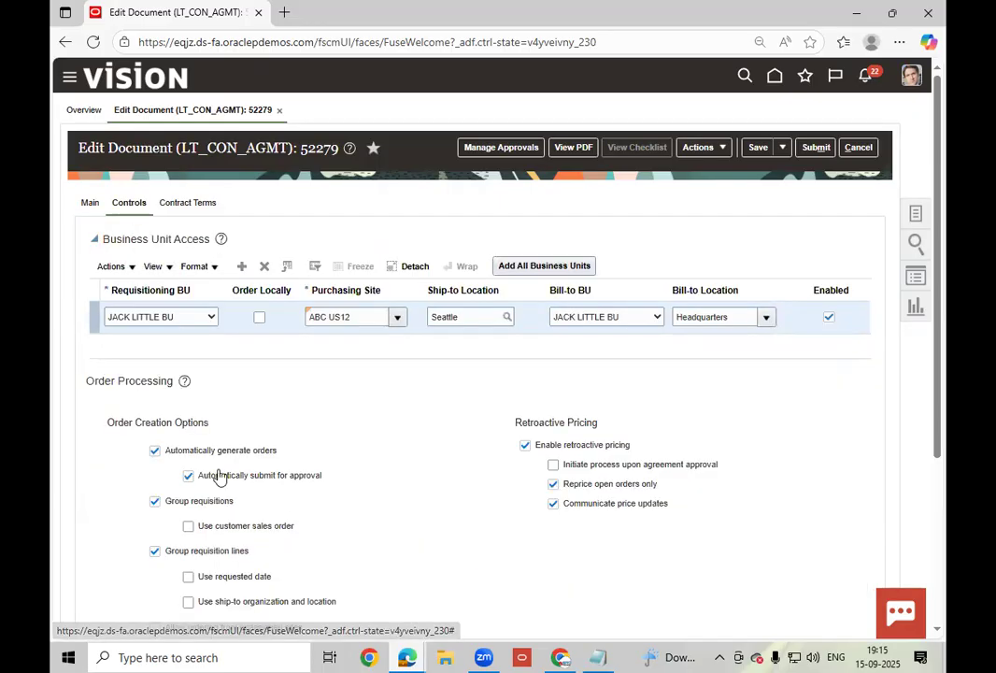
click(90, 201)
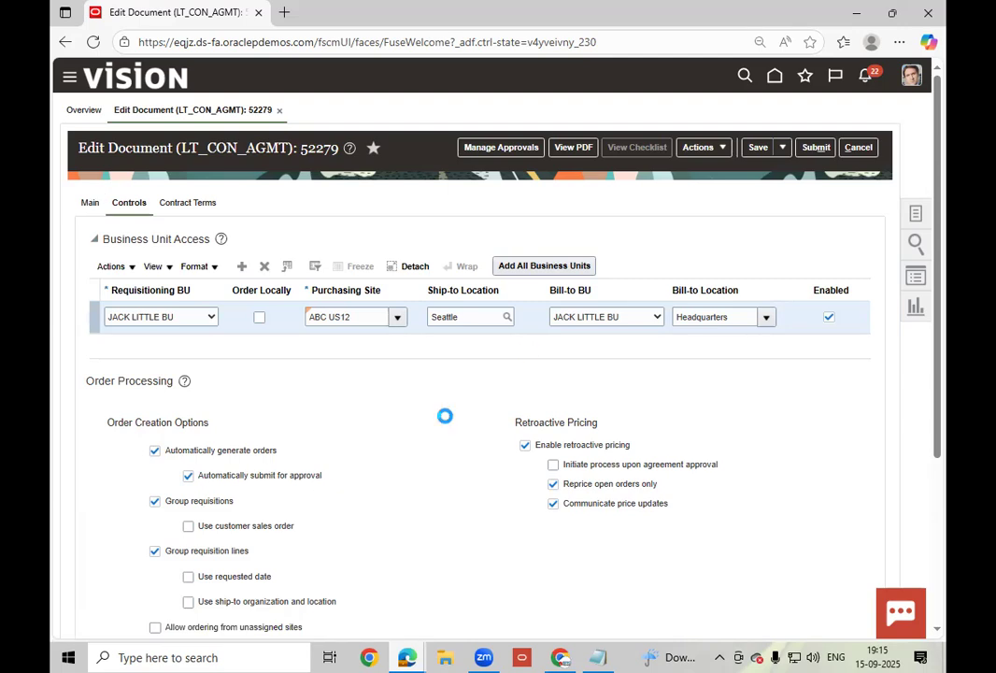
scroll(398, 405, down, 1)
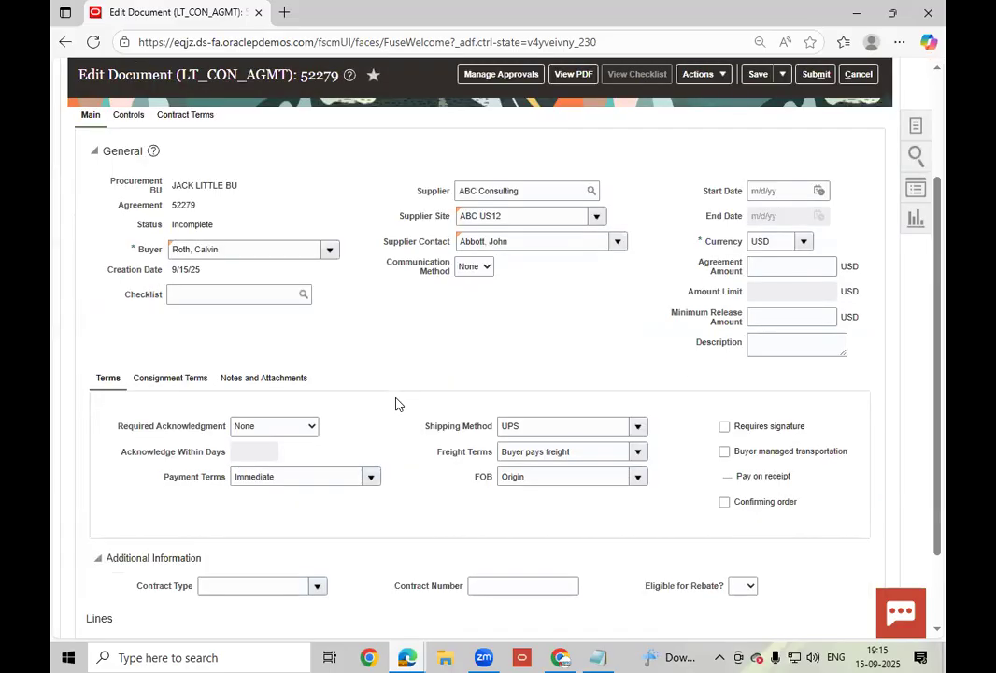
scroll(779, 409, down, 1)
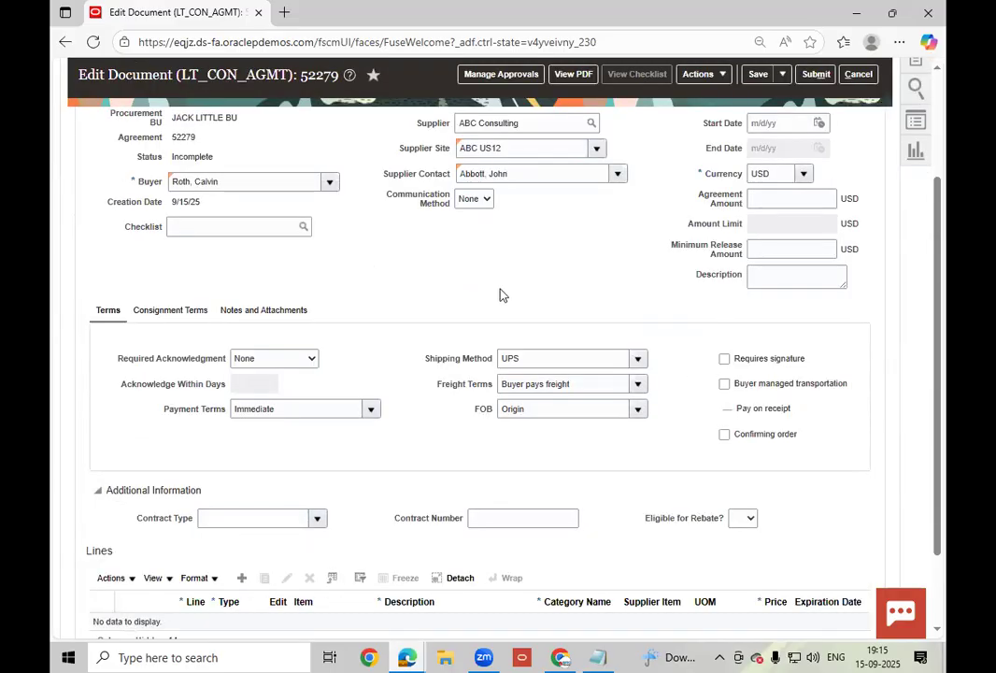
scroll(439, 375, down, 1)
scroll(215, 406, down, 1)
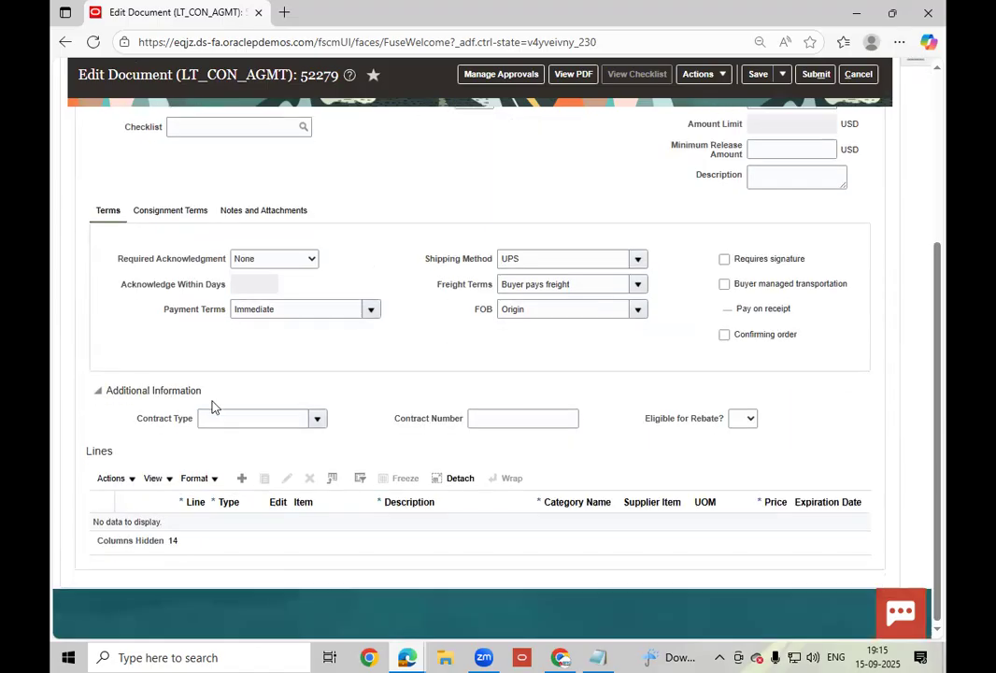
- Show agreement 52279's Consignment Terms and add blank line 1 to its Lines table
click(163, 212)
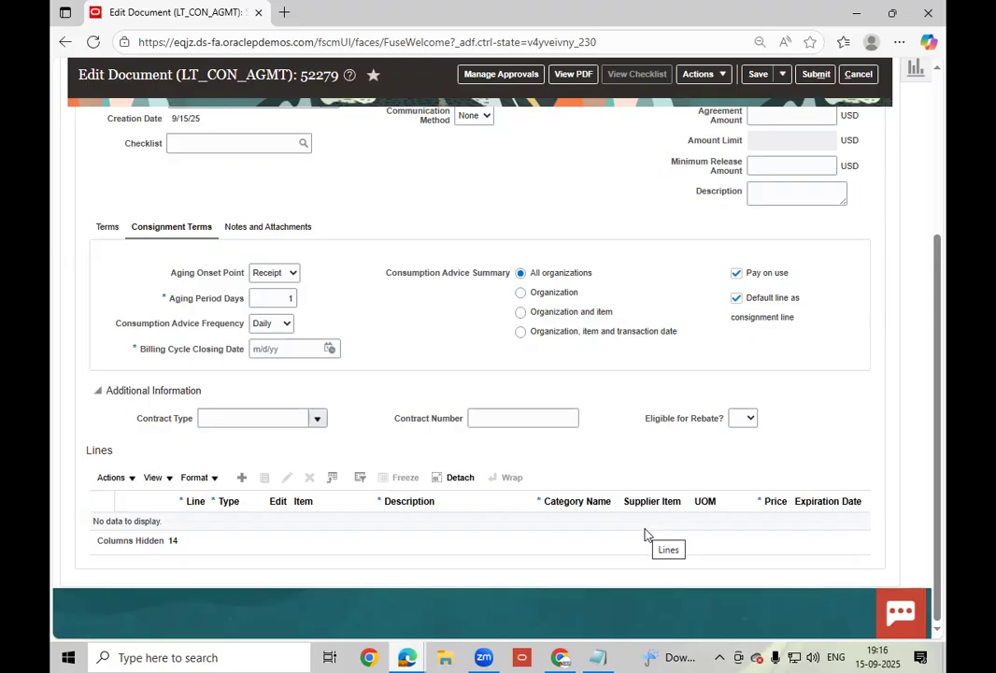
click(244, 478)
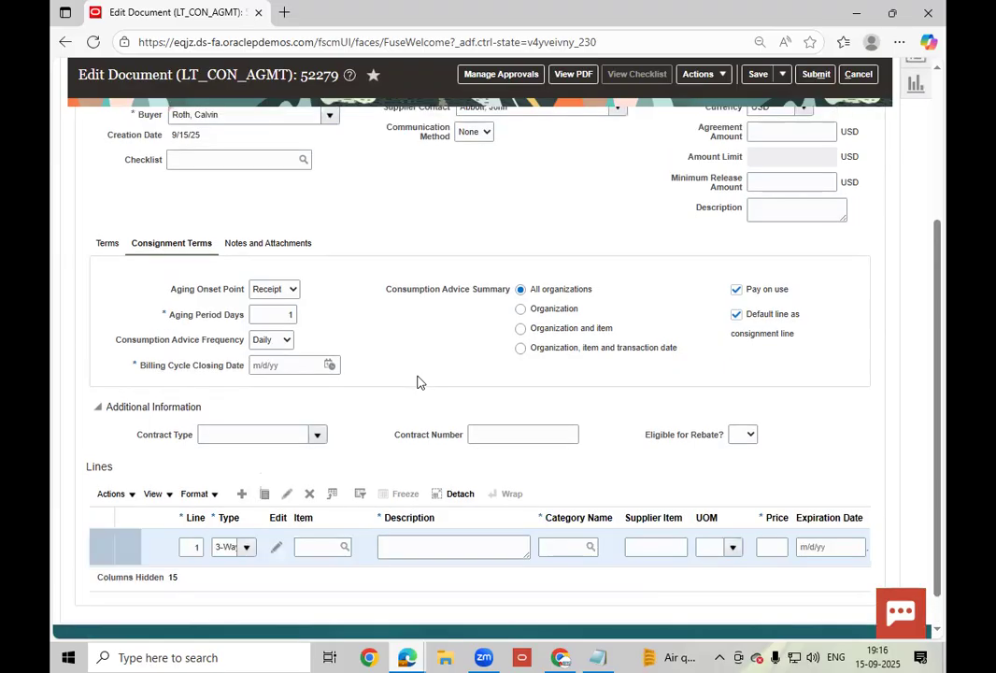
- Make line 1 a Goods line for item AS00105
click(246, 549)
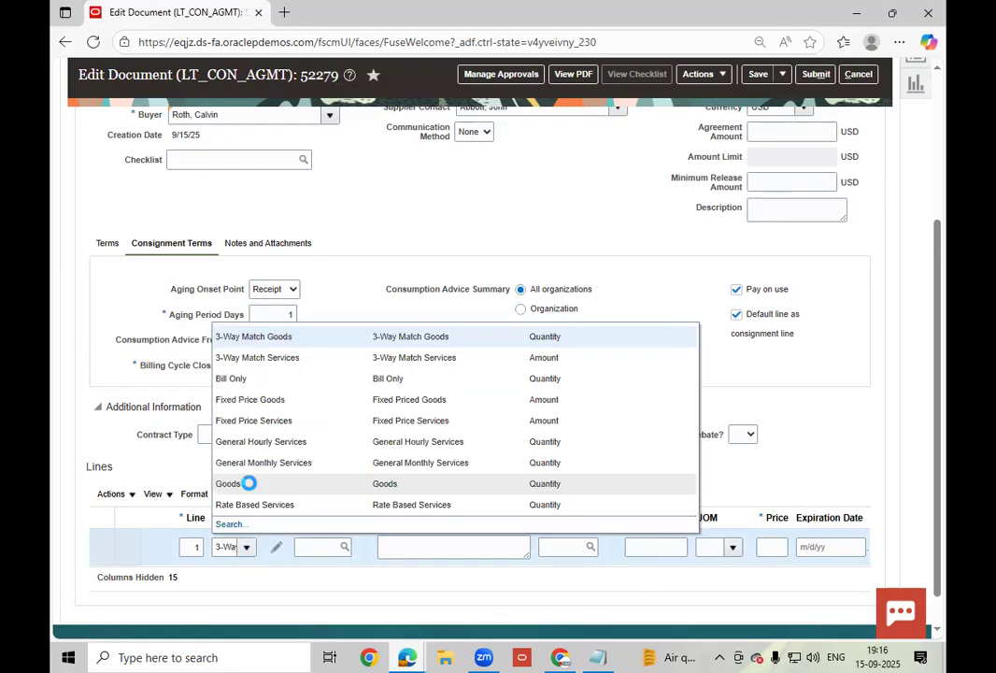
click(249, 483)
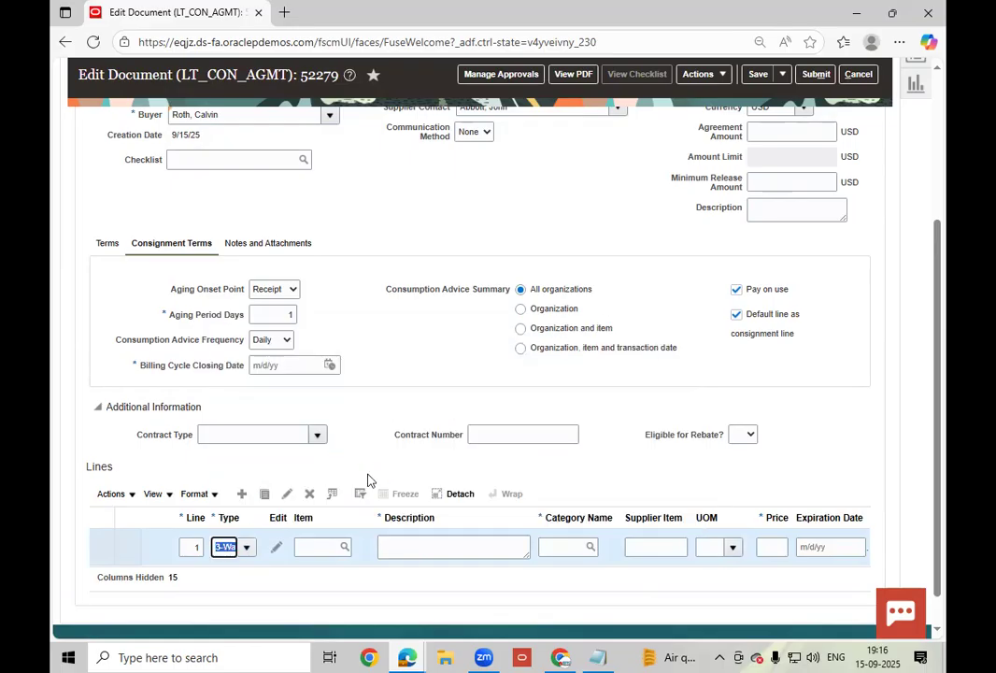
click(316, 546)
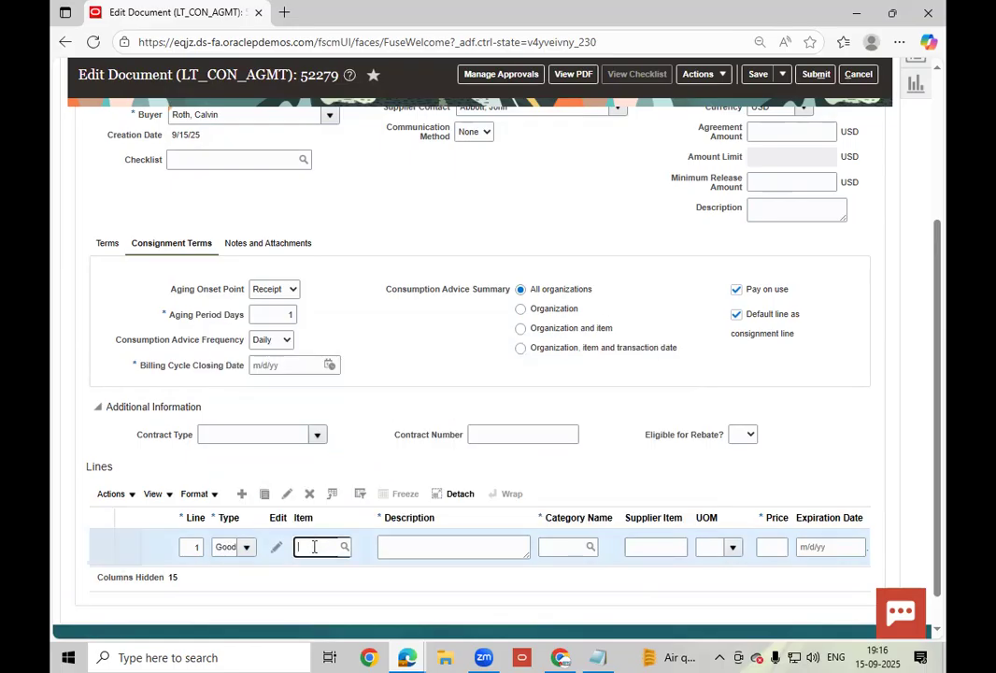
text(AS00105)
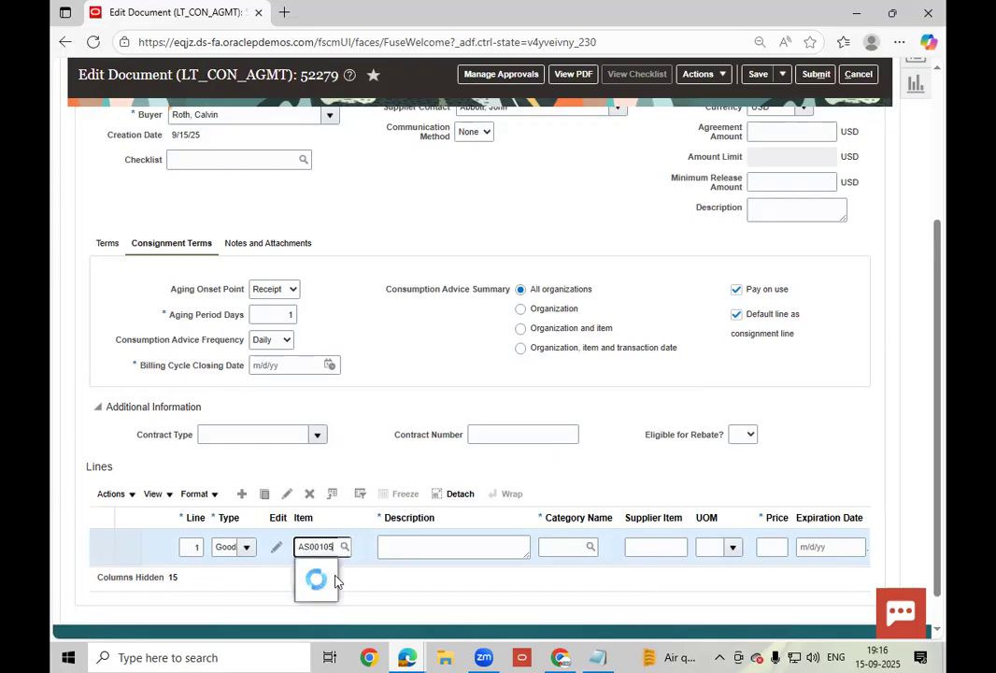
key(Tab)
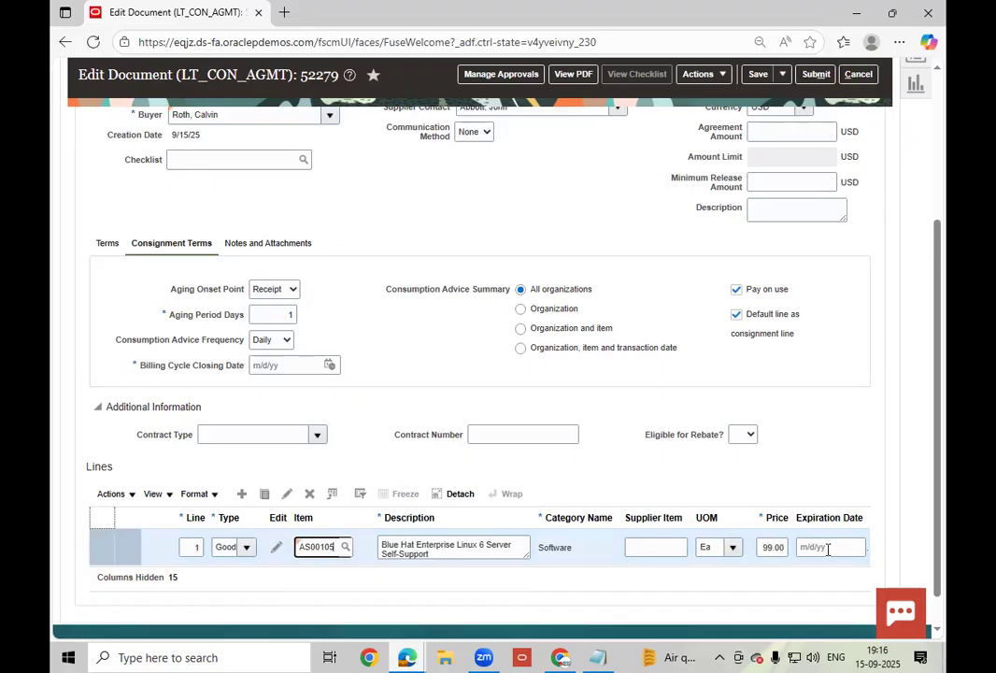
- Mark line 1 as a consignment line in its details and return to the agreement
click(289, 495)
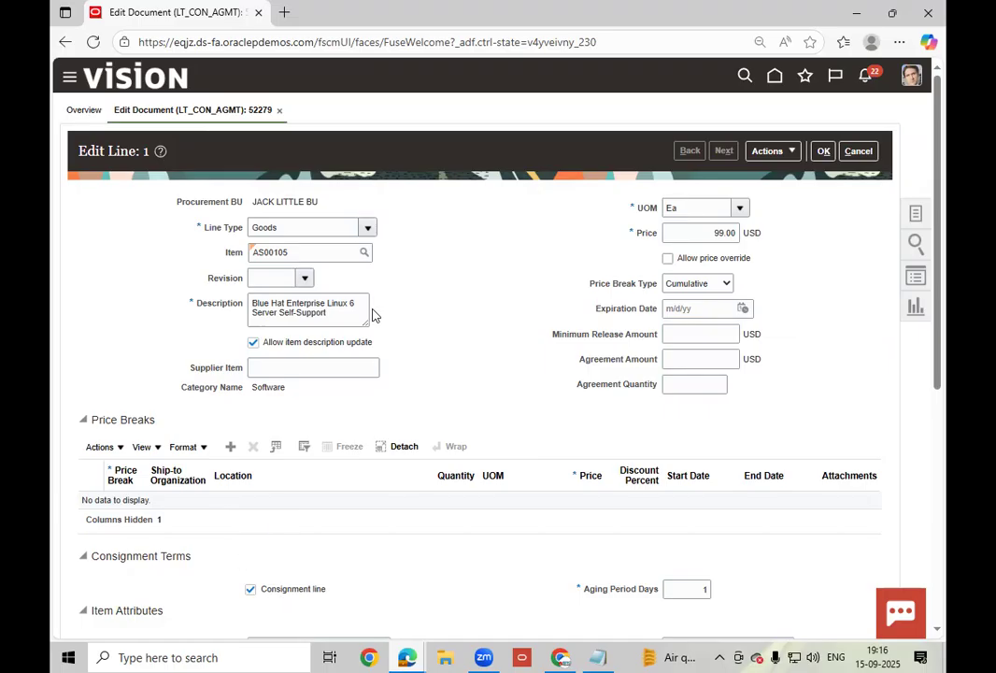
double_click(324, 255)
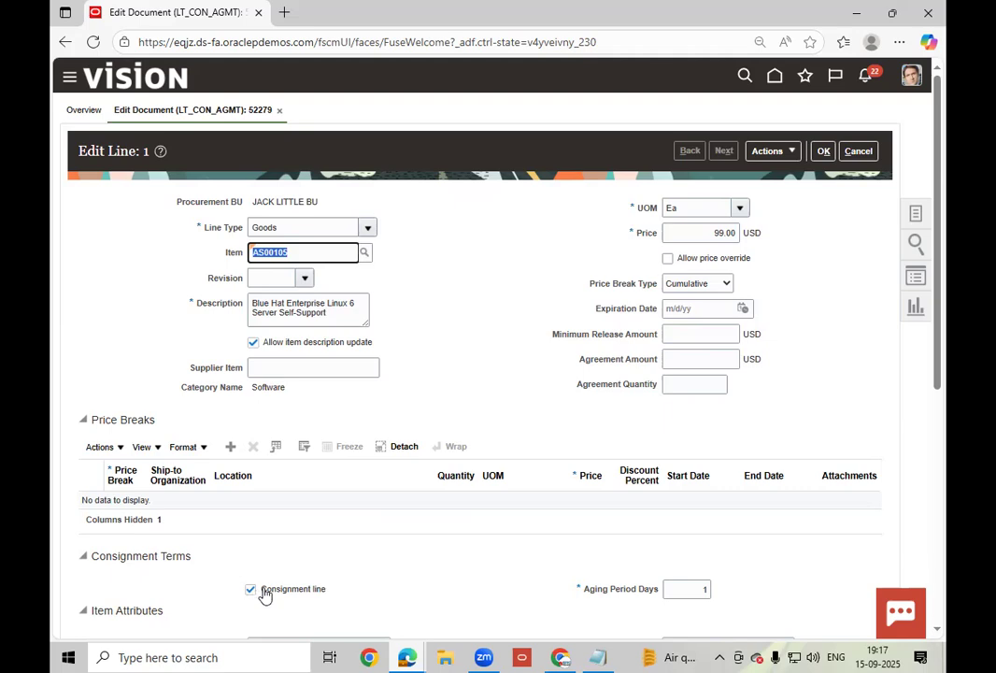
click(823, 151)
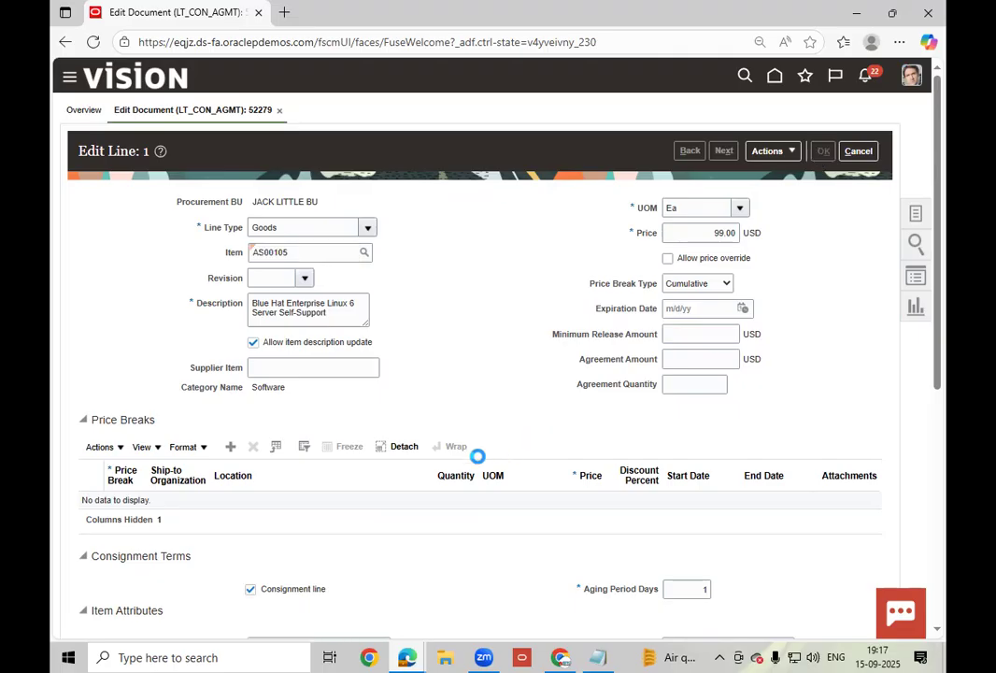
scroll(362, 509, down, 3)
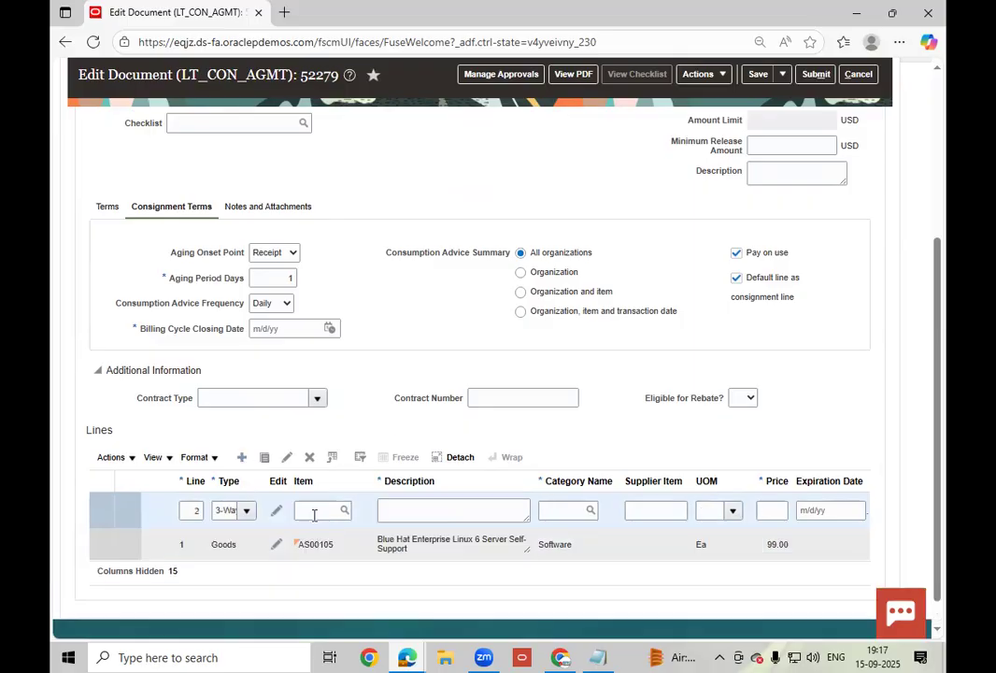
- Enter item AS00106 (Alliance 7 Pro) on line 2
click(314, 513)
text(AS0)
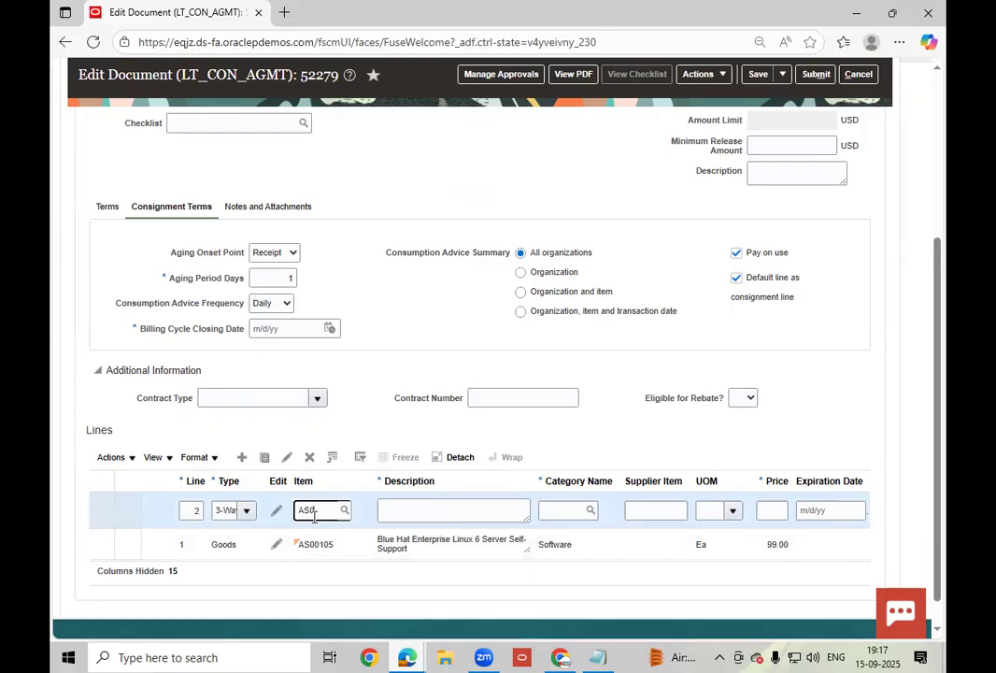
text(0106)
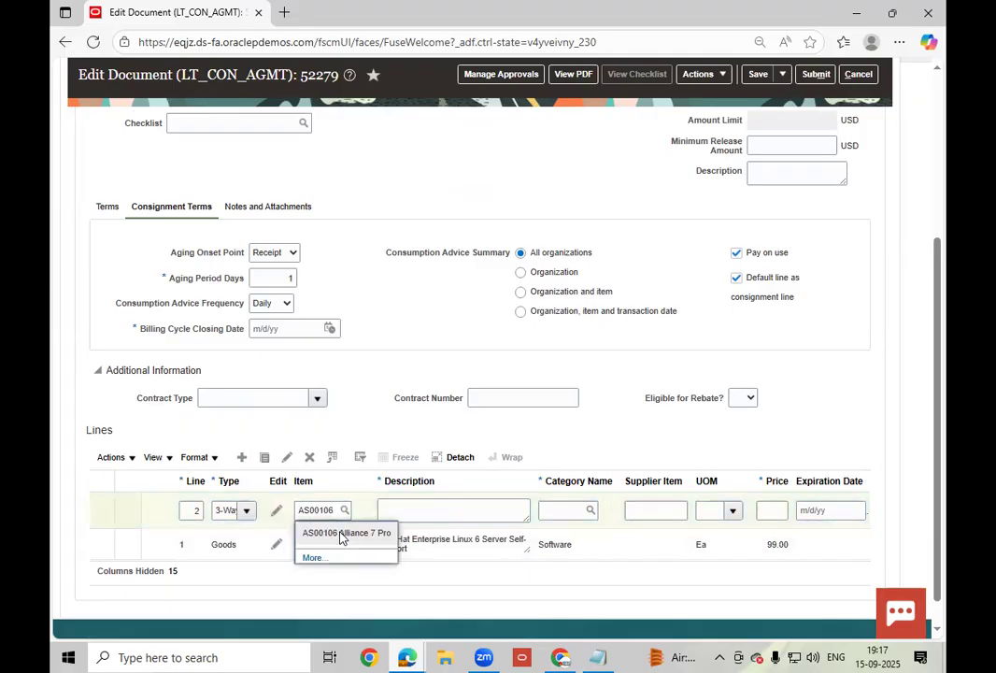
click(643, 515)
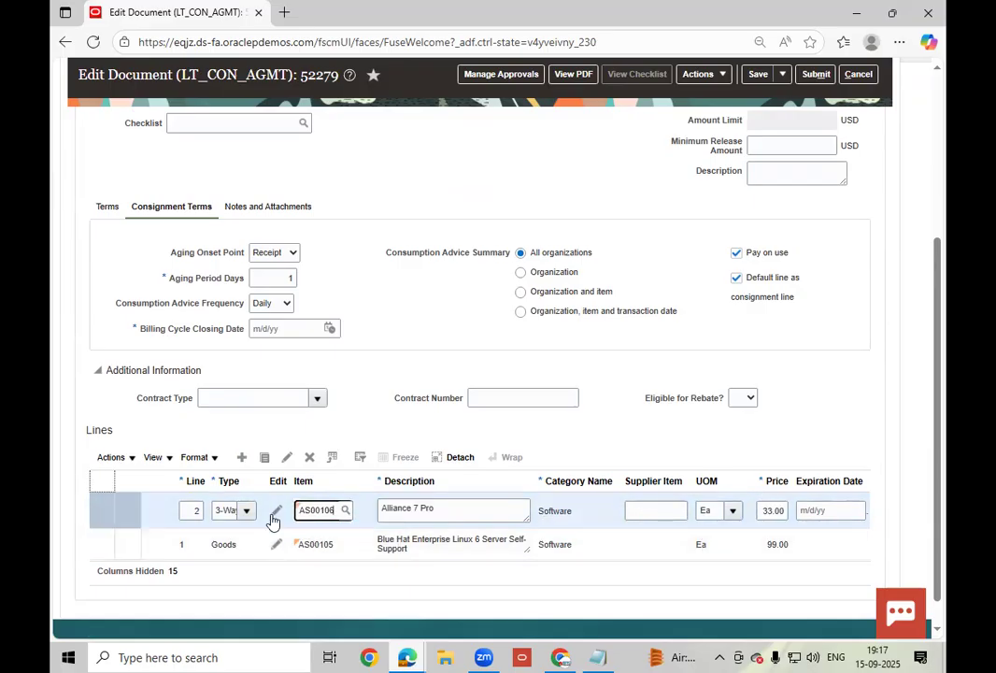
click(429, 390)
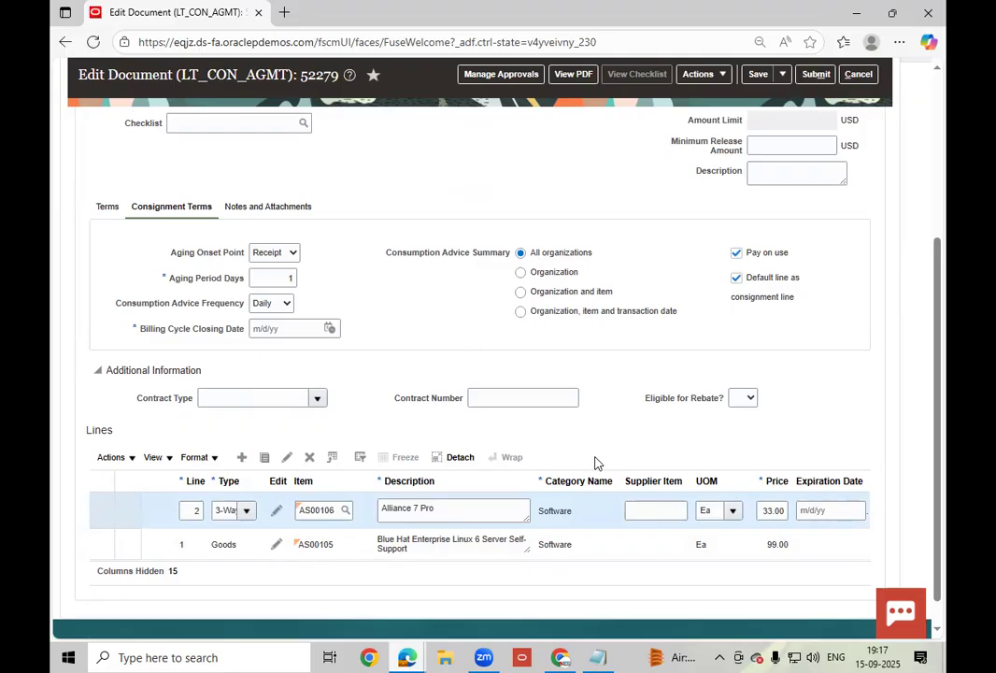
- Step through line 2's item attributes, from long description to Availability
click(277, 510)
scroll(381, 427, down, 1)
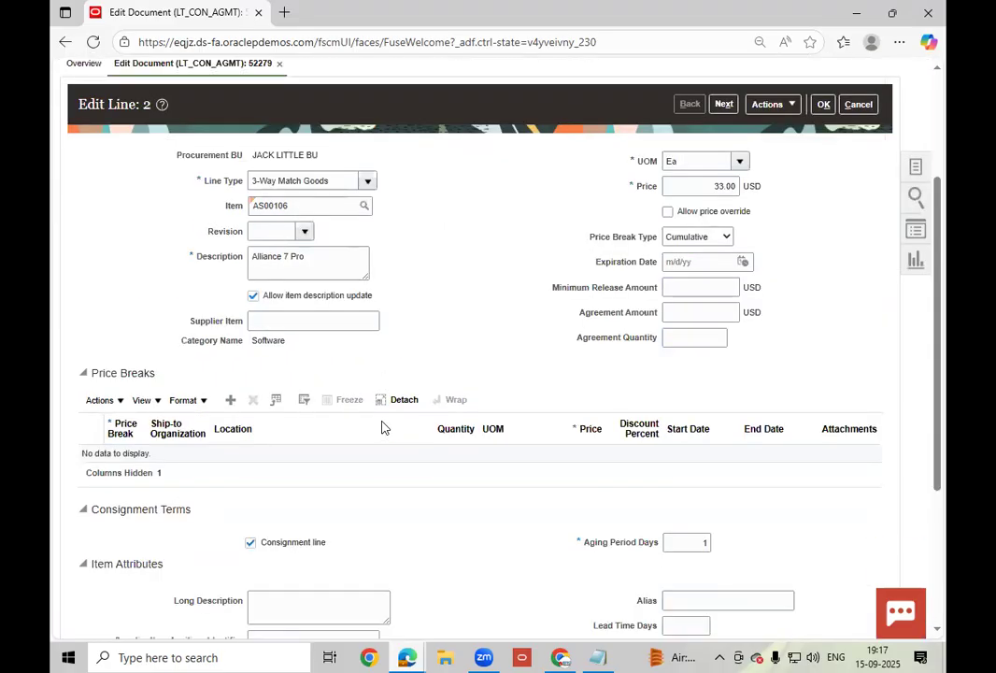
scroll(381, 427, down, 5)
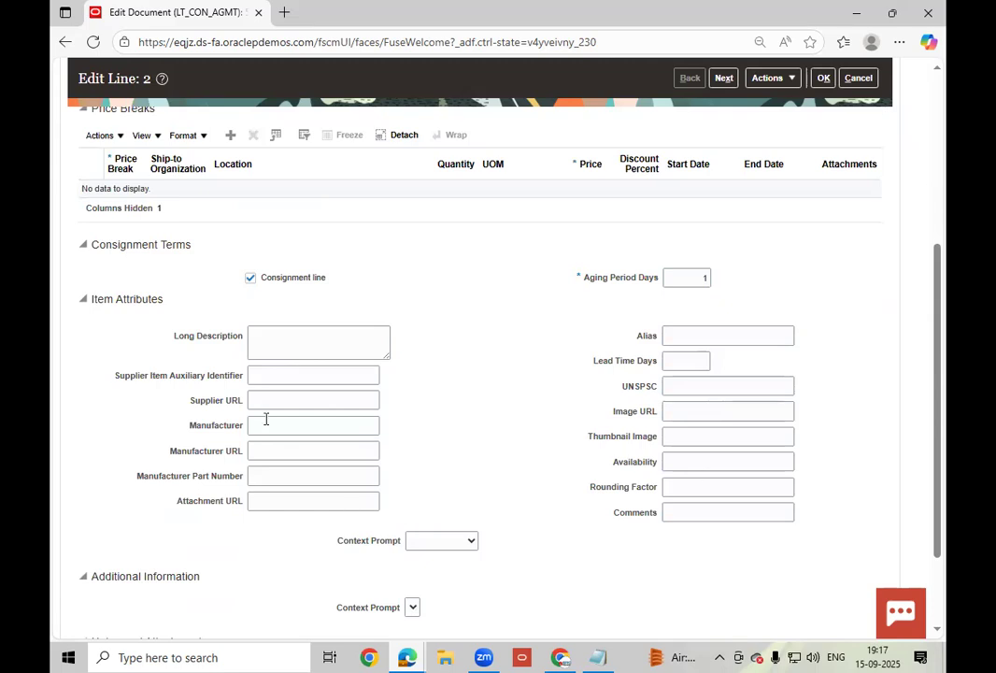
click(321, 346)
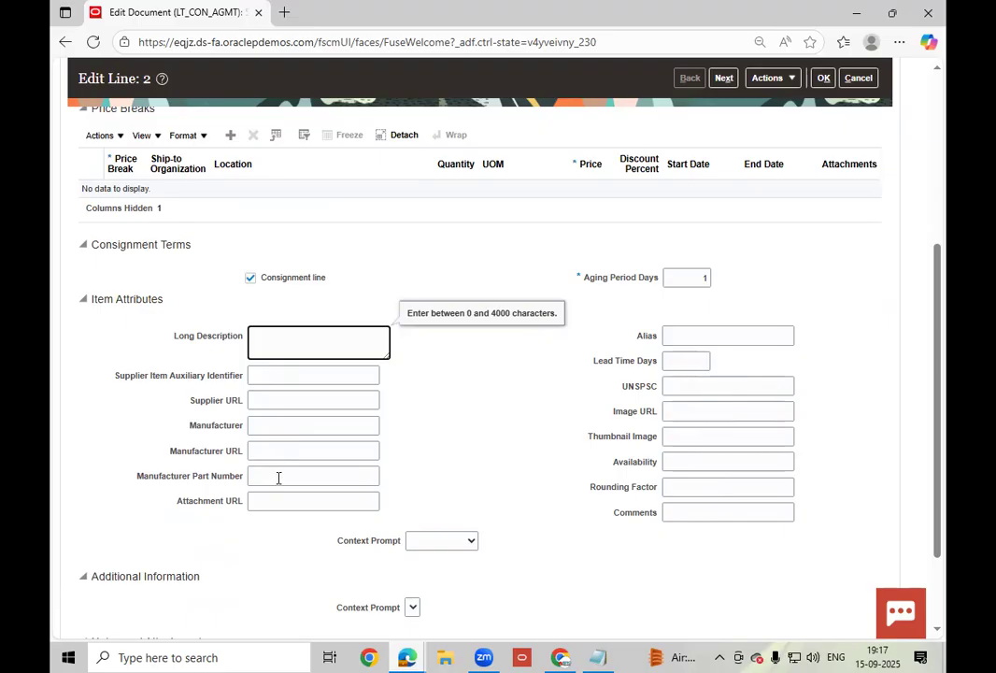
click(289, 505)
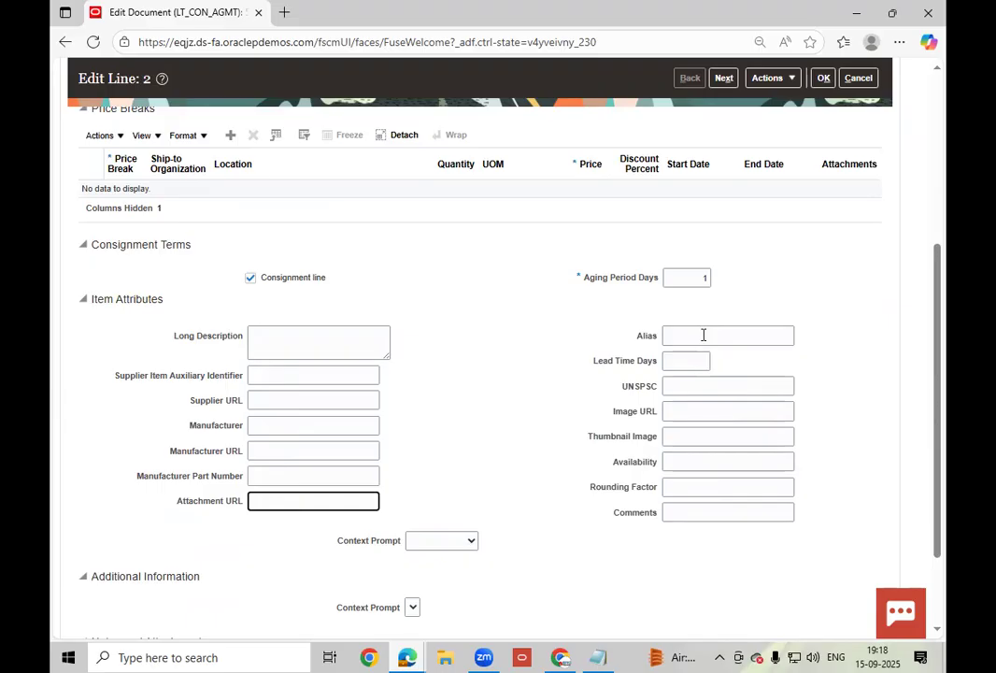
click(689, 363)
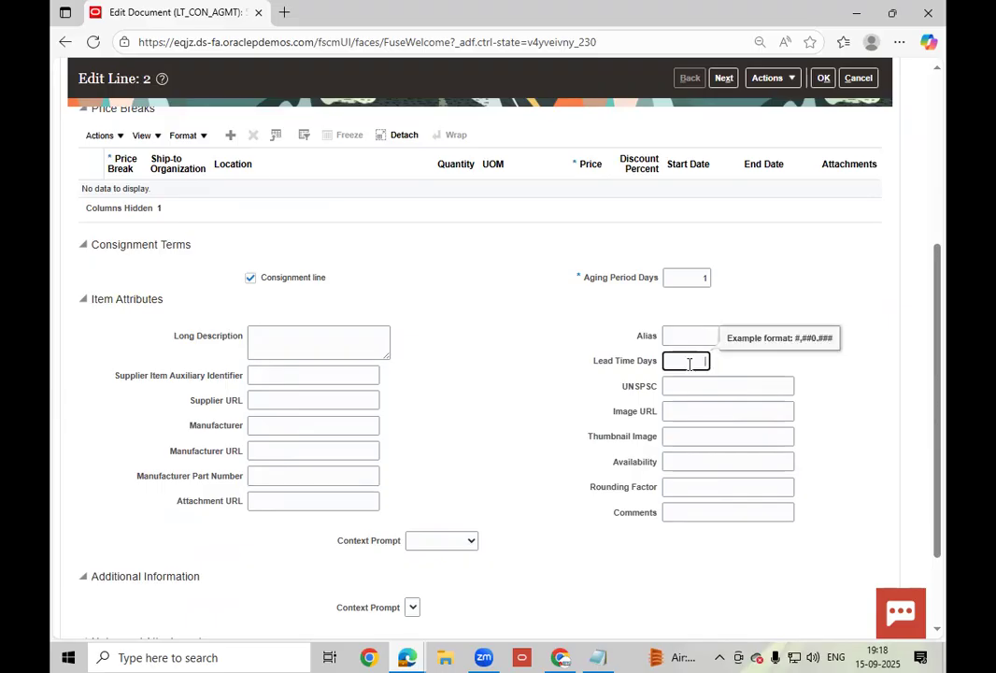
click(635, 391)
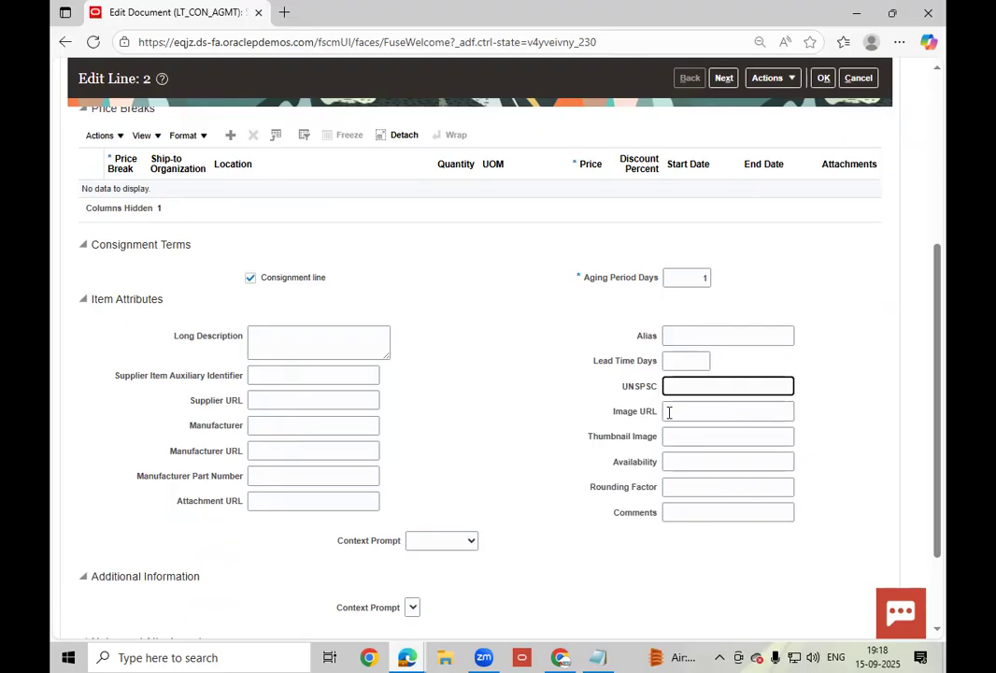
key(Tab)
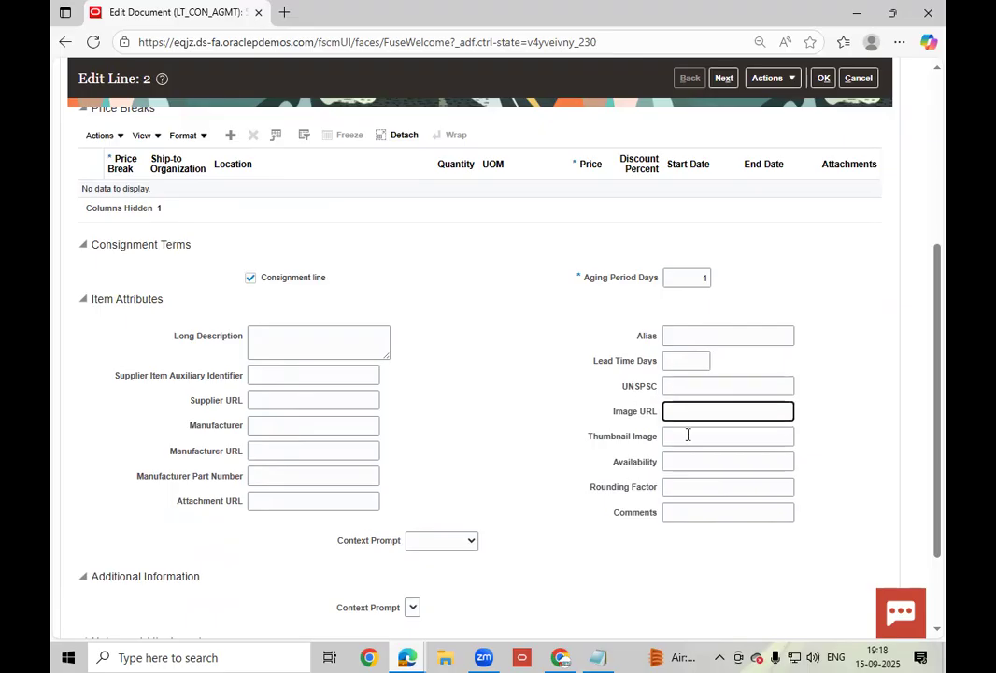
click(686, 436)
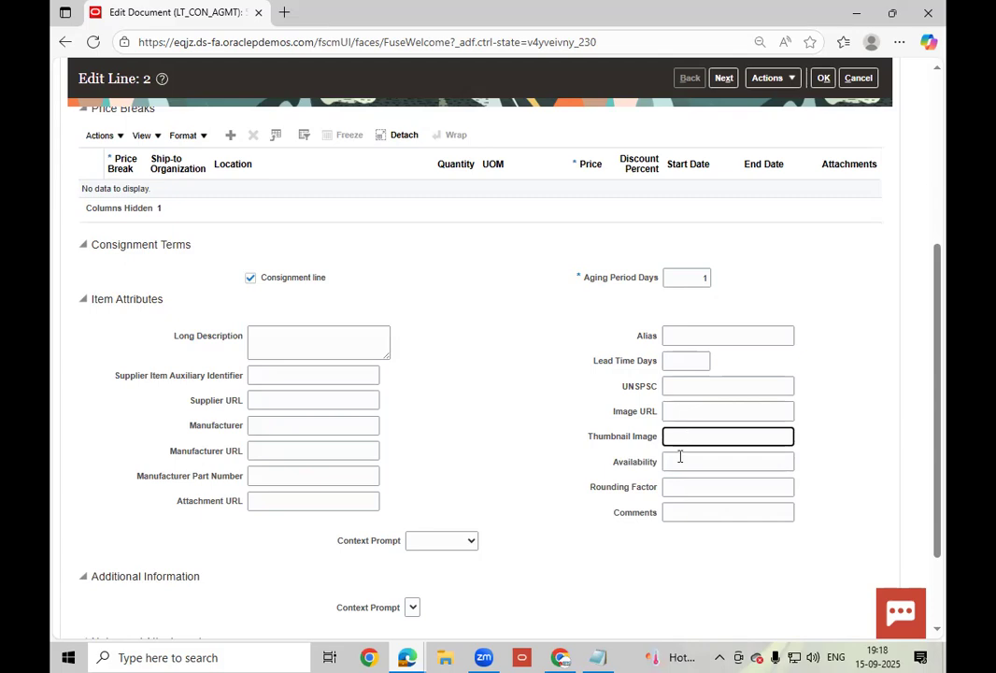
click(672, 455)
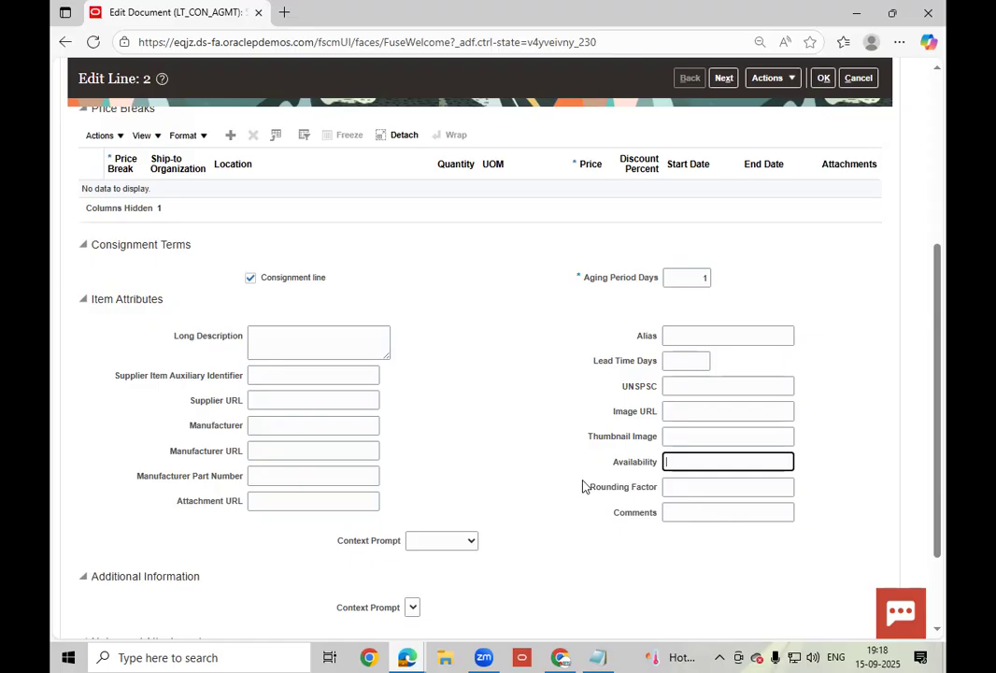
- Check the Note to Supplier field and accept the line 2 changes
scroll(434, 429, down, 2)
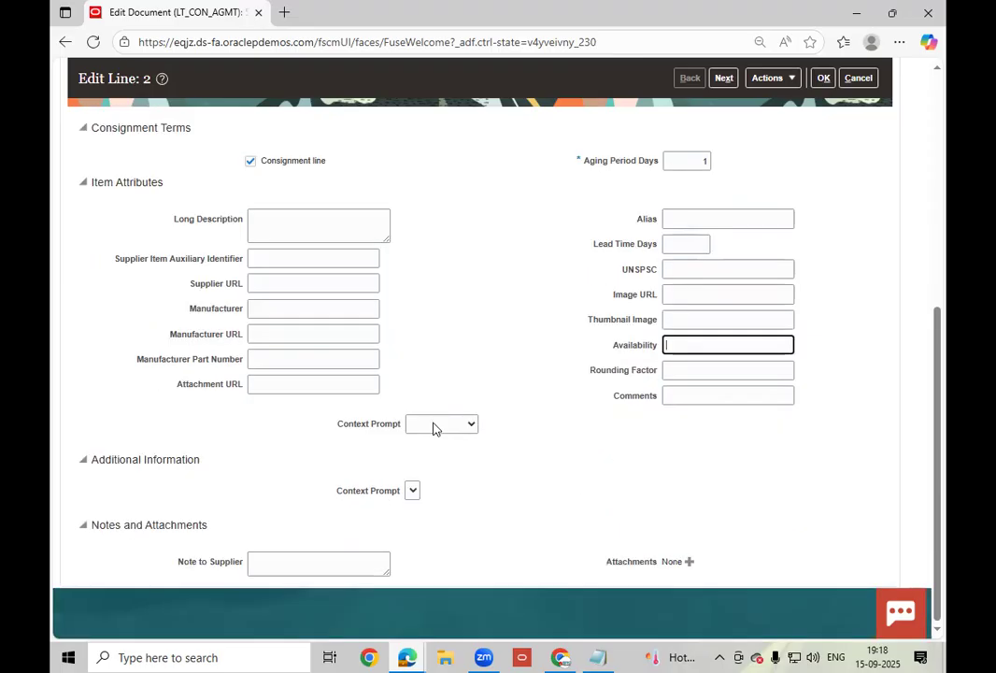
click(307, 560)
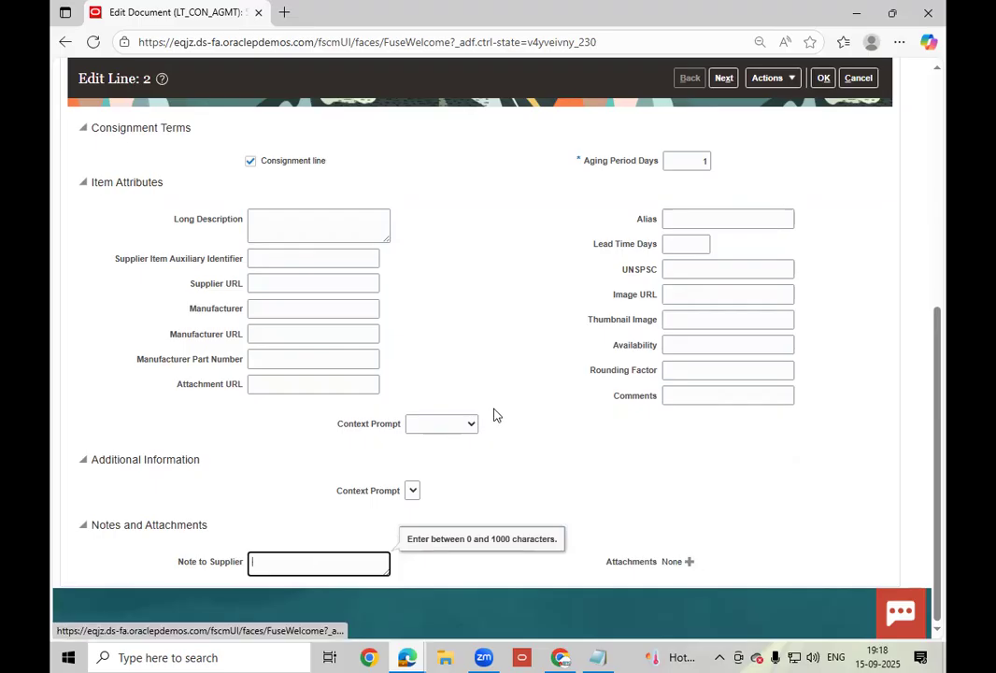
scroll(494, 408, up, 5)
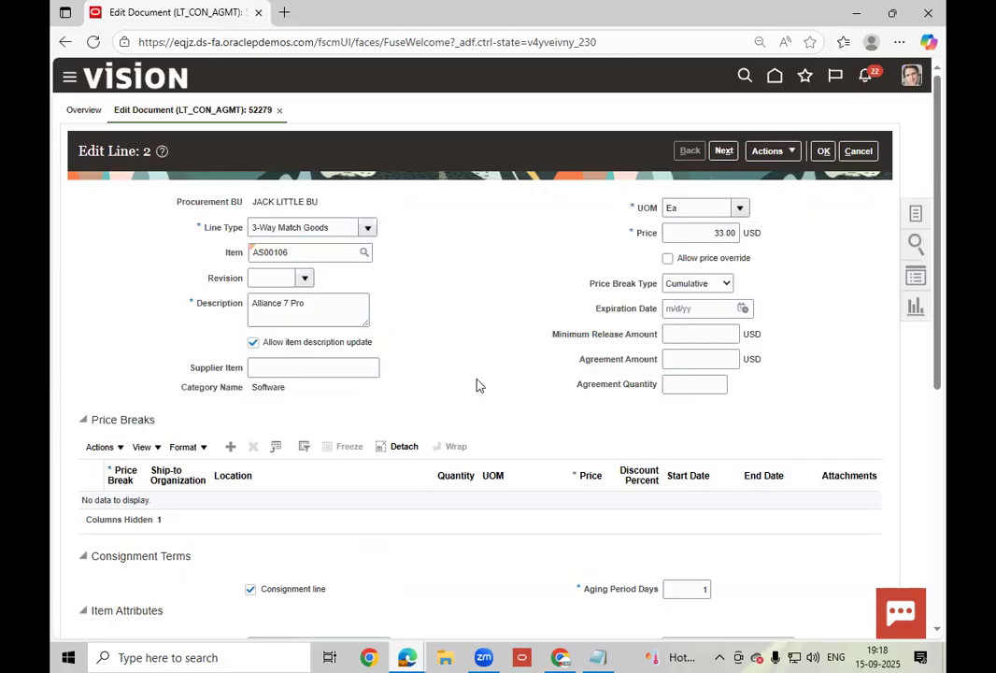
click(822, 153)
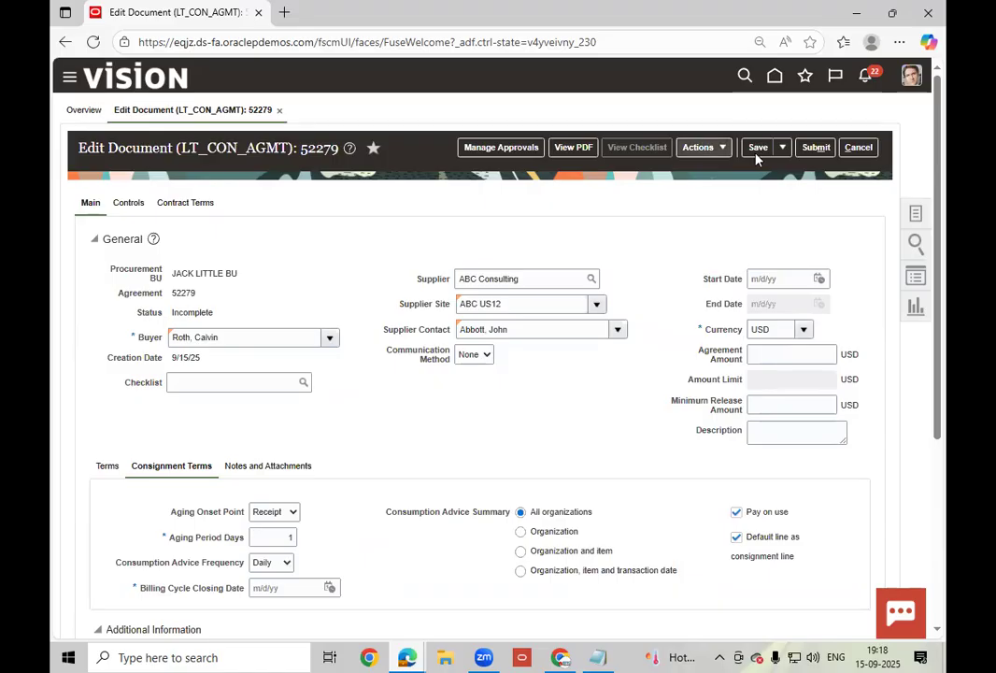
- Set the billing cycle closing date to September 16, 2025, replacing September 30, and save
click(280, 587)
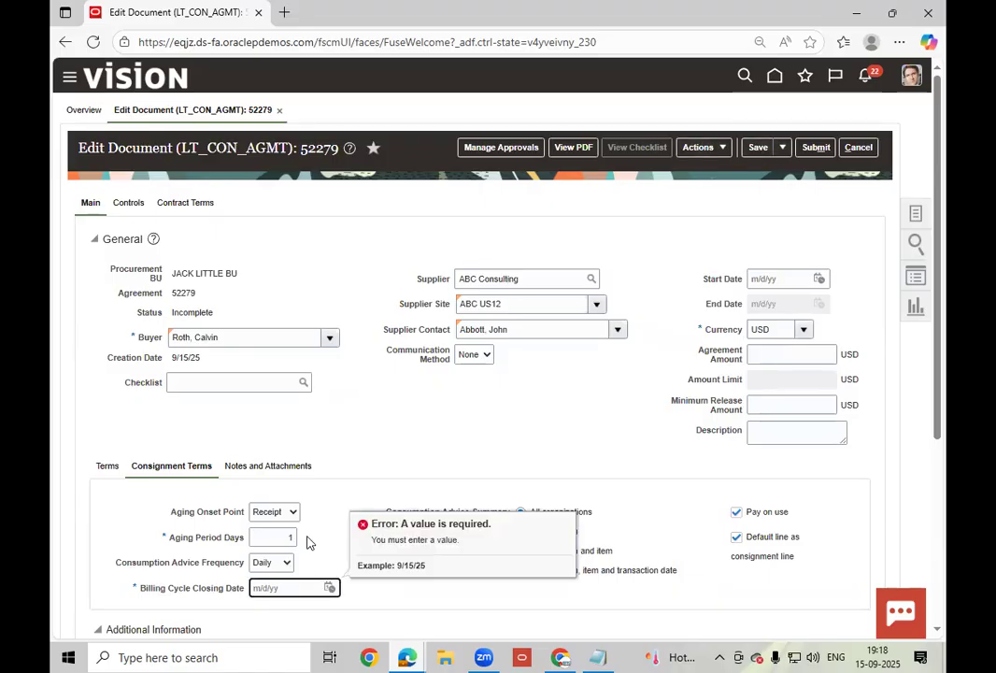
click(329, 587)
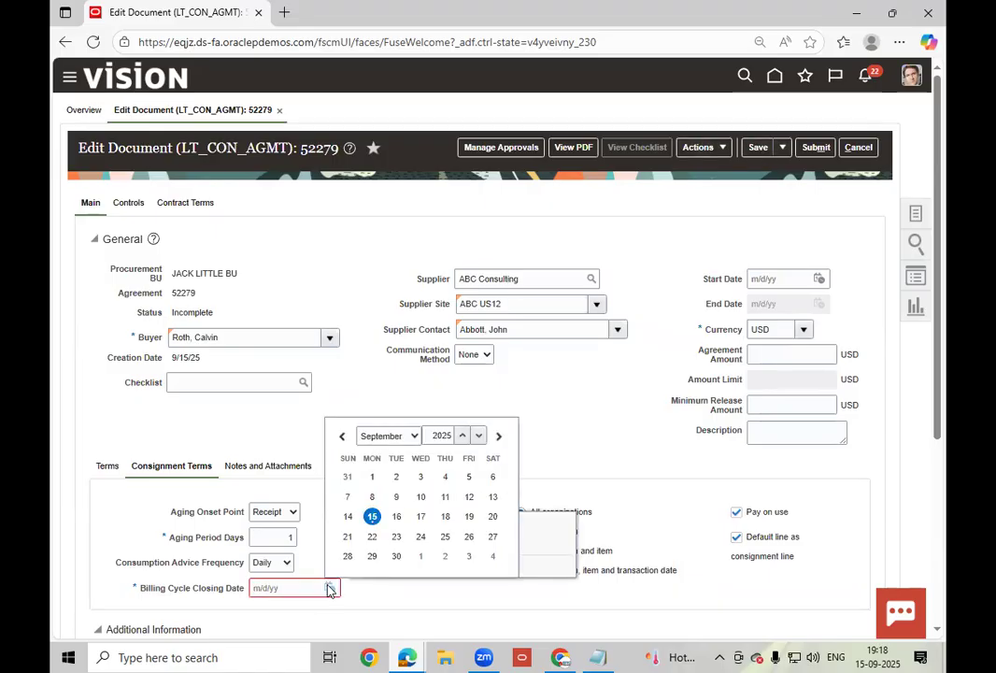
click(396, 556)
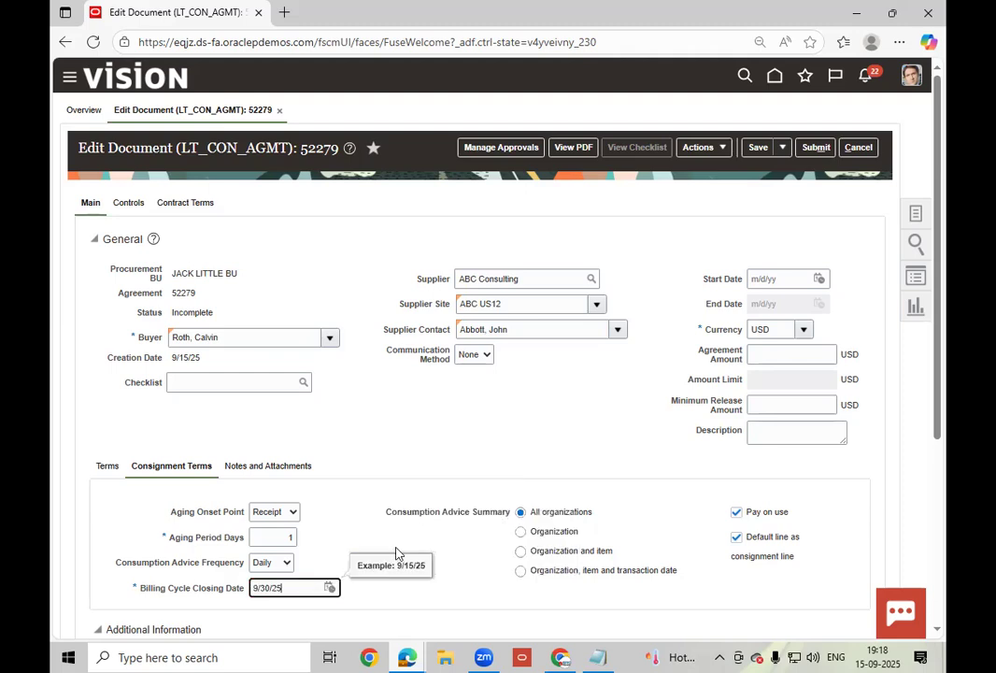
click(425, 437)
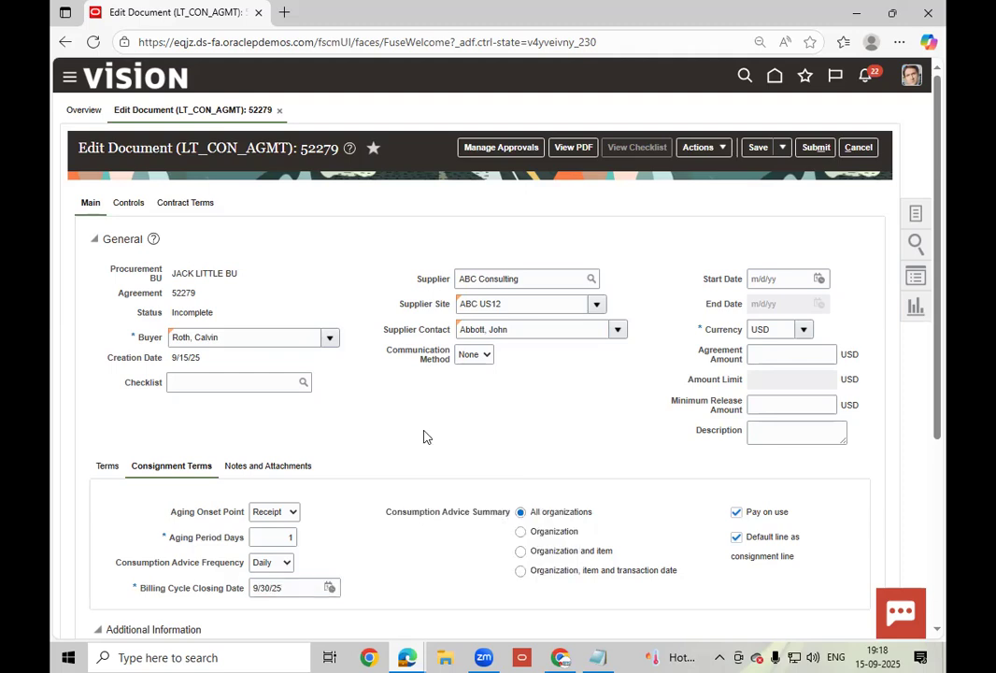
click(330, 587)
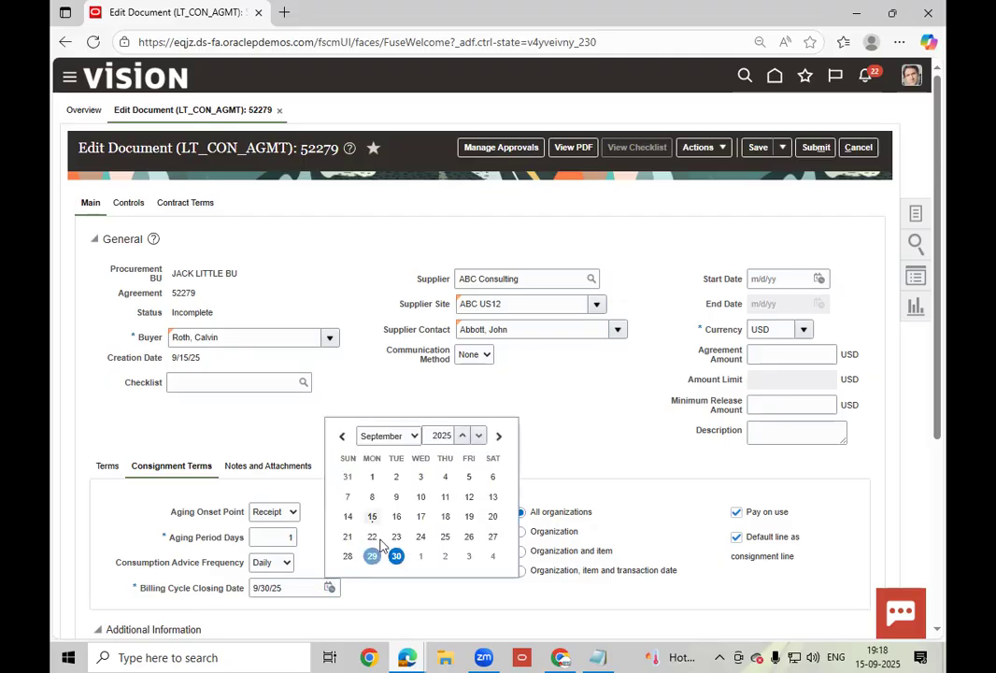
click(395, 517)
click(516, 430)
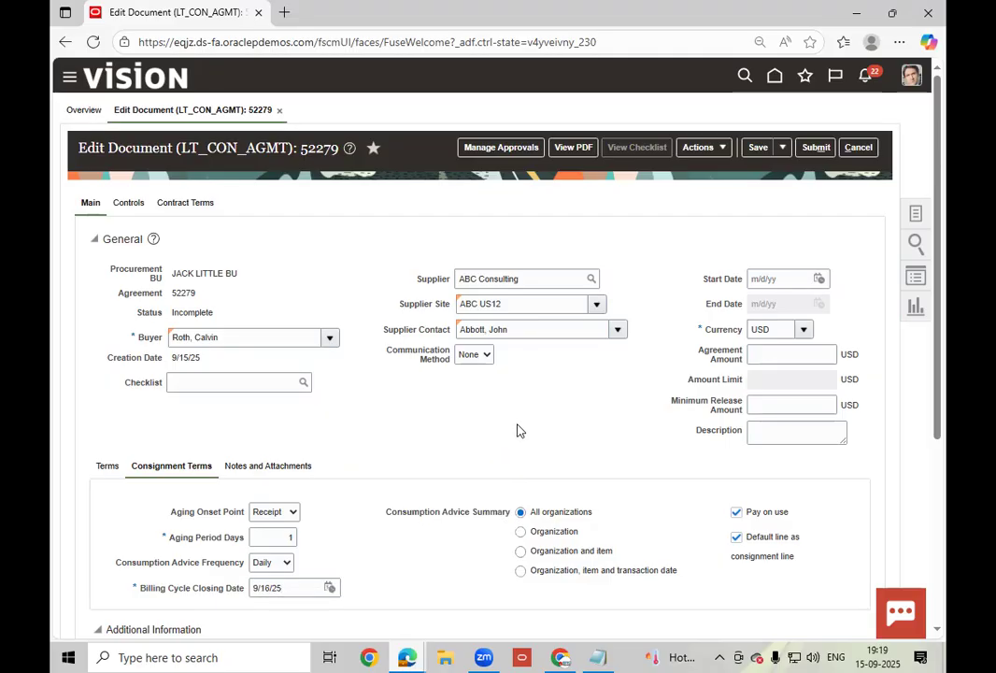
click(754, 153)
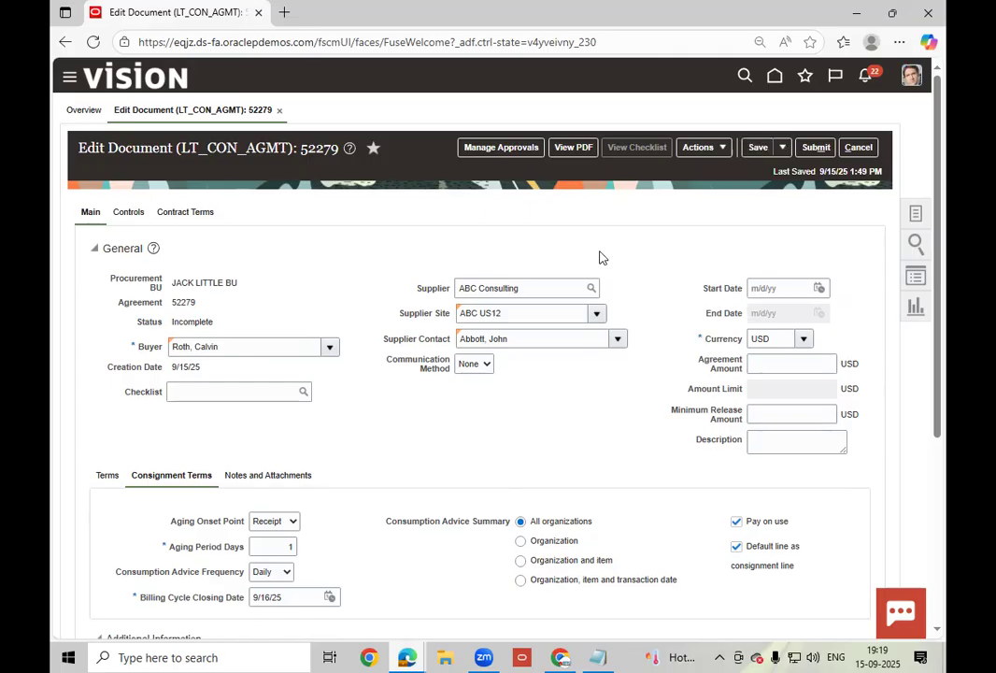
click(497, 151)
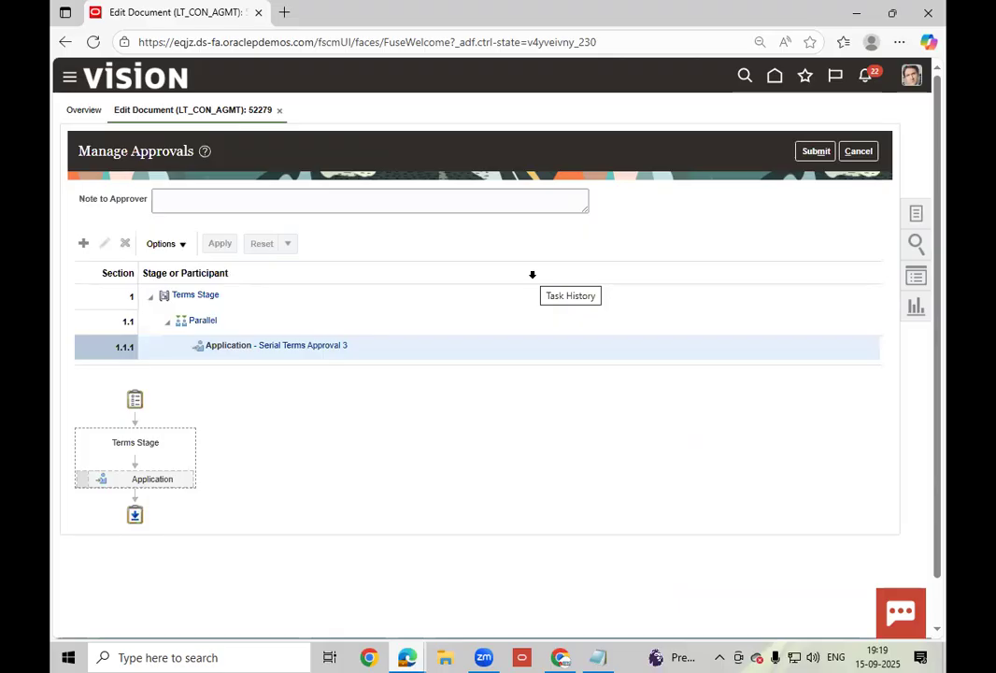
- Submit agreement 52279 for approval from the Manage Approvals page
click(822, 152)
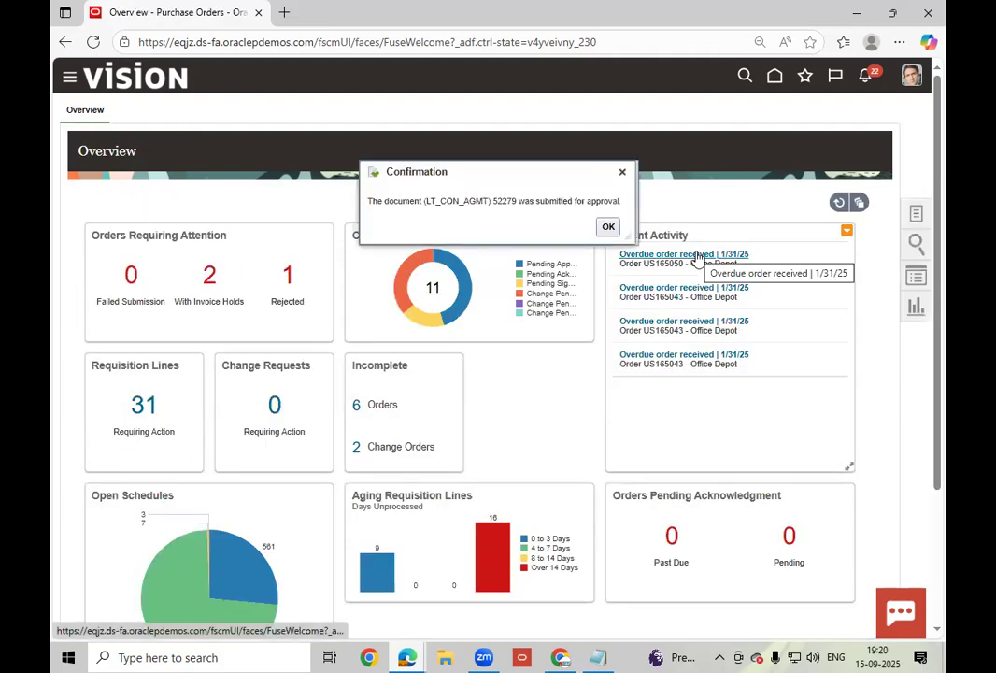
- Paste agreement number 52279 into the Notepad notes without a trailing space
double_click(504, 201)
key(ctrl+c)
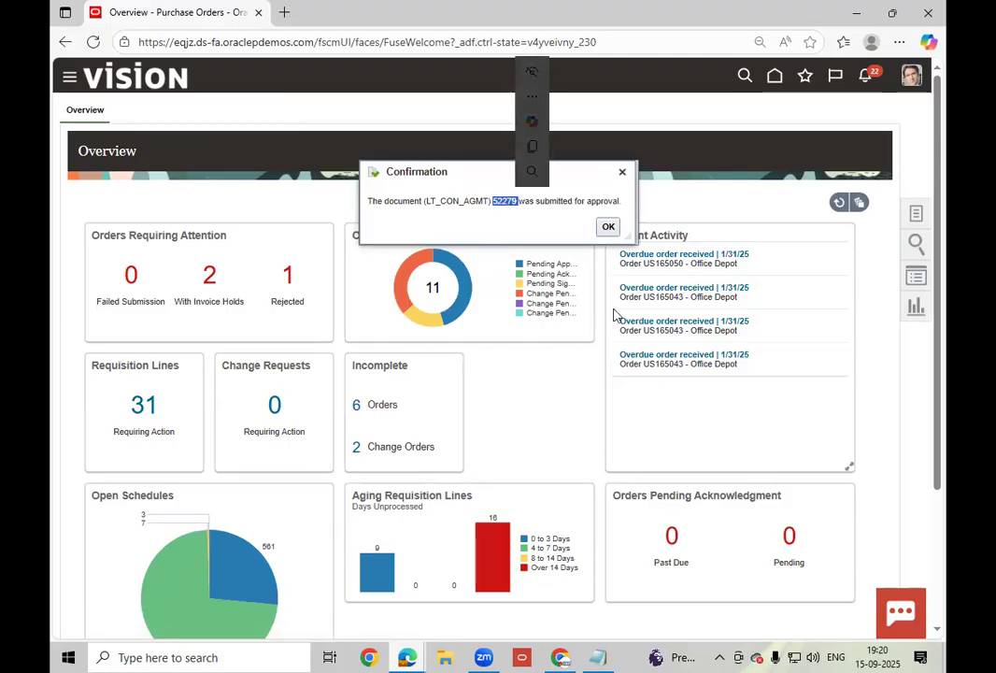
click(599, 657)
key(ctrl+v)
key(BackSpace)
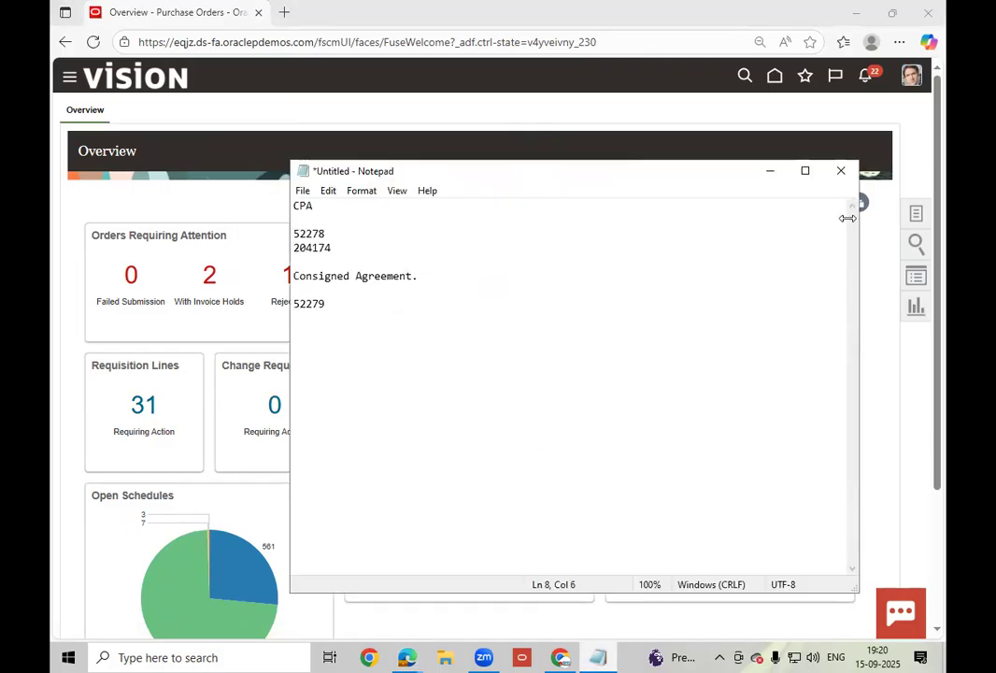
click(919, 229)
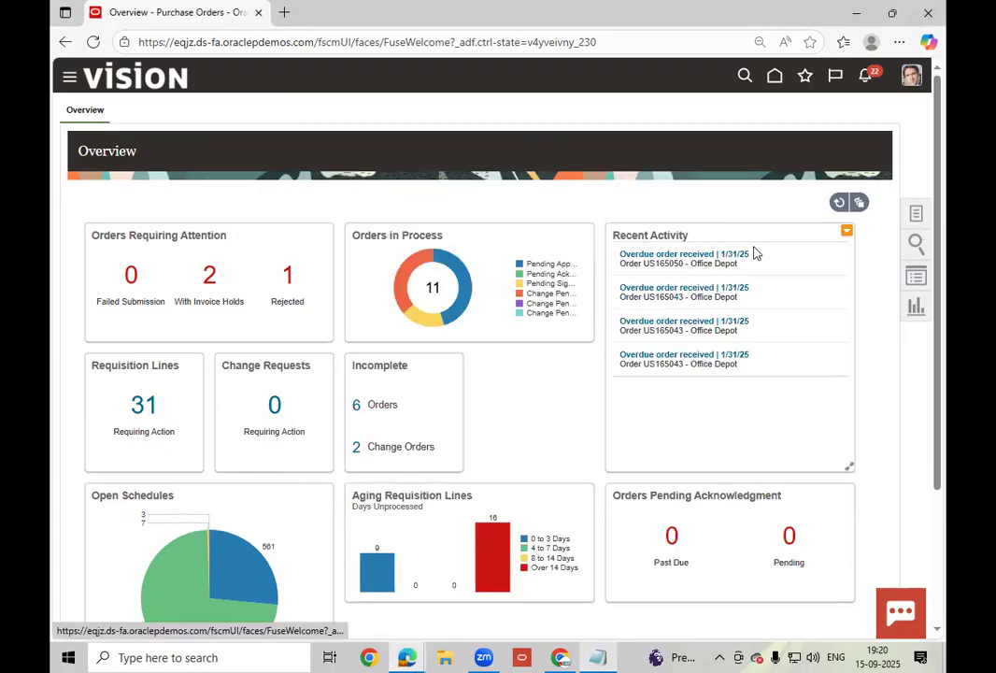
click(916, 214)
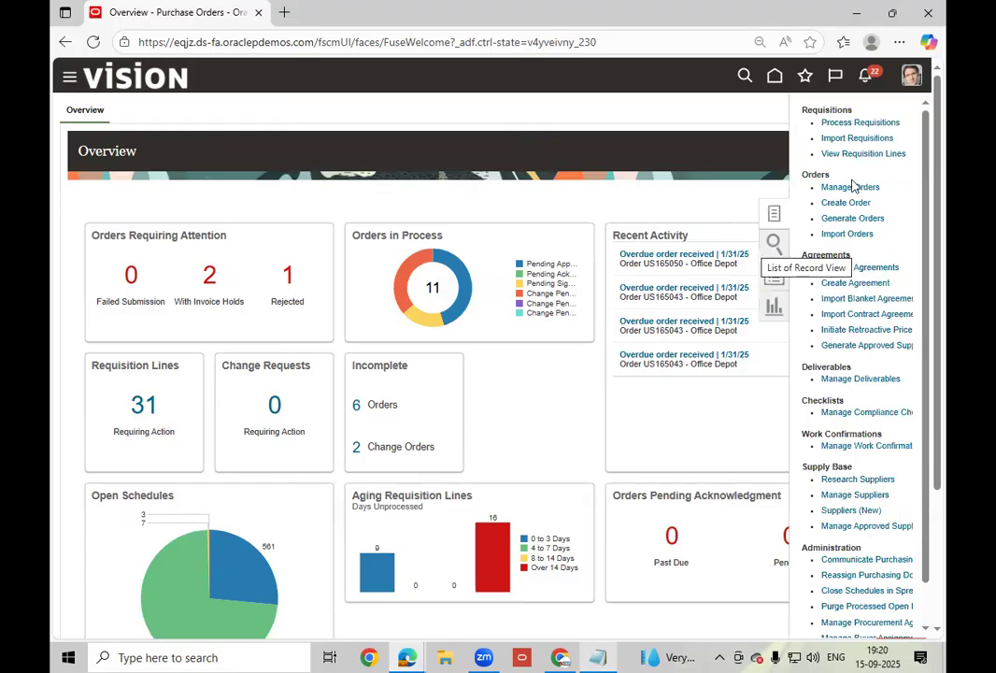
click(852, 267)
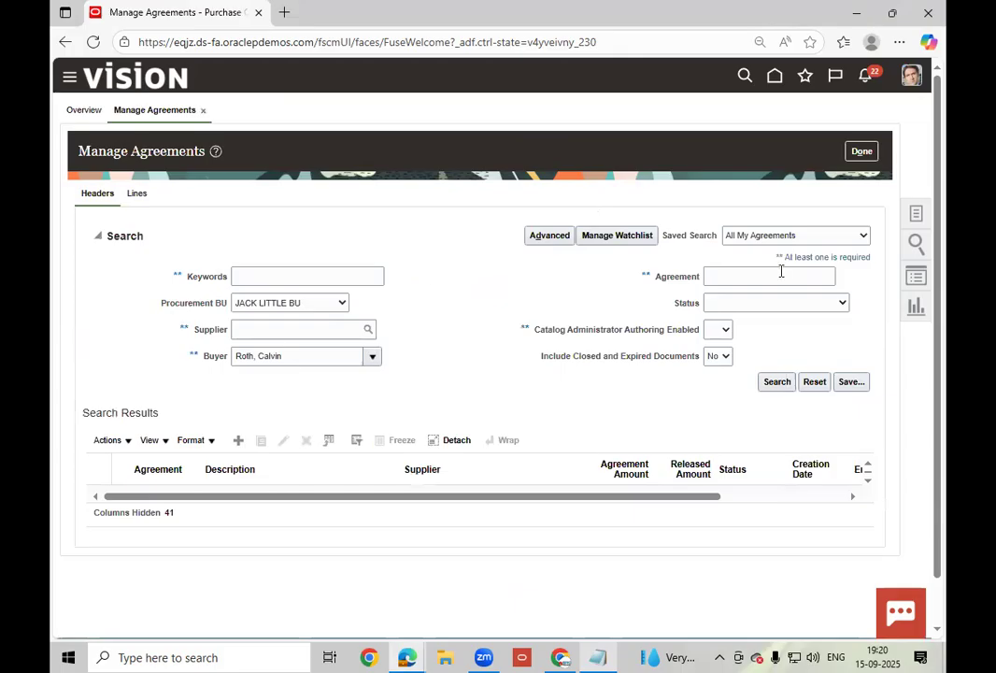
click(760, 276)
text(52279)
click(777, 381)
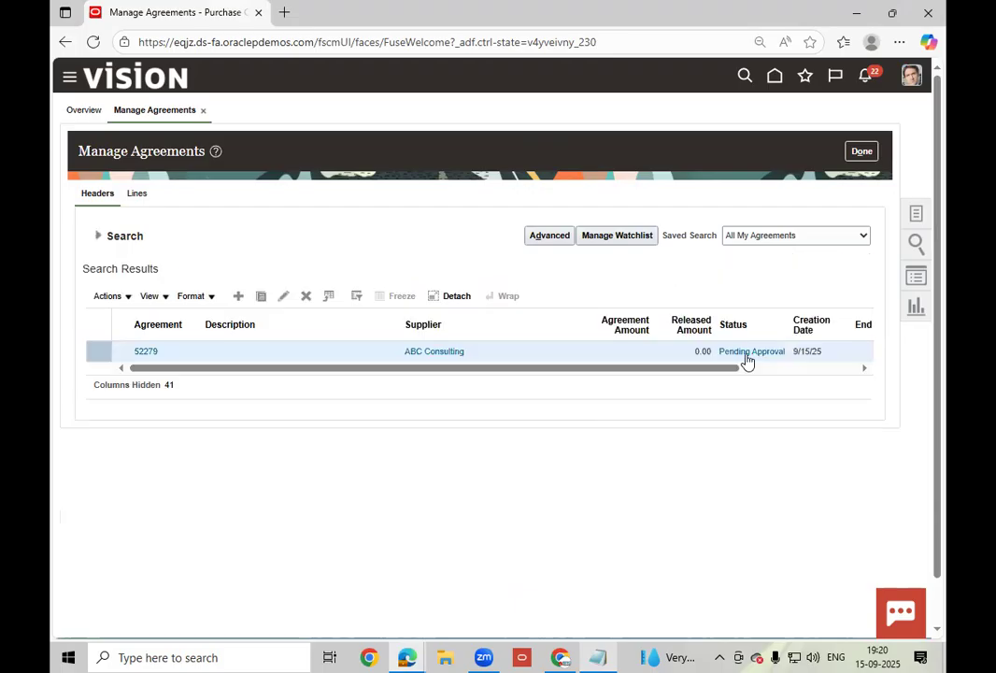
click(98, 236)
click(97, 238)
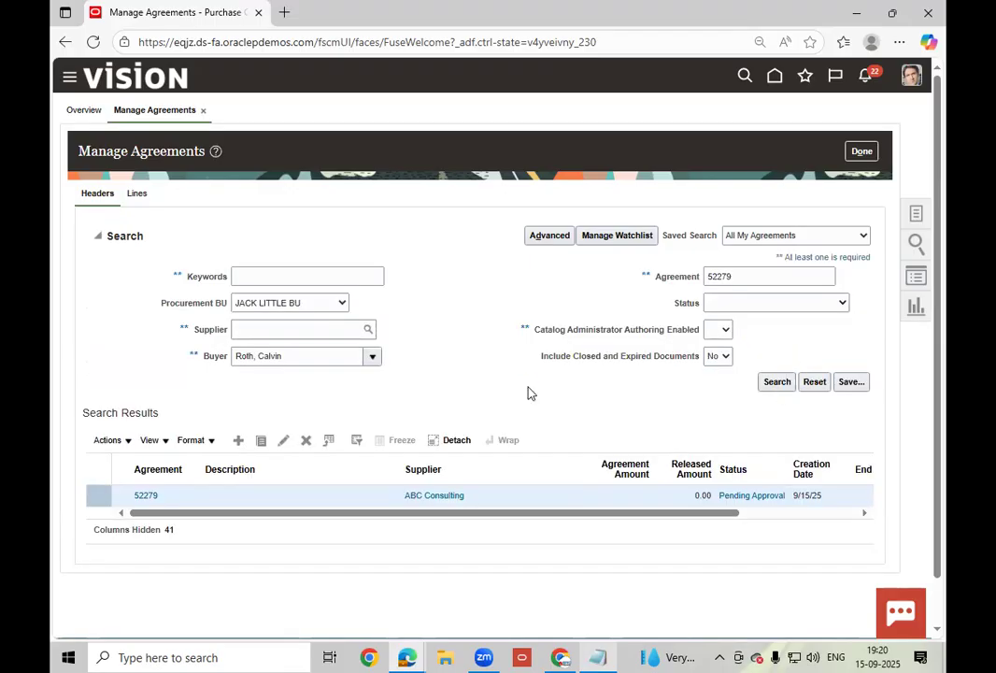
click(99, 237)
click(773, 383)
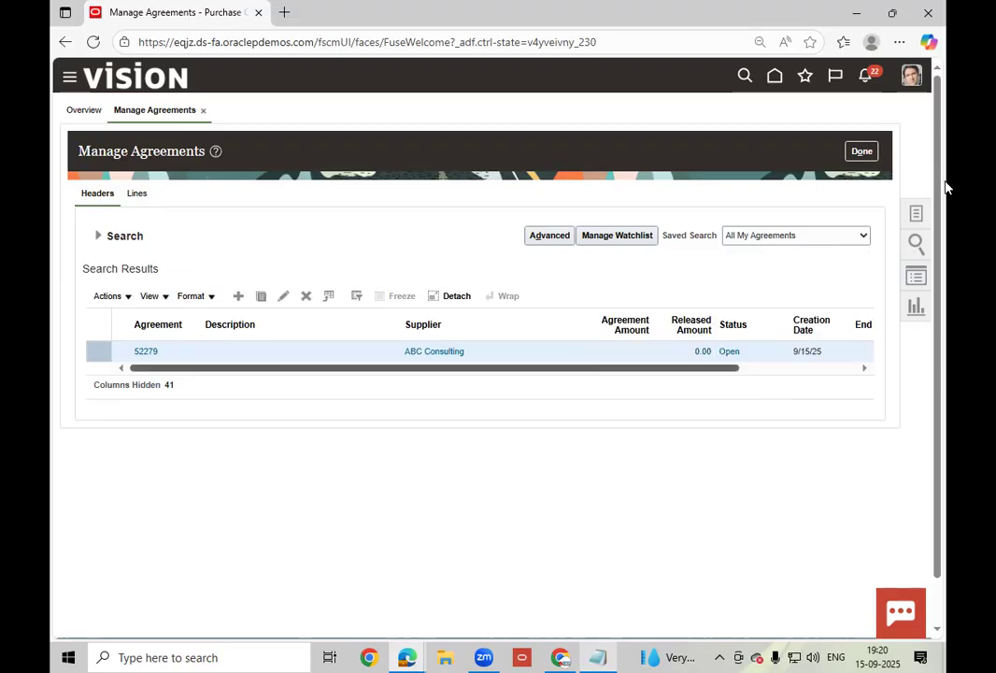
click(866, 154)
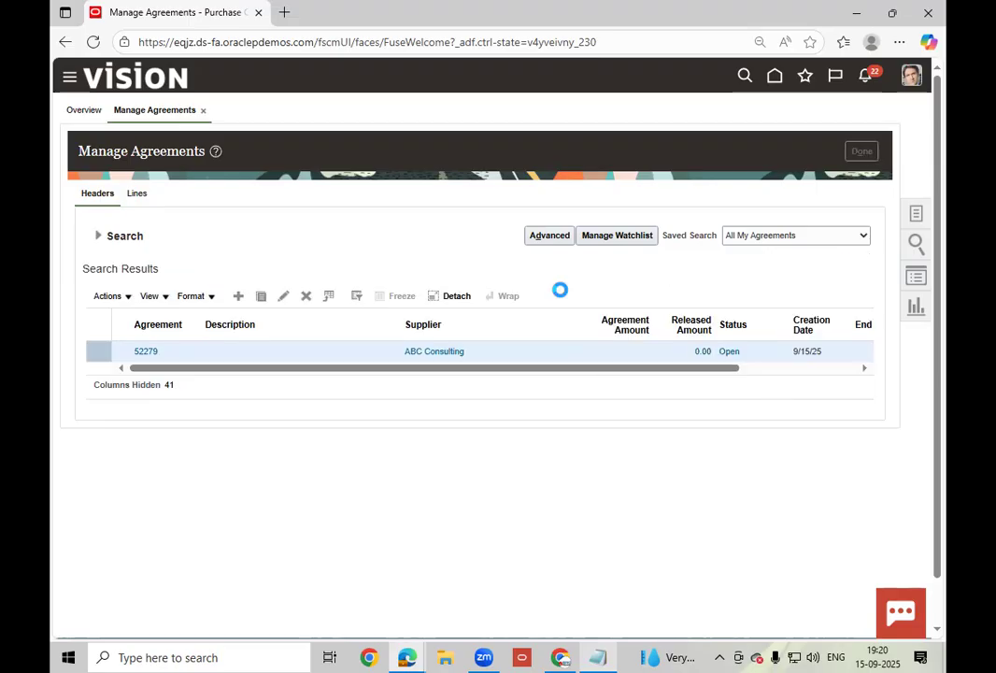
click(916, 215)
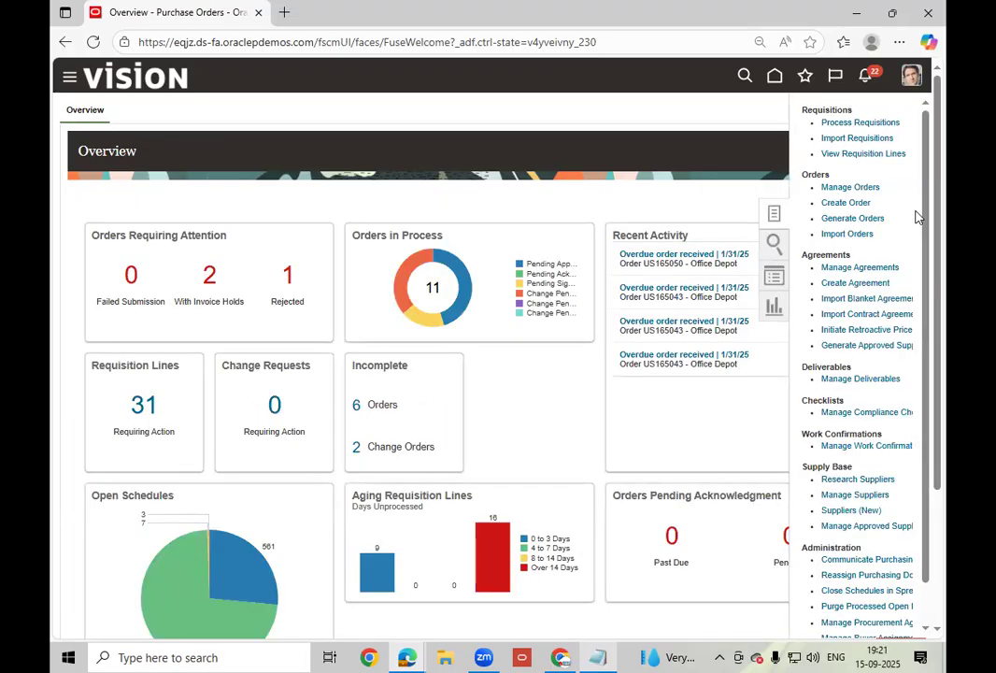
- Create a purchase order with style LT_CON_PO and supplier ABC Consulting
click(858, 207)
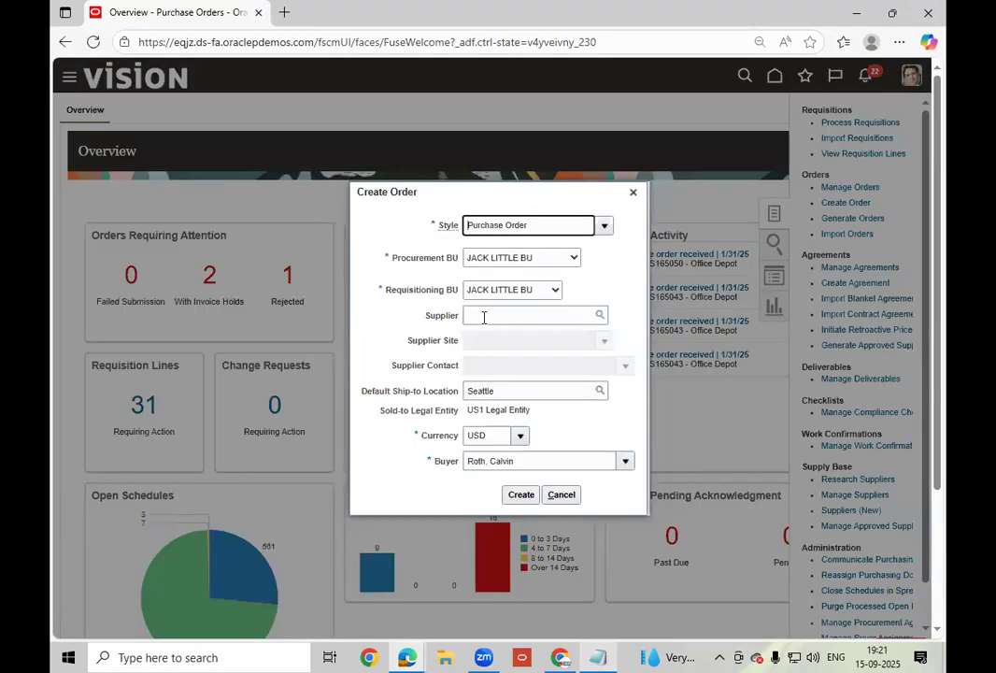
click(604, 226)
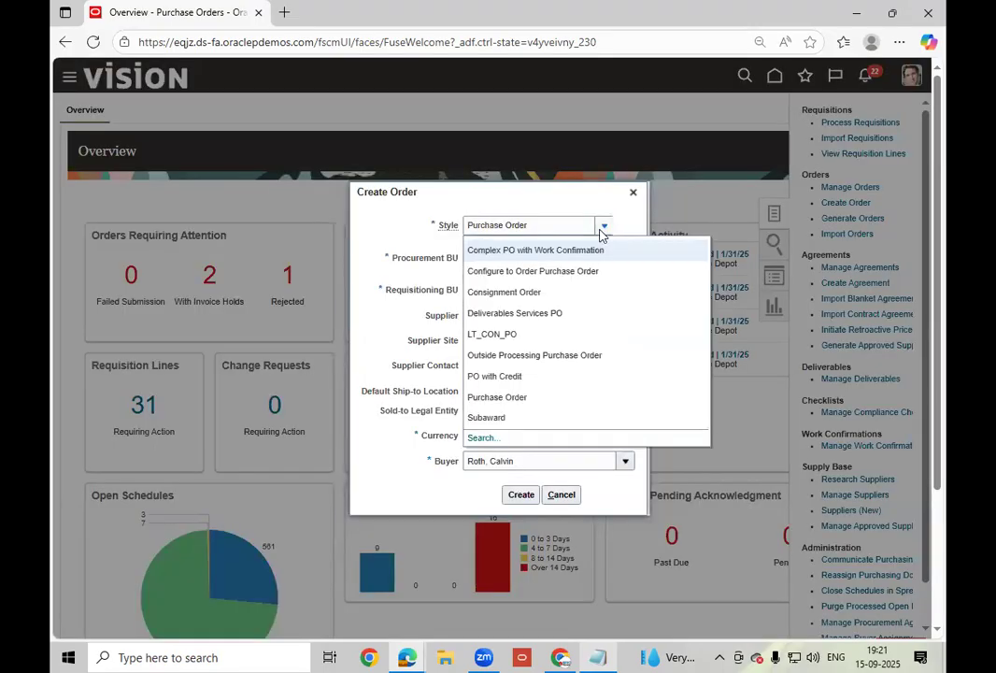
click(521, 337)
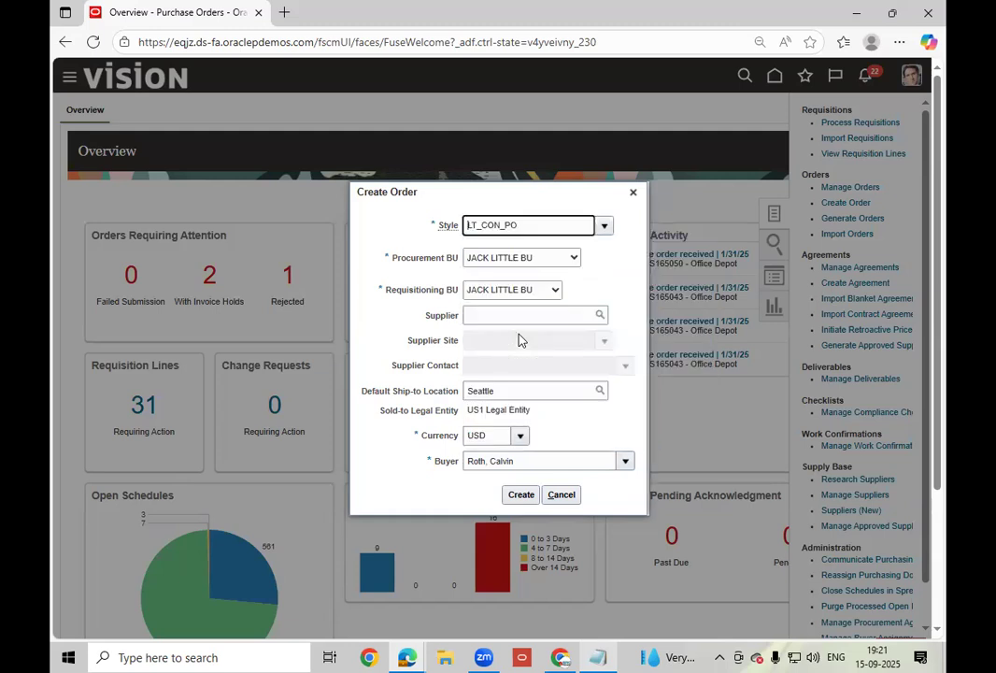
click(515, 314)
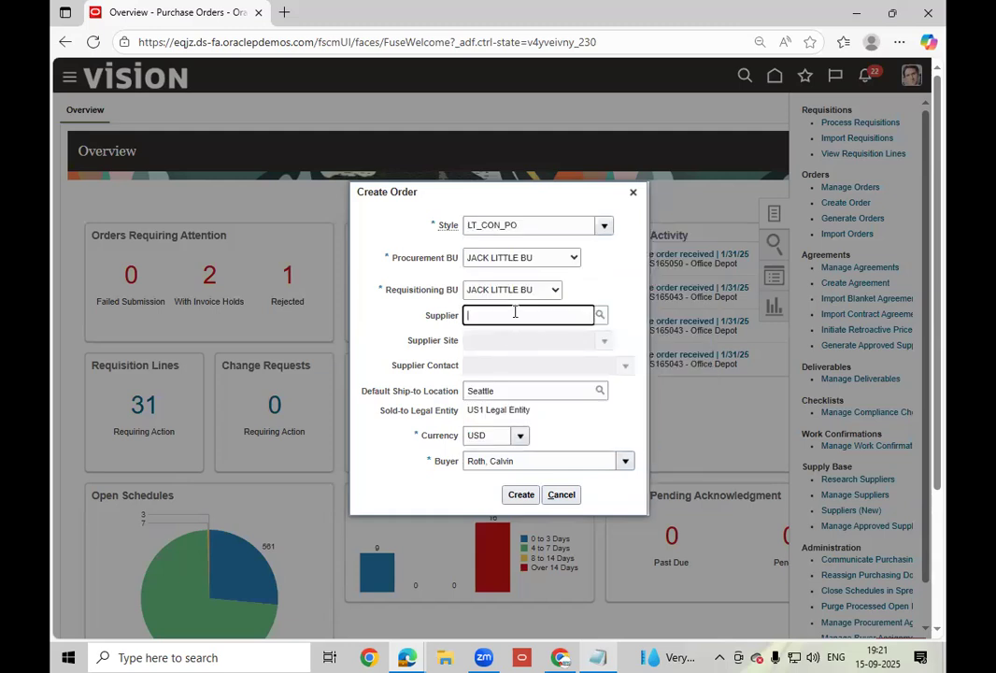
text(ABC)
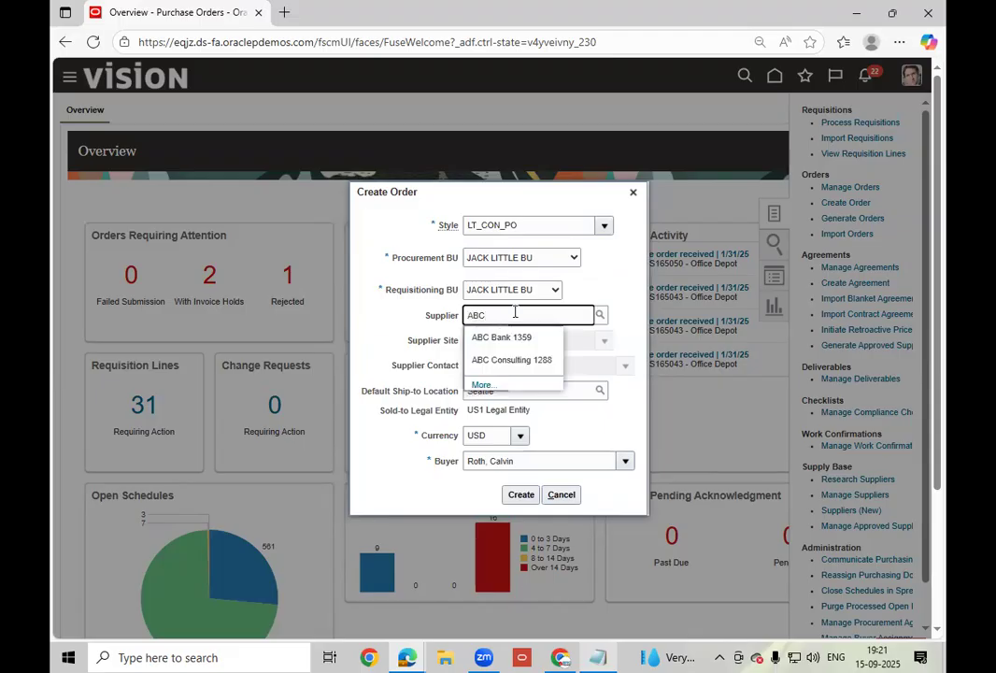
click(523, 360)
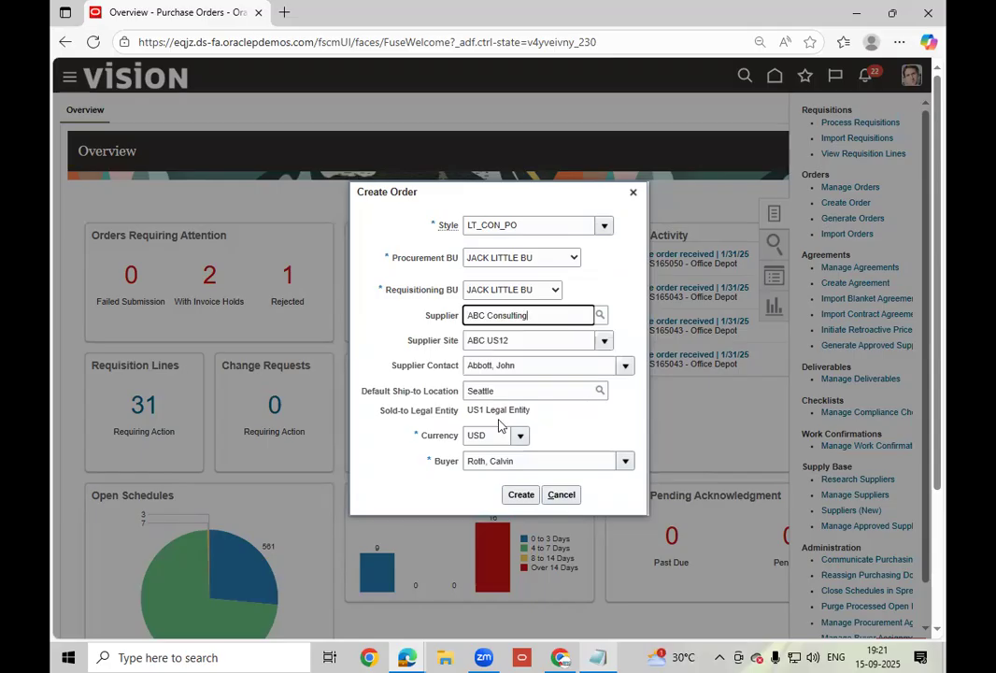
click(516, 495)
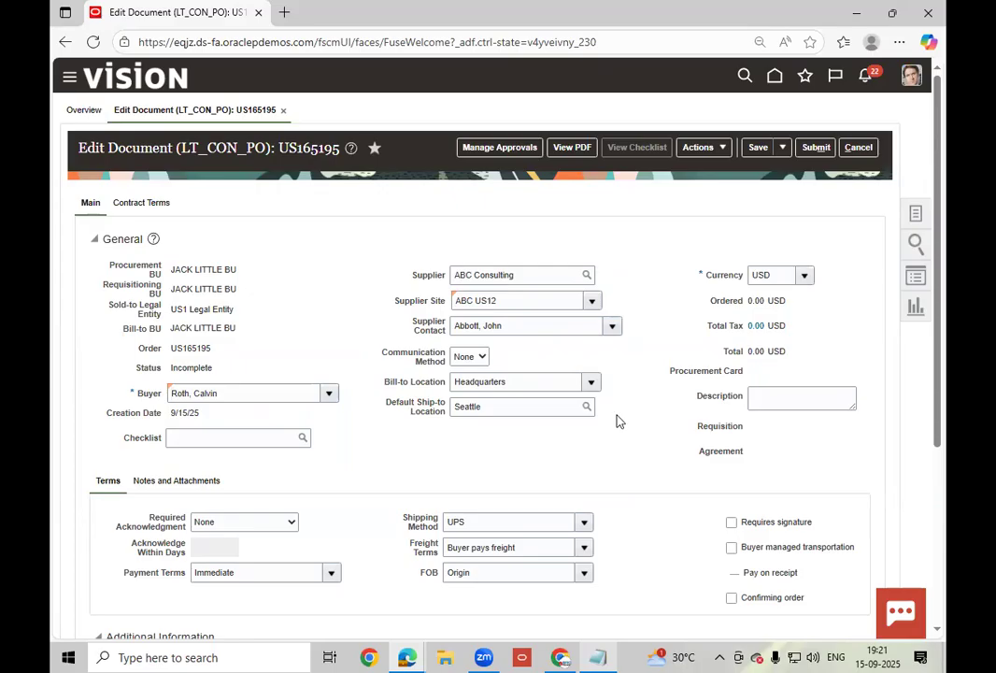
- Insert line 1 in the Lines table of order US165195
scroll(617, 421, down, 3)
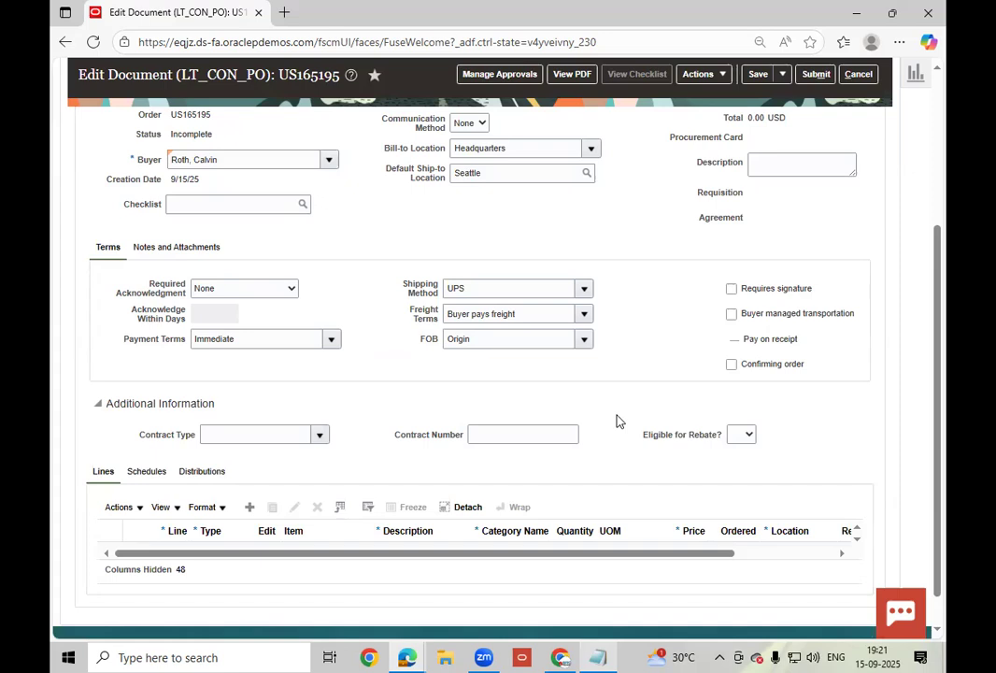
scroll(462, 423, up, 2)
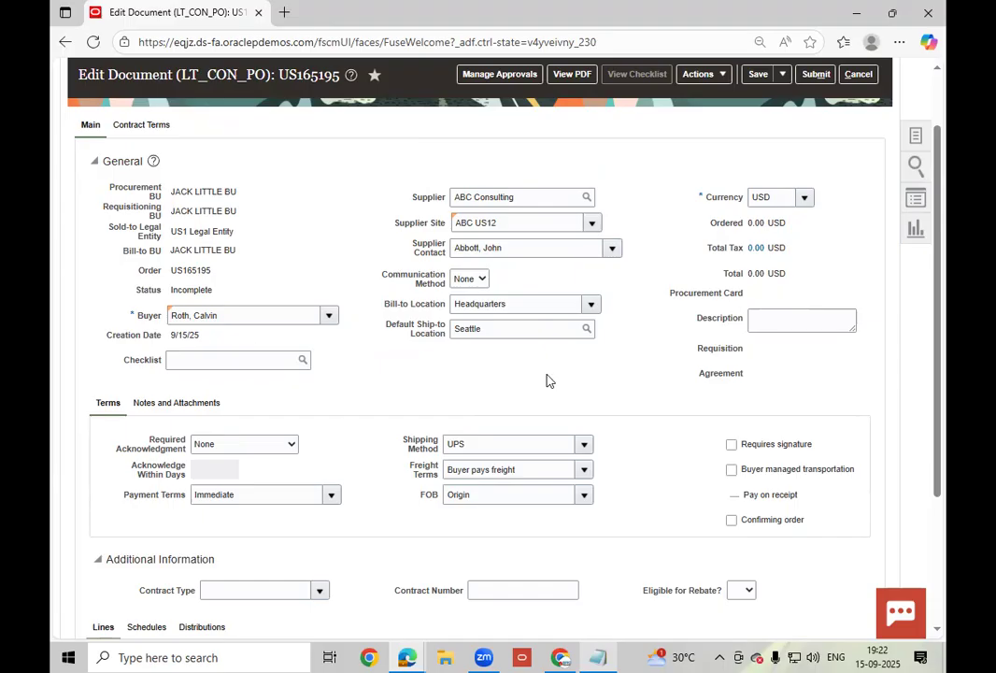
scroll(549, 380, down, 1)
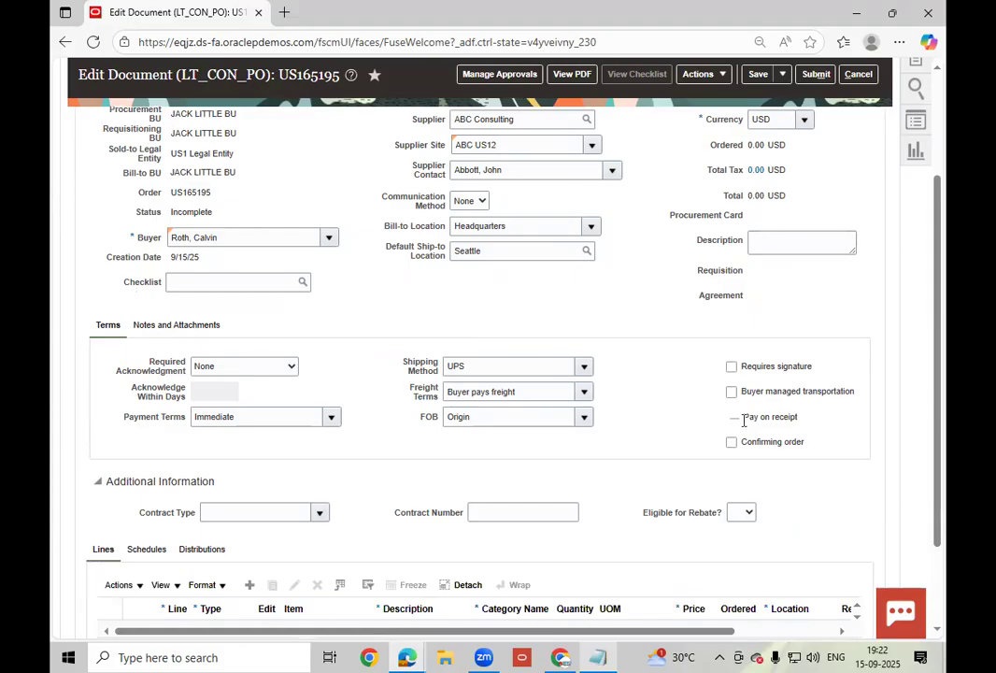
scroll(449, 440, down, 2)
click(249, 471)
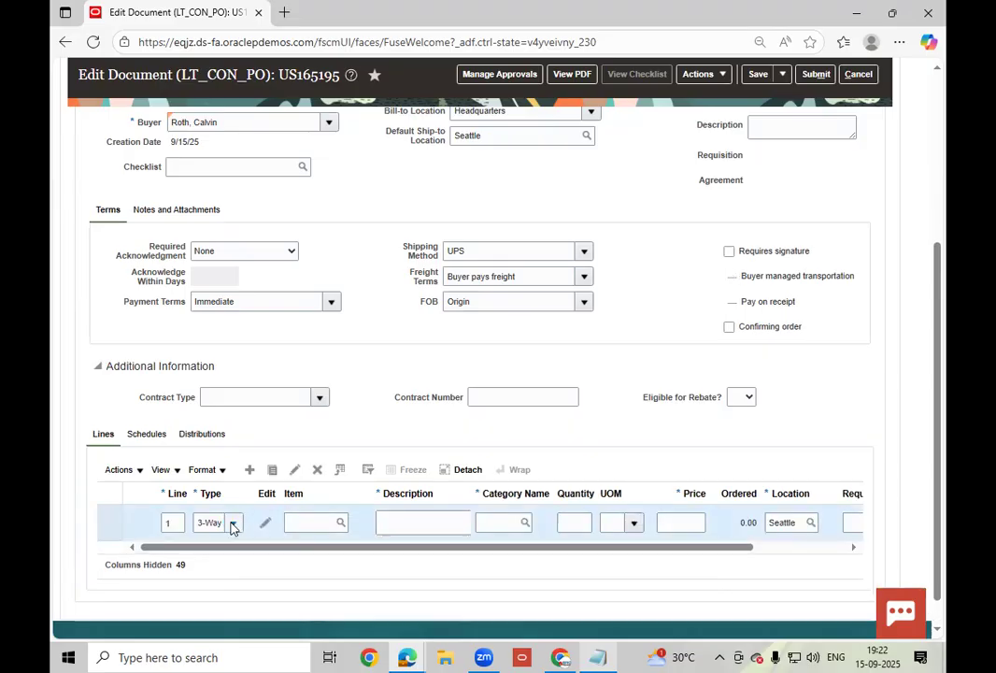
- Make line 1 a Goods line for item AS00105, correcting the mistyped AS00104
click(232, 522)
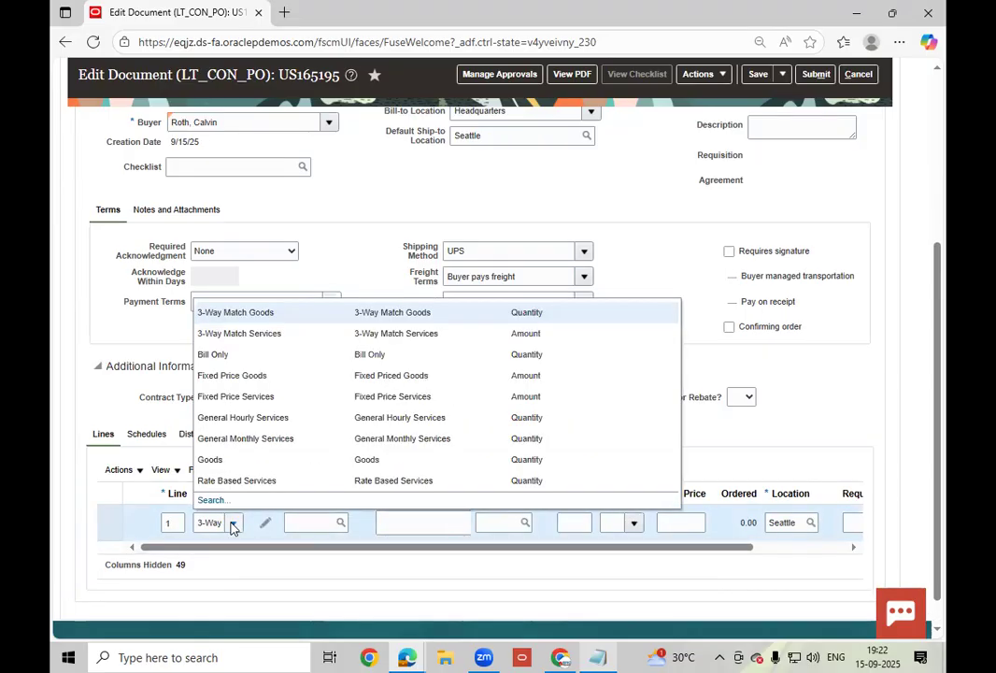
click(313, 526)
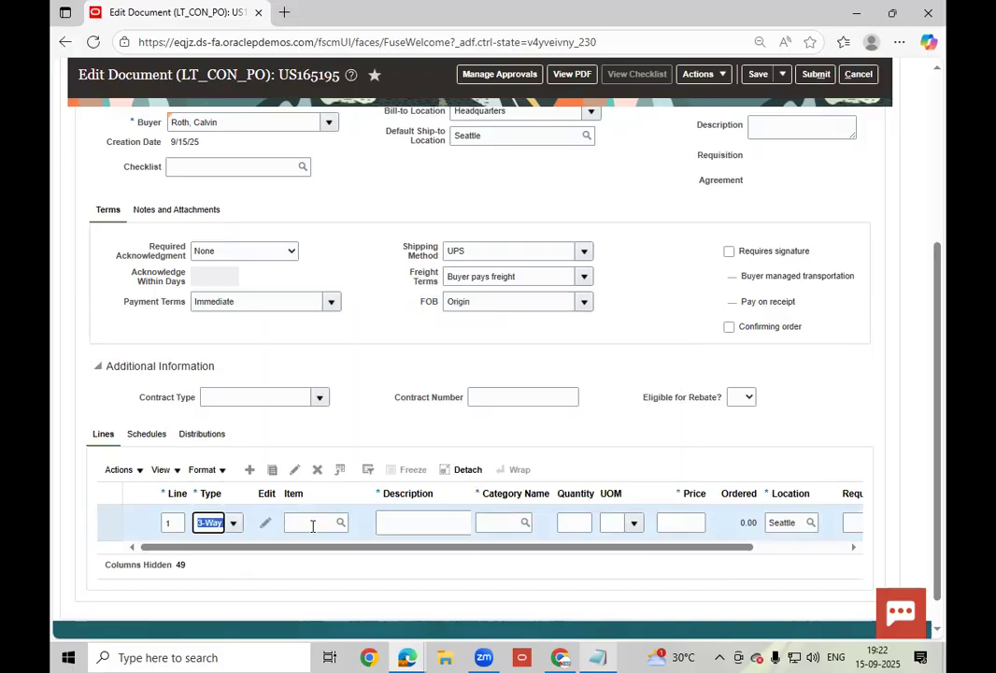
click(313, 526)
text(AS00104)
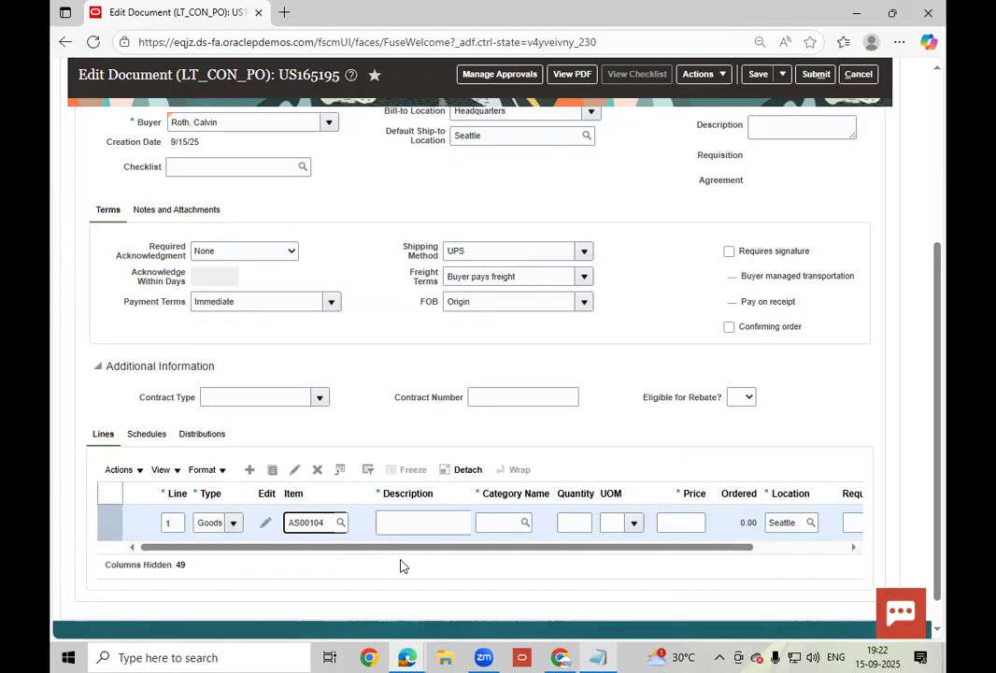
key(BackSpace)
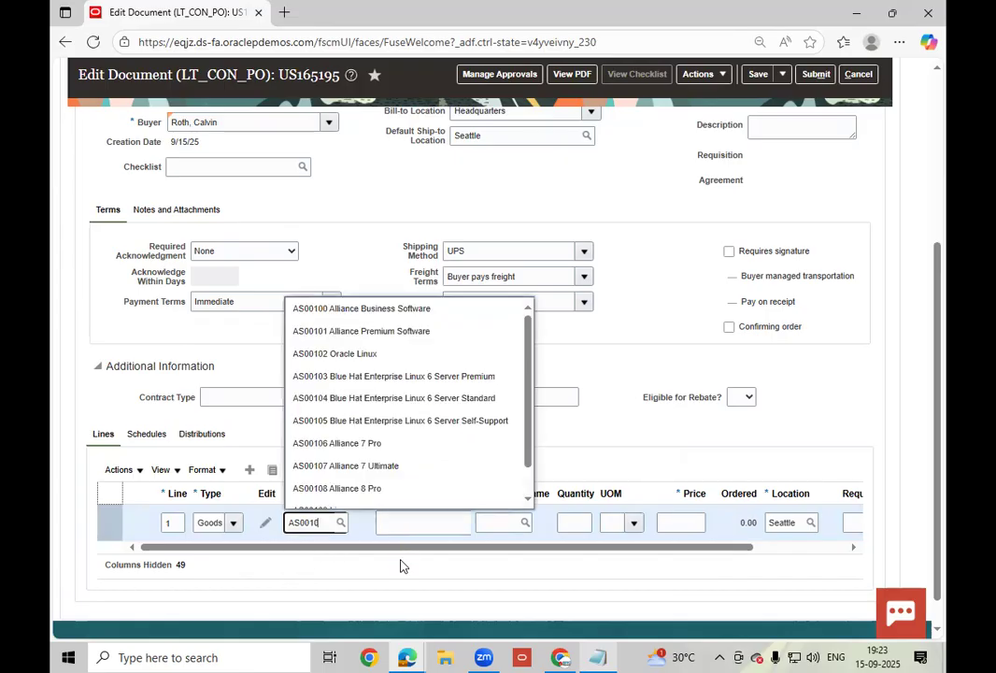
text(5)
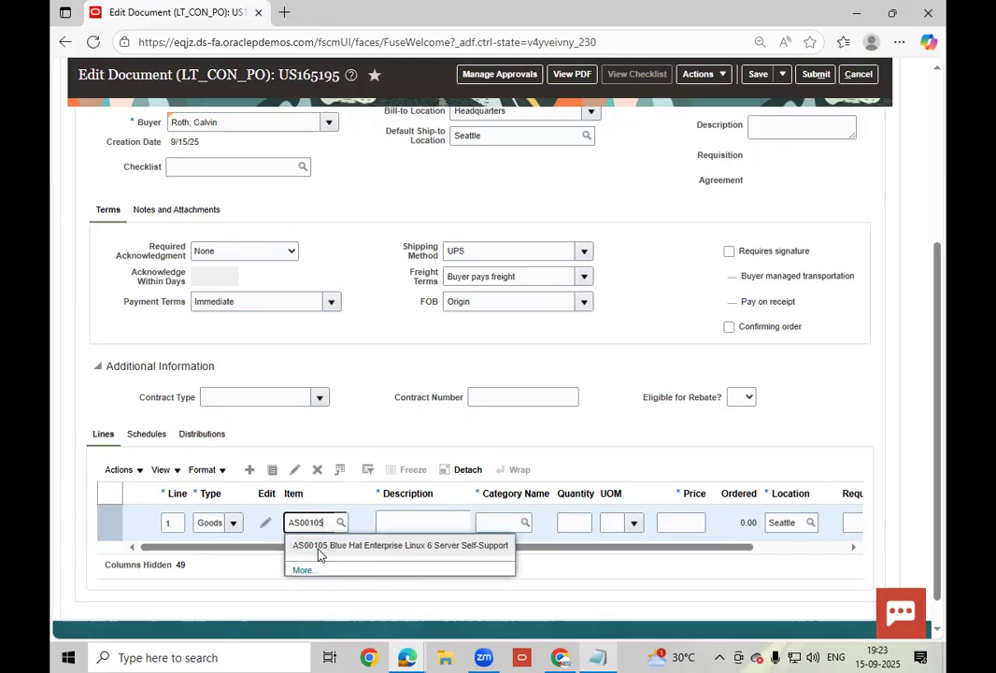
click(319, 549)
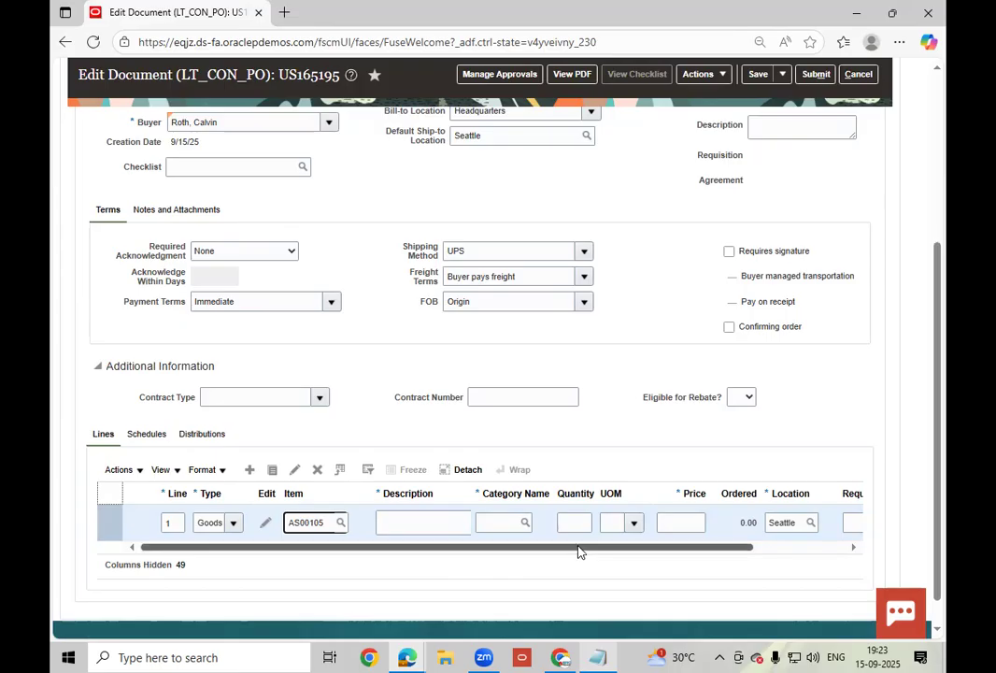
key(Tab)
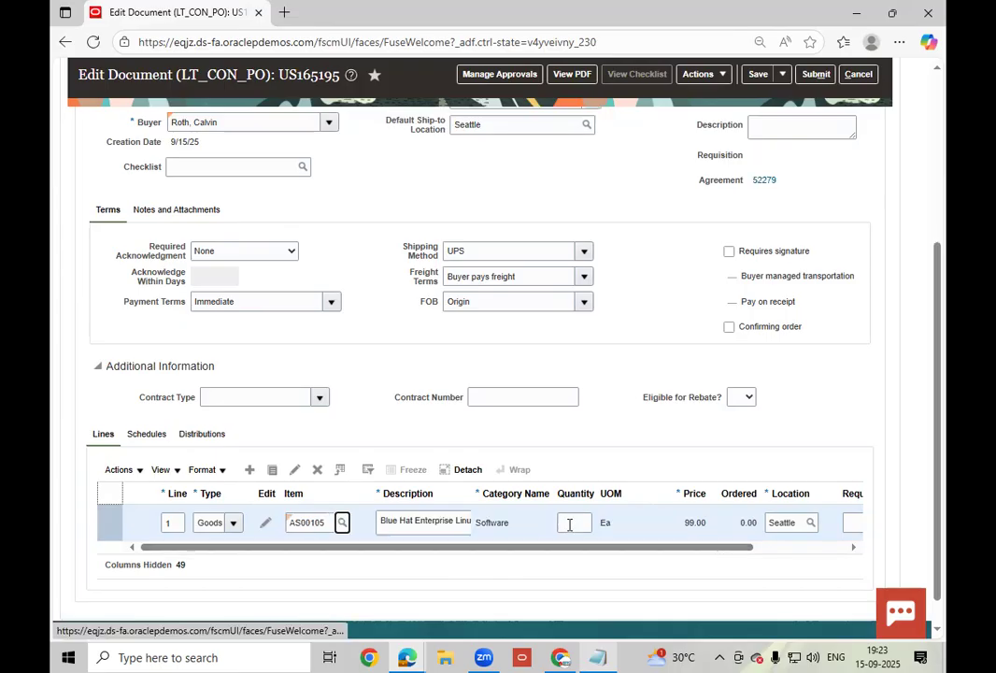
- Enter quantity 100 on line 1, checking the agreement numbers in the notes
click(569, 525)
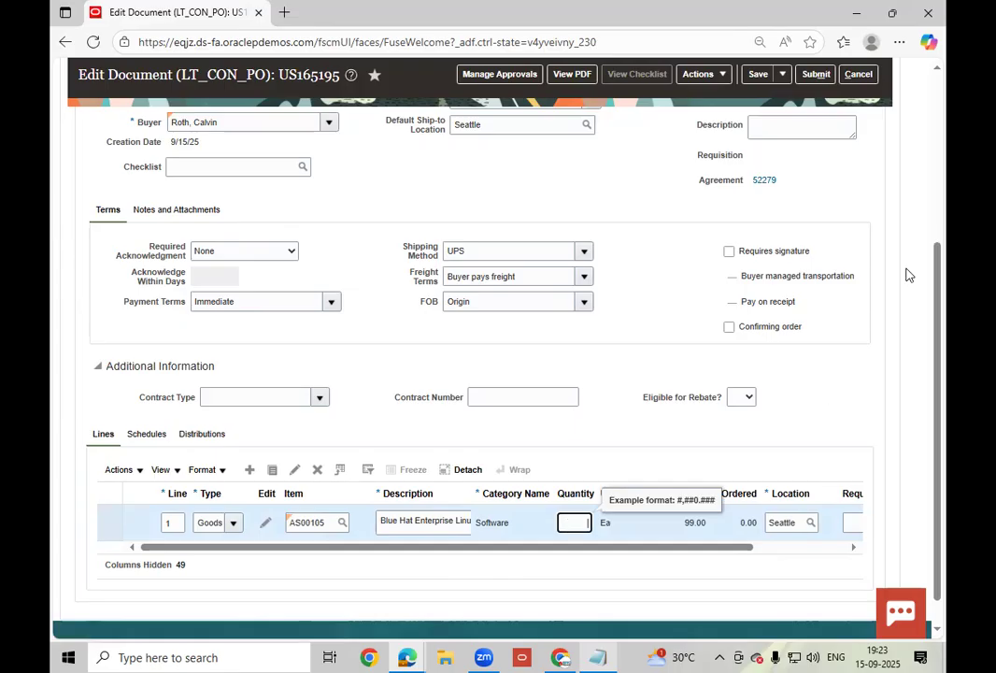
drag(938, 250, 941, 81)
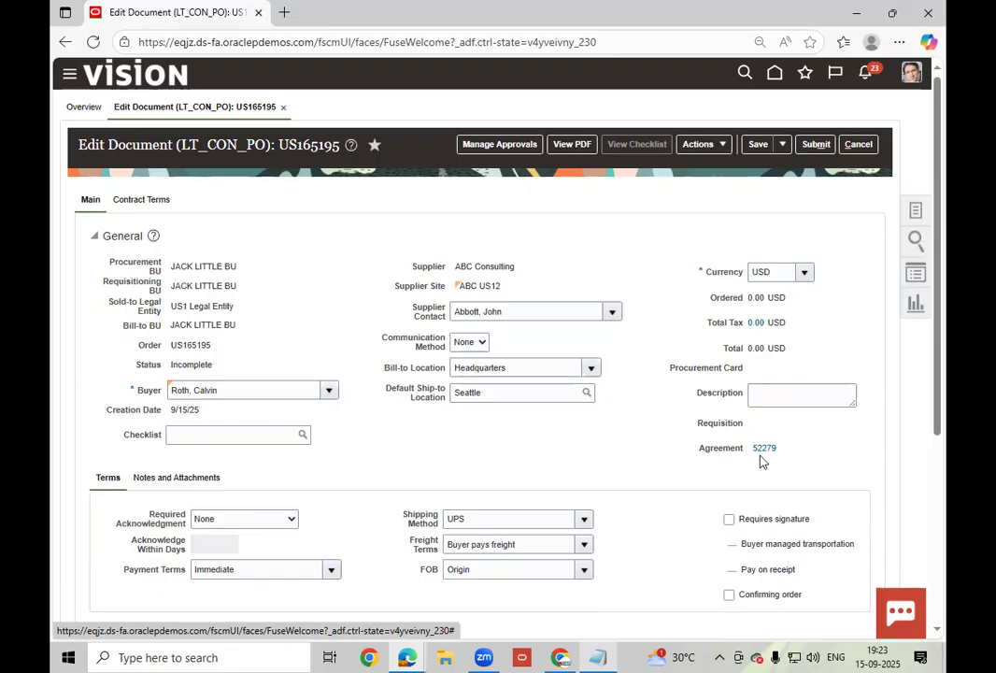
click(608, 653)
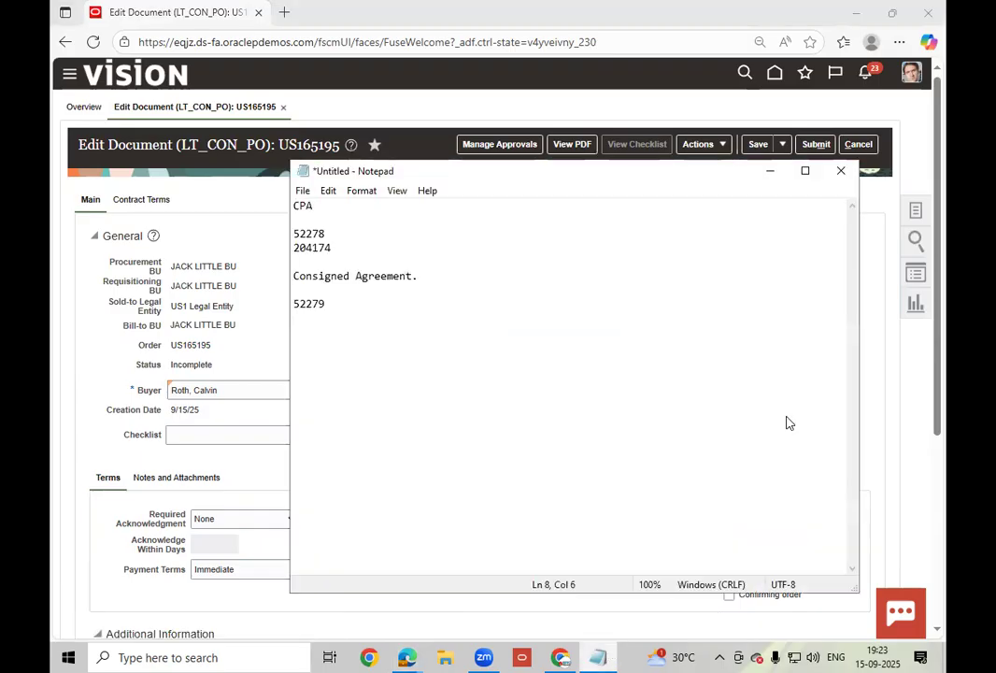
key(alt+Tab)
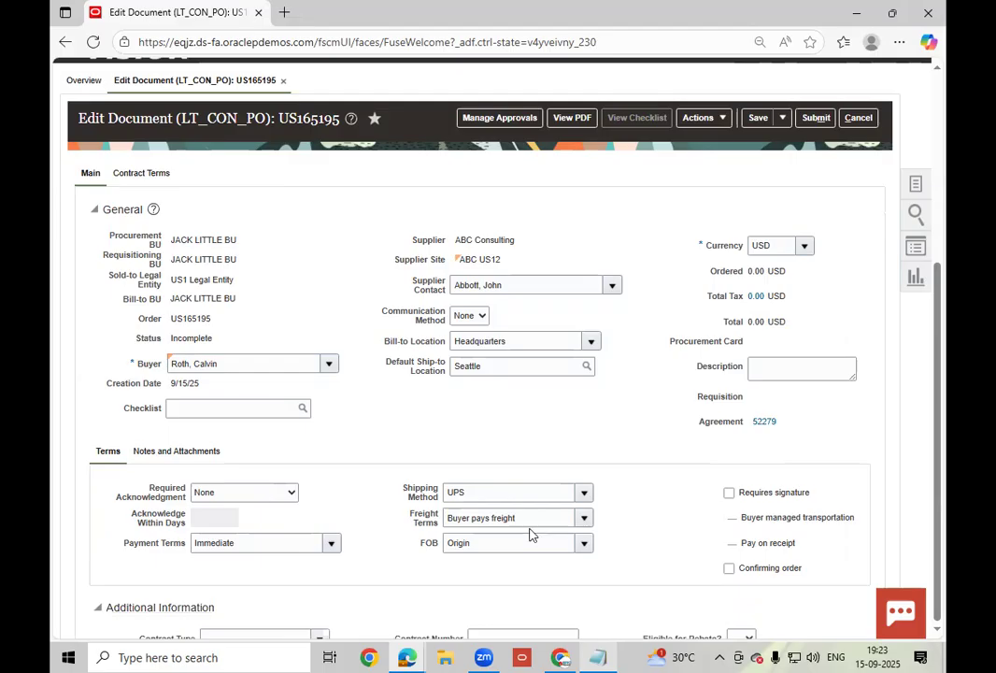
scroll(519, 529, down, 3)
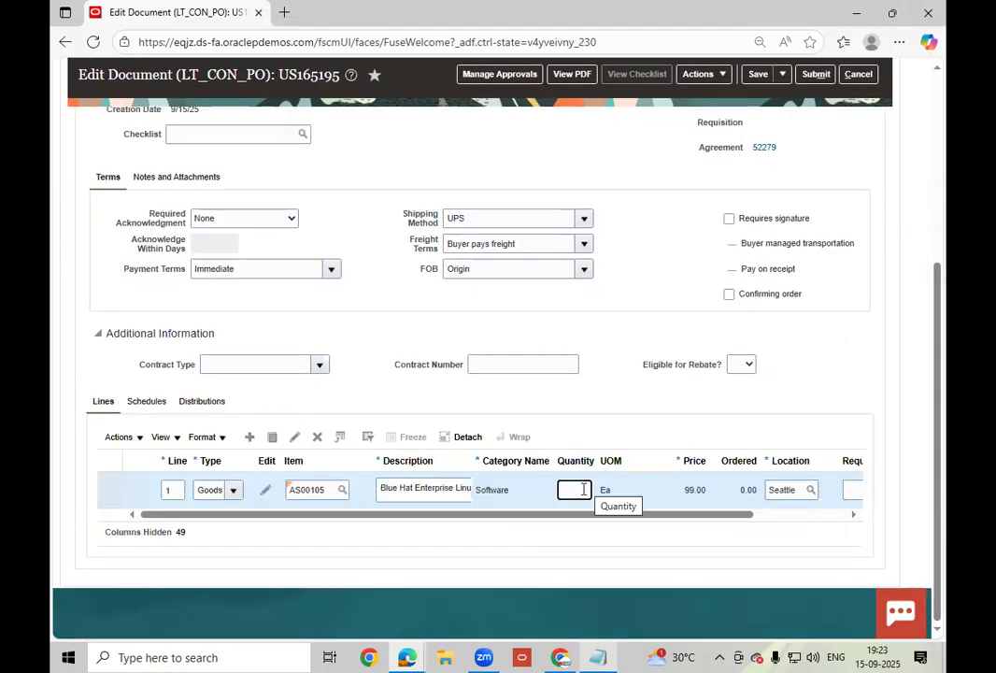
click(583, 489)
text(100)
key(Tab)
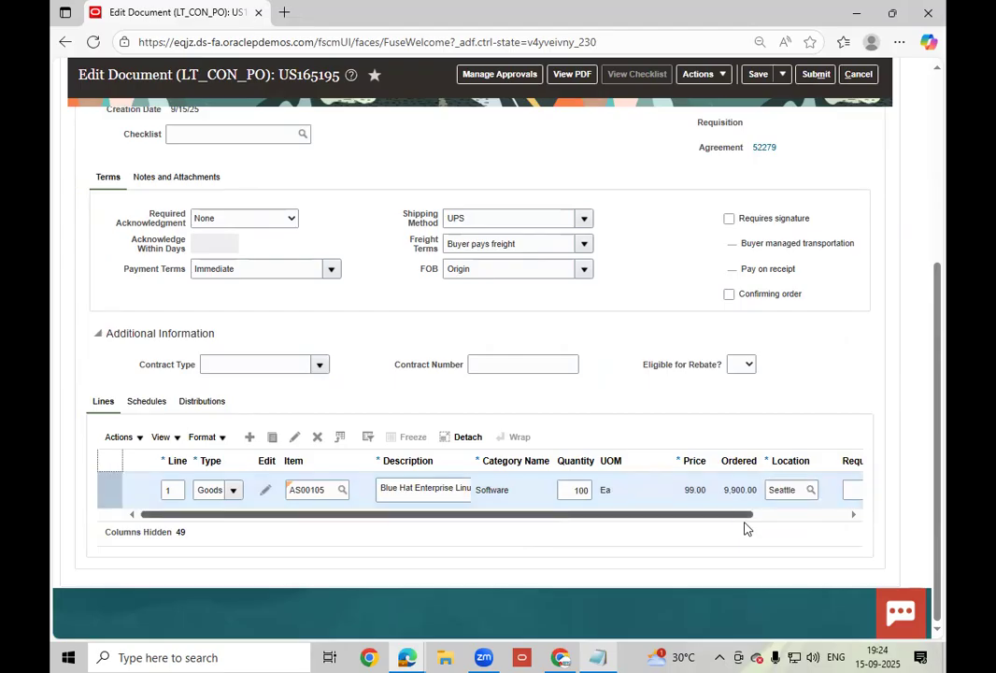
click(821, 520)
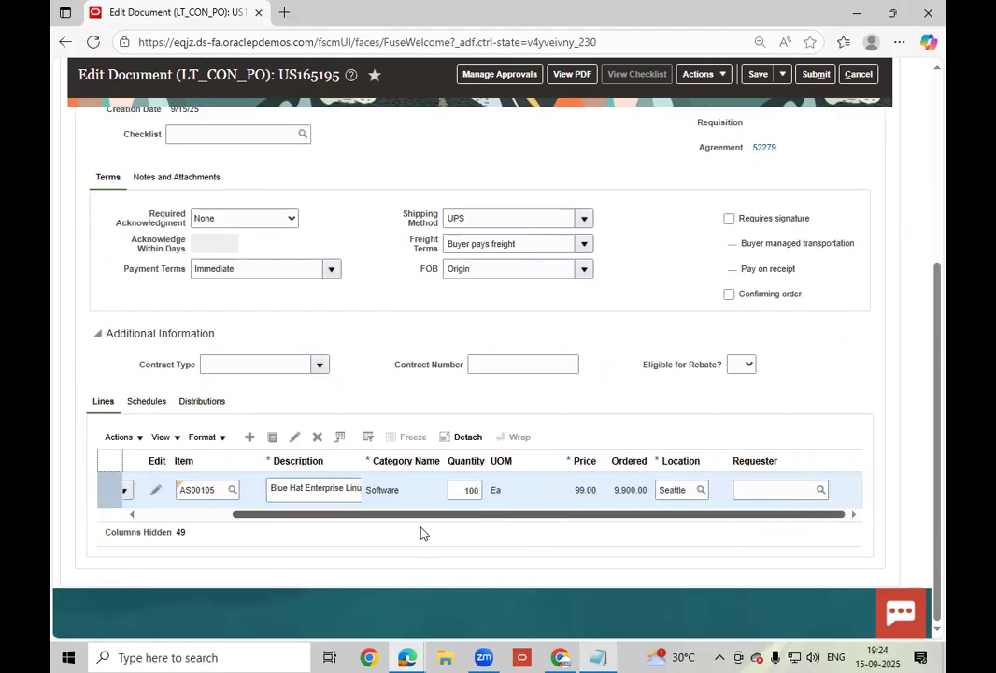
drag(352, 513, 238, 502)
- Set the schedule's requested delivery date to September 17, 2025
click(141, 406)
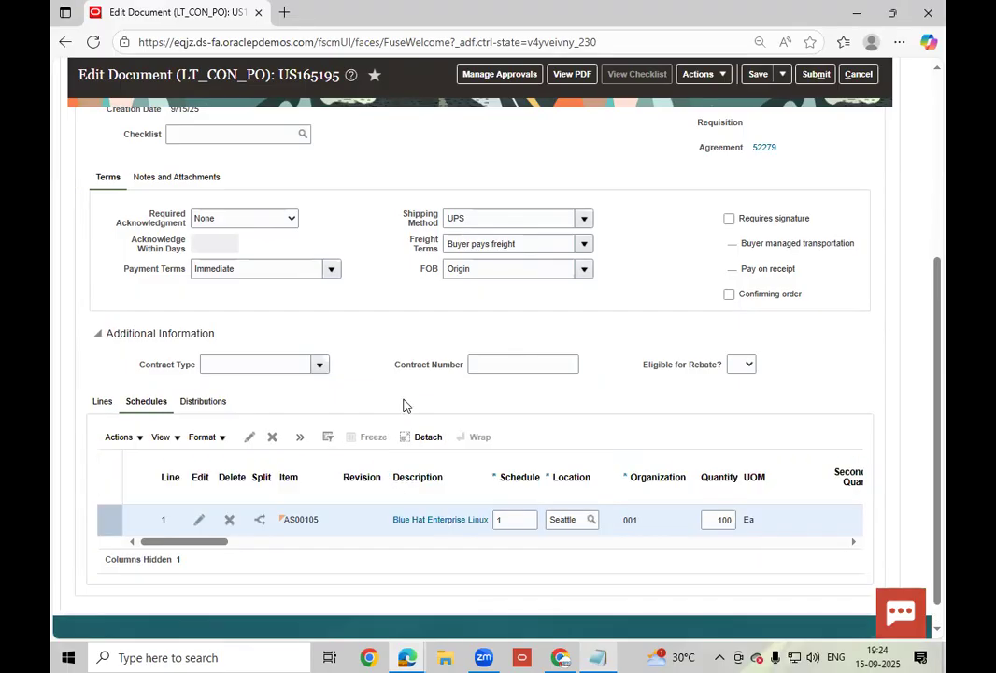
drag(184, 545, 241, 549)
drag(316, 552, 318, 551)
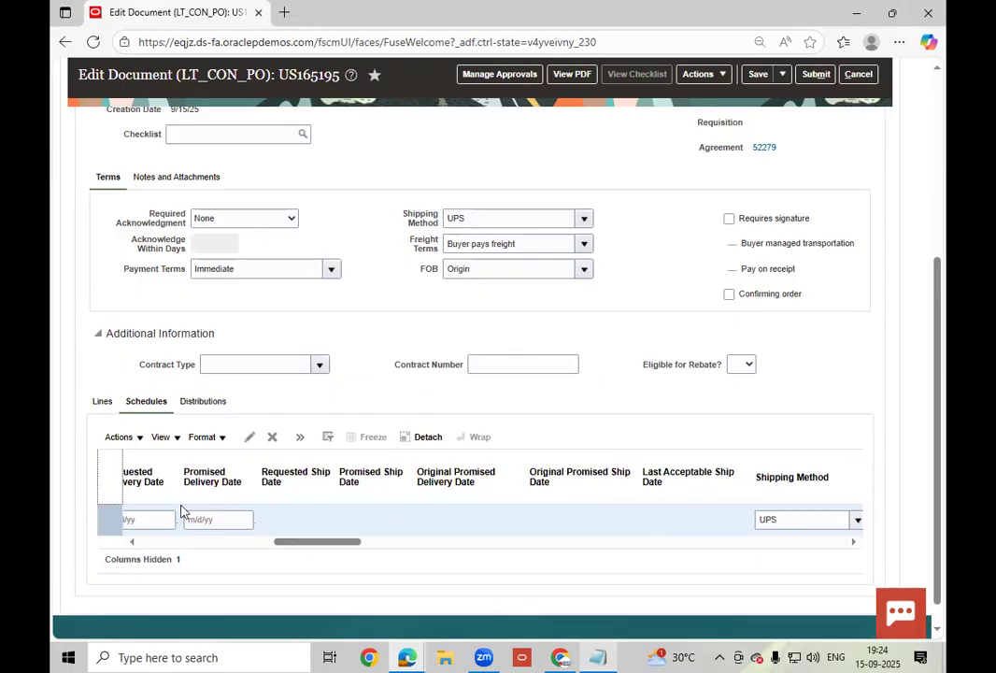
click(168, 519)
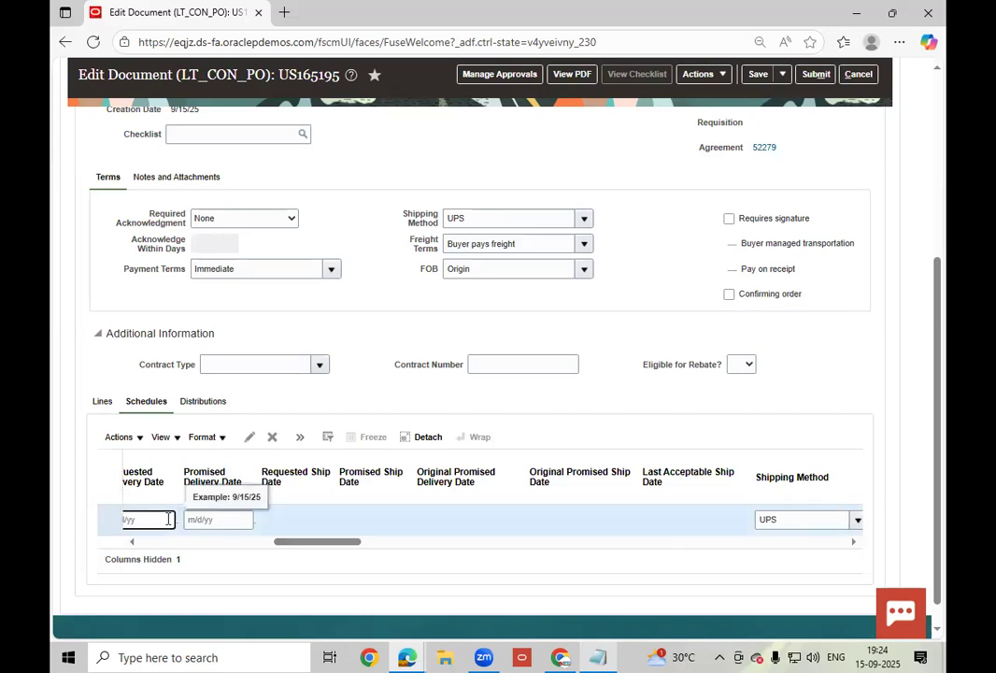
drag(181, 471, 202, 499)
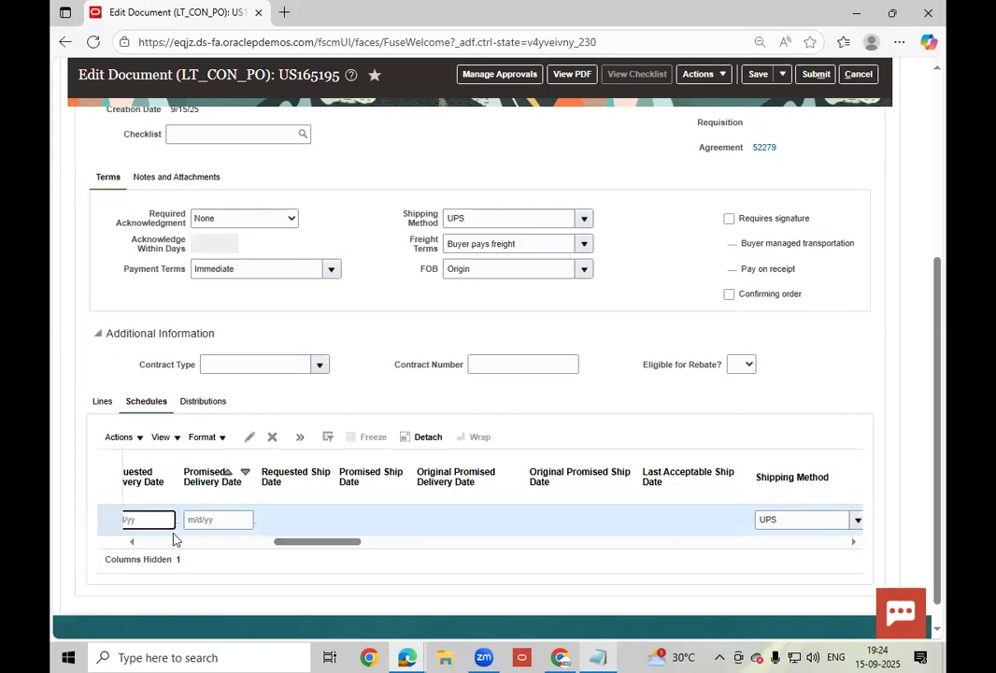
click(166, 519)
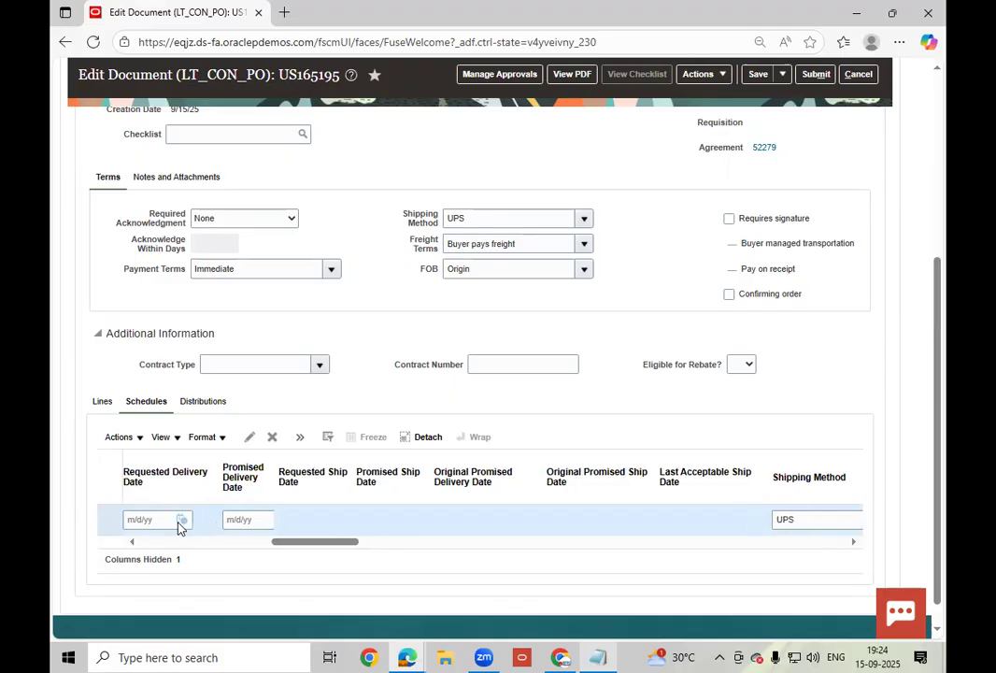
click(180, 523)
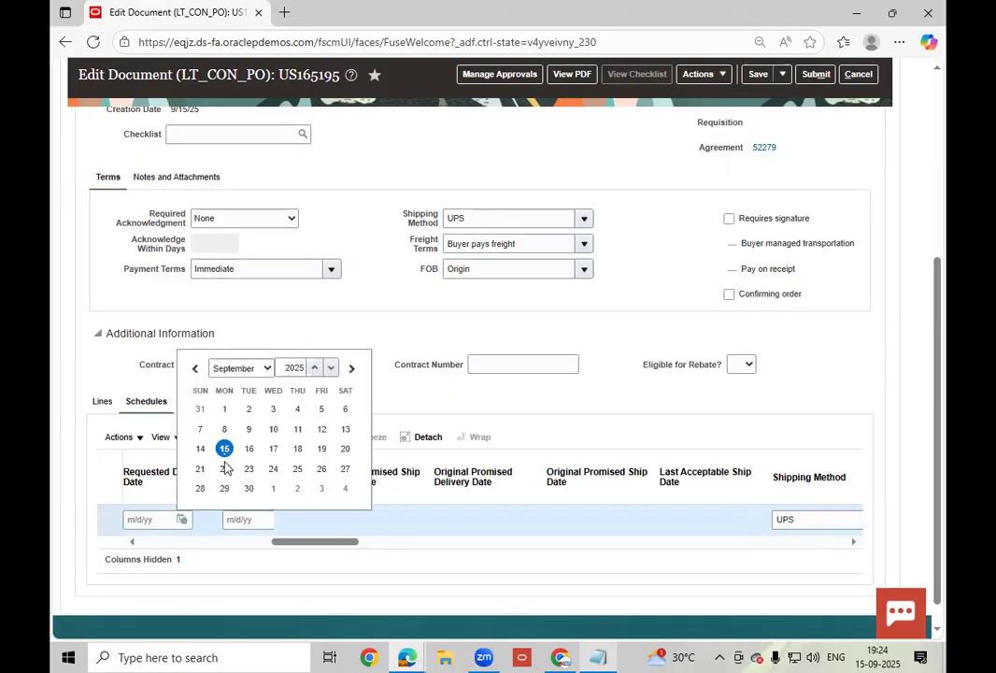
click(271, 449)
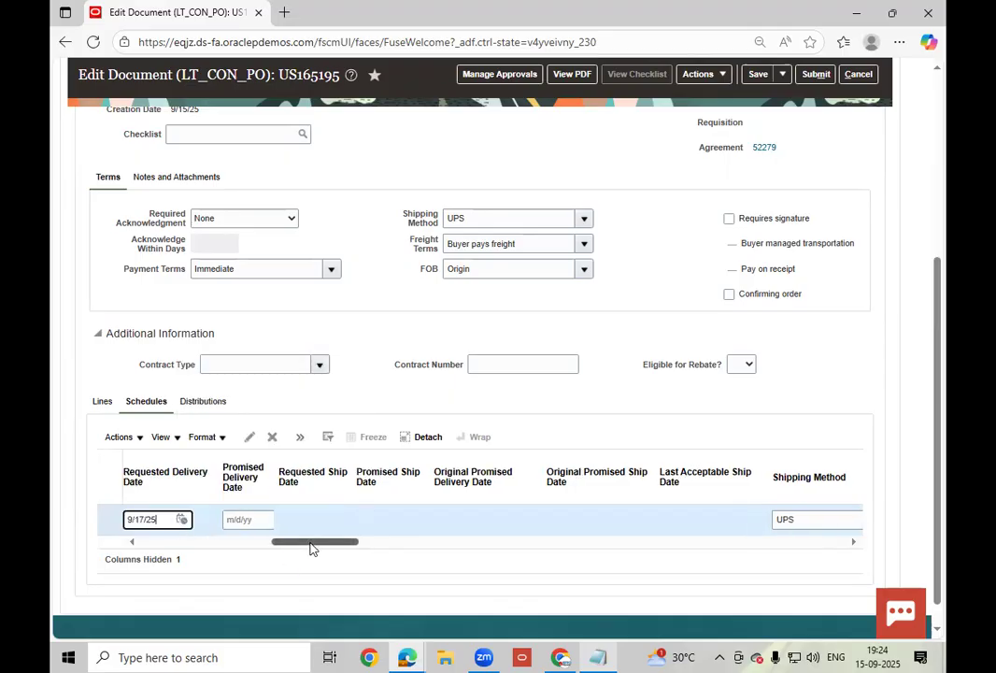
- Review the schedule columns, including the Consumption Advice invoice match, and save order US165195
click(155, 542)
drag(155, 547, 580, 568)
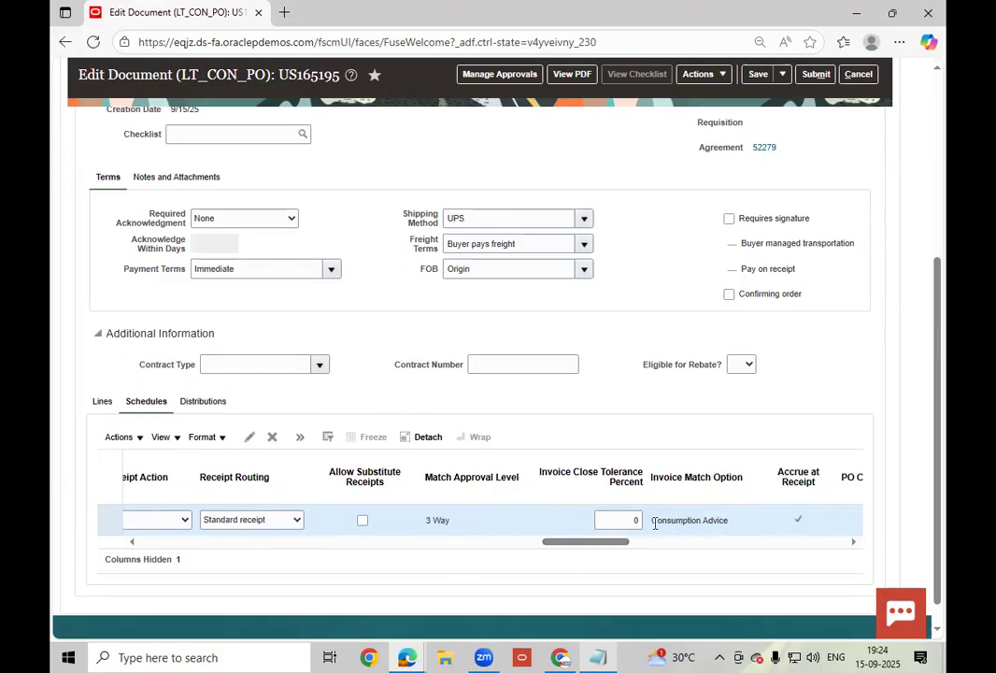
drag(653, 521, 727, 538)
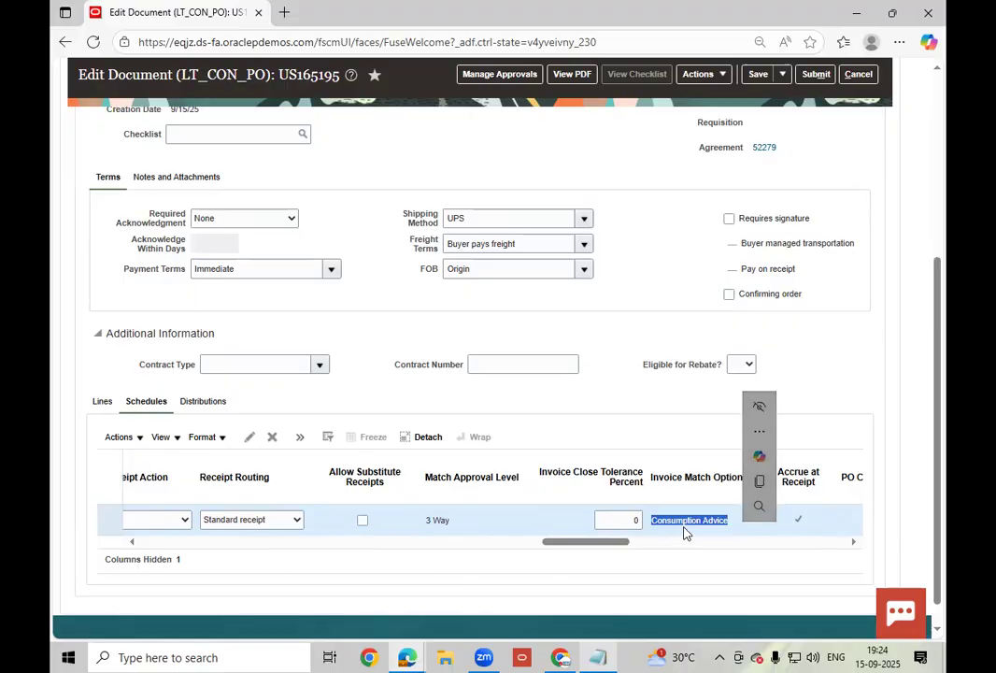
drag(592, 547, 655, 555)
scroll(719, 564, right, 5)
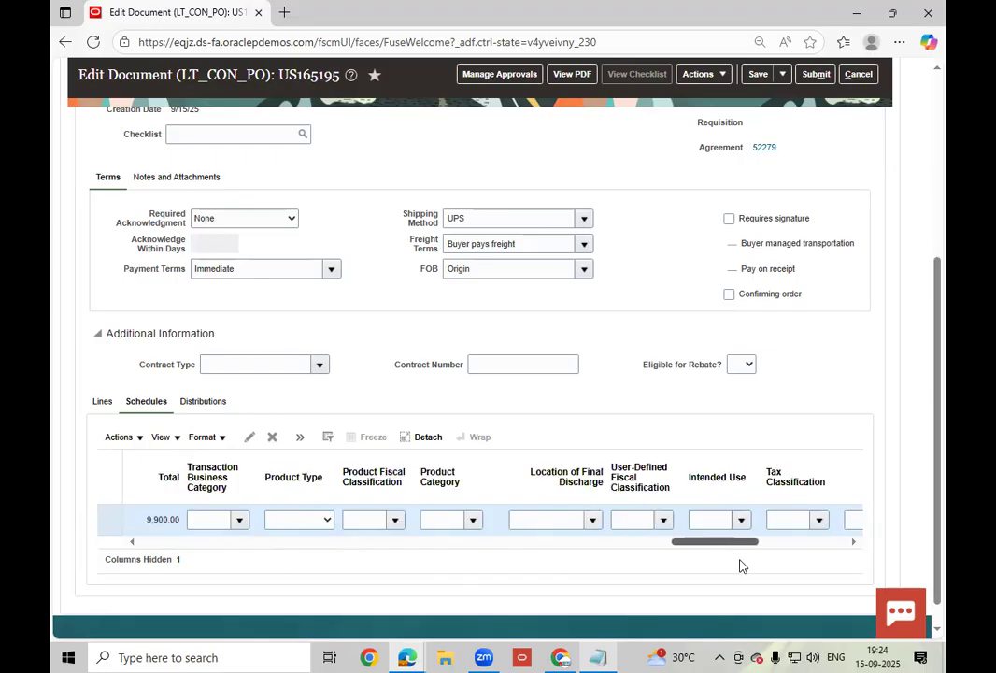
drag(188, 549, 276, 528)
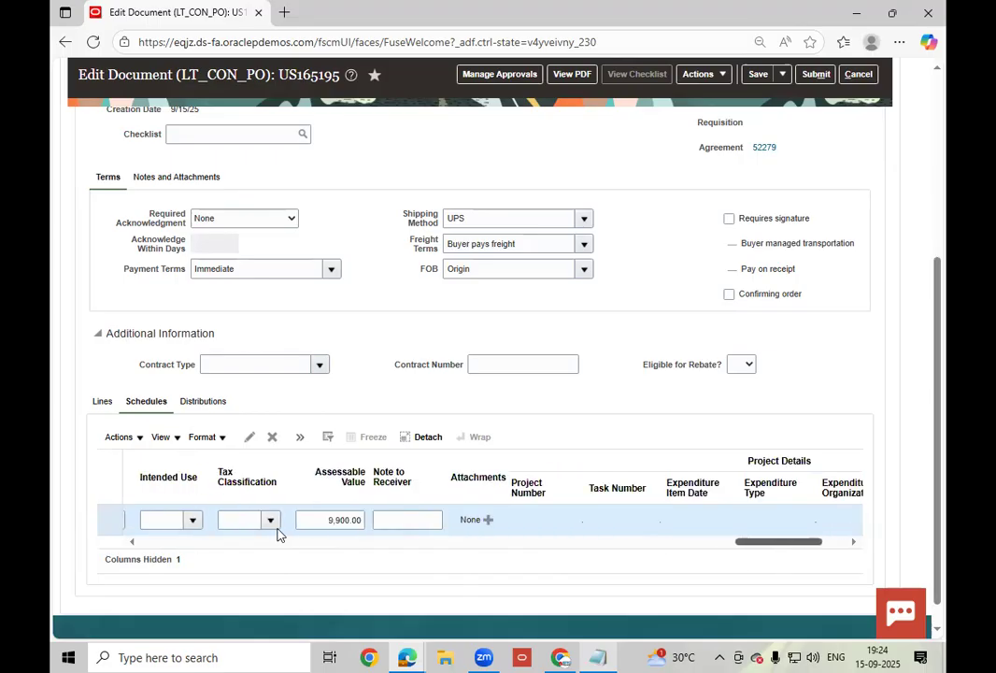
click(757, 74)
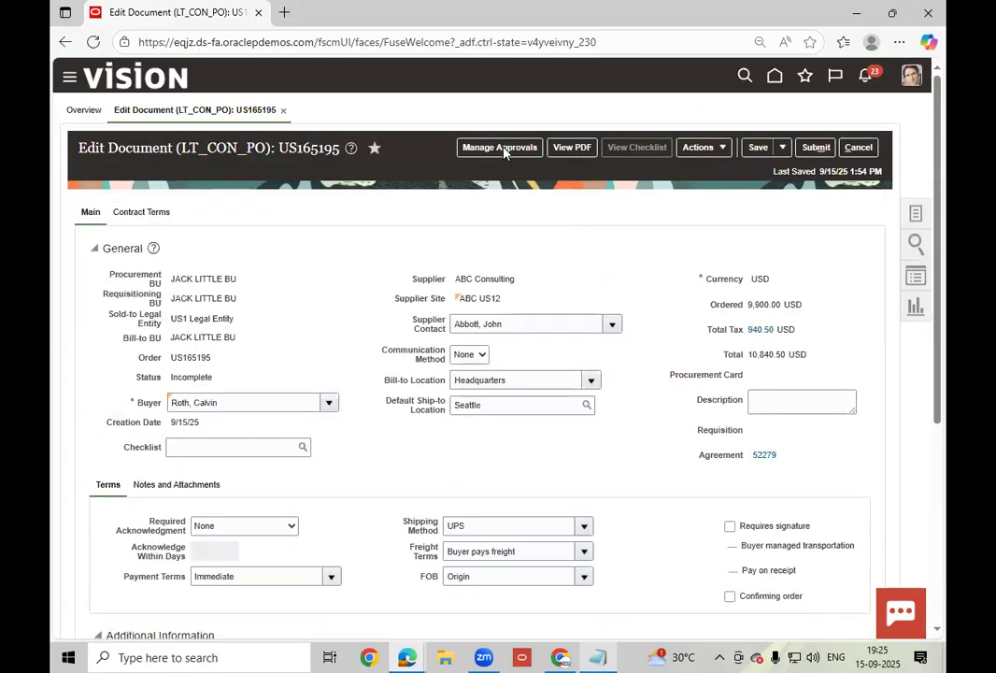
- Open Manage Approvals for order US165195 to show the Terms Stage approval
click(502, 150)
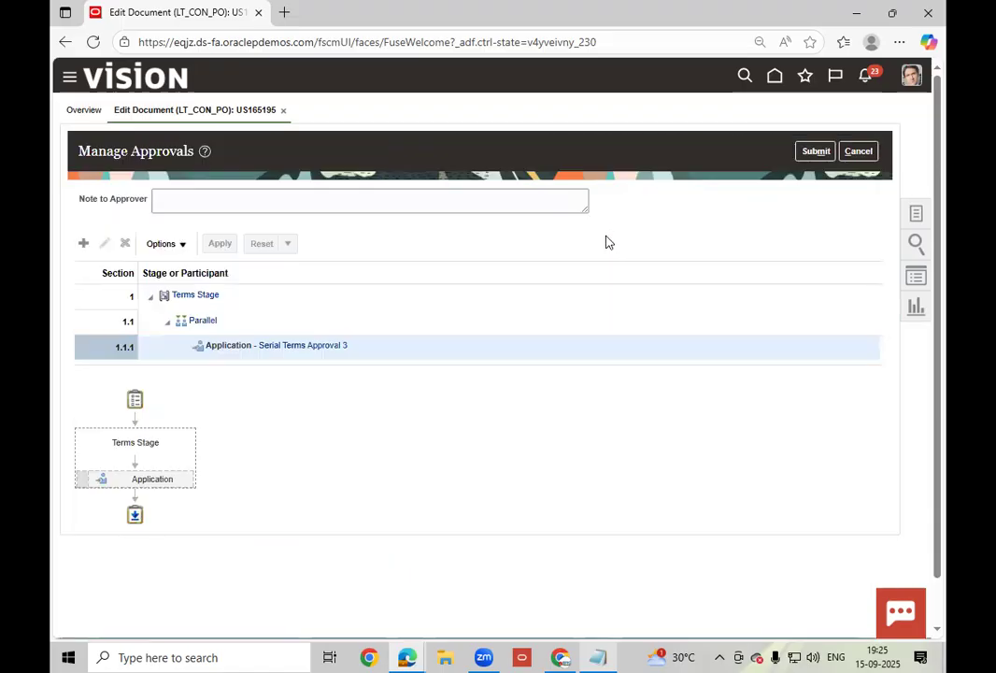
- Submit order US165195 for approval and copy its number from the confirmation
click(816, 151)
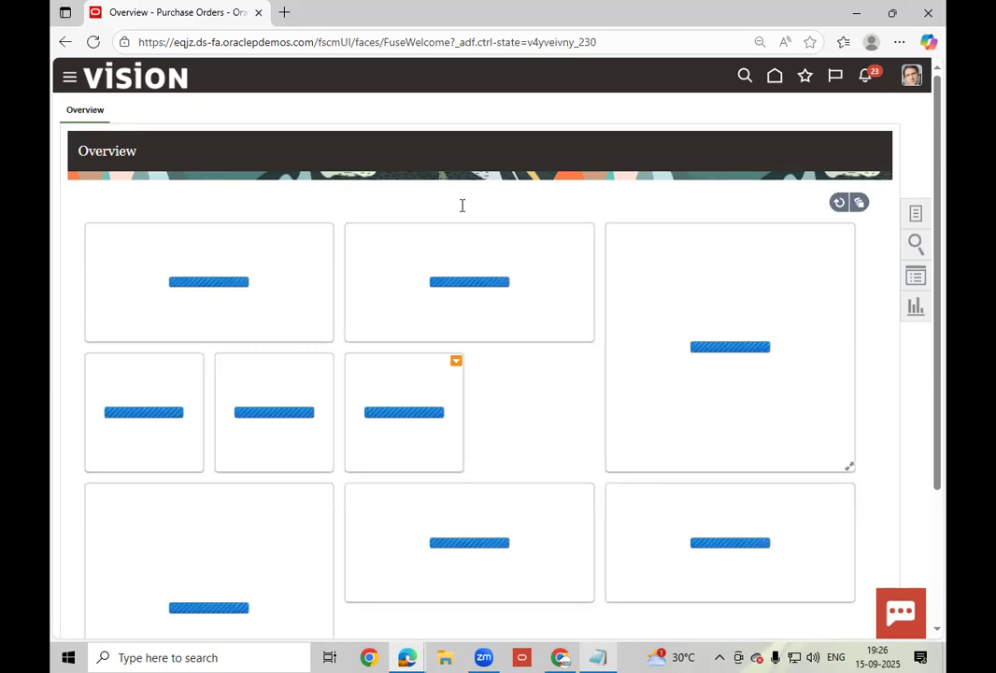
double_click(489, 201)
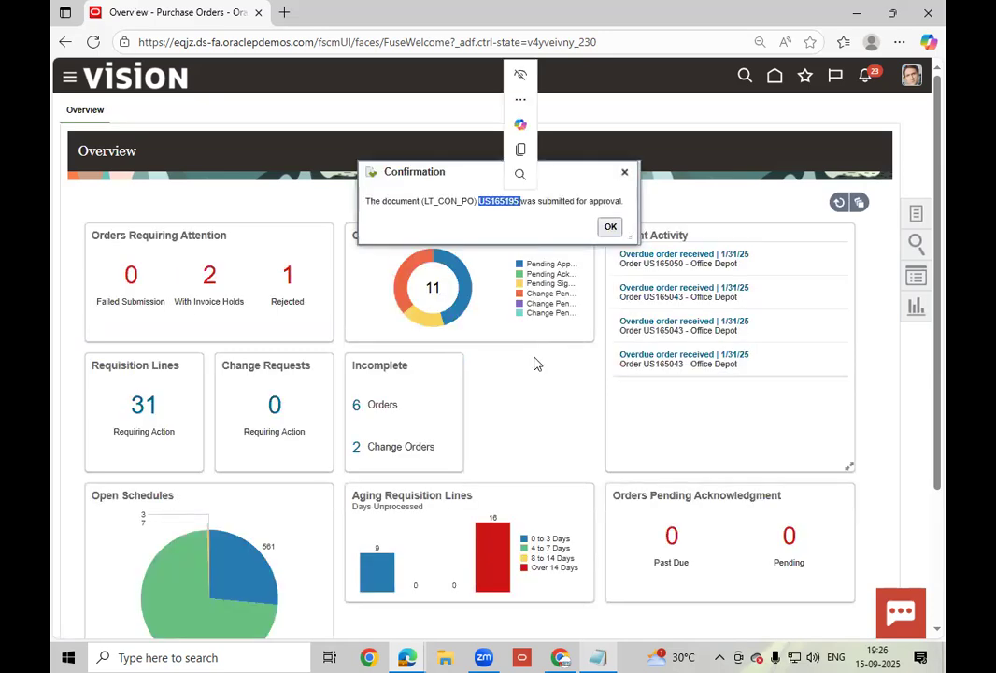
key(ctrl+c)
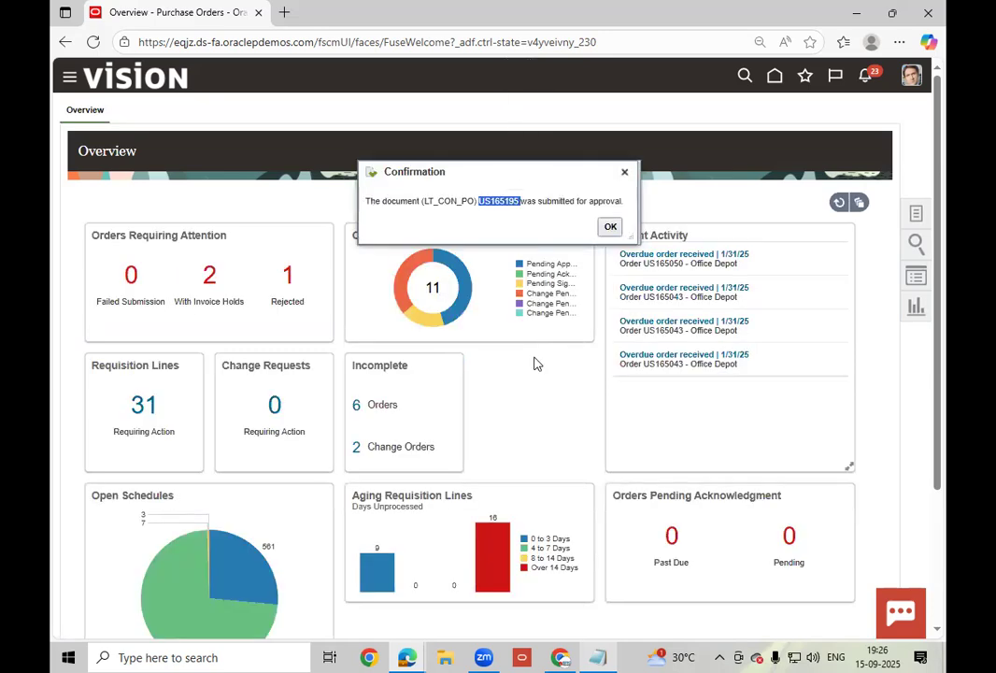
- Add US165195 on a new line beneath 52279 in the Notepad notes, then dismiss the confirmation
click(599, 657)
key(Return)
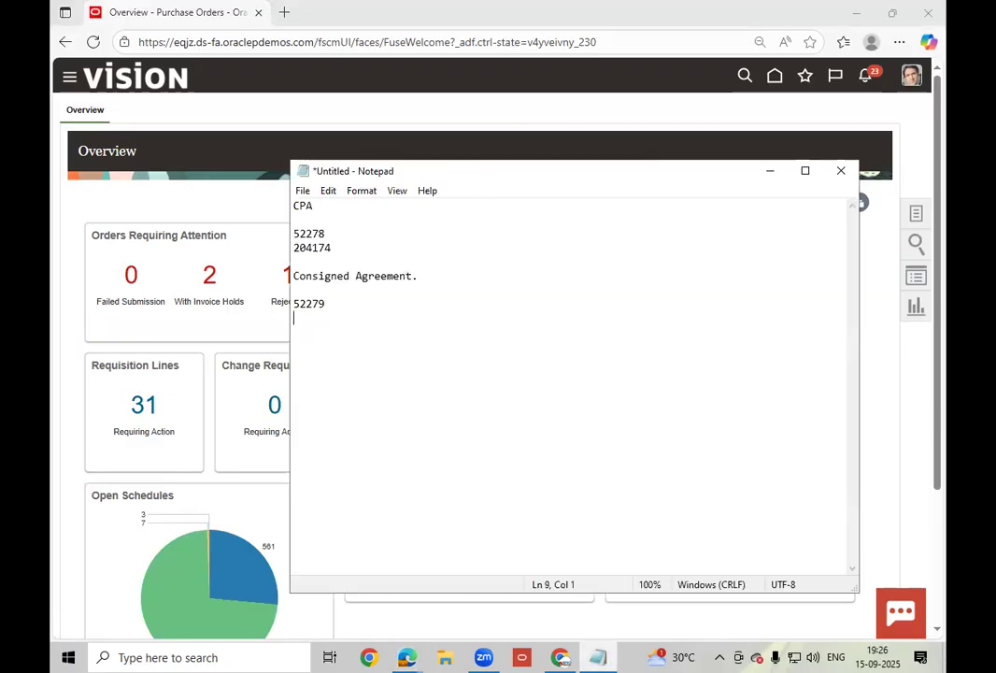
key(ctrl+v)
key(BackSpace)
double_click(318, 317)
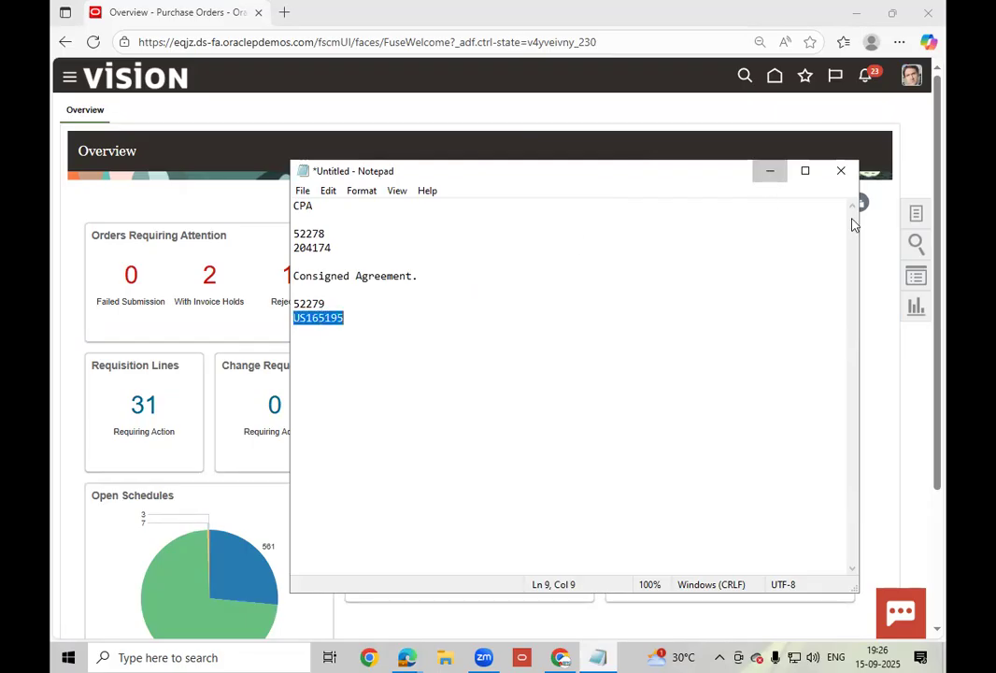
click(770, 171)
click(609, 227)
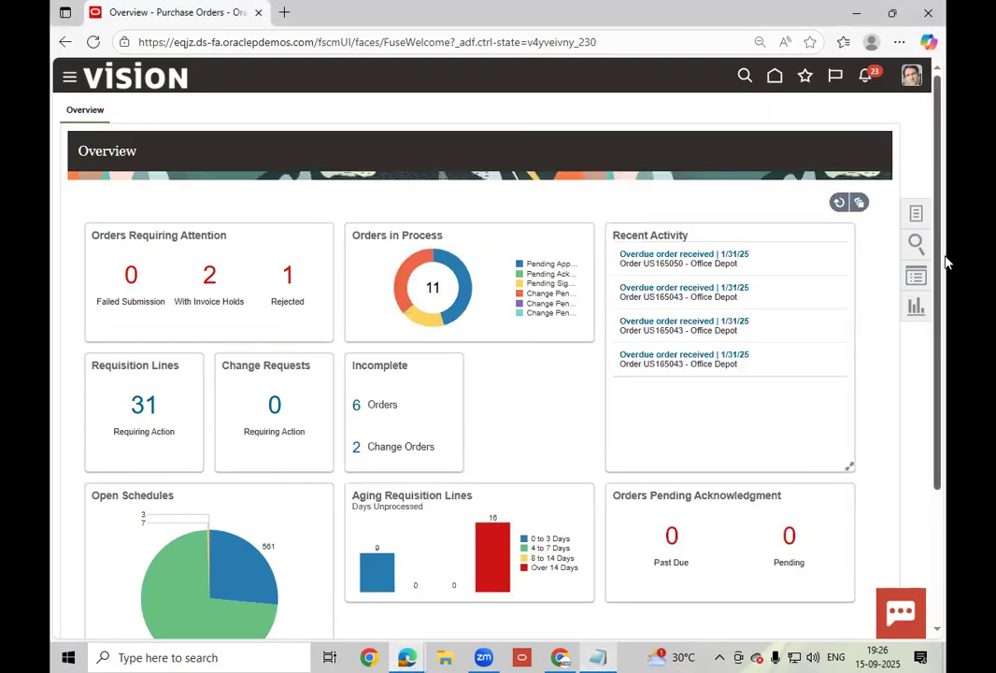
click(916, 213)
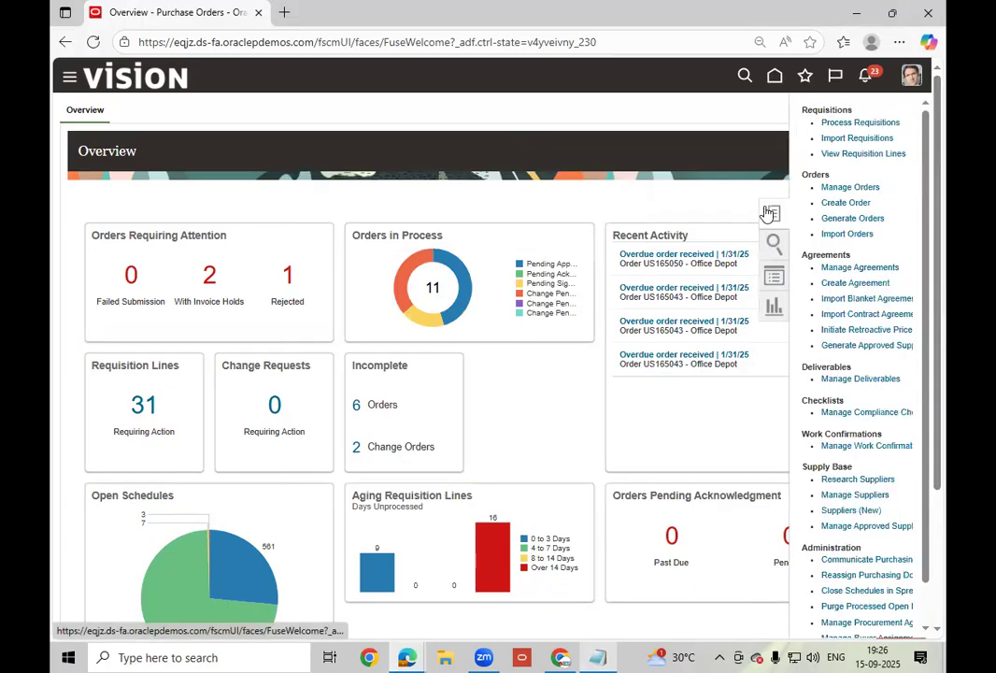
- Search Manage Orders for order US165195
click(848, 187)
click(725, 278)
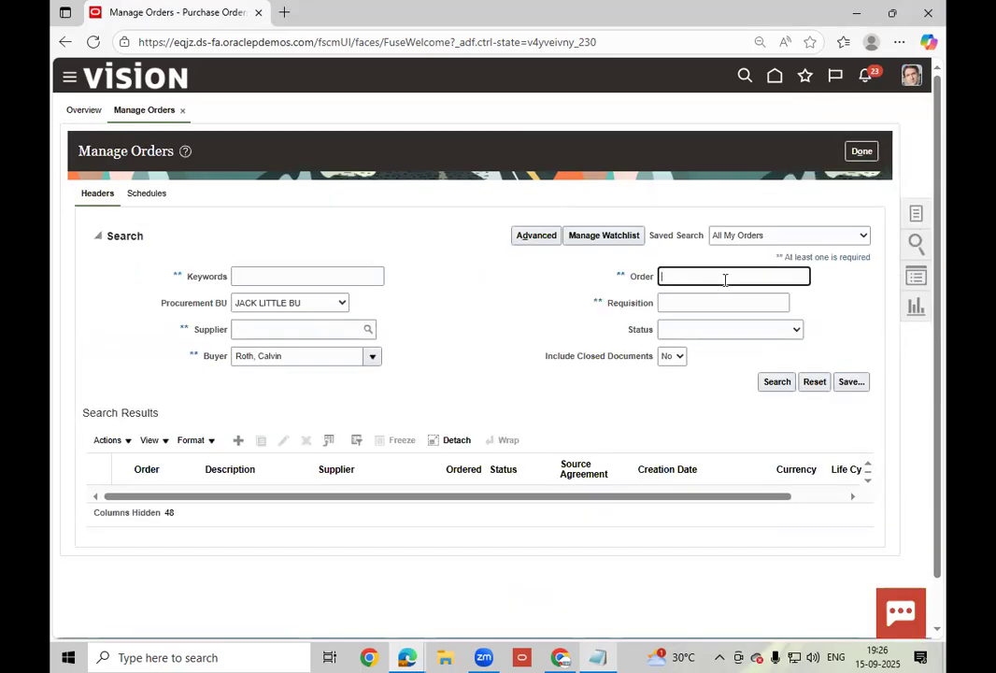
key(ctrl+v)
click(776, 381)
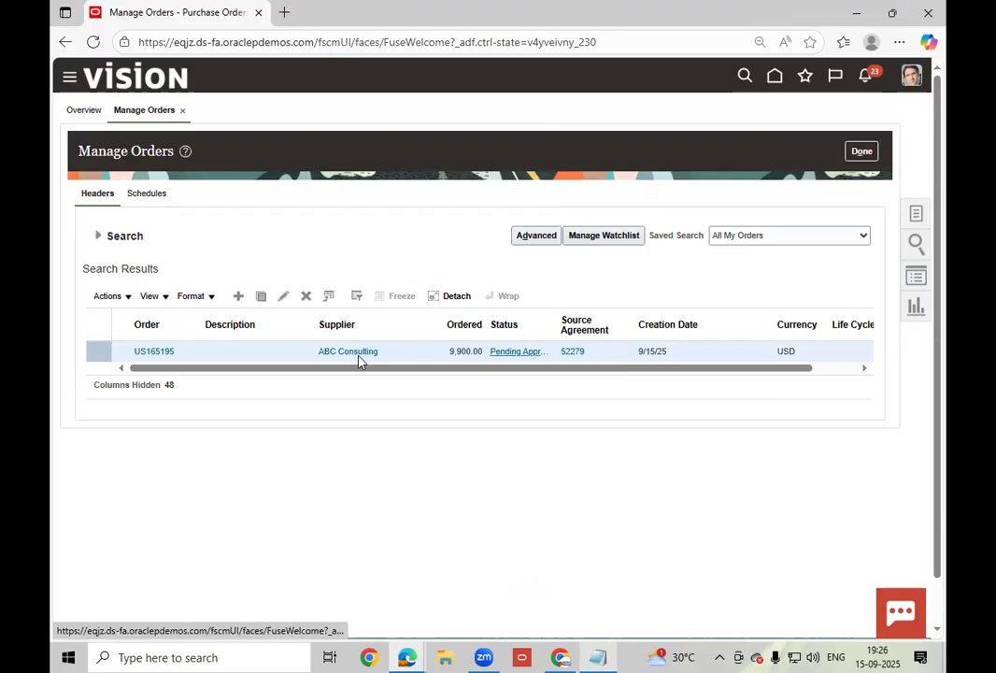
- Open order US165195, refresh it to confirm Open status, and return to search
click(140, 352)
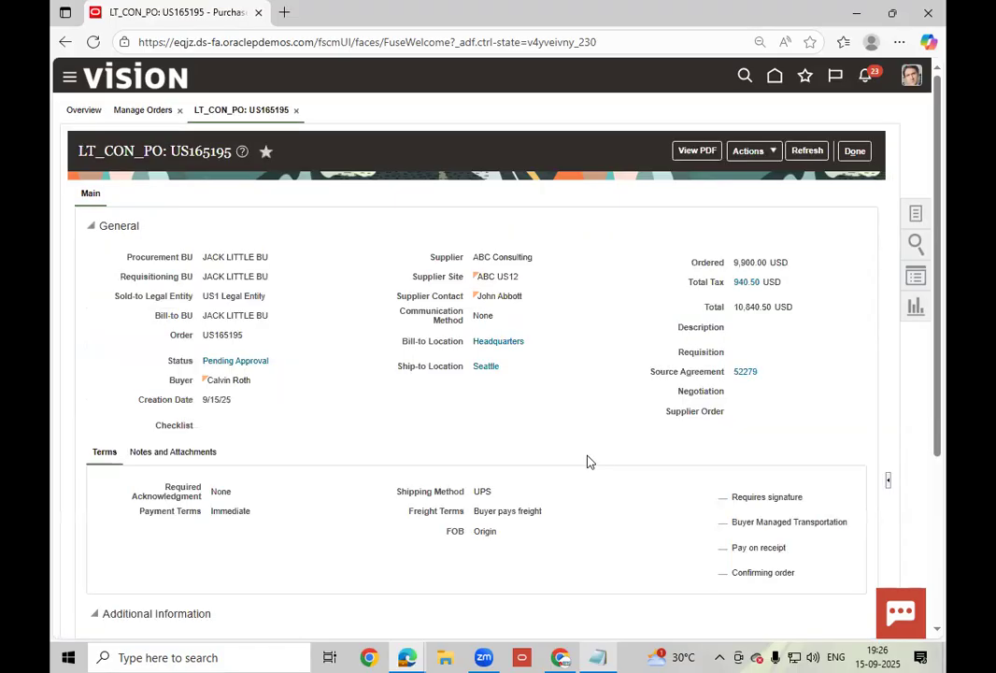
click(802, 156)
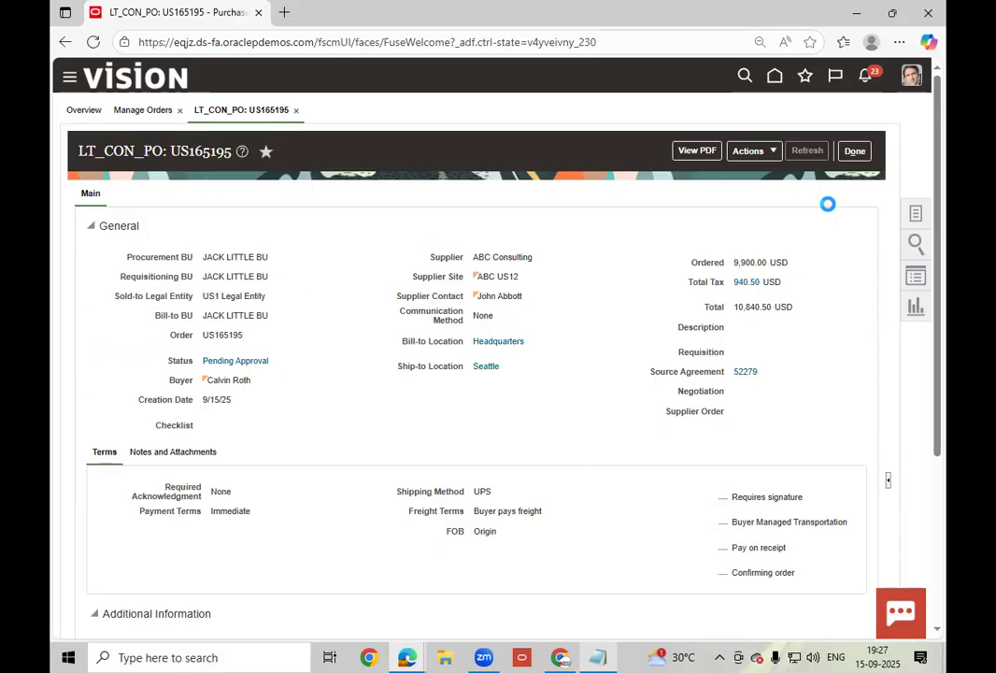
click(870, 151)
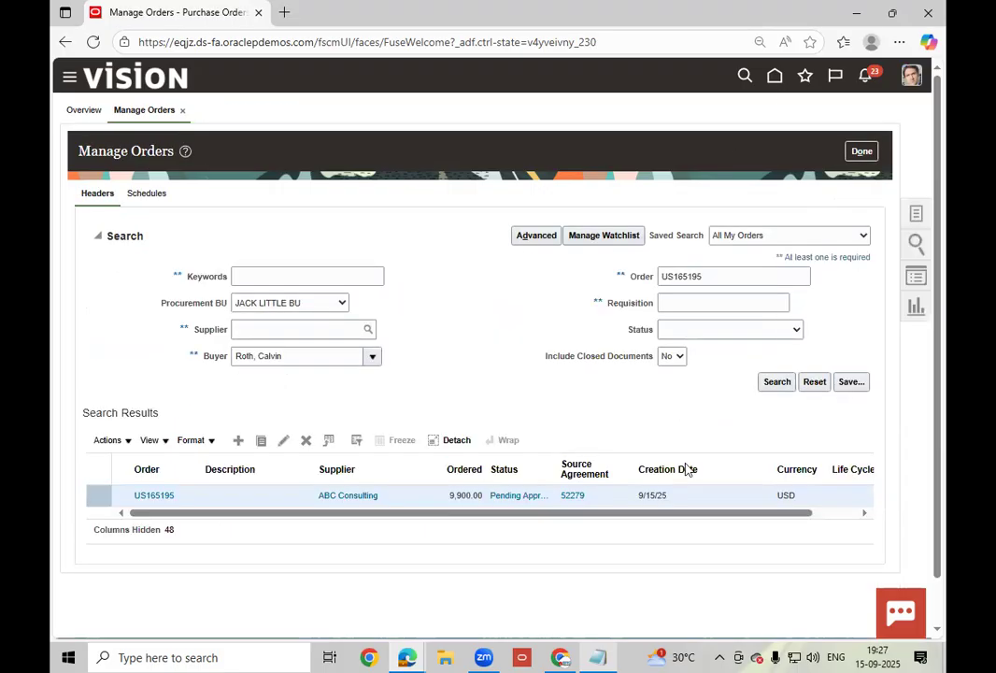
- Go to the Oracle home page and open Inventory Management under Supply Chain Execution
click(560, 657)
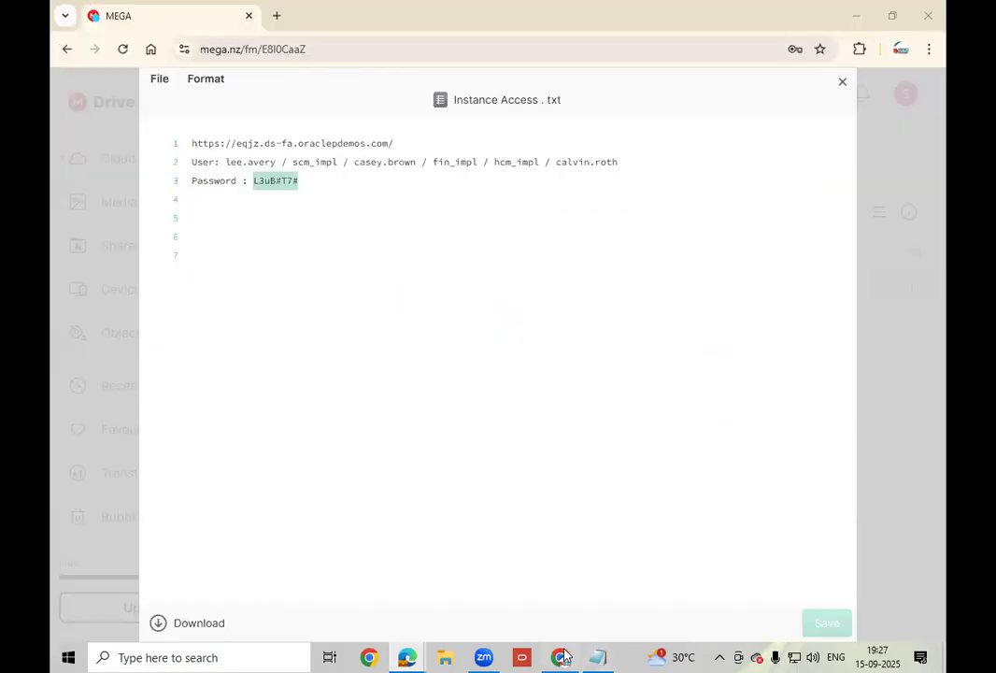
click(404, 657)
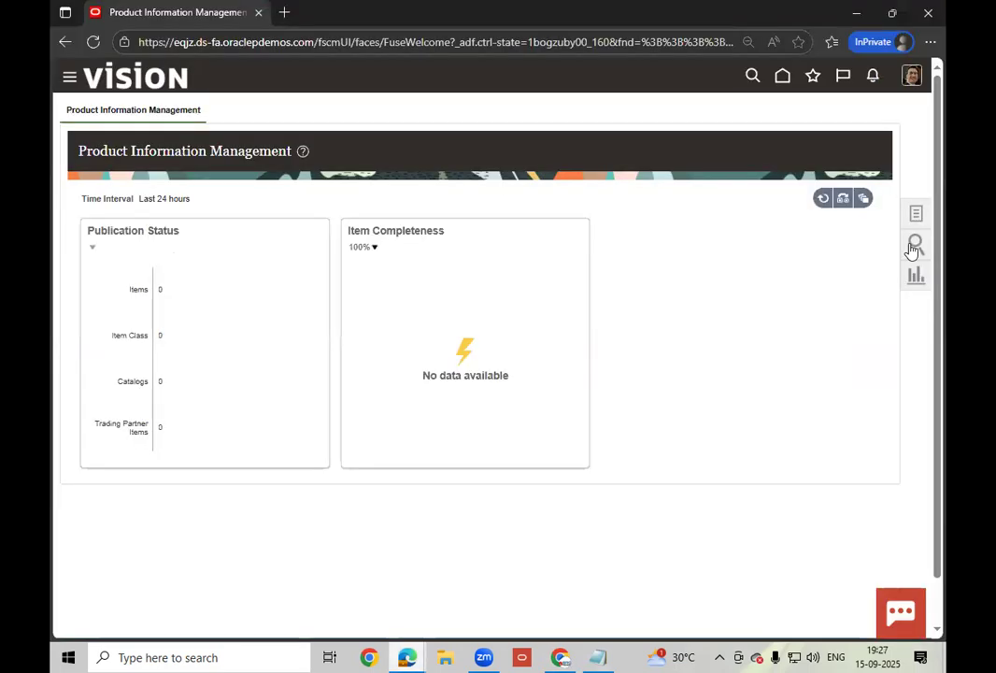
click(782, 76)
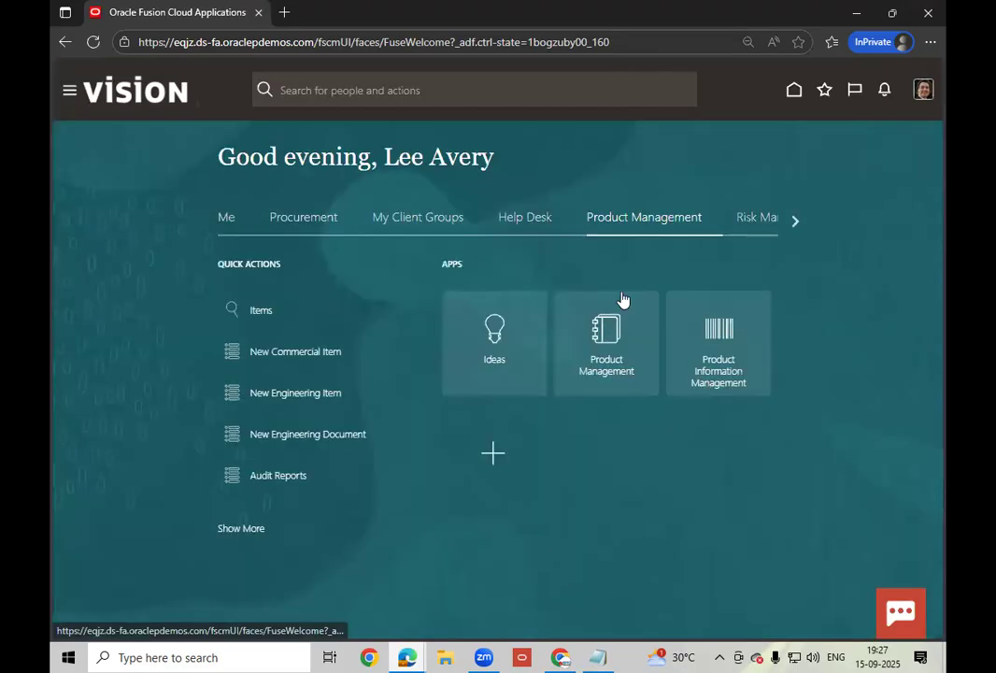
click(787, 222)
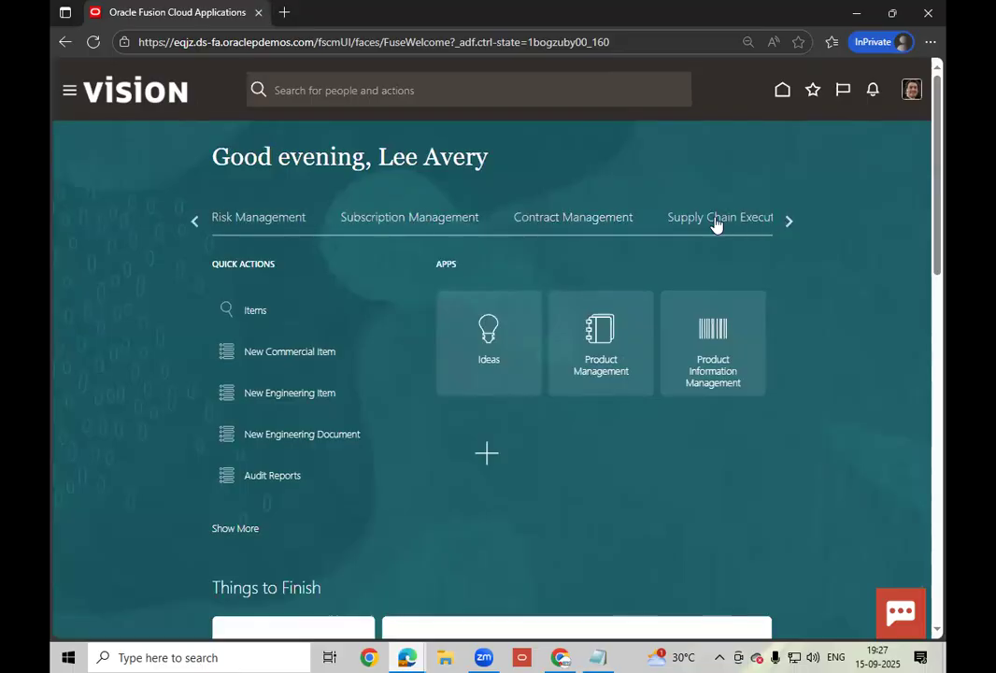
click(715, 223)
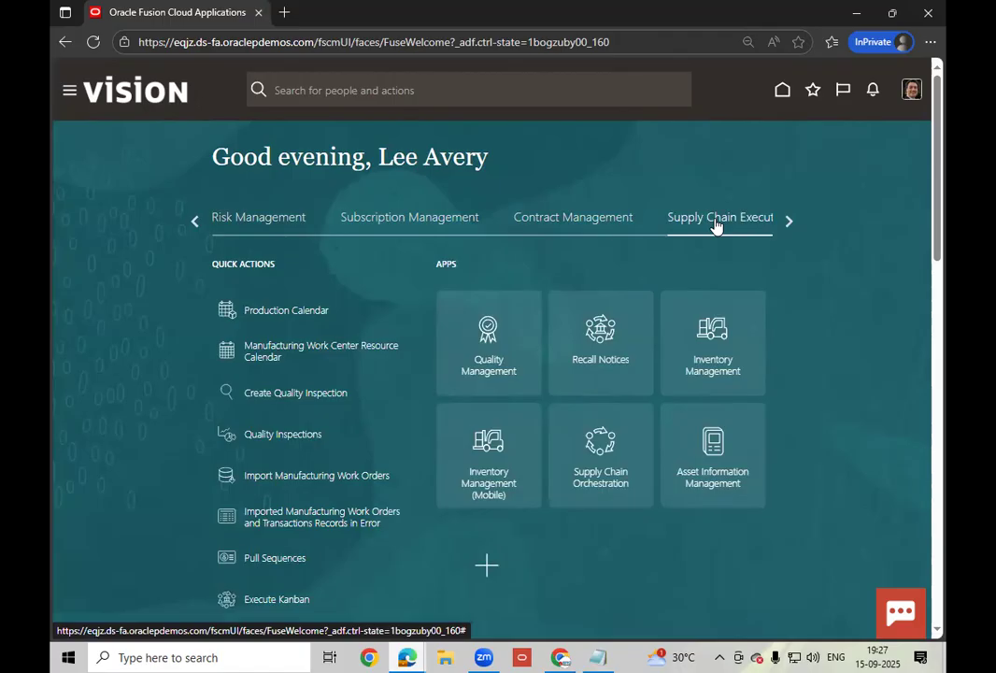
click(719, 358)
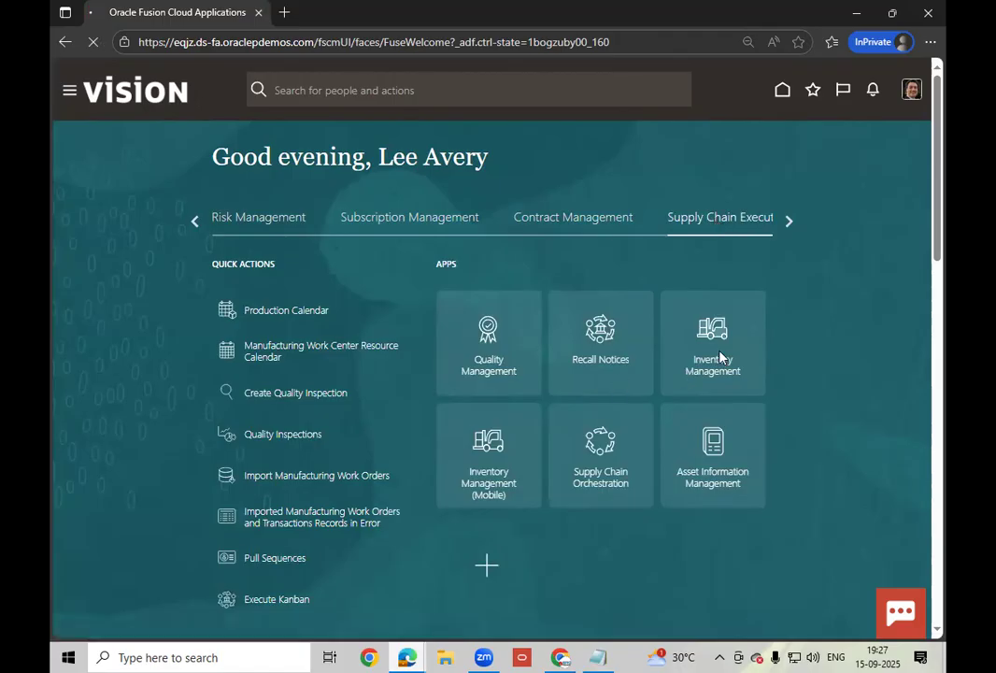
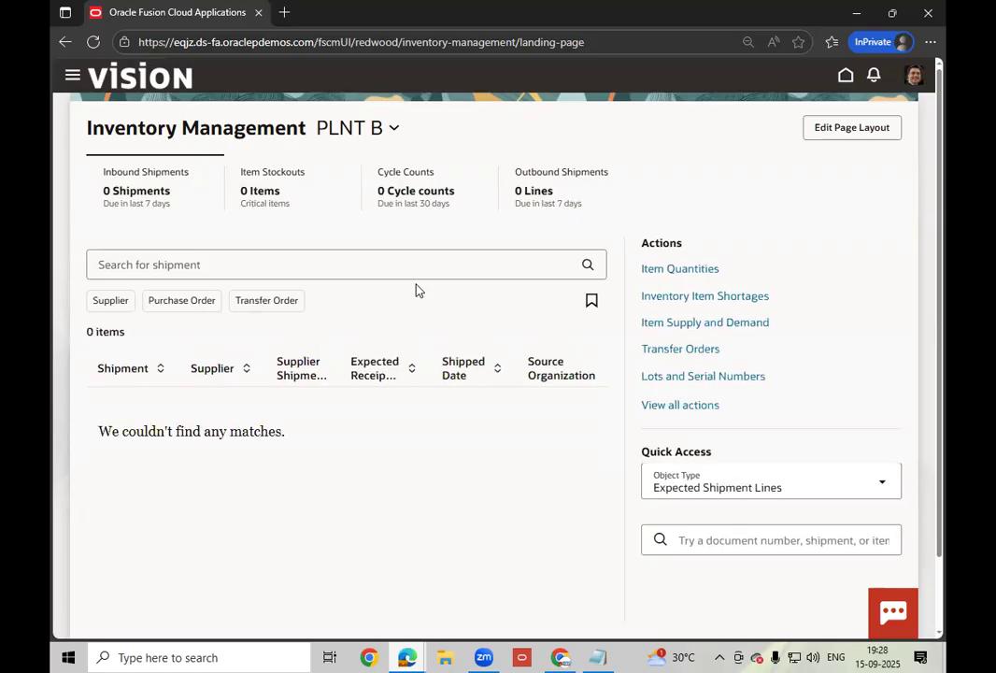
- Leave the PLNT B Inventory Management page and return to the Oracle home page
click(393, 131)
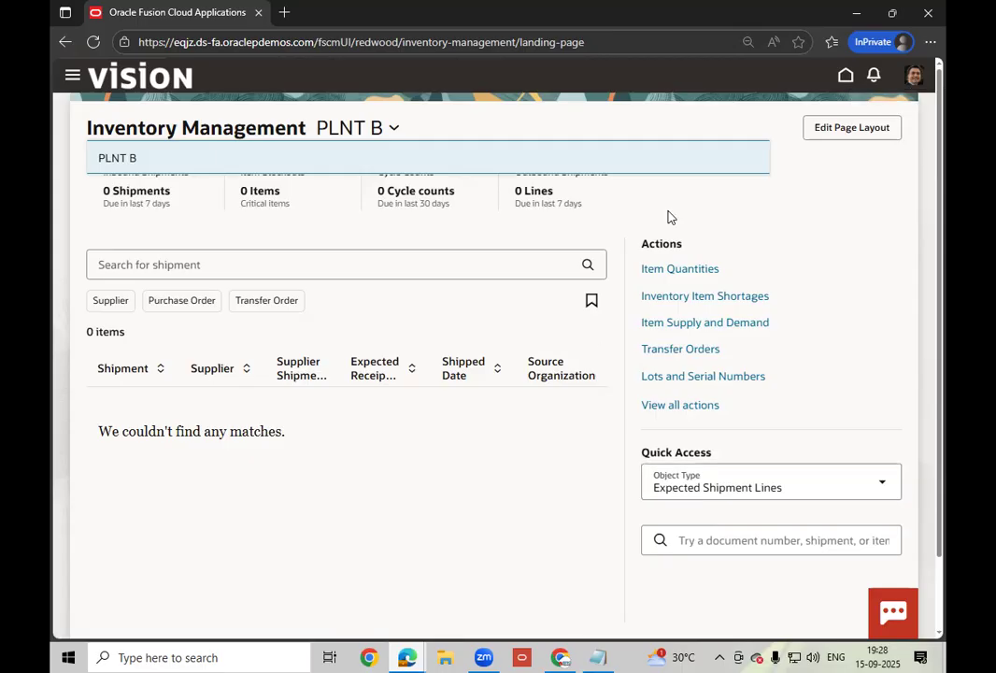
mouse_move(562, 659)
click(844, 77)
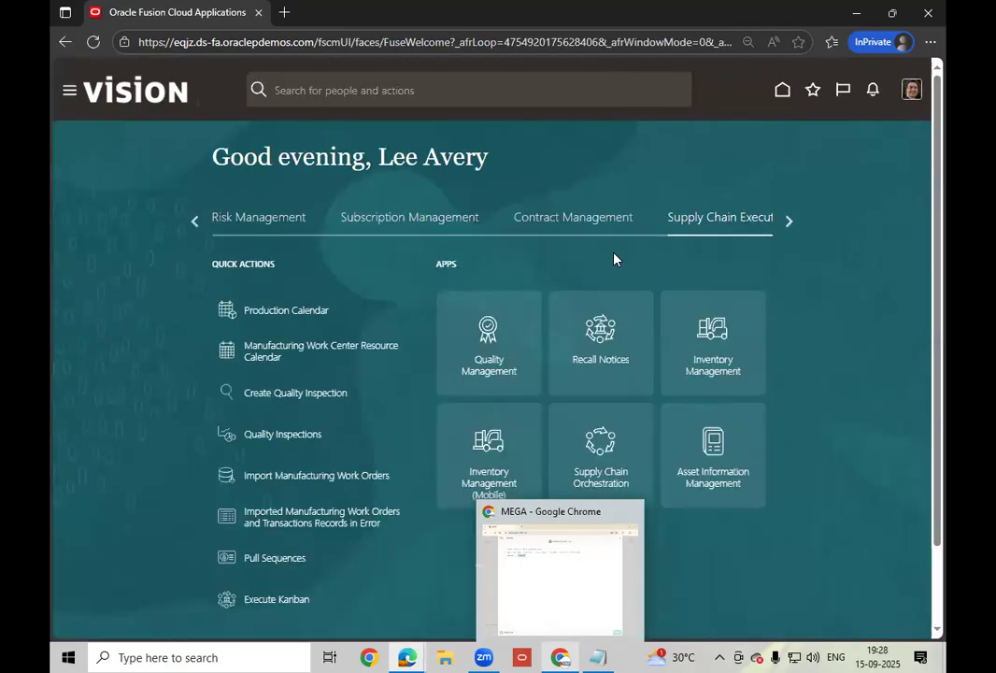
- In the Security Console, search for user scm_impl and open the SCM_IMPL account for editing
triple_click(789, 221)
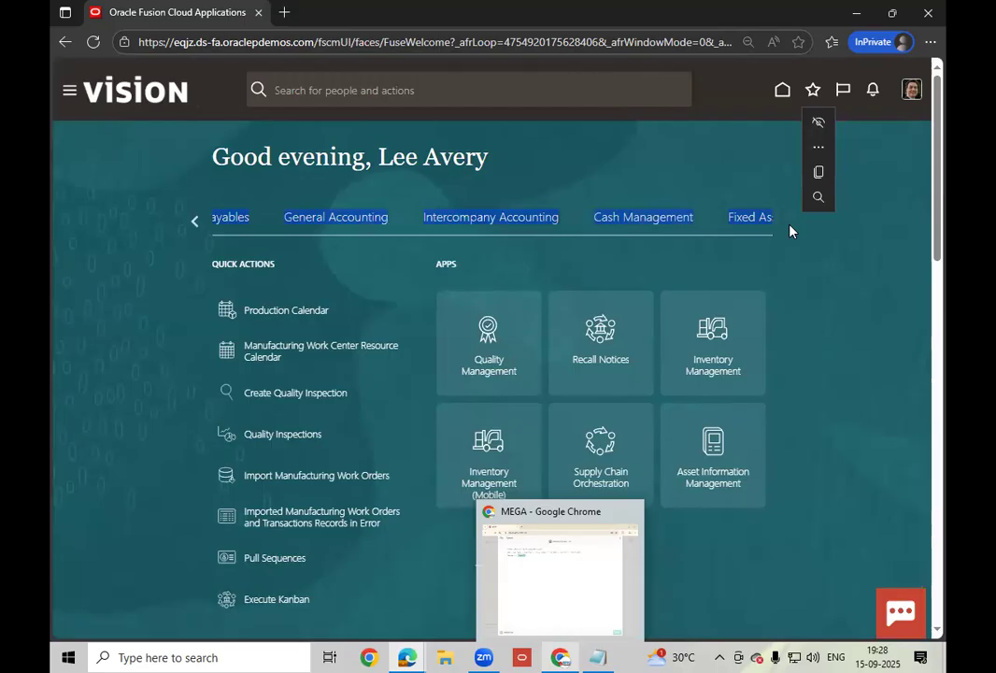
click(831, 284)
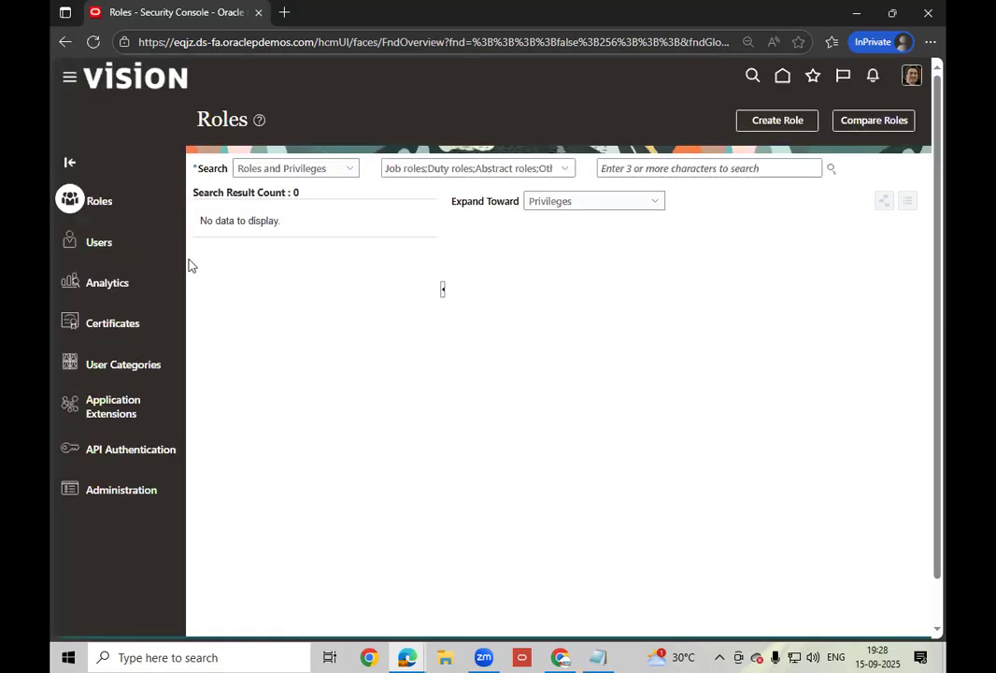
click(635, 172)
text(s)
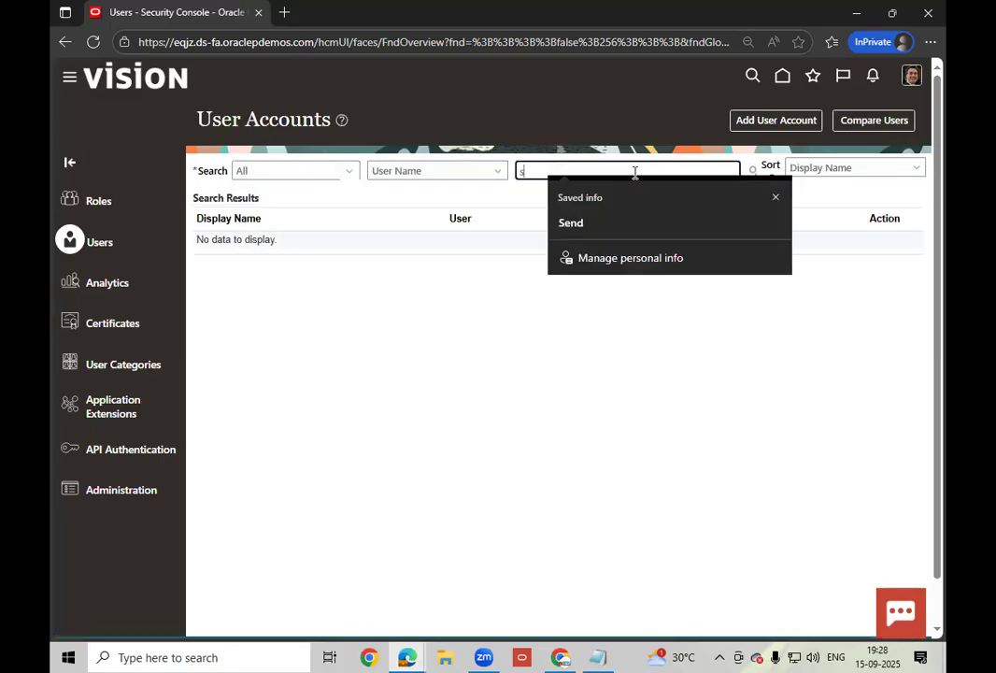
text(cm_impl)
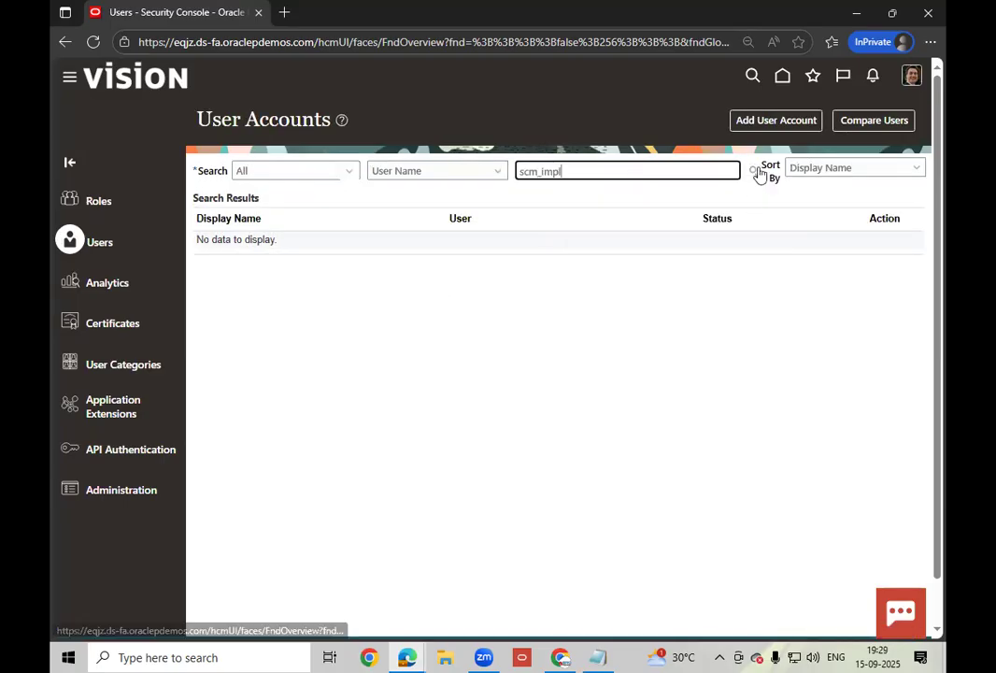
click(753, 166)
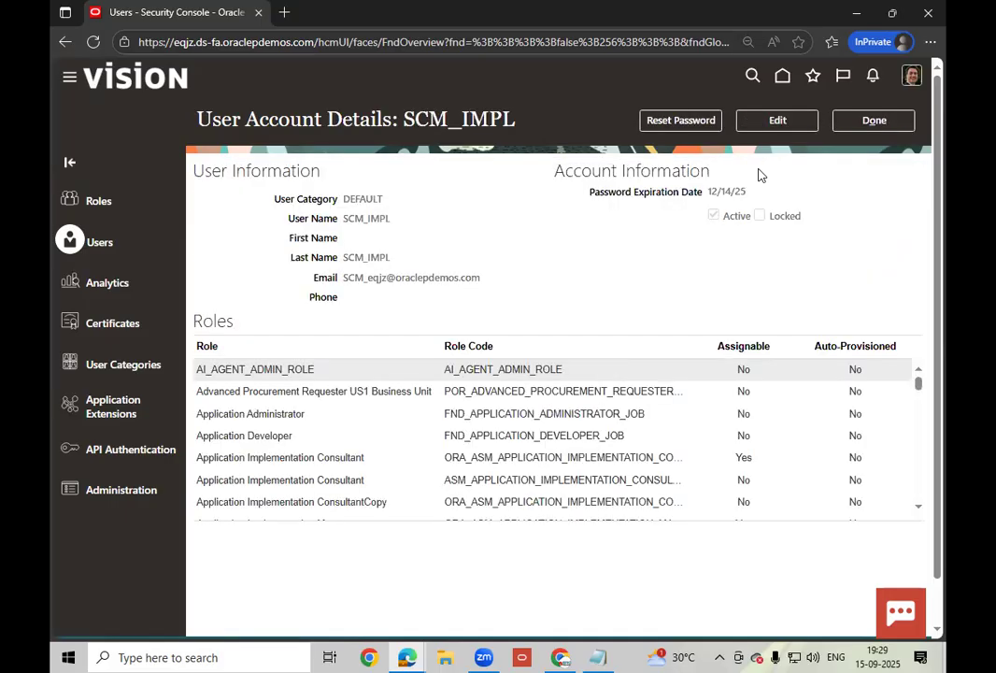
click(790, 127)
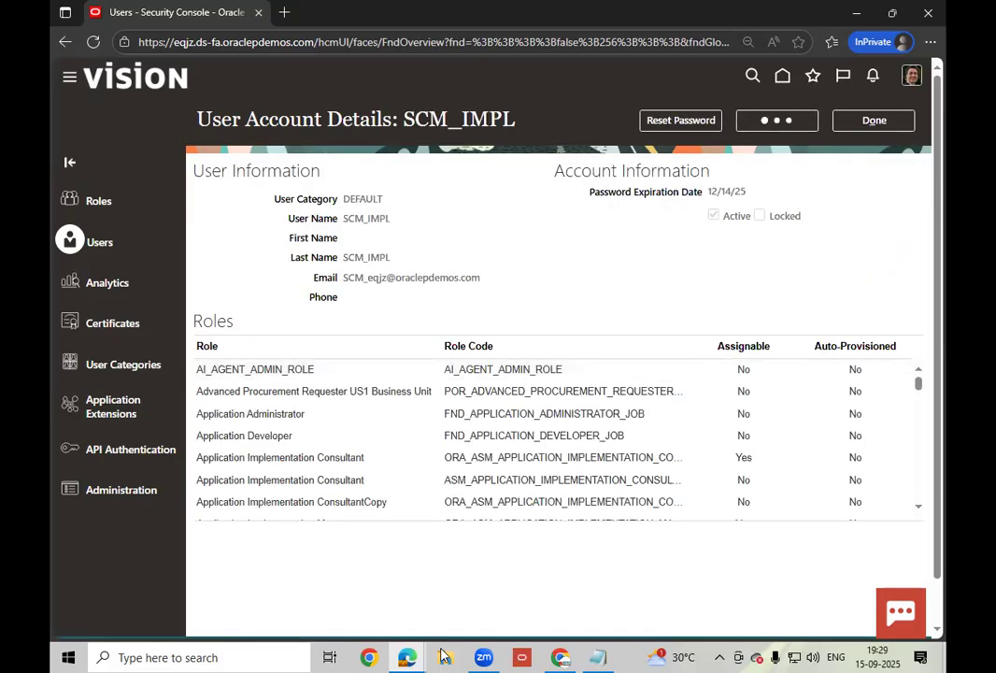
- Copy the instance password from the MEGA access notes and return to Oracle
key(alt+Tab)
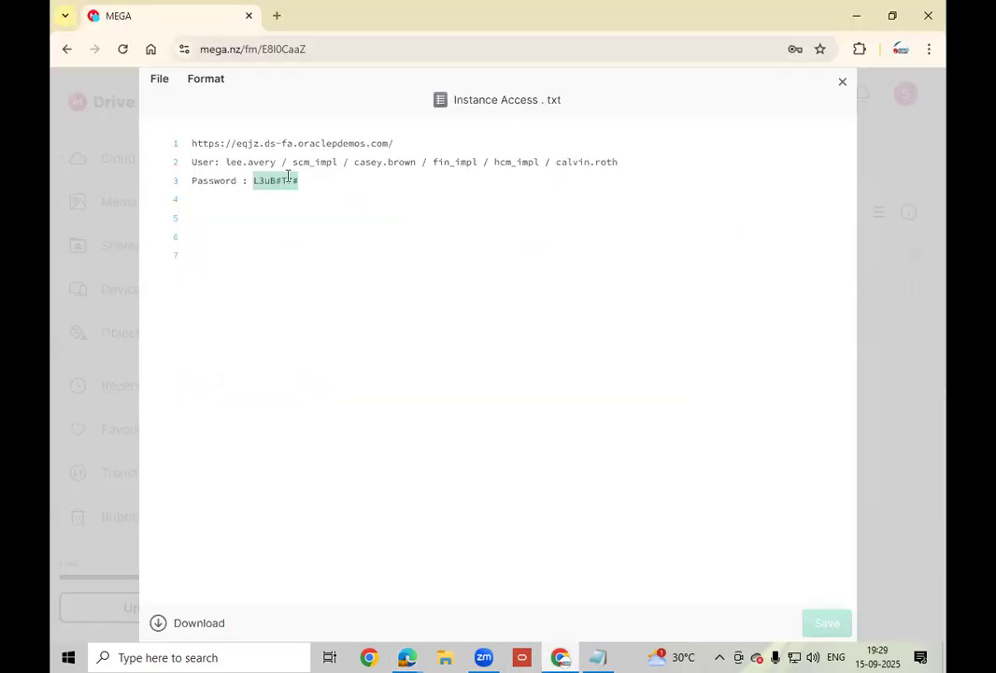
right_click(275, 180)
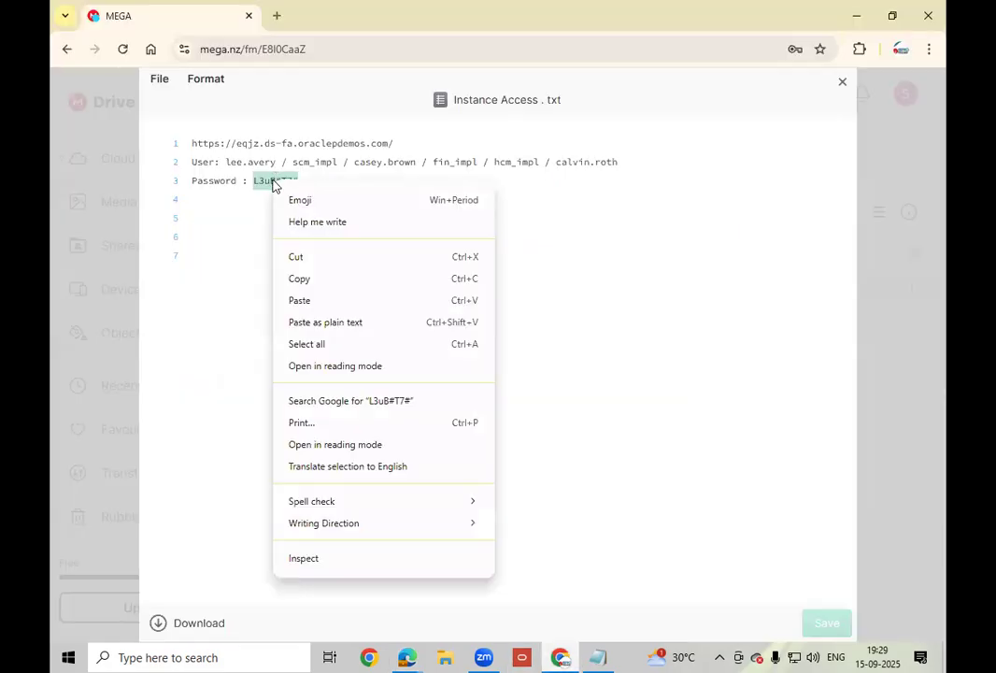
click(321, 280)
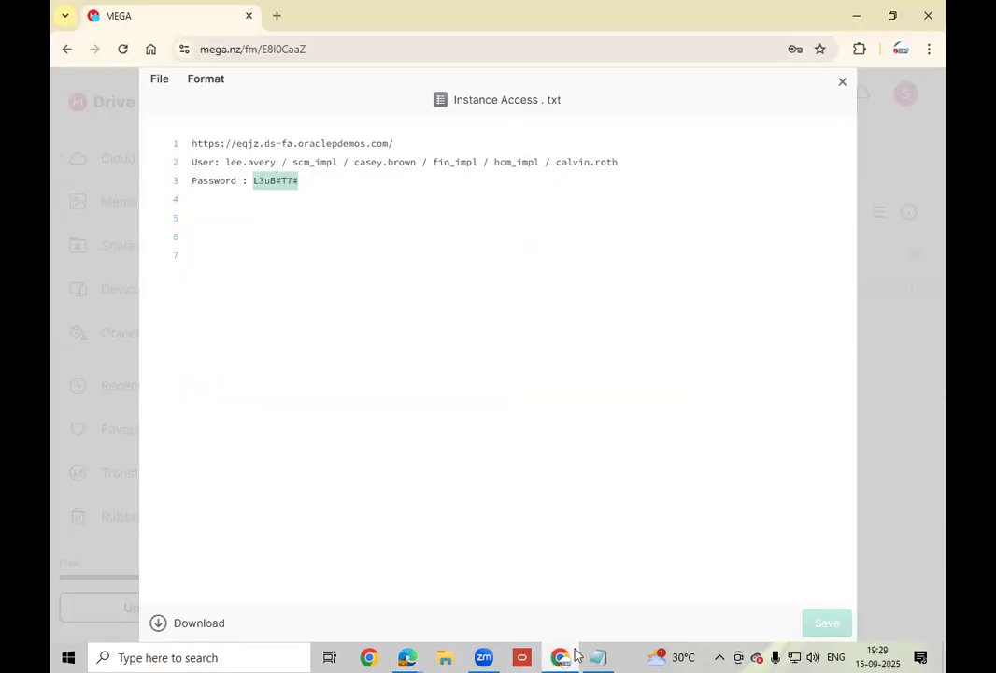
click(407, 655)
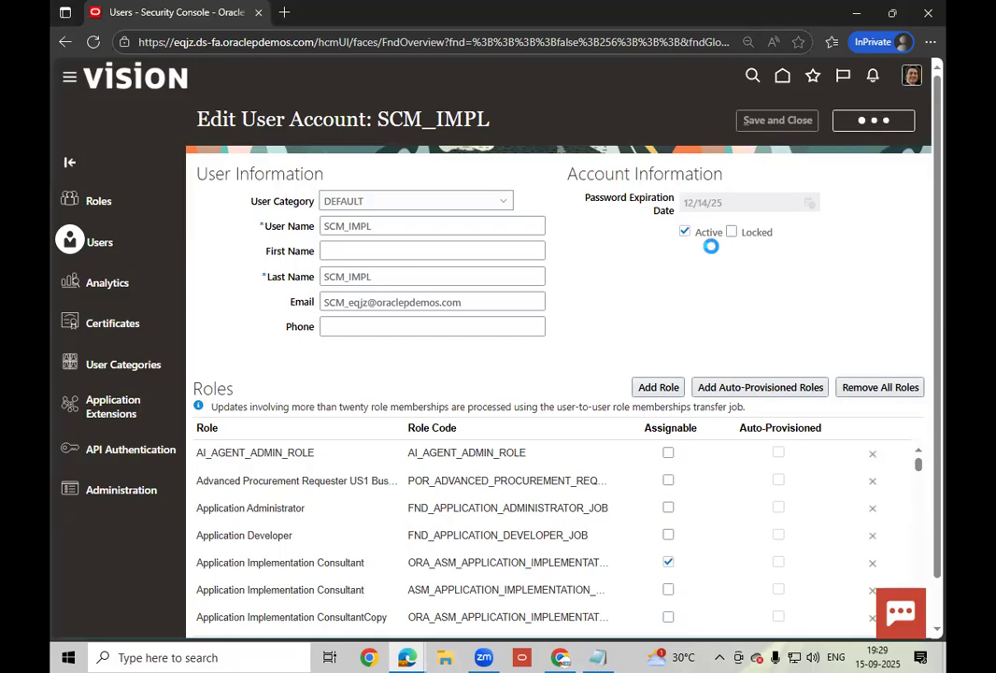
- Manually reset the SCM_IMPL password, pasting the copied instance password into New and Confirm fields
click(688, 127)
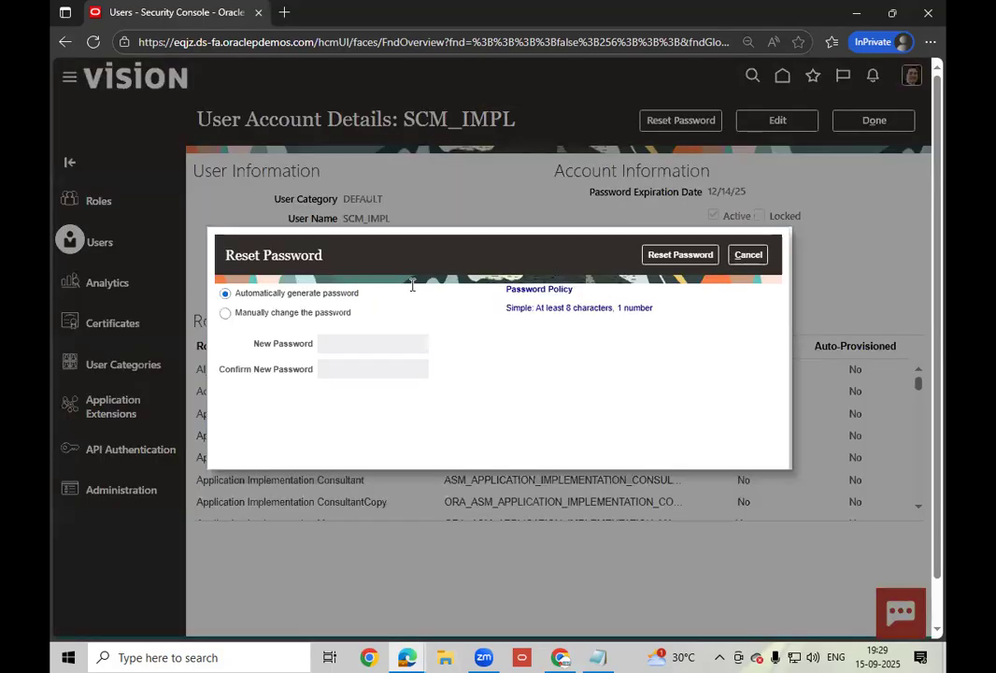
click(344, 346)
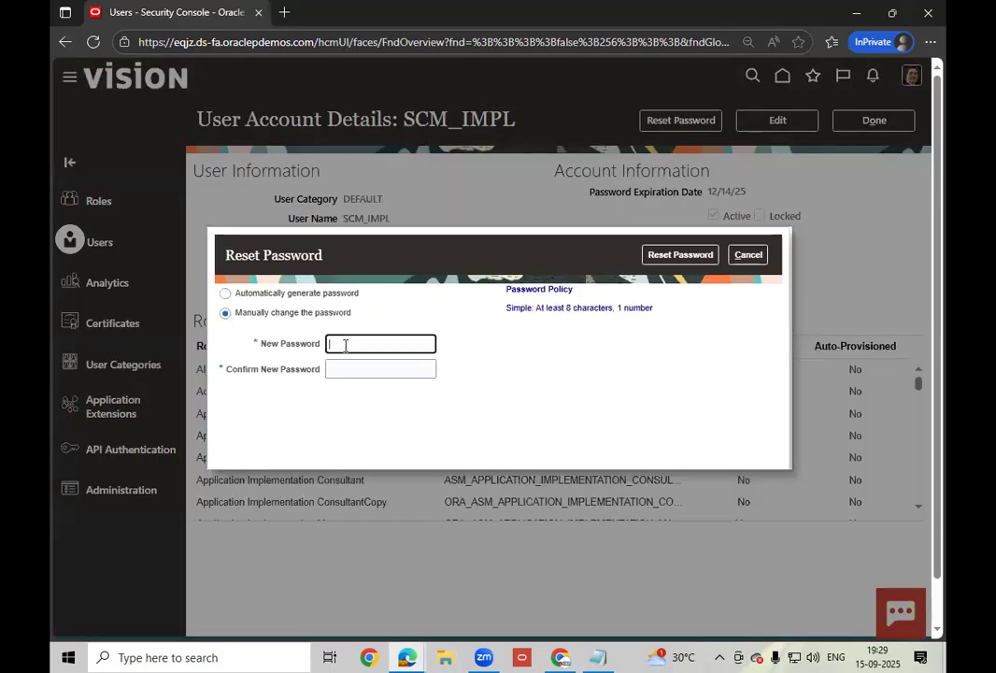
key(ctrl+v)
click(353, 366)
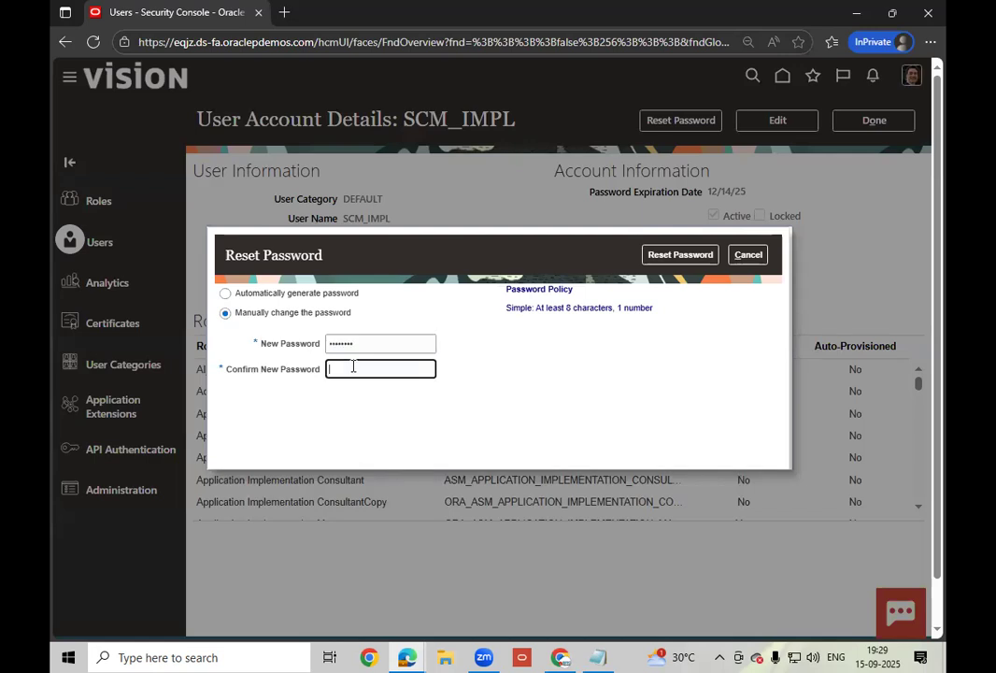
key(ctrl+v)
click(672, 254)
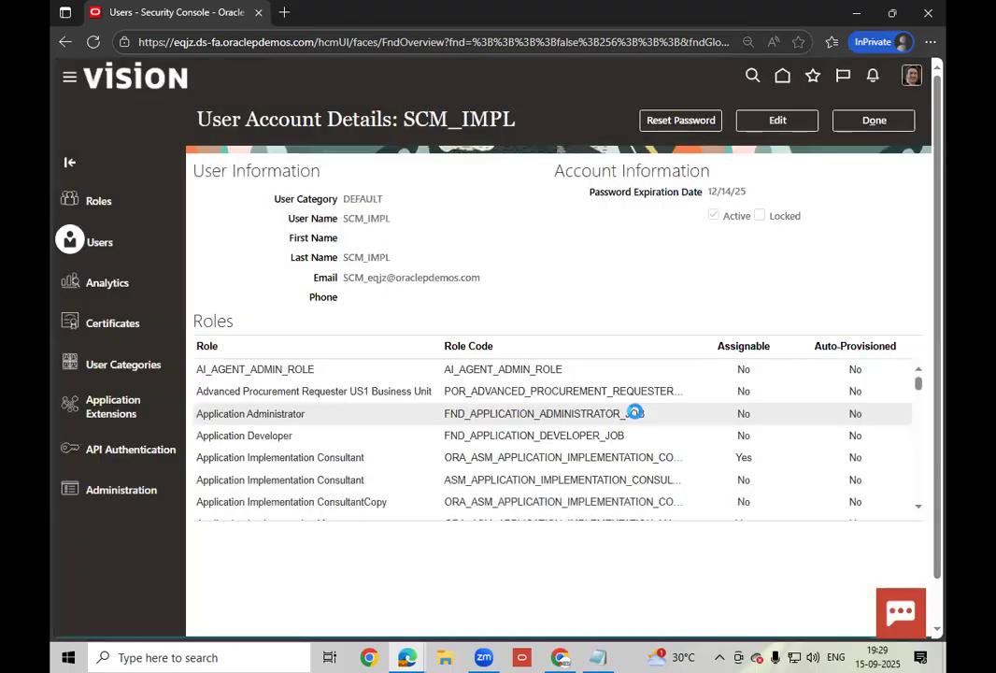
- Sign out, then sign back in as scm_impl using the pasted new password
click(869, 125)
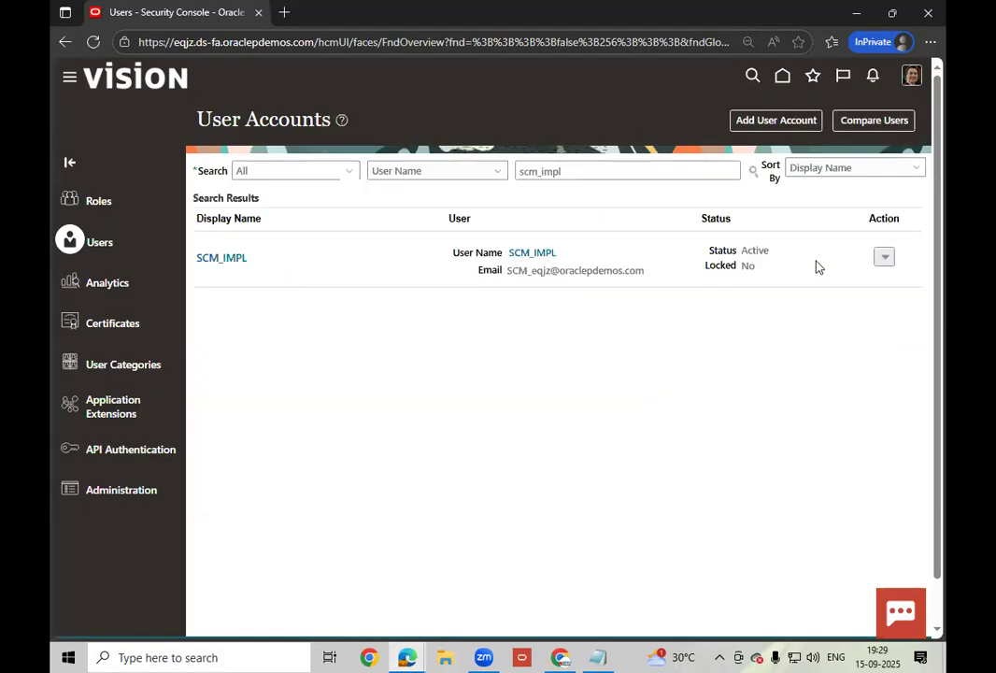
click(911, 78)
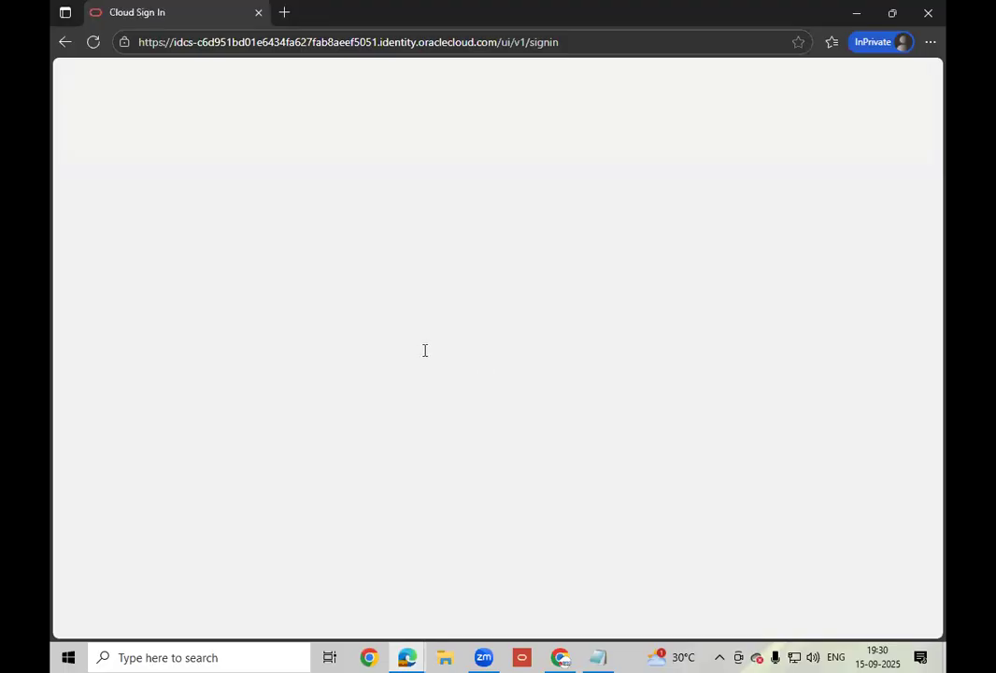
text(scm)
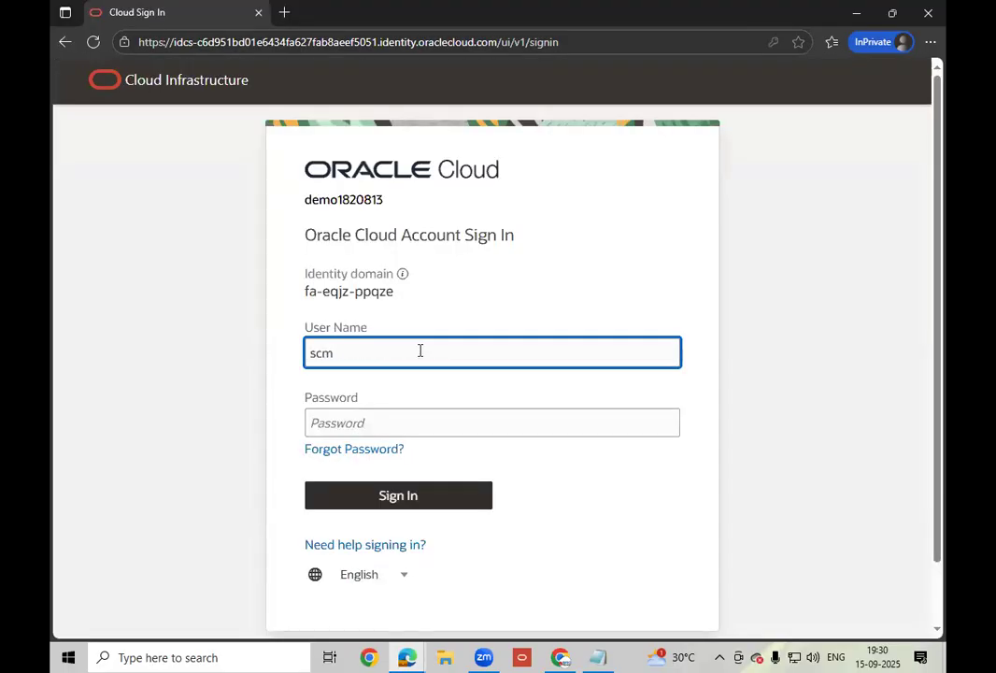
text(_impl)
key(Tab)
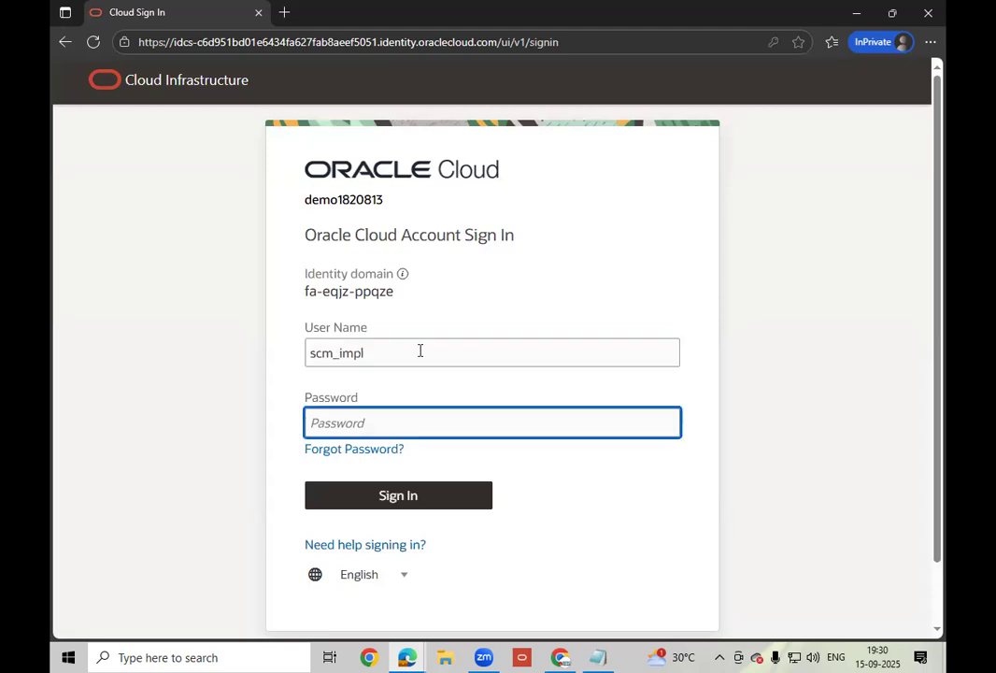
key(ctrl+v)
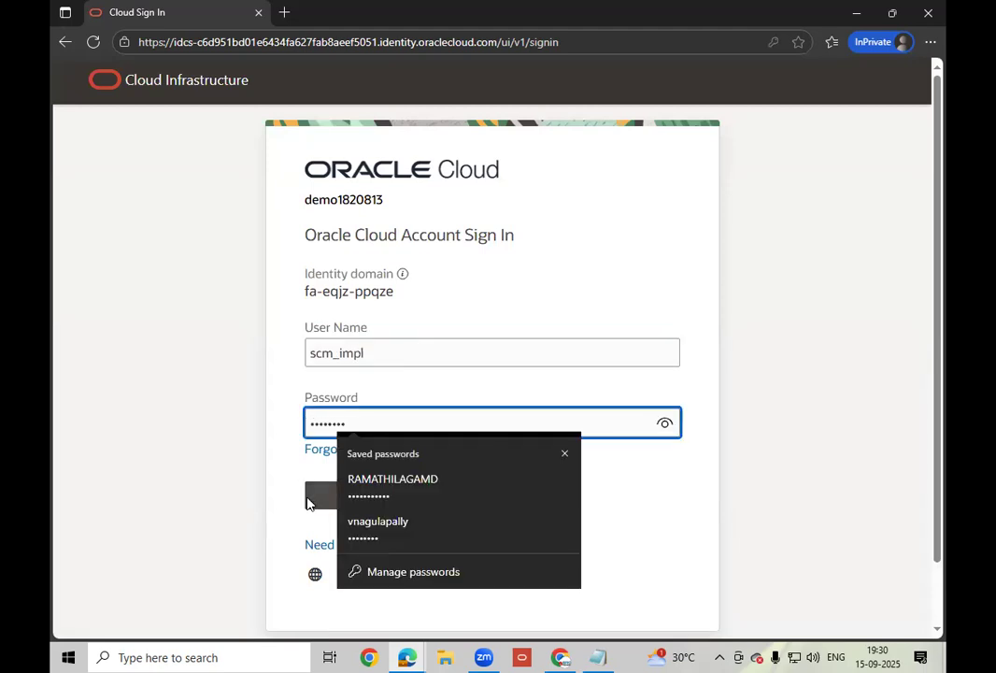
click(315, 504)
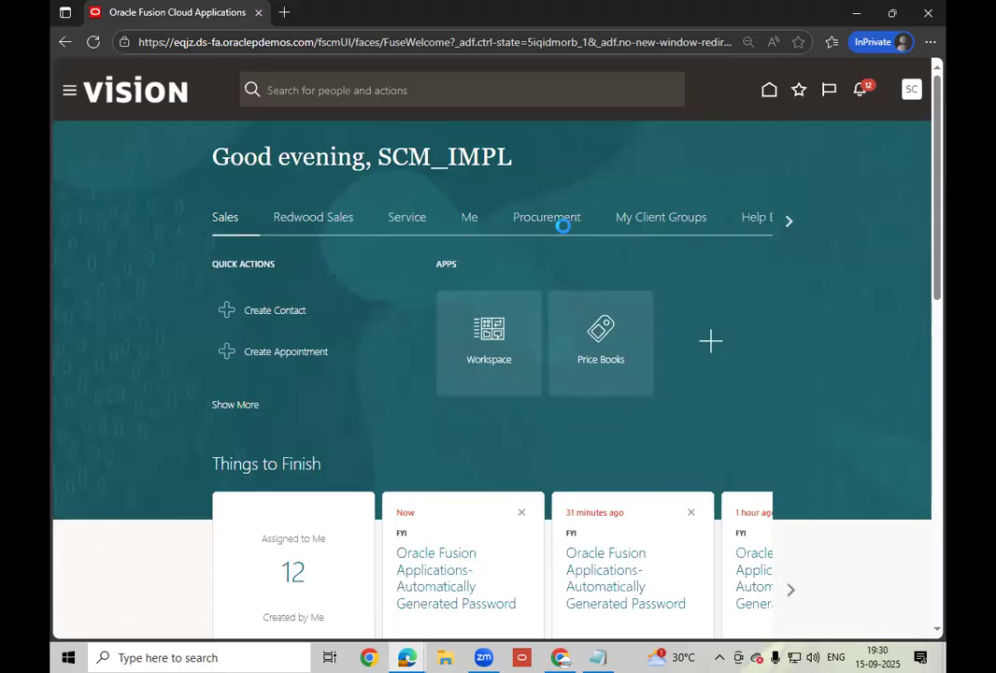
- Page to the Supply Chain Execution area and open the Inventory Management tile
click(786, 223)
click(790, 222)
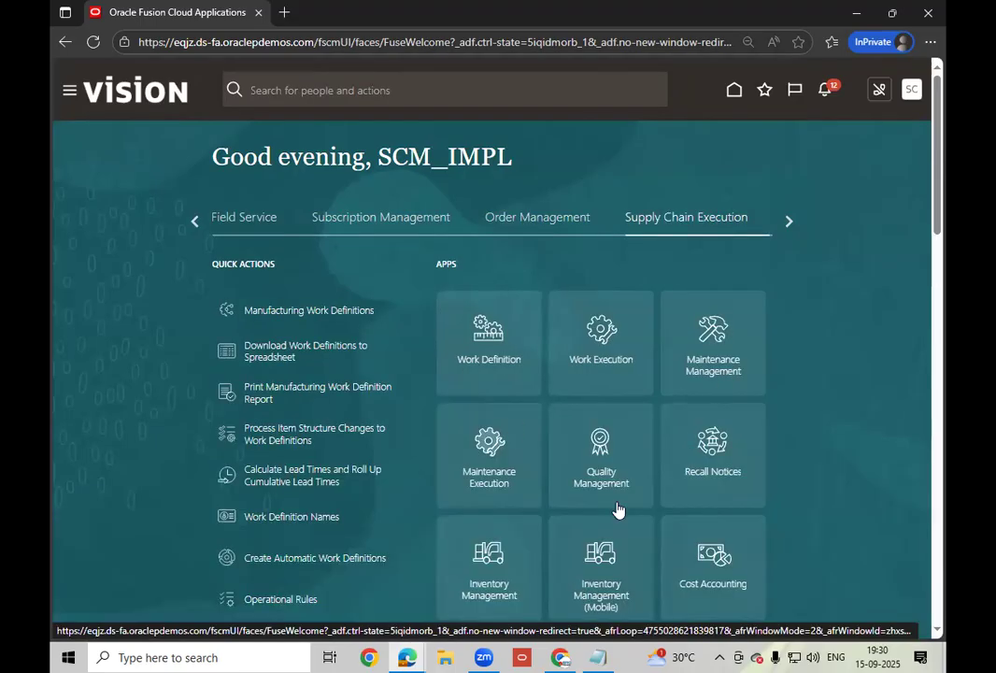
click(500, 603)
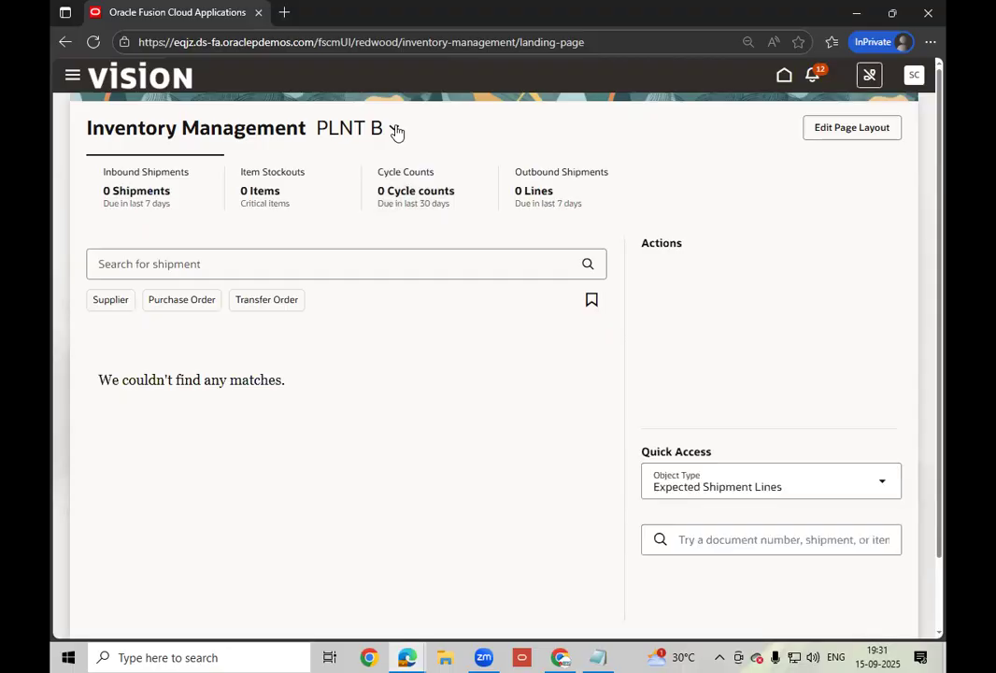
- Change the inventory organization from PLNT B to Seattle by searching 'sea'
click(394, 130)
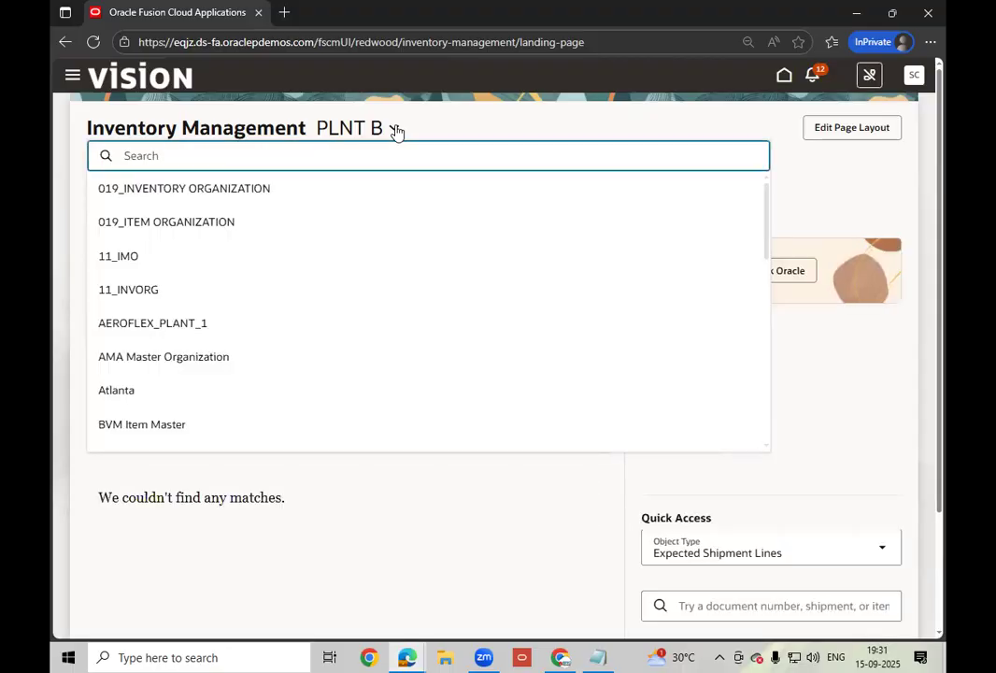
text(oo)
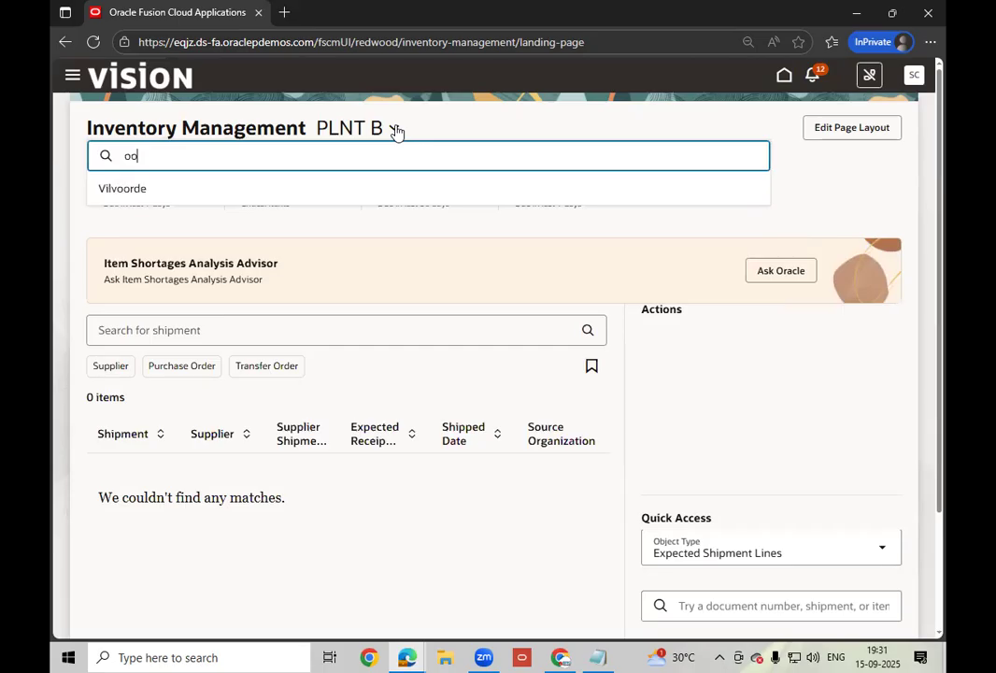
key(BackSpace)
key(BackSpace)
text(00)
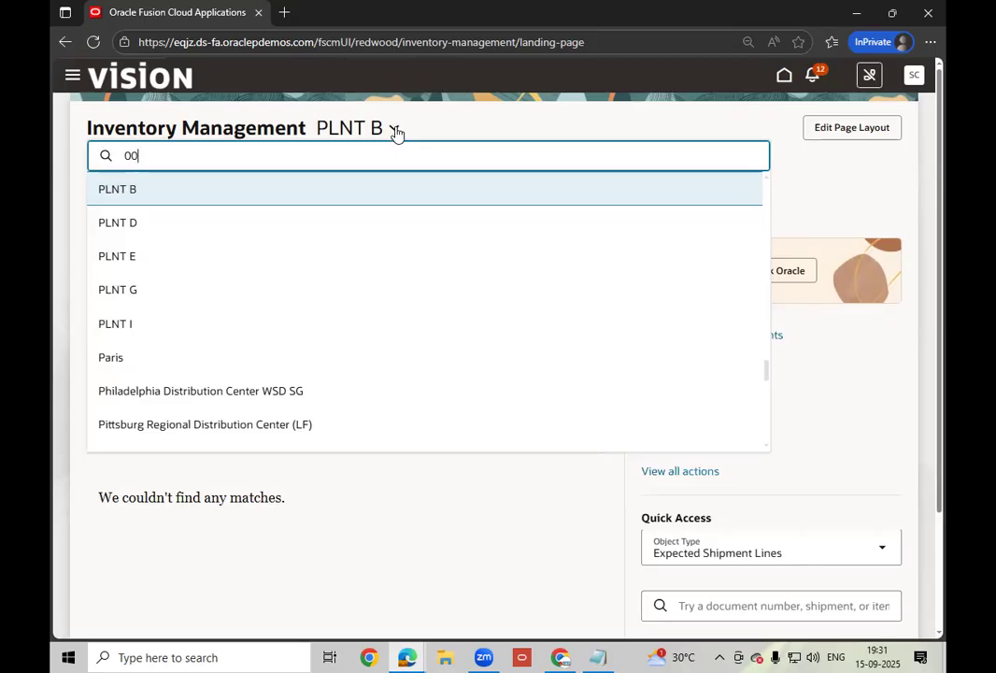
text(1)
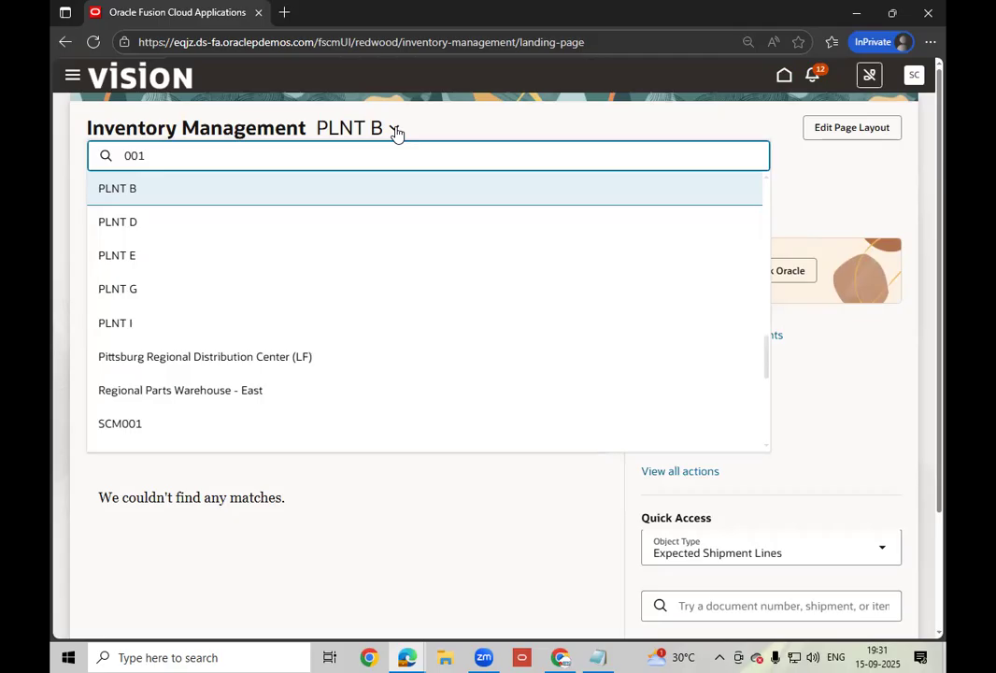
key(BackSpace)
key(BackSpace)
key(BackSpace)
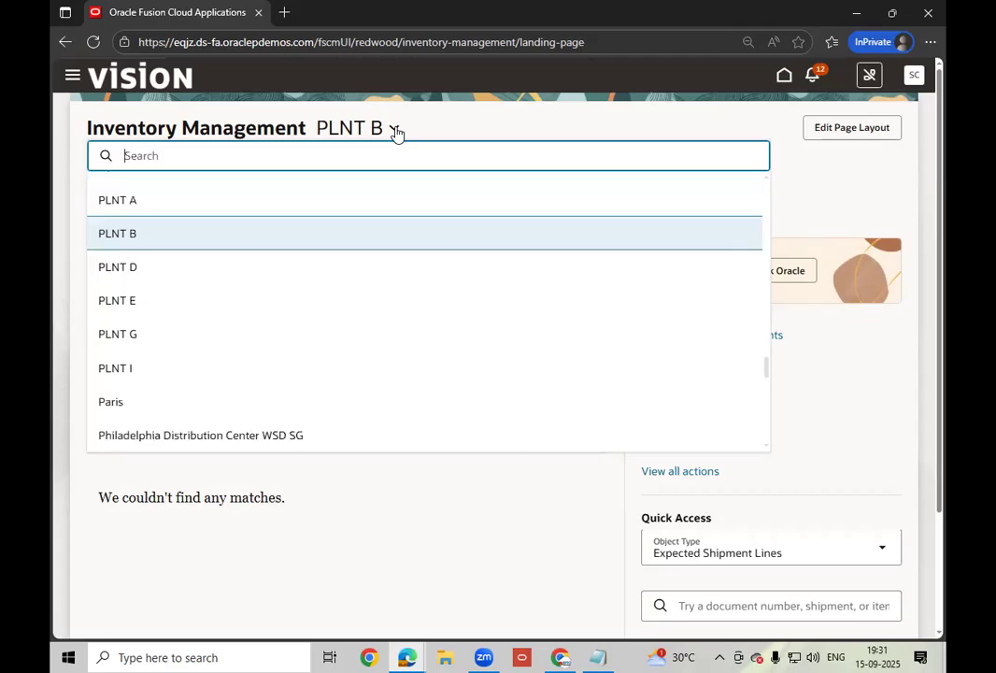
text(sea)
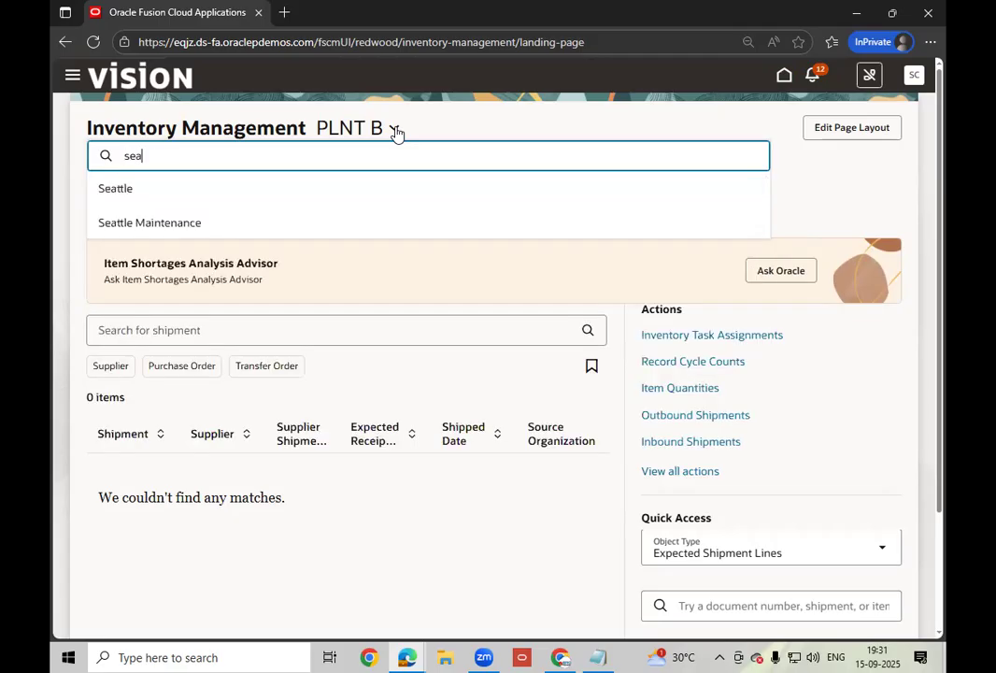
click(139, 191)
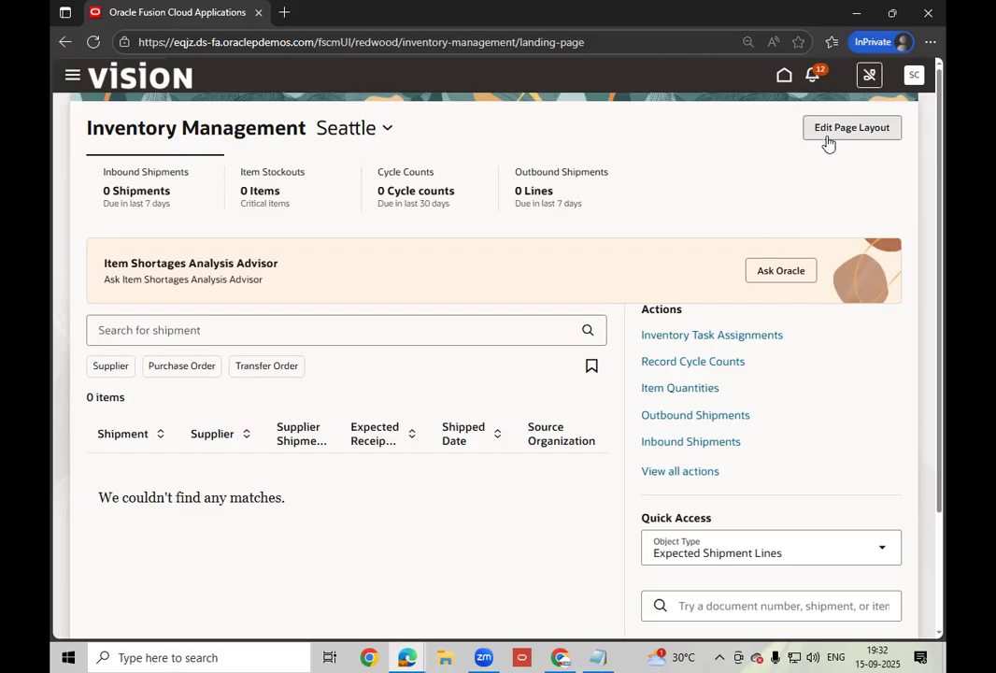
- Turn on Edit Page Layout for the Seattle landing page and review its panels with the Library open
click(861, 137)
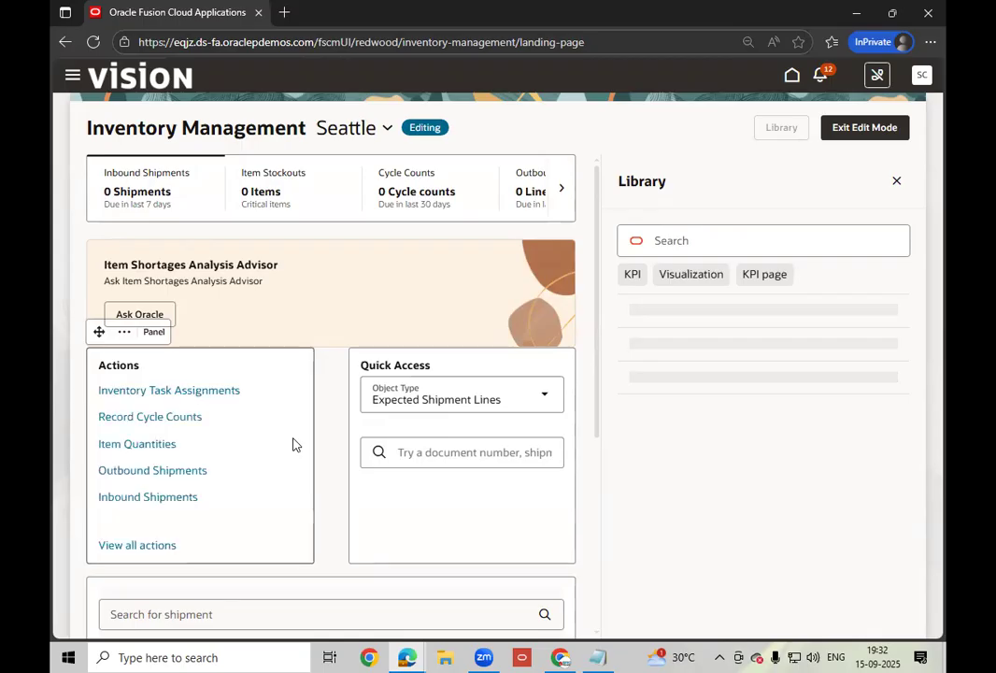
scroll(292, 444, down, 1)
scroll(293, 443, down, 3)
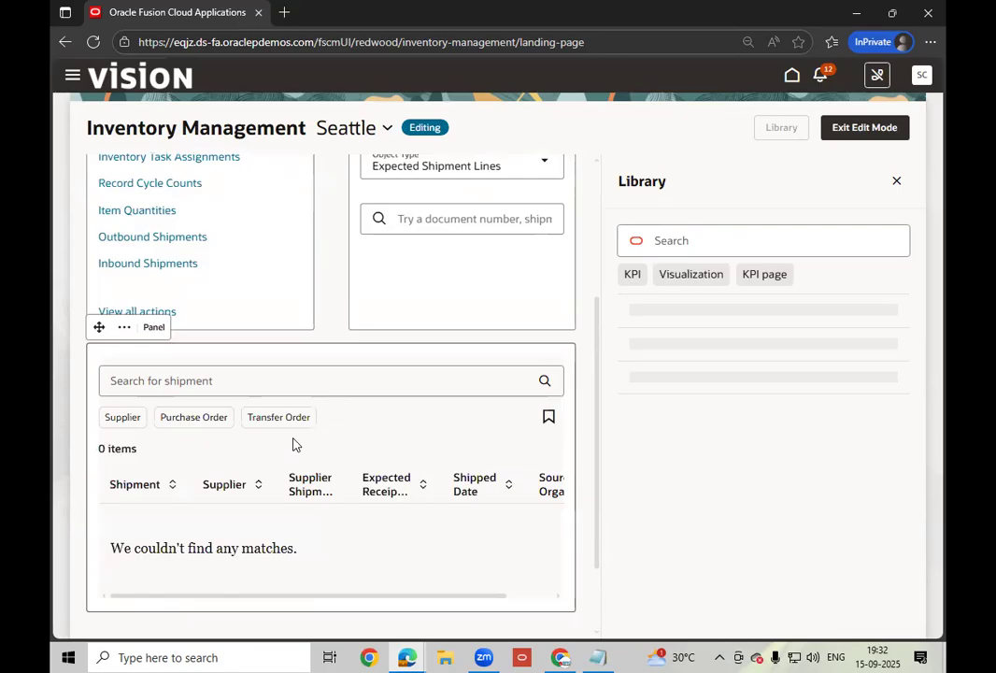
scroll(292, 444, up, 3)
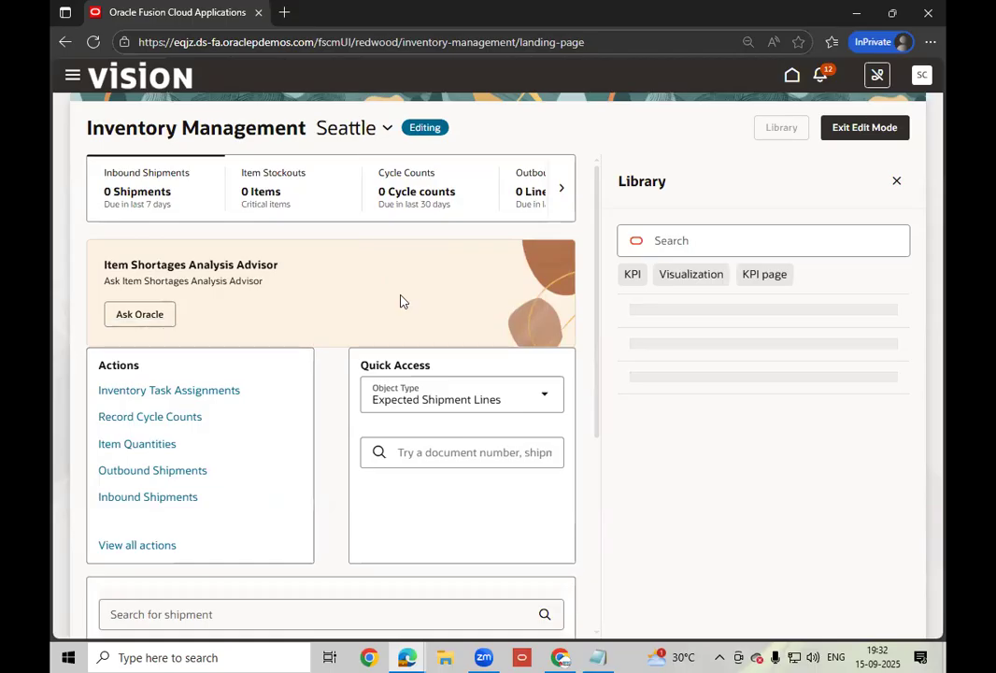
scroll(400, 300, down, 3)
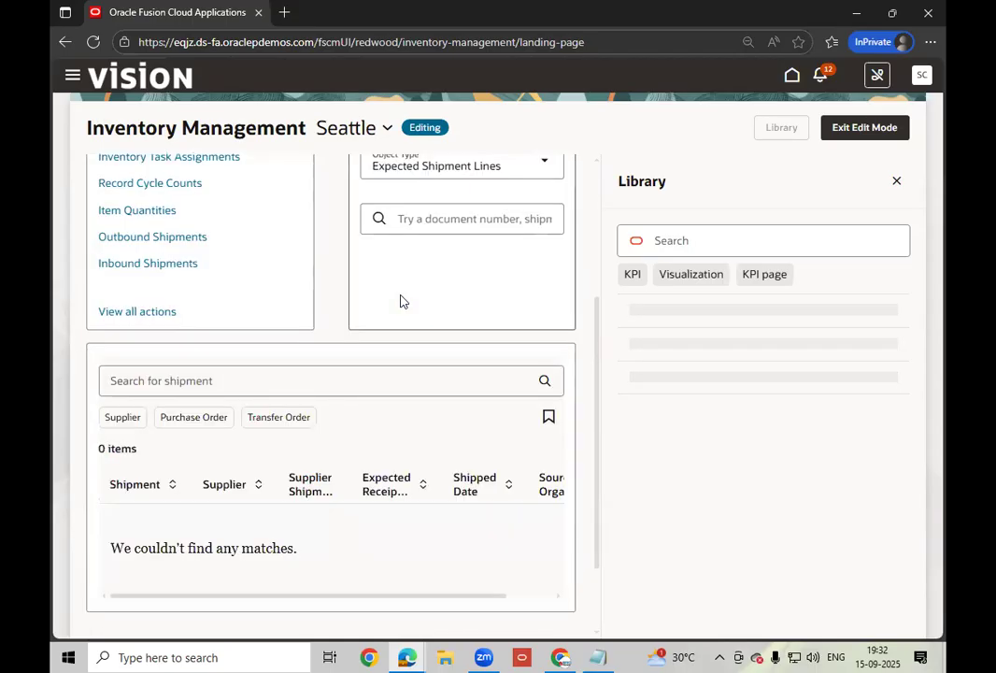
scroll(400, 300, up, 2)
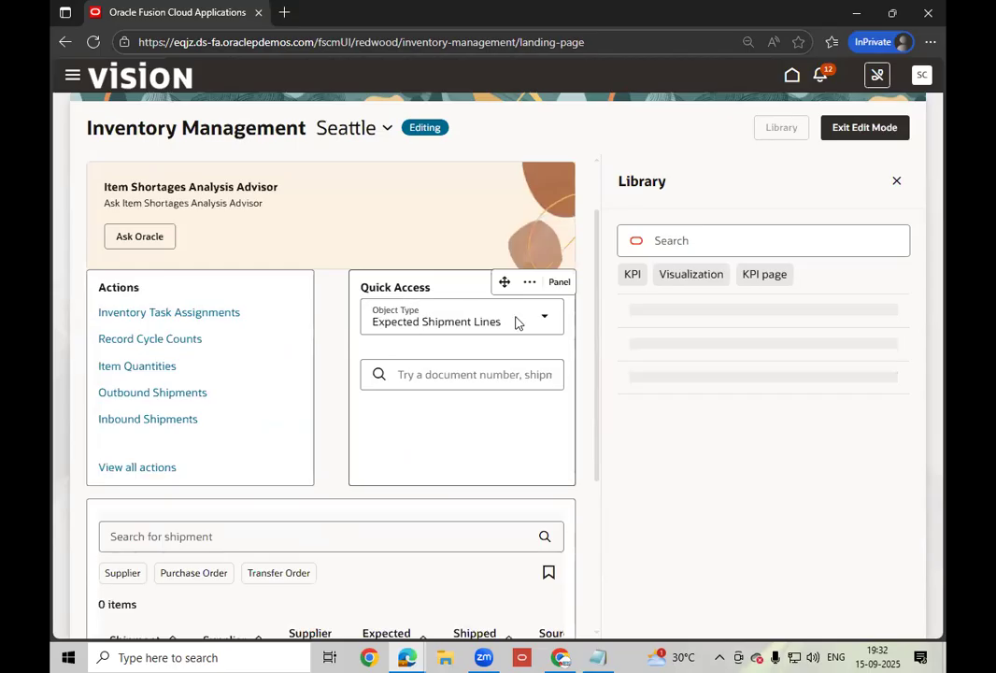
scroll(515, 322, down, 1)
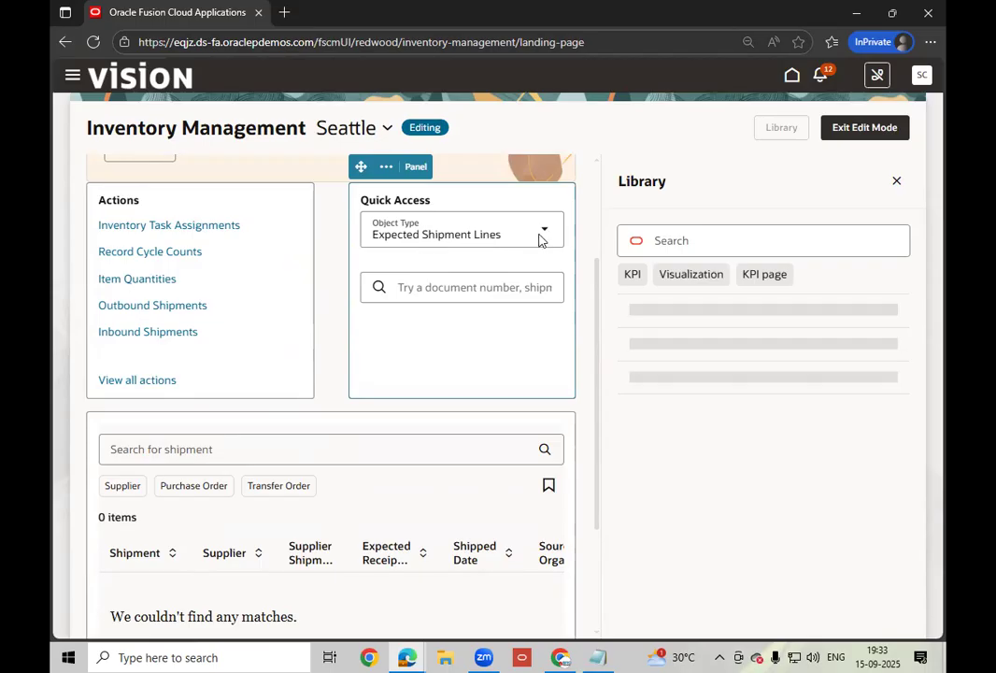
scroll(539, 240, down, 3)
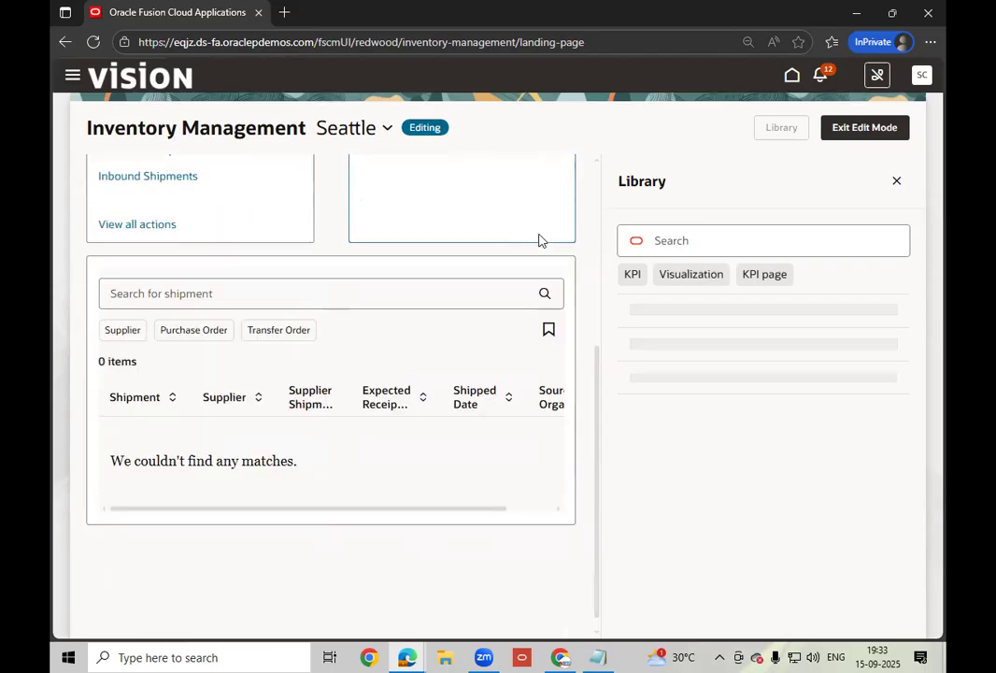
scroll(539, 240, up, 5)
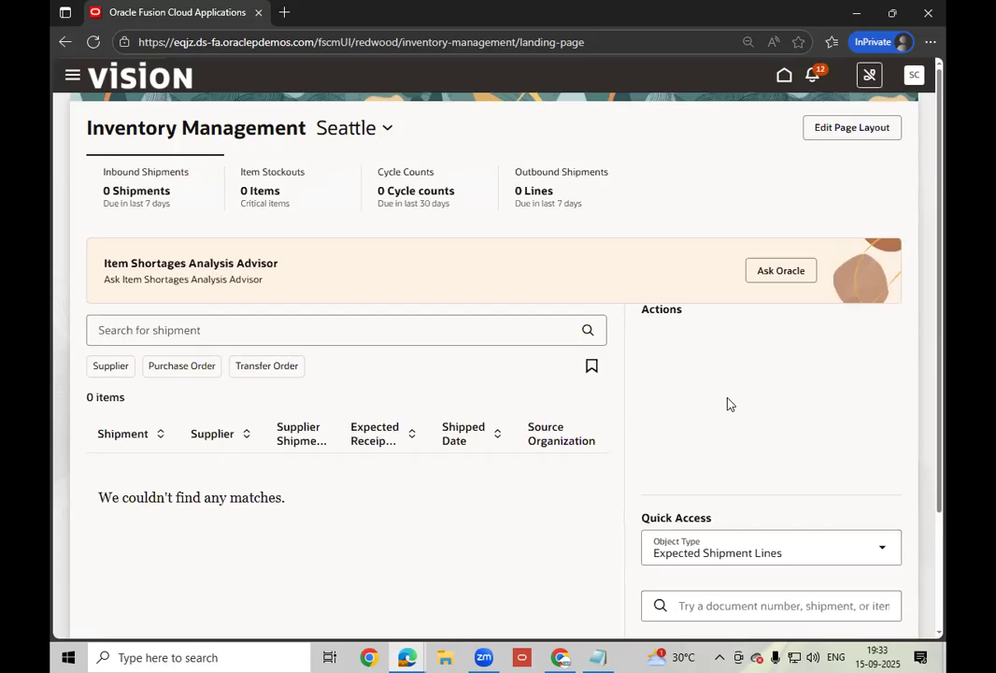
- Set the Quick Access object type to Expected Shipment Lines after exiting edit mode
scroll(727, 403, down, 2)
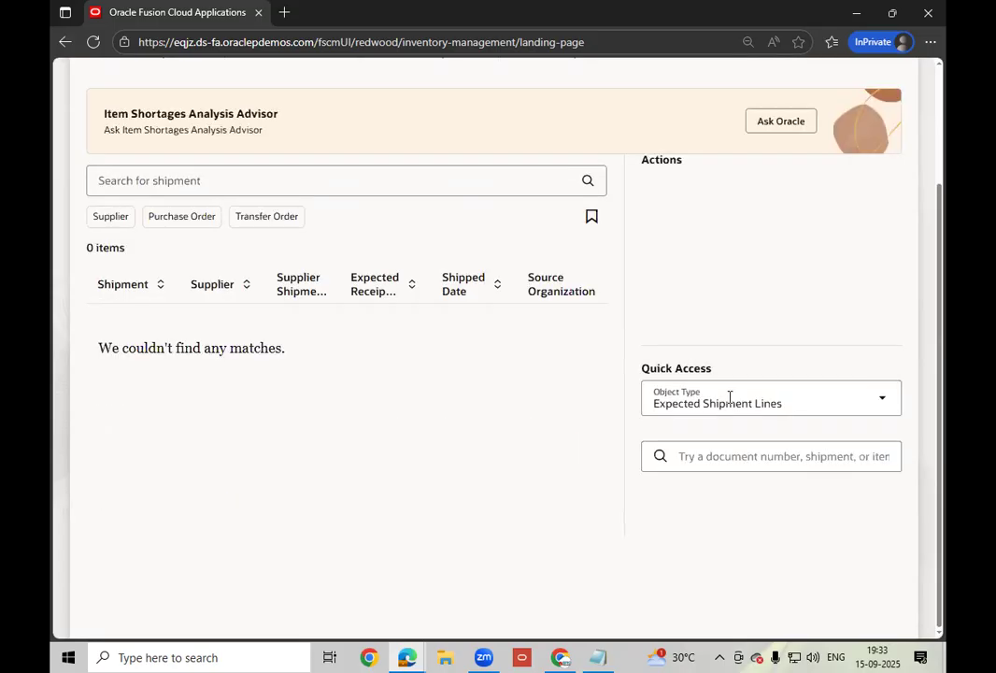
click(880, 405)
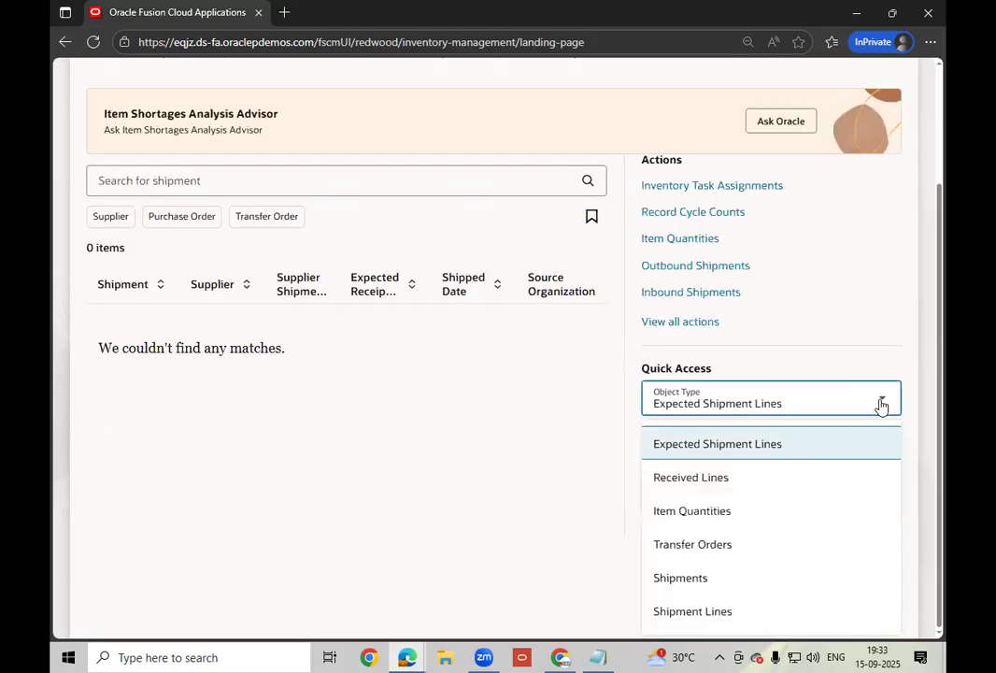
click(719, 443)
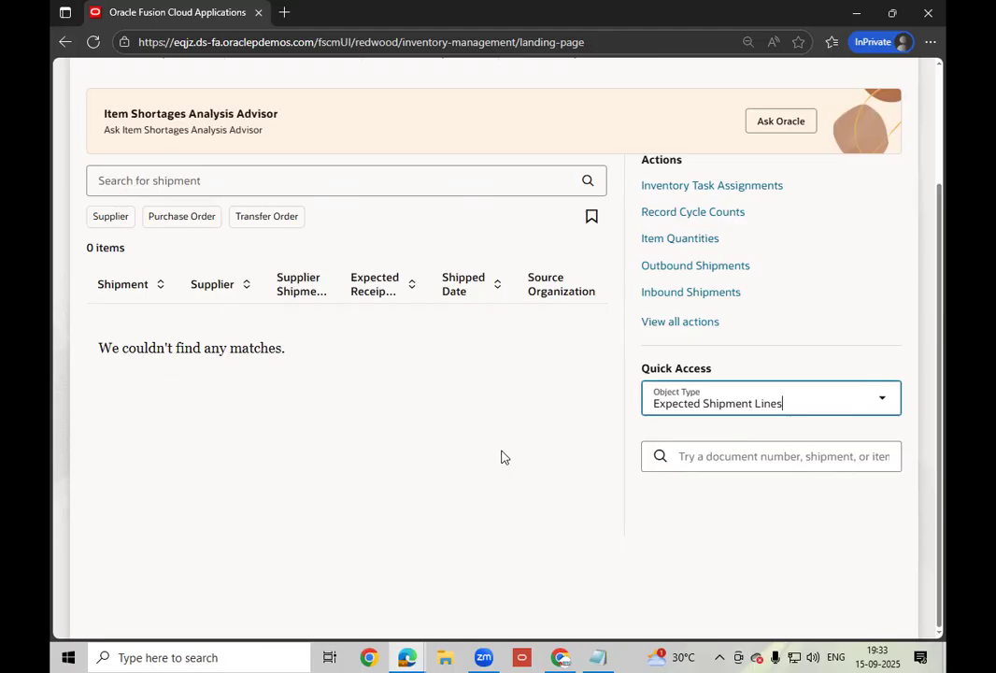
scroll(501, 457, up, 3)
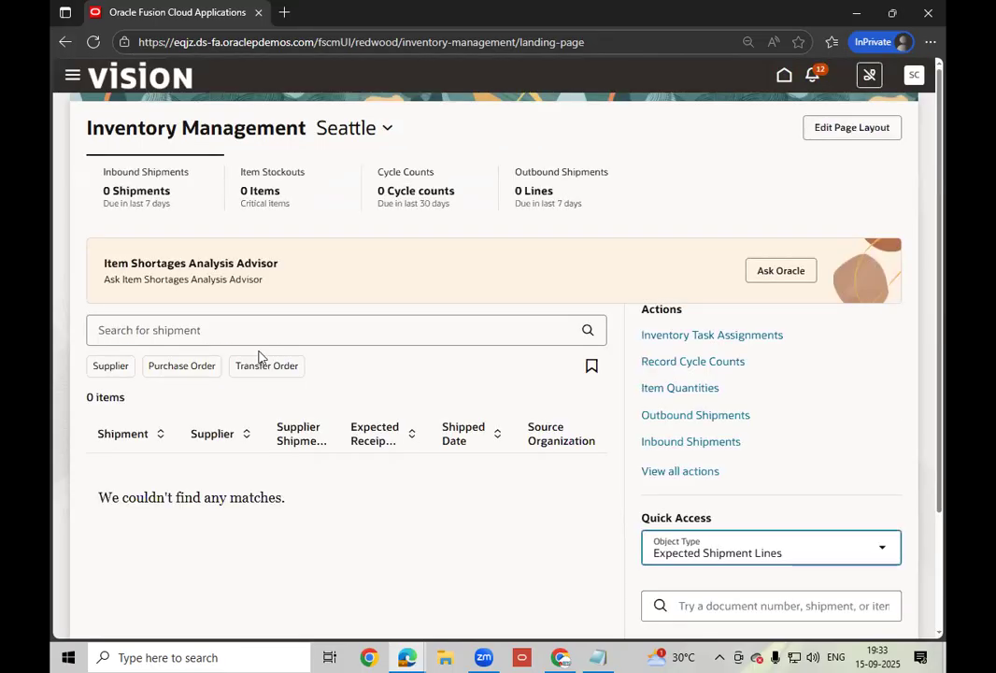
click(171, 367)
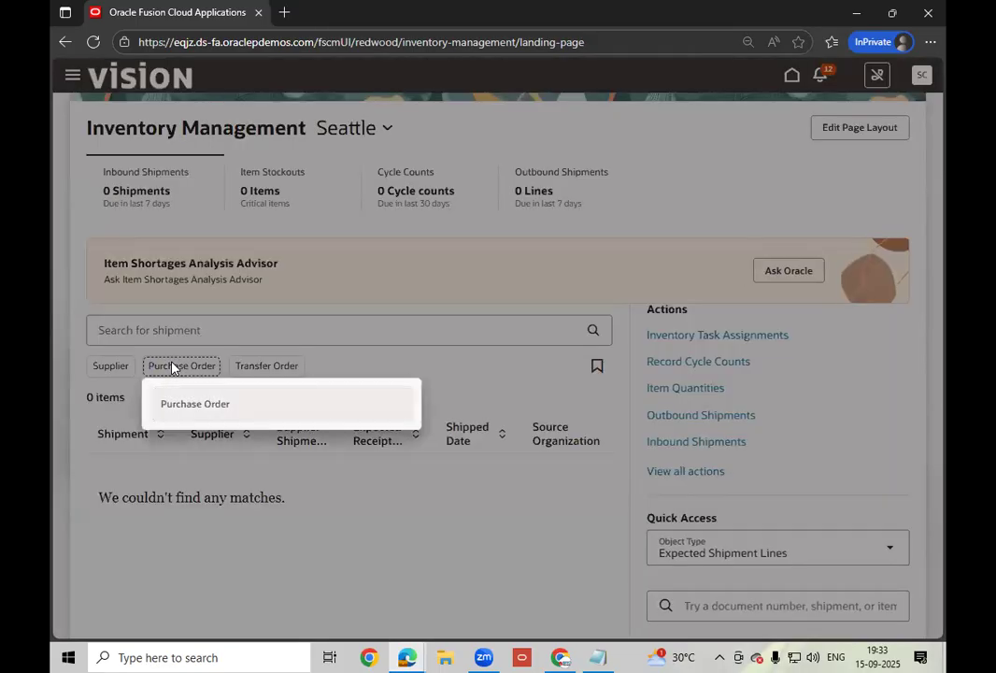
- Clear the mistyped entry and paste purchase order US165195 from the notes into the filter field
click(194, 397)
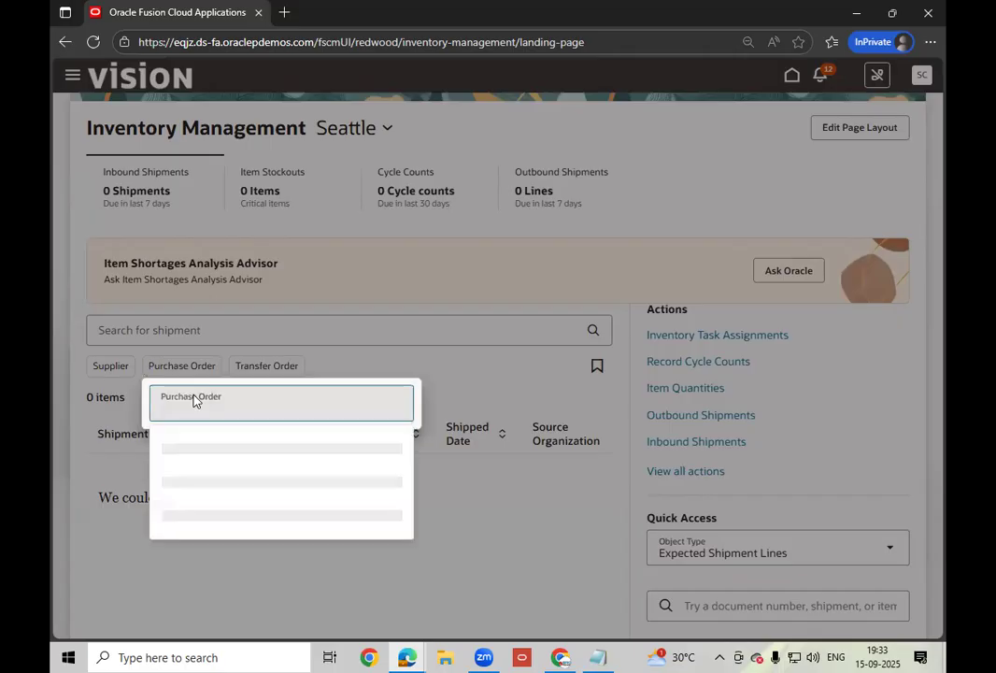
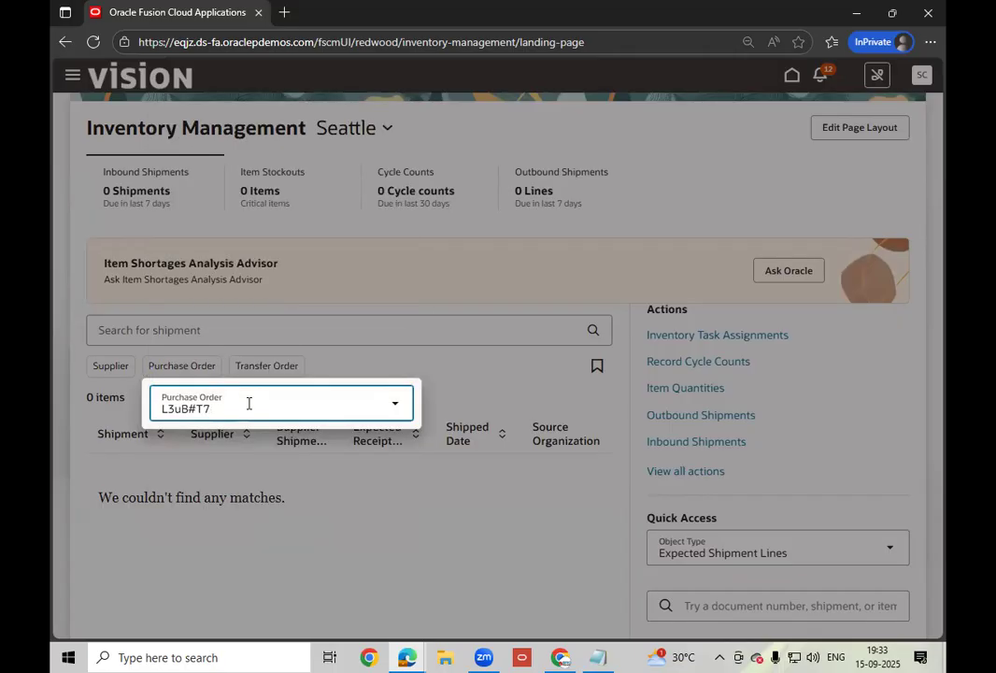
key(ctrl+a)
key(BackSpace)
click(612, 655)
double_click(331, 319)
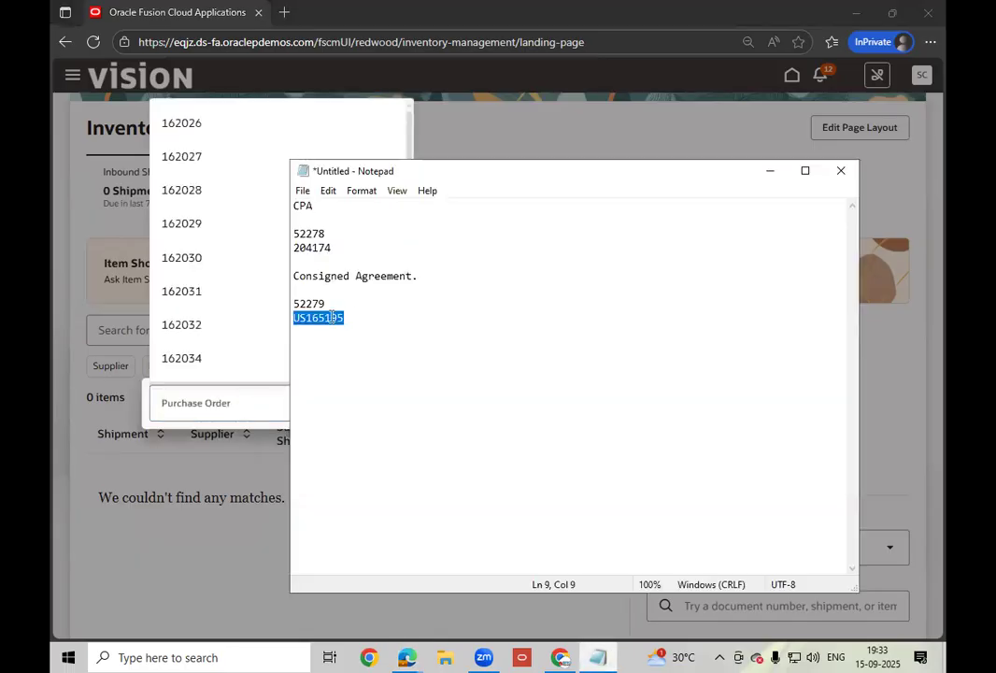
right_click(332, 319)
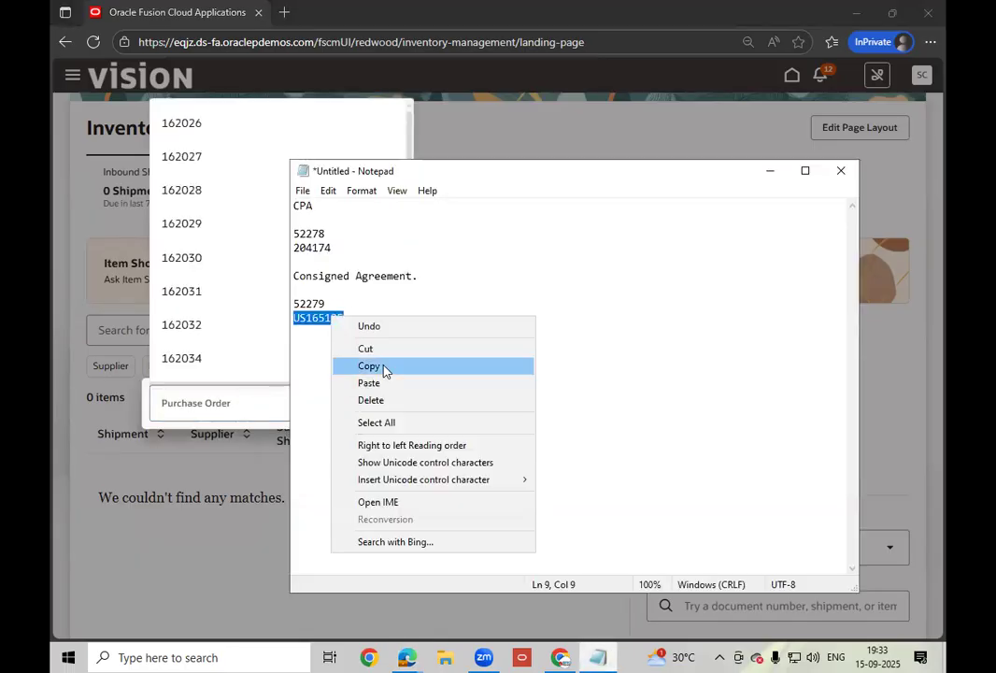
click(213, 397)
key(ctrl+v)
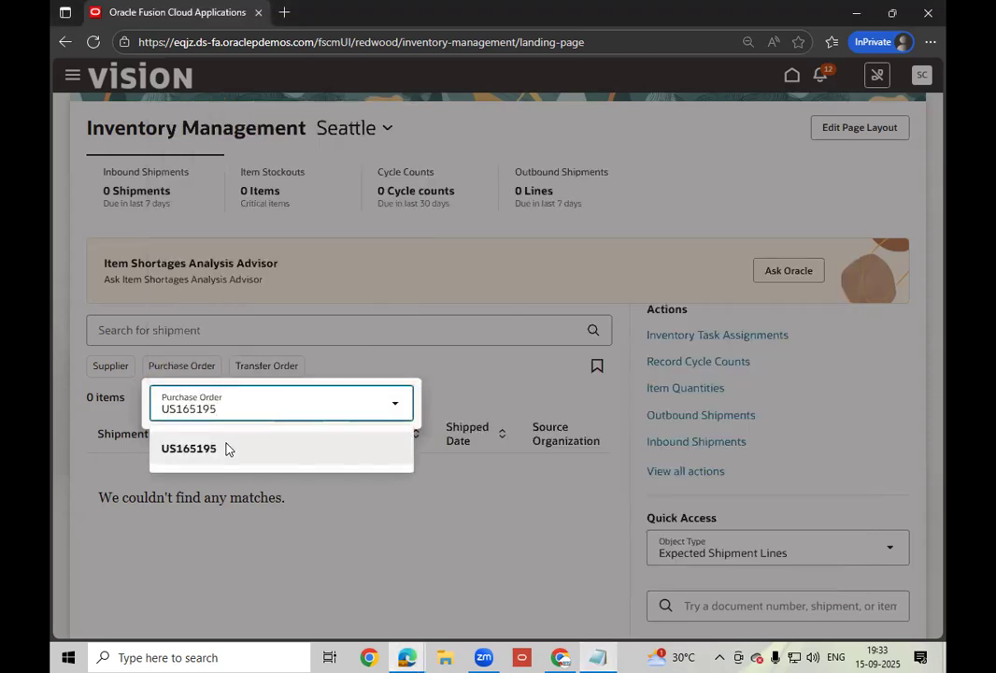
- Apply the US165195 Purchase Order filter and run the shipment search, which returns no matches
click(226, 449)
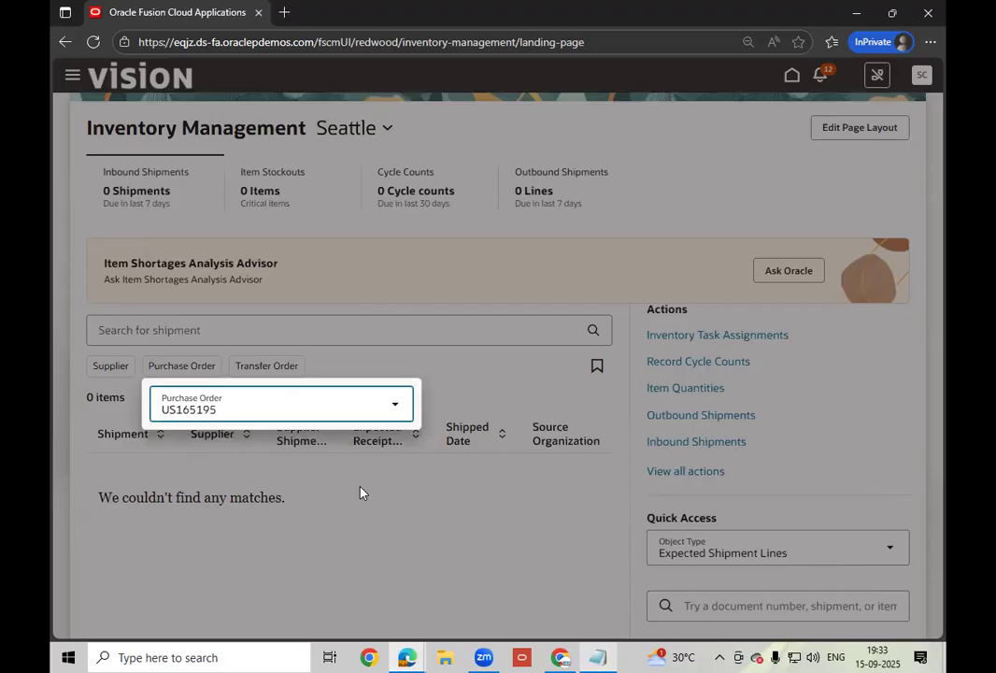
key(Return)
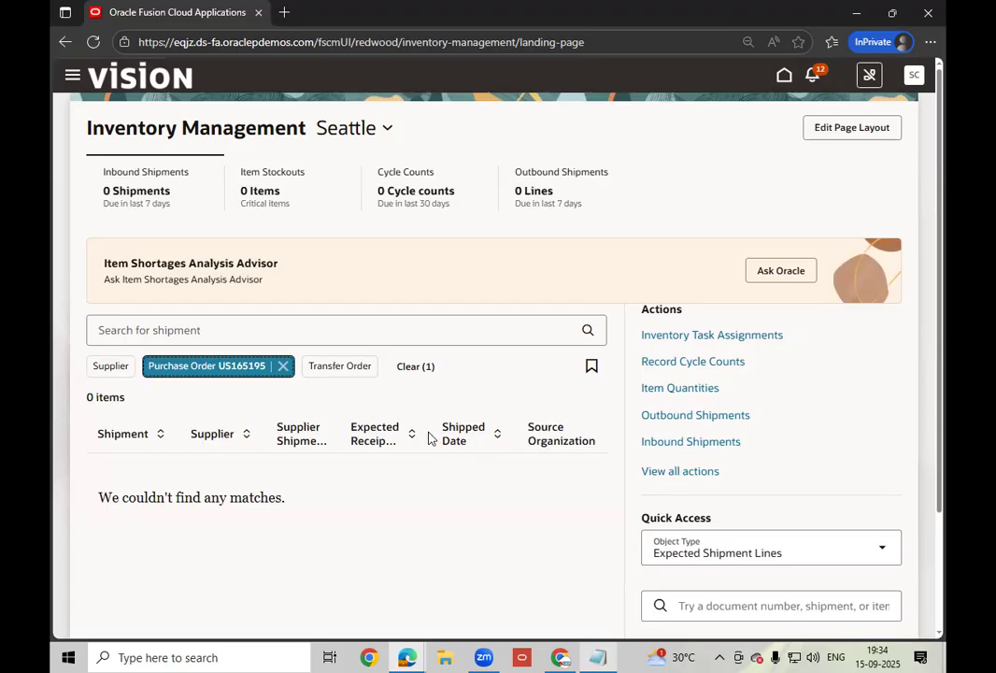
key(Return)
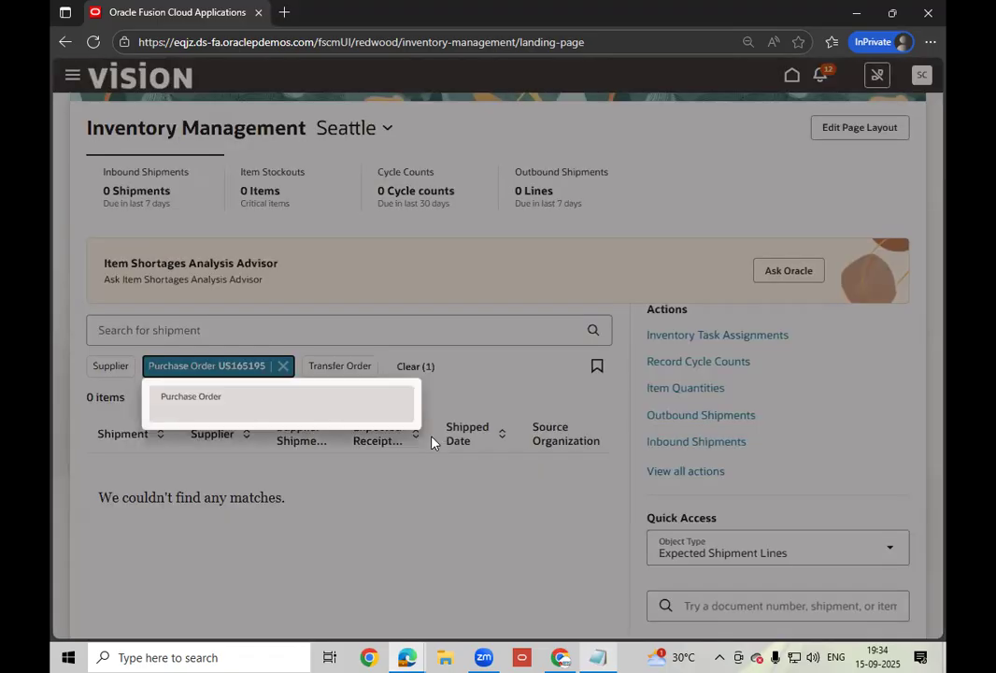
click(526, 367)
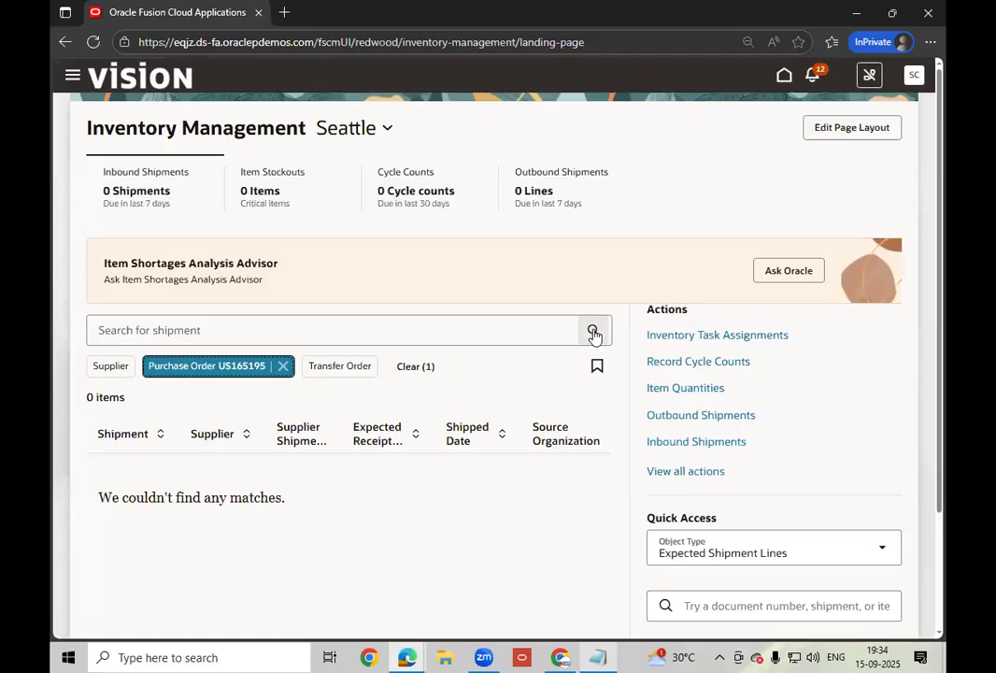
click(594, 336)
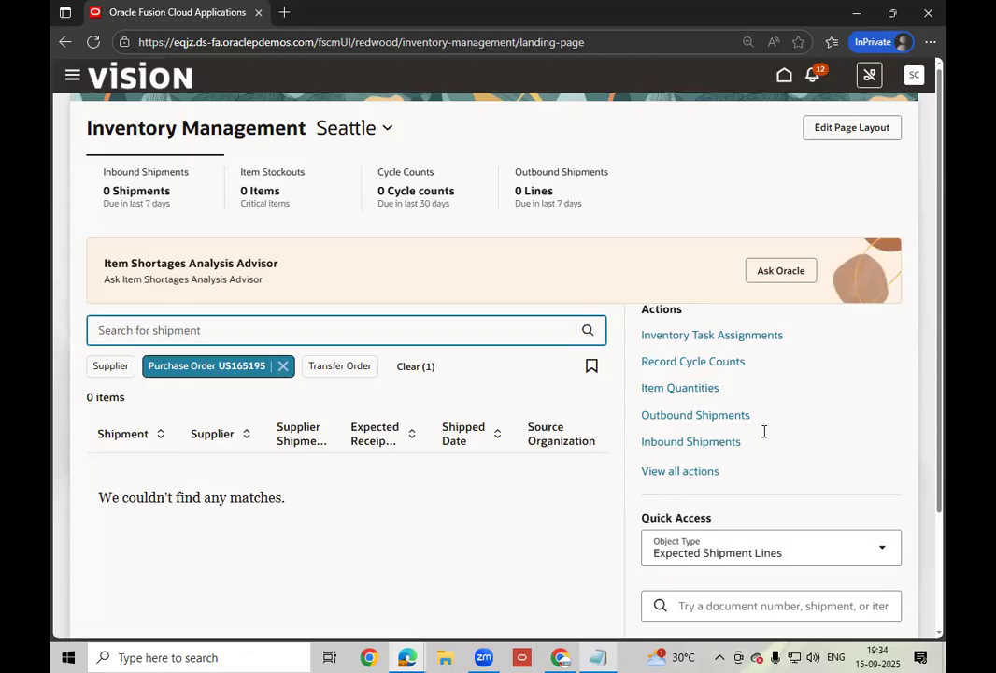
scroll(578, 382, down, 2)
scroll(572, 384, down, 1)
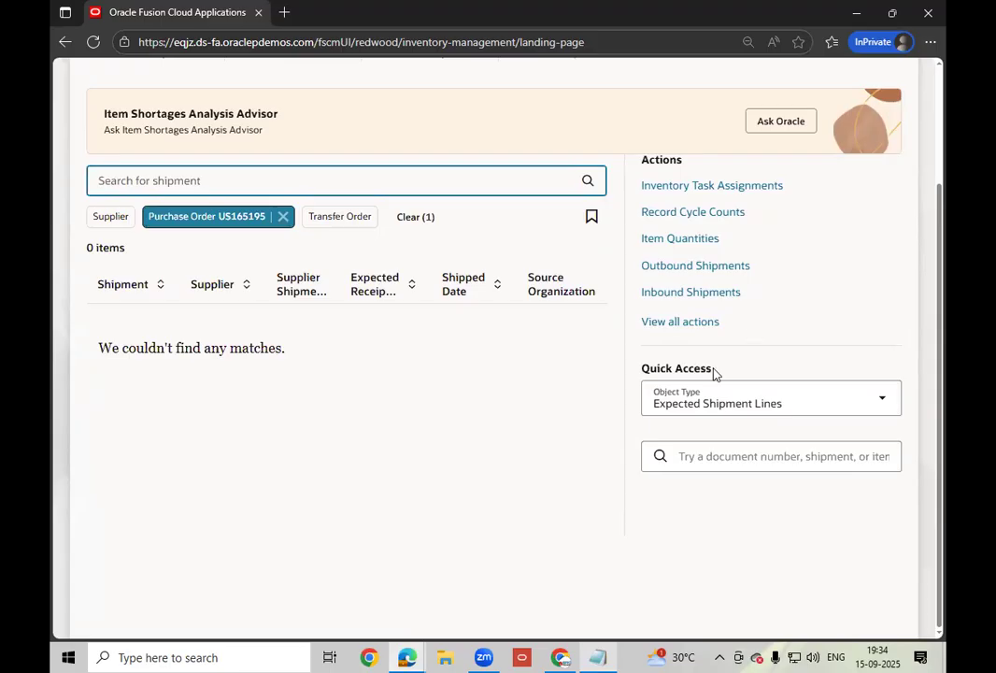
- From View all actions, go to Inbound Shipments and open Expected Shipment Lines for Operations
click(681, 321)
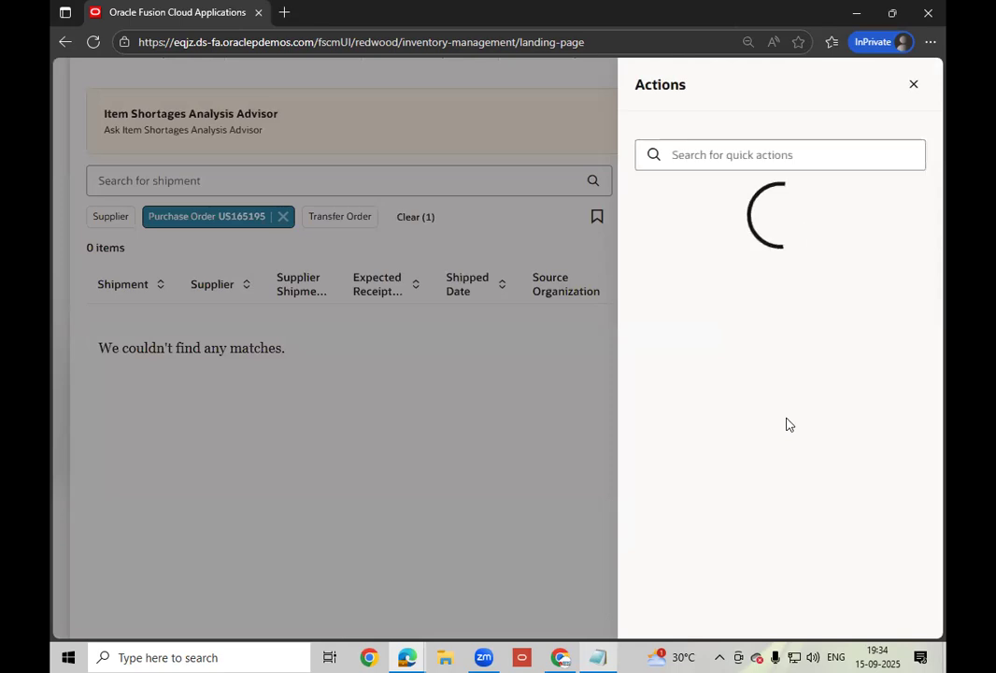
click(715, 357)
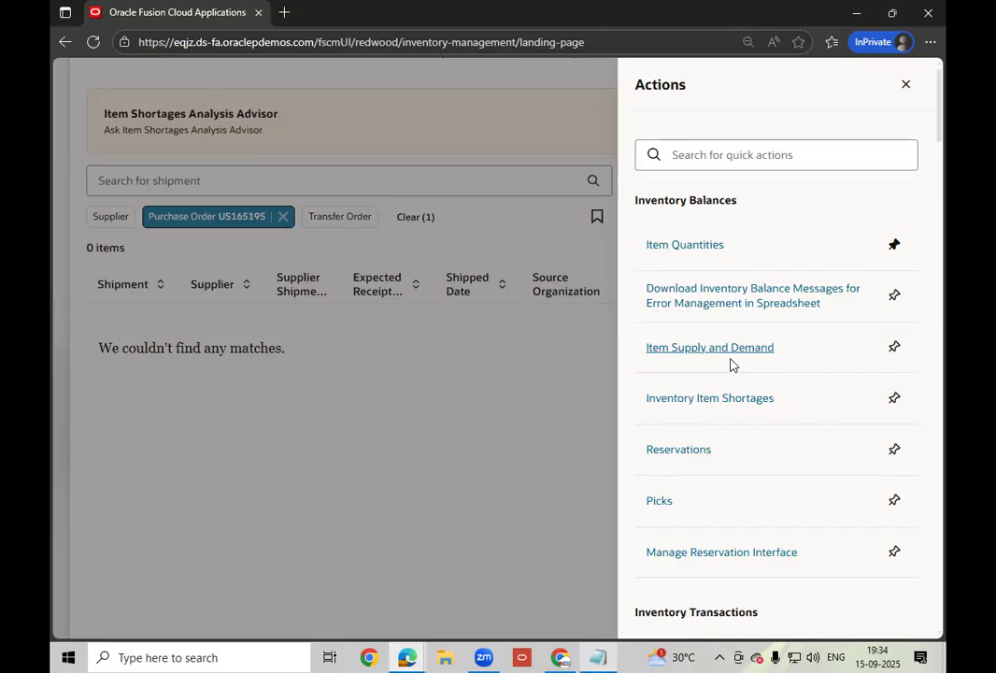
scroll(731, 364, down, 1)
scroll(732, 364, down, 1)
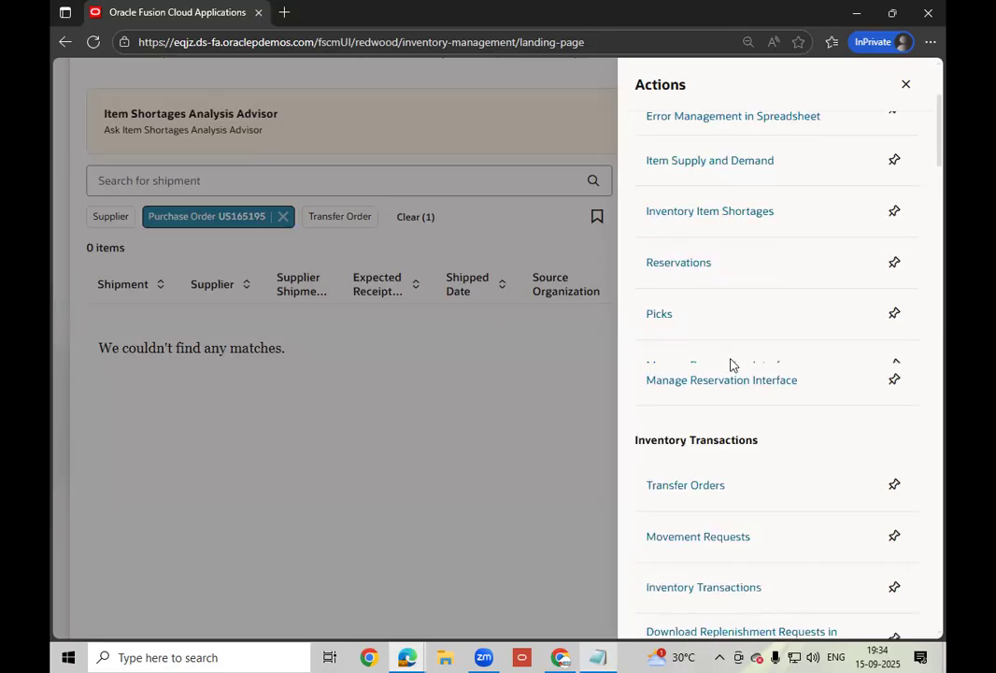
scroll(732, 364, down, 1)
scroll(732, 364, down, 1)
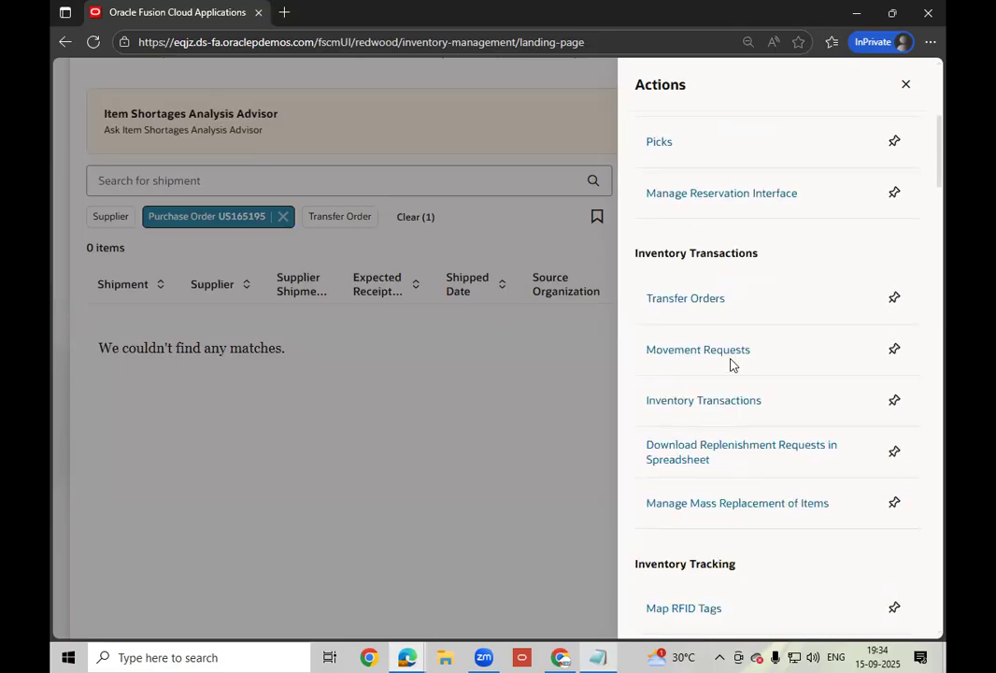
scroll(732, 364, down, 3)
scroll(731, 364, down, 2)
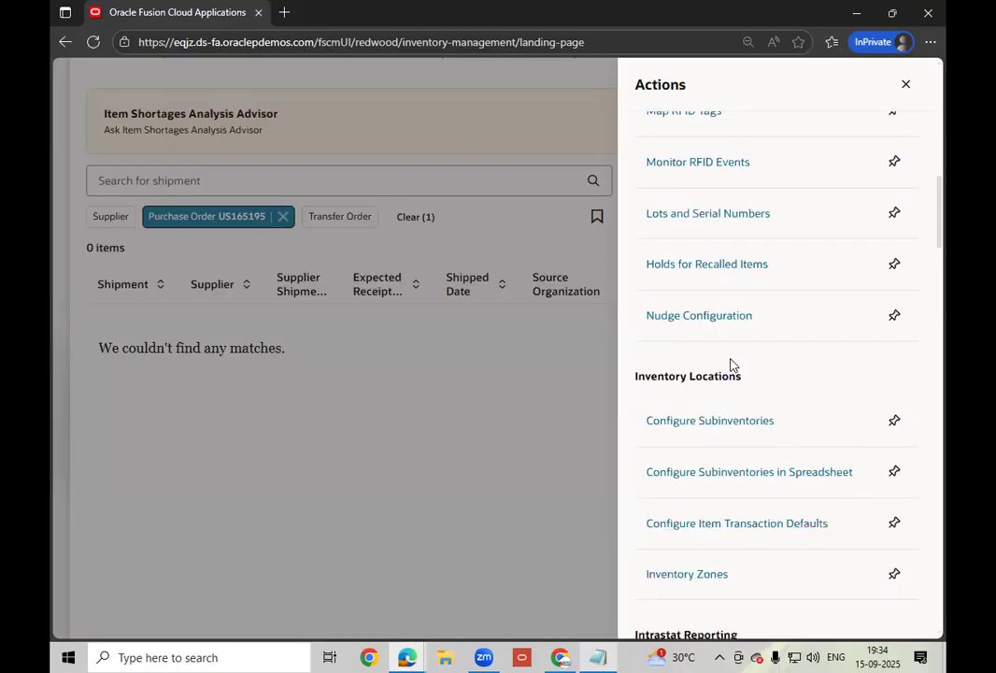
scroll(732, 364, down, 3)
scroll(732, 364, down, 1)
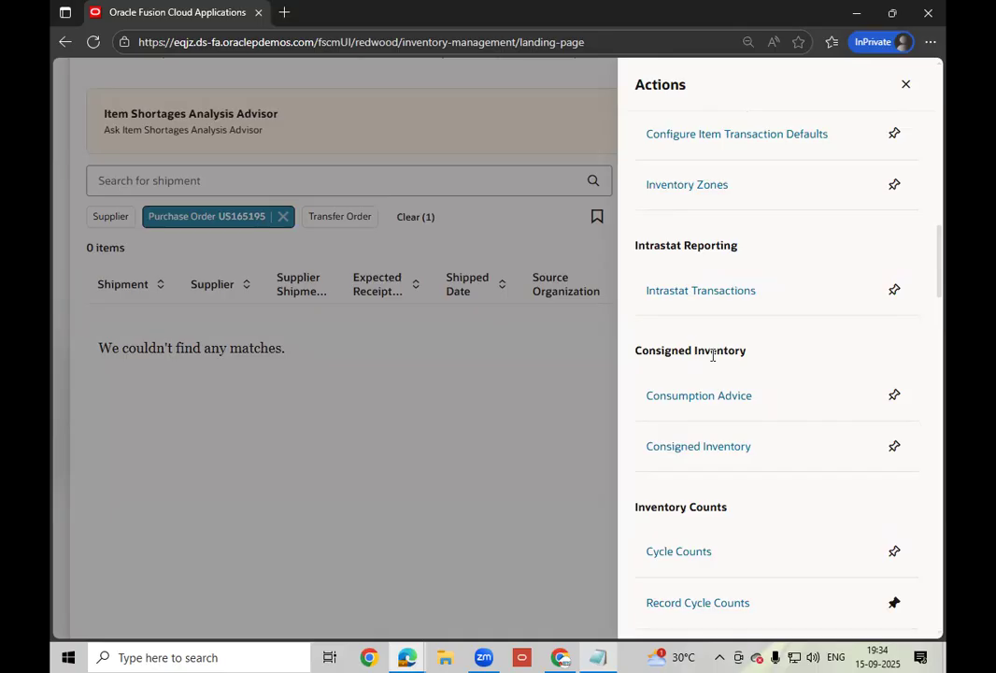
scroll(711, 355, down, 2)
scroll(712, 355, down, 3)
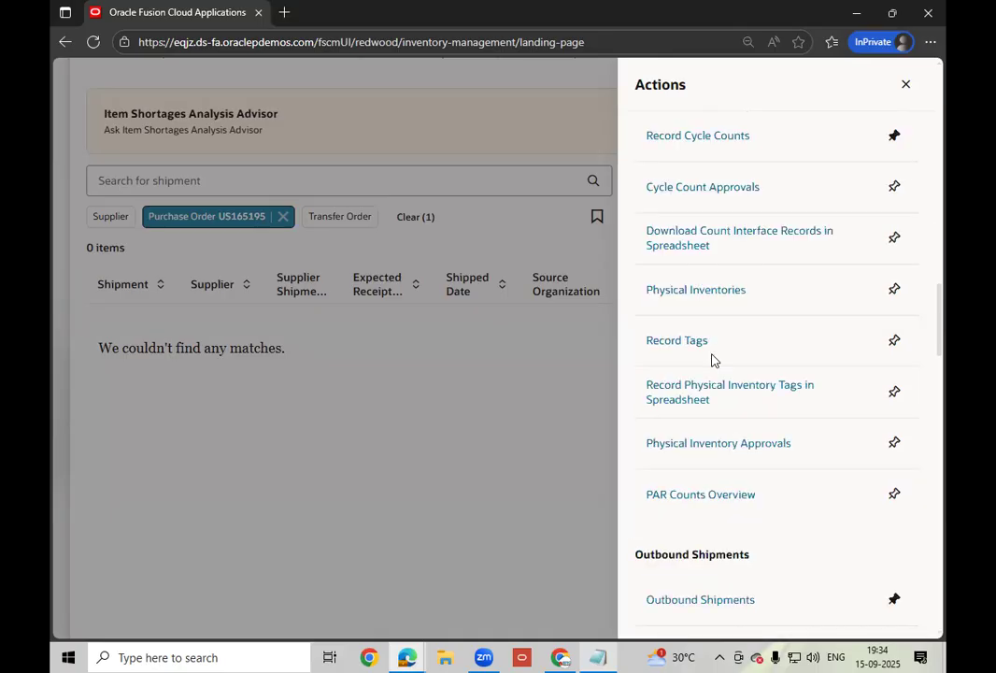
scroll(712, 359, down, 3)
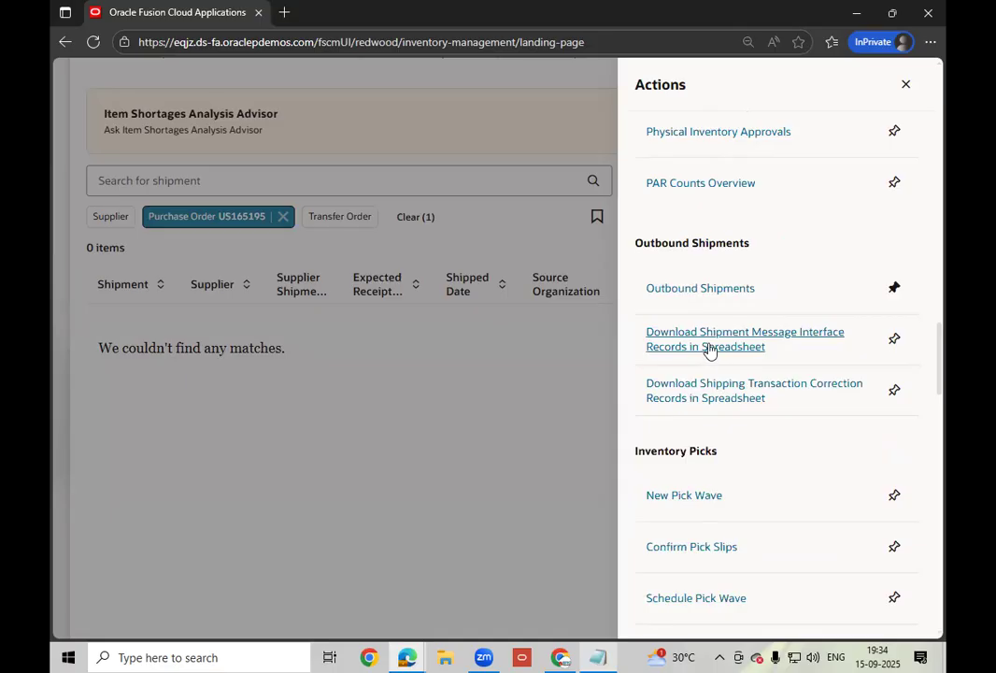
scroll(709, 349, down, 2)
scroll(709, 349, down, 2)
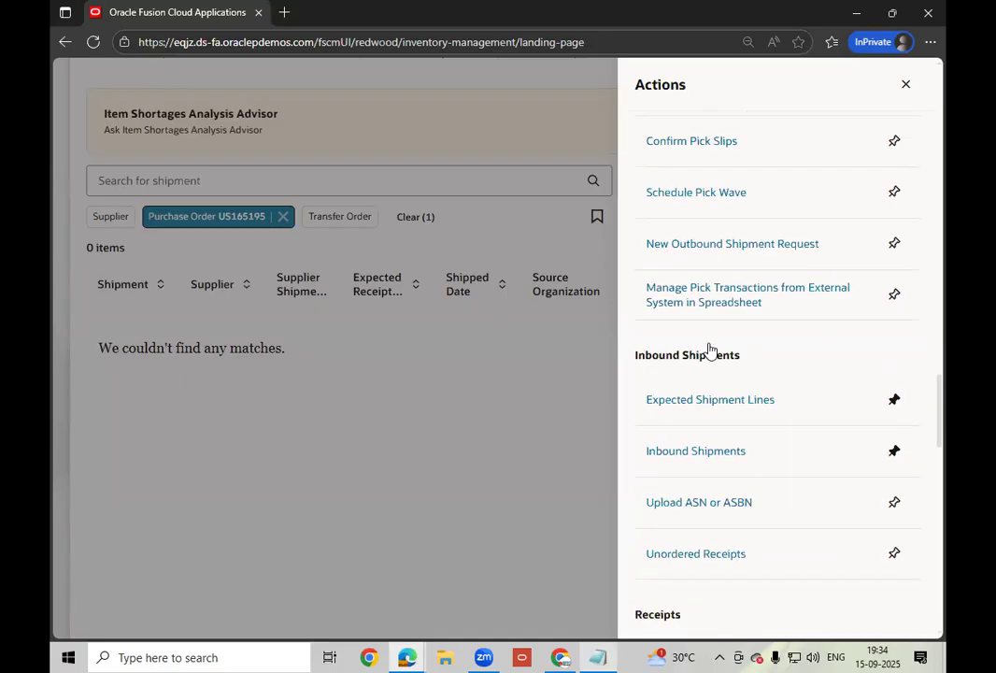
scroll(709, 349, down, 1)
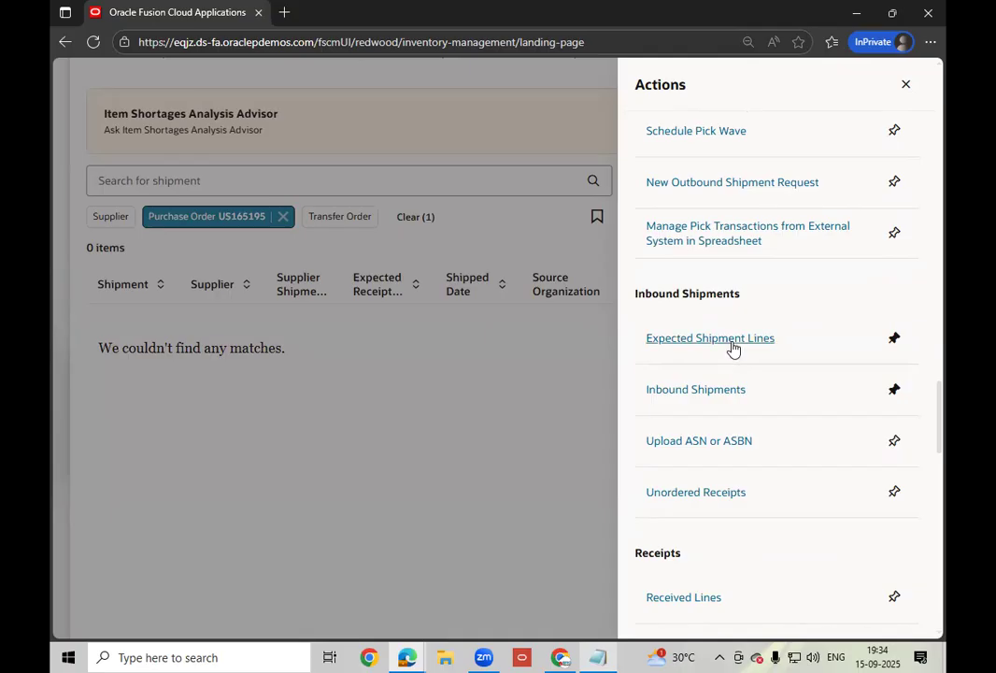
click(710, 338)
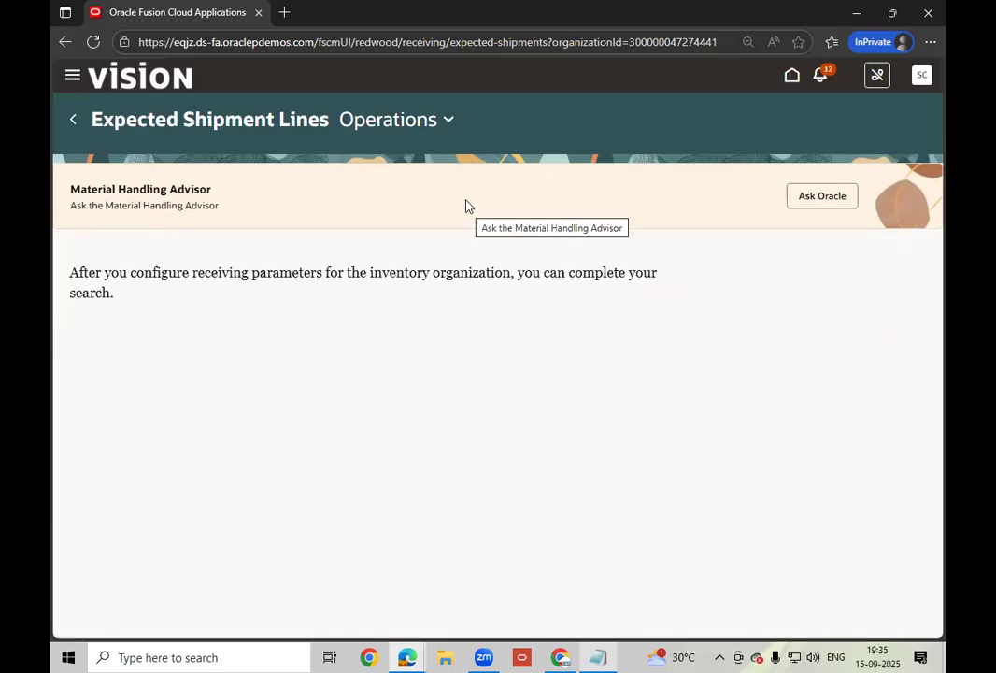
- Switch the working organization to Seattle by searching 'sea' in the organization list
click(448, 125)
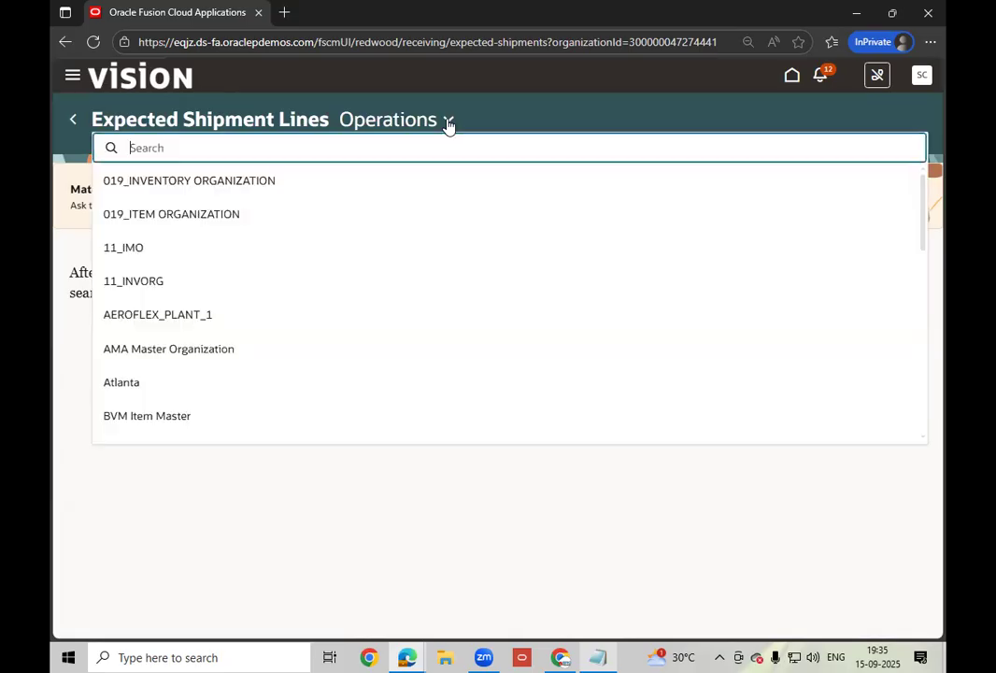
text(sea)
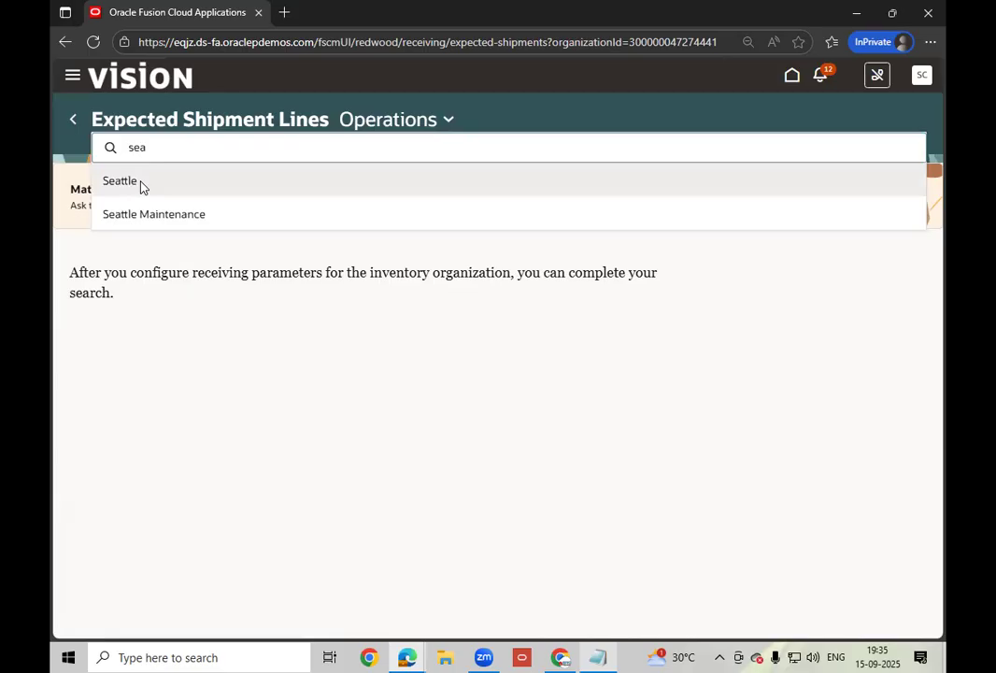
click(477, 408)
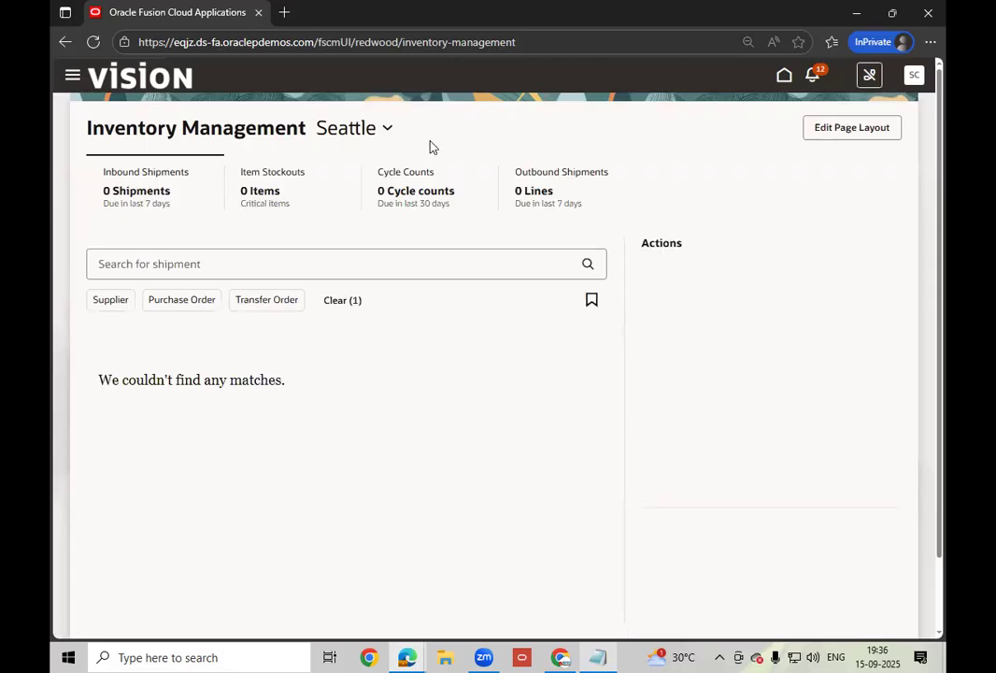
- Reapply the Purchase Order filter for US165195 on the shipment search
click(332, 192)
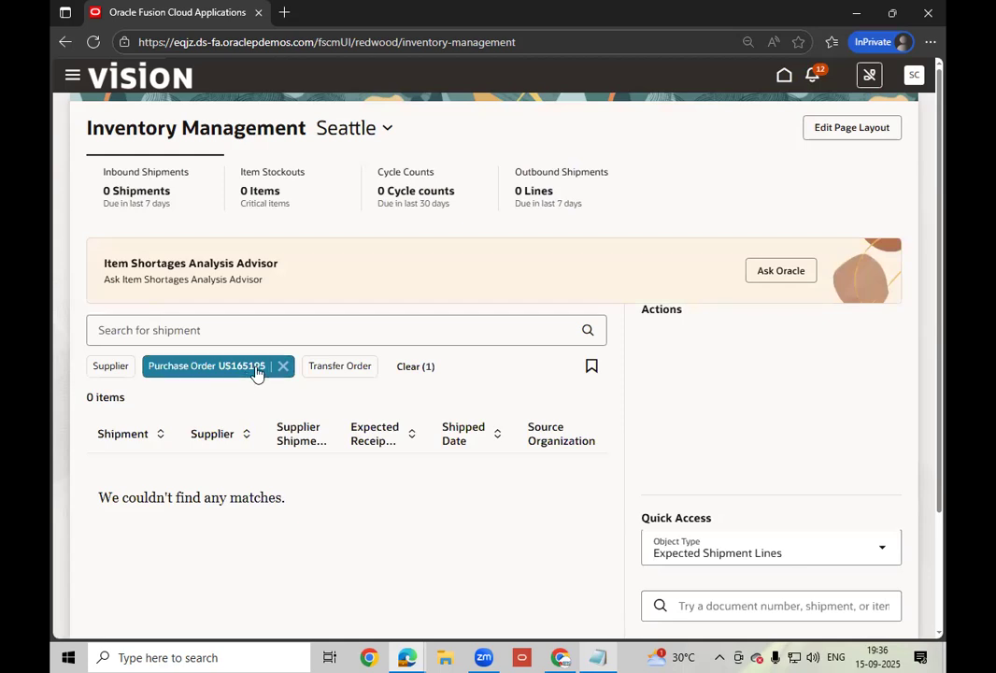
click(417, 367)
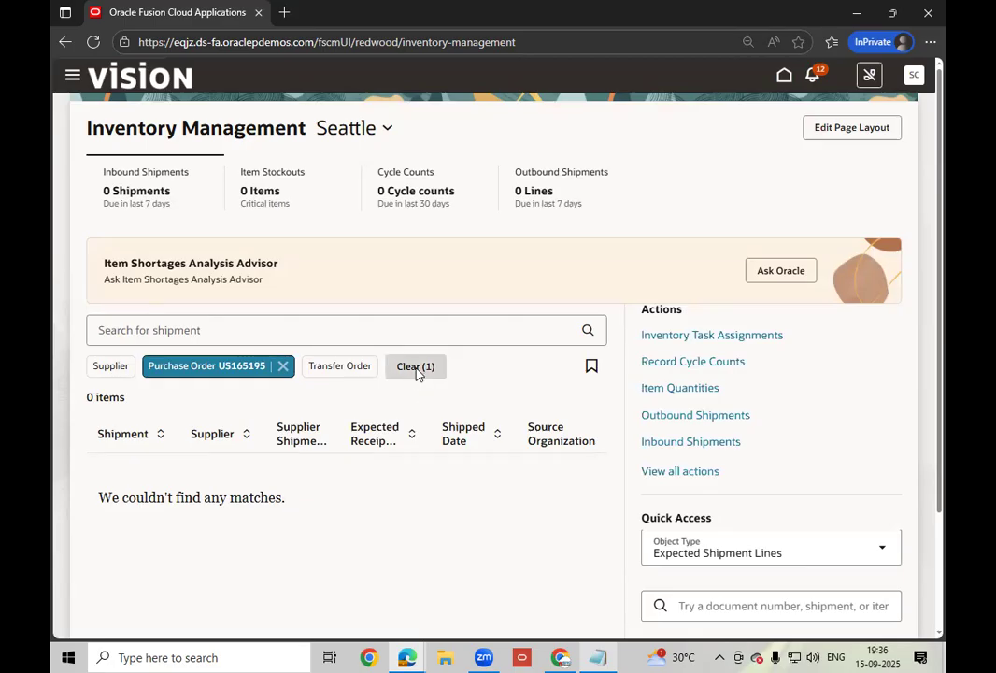
click(187, 330)
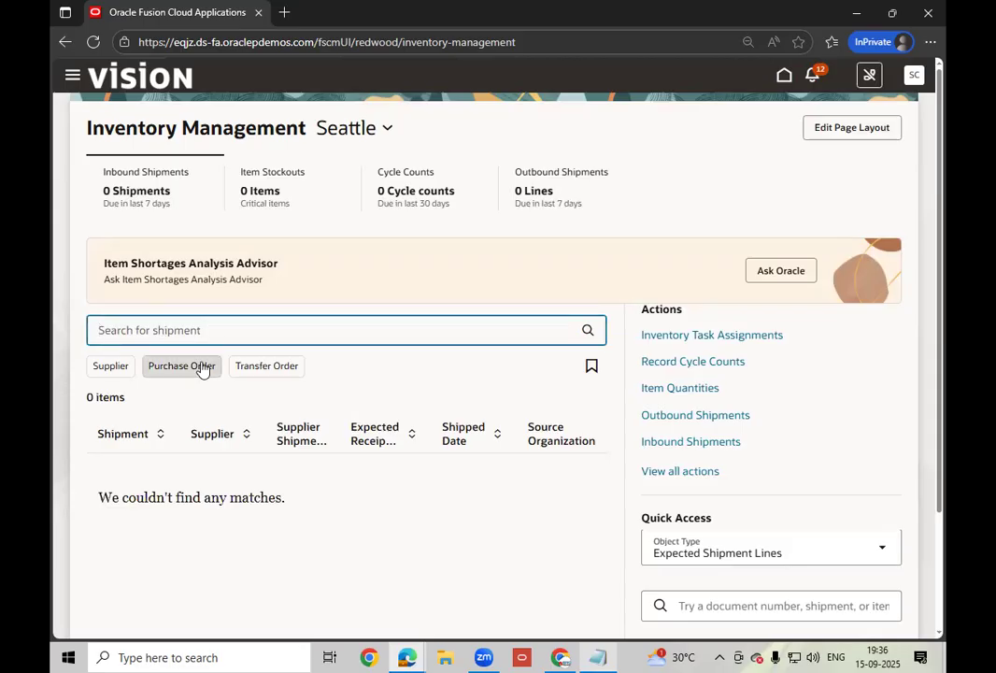
click(182, 365)
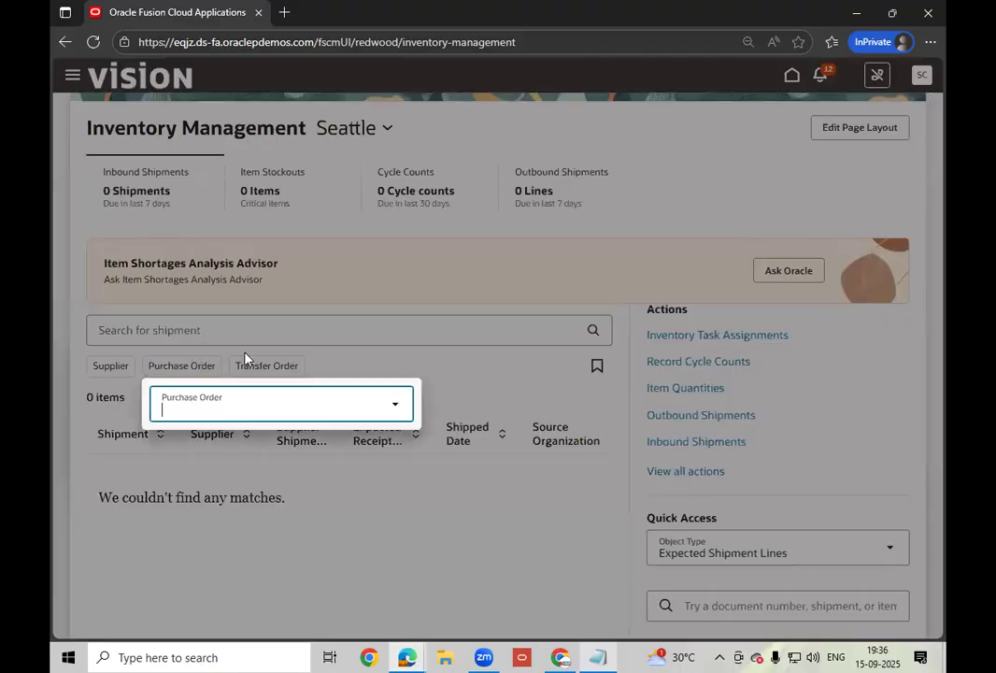
key(Escape)
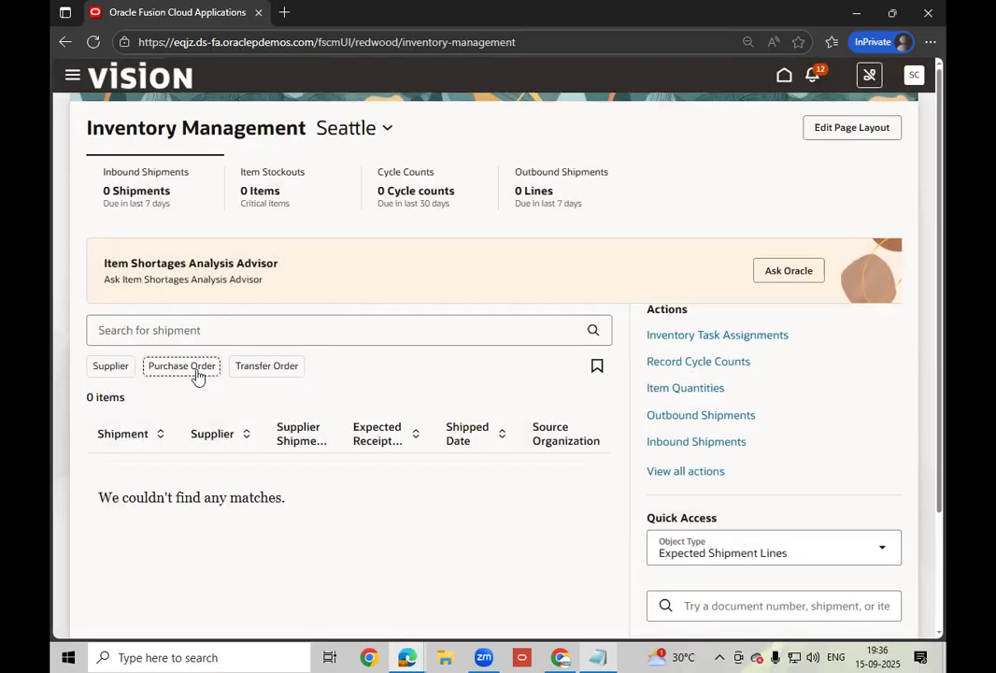
click(195, 371)
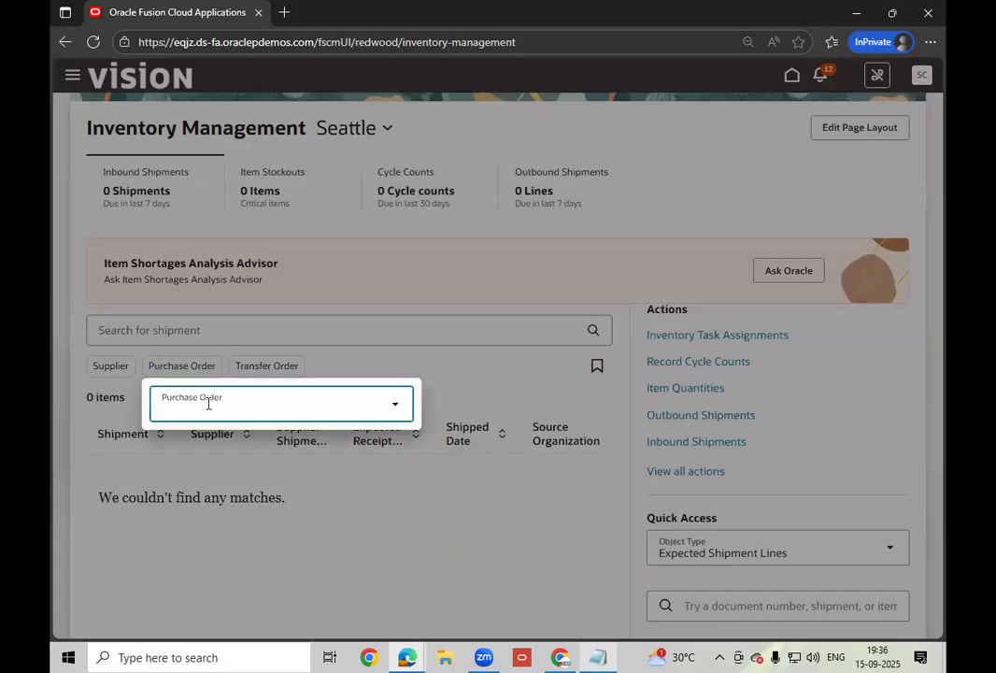
click(205, 407)
text(US165155)
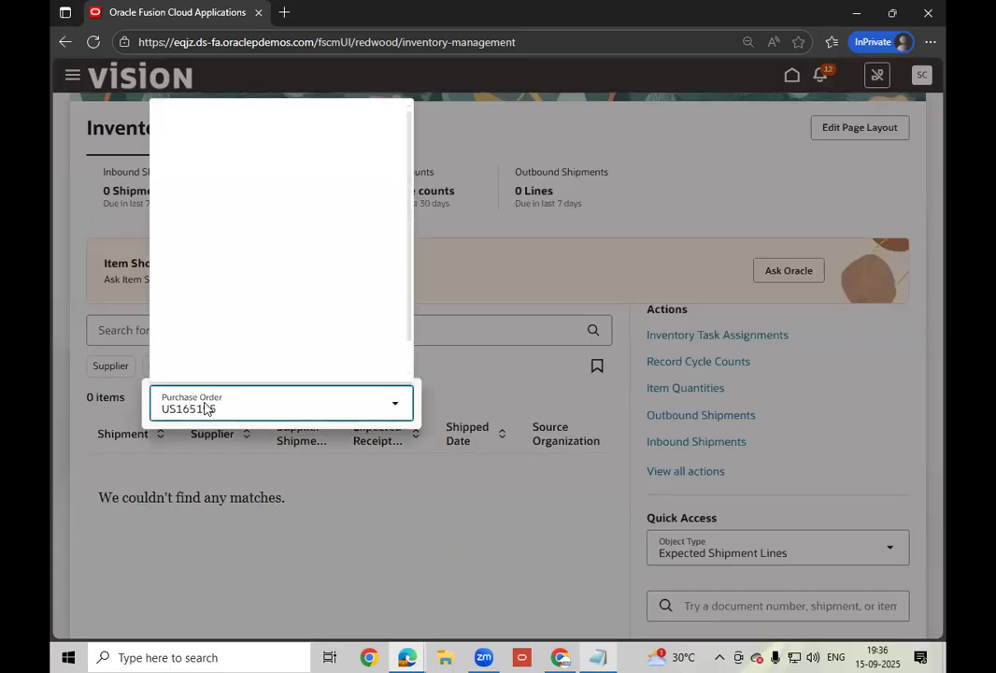
click(218, 451)
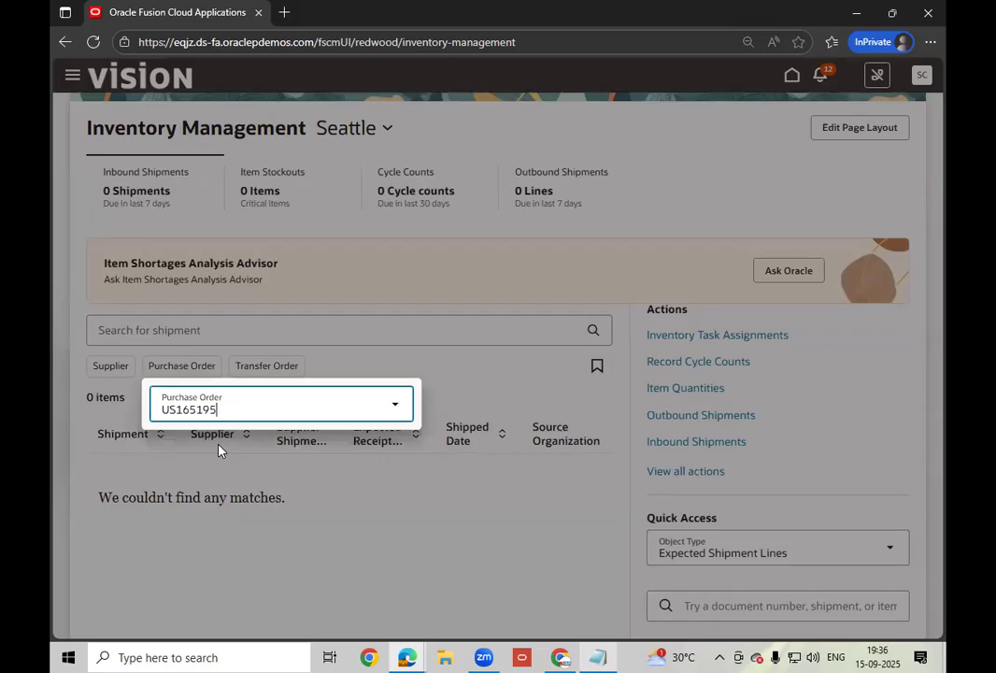
key(Return)
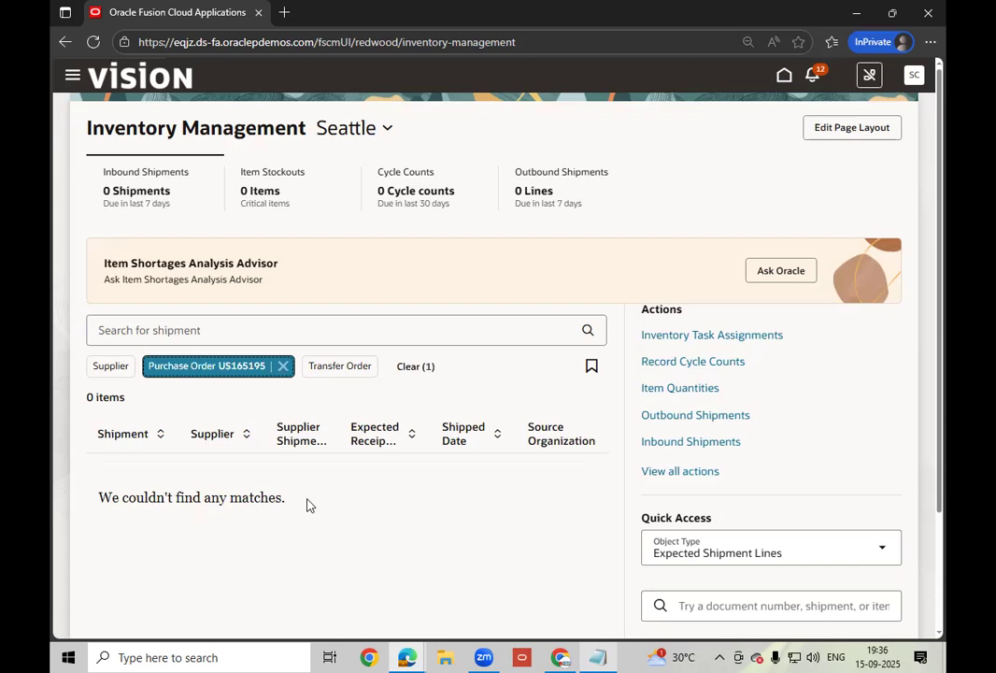
- Keep Expected Shipment Lines as the Quick Access object type
click(883, 553)
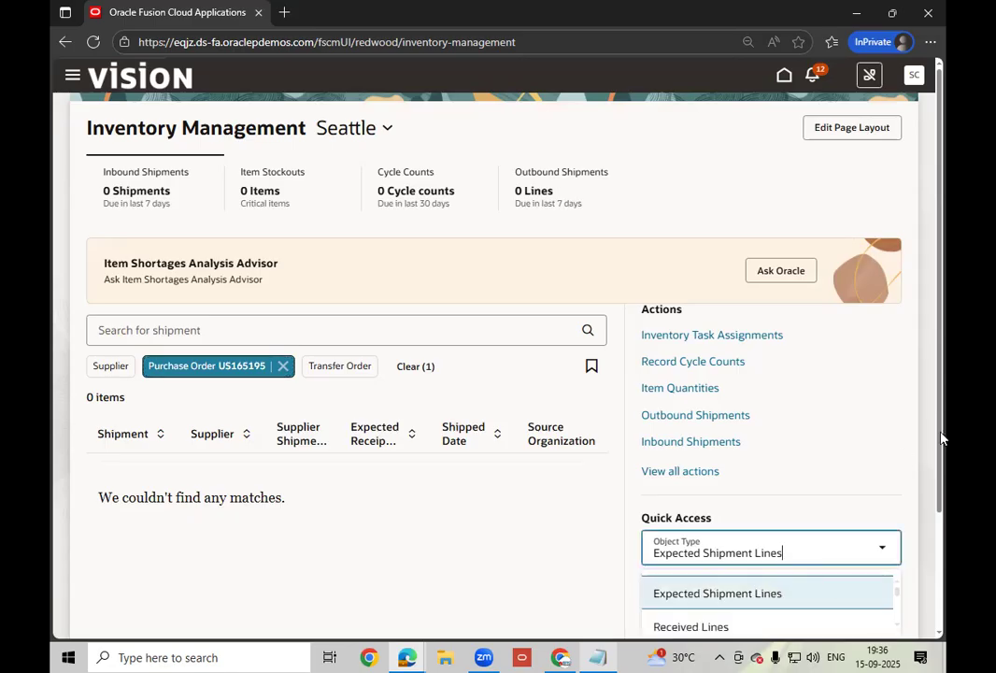
scroll(785, 417, down, 2)
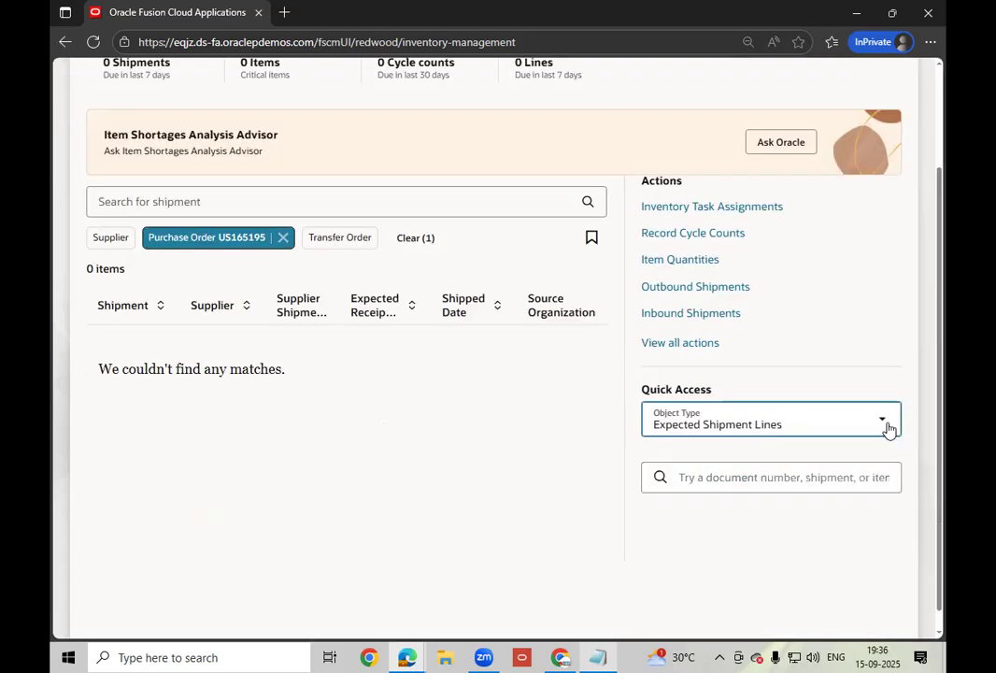
click(883, 427)
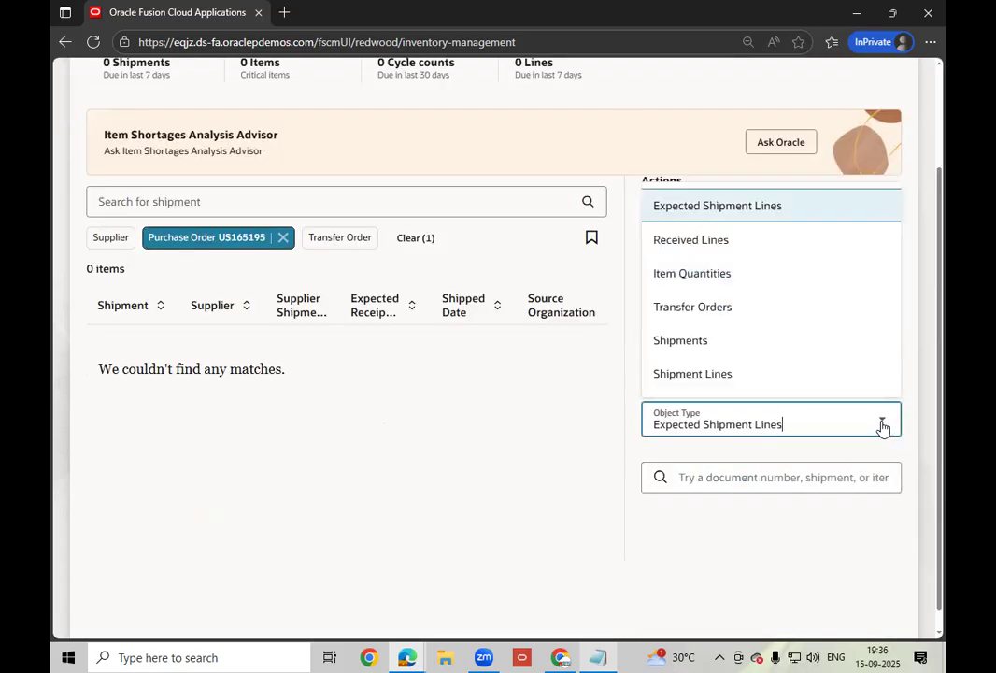
click(707, 207)
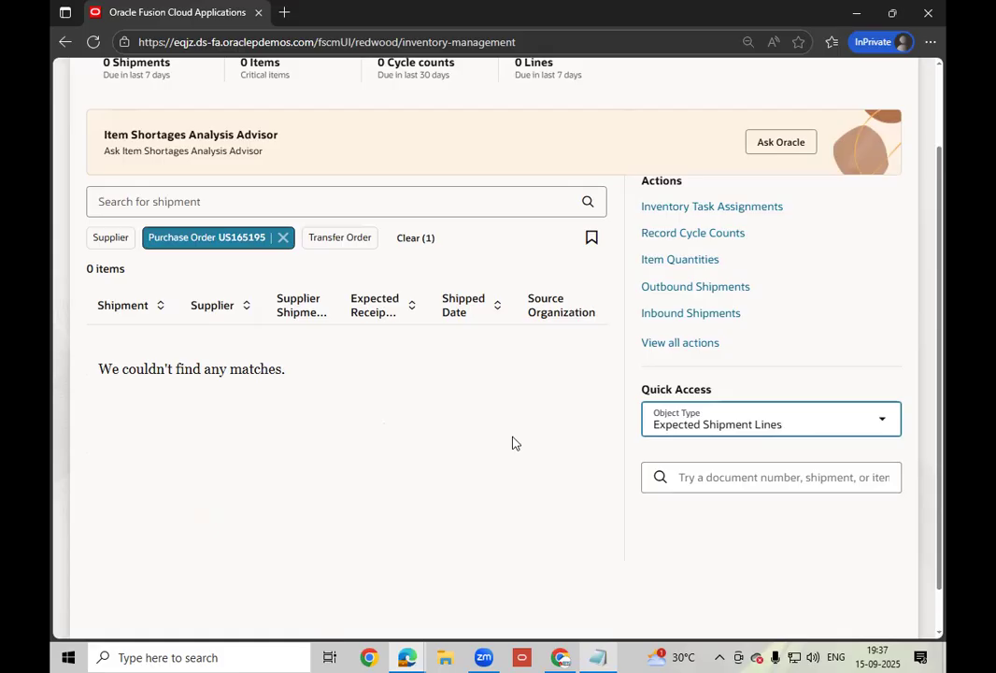
scroll(512, 443, up, 2)
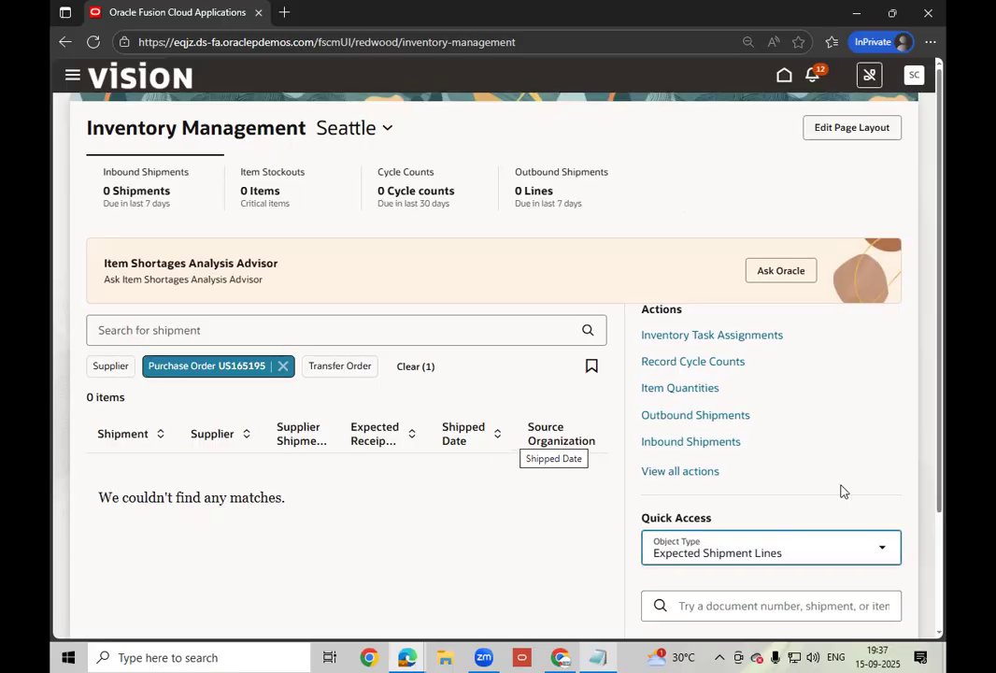
scroll(677, 342, down, 2)
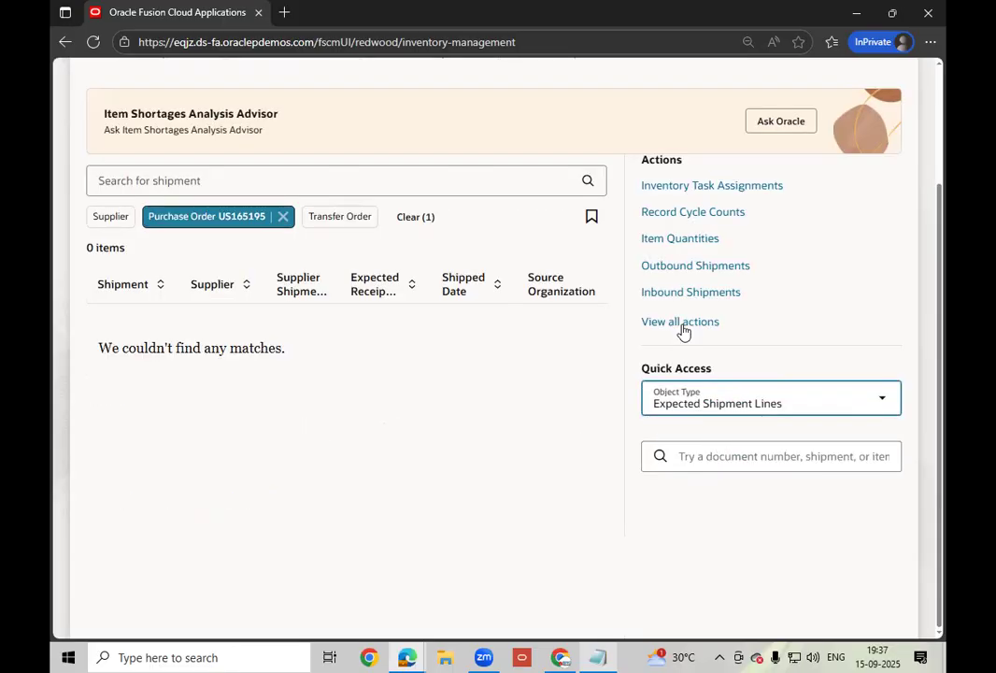
- Search Quick Access expected shipment lines for purchase order US165195
click(693, 454)
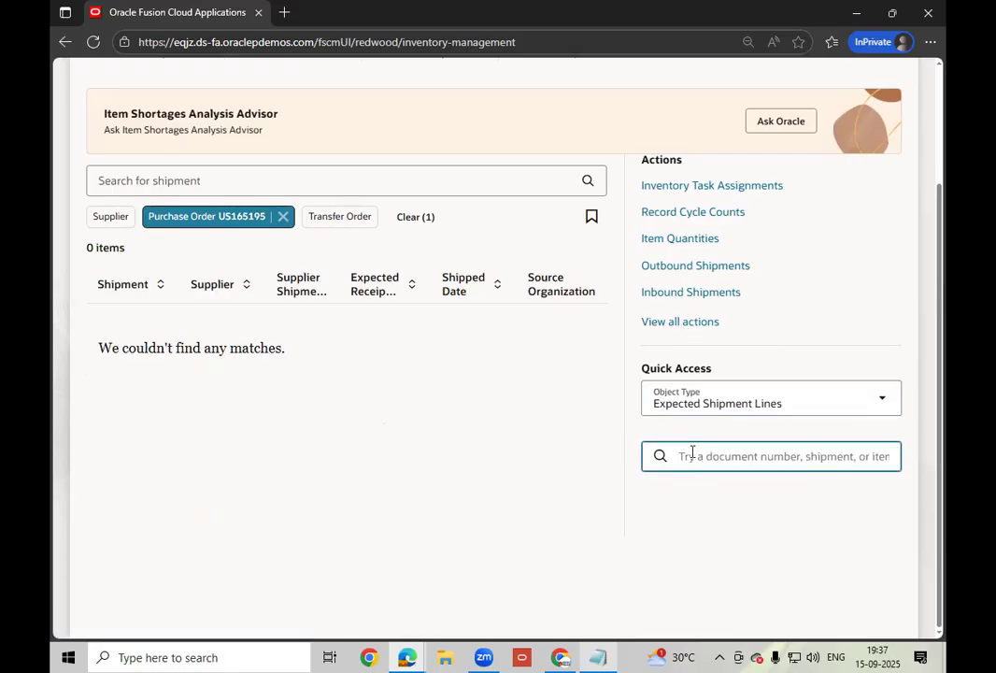
text(US165195)
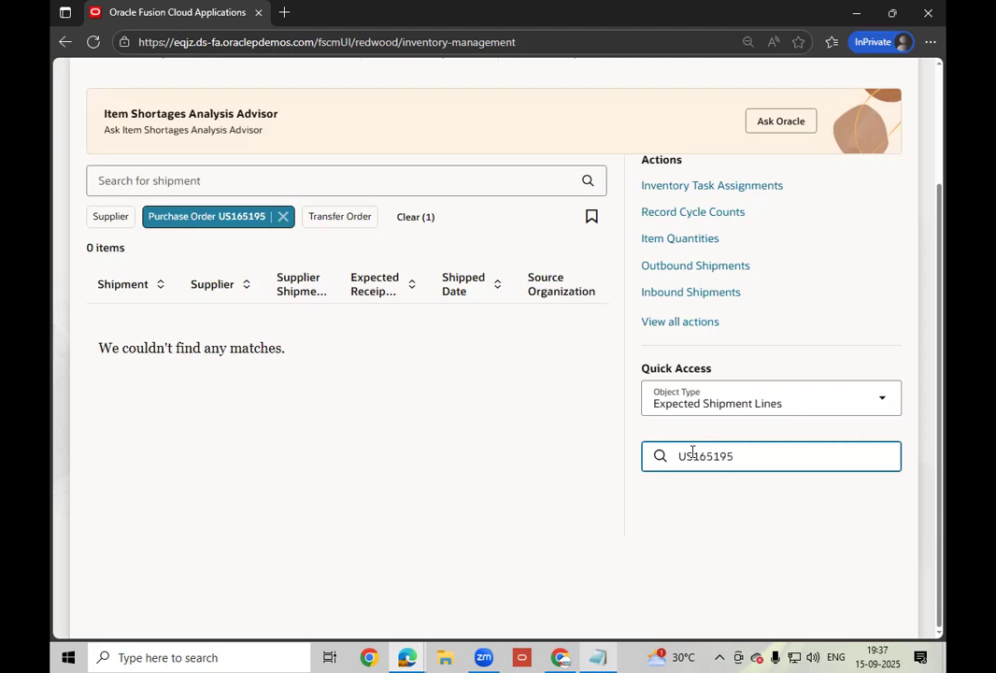
key(Return)
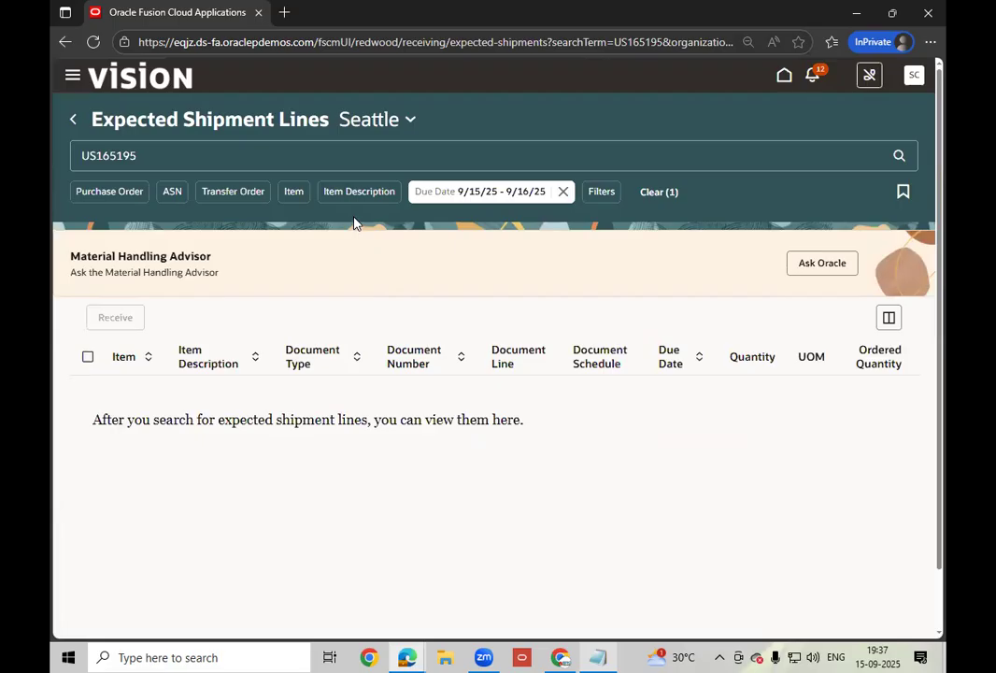
- Drop the Due Date filter, select the US165195 line and start receiving it
click(898, 159)
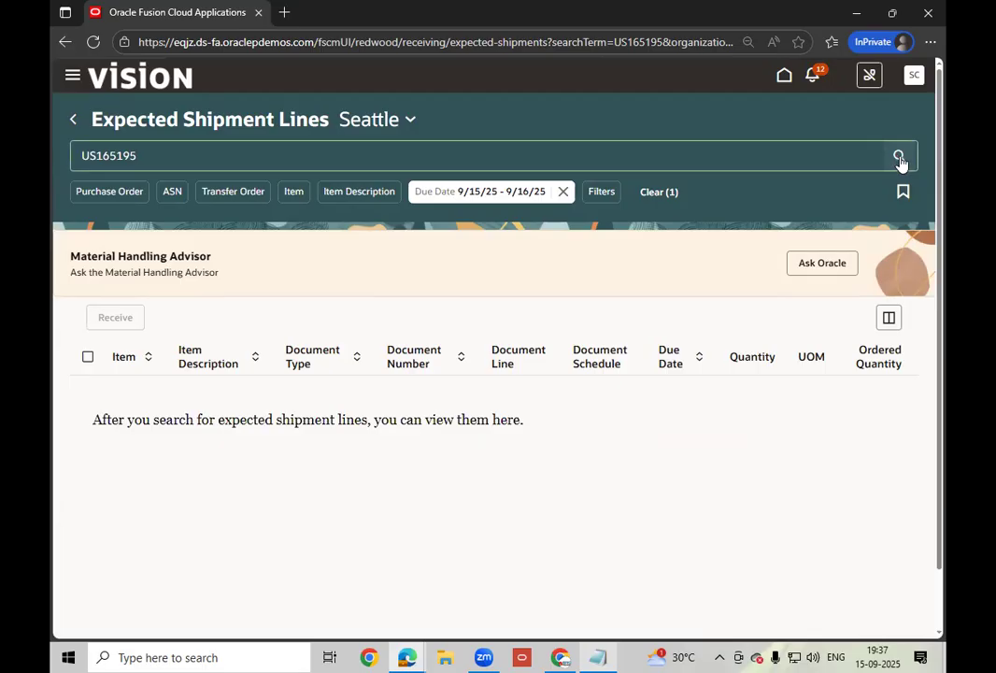
click(657, 193)
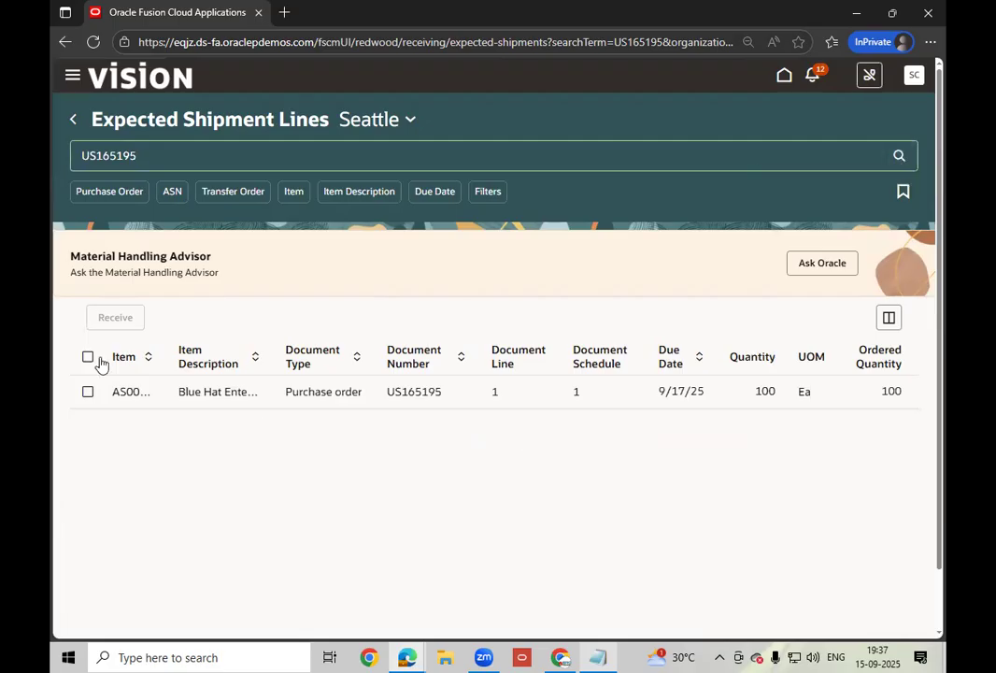
click(87, 392)
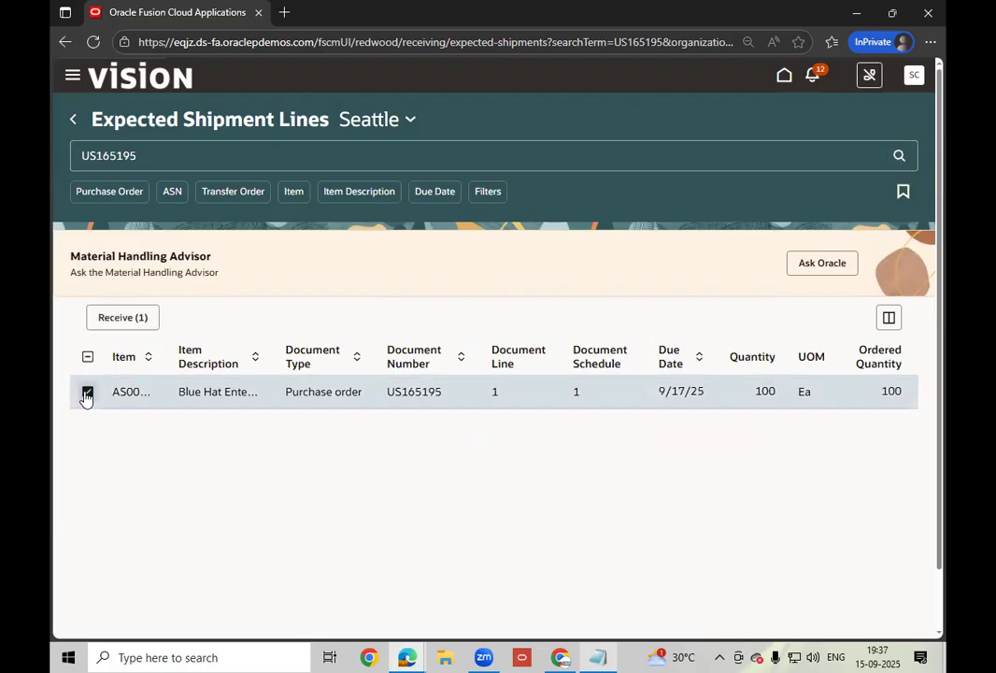
click(104, 317)
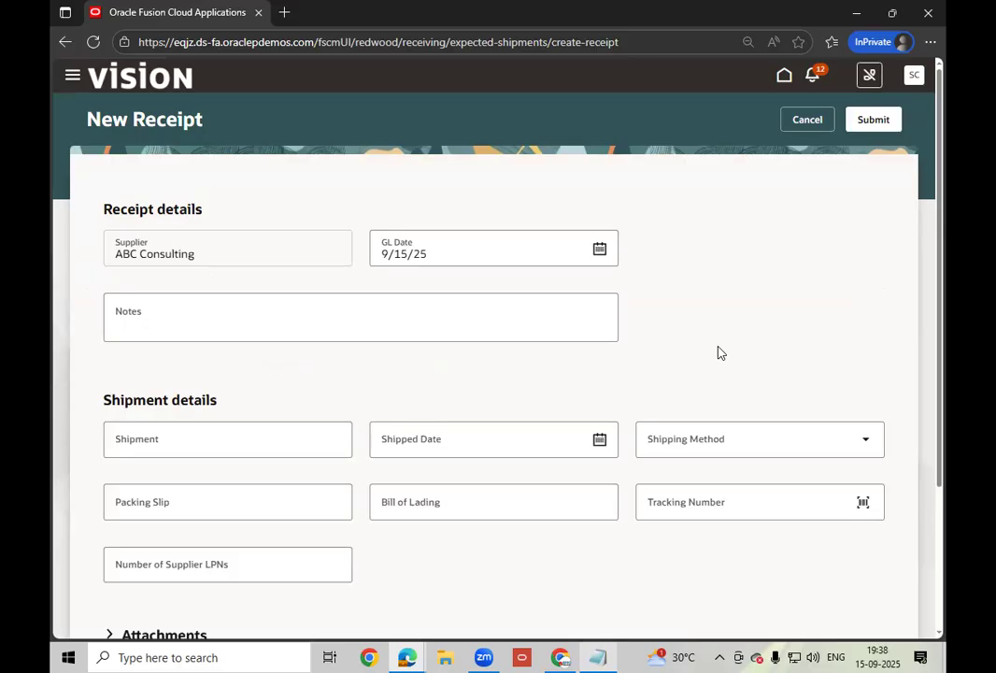
- Review the New Receipt for 100 Ea of AS00105 and submit it
scroll(718, 352, down, 2)
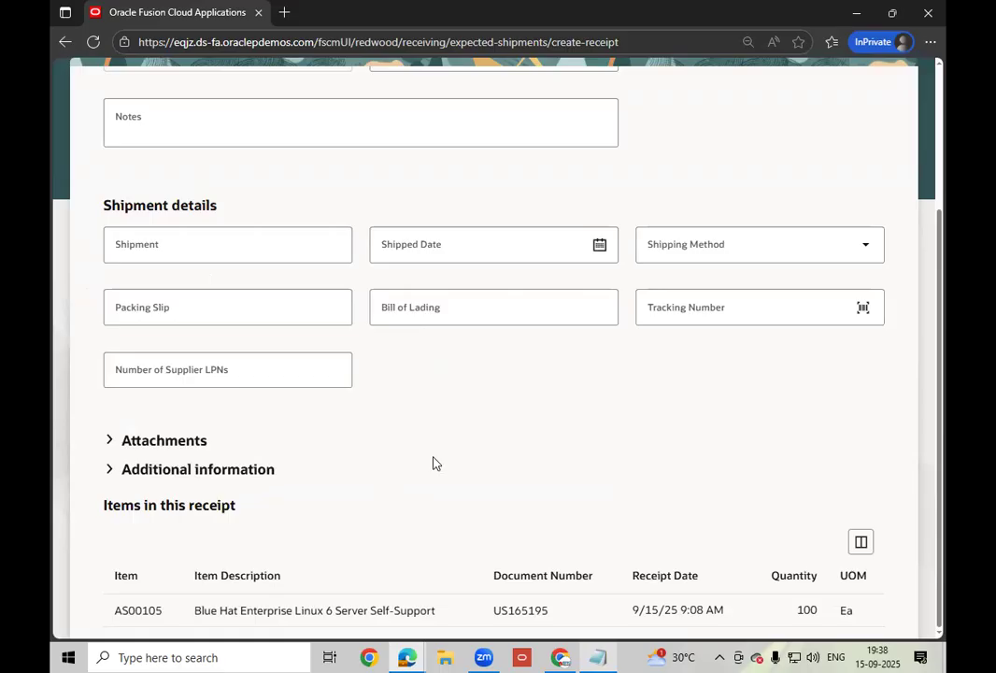
scroll(433, 462, up, 2)
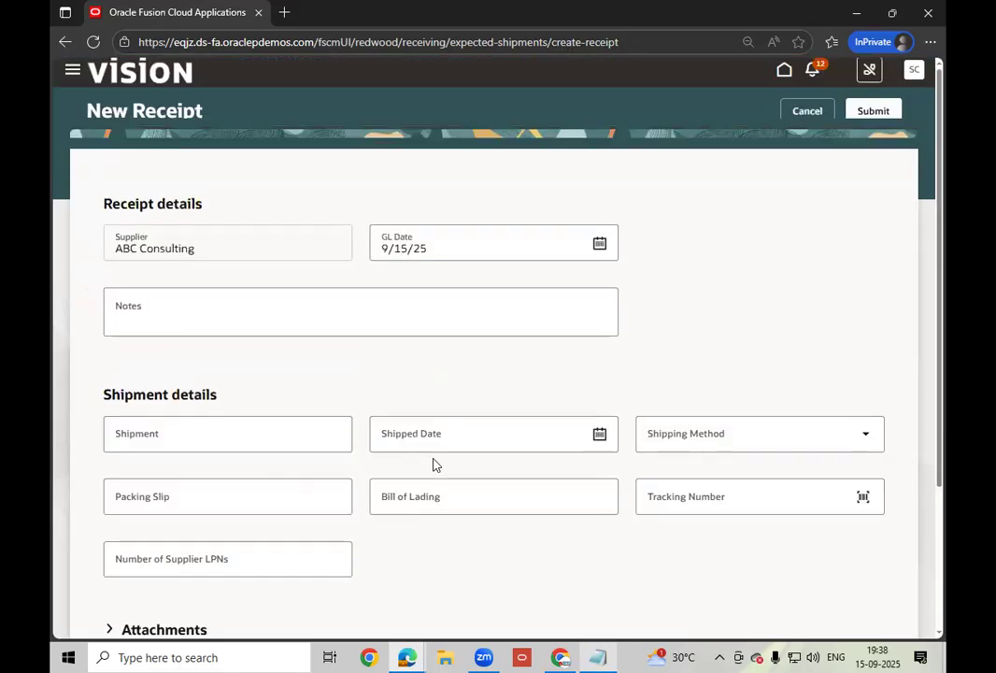
scroll(433, 462, down, 2)
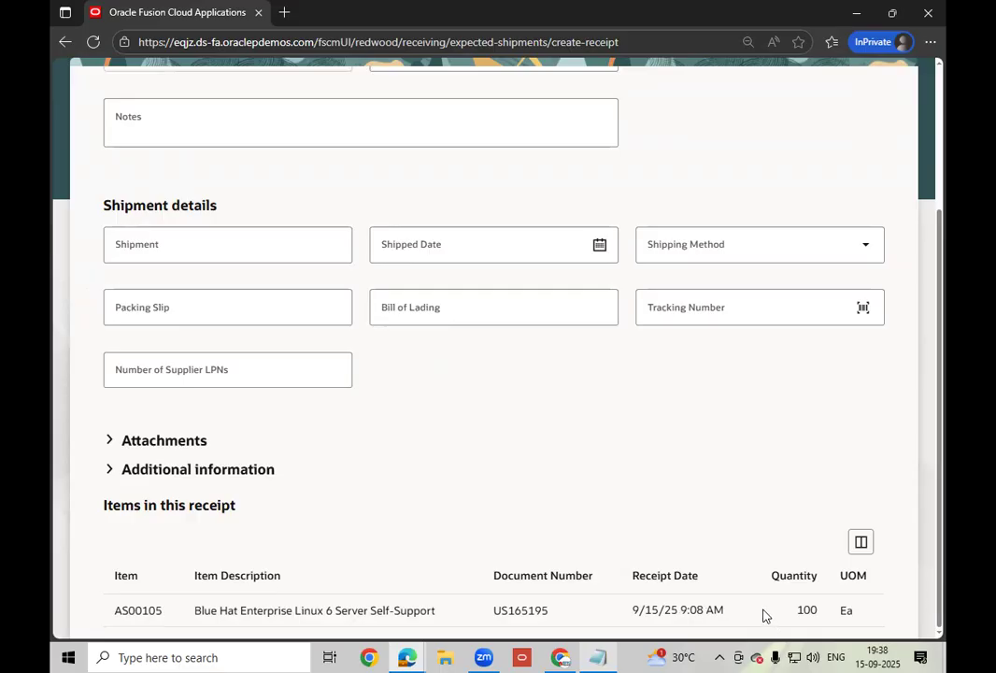
scroll(762, 616, up, 2)
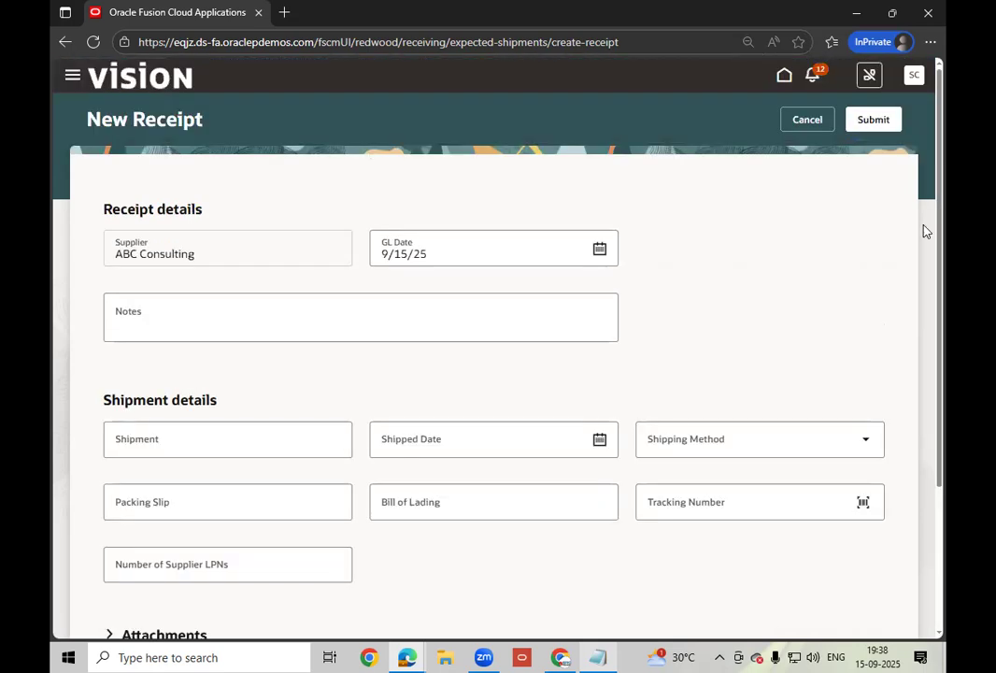
click(877, 118)
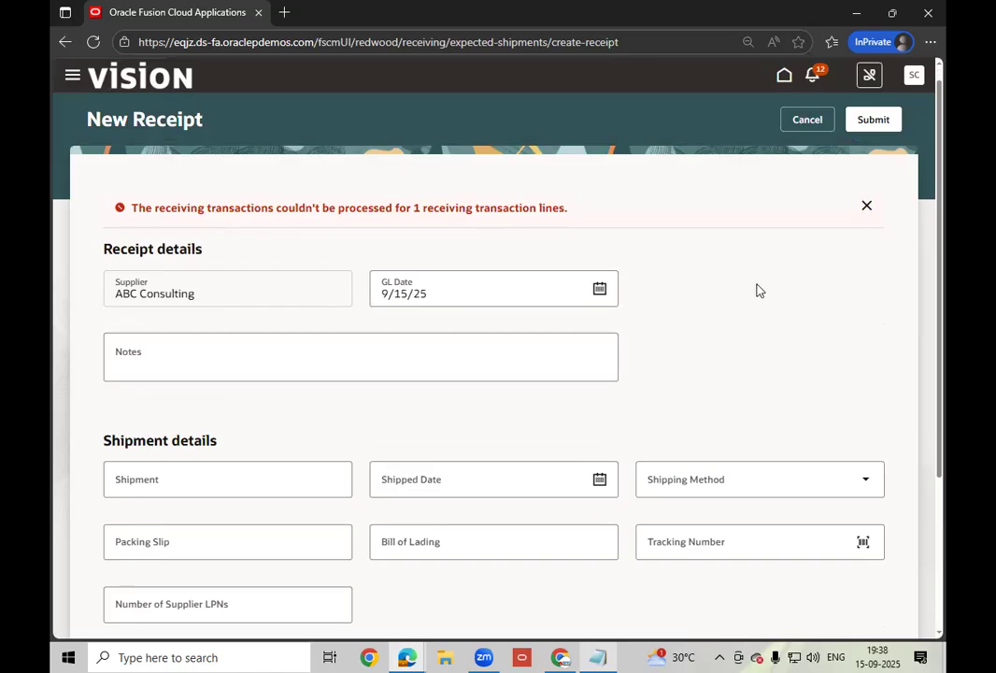
- Read the error reporting that the AS00105 receiving line couldn't be processed
scroll(759, 291, down, 2)
scroll(759, 289, down, 1)
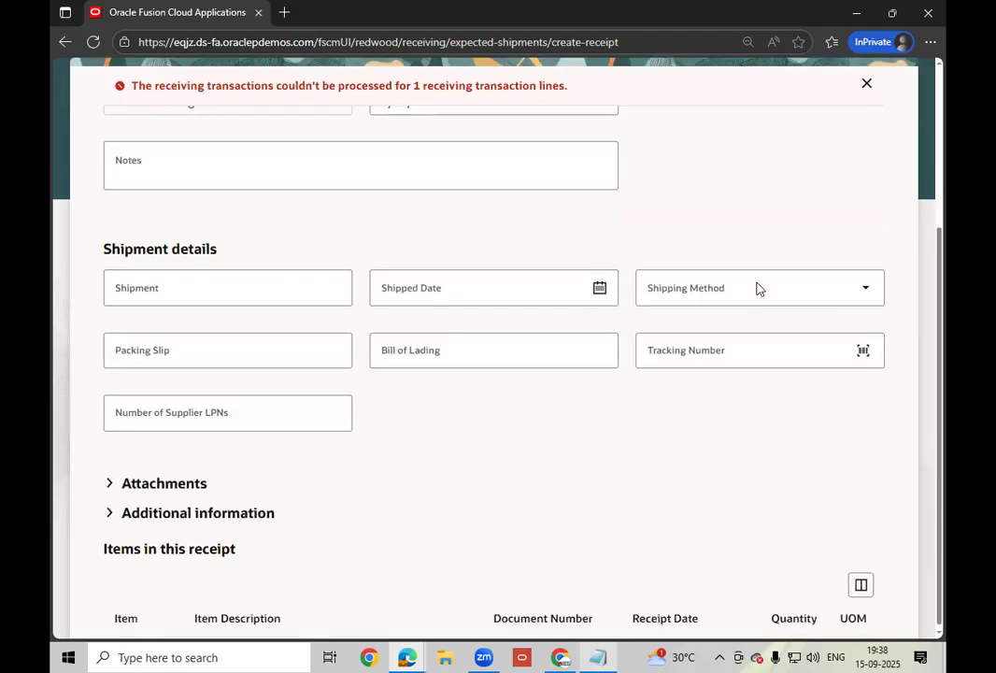
scroll(757, 289, down, 1)
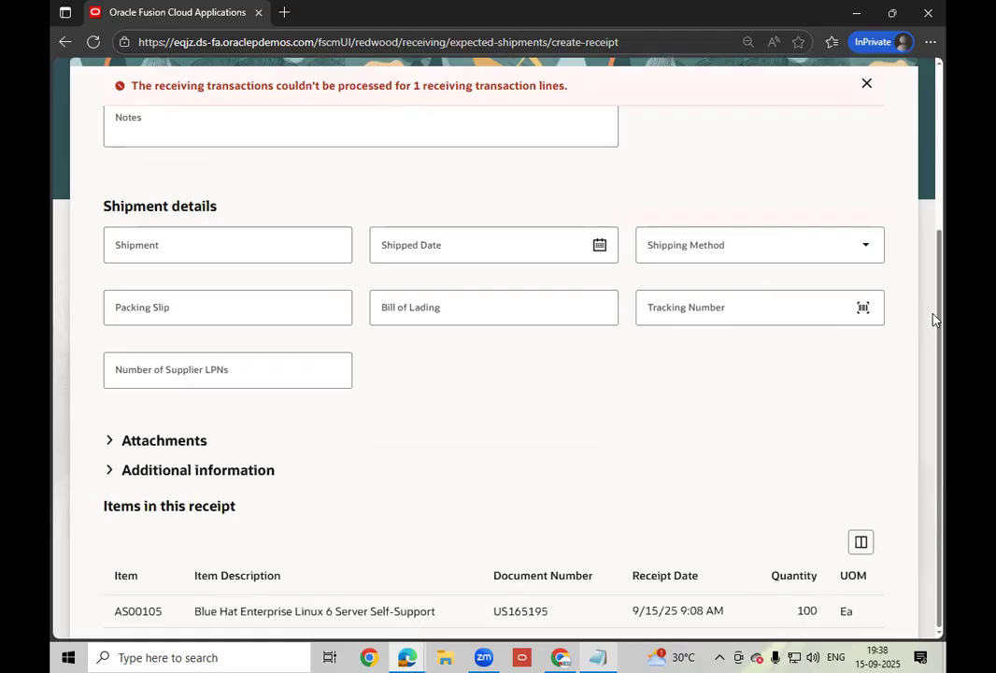
scroll(943, 257, up, 2)
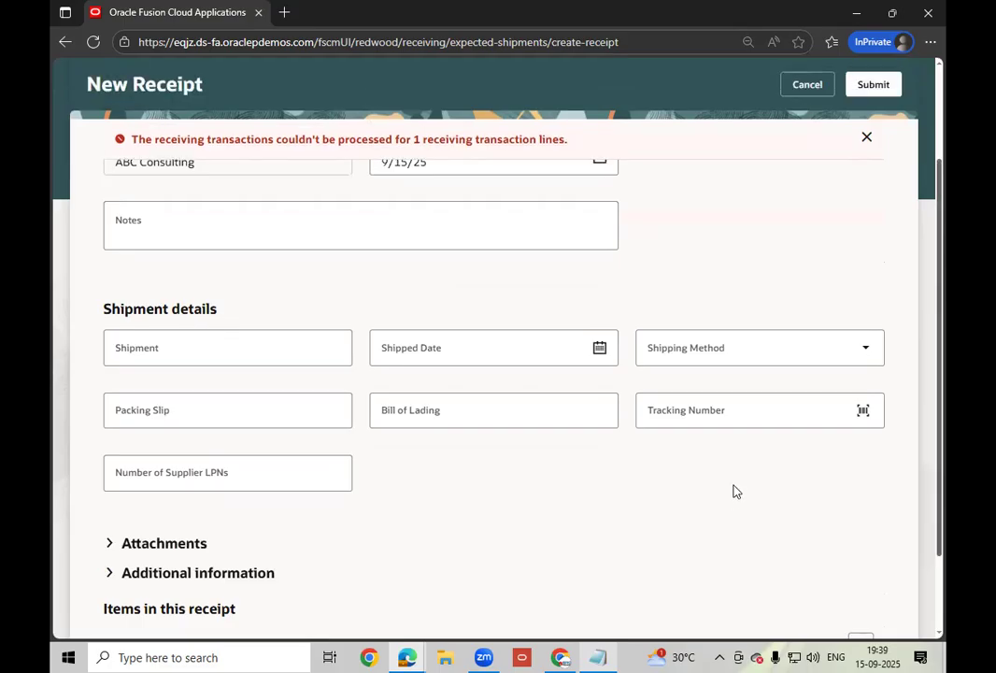
scroll(734, 490, up, 3)
scroll(749, 473, down, 3)
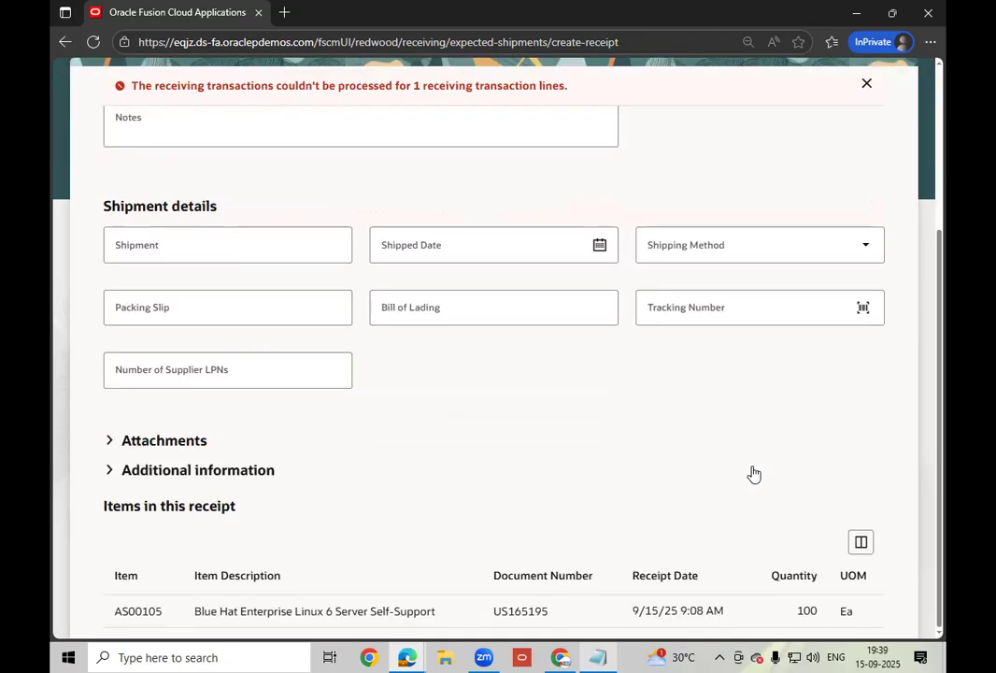
- Show the Subinventory column in the Items in this receipt table
click(861, 543)
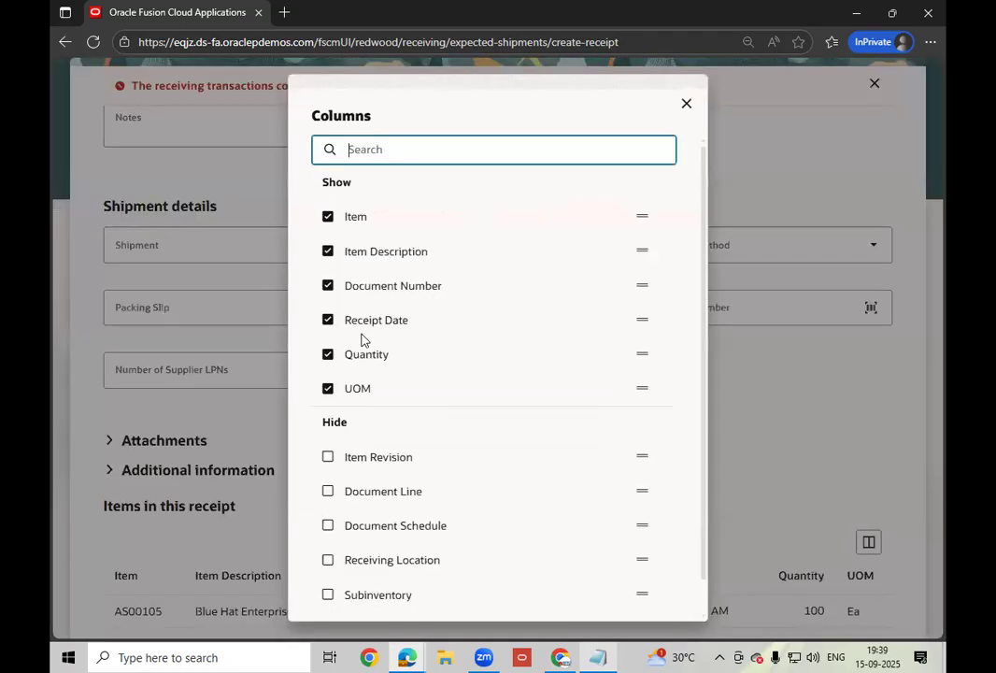
scroll(459, 343, down, 1)
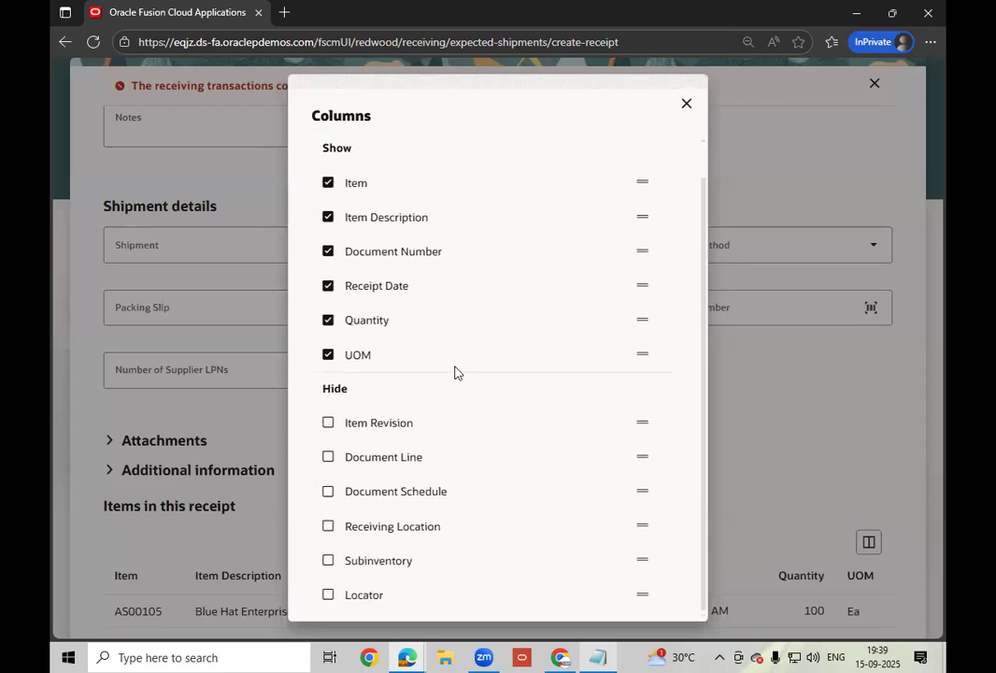
click(329, 562)
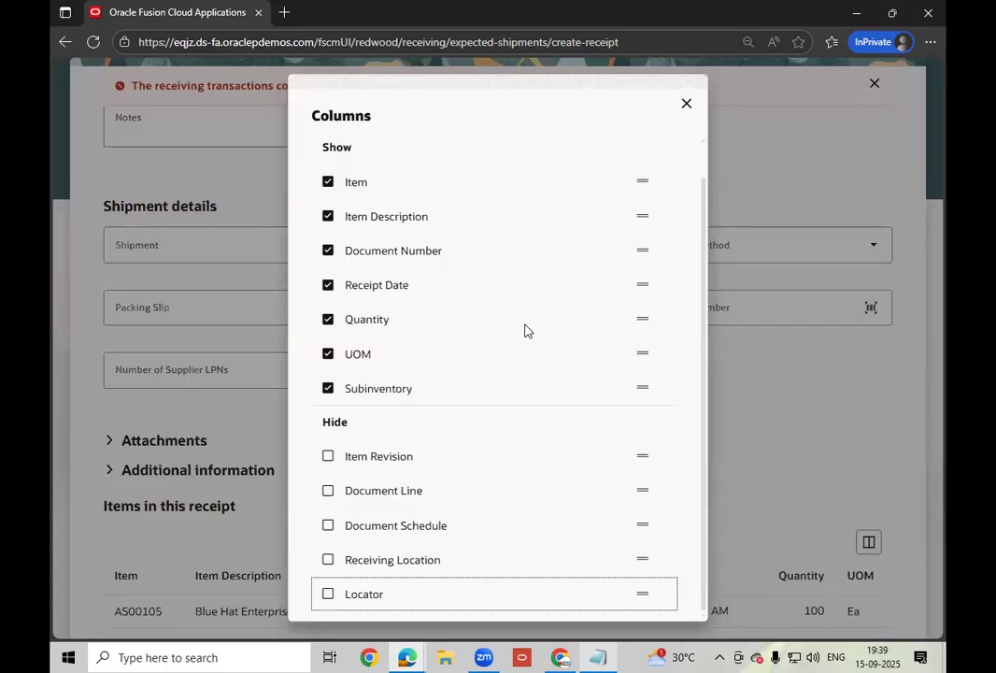
click(687, 119)
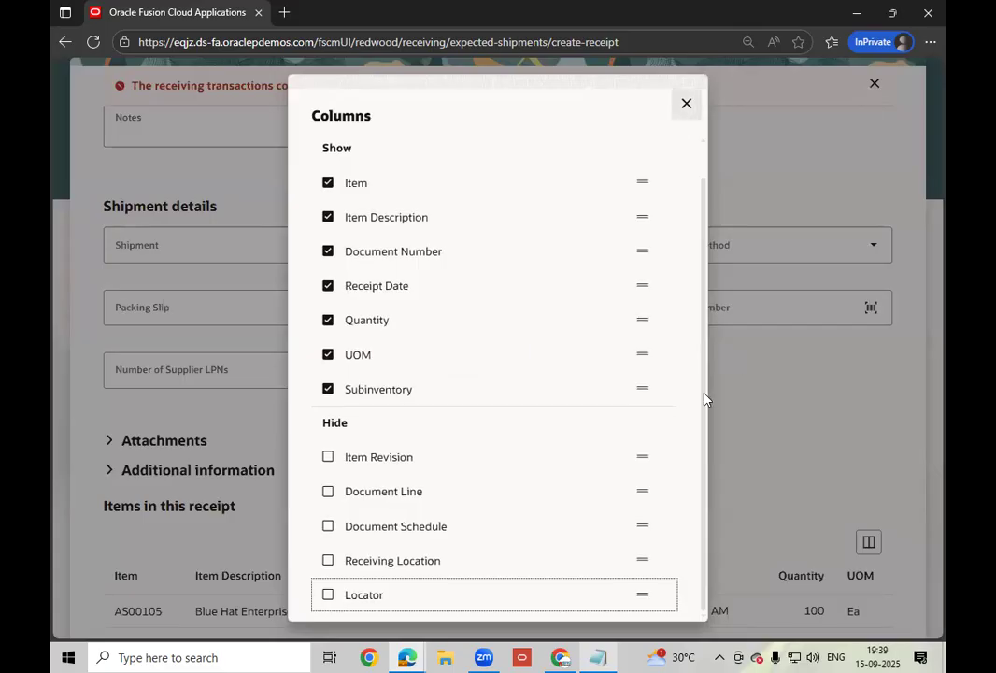
scroll(713, 422, down, 1)
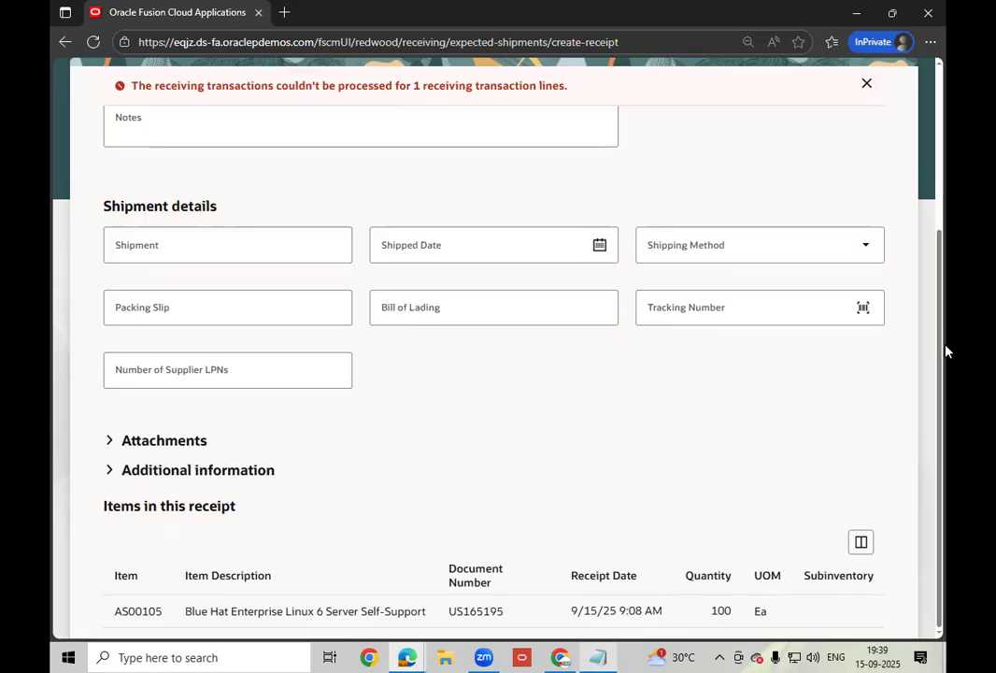
scroll(945, 226, up, 2)
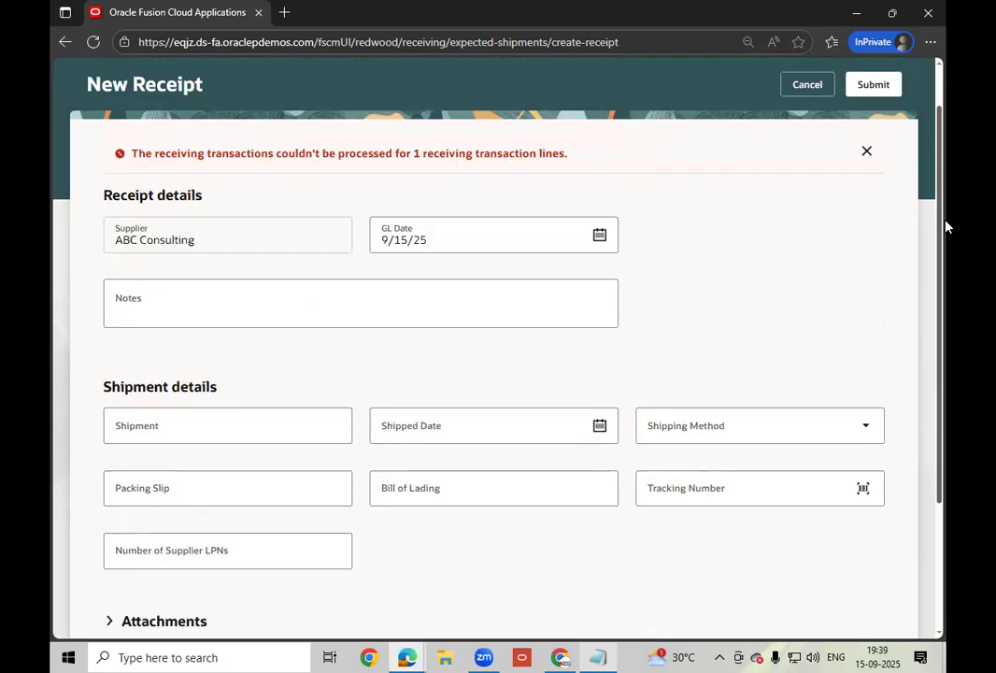
scroll(659, 628, down, 2)
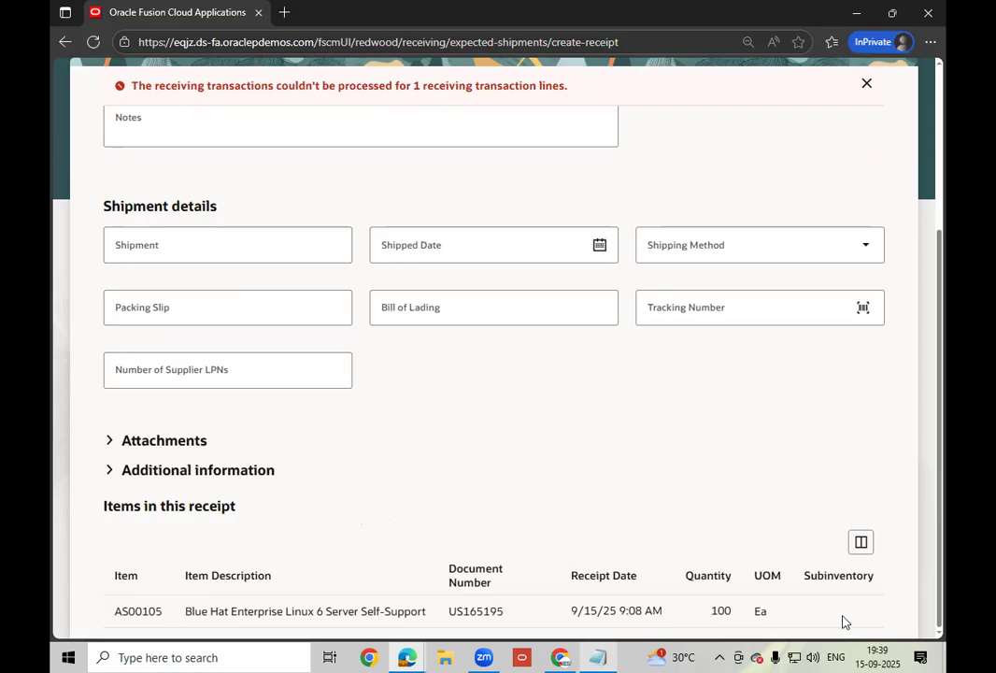
- Set the AS00105 line's destination type to Inventory and subinventory to Stores
scroll(748, 281, up, 3)
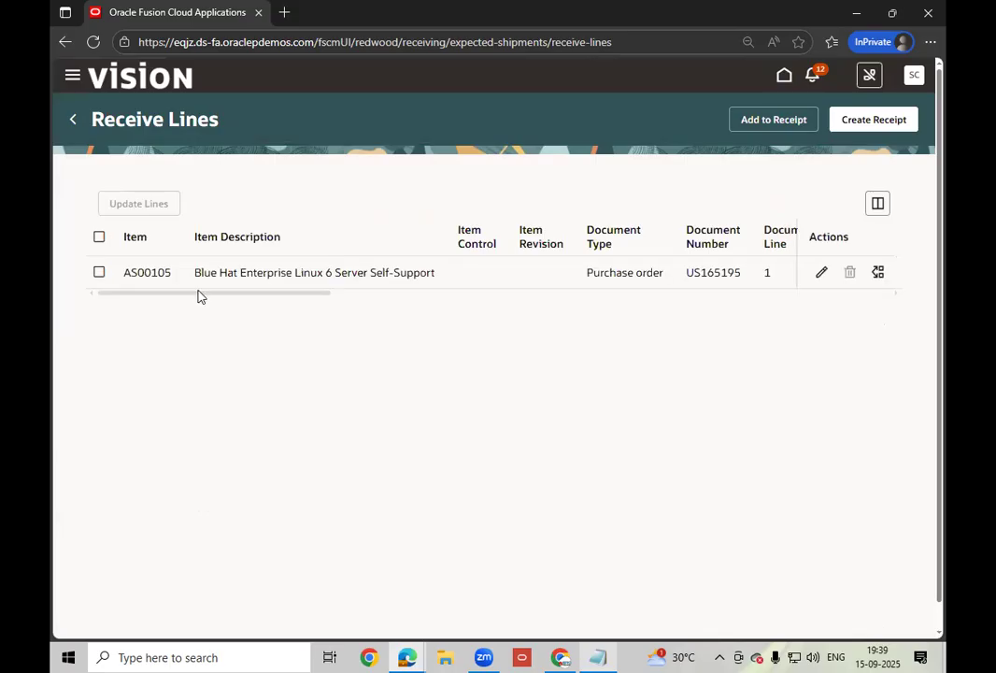
click(99, 273)
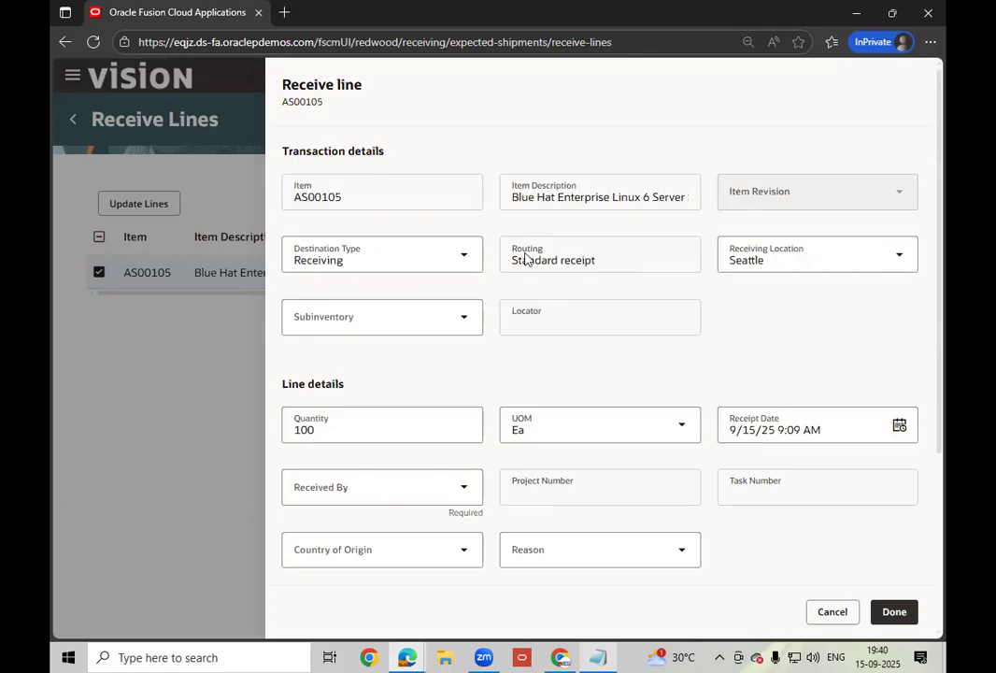
click(464, 265)
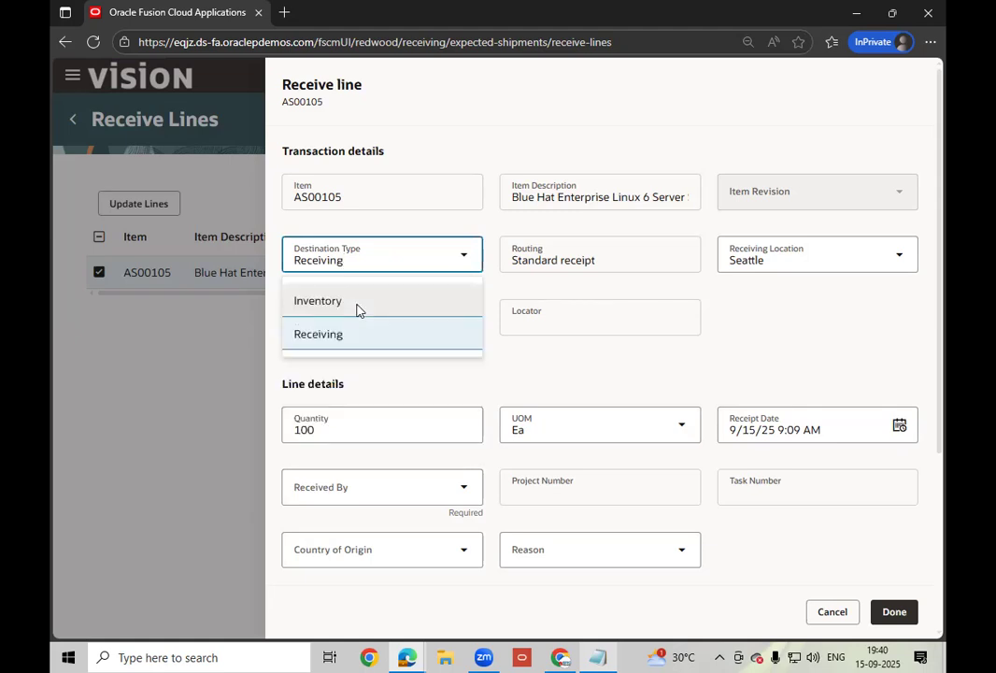
click(357, 302)
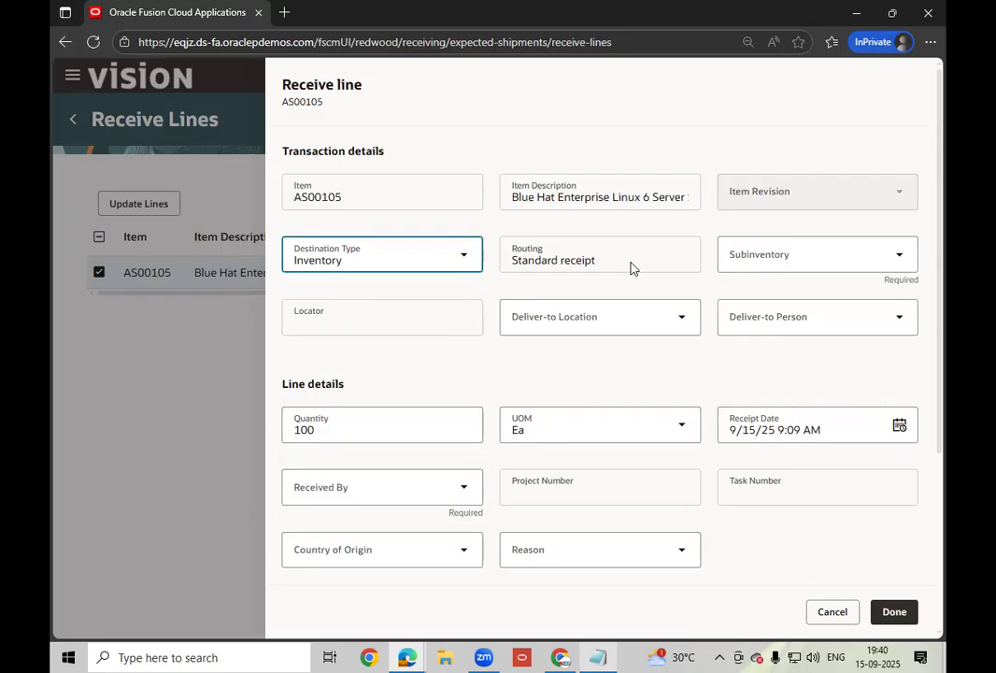
click(569, 268)
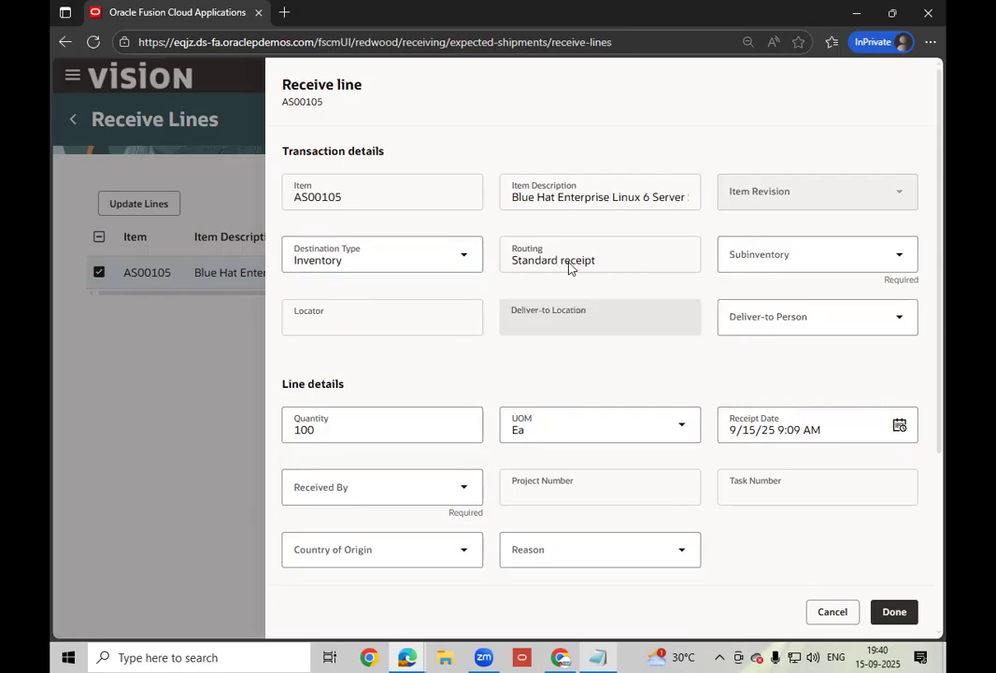
click(809, 257)
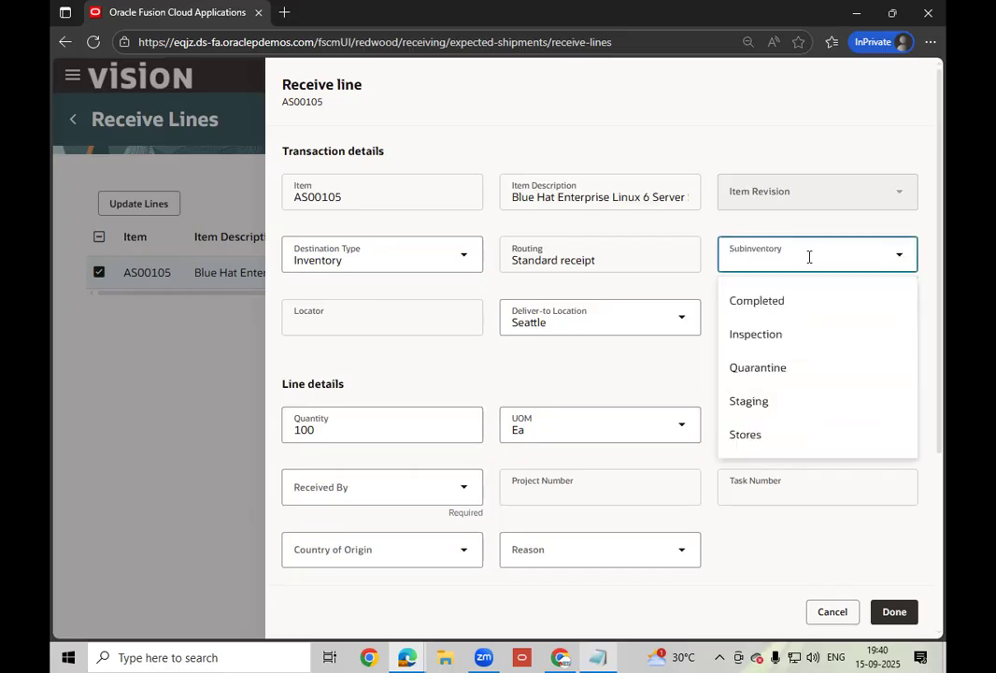
click(759, 437)
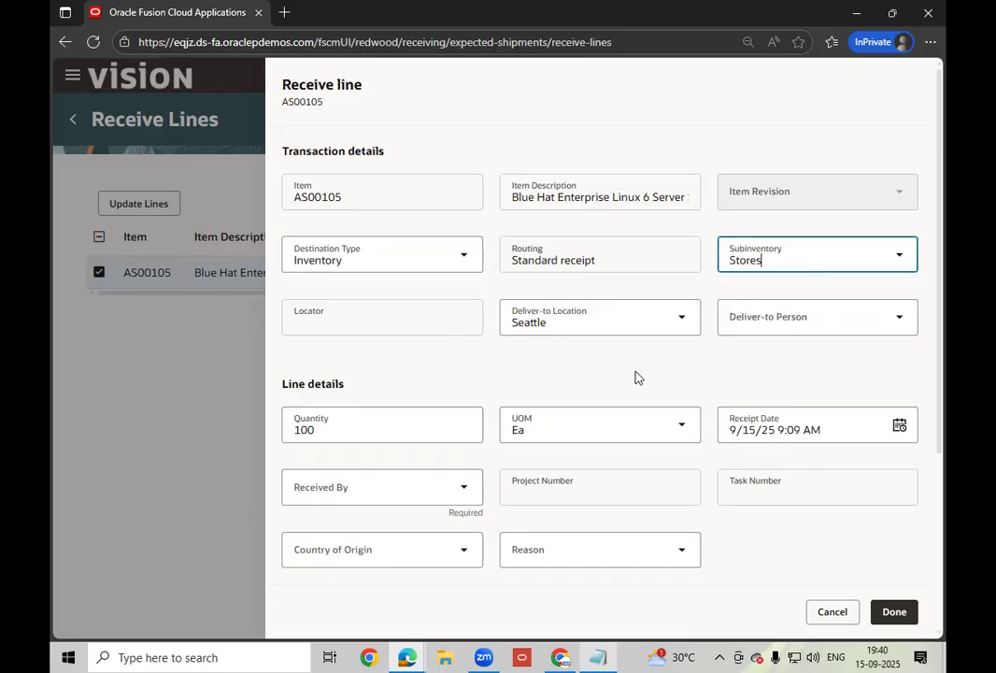
click(638, 378)
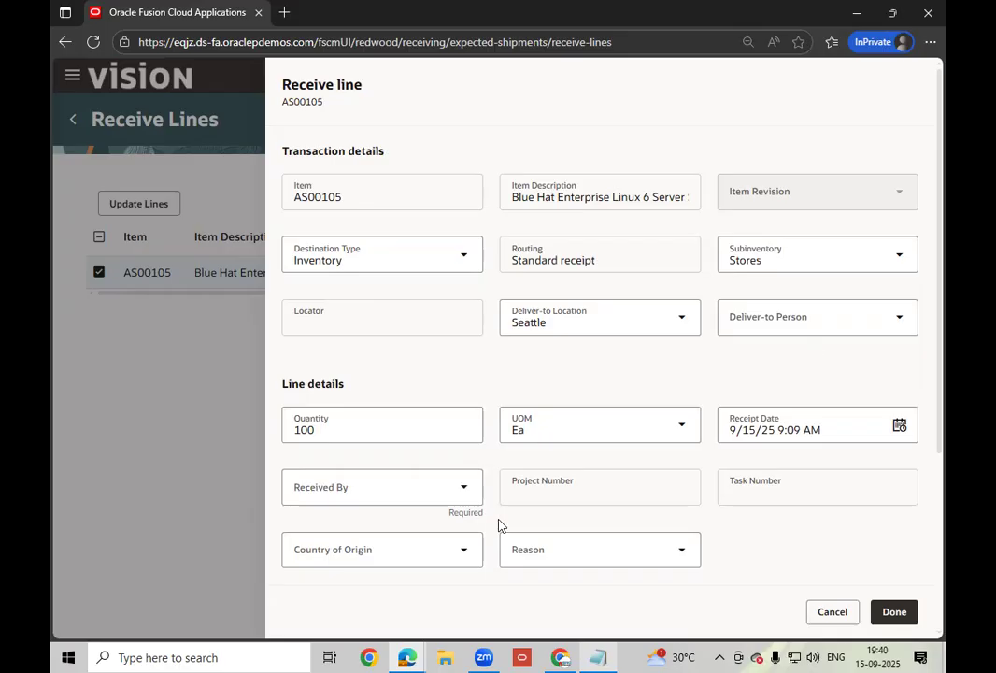
- Record the receiving employee in Received By and finish the receive line
click(891, 612)
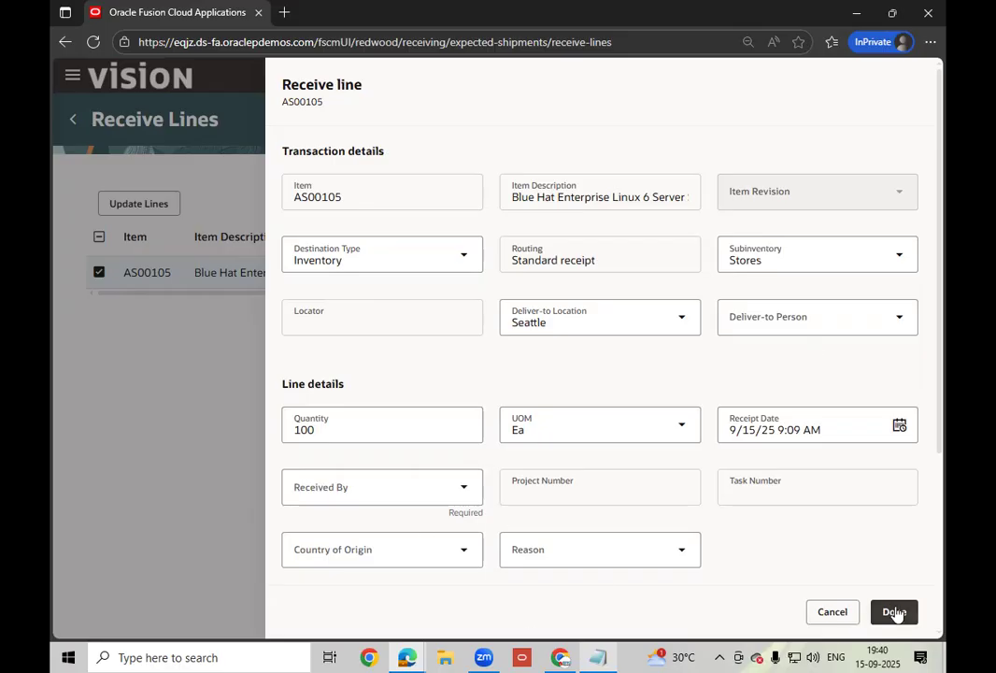
click(423, 483)
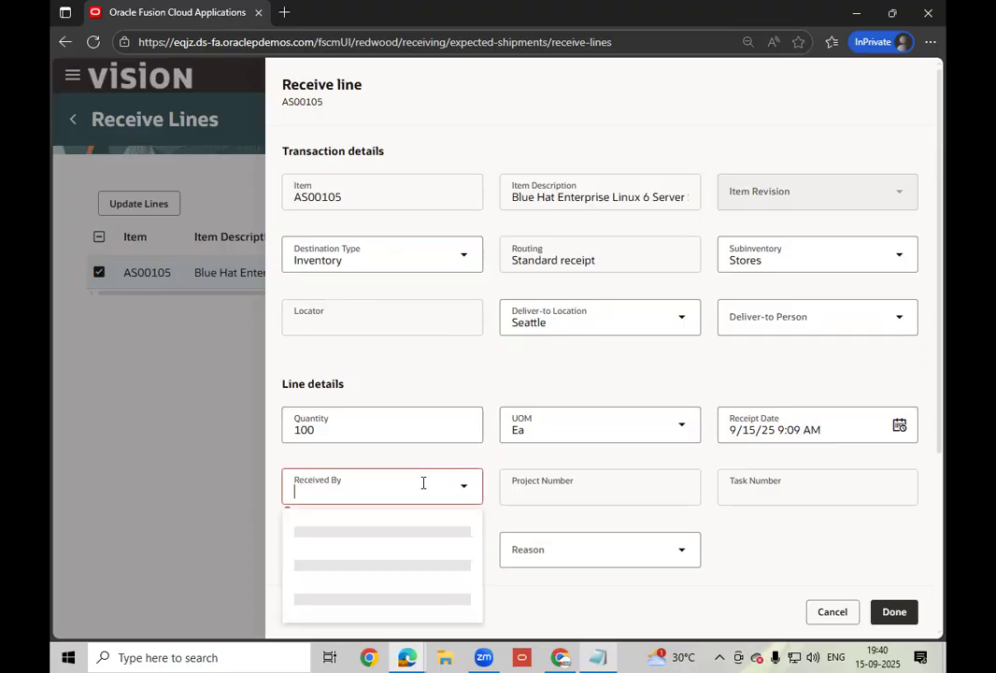
text(calvin)
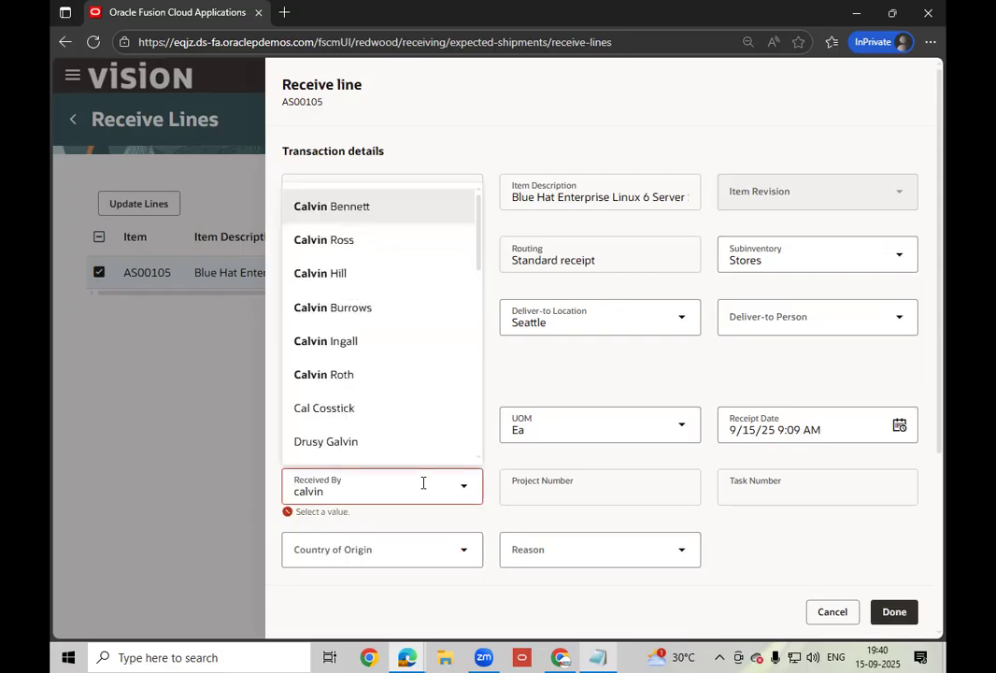
text(.r)
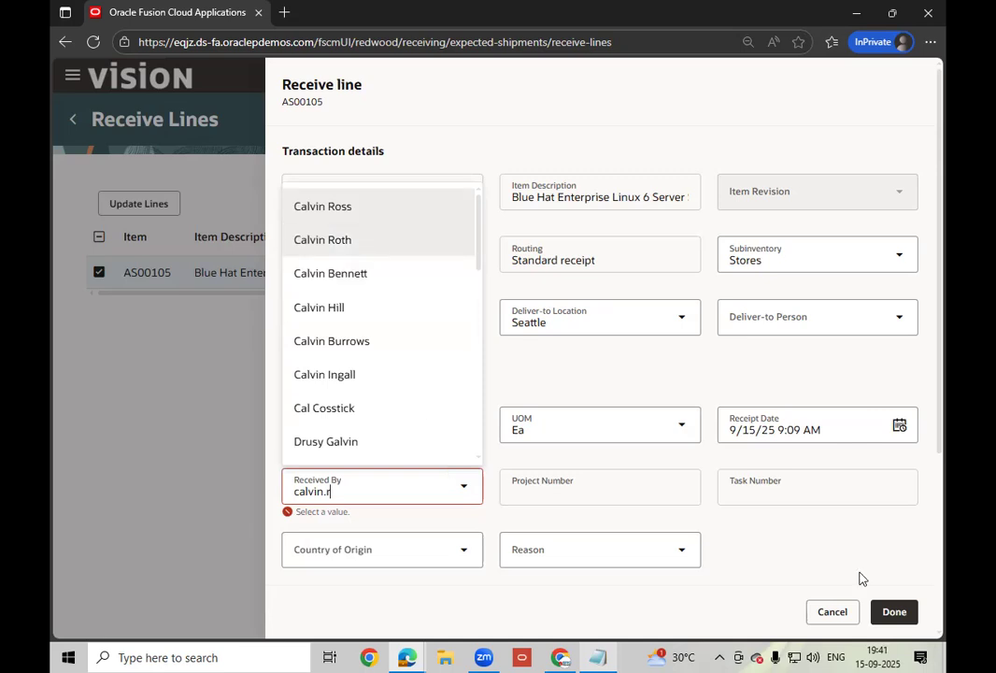
key(Down)
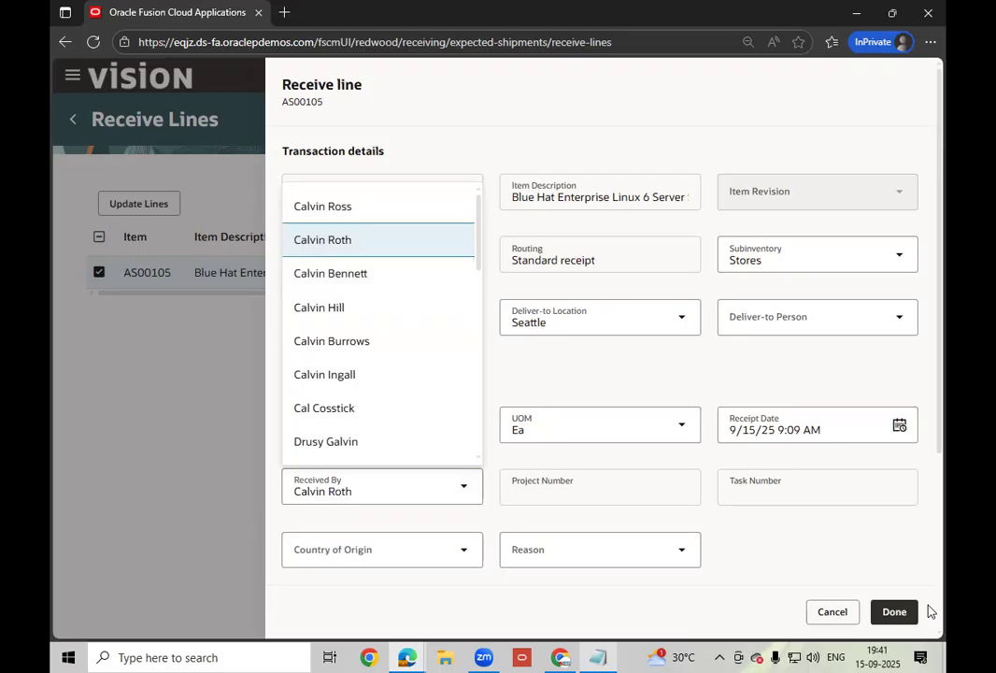
click(894, 612)
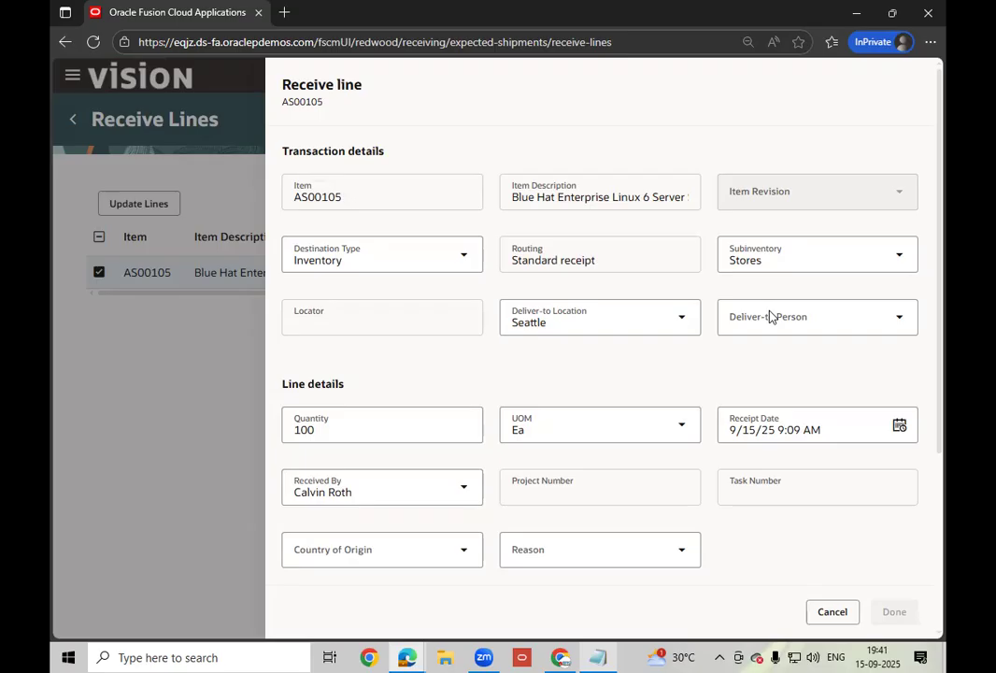
- Create the receipt from the AS00105 line and submit it, producing receipt 52785
click(865, 122)
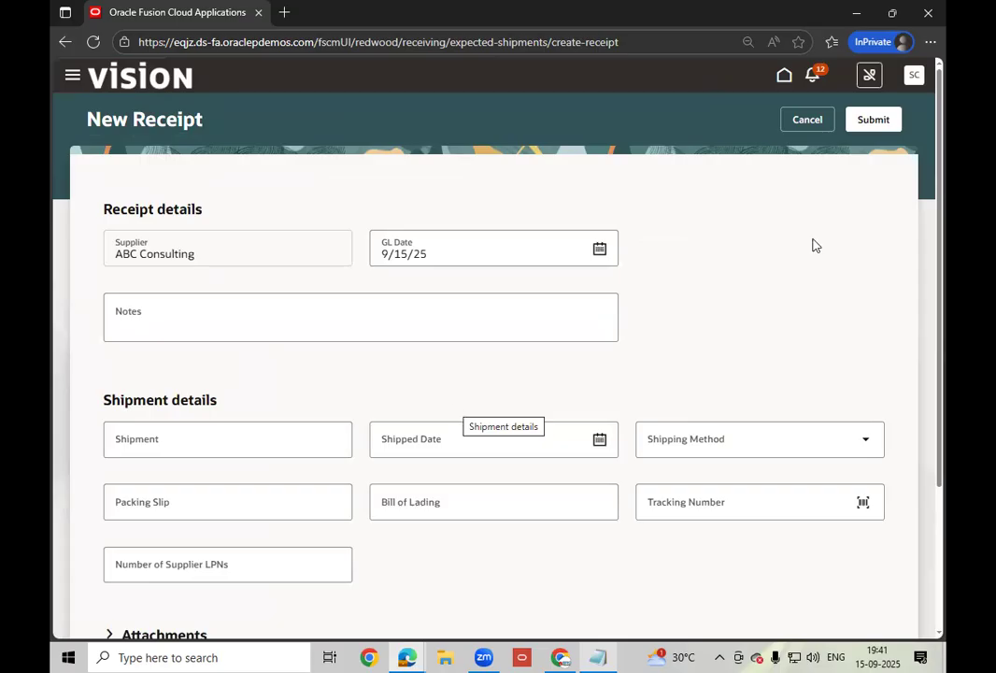
click(874, 121)
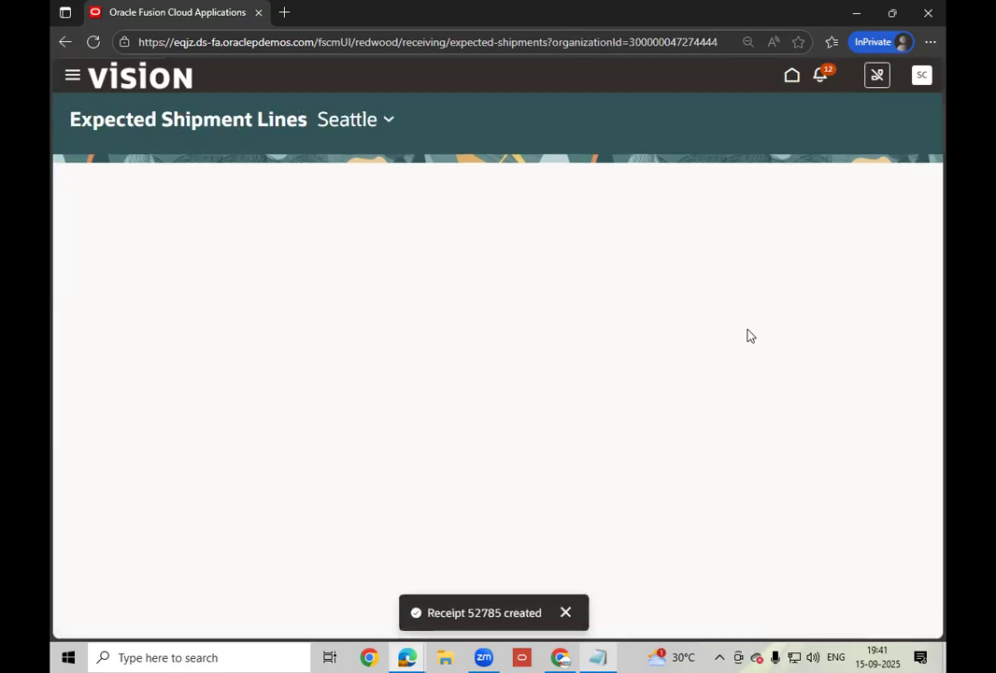
- Copy the new receipt number 52785 into the Notepad notes on a new line
double_click(485, 612)
key(ctrl+c)
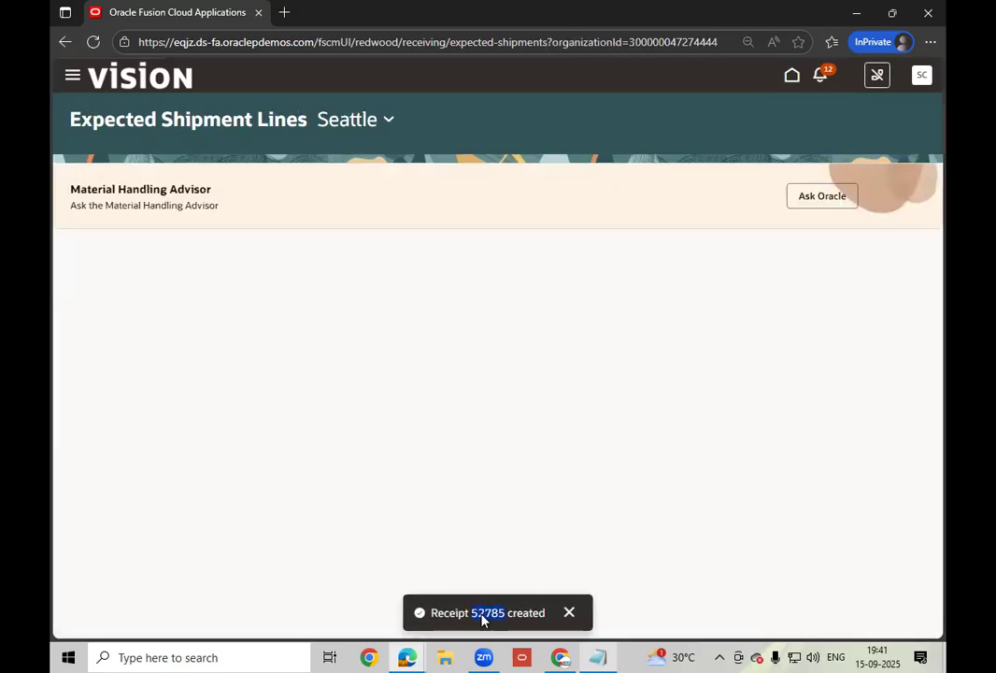
right_click(522, 419)
click(522, 415)
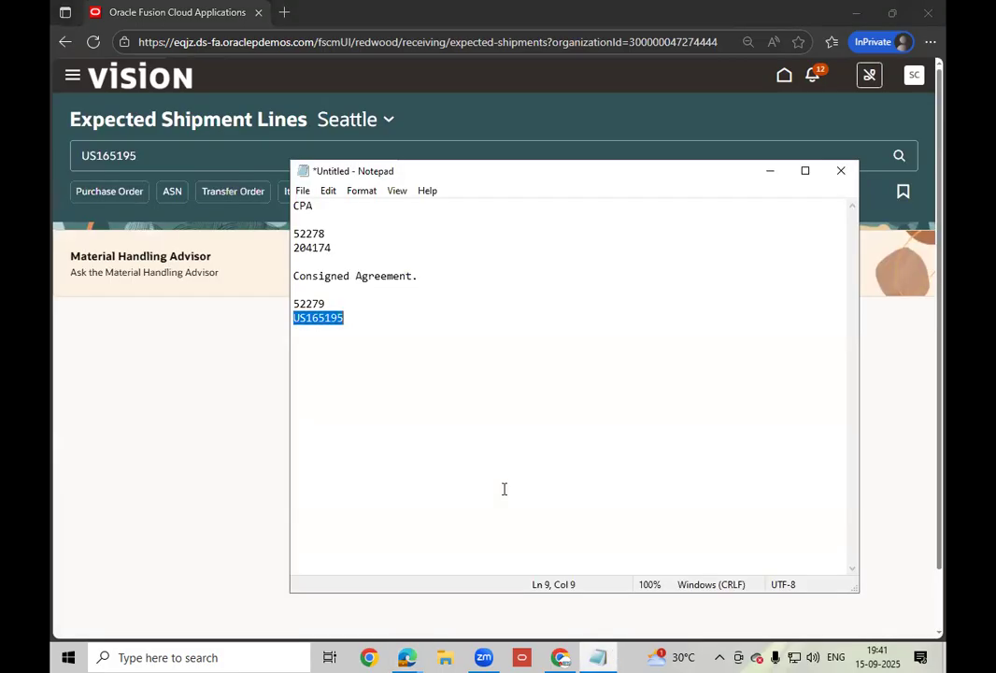
click(505, 489)
key(Return)
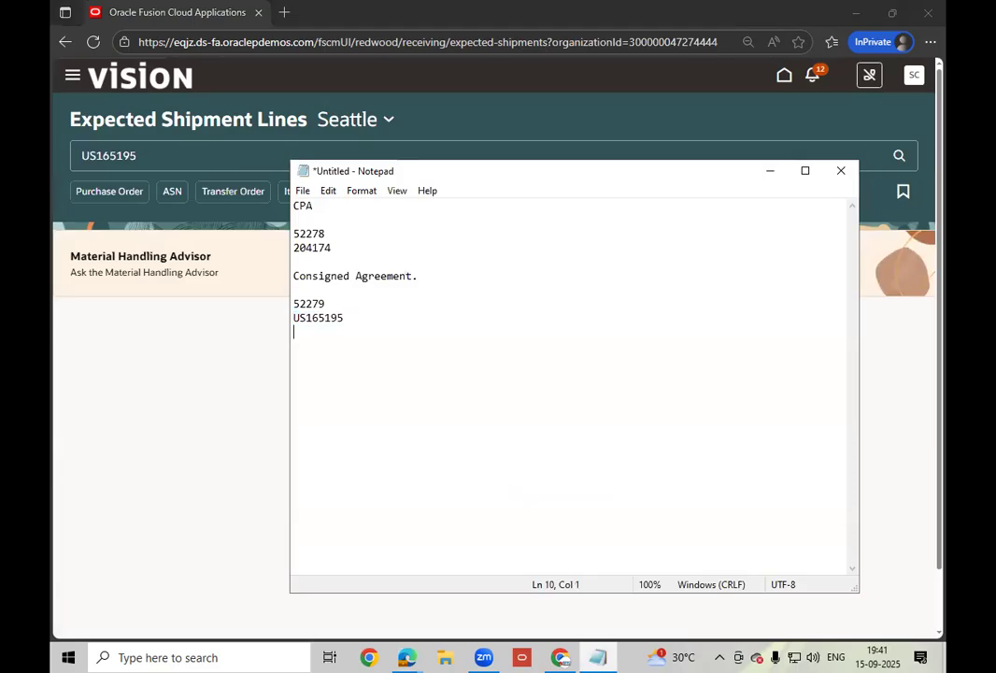
key(ctrl+v)
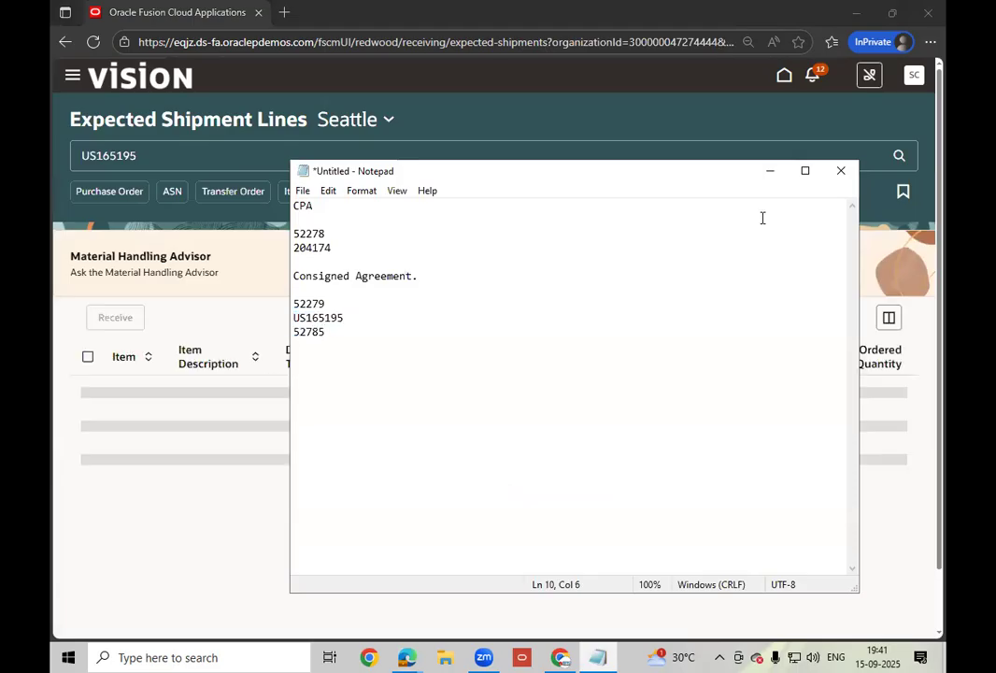
- Search expected shipment lines for US165195 and check the column settings without changes
click(865, 258)
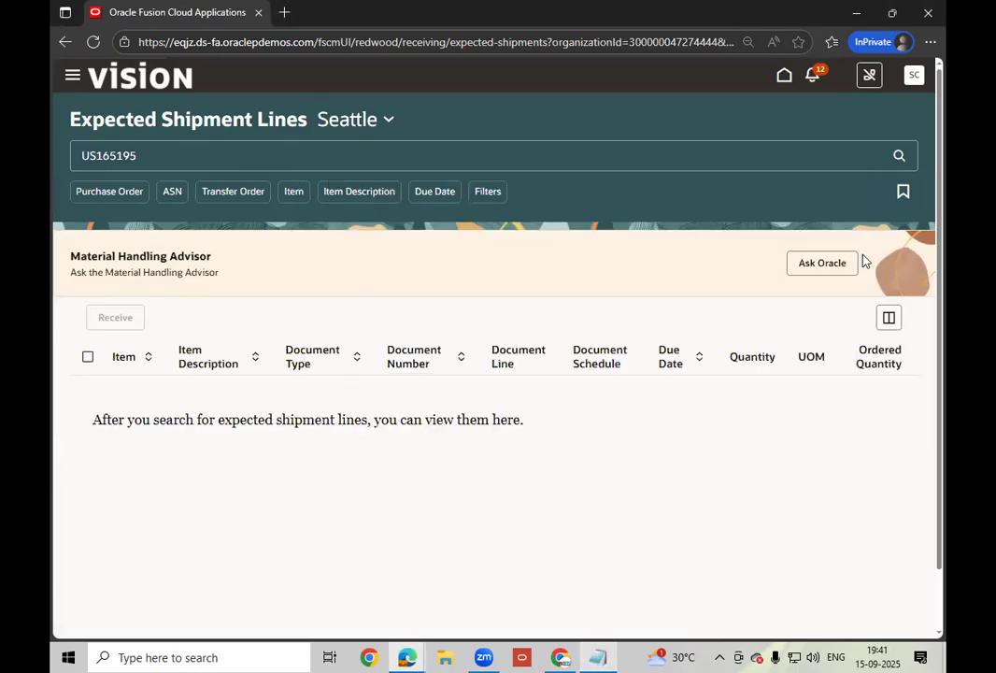
click(293, 192)
click(146, 198)
click(890, 319)
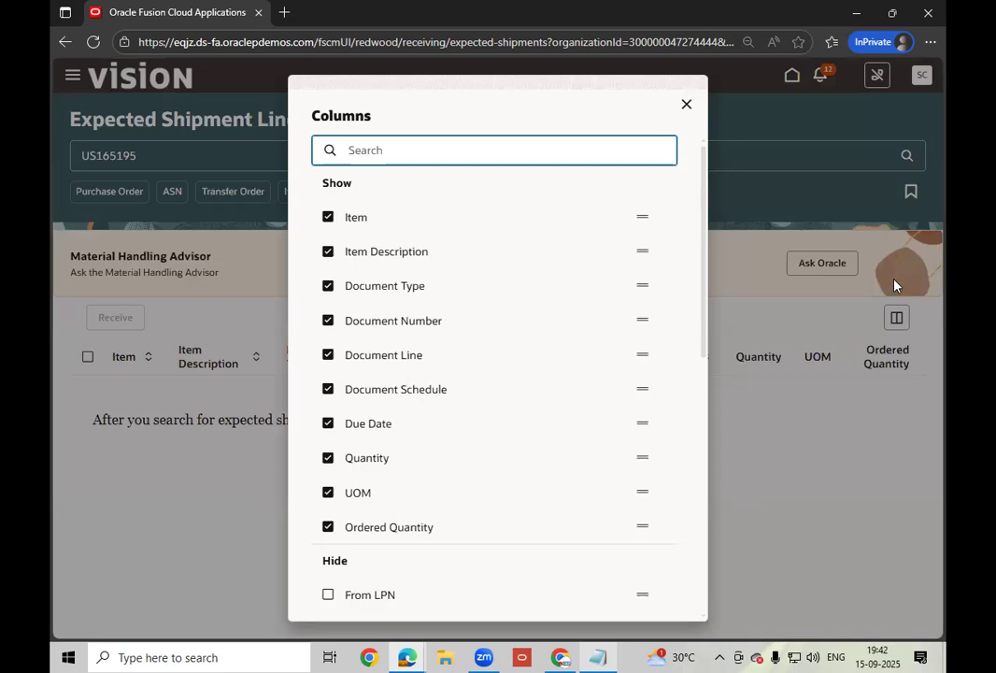
click(686, 104)
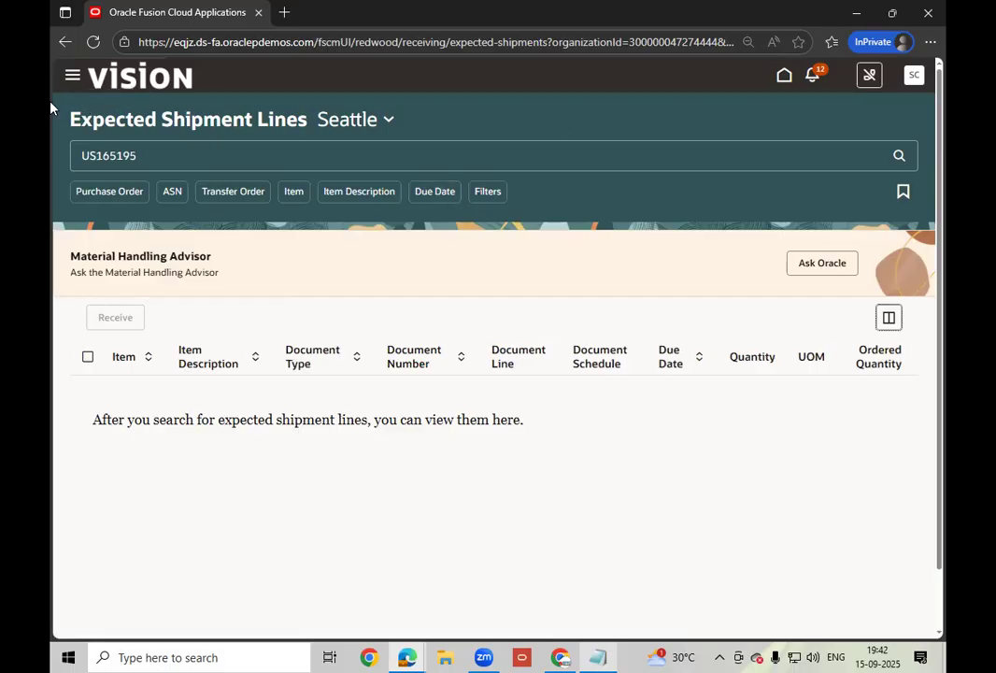
- Go through the Navigator's Supply Chain Execution group to the Inventory Management work area
click(72, 80)
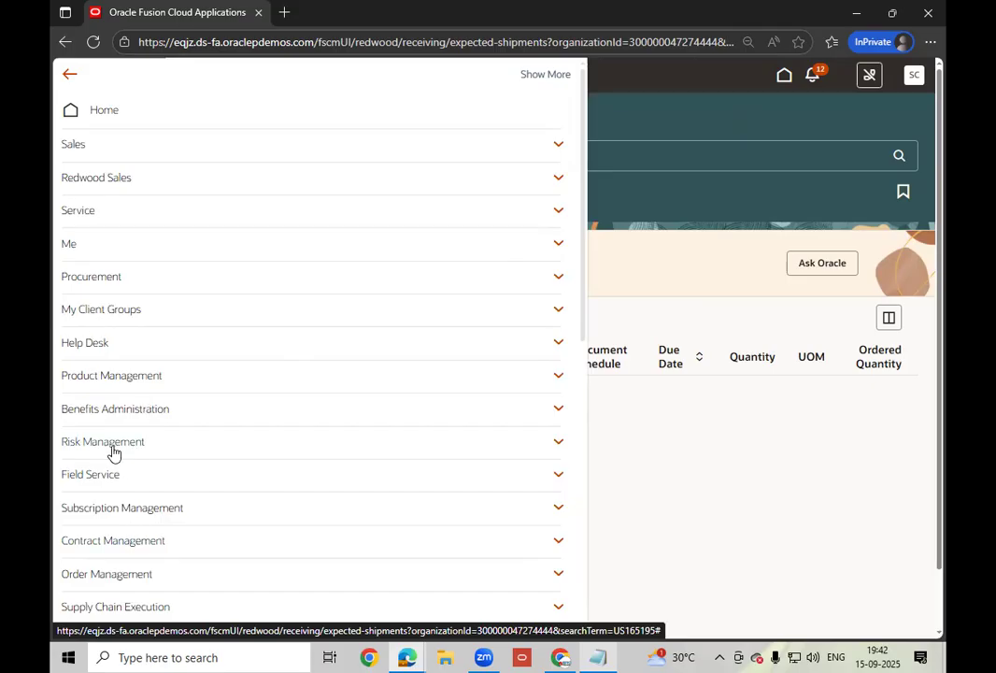
scroll(126, 467, down, 2)
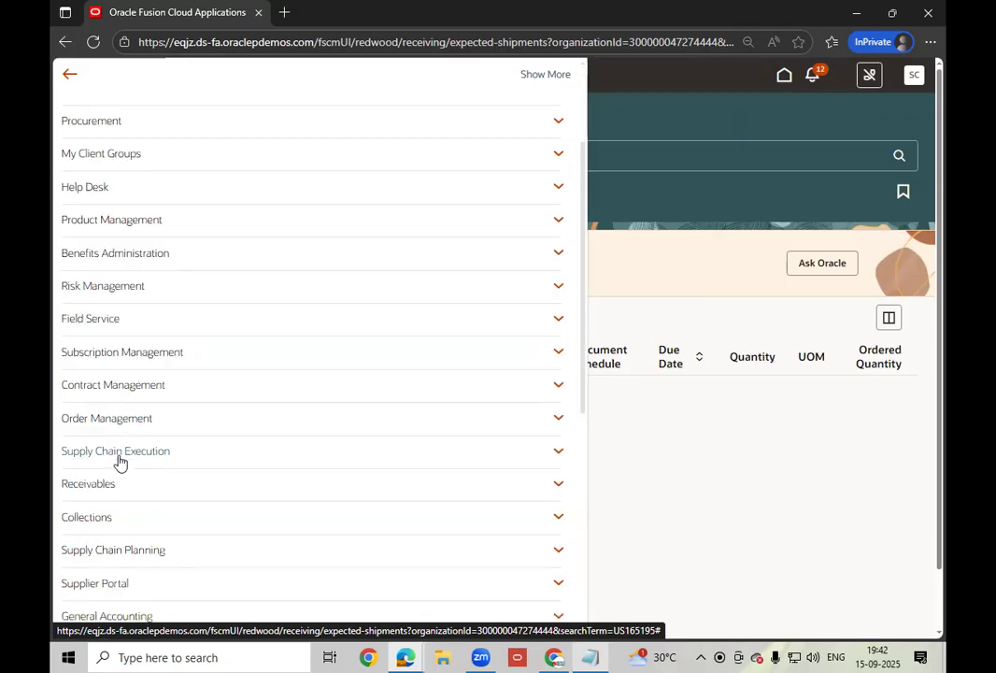
click(126, 454)
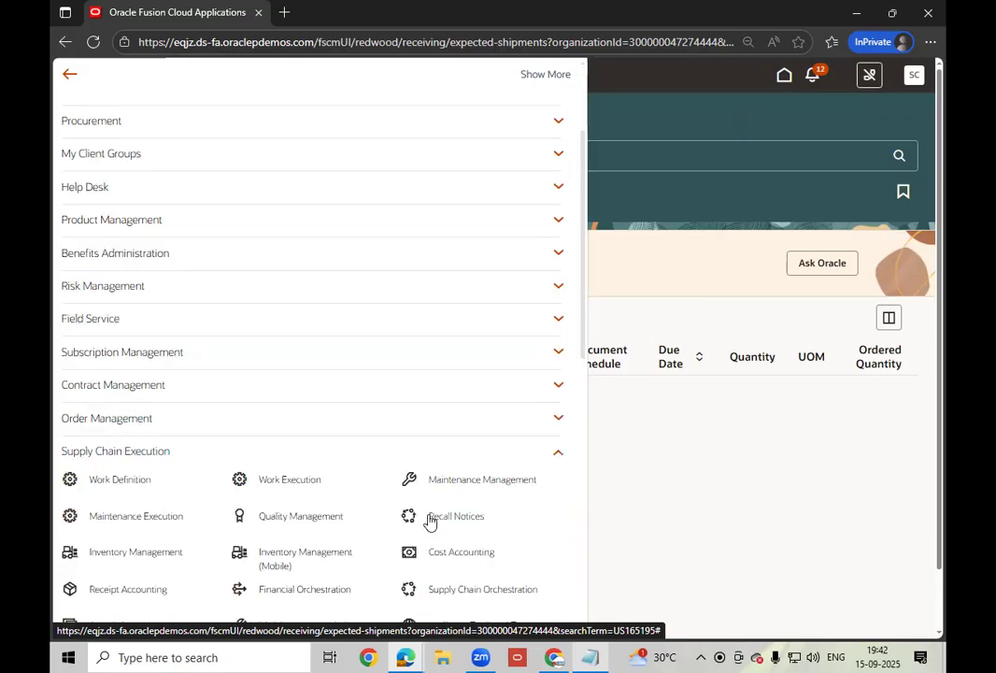
click(136, 557)
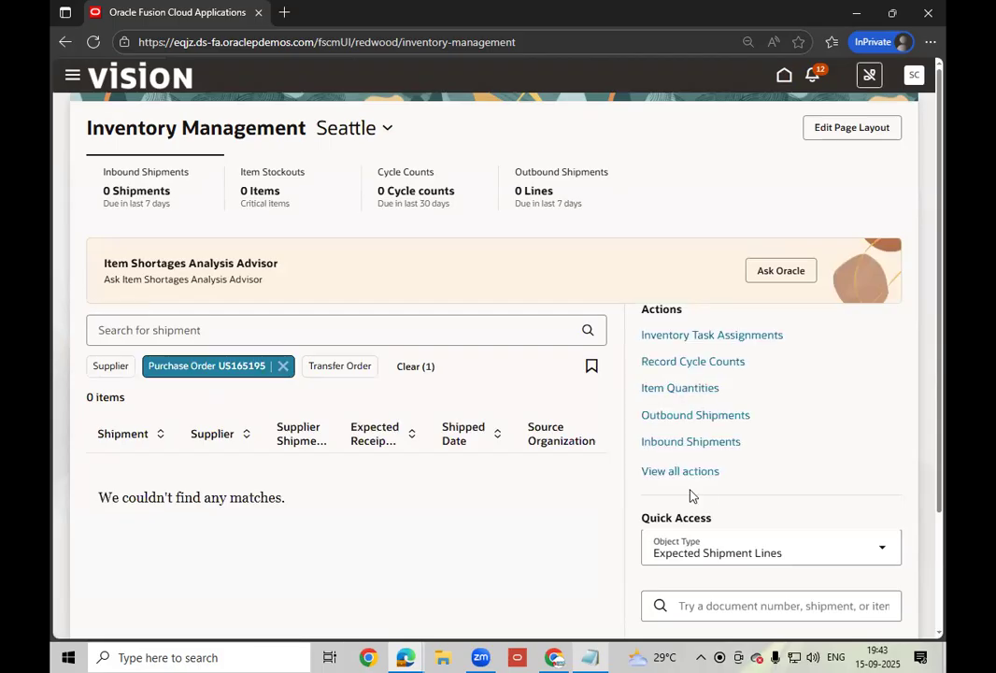
- Search Item Quantities for AS00105, showing 125 on hand with Mixed ownership
click(689, 470)
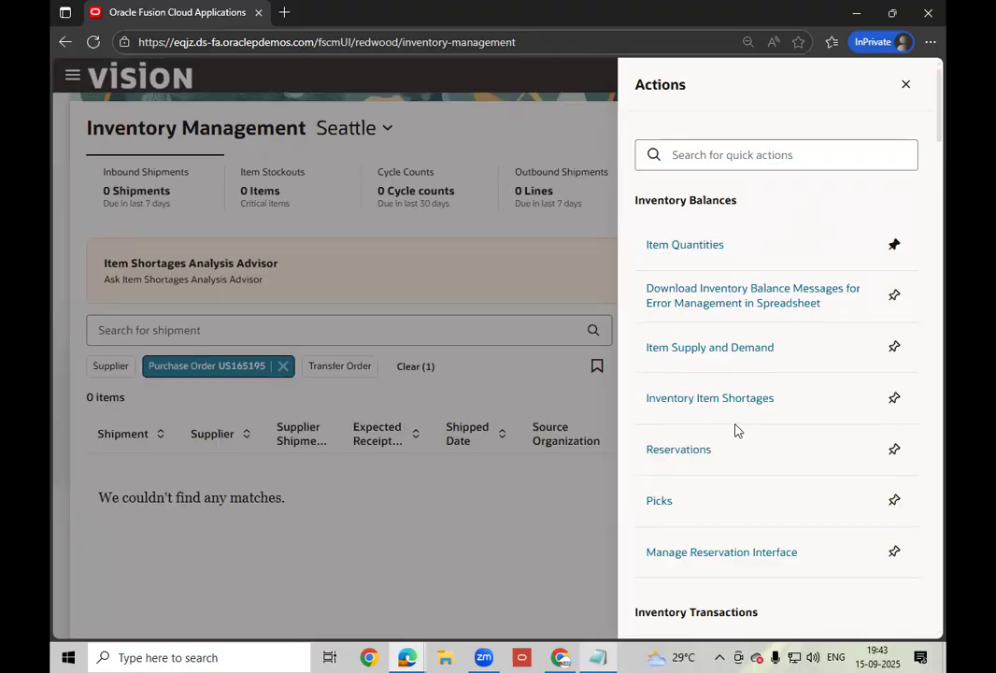
scroll(734, 428, down, 2)
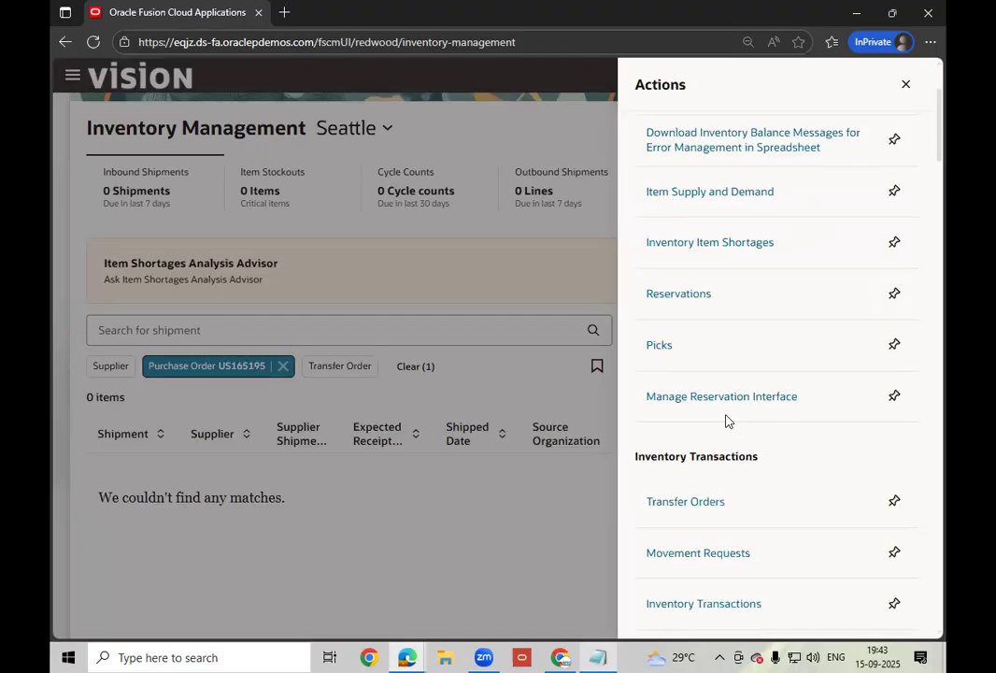
scroll(727, 420, up, 2)
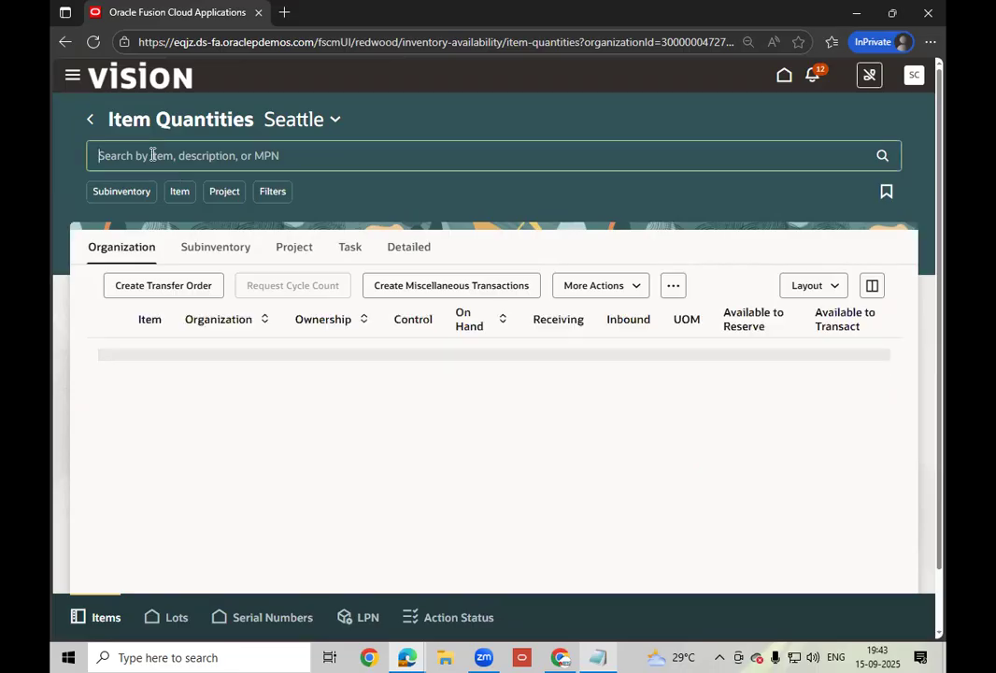
text(A)
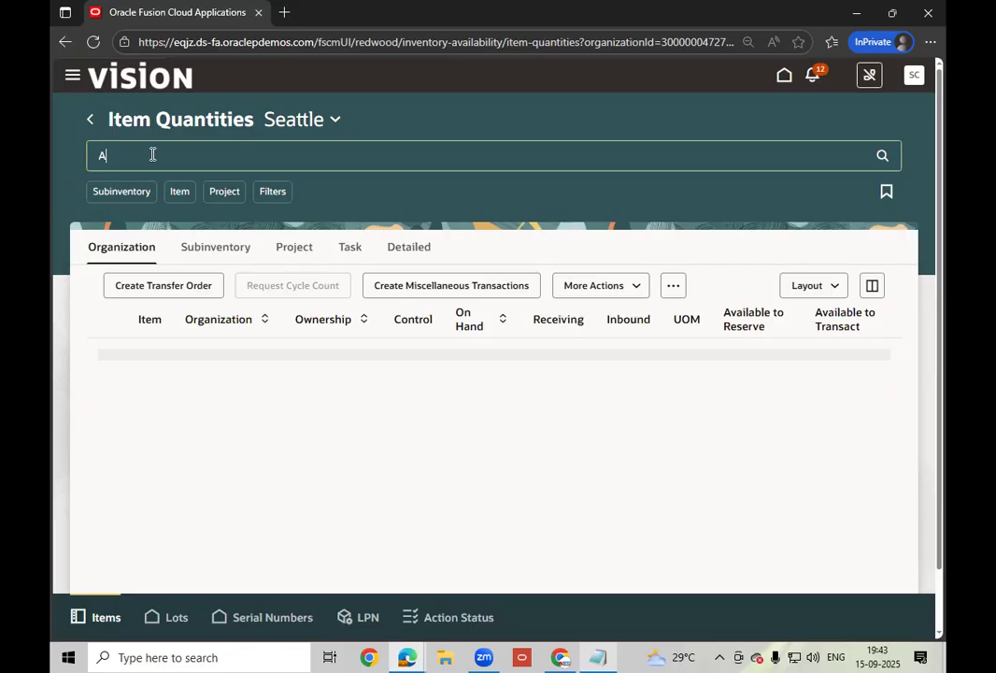
text(S00105)
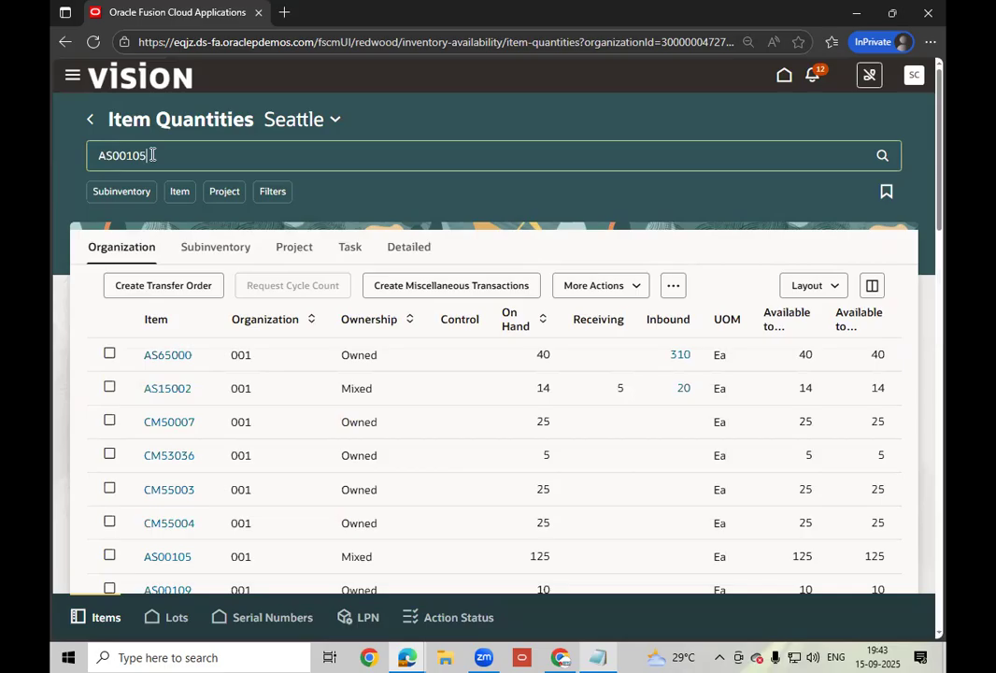
key(Return)
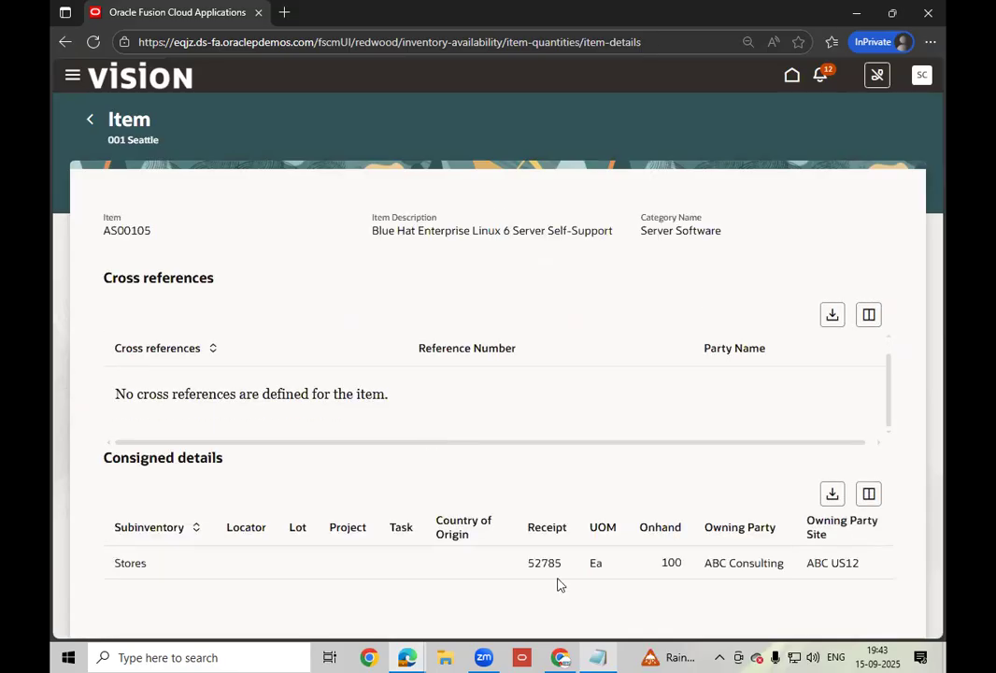
click(598, 656)
click(592, 649)
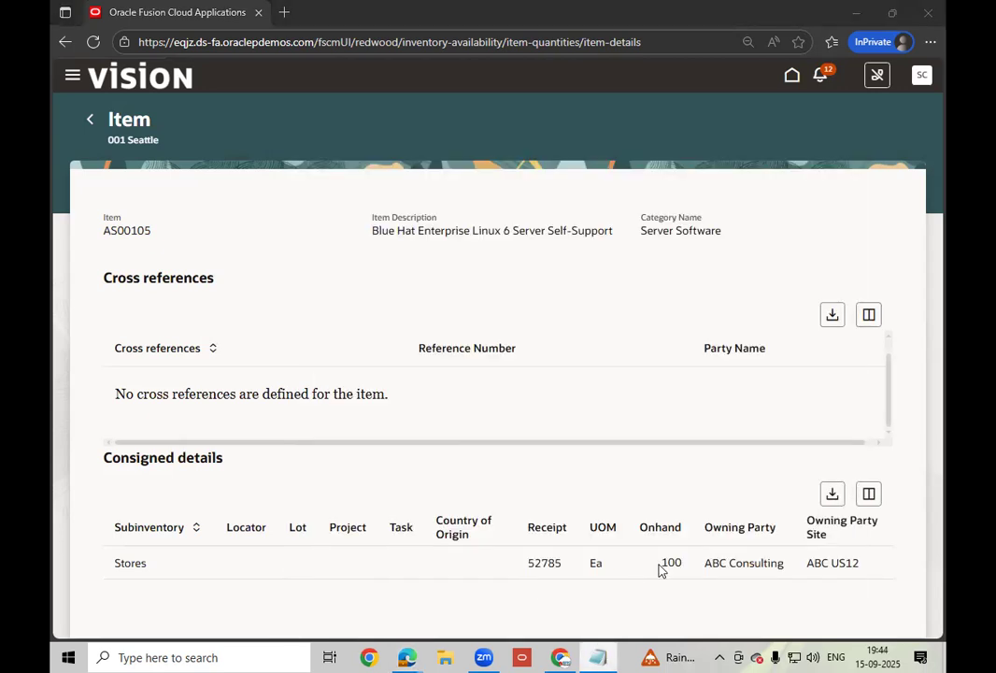
drag(704, 529, 761, 574)
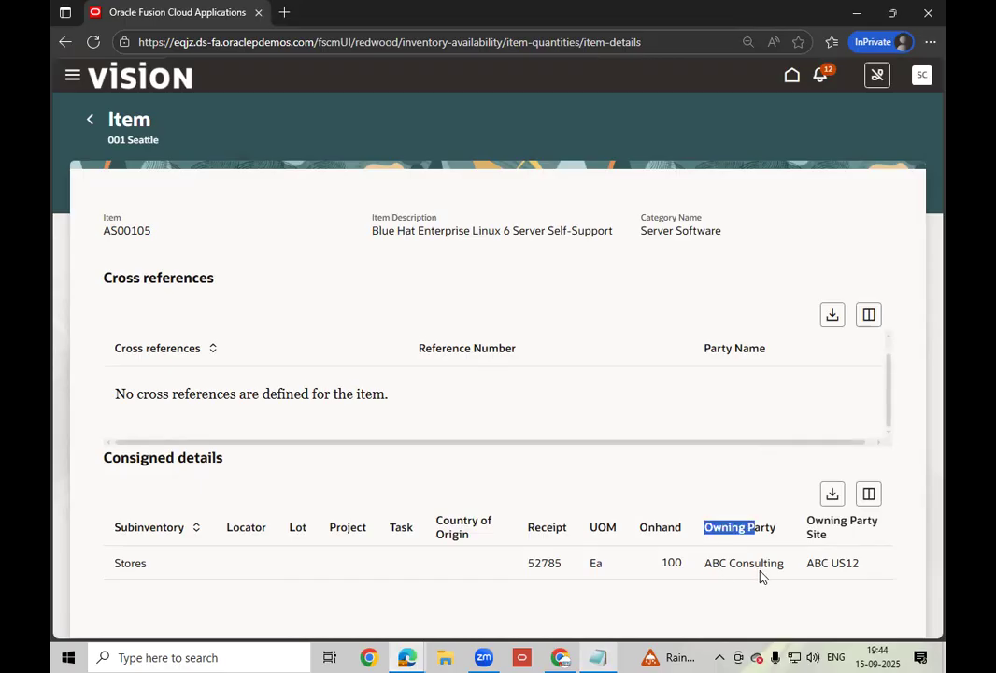
click(761, 575)
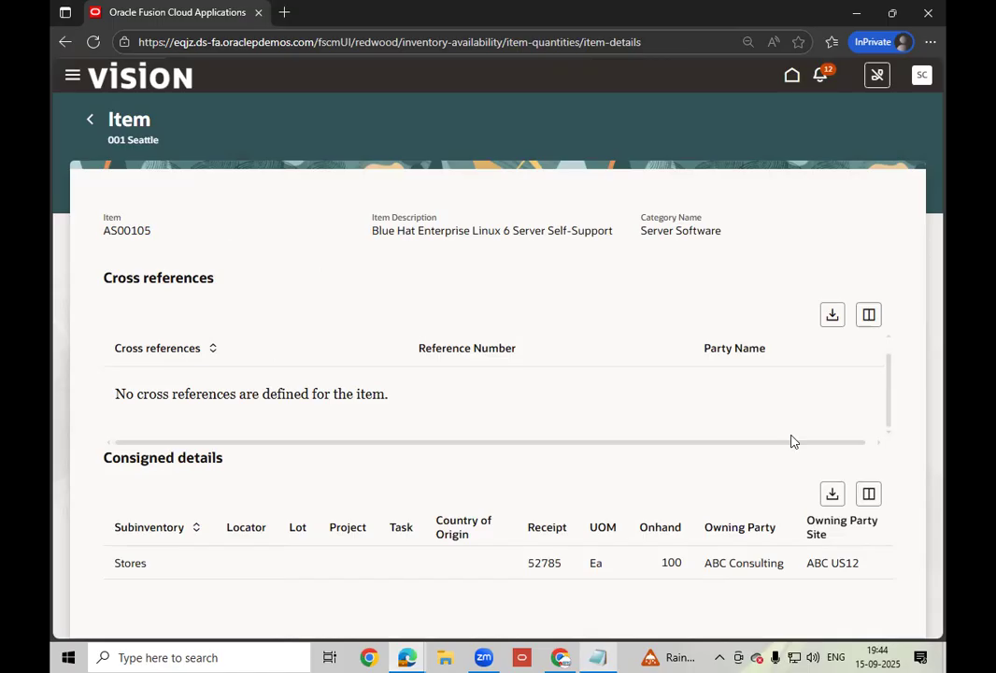
drag(764, 567, 668, 563)
click(668, 563)
click(791, 76)
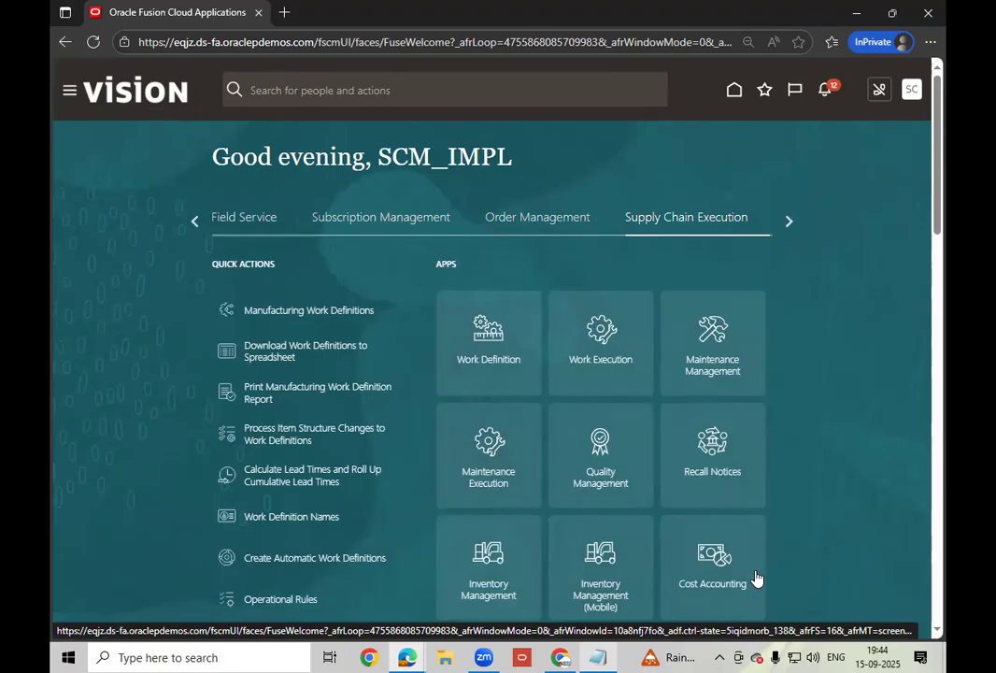
- Launch the Inventory Management app tile from Supply Chain Execution on the home page
click(482, 590)
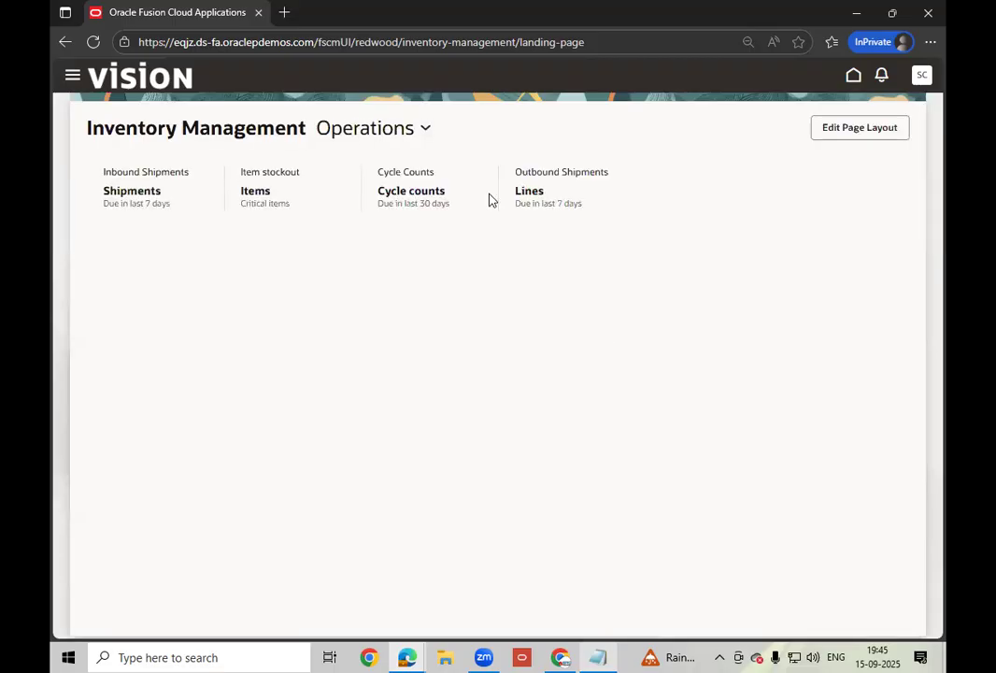
- Pick Seattle from the organization list on the Inventory Management page
click(386, 130)
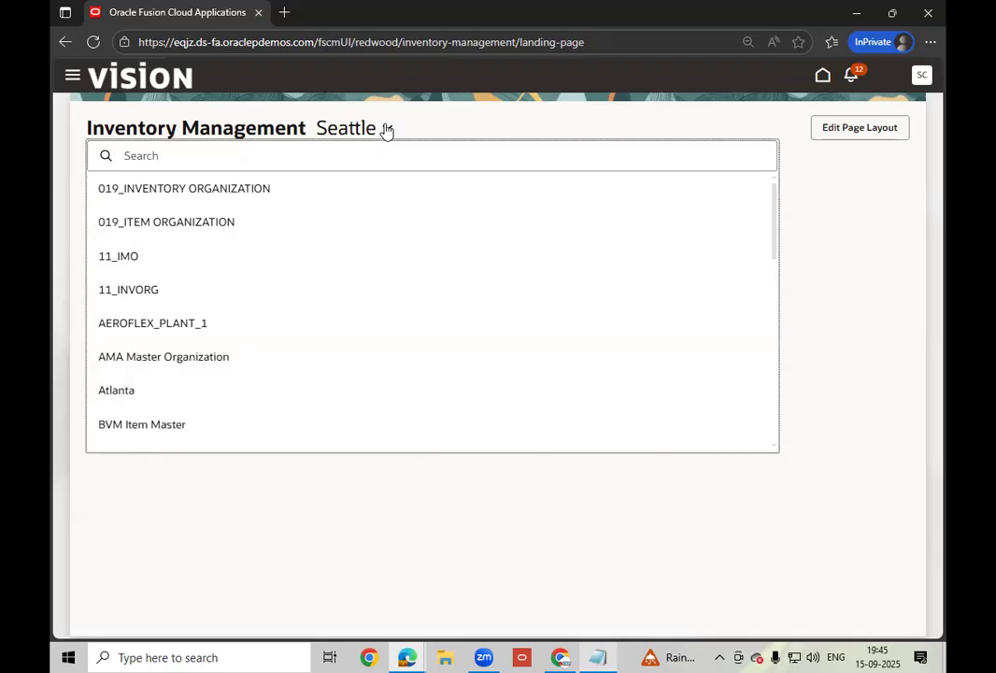
text(a)
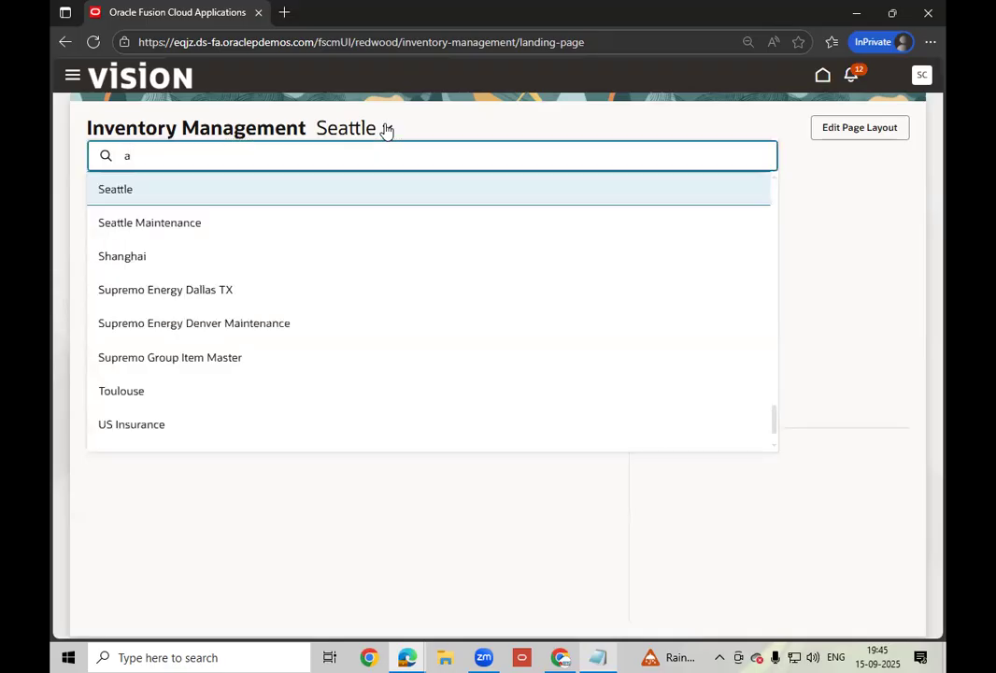
click(164, 185)
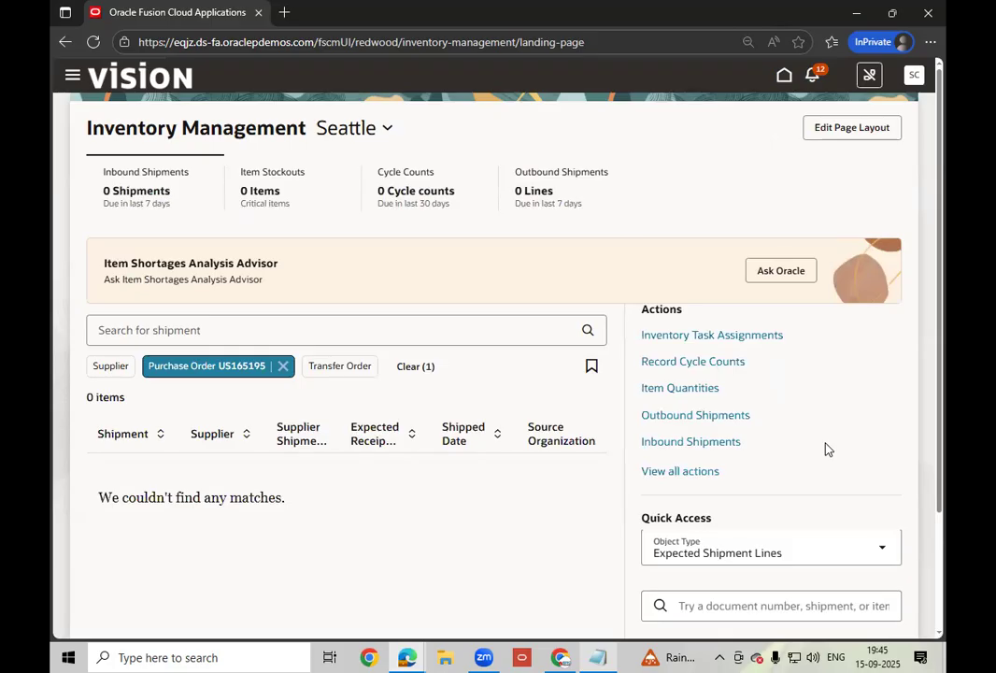
- Go to Consigned Inventory from View all actions and widen the Item and Owning Party columns
scroll(826, 449, down, 1)
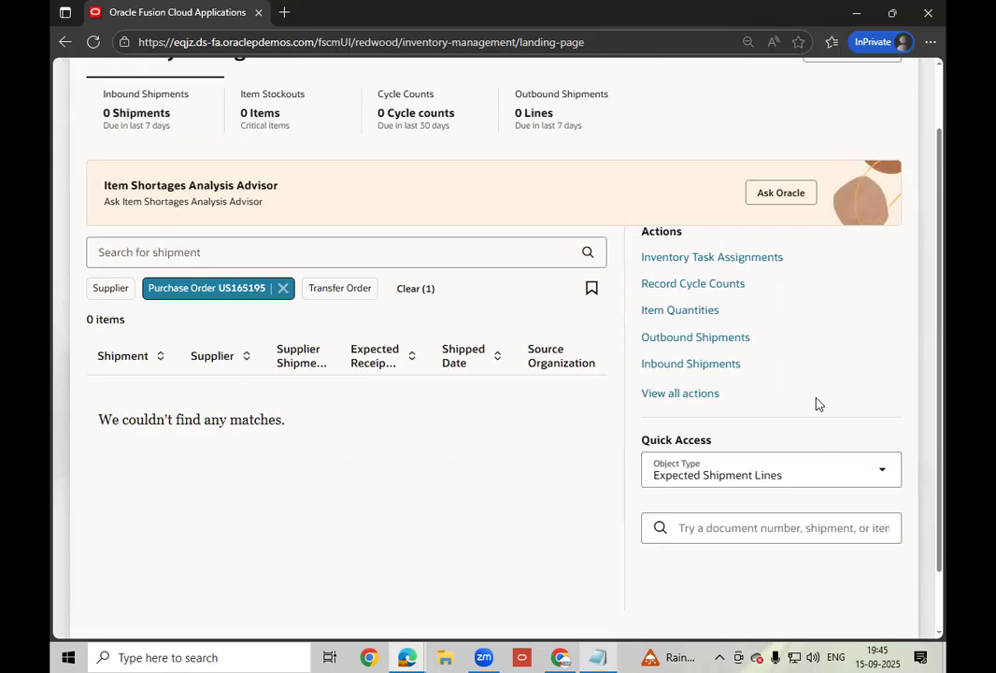
scroll(804, 393, down, 1)
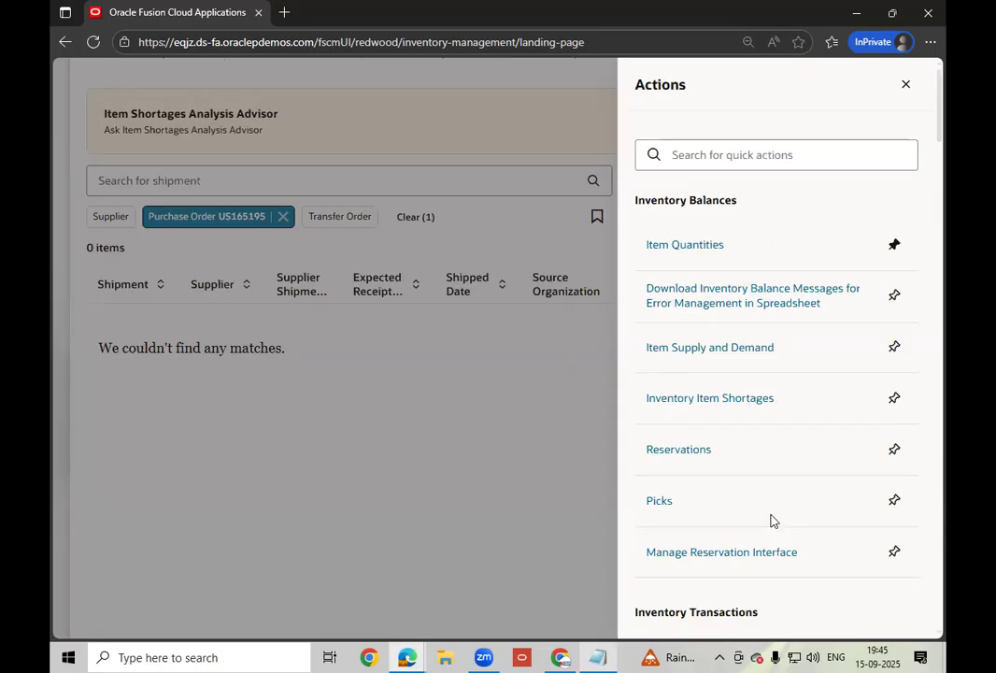
scroll(772, 519, down, 2)
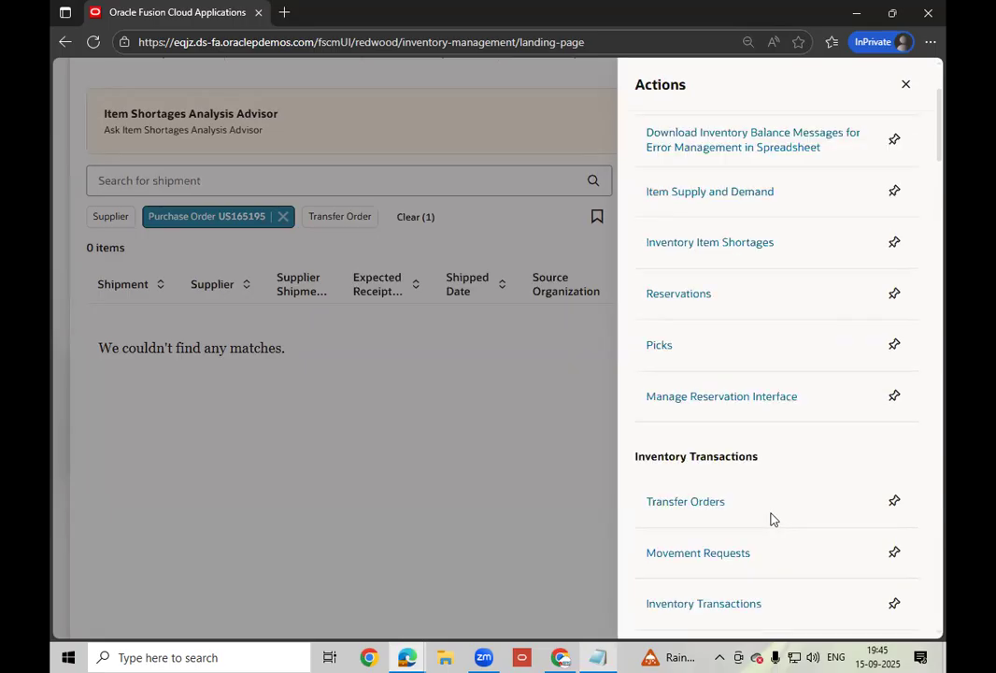
scroll(771, 518, down, 1)
scroll(772, 519, down, 2)
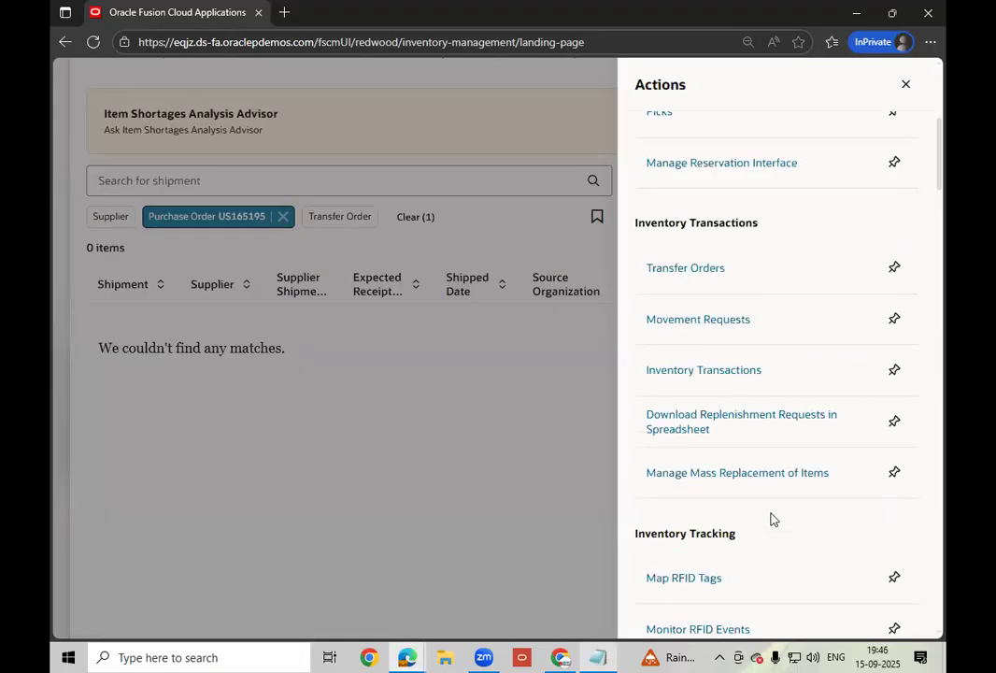
scroll(772, 519, down, 4)
scroll(772, 519, down, 4)
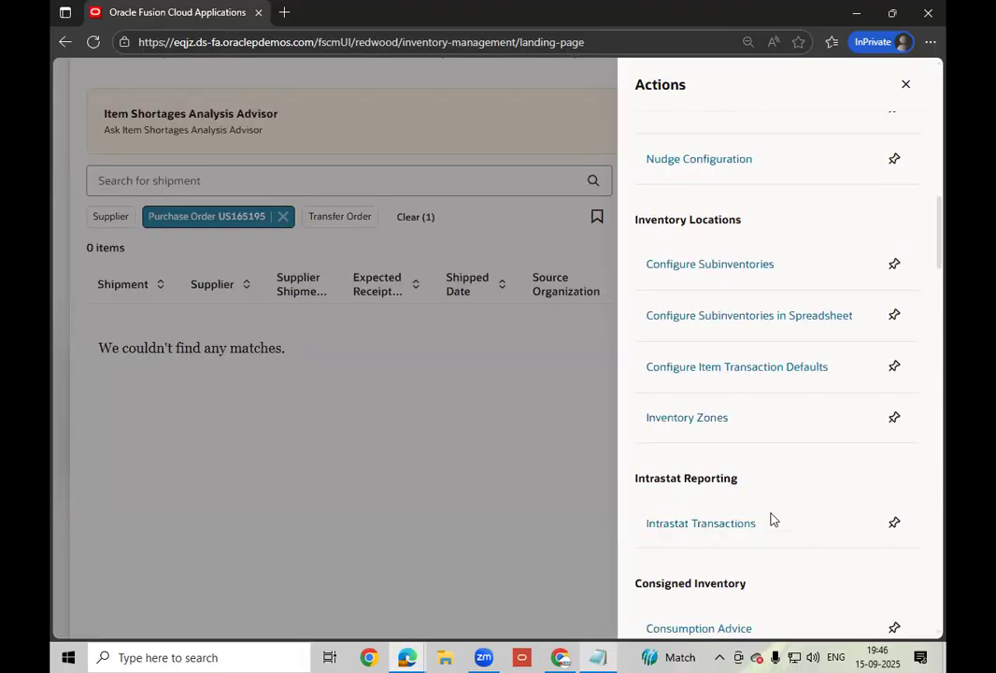
scroll(771, 520, down, 1)
scroll(743, 467, down, 1)
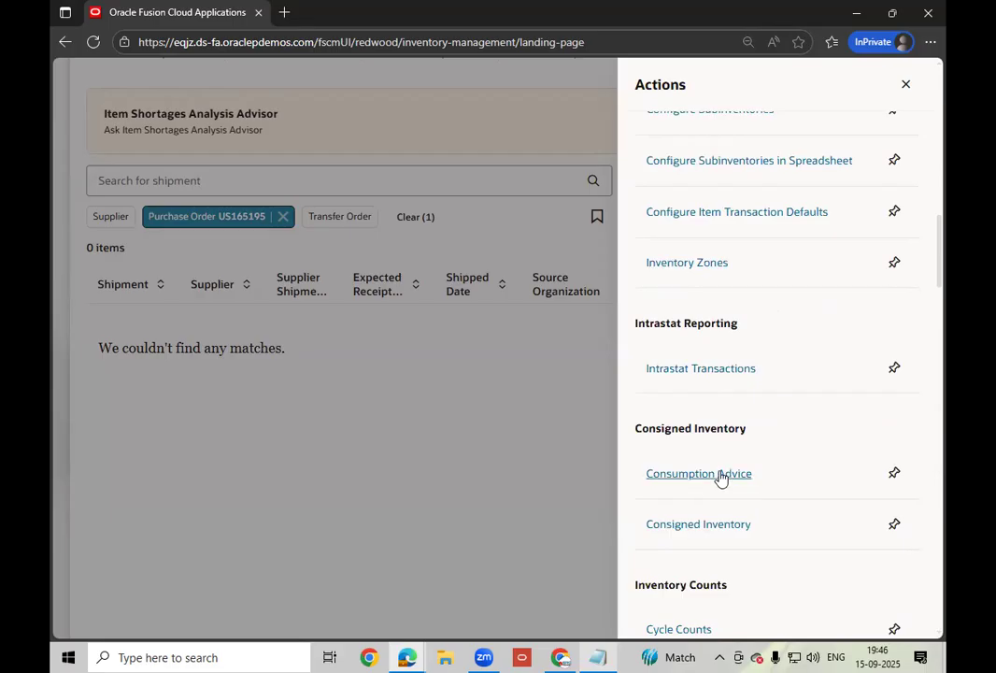
click(734, 530)
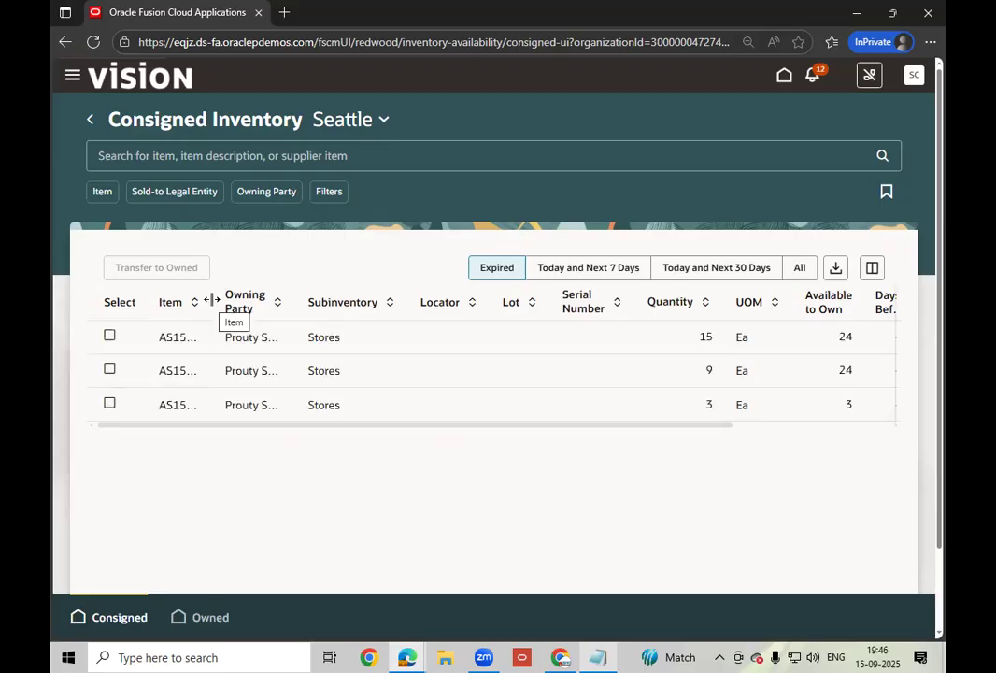
mouse_move(213, 301)
mouse_down()
mouse_move(249, 301)
mouse_move(231, 308)
mouse_up()
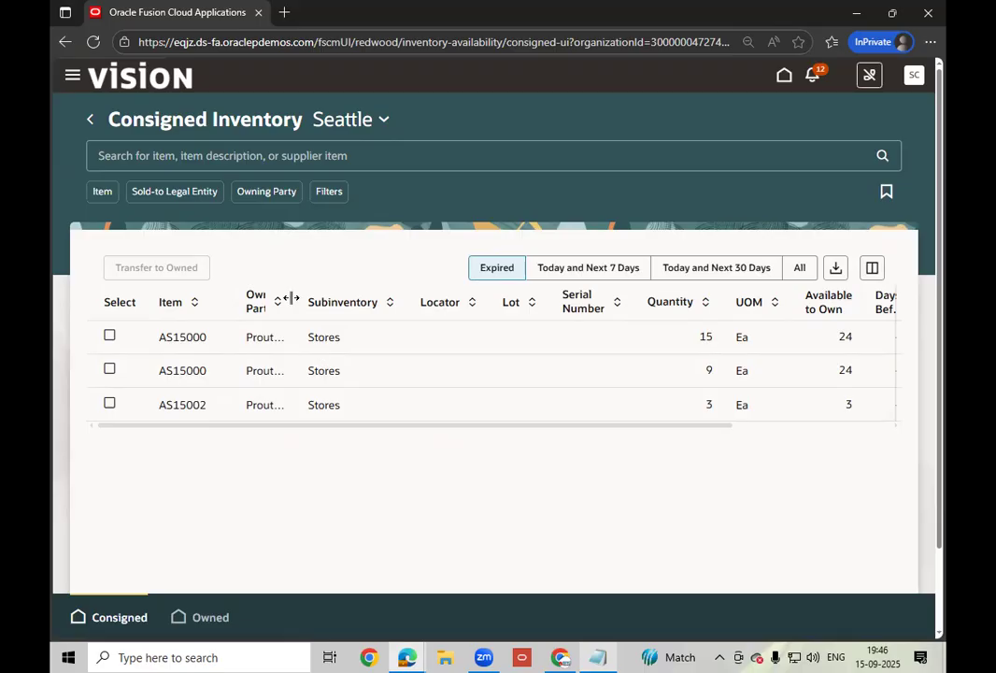
drag(297, 300, 350, 301)
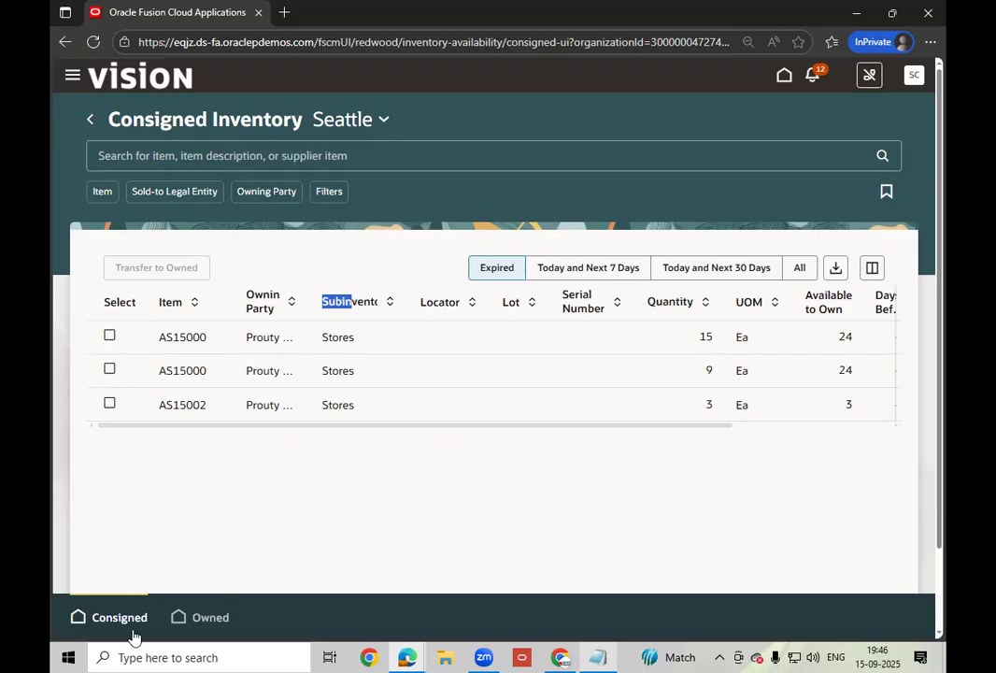
click(198, 619)
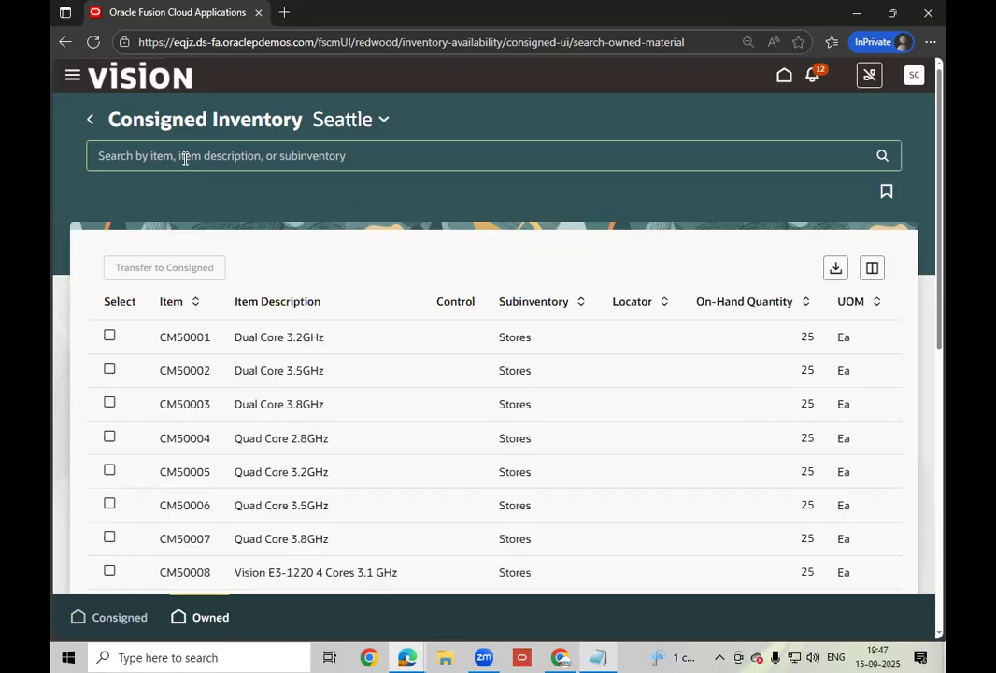
text(AS00105)
key(Return)
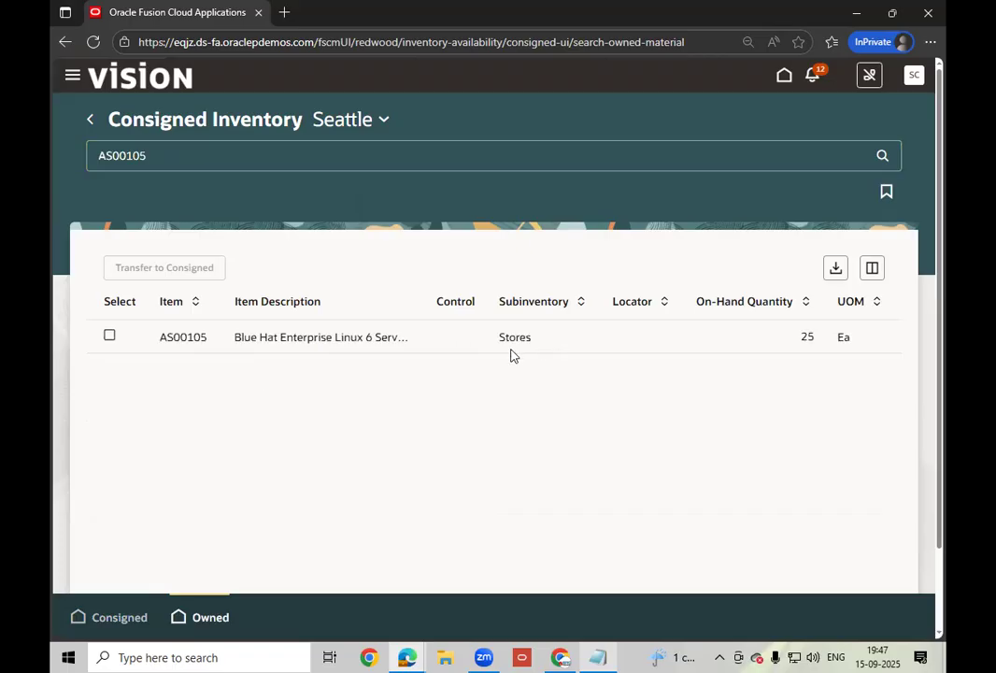
click(110, 336)
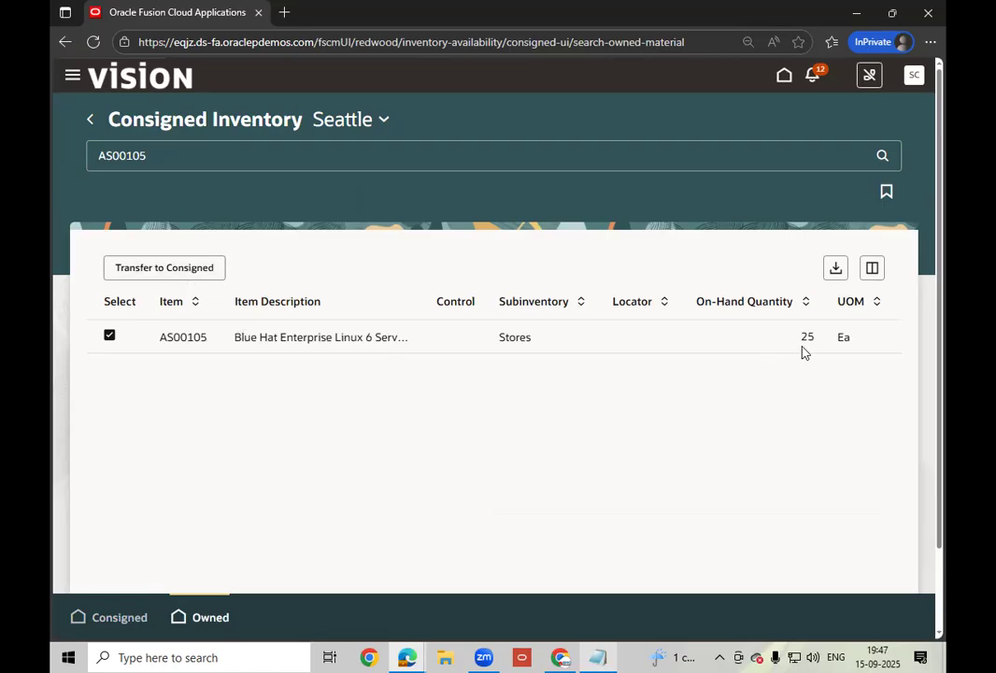
click(129, 621)
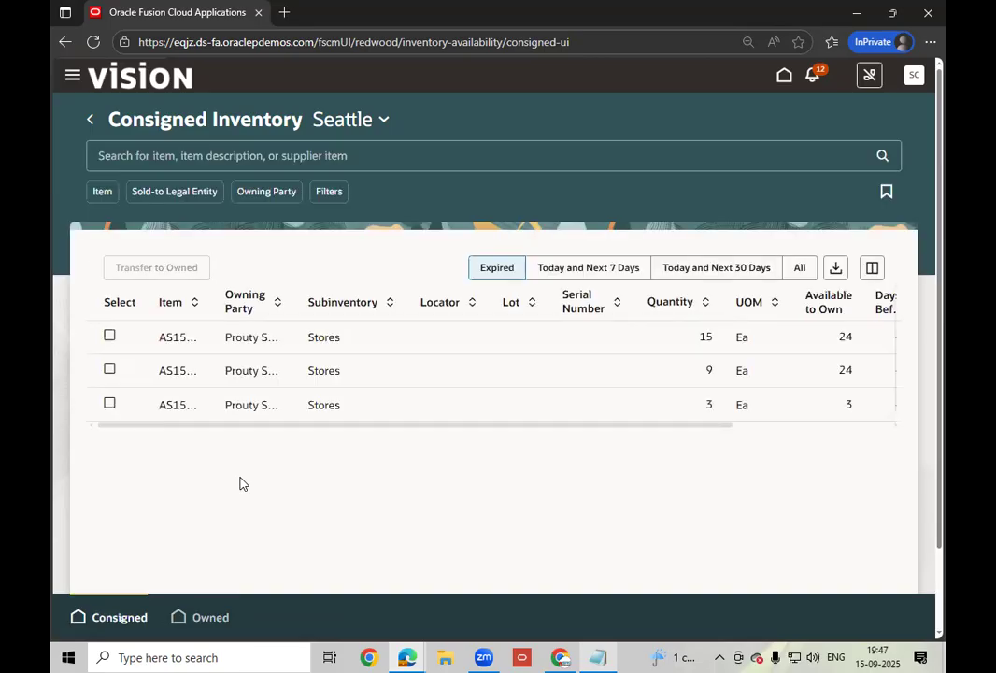
- Search the consigned stock list for item AS00105
click(145, 158)
text(AS00105)
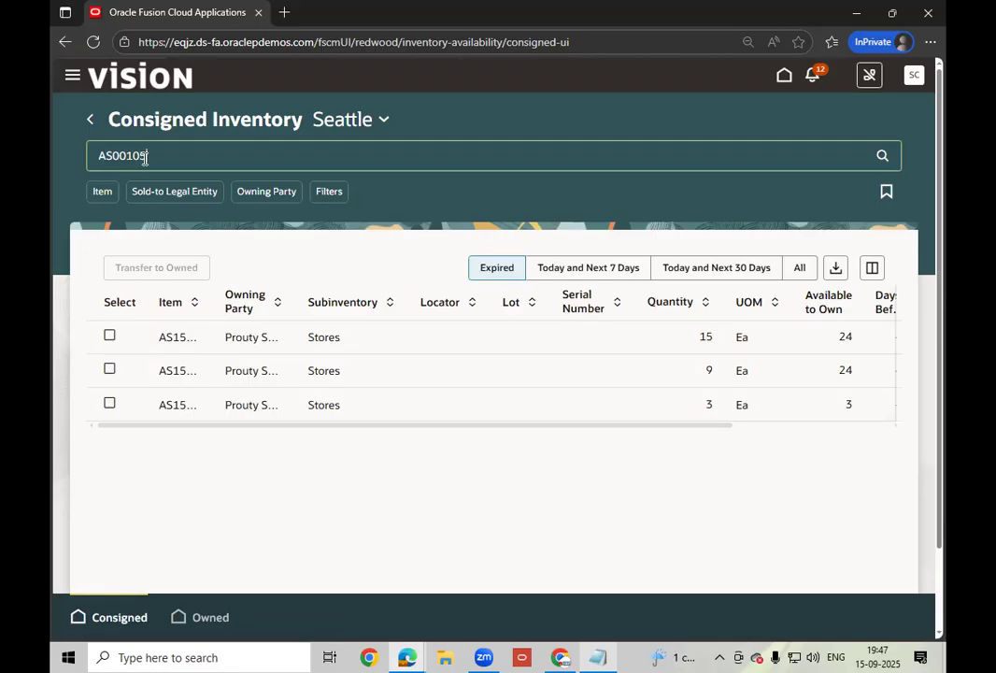
key(Return)
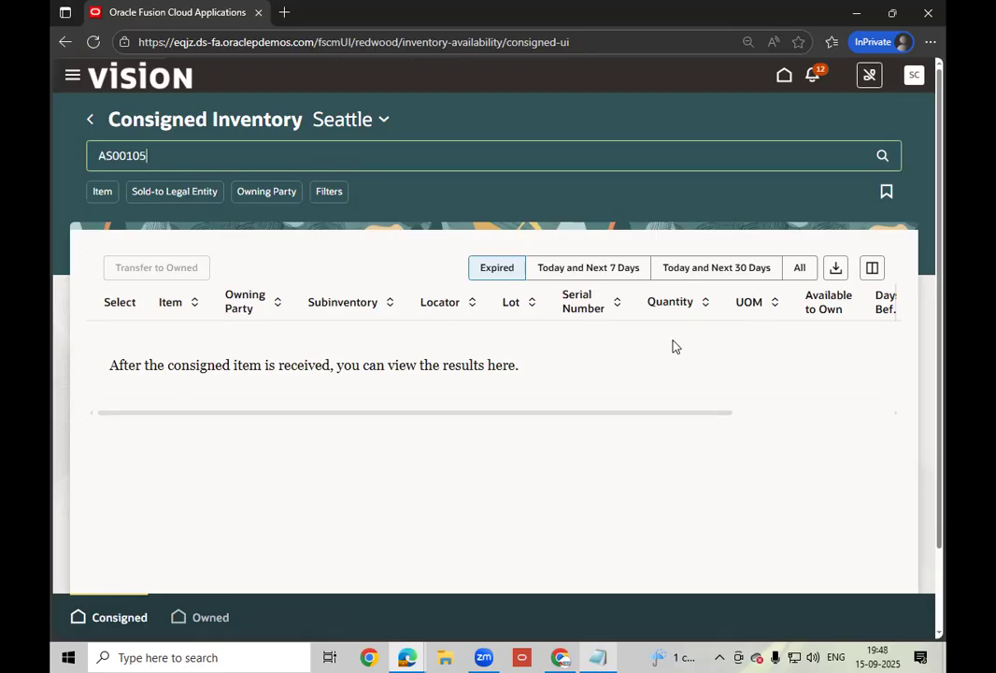
drag(612, 414, 289, 388)
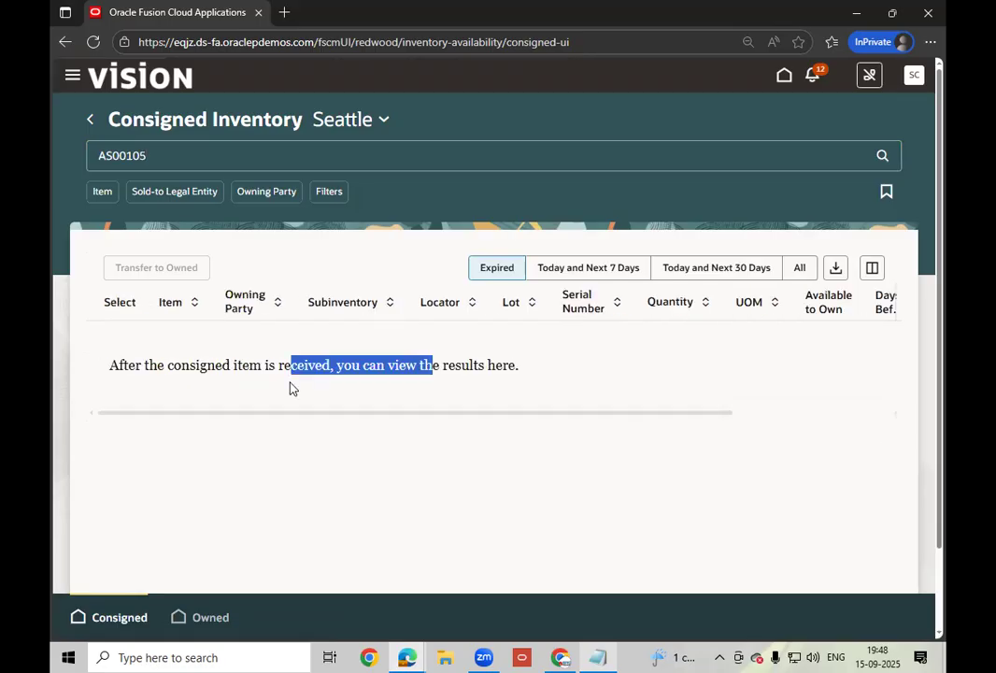
click(632, 391)
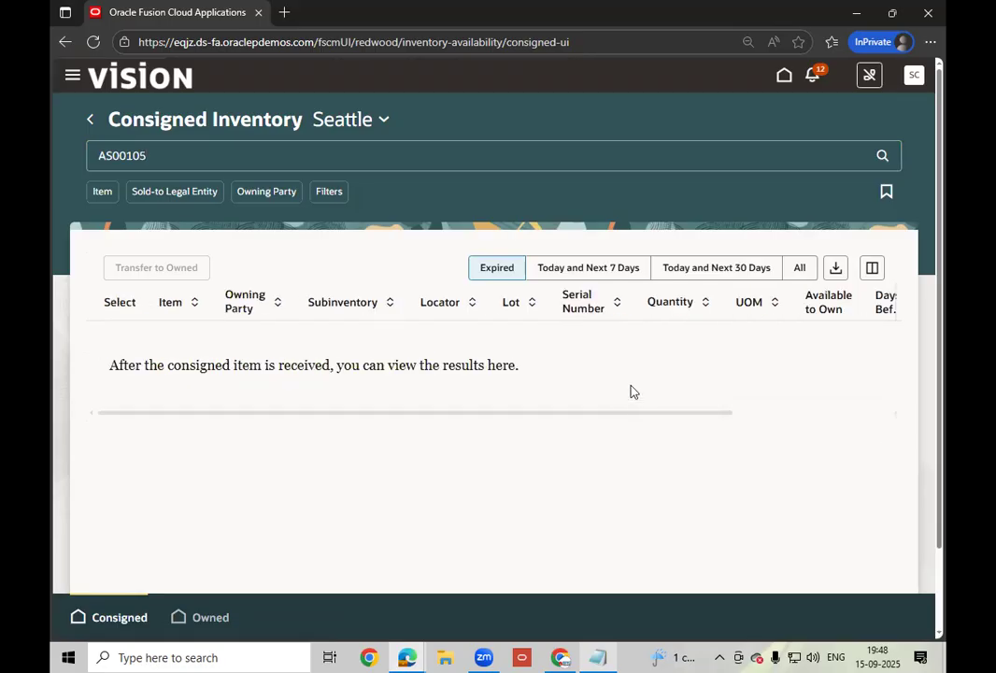
click(177, 153)
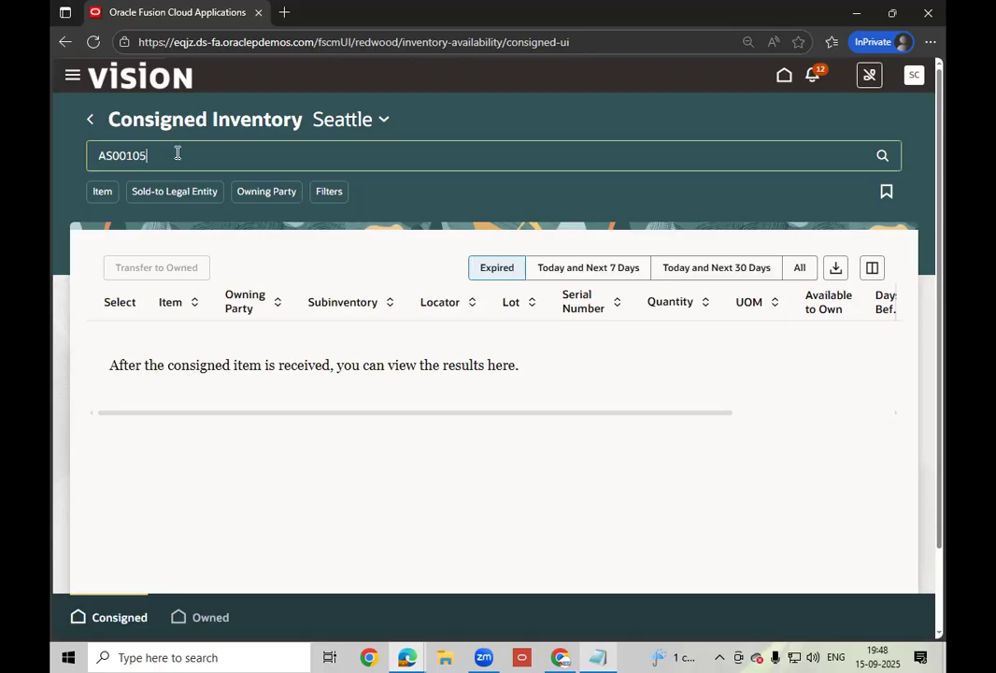
- Filter by owning party ABC Consulting, then drop that filter and clear the AS00105 search
click(271, 193)
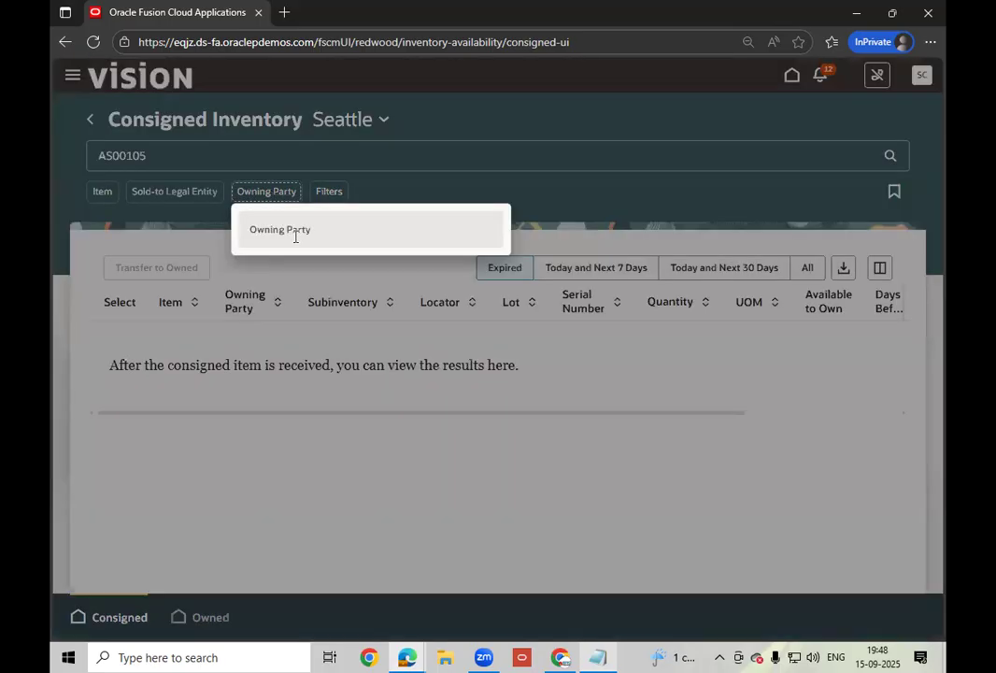
click(295, 233)
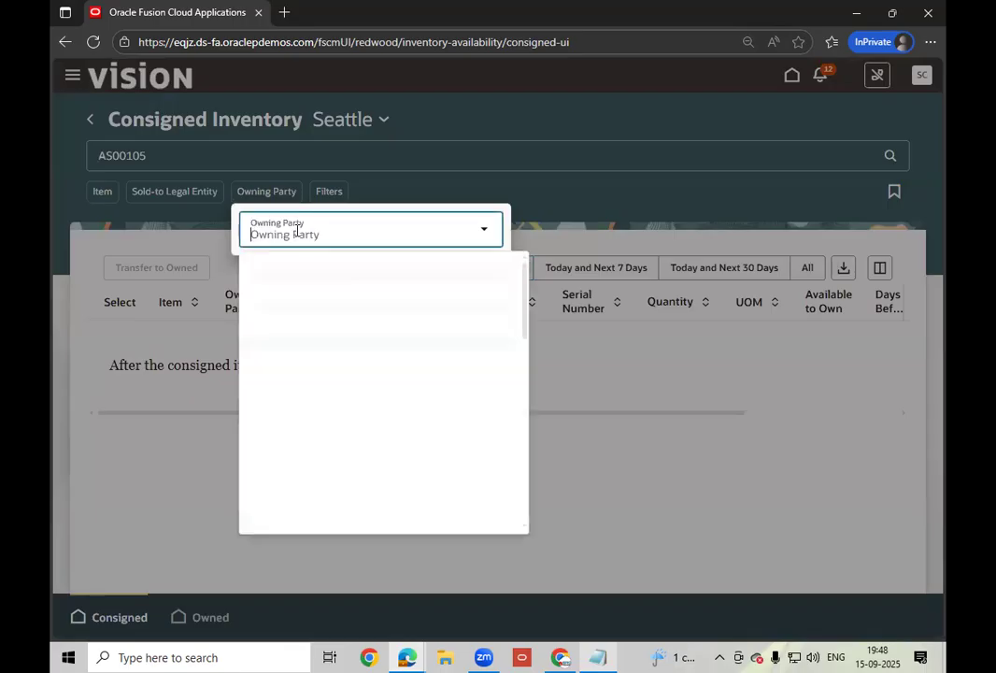
text(ABC)
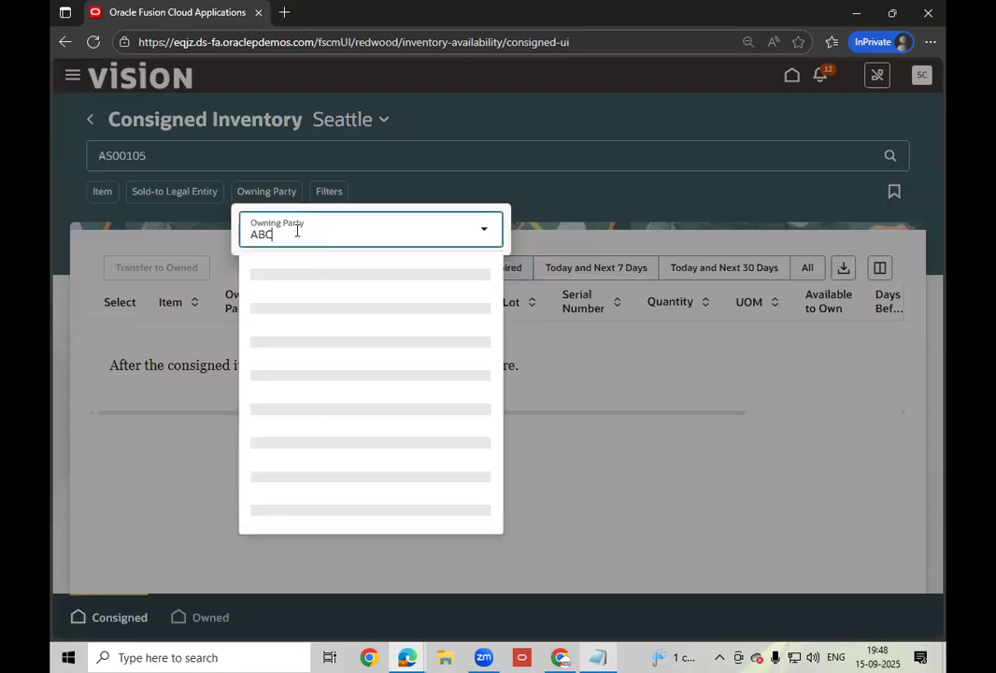
click(314, 308)
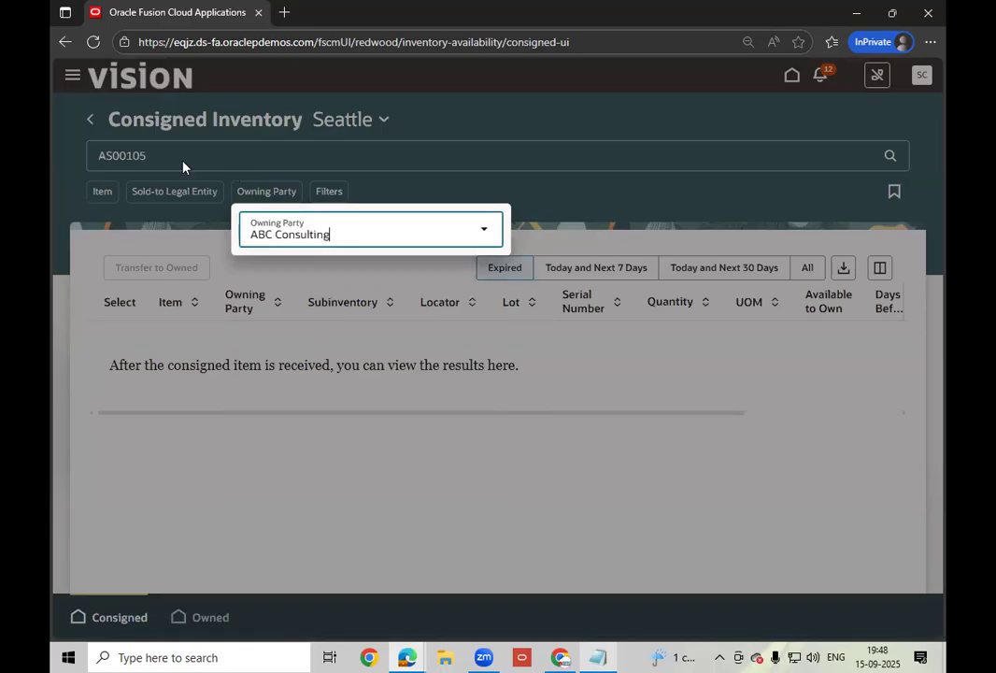
click(184, 161)
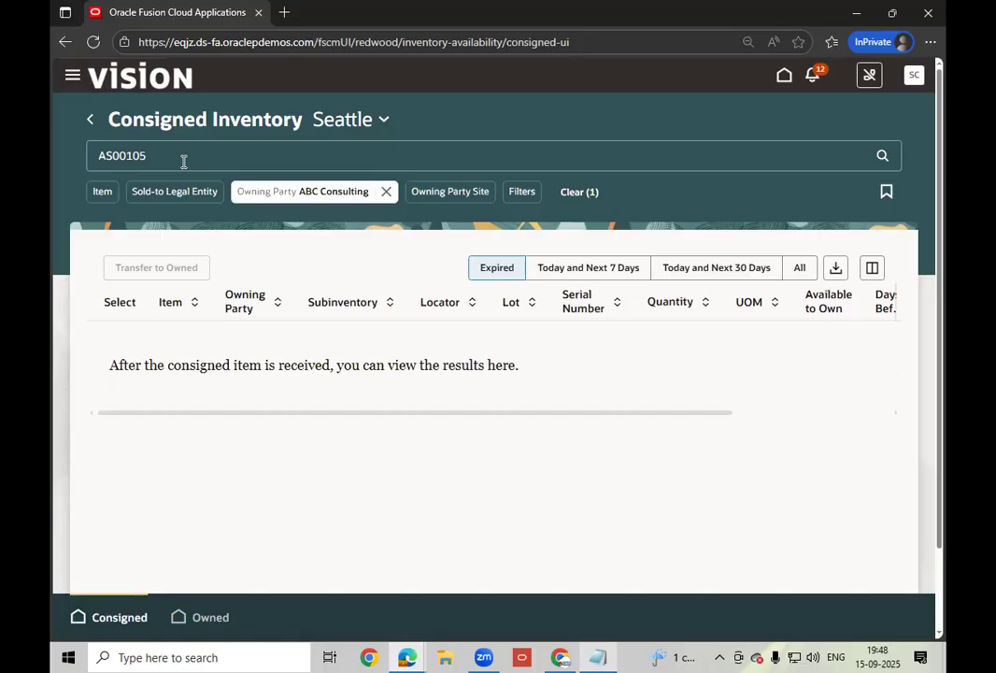
key(Return)
key(BackSpace)
key(BackSpace)
key(BackSpace)
key(BackSpace)
key(BackSpace)
key(BackSpace)
key(BackSpace)
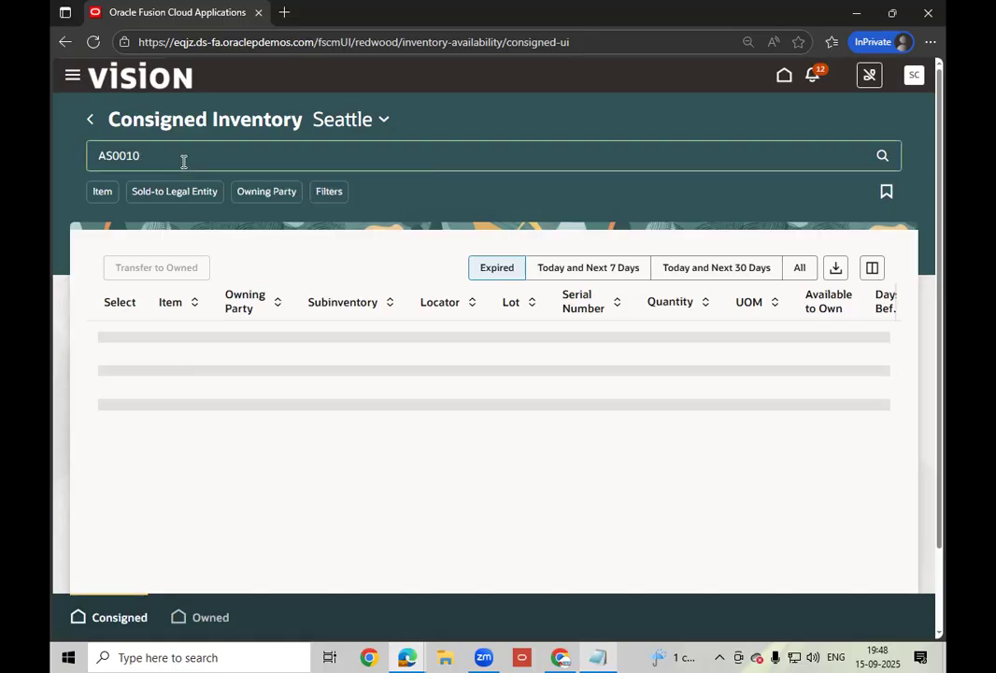
- Reapply and remove the ABC Consulting filter, then show stock due Today and Next 7 Days
click(271, 191)
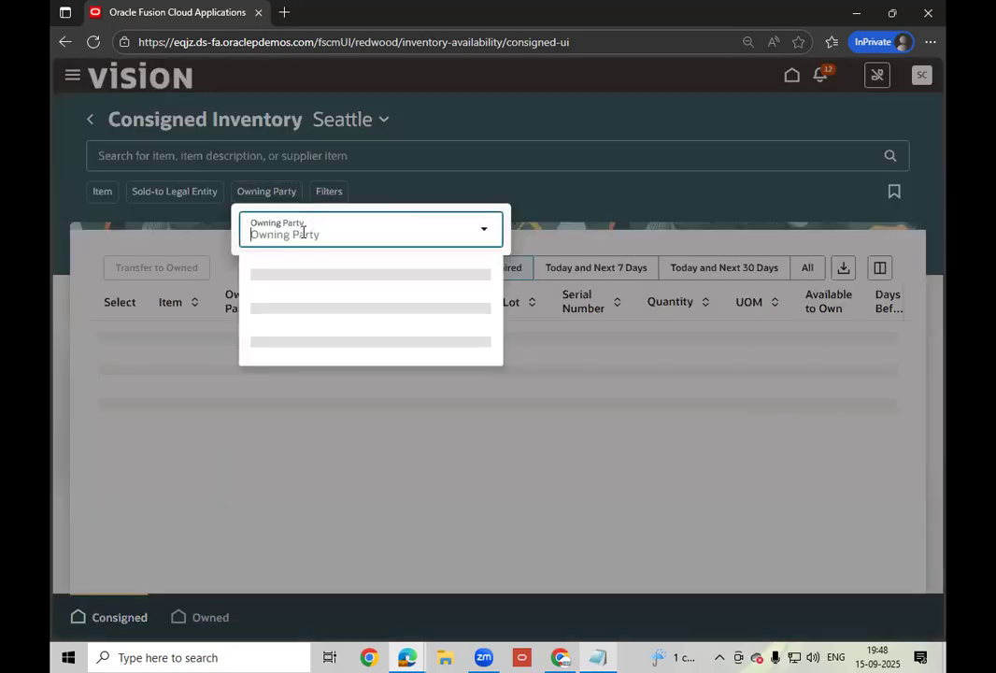
text(A)
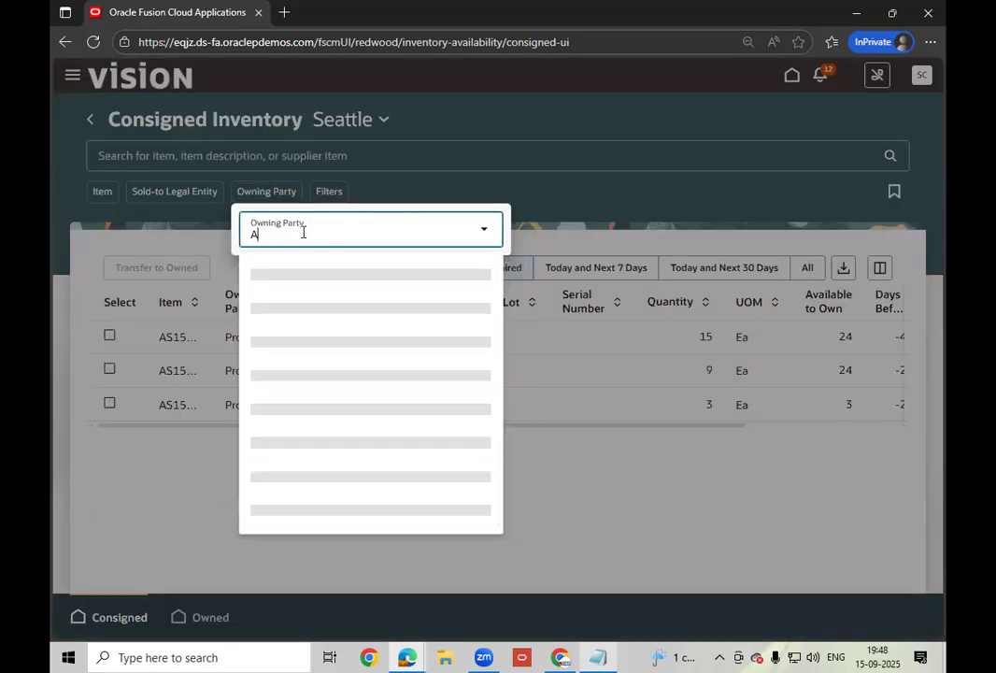
text(BC)
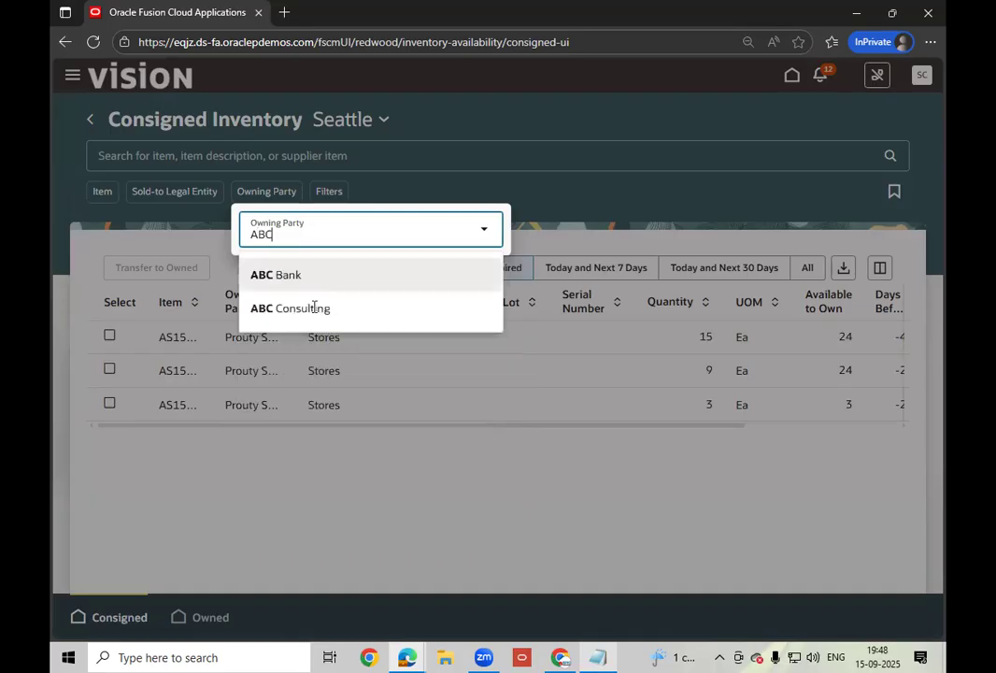
click(316, 308)
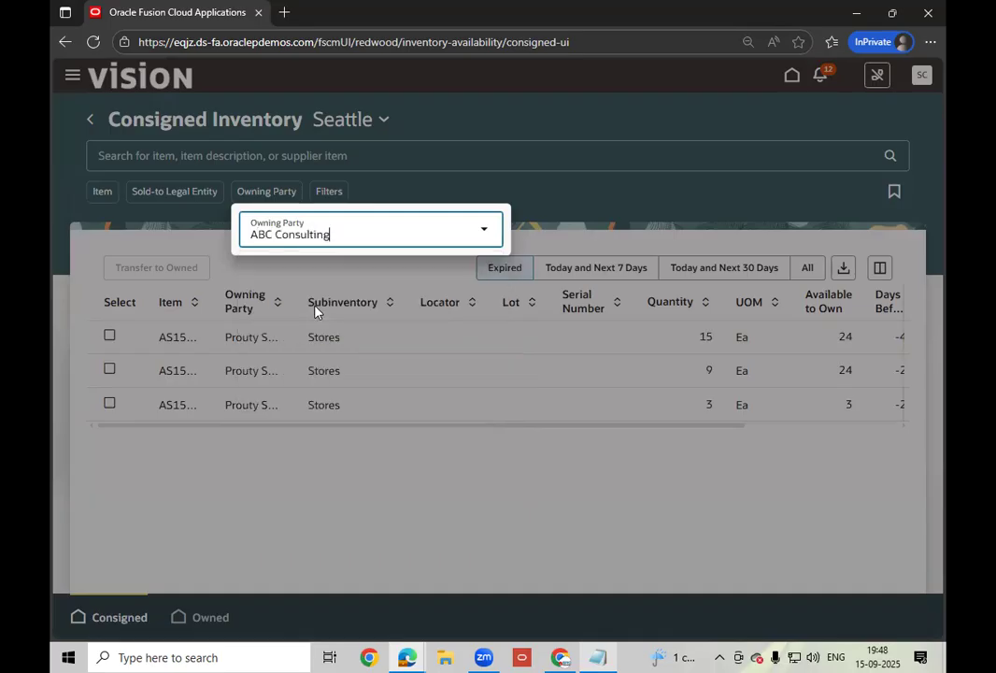
click(649, 211)
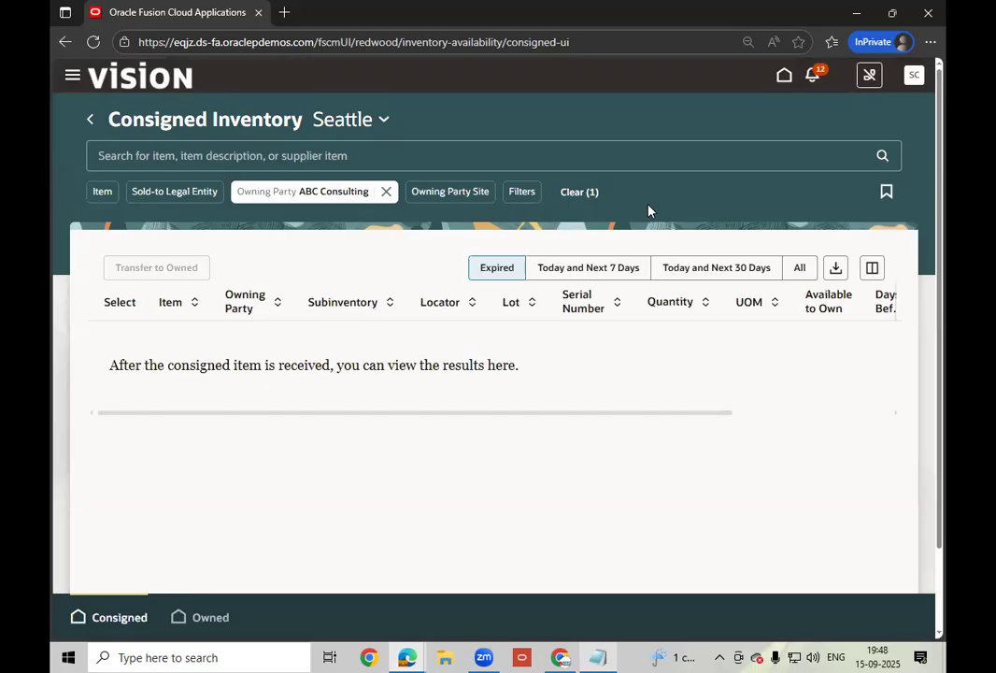
click(587, 193)
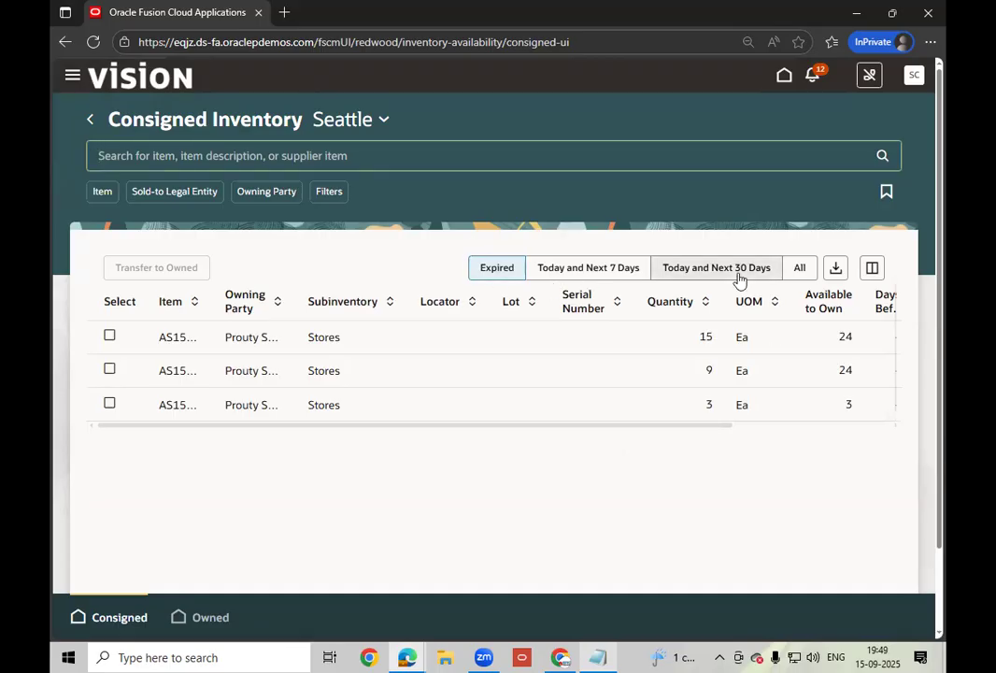
click(612, 271)
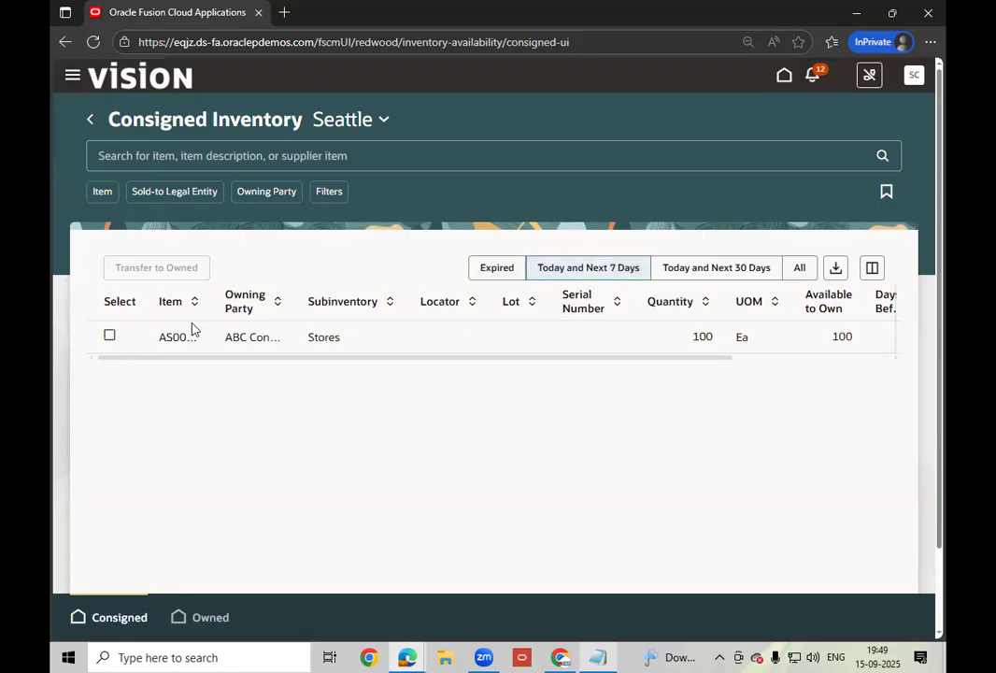
- Select the AS00105 Stores row and start a Transfer to Owned for its 100 Ea
click(111, 337)
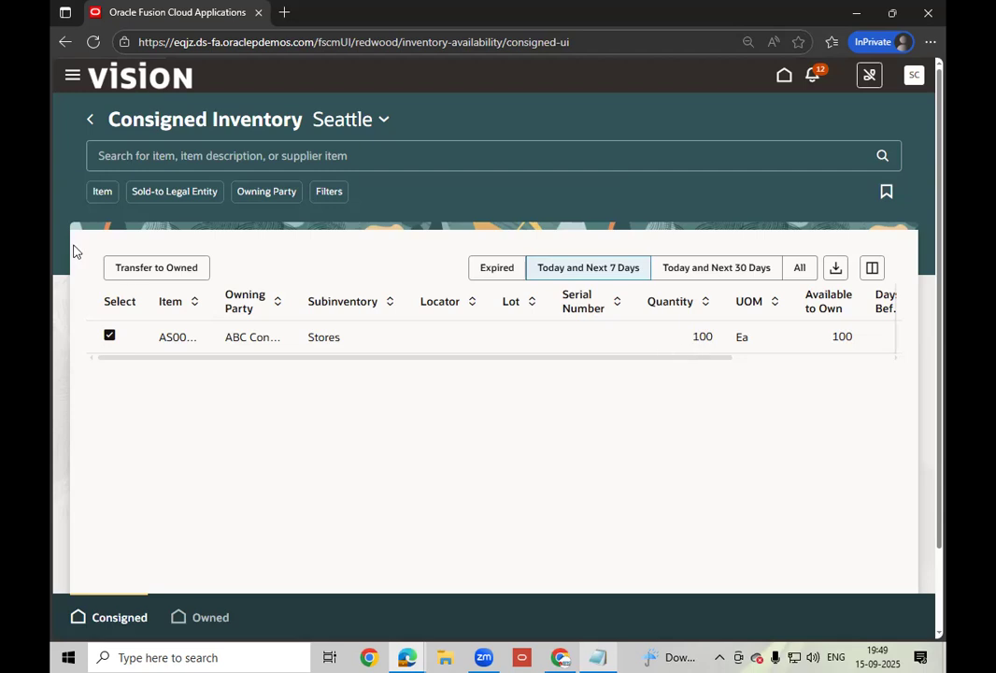
click(165, 270)
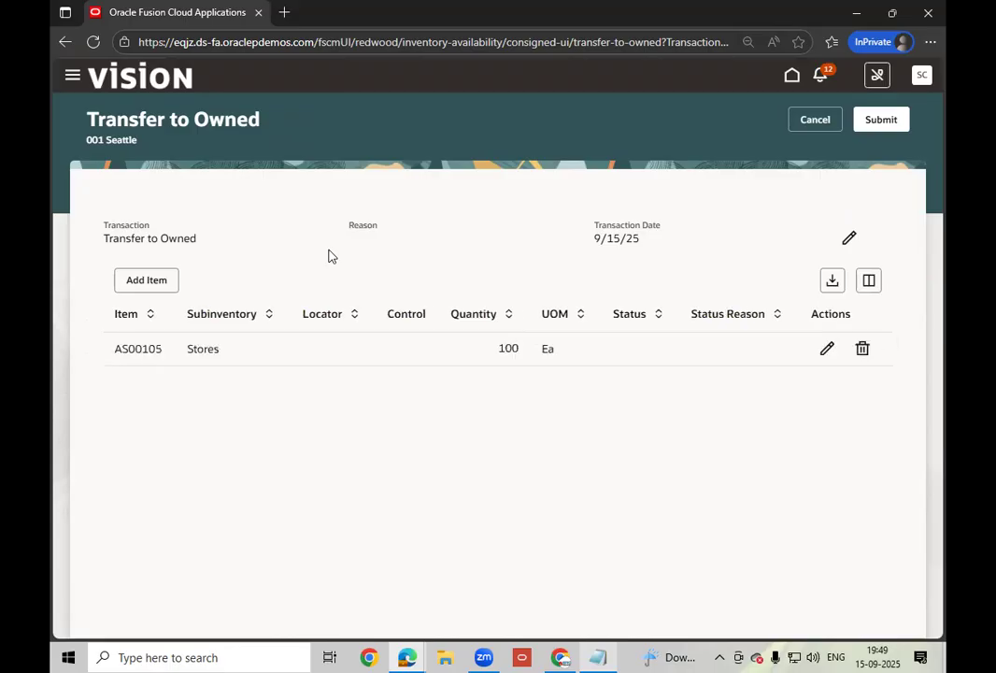
- Edit the AS00105 line's Transfer Quantity from 100 to 25, then submit the transfer
click(826, 353)
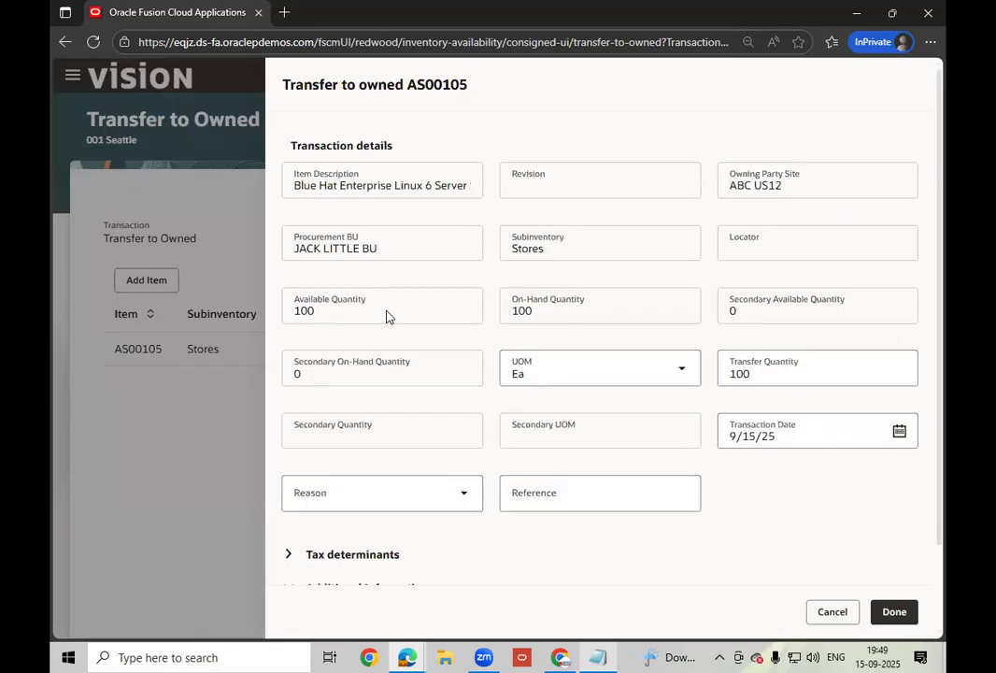
click(770, 376)
key(BackSpace)
key(BackSpace)
key(BackSpace)
text(25)
click(799, 509)
click(883, 611)
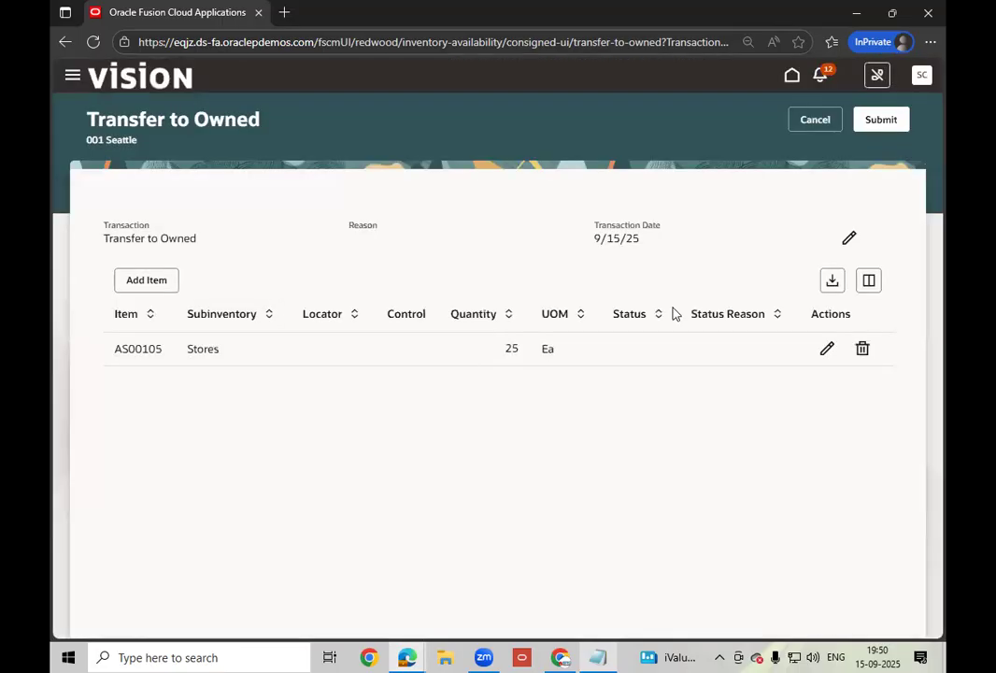
click(881, 119)
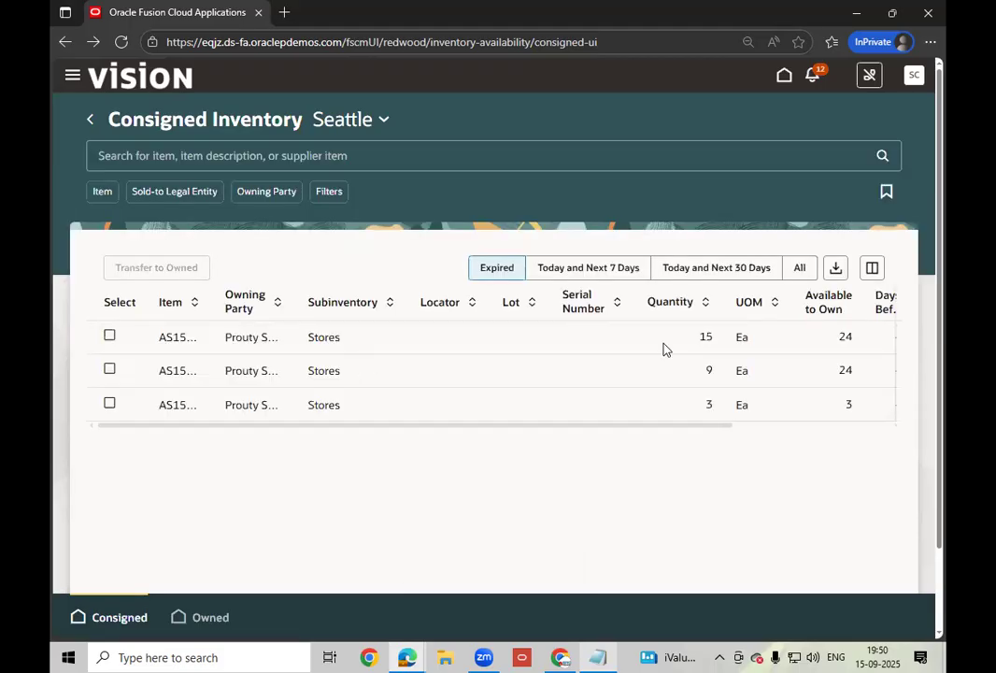
- Show Today and Next 7 Days stock and check the ABC Consulting Stores line reads 75 Ea
click(617, 273)
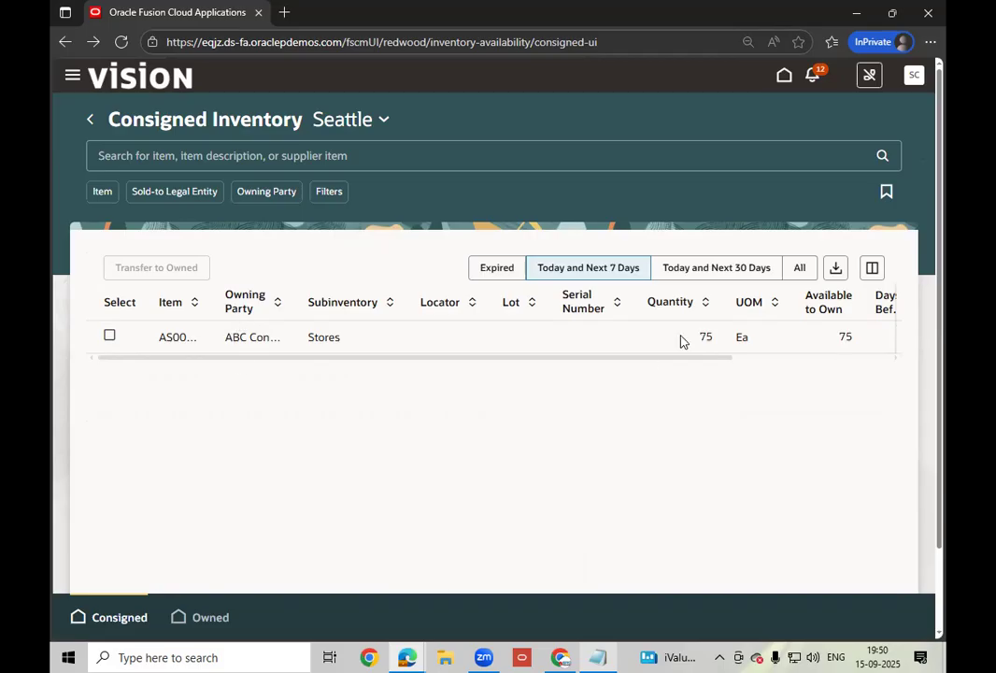
scroll(758, 373, right, 2)
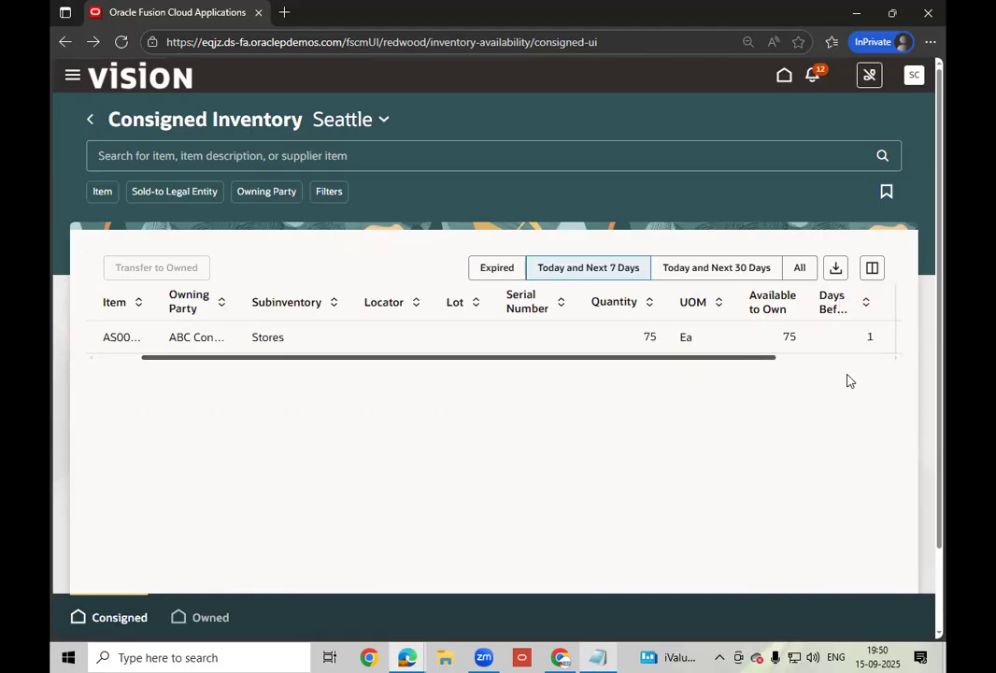
scroll(846, 379, right, 4)
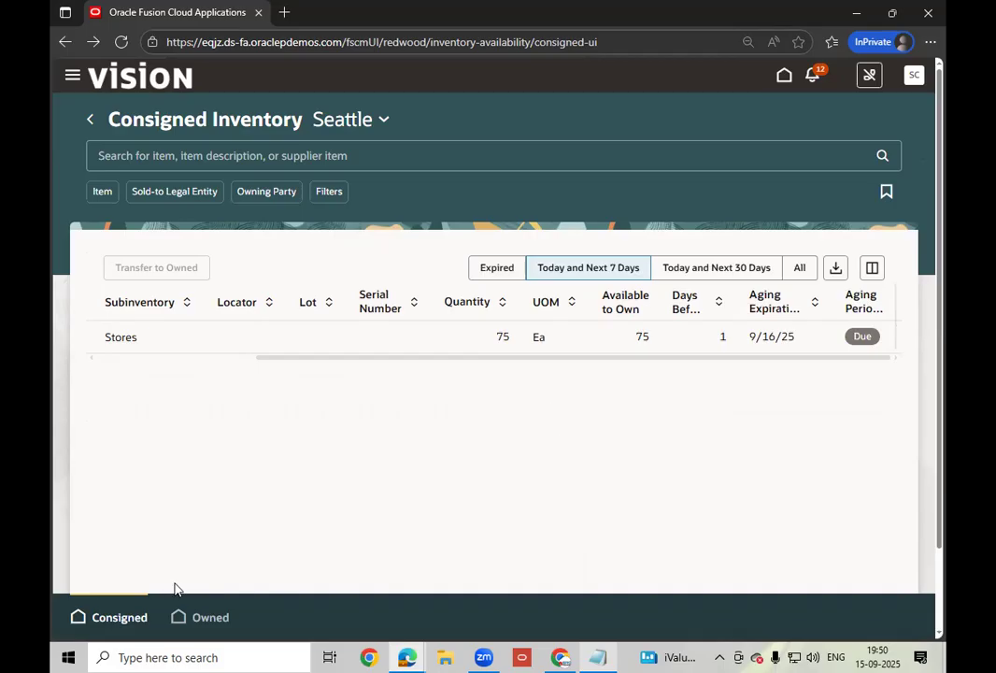
- Switch to Owned inventory to confirm AS00105 has 50 Ea in Stores, briefly opening Columns settings
click(203, 621)
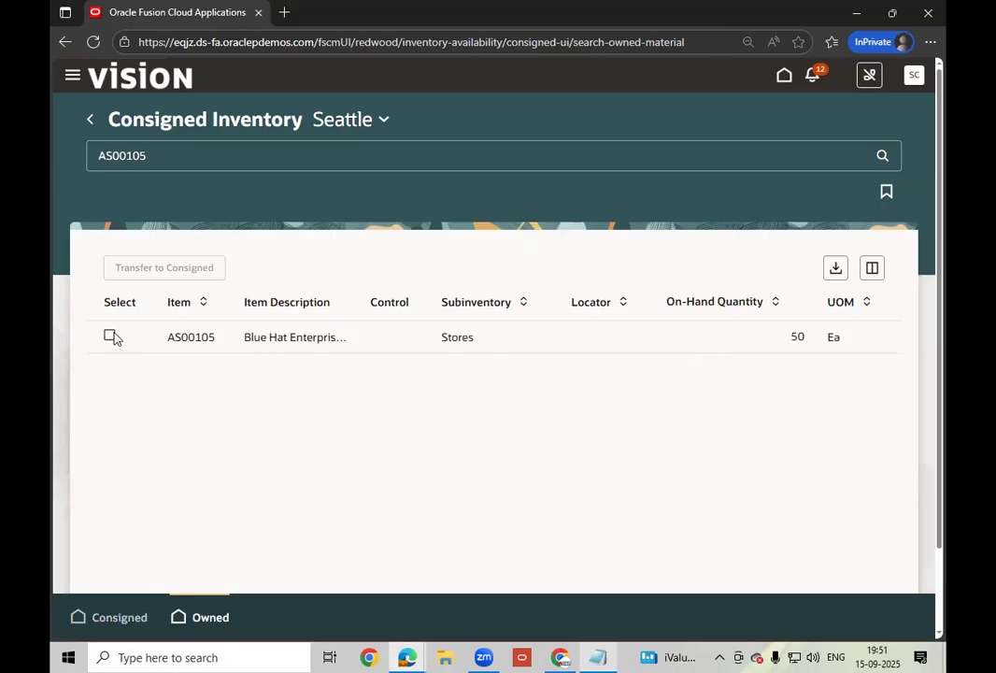
click(872, 268)
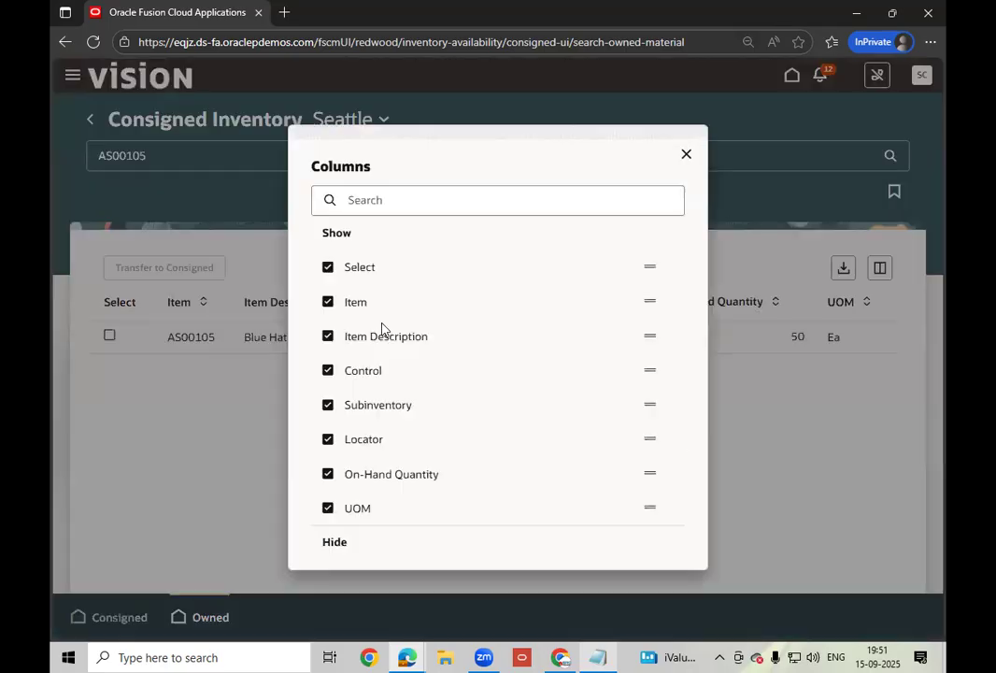
click(406, 405)
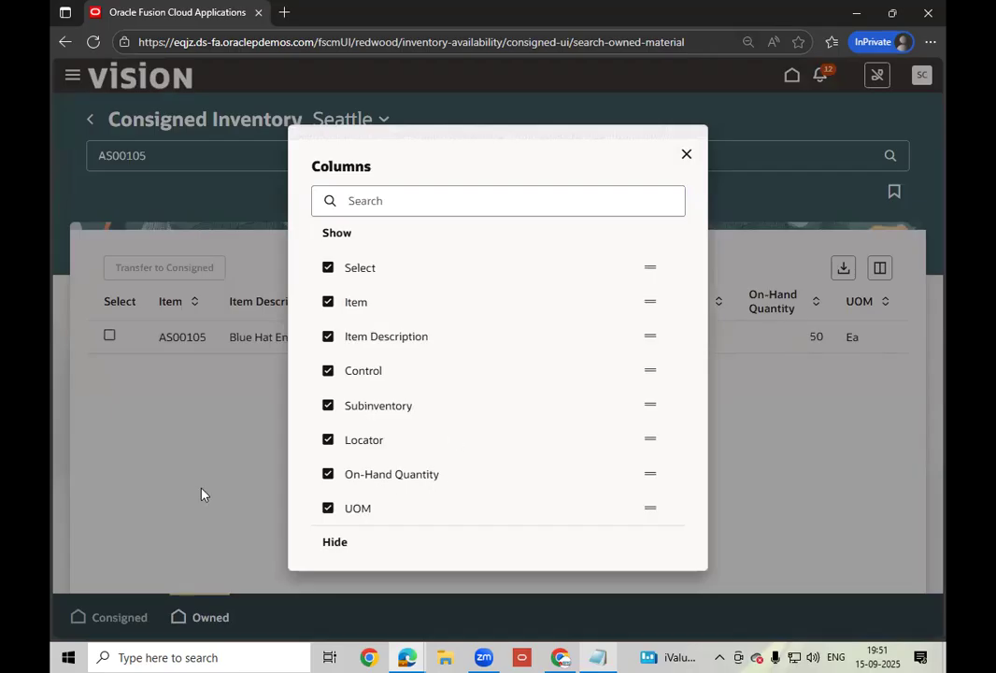
click(686, 155)
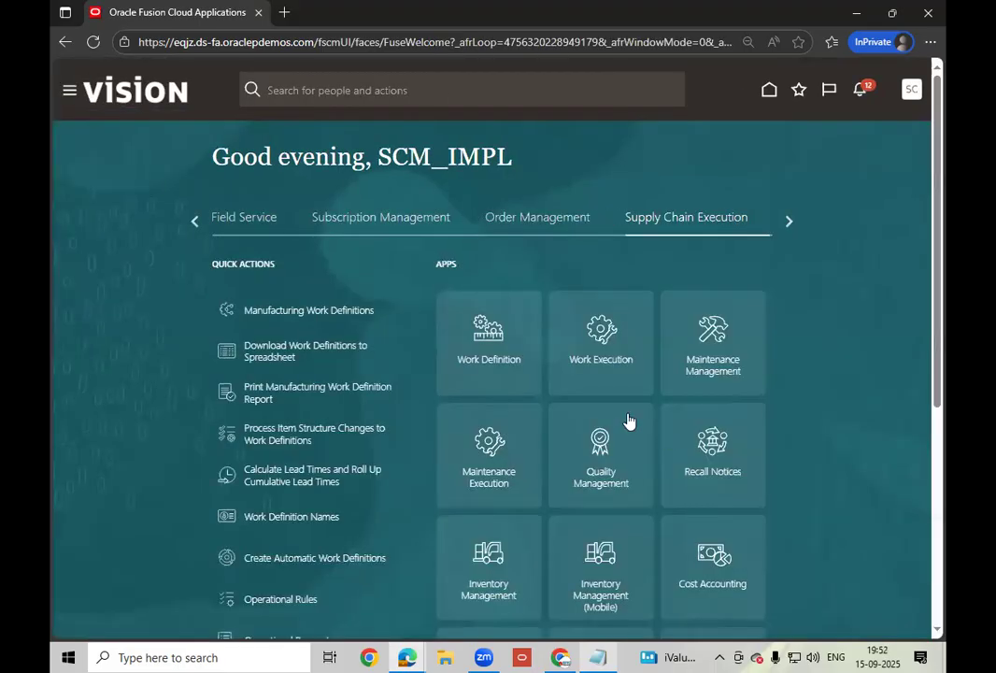
- Launch the Inventory Management tile under Supply Chain Execution again
click(489, 584)
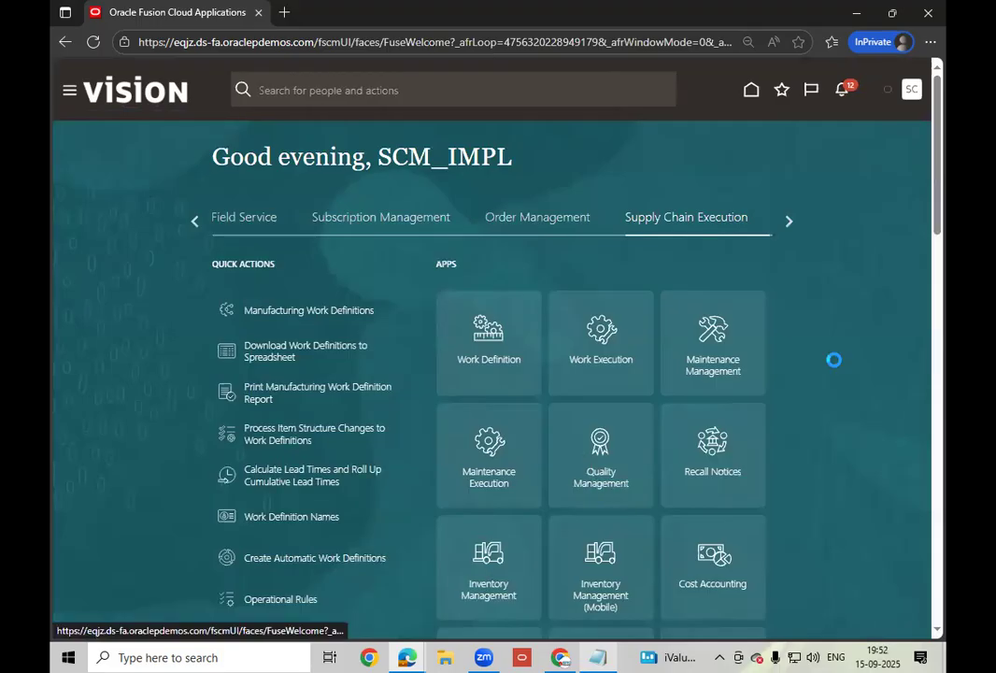
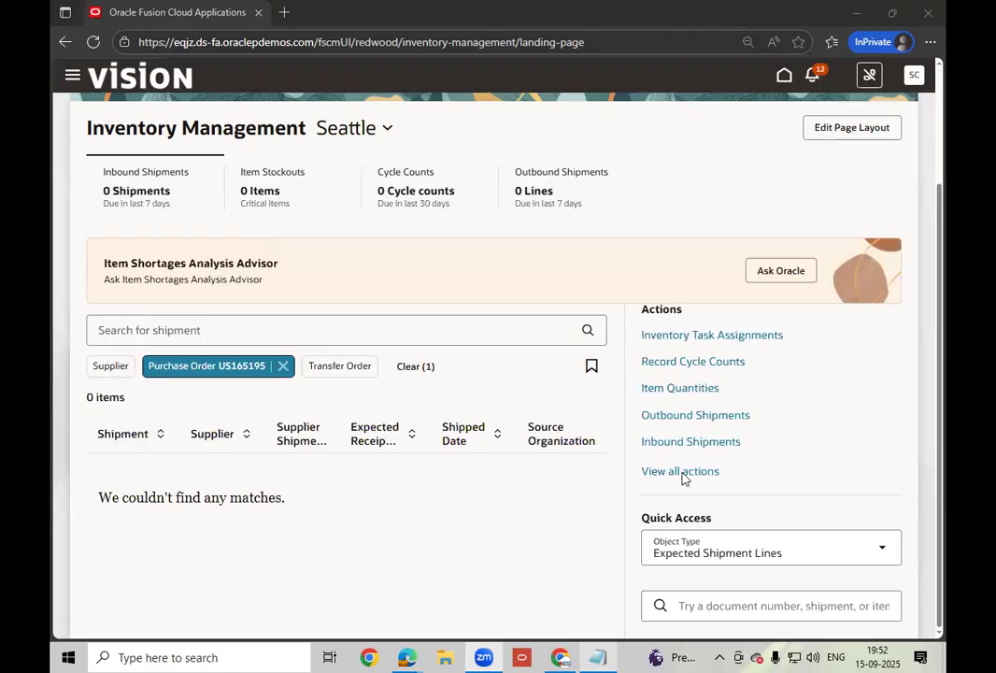
- Expand View all actions and go to Inventory Transactions, showing the Pending Transactions page
scroll(684, 467, down, 2)
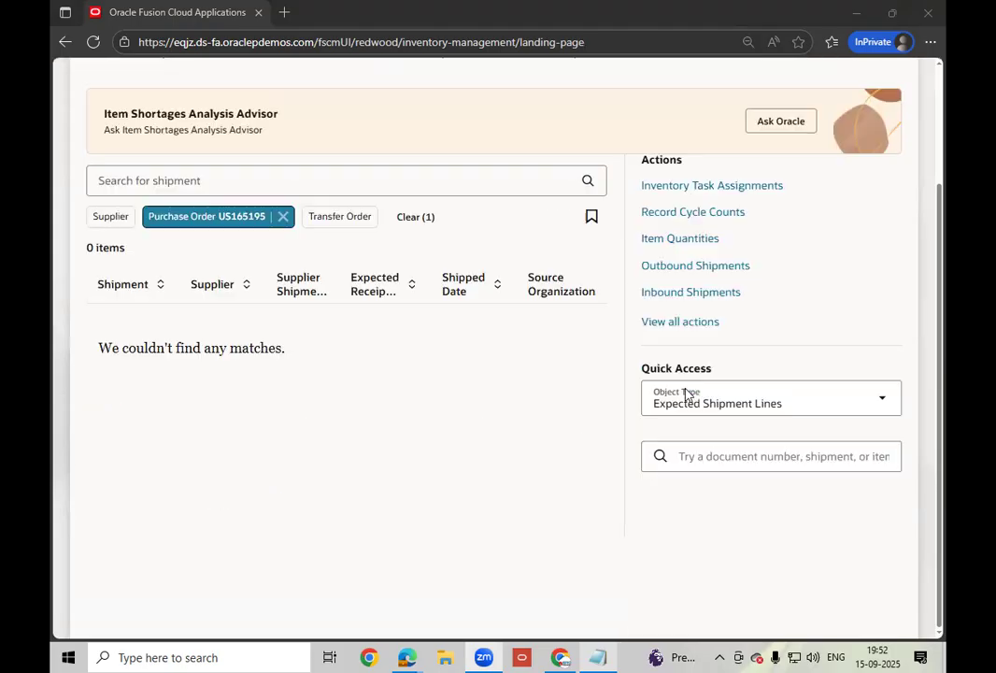
click(684, 329)
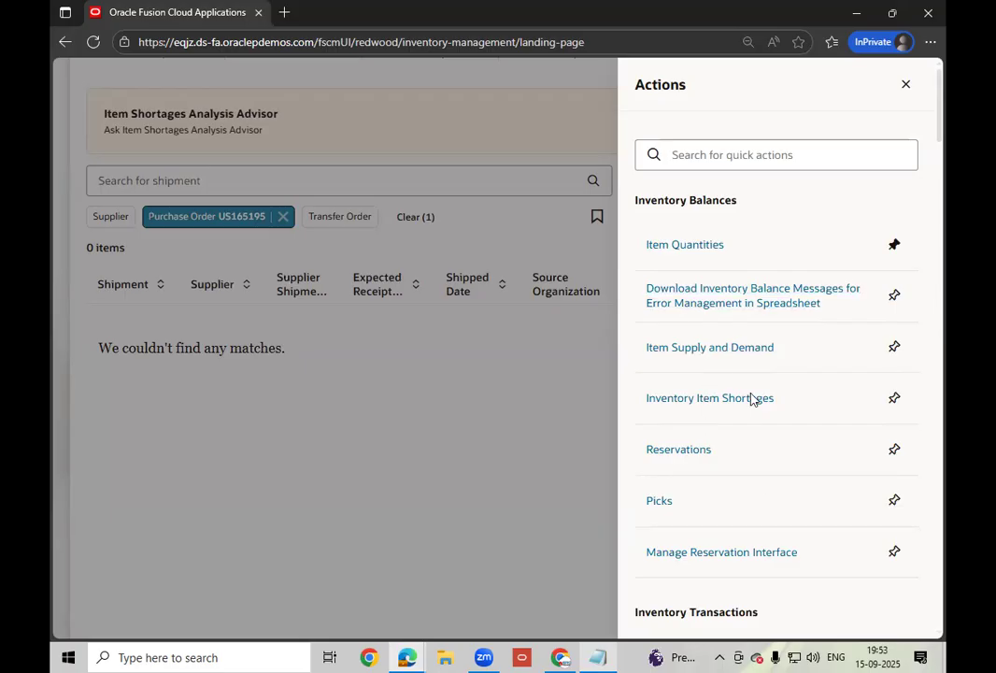
scroll(710, 392, down, 5)
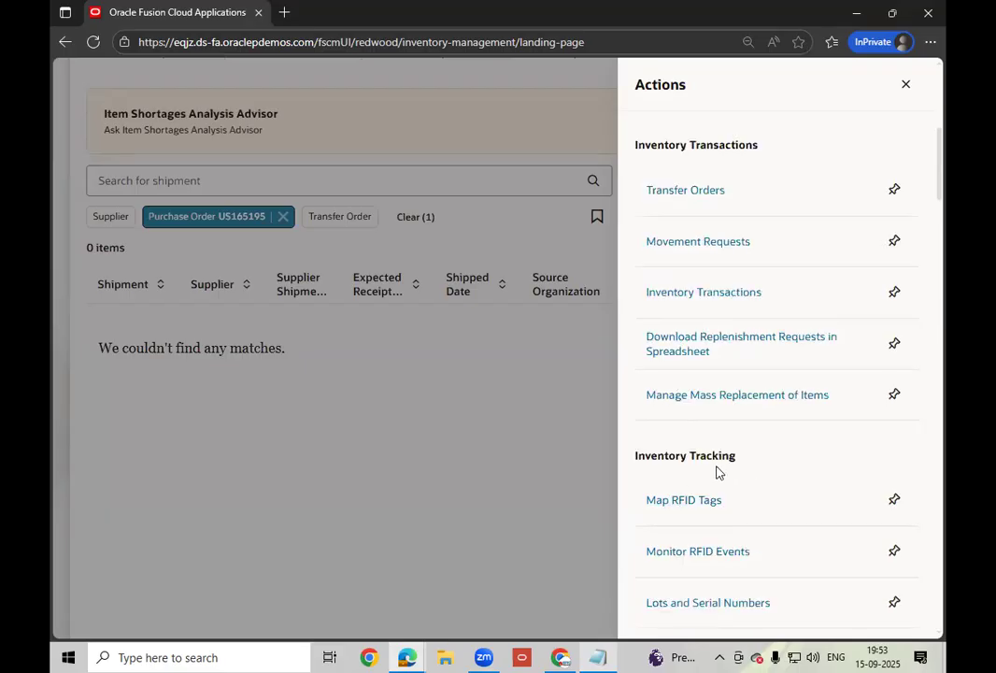
click(727, 298)
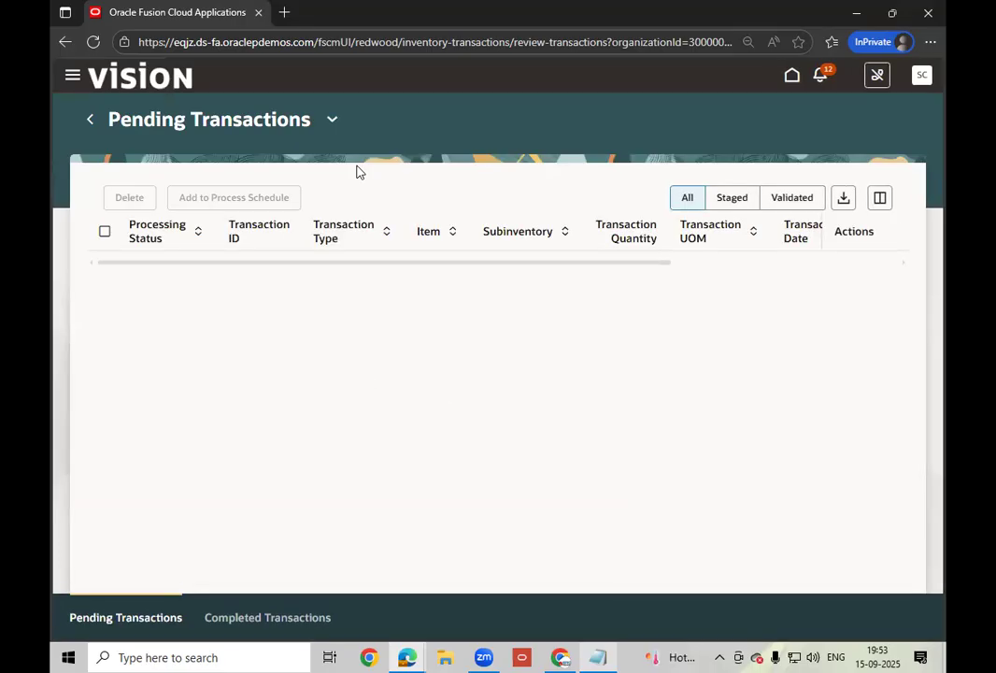
- Show completed Seattle transactions without the Transaction Date filter, abandoning an AS00115 item filter
click(258, 629)
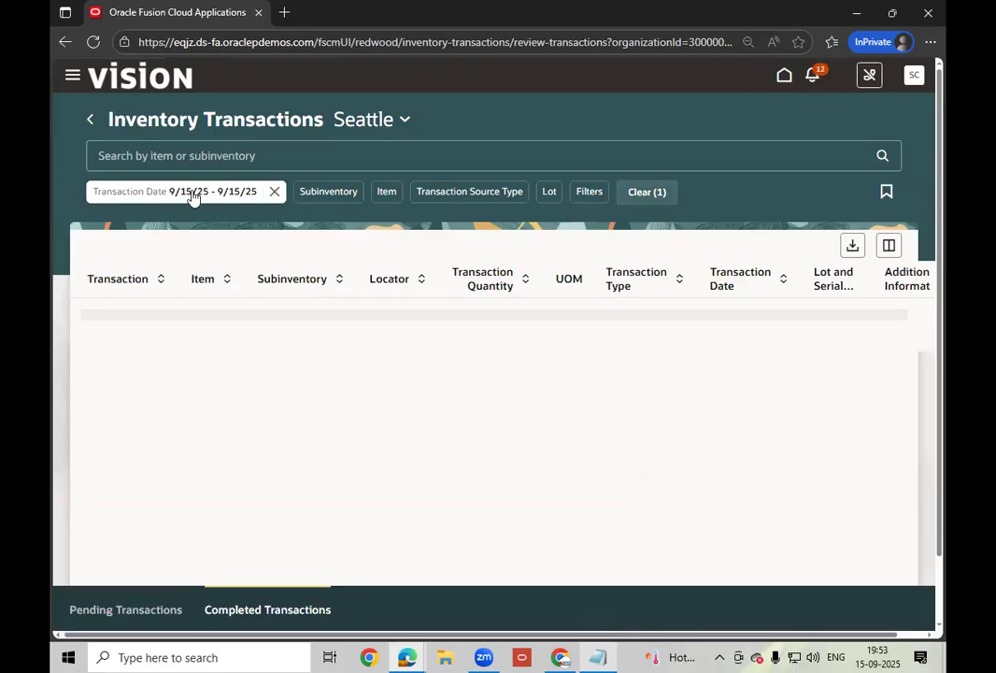
click(274, 191)
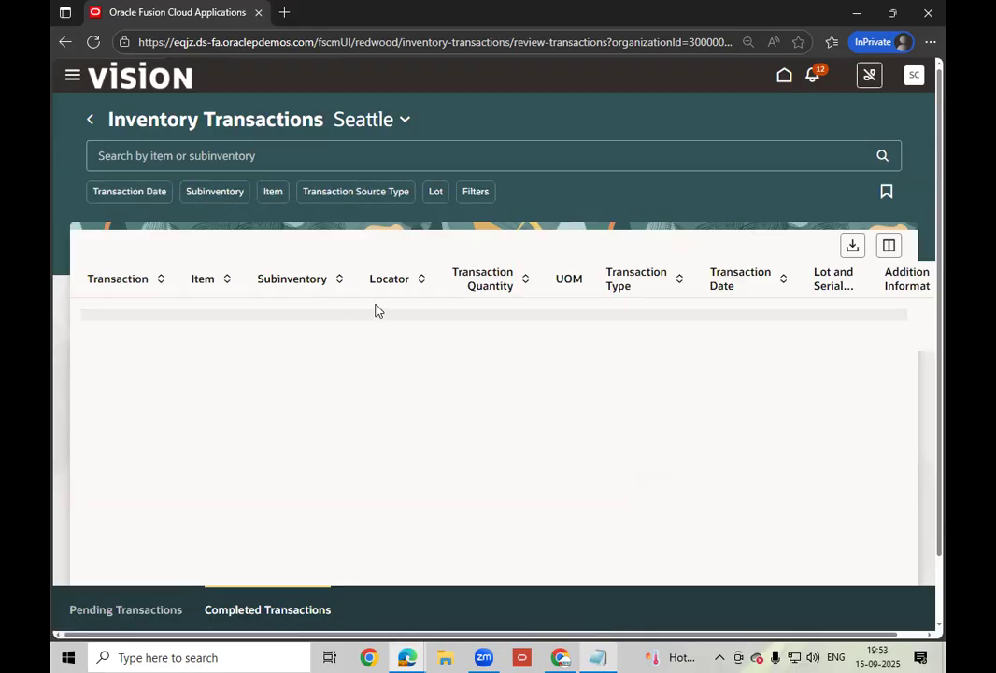
click(273, 193)
click(311, 237)
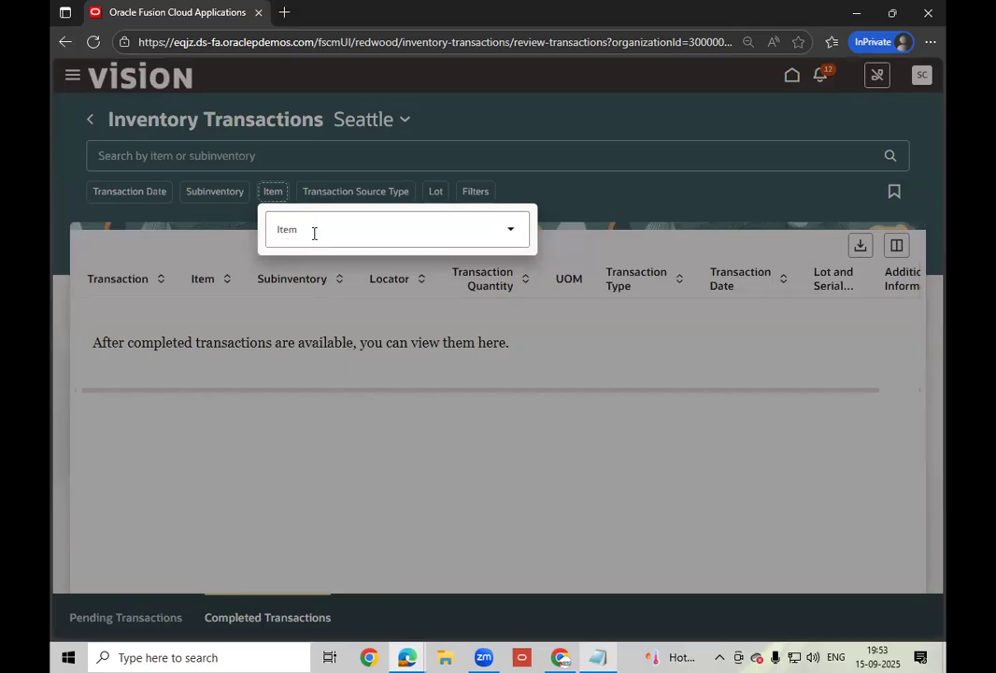
click(314, 232)
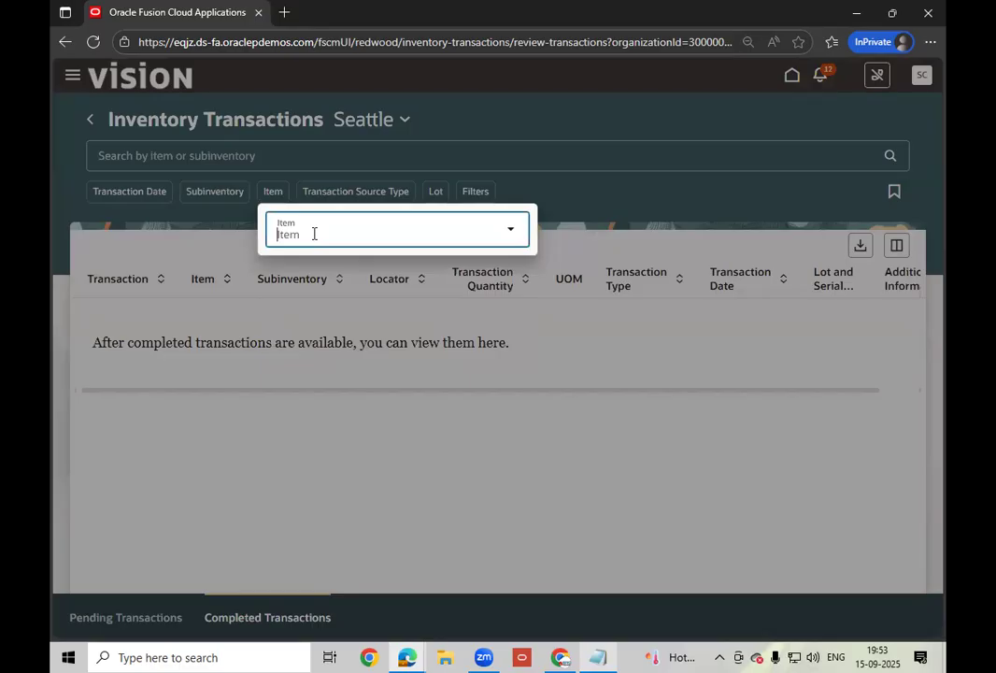
text(A)
text(S001)
text(15)
key(Escape)
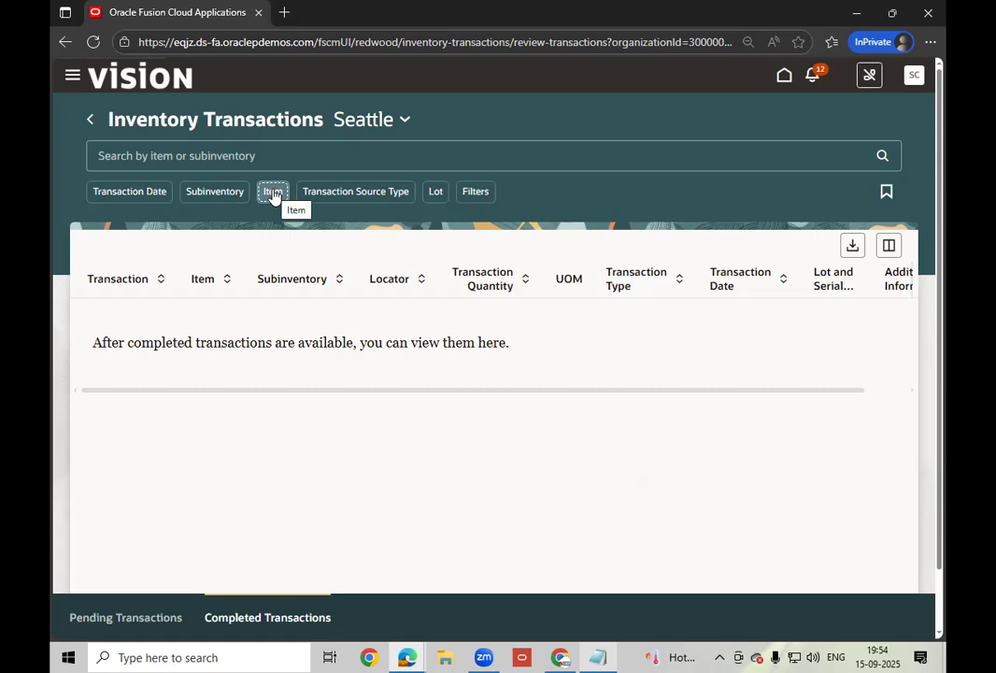
- Search completed transactions for AS00105 and autofit the Transaction Type column
click(274, 155)
text(AS00105)
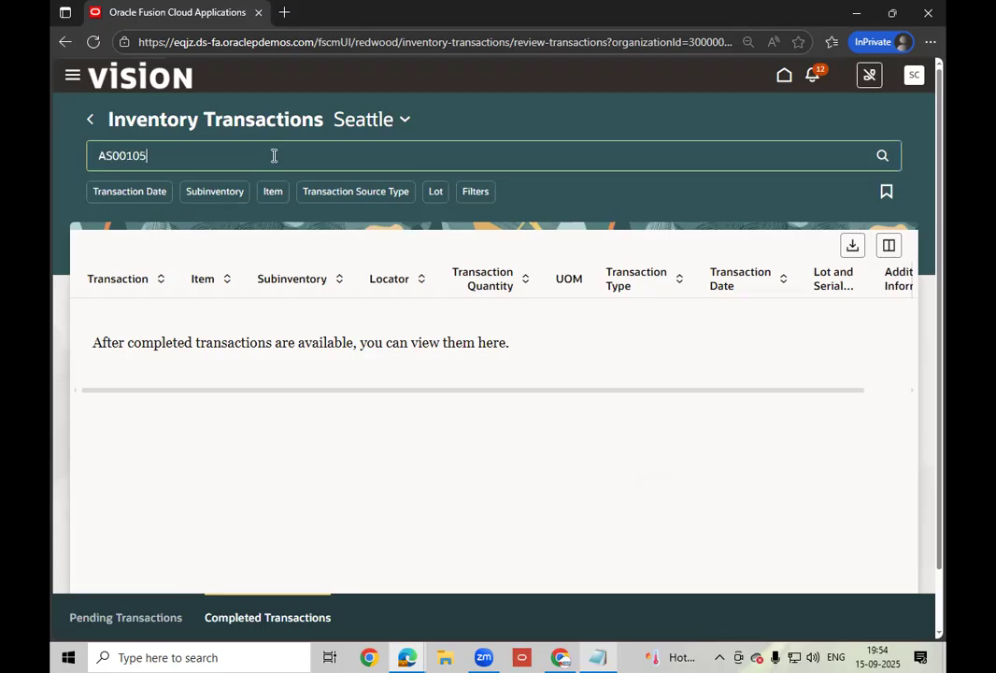
key(Return)
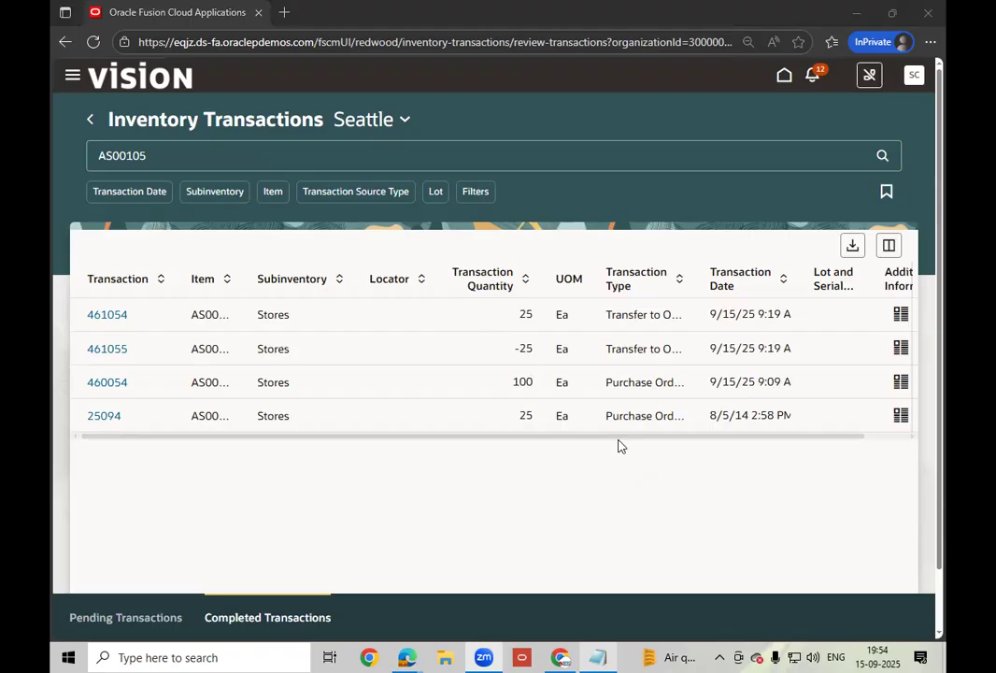
double_click(748, 280)
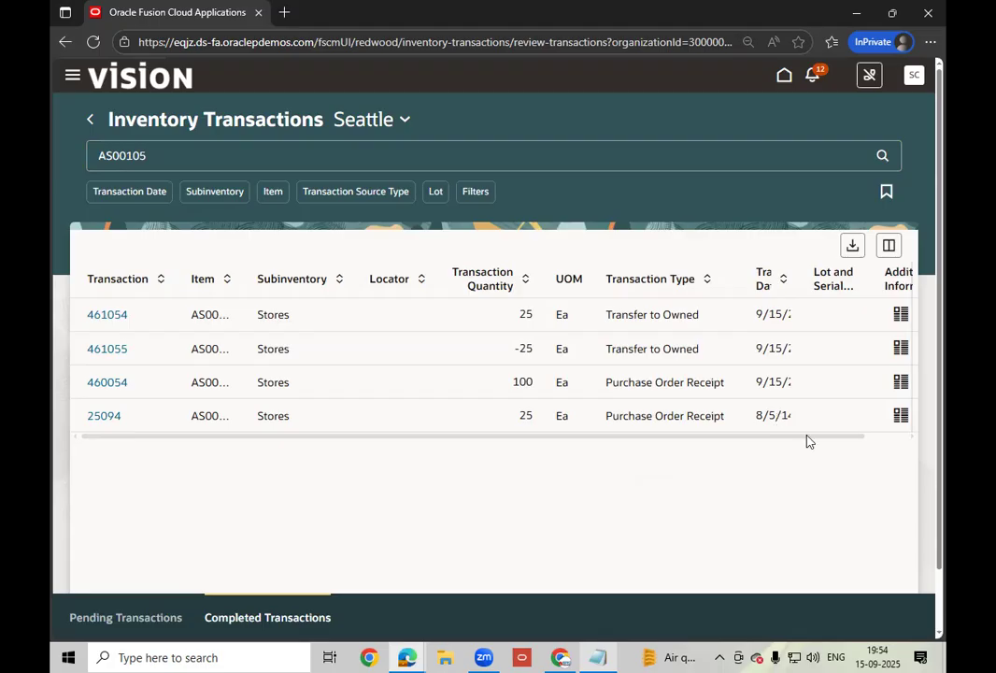
scroll(850, 317, right, 2)
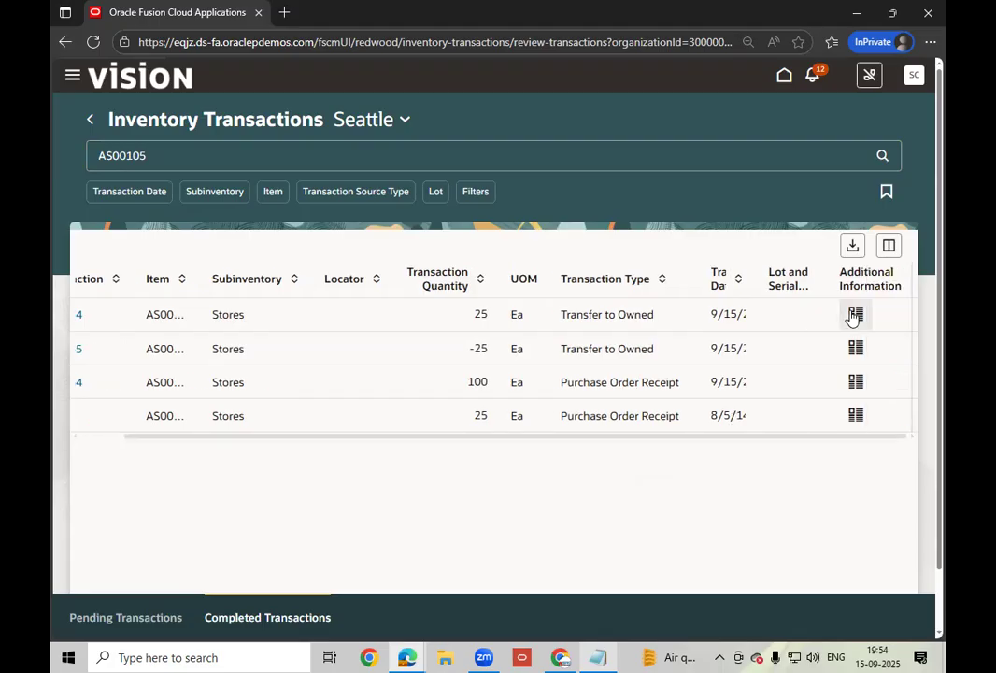
- Add the Transaction Action column to the table through the Columns settings
click(885, 248)
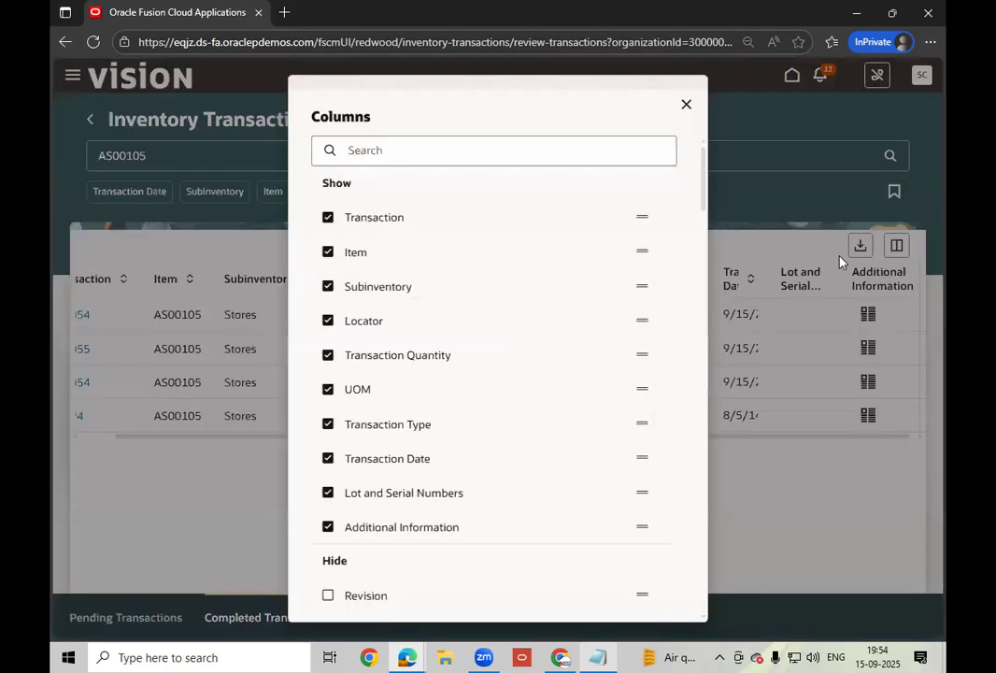
scroll(440, 529, down, 2)
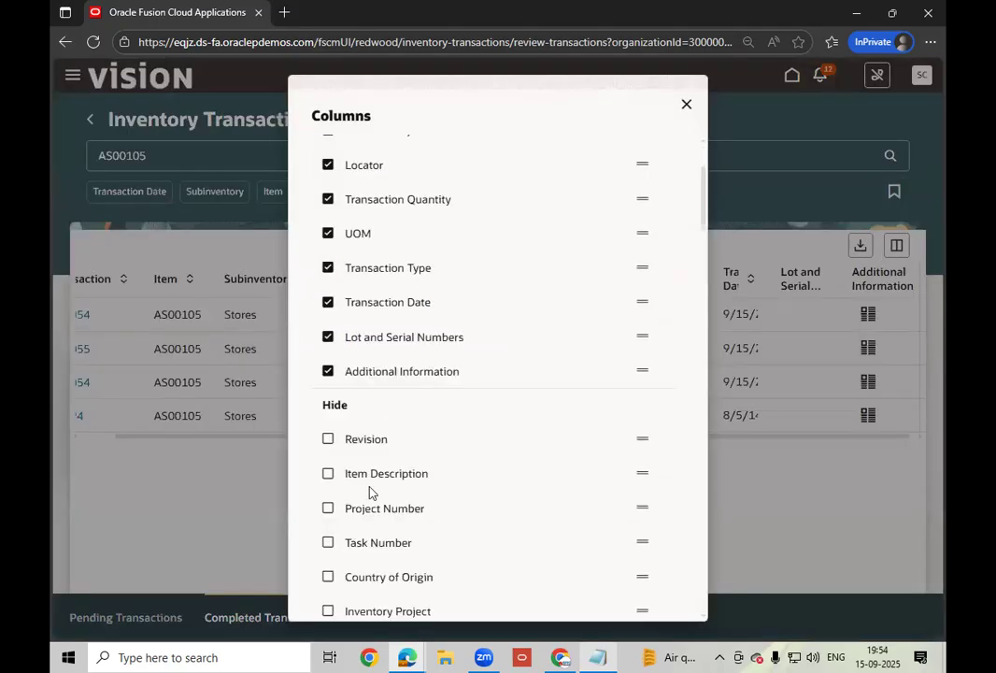
scroll(442, 536, down, 1)
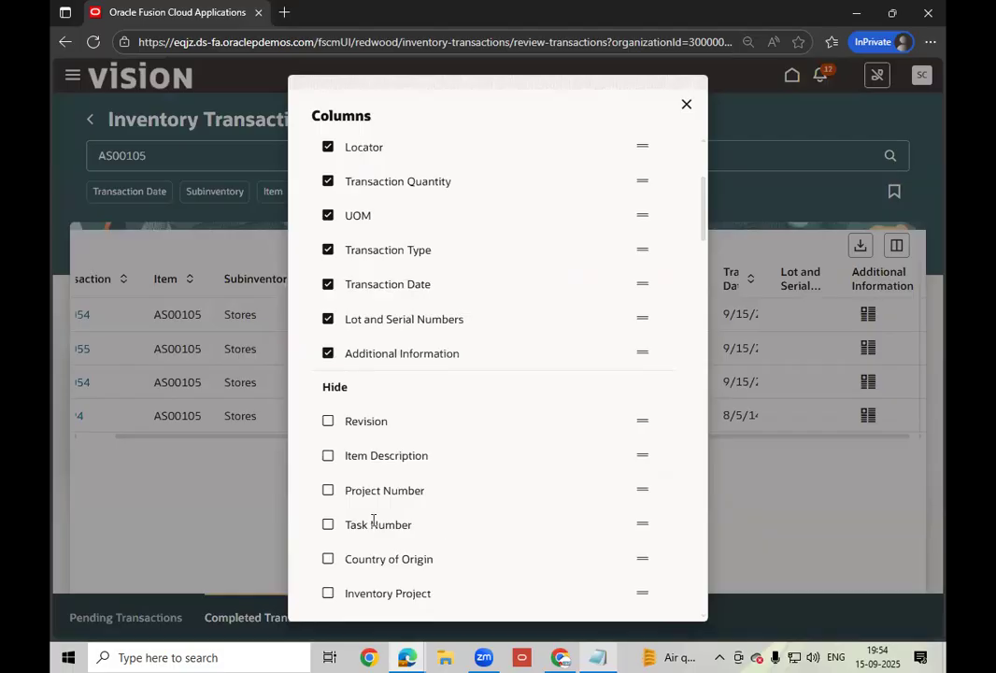
scroll(373, 519, down, 3)
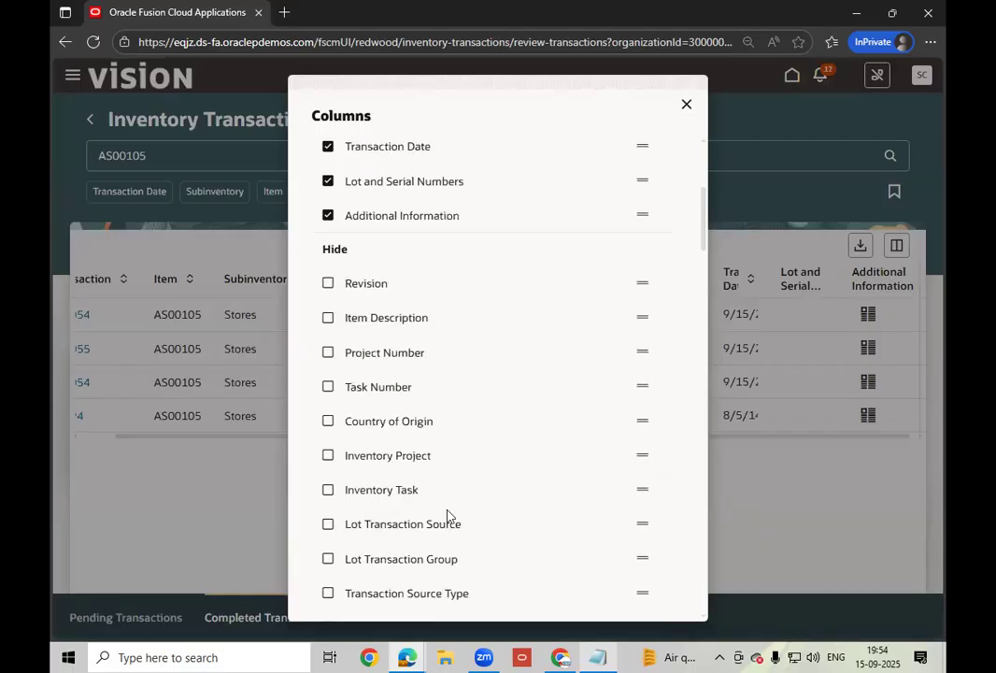
scroll(450, 512, down, 2)
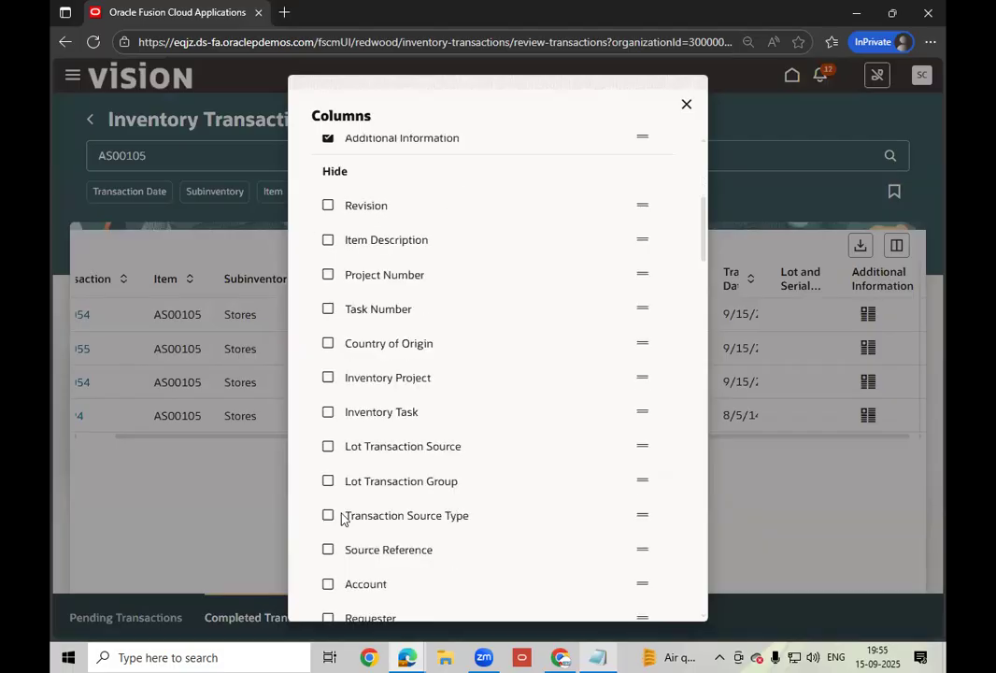
scroll(454, 513, down, 2)
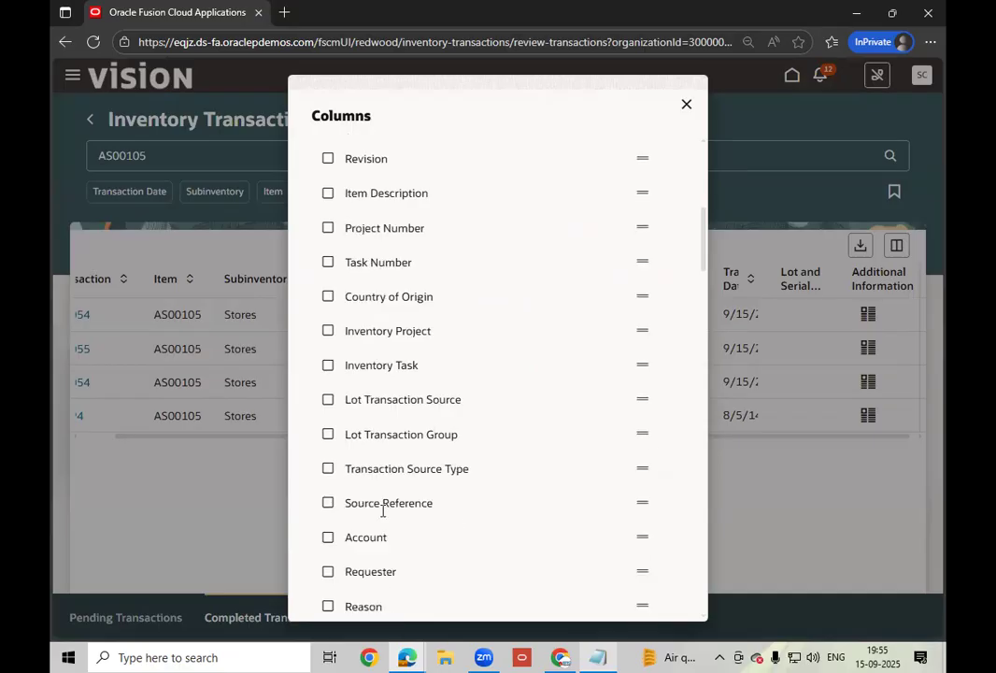
scroll(459, 511, down, 2)
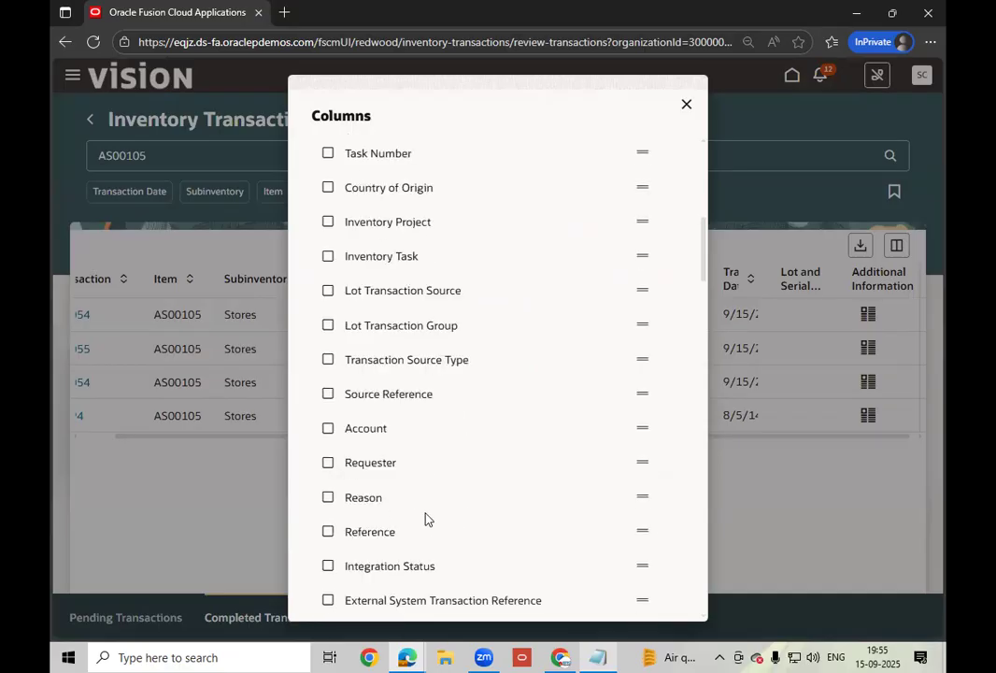
scroll(482, 500, down, 2)
scroll(479, 500, down, 4)
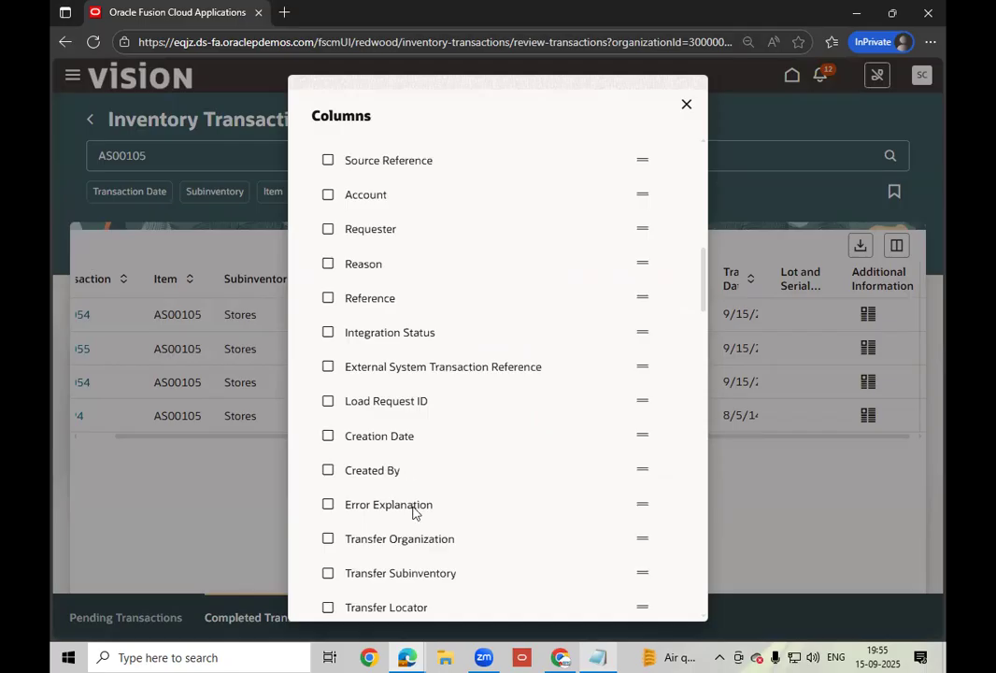
scroll(414, 510, down, 4)
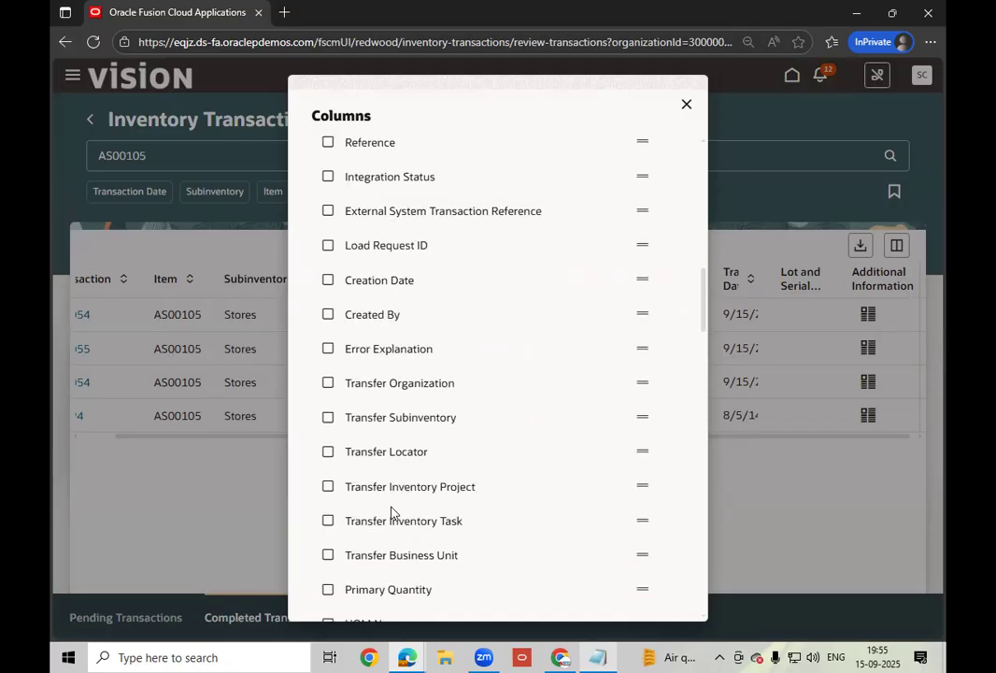
scroll(391, 509, down, 4)
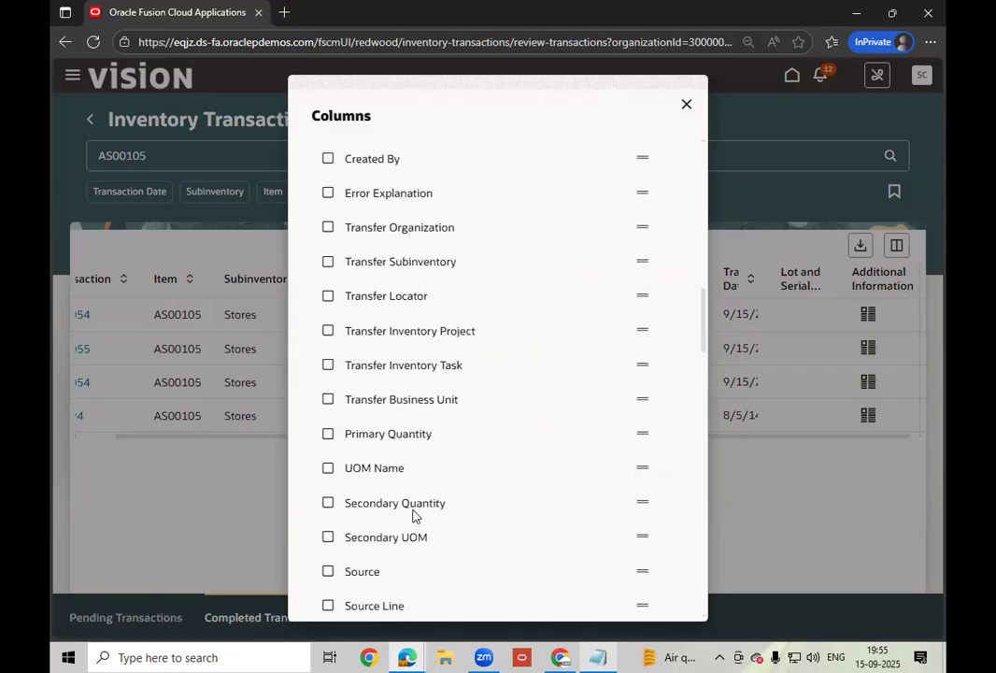
scroll(415, 514, down, 3)
scroll(411, 512, down, 1)
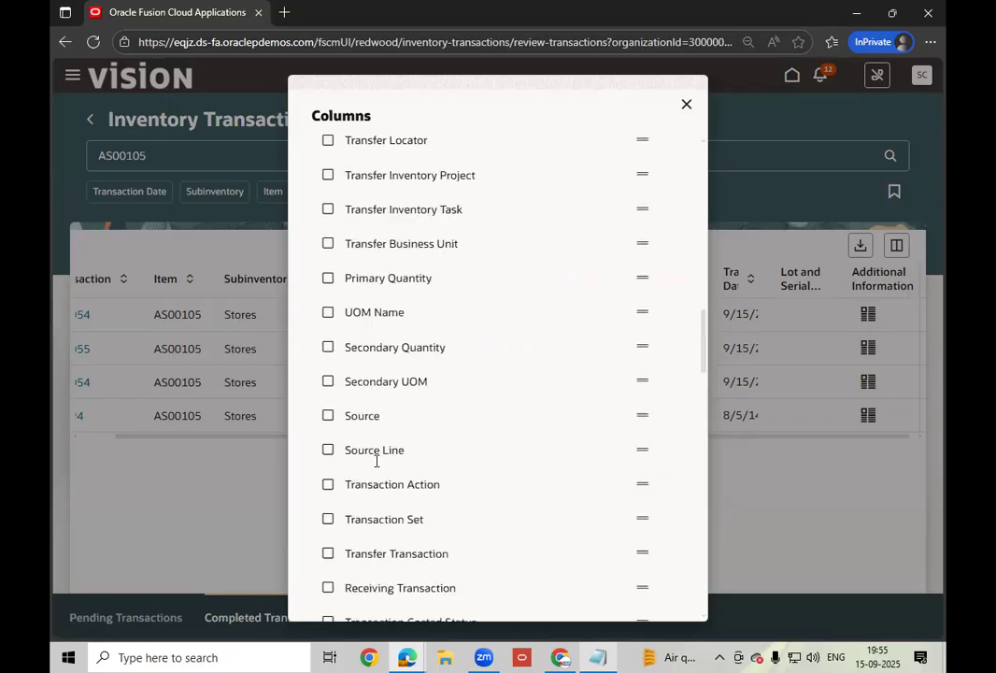
scroll(360, 425, down, 2)
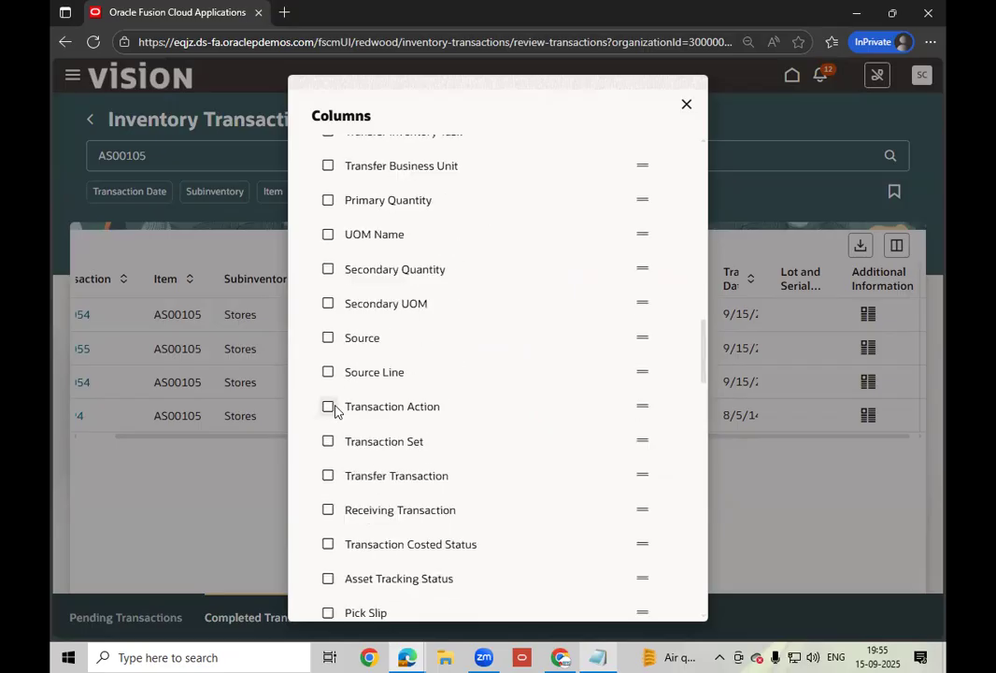
click(333, 408)
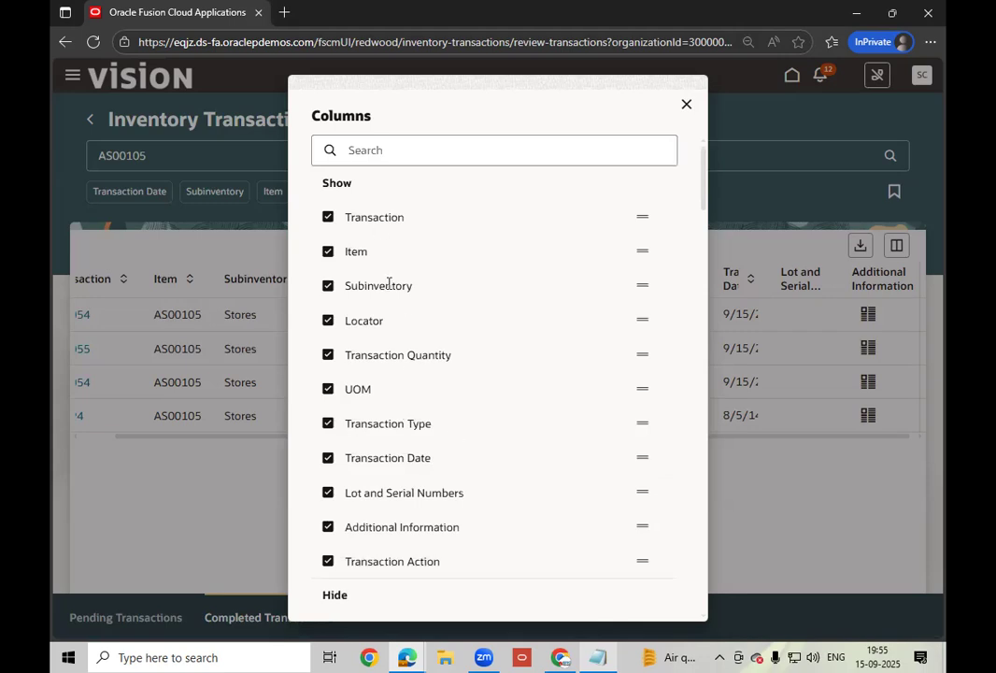
- Add the Consumption Advice column as well
scroll(420, 341, down, 3)
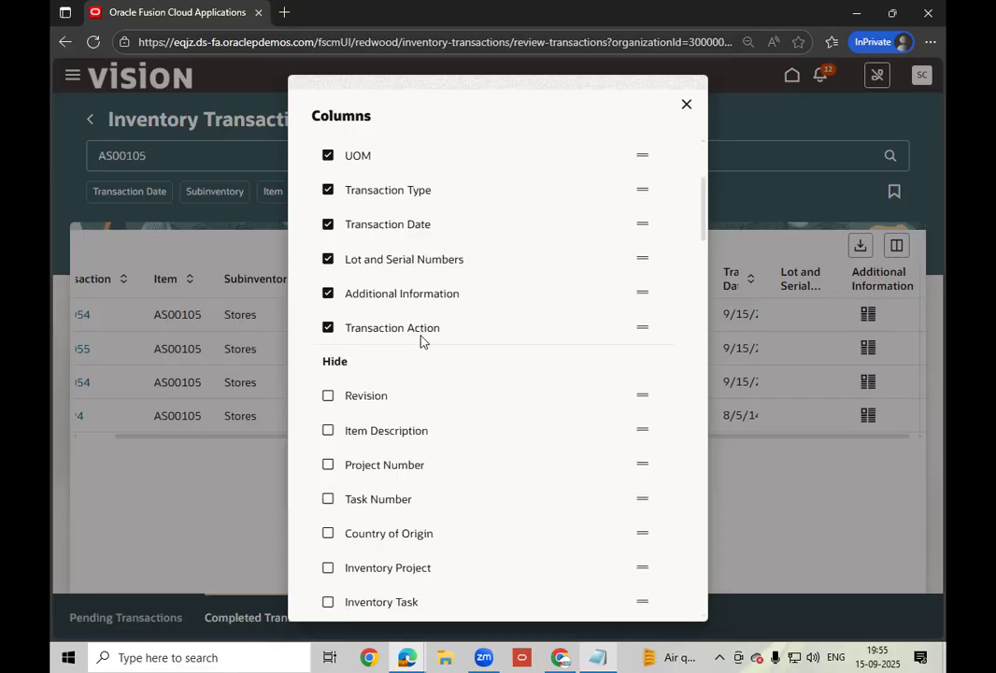
scroll(420, 341, down, 4)
scroll(421, 341, down, 3)
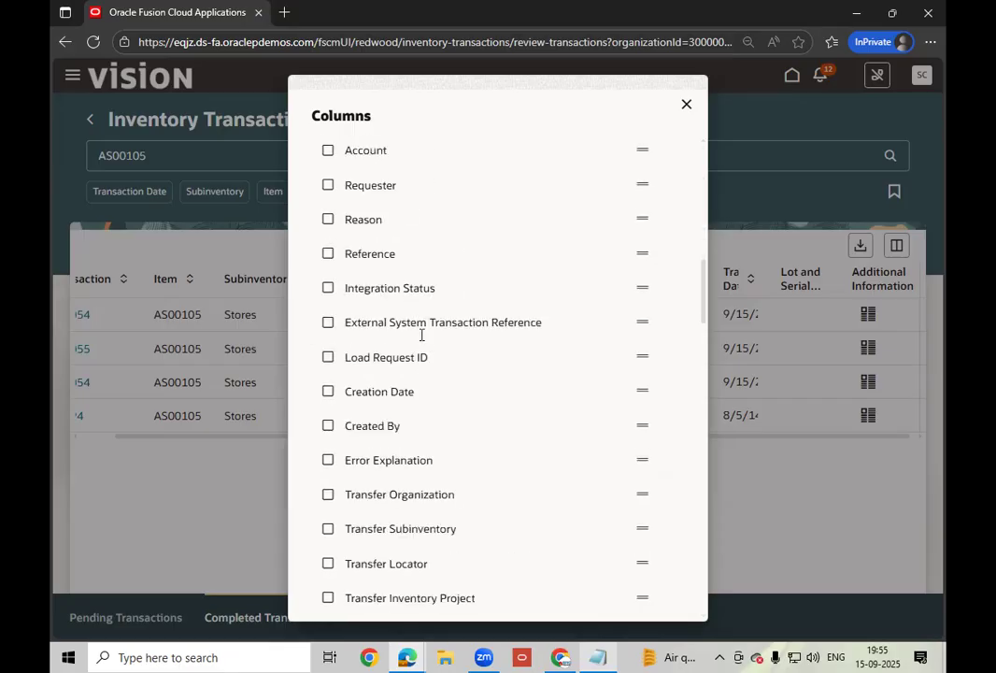
scroll(421, 336, down, 3)
scroll(421, 340, down, 4)
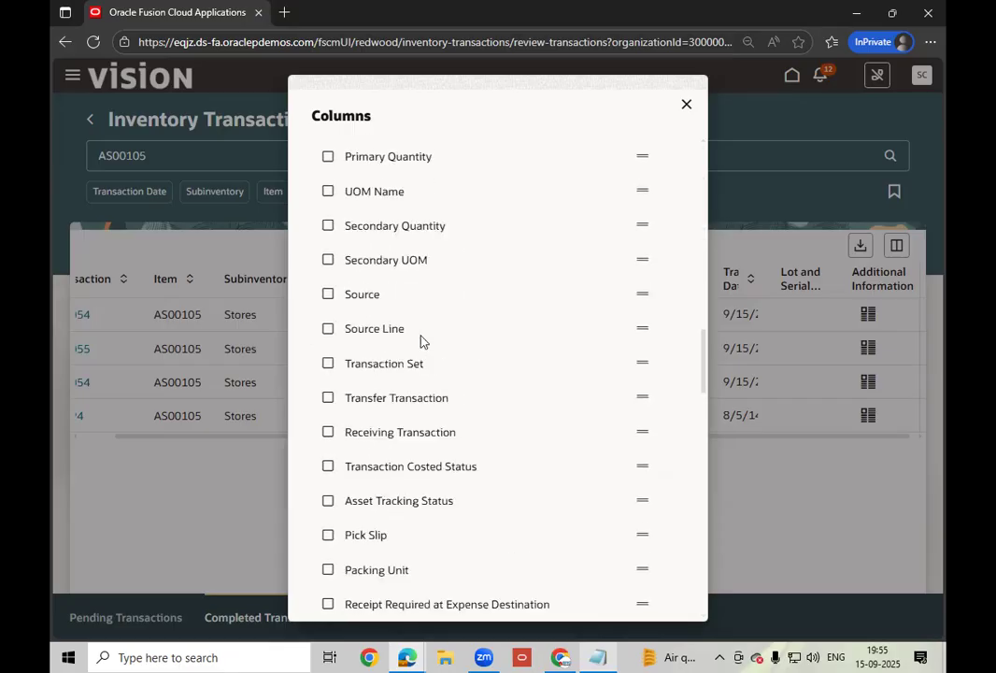
scroll(420, 342, down, 4)
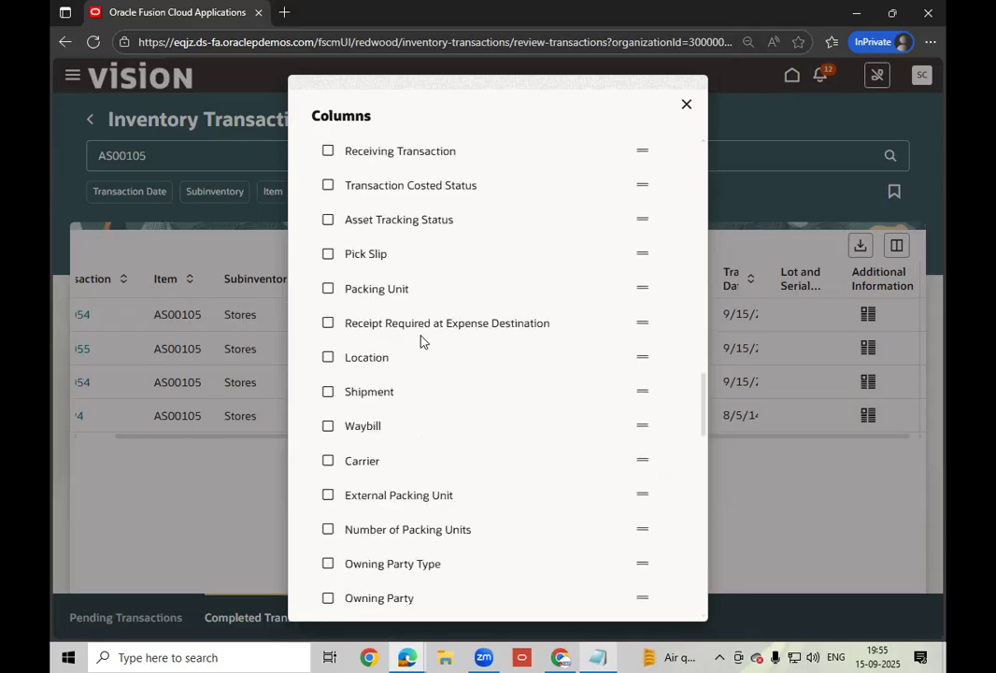
scroll(421, 341, down, 2)
scroll(420, 342, down, 1)
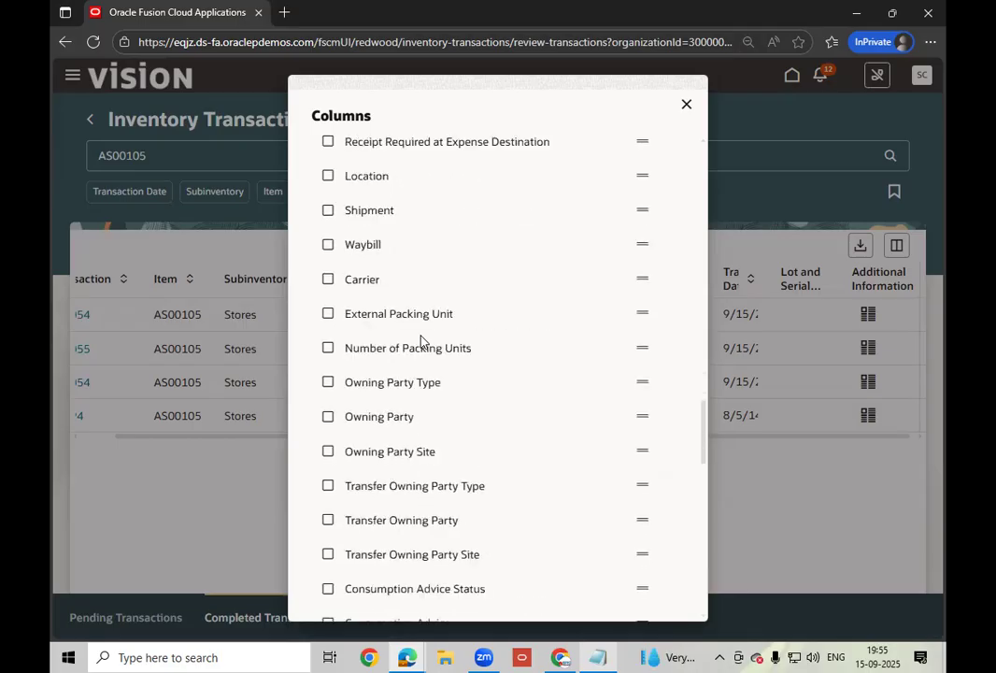
scroll(422, 341, down, 1)
scroll(421, 341, down, 1)
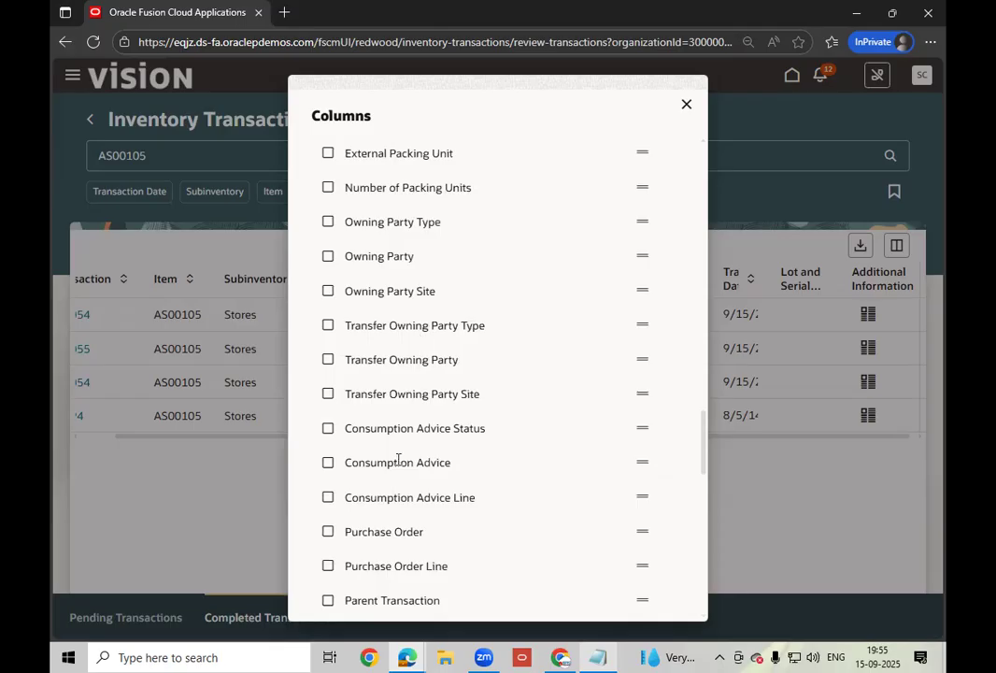
click(329, 463)
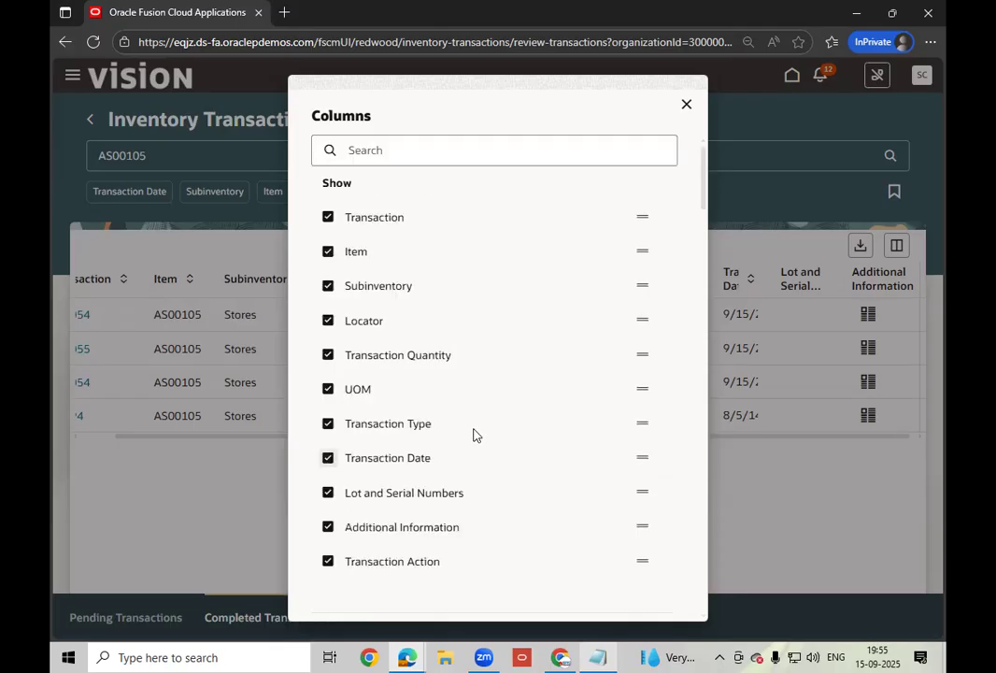
scroll(483, 414, down, 5)
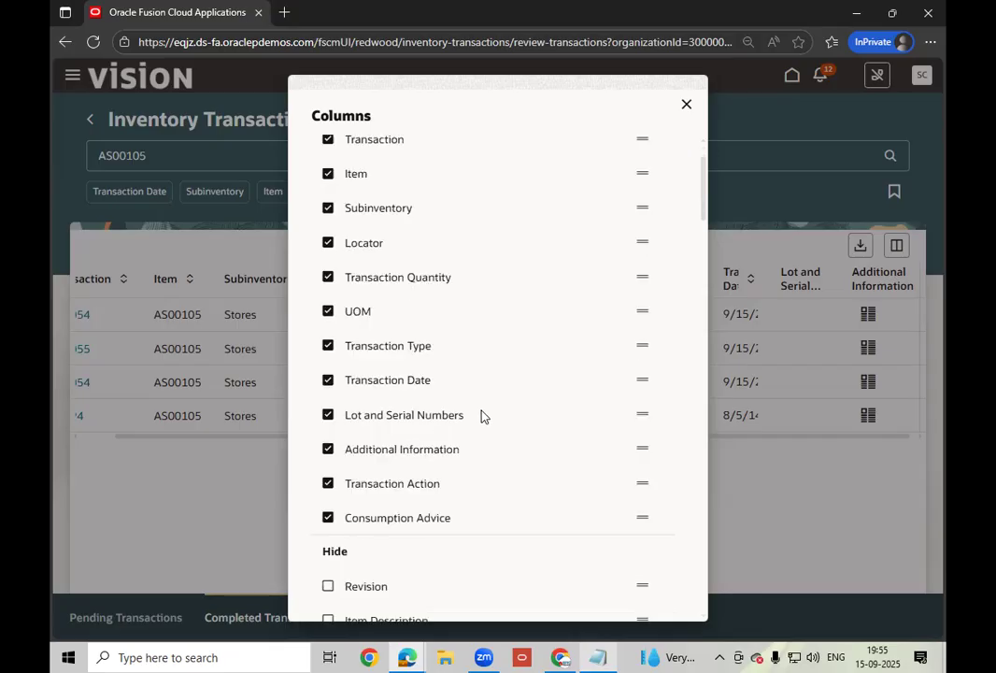
scroll(483, 414, down, 6)
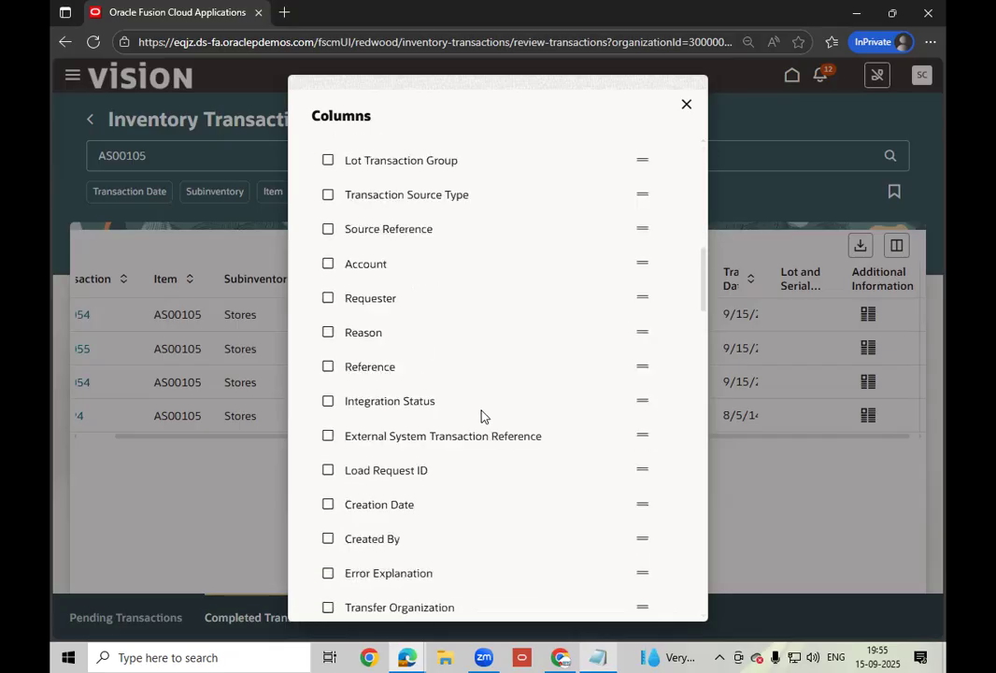
scroll(483, 414, down, 3)
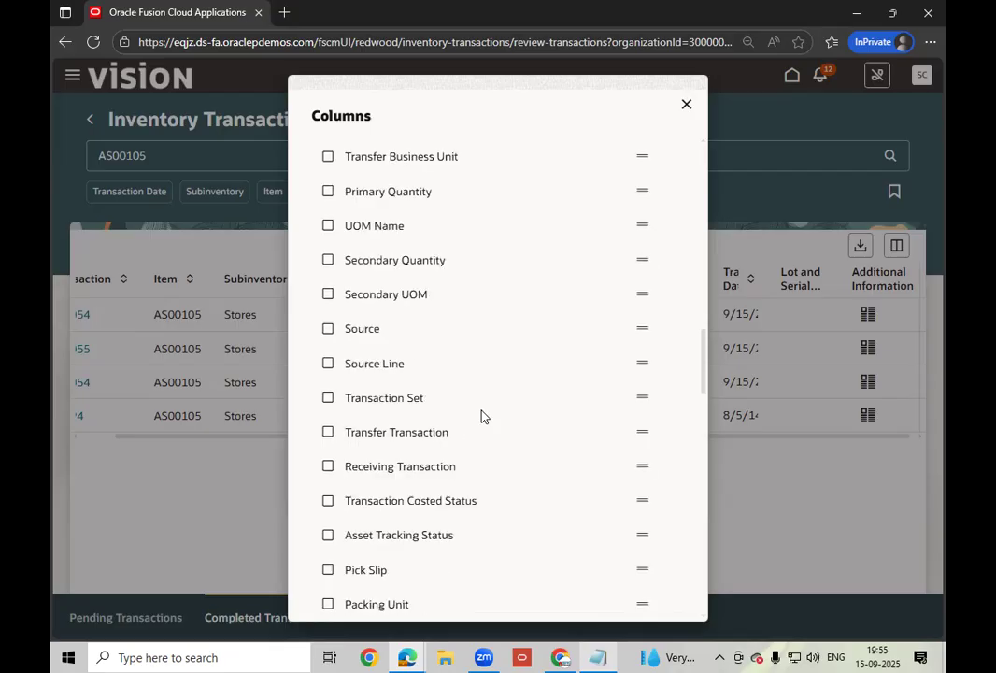
scroll(483, 414, down, 3)
scroll(483, 415, down, 3)
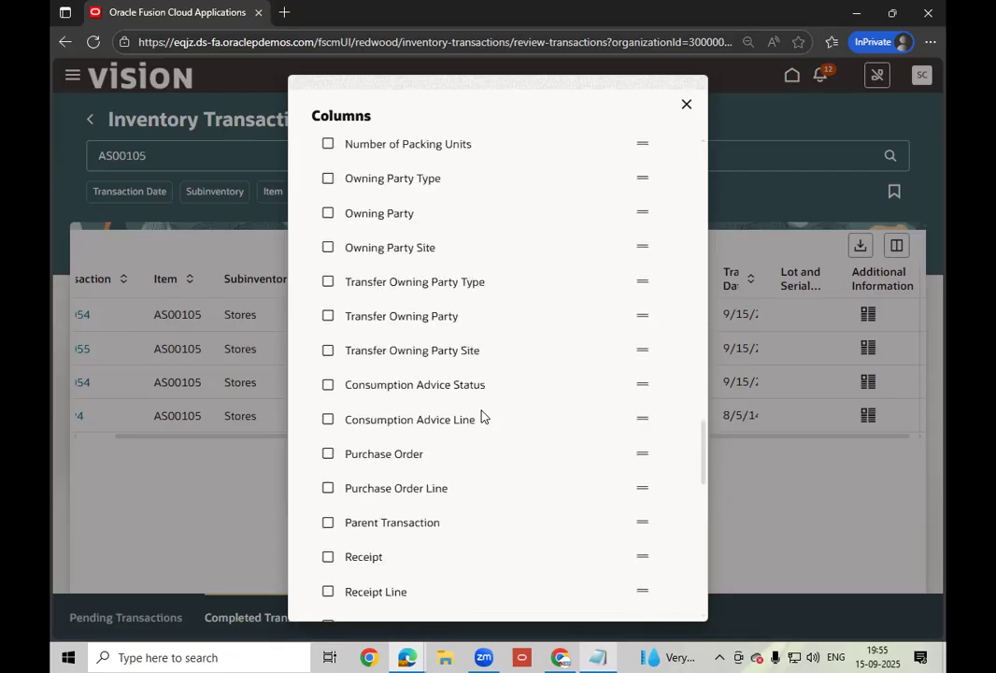
scroll(483, 415, down, 3)
scroll(483, 415, down, 3)
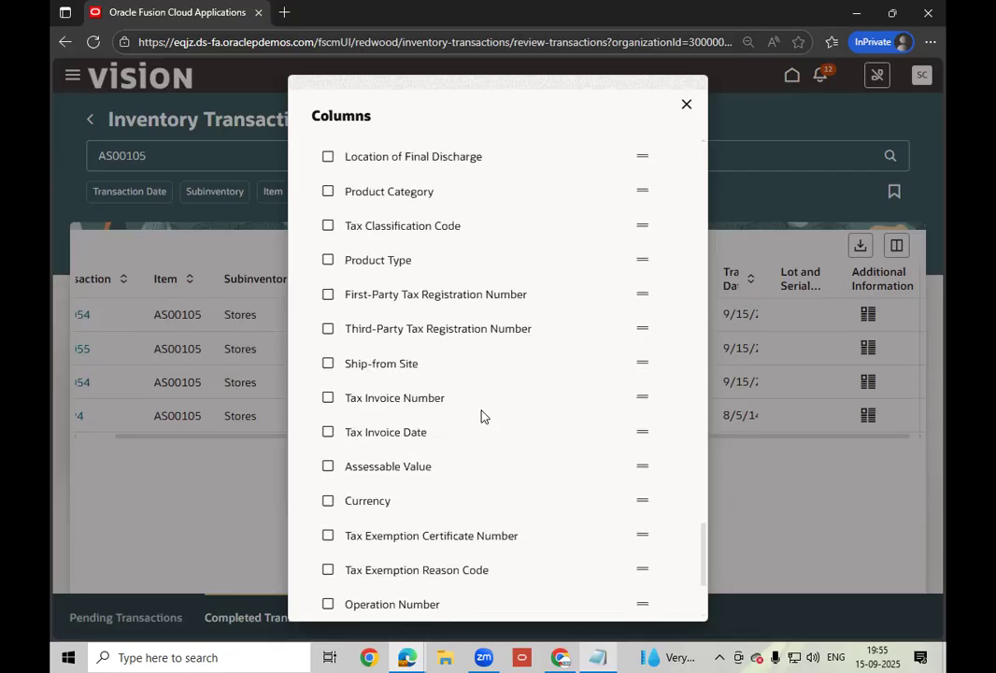
scroll(483, 415, down, 3)
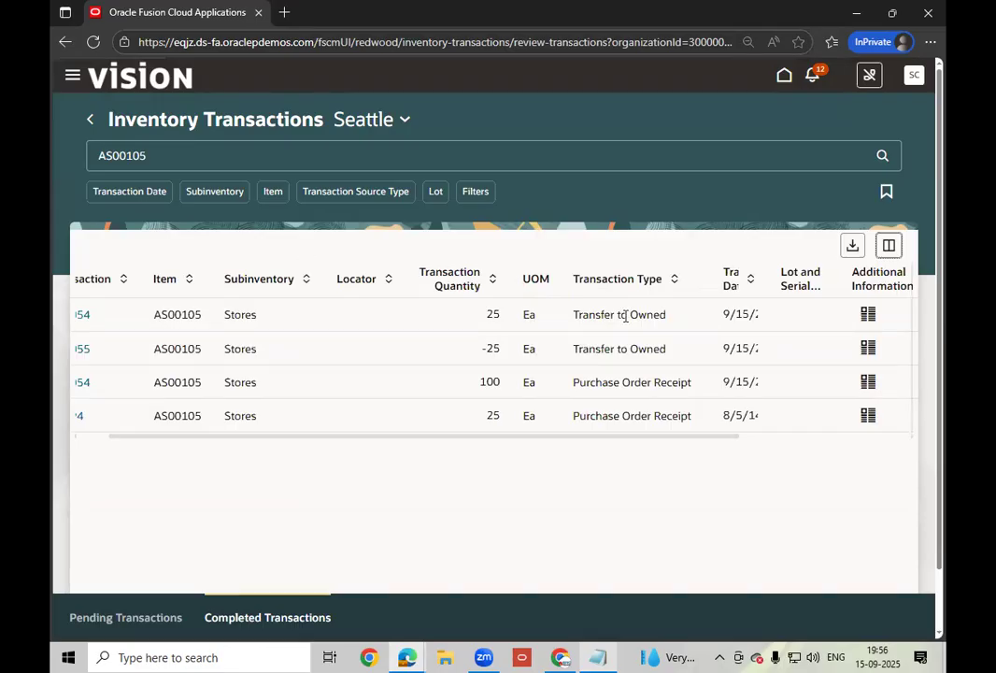
scroll(617, 467, right, 3)
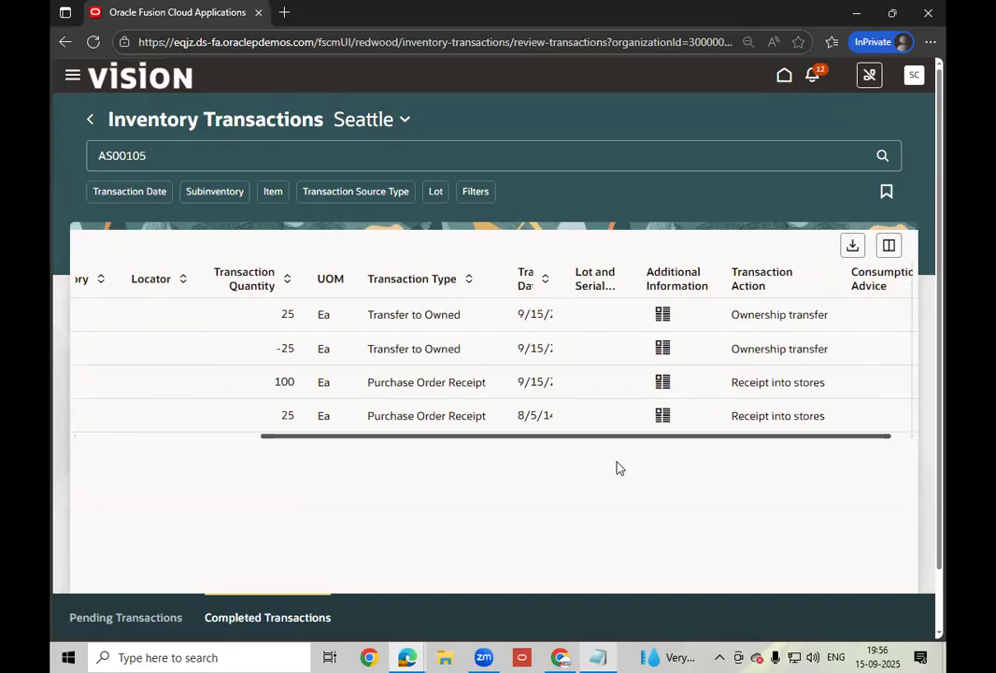
scroll(663, 458, right, 1)
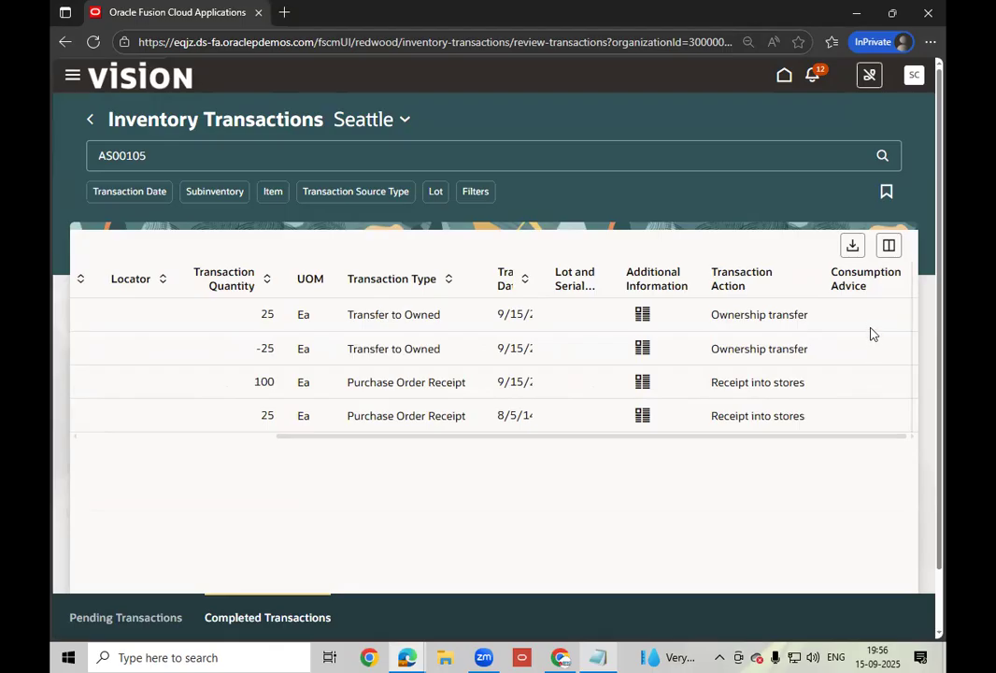
click(784, 78)
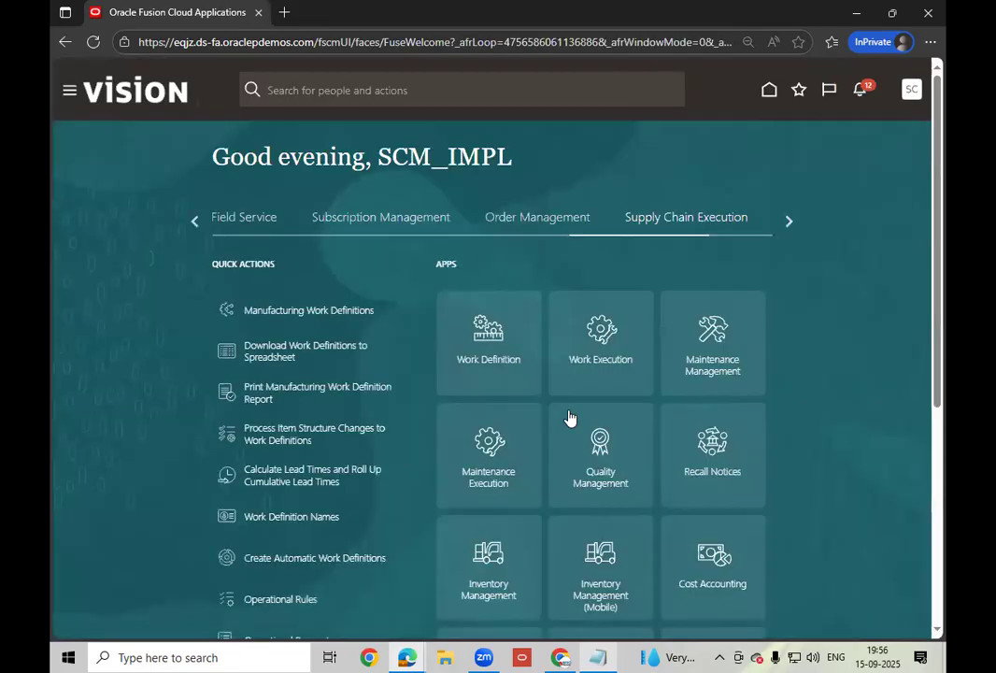
- Switch the home page to the Tools area and open Scheduled Processes
click(785, 230)
click(785, 226)
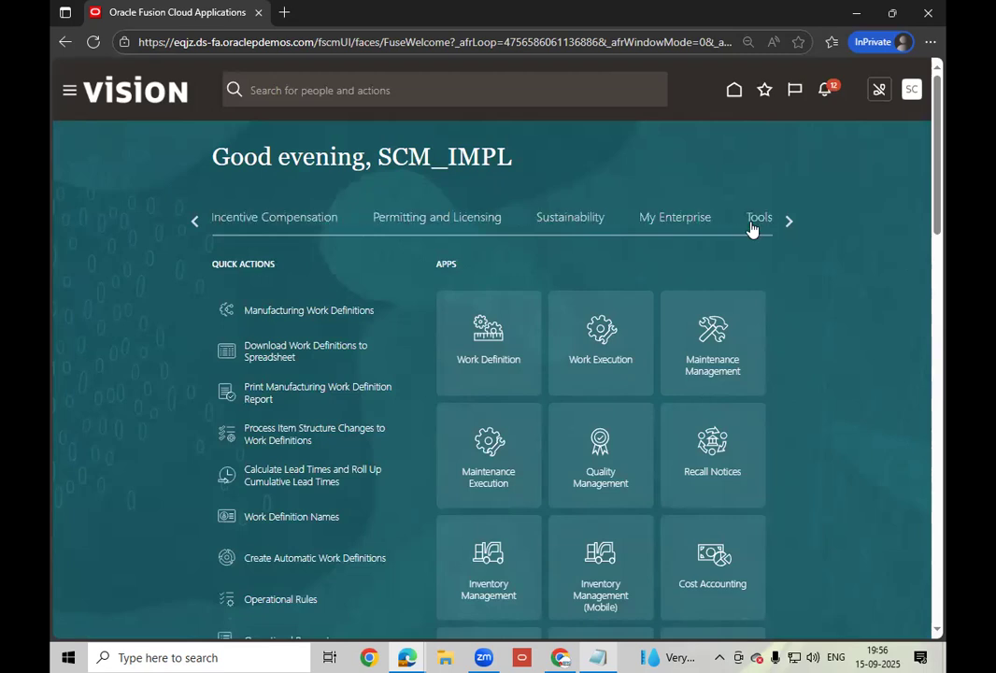
click(754, 220)
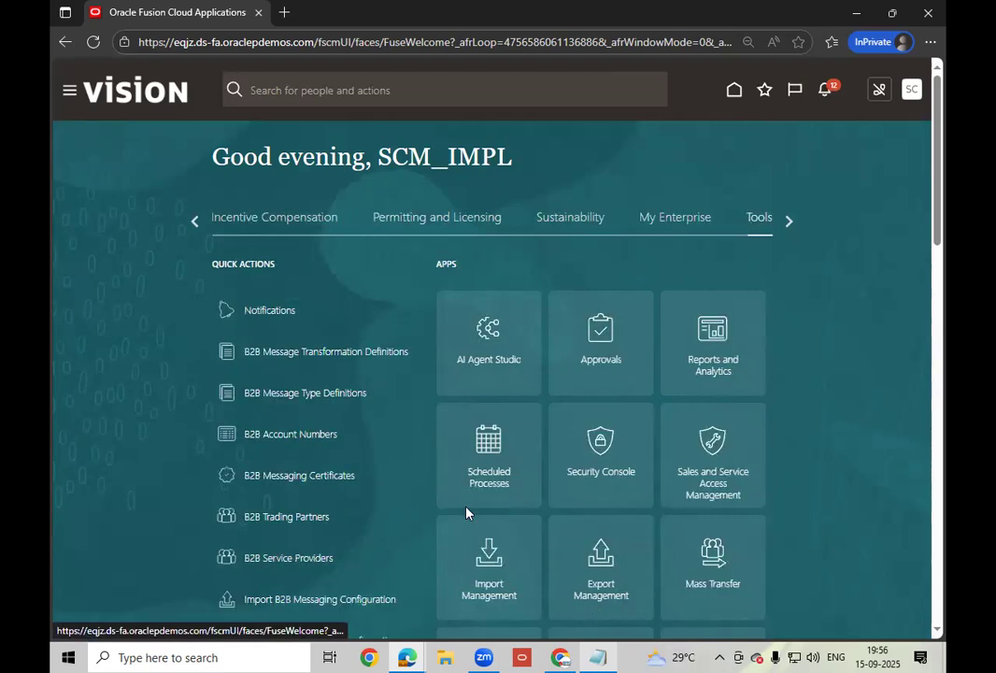
click(478, 475)
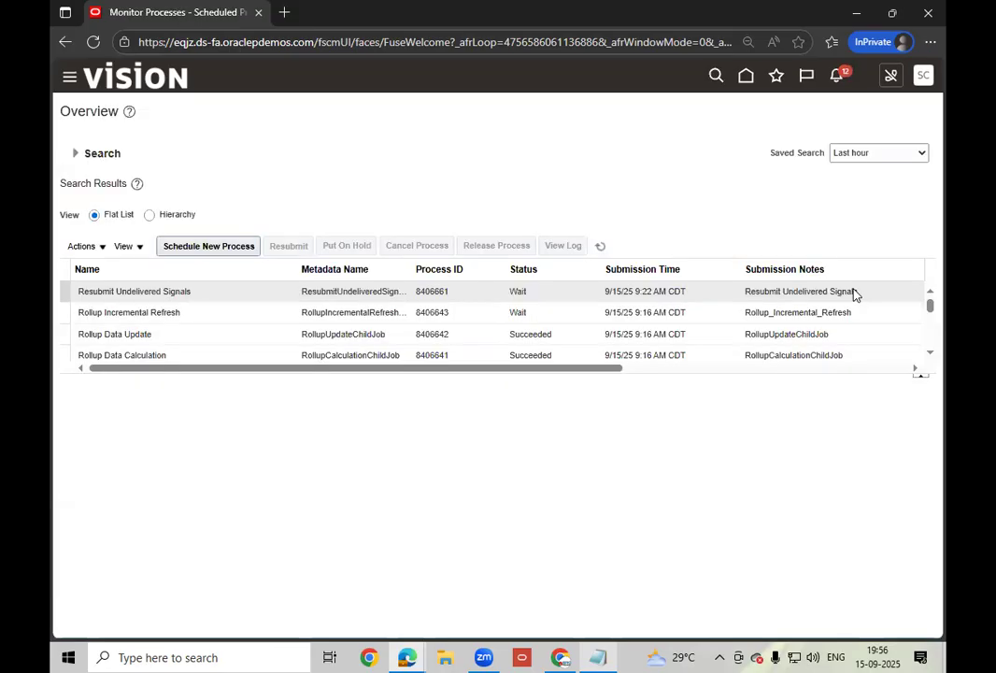
- Schedule a new process, searching %Consum% and selecting the Create Consumption Advice job
click(176, 250)
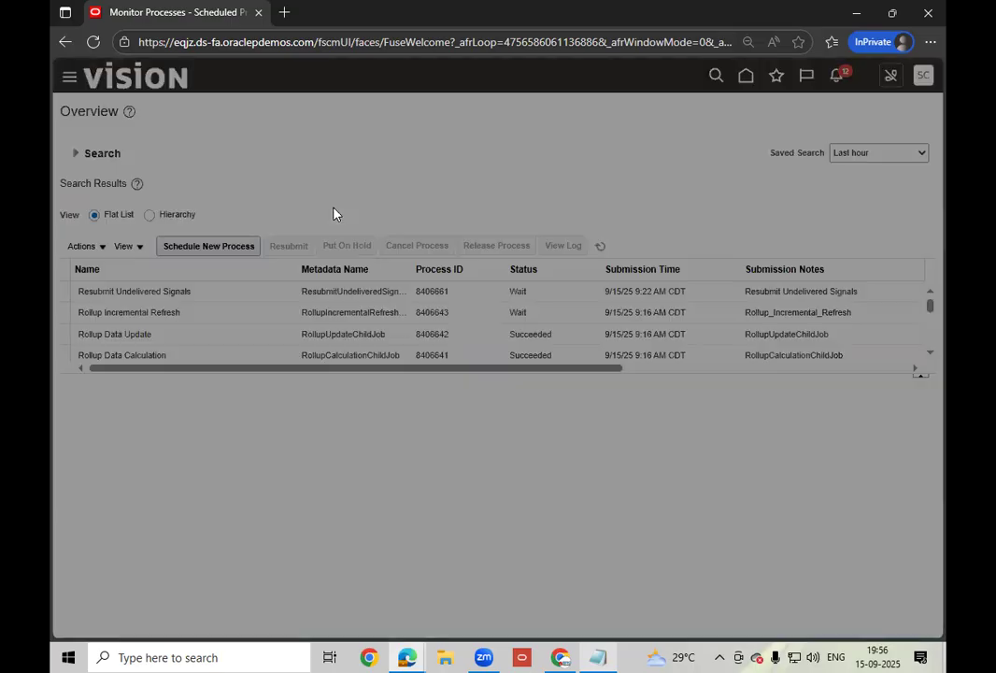
text(%)
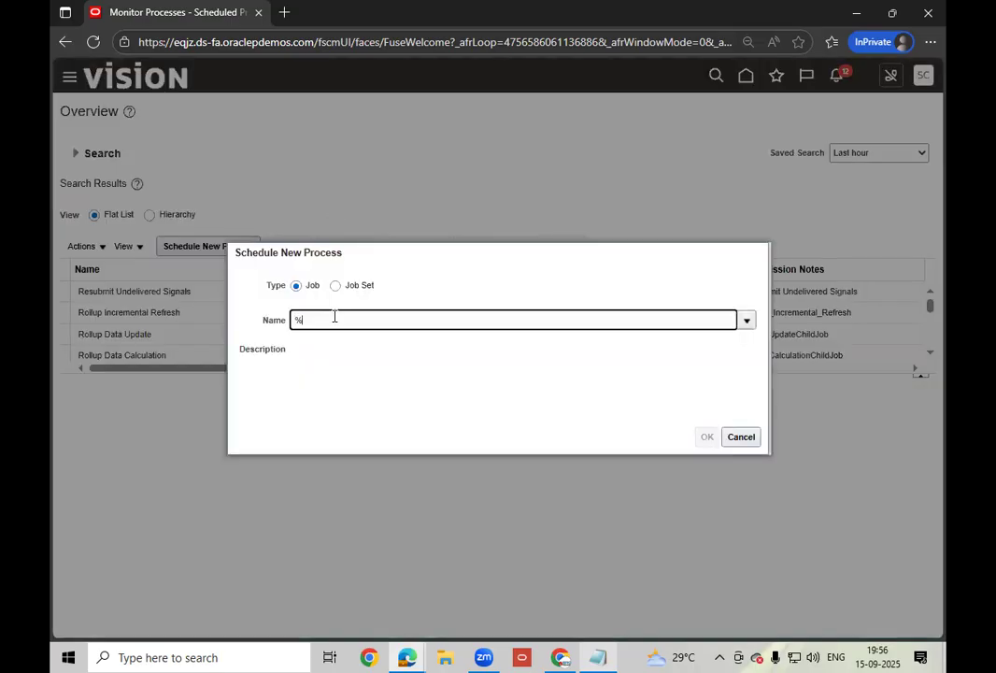
text(Consum%)
key(Tab)
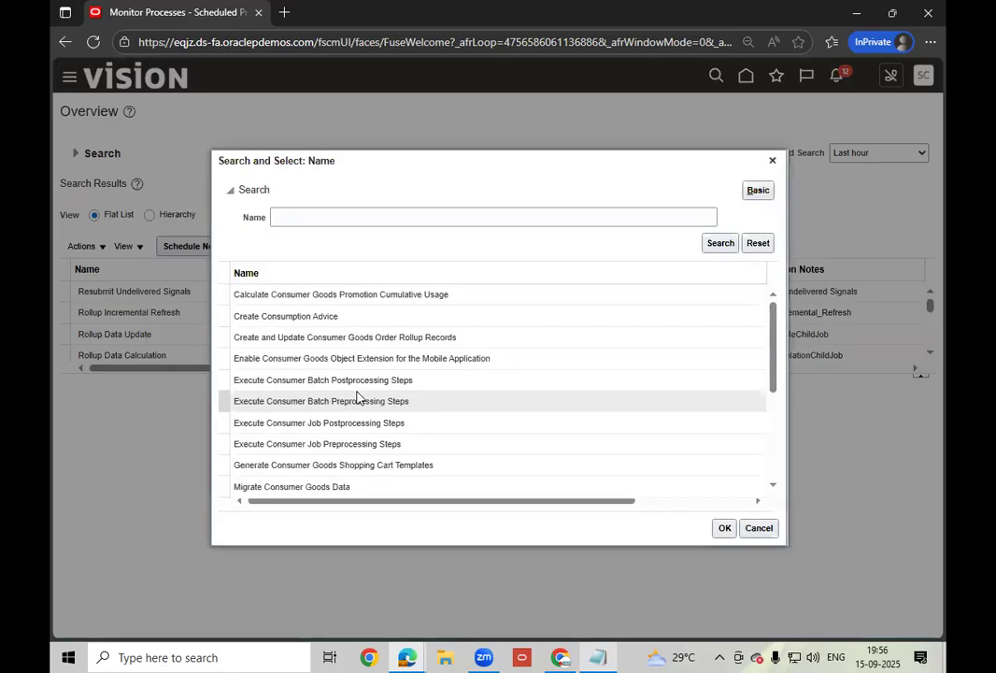
click(352, 318)
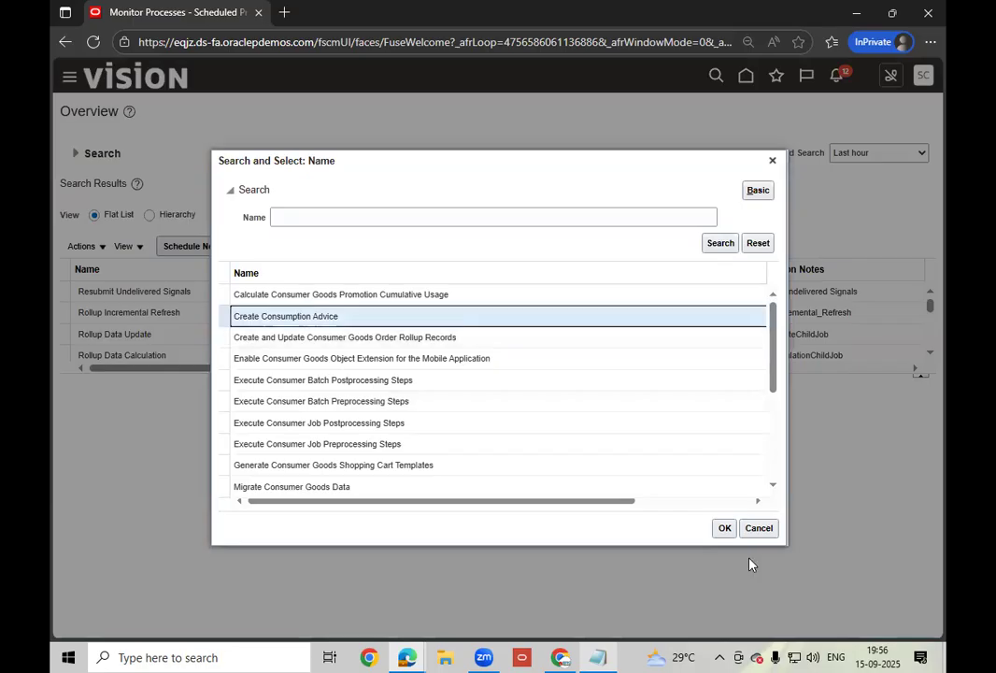
click(725, 529)
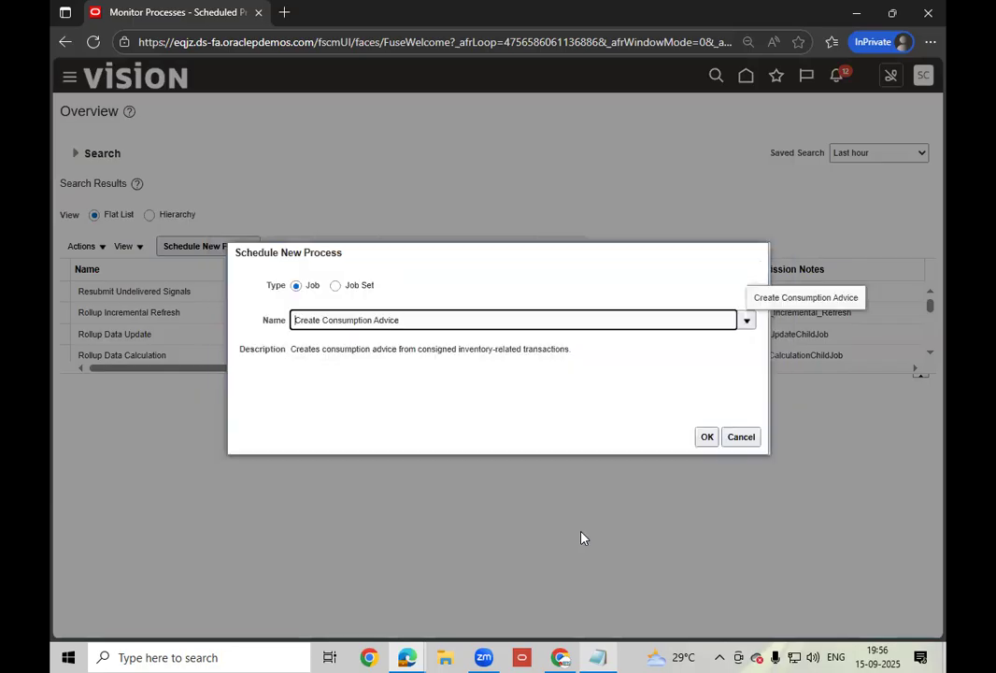
click(706, 437)
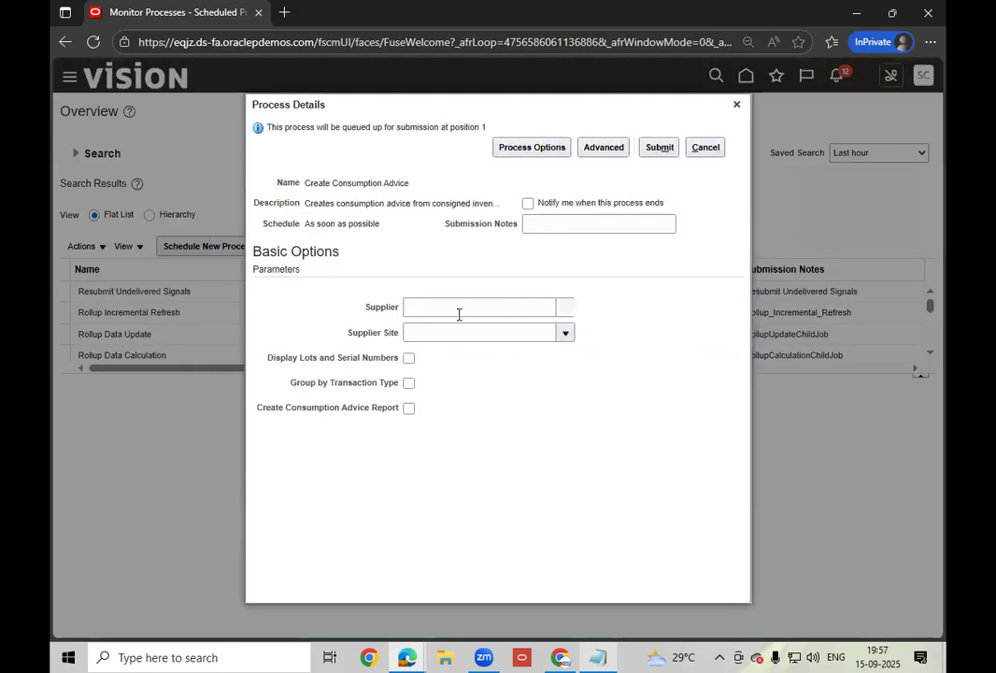
- Set the process's Supplier to ABC Consulting
click(459, 314)
text(ABC)
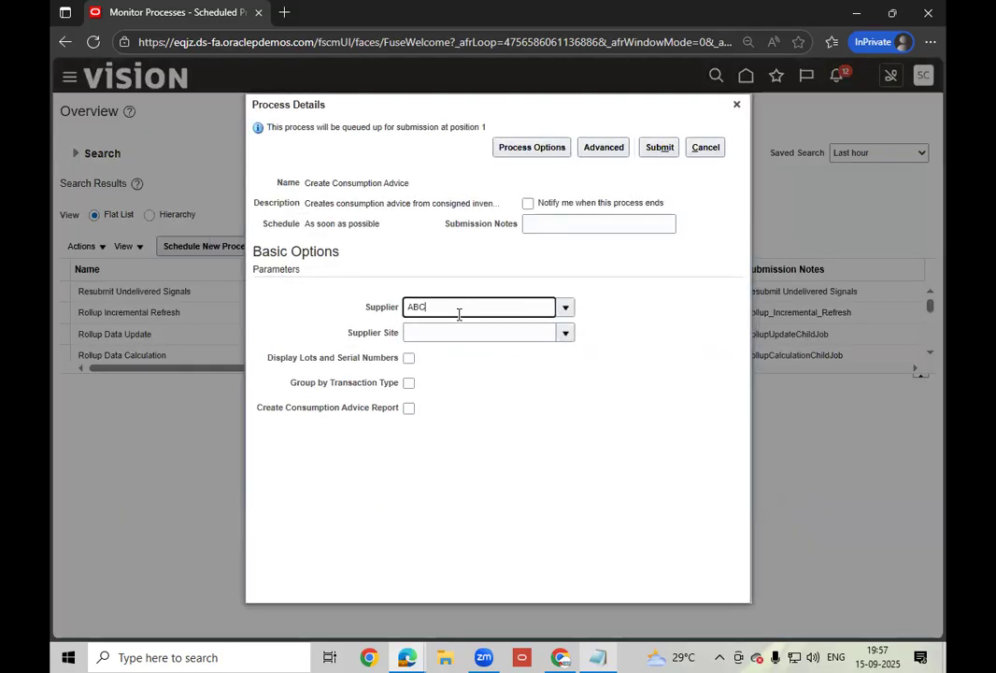
key(Tab)
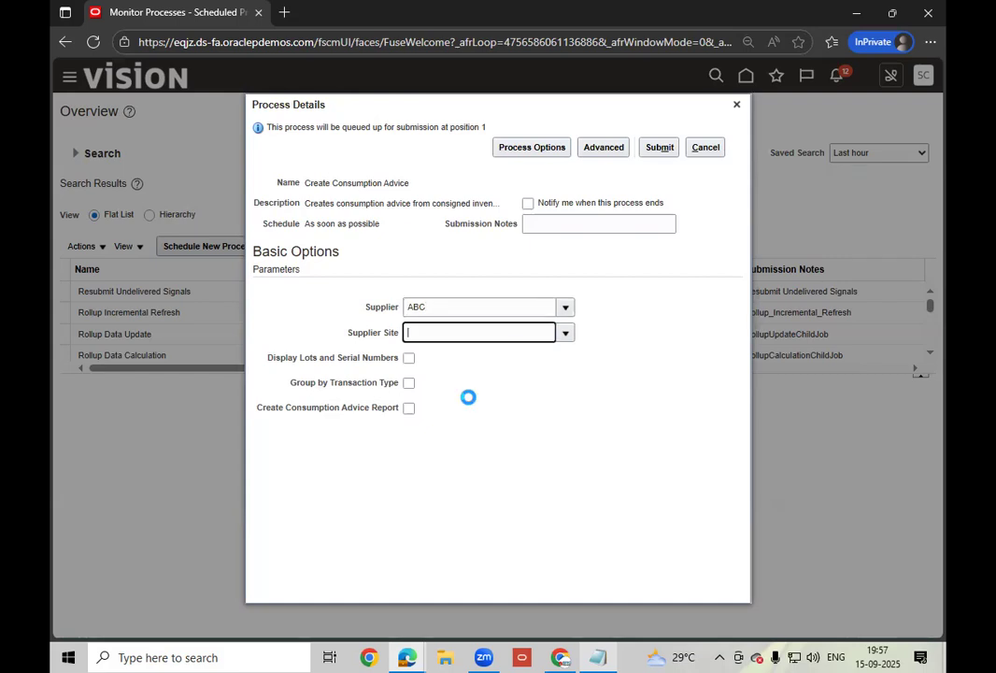
click(453, 411)
click(556, 446)
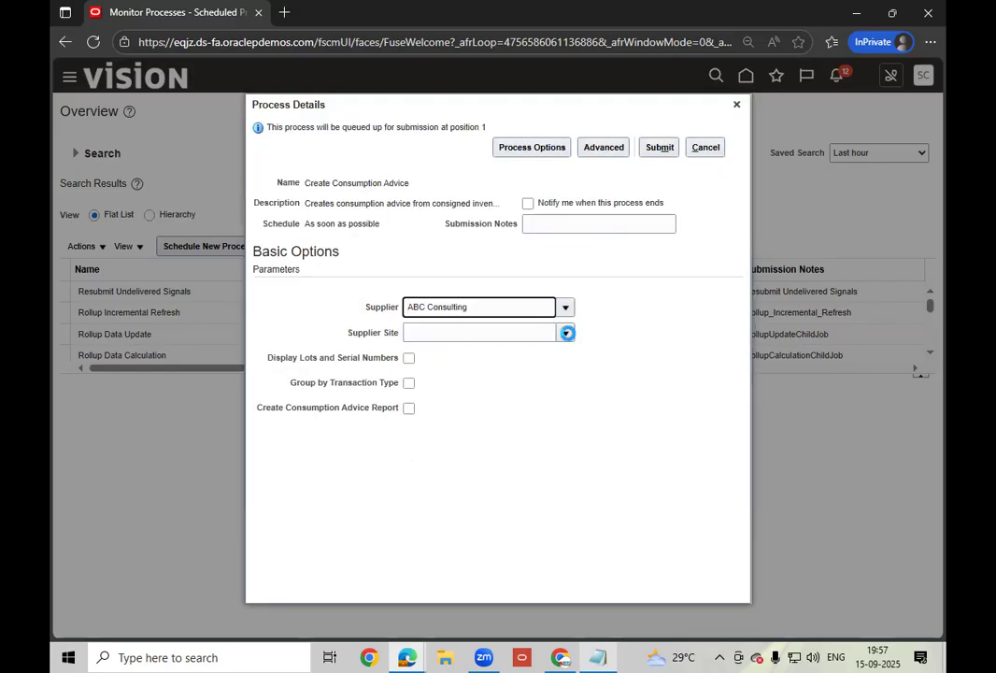
- Choose supplier site ABC US12, enable the Consumption Advice Report, and submit the process
click(567, 333)
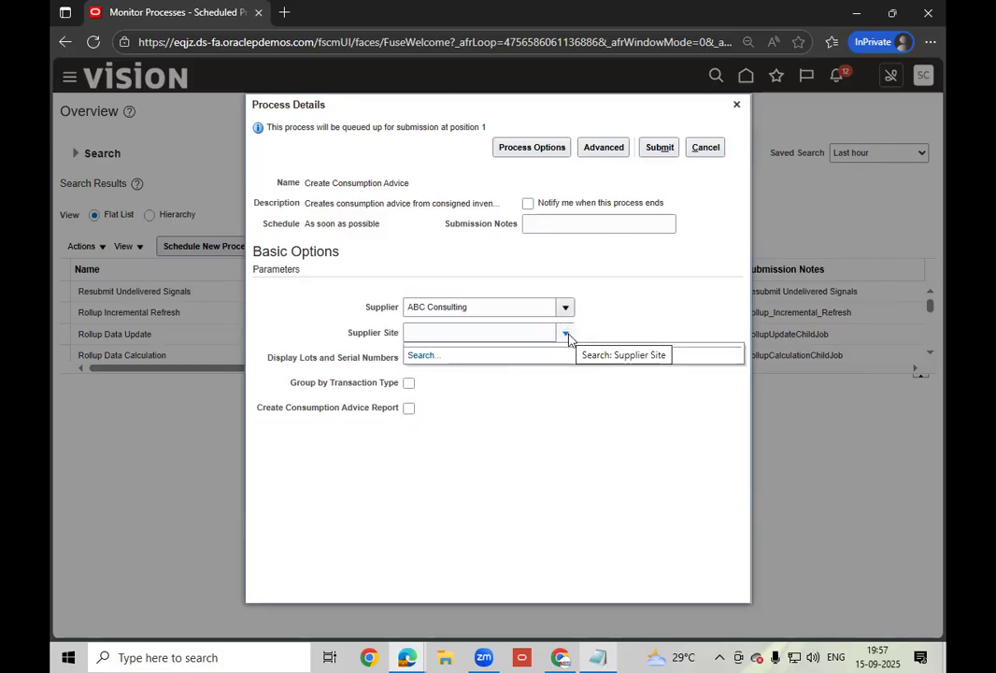
click(407, 356)
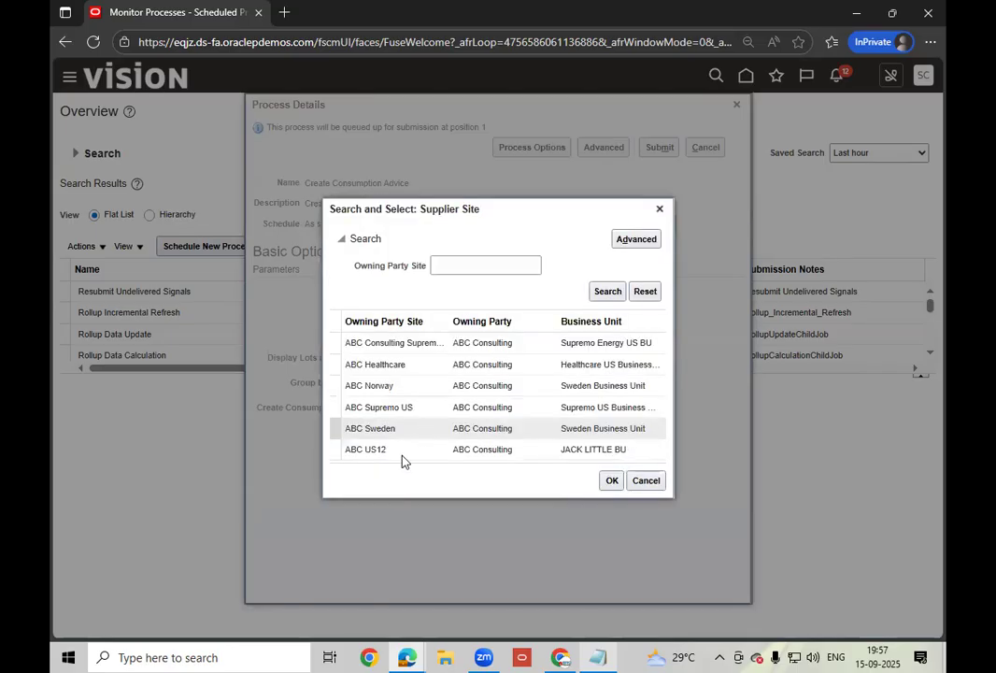
click(403, 453)
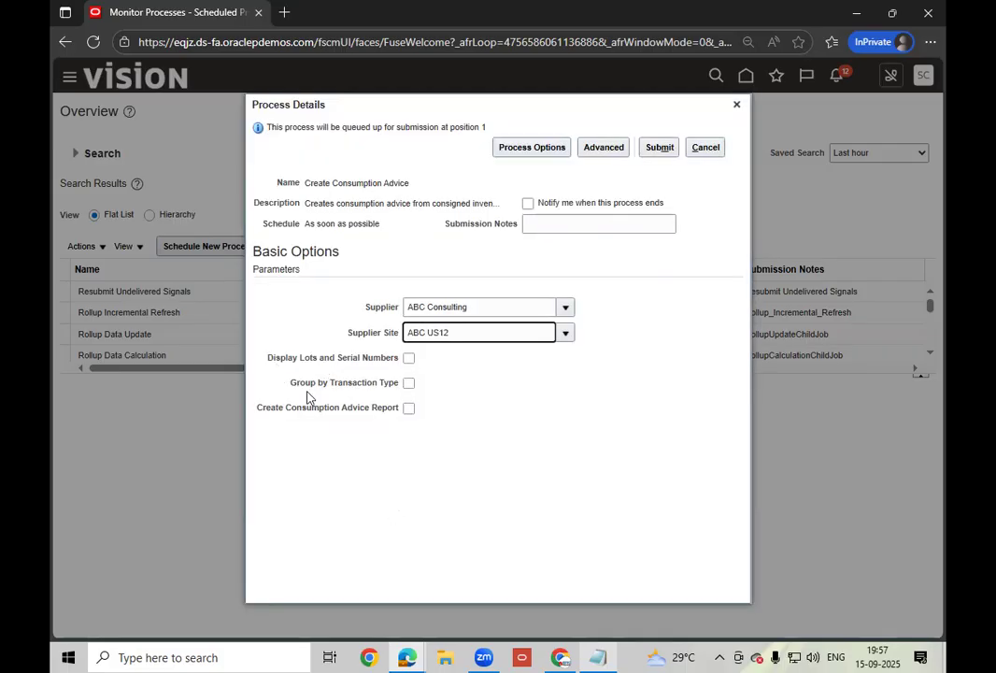
click(408, 409)
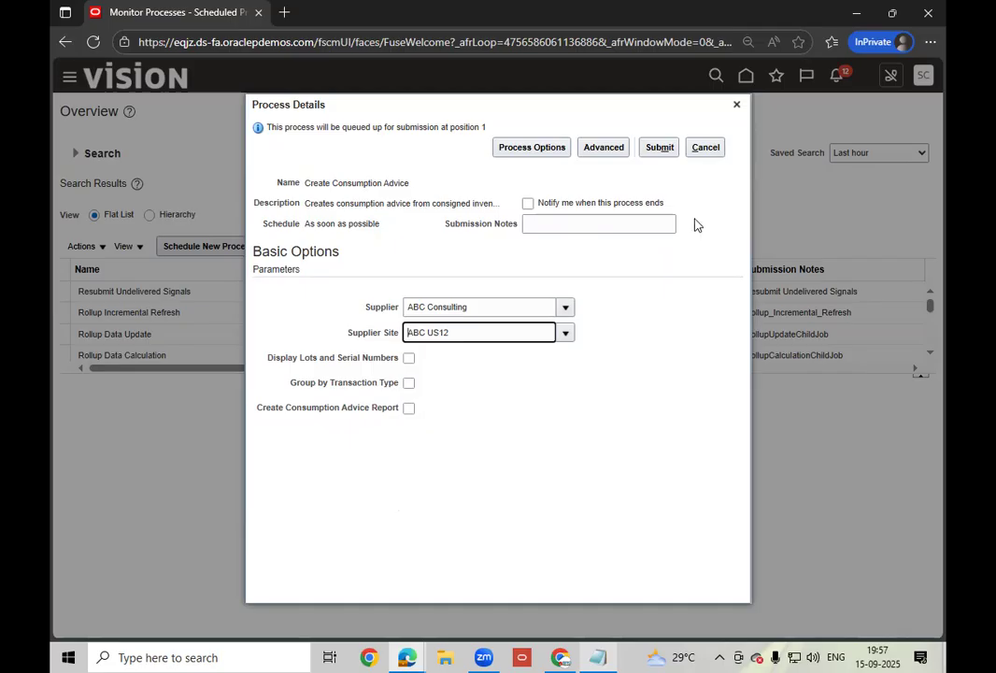
click(658, 147)
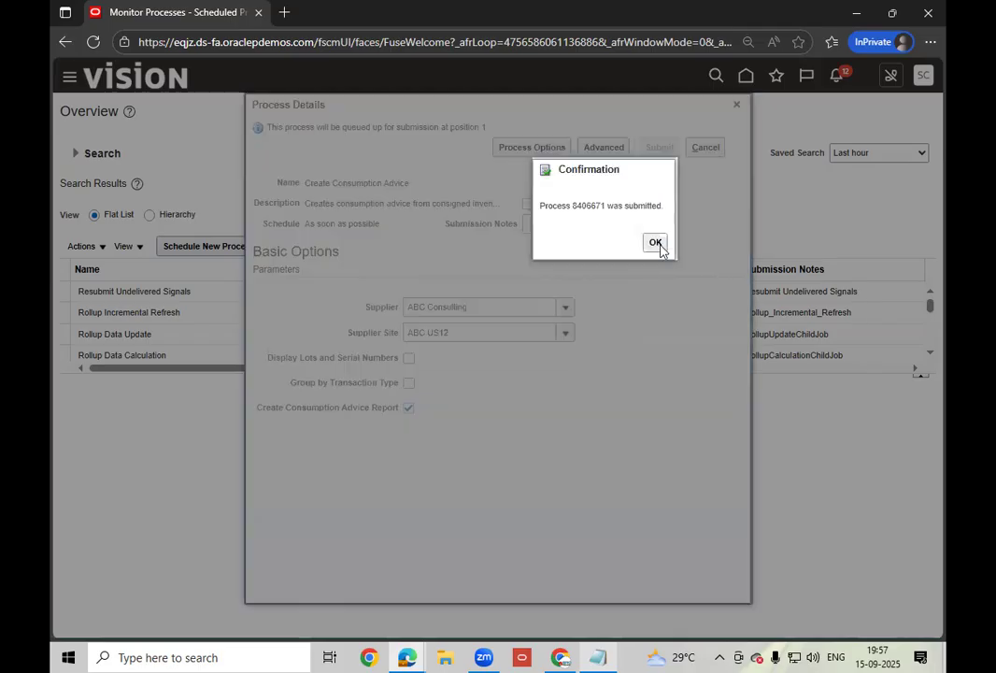
click(656, 244)
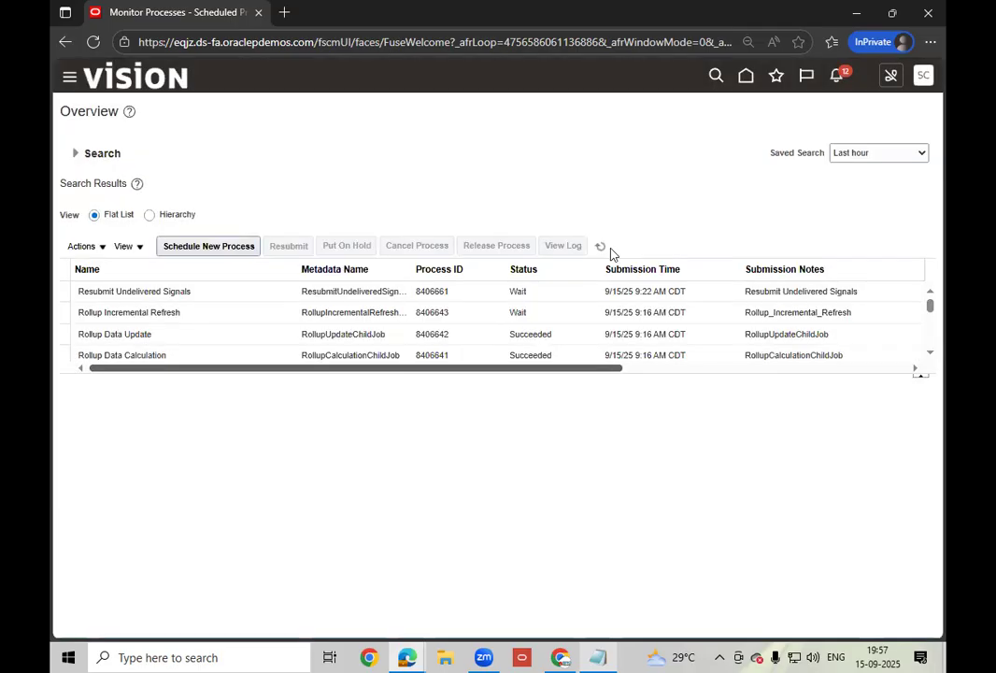
- Refresh until Create Consumption Advice and Print Consumption Advice Report show Succeeded, then view the report's details
click(601, 247)
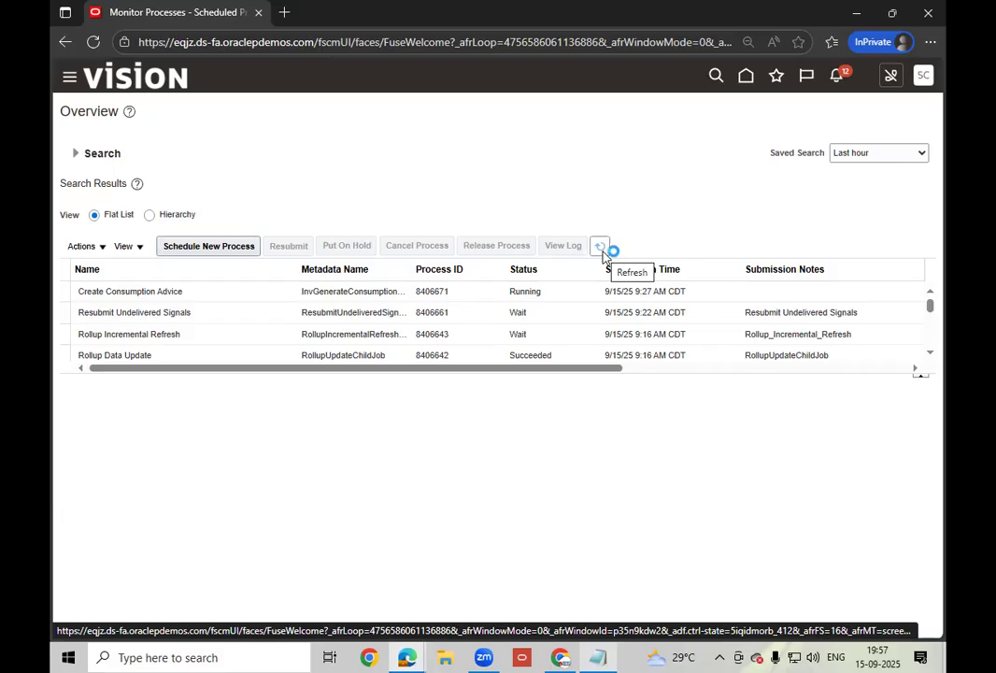
click(602, 248)
click(601, 248)
click(602, 252)
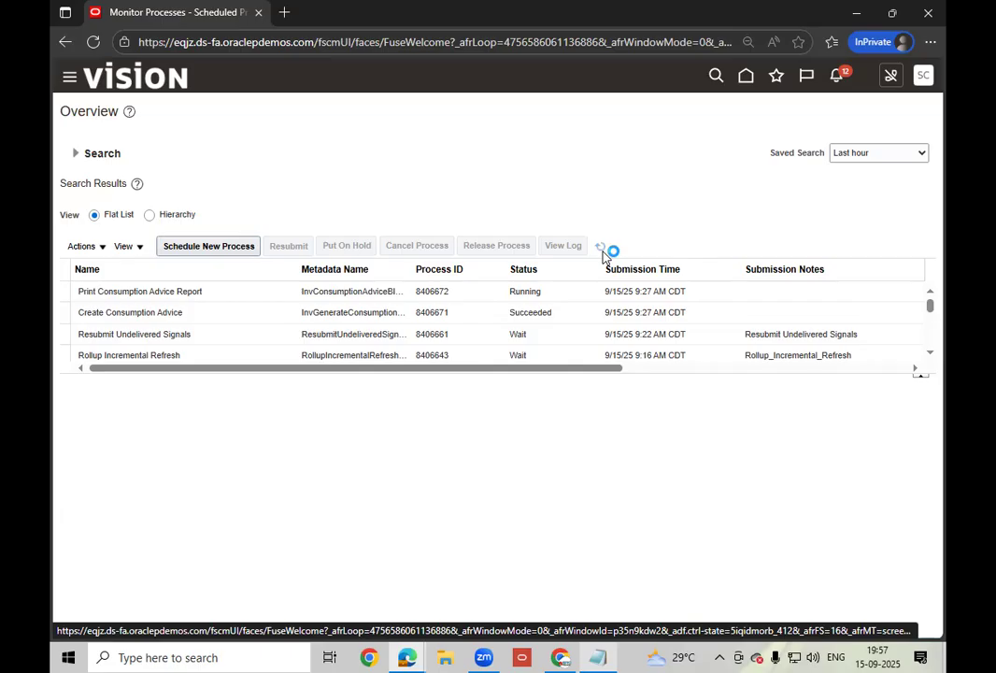
click(601, 248)
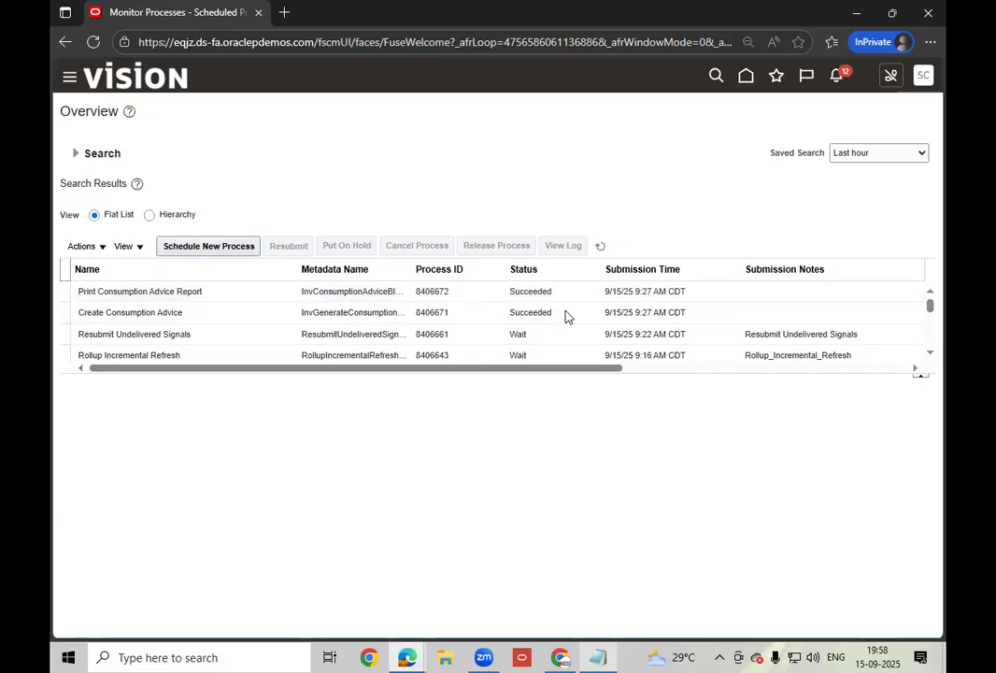
click(569, 291)
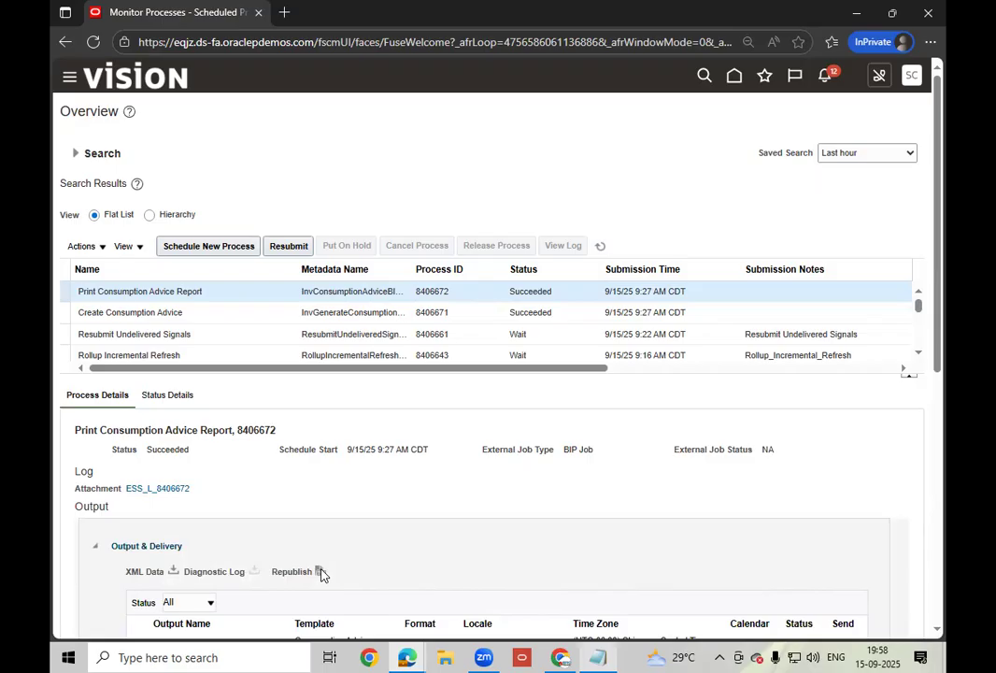
- Export the Consumption Advice Report to PDF and open ConsumptionAdvice_Consumption Advice Report (2).pdf
click(319, 571)
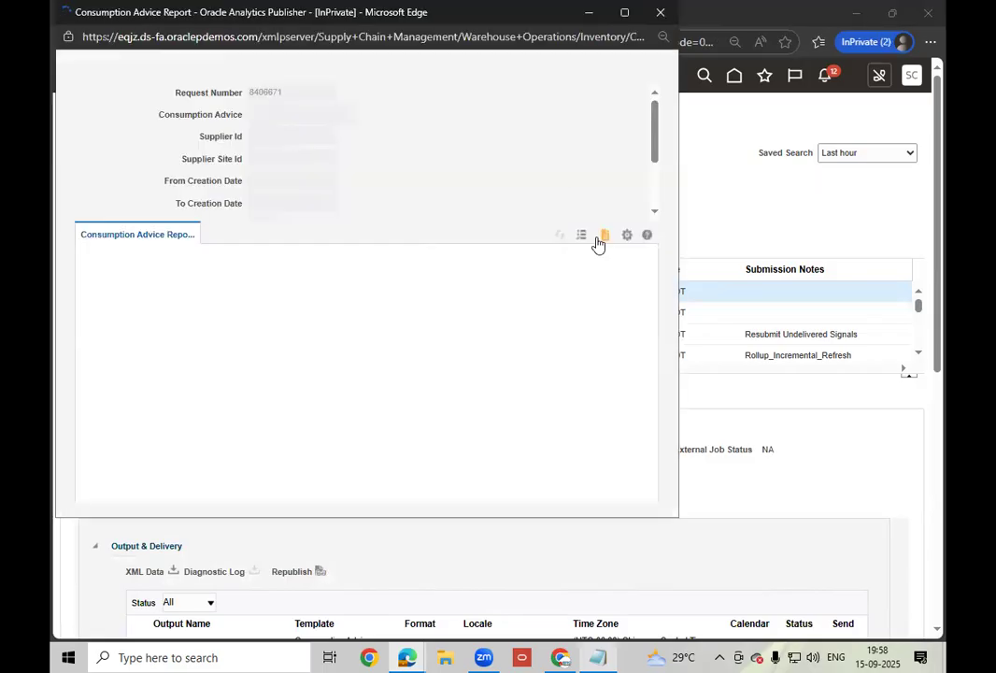
click(626, 239)
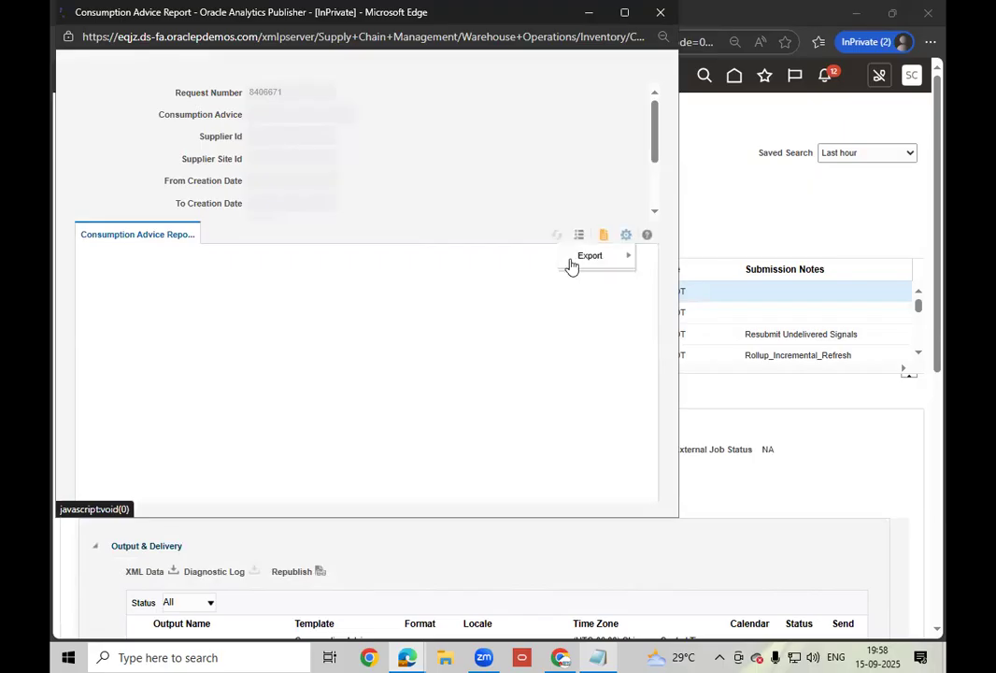
mouse_move(571, 266)
click(478, 285)
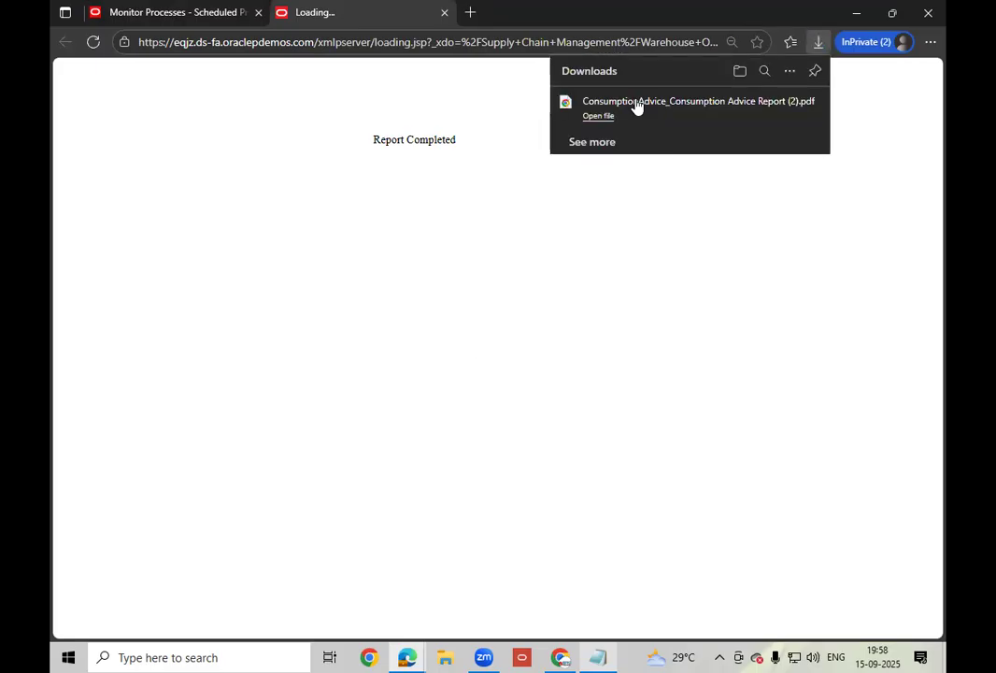
click(630, 112)
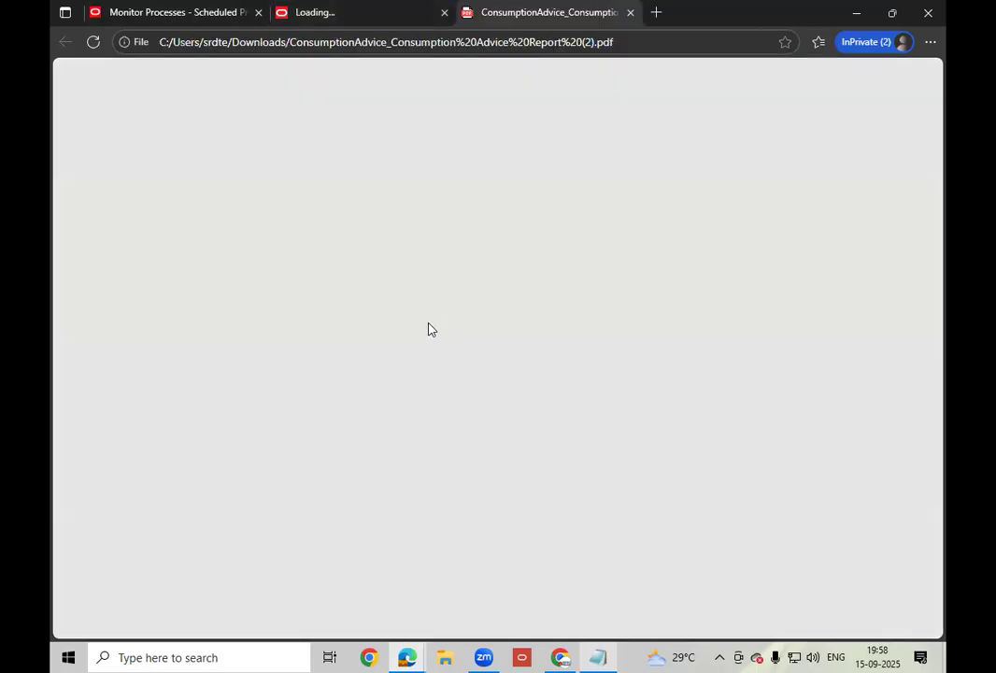